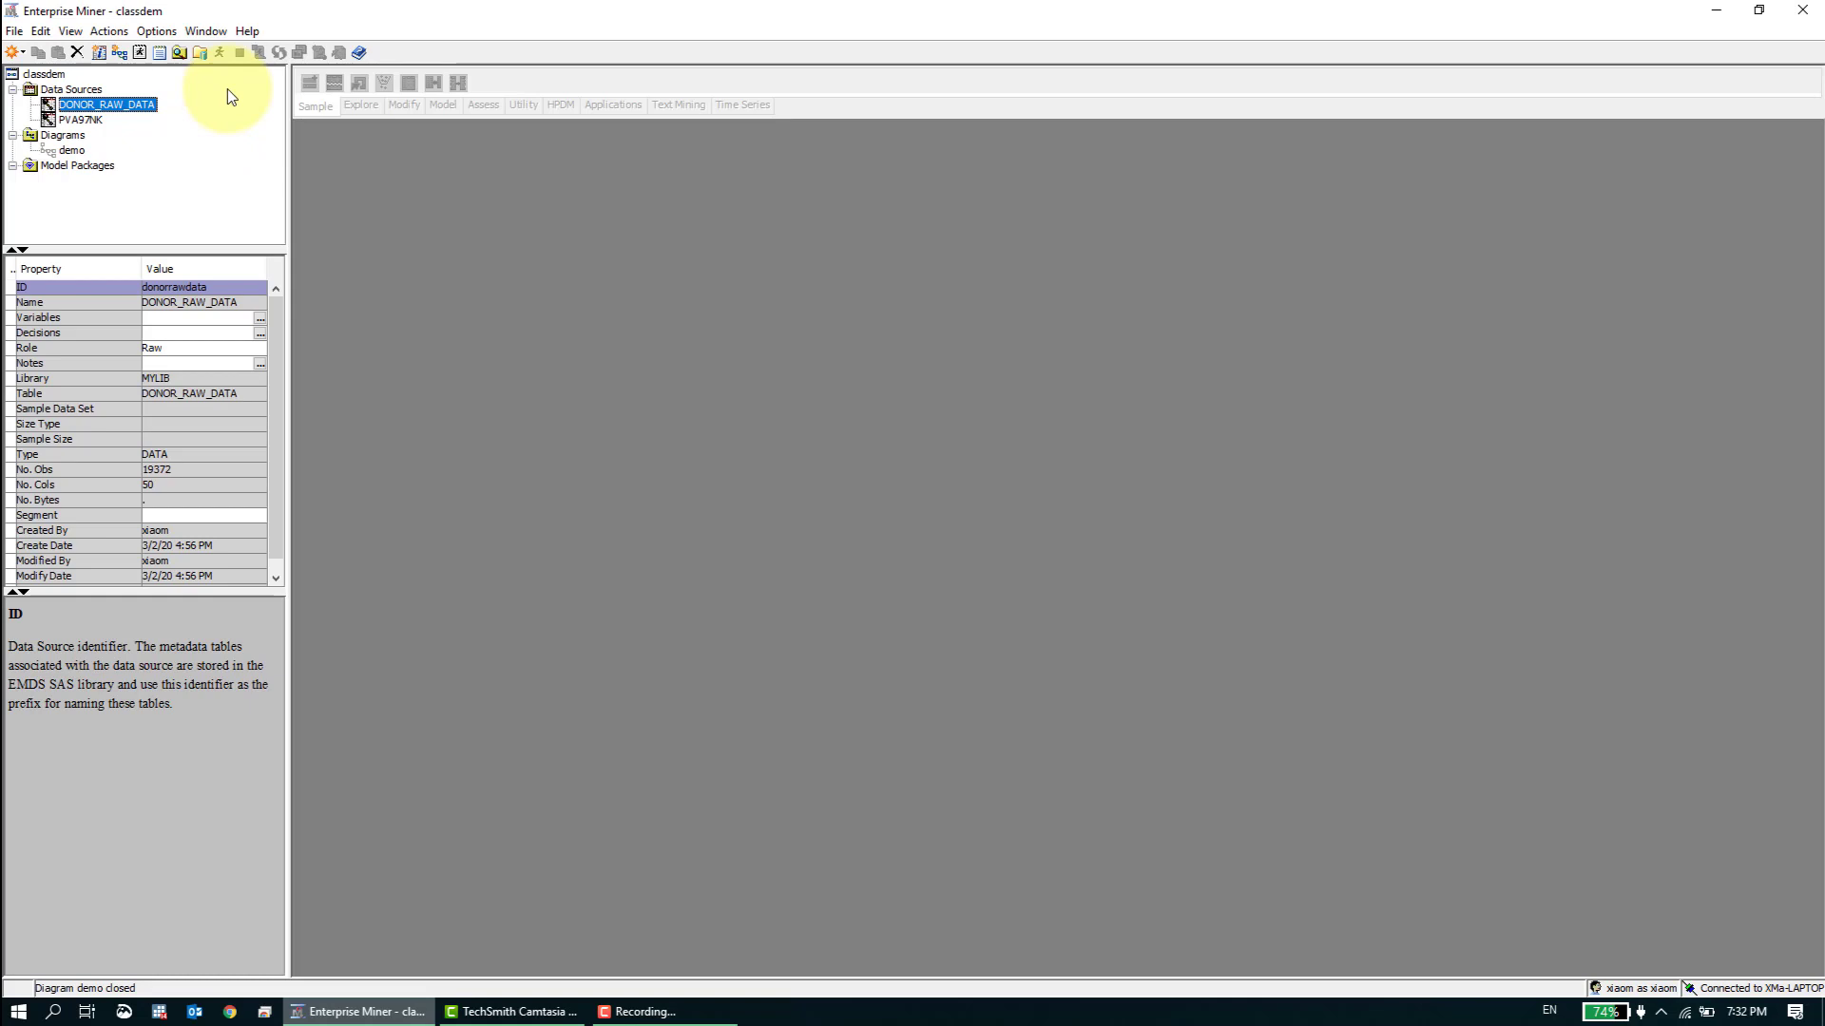
- Create a new diagram named Dec Trees in the project
{"action": "right_click", "coordinate": [69, 137]}
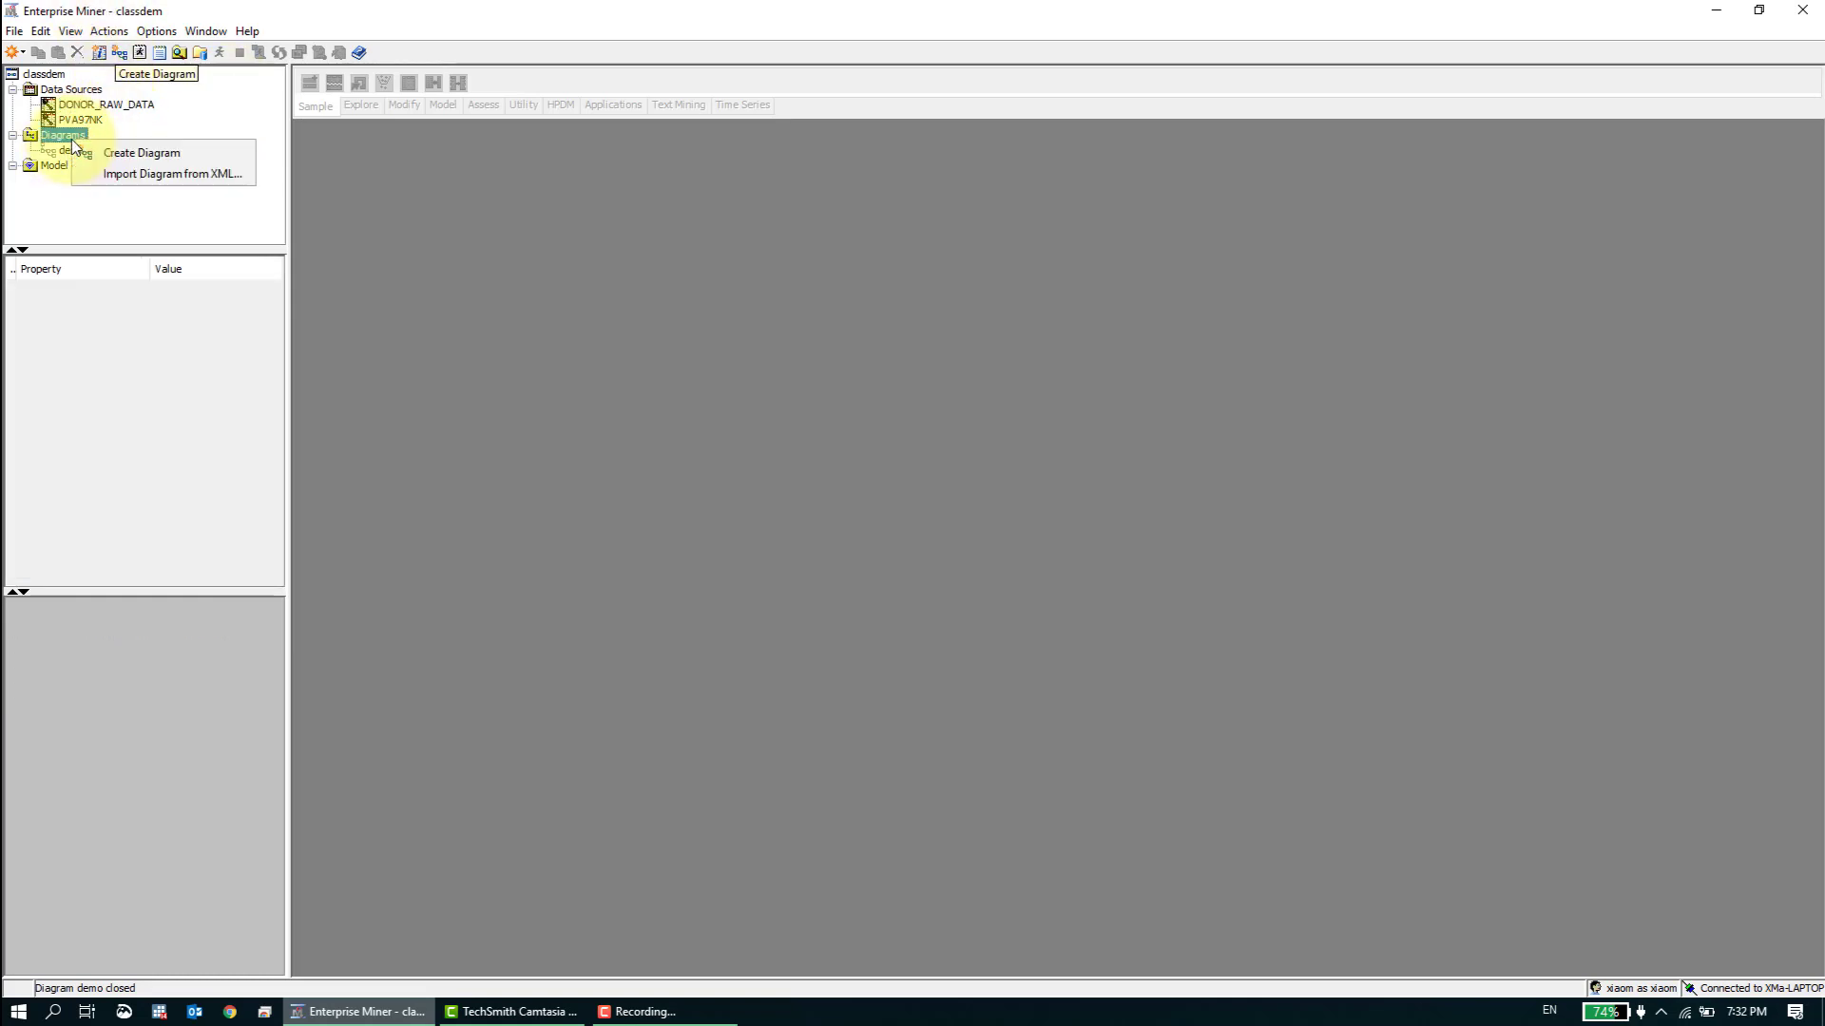
{"action": "left_click", "coordinate": [133, 153]}
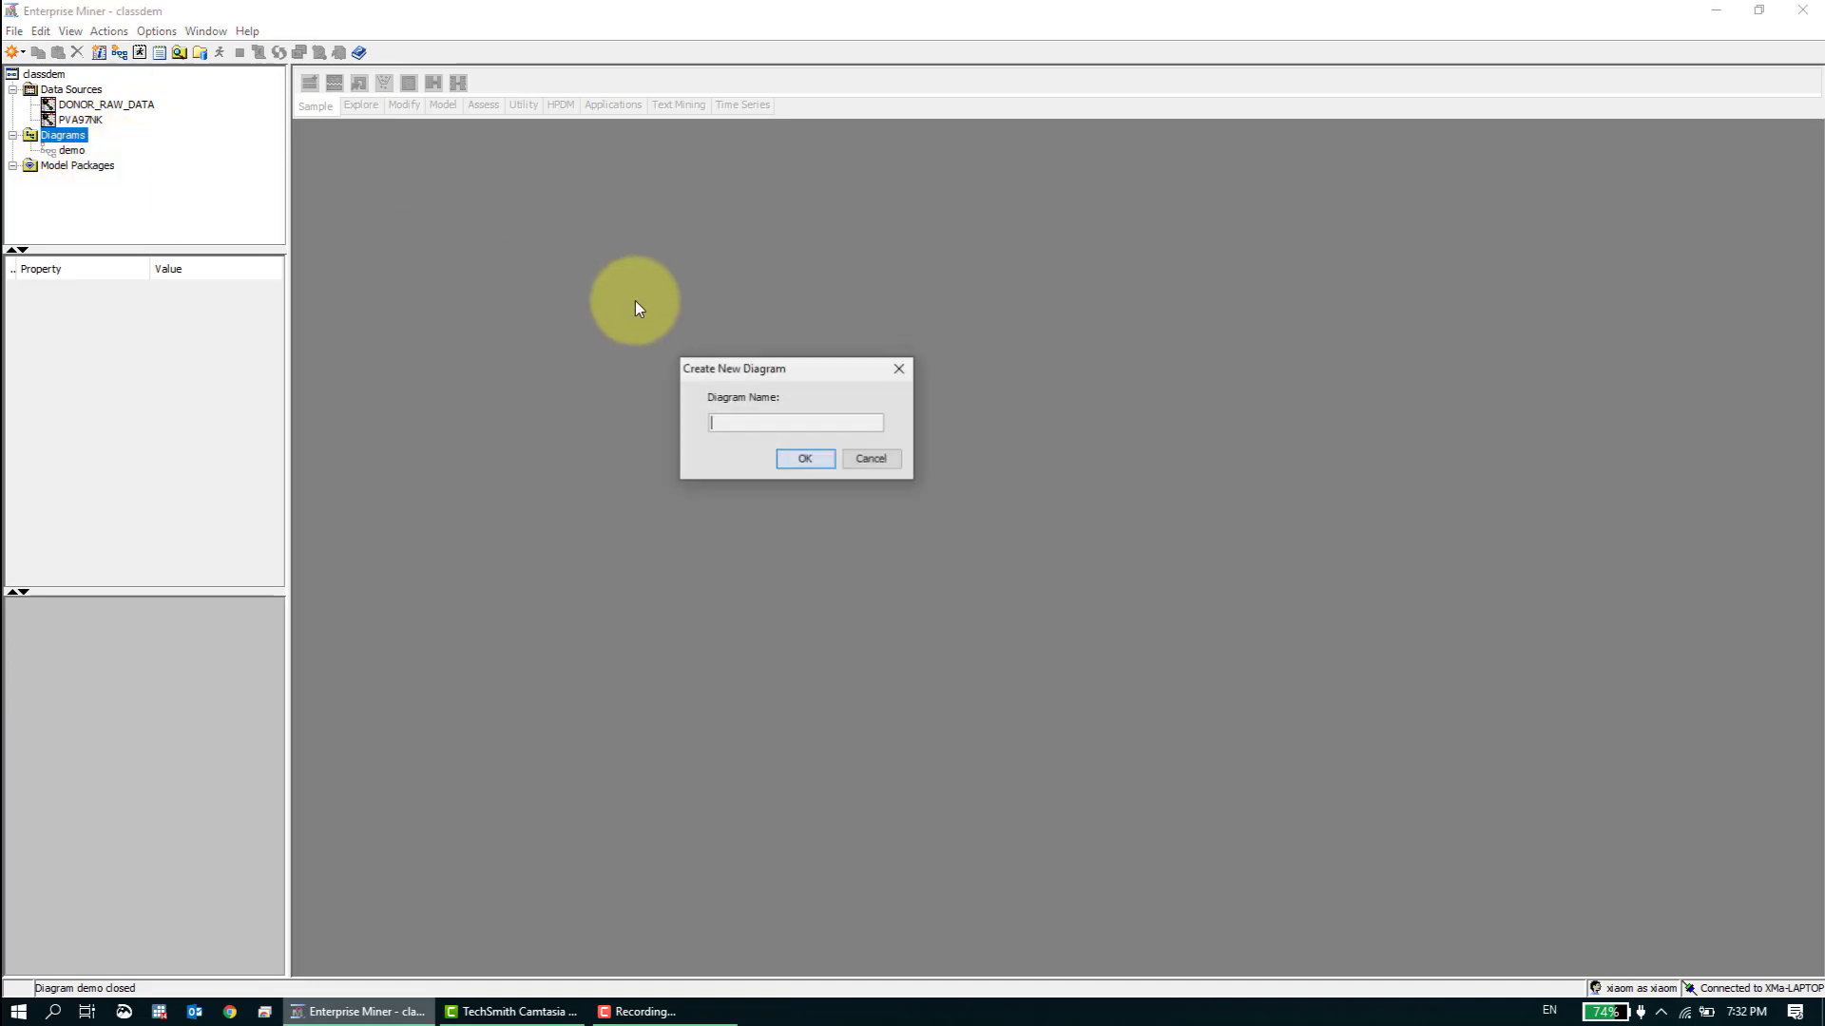
{"action": "type", "text": "Dec"}
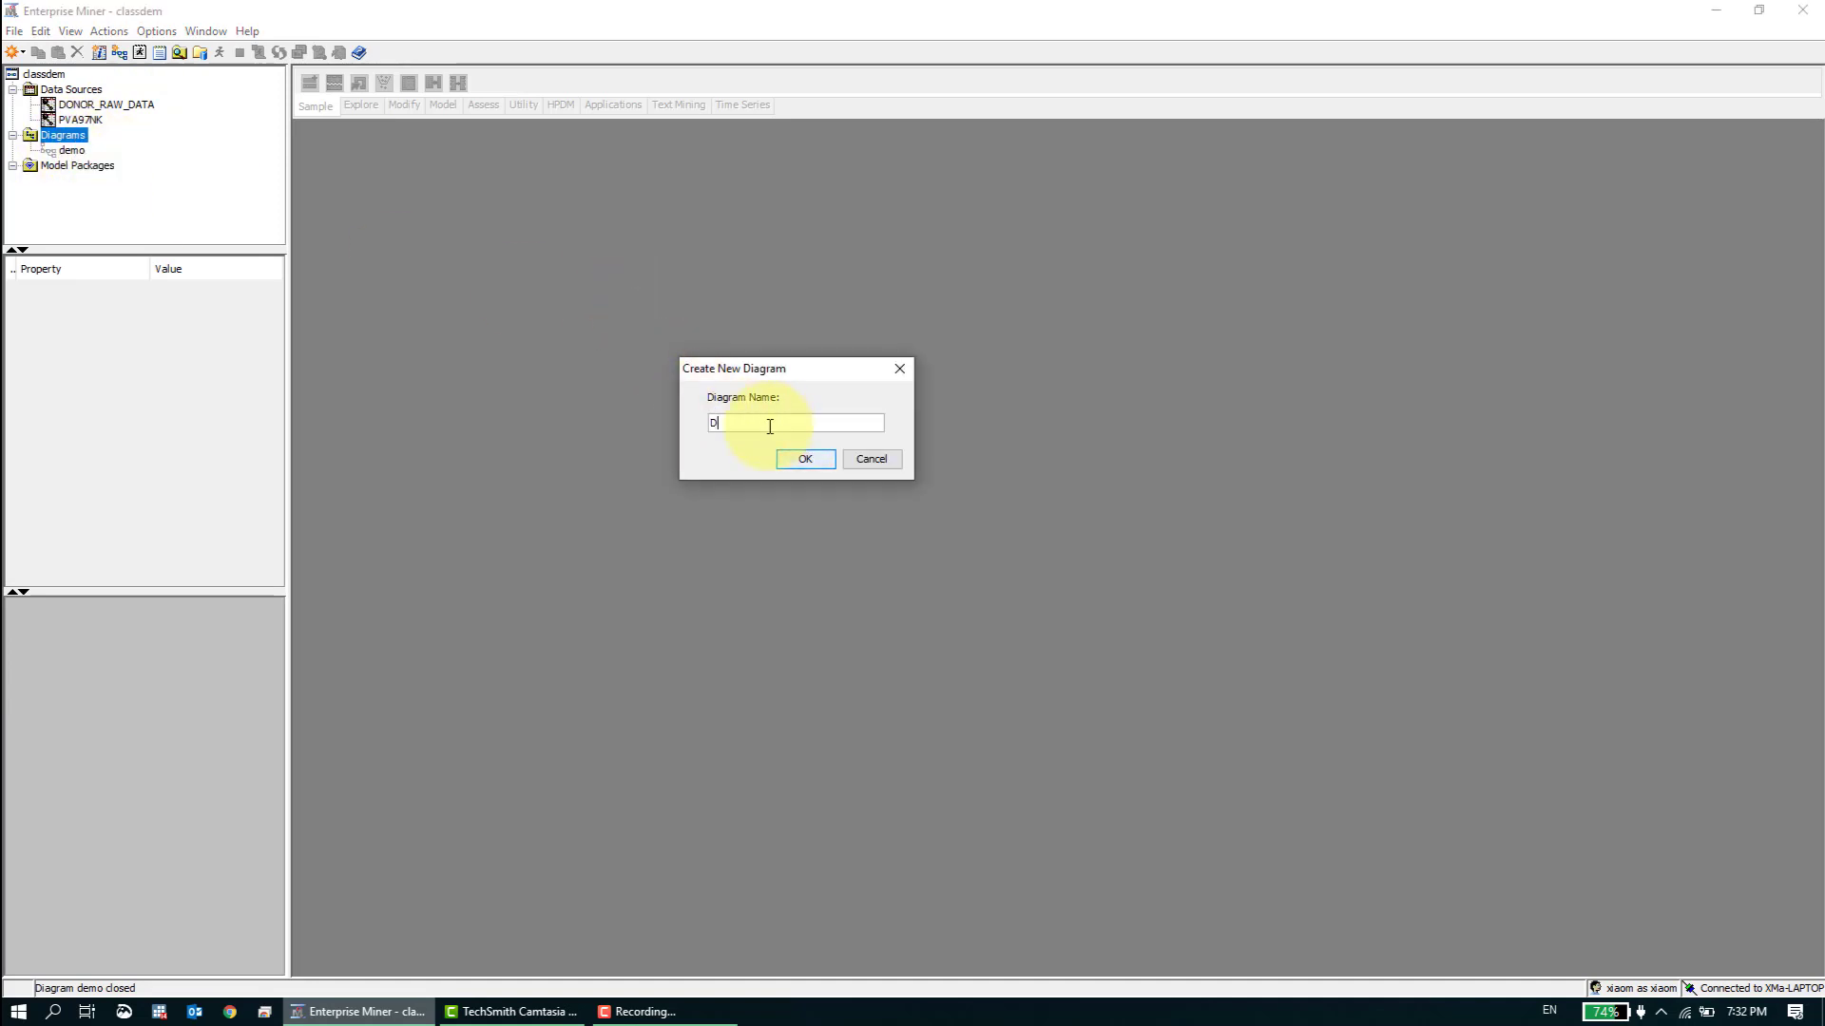
{"action": "type", "text": " Tree"}
{"action": "key", "text": "Return"}
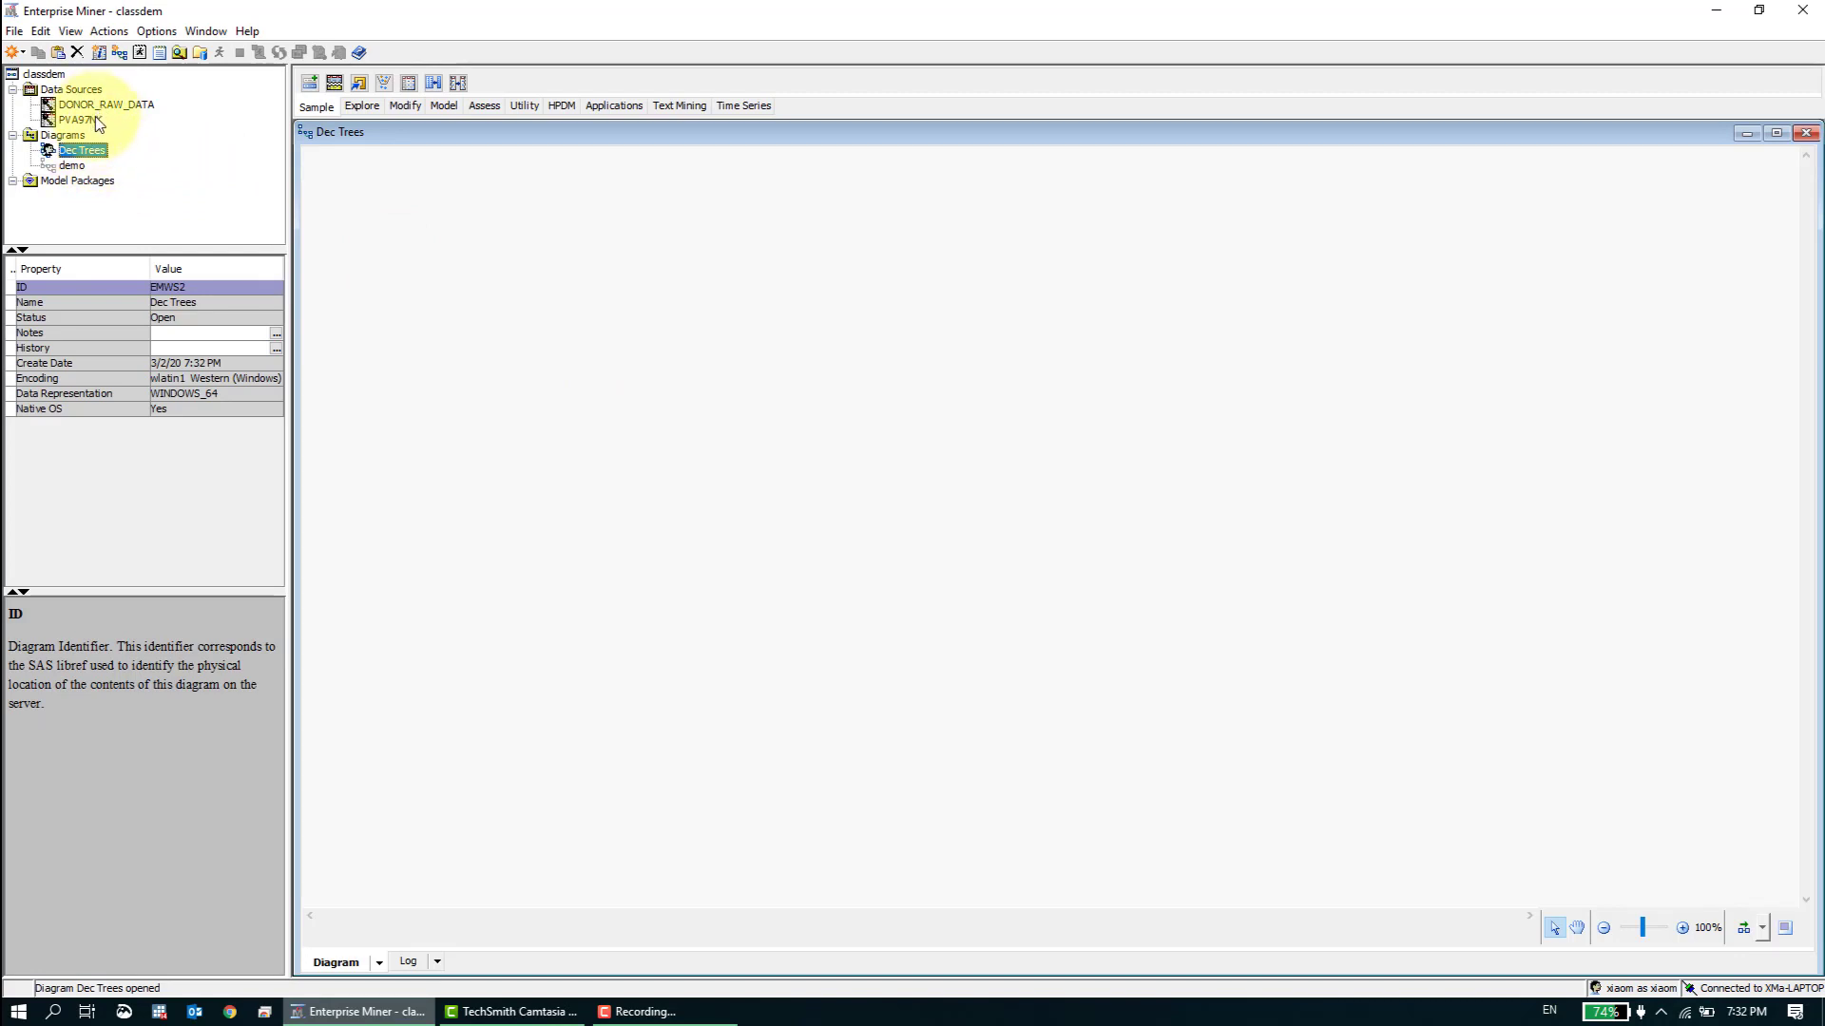
- Place the DONOR_RAW_DATA source on the Dec Trees diagram and connect it to a new Transform Variables node
{"action": "left_click_drag", "start_coordinate": [105, 104], "coordinate": [182, 124]}
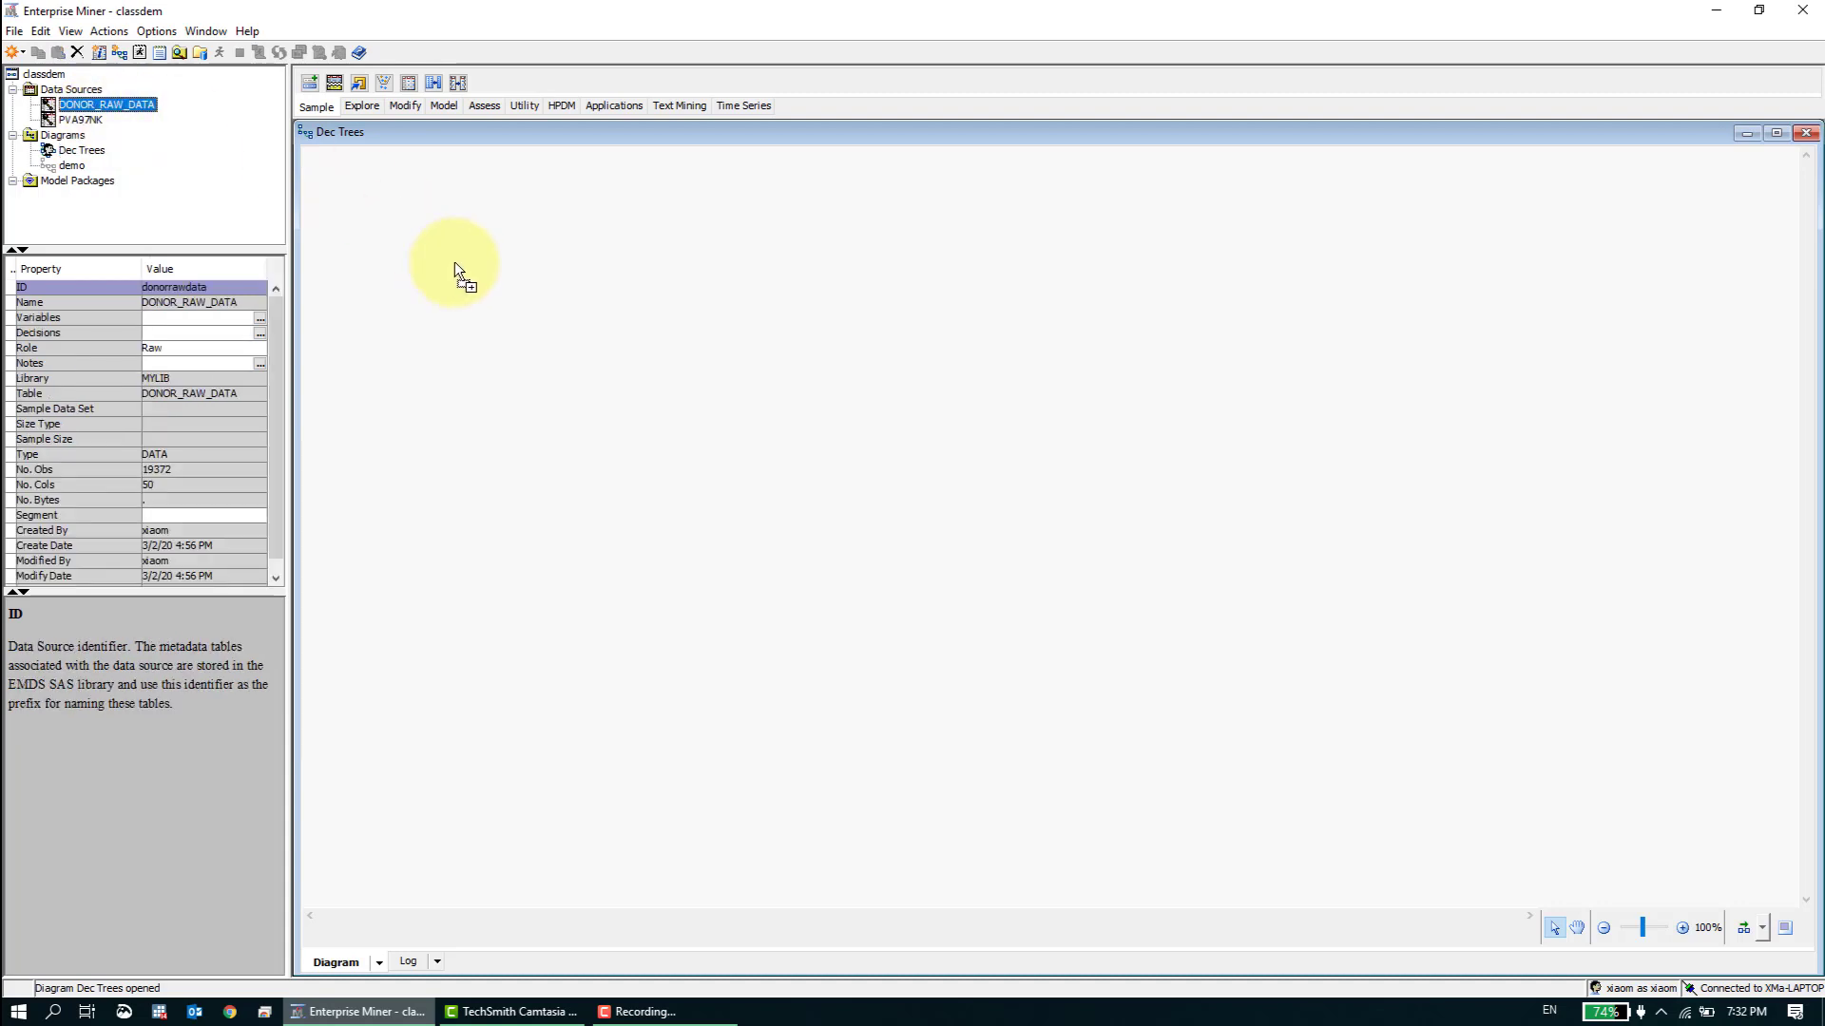
{"action": "left_click_drag", "start_coordinate": [421, 287], "coordinate": [430, 285]}
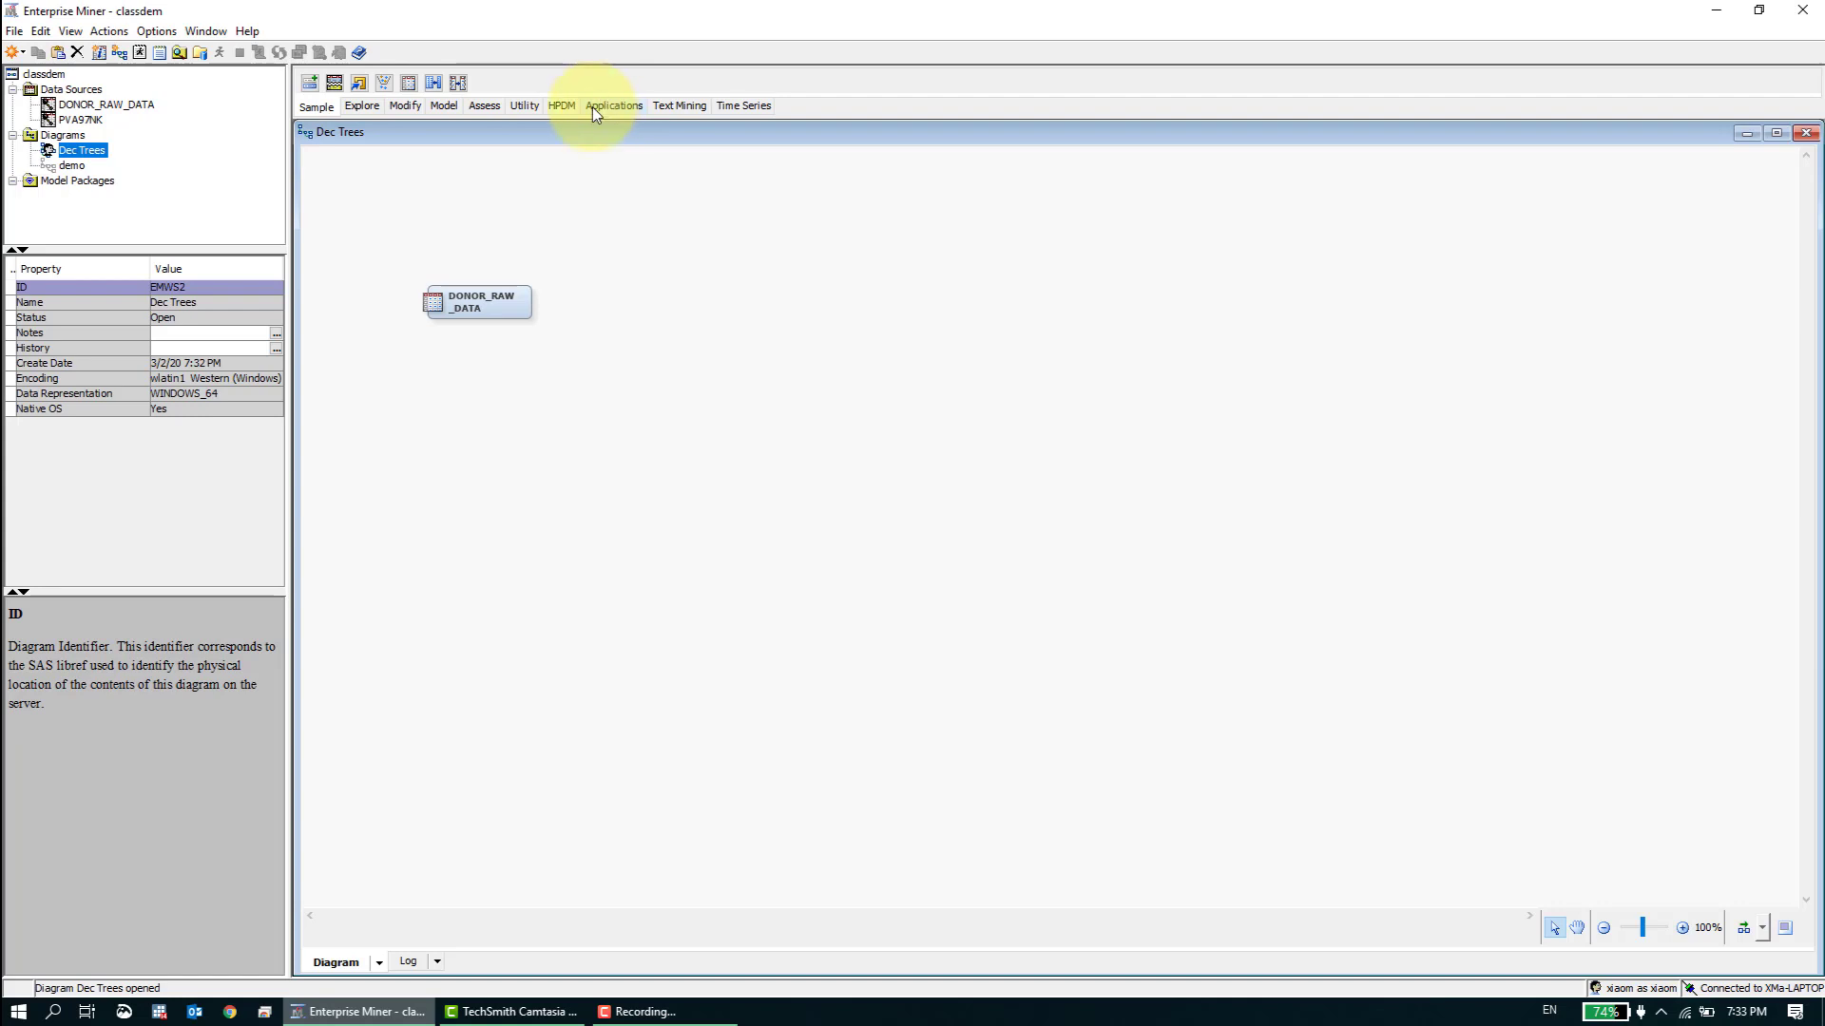
{"action": "left_click", "coordinate": [409, 109]}
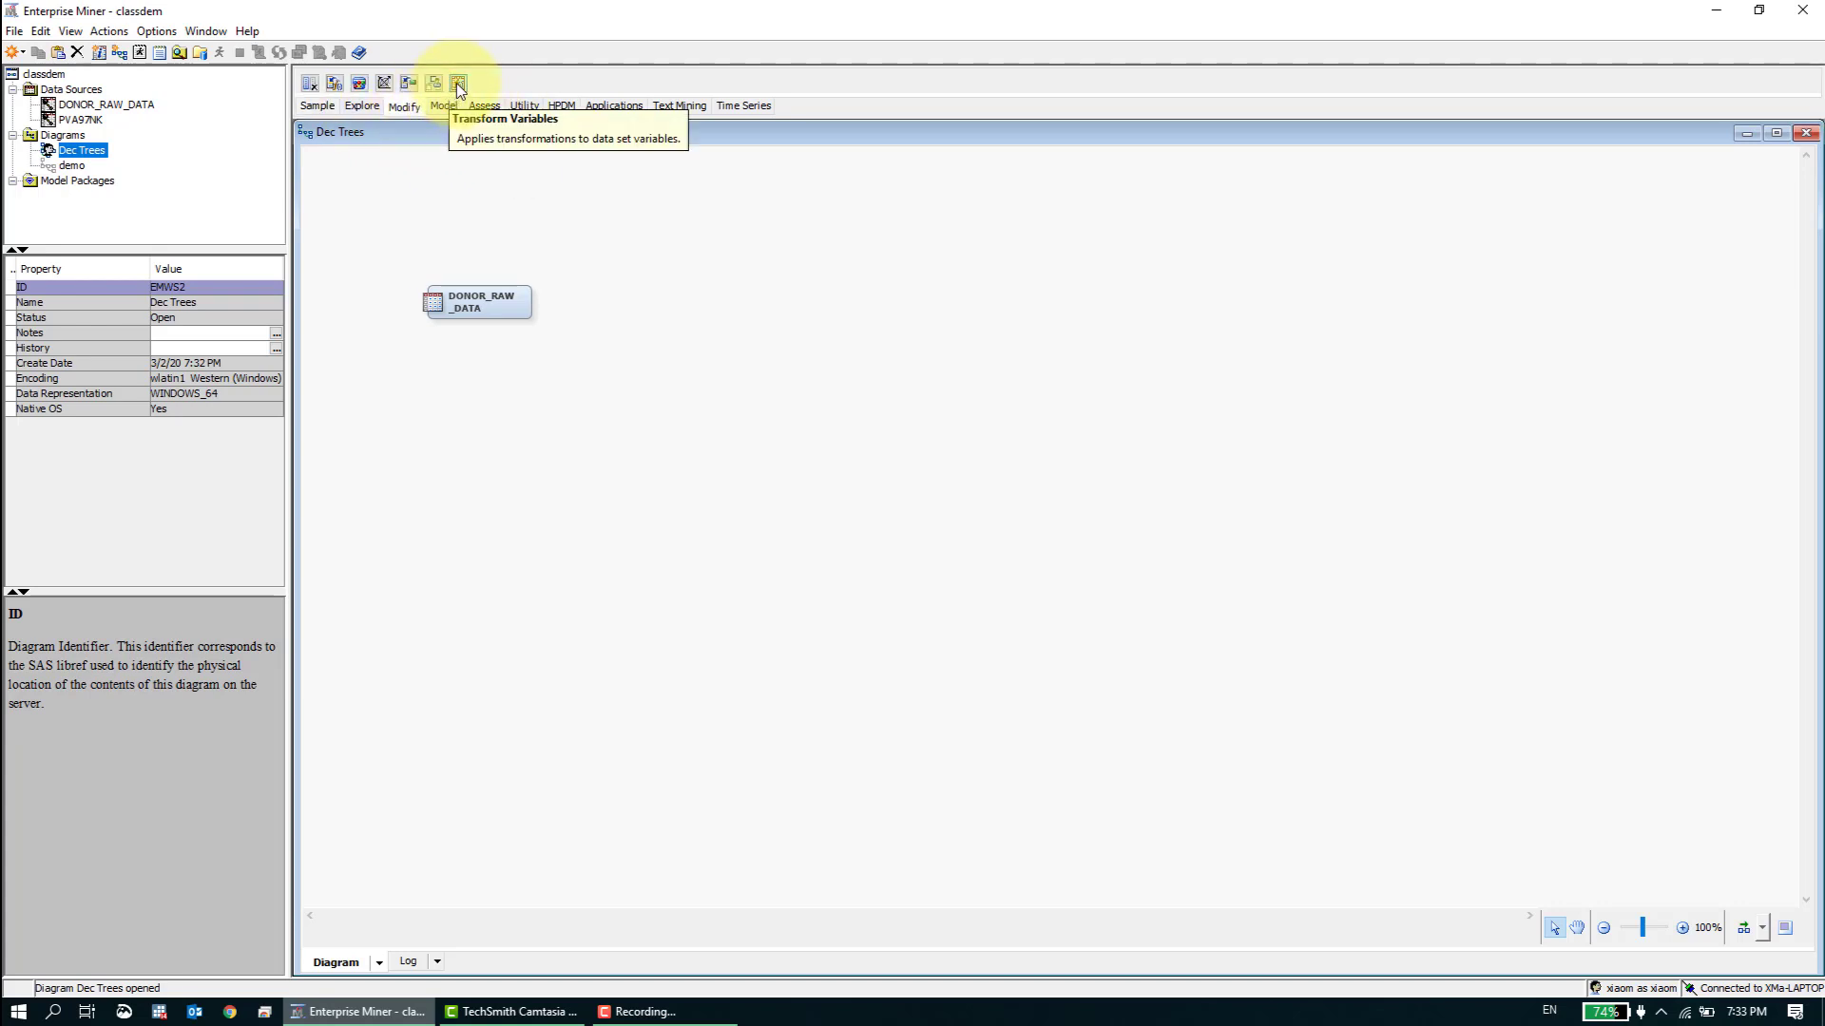
{"action": "left_click_drag", "start_coordinate": [457, 83], "coordinate": [498, 118]}
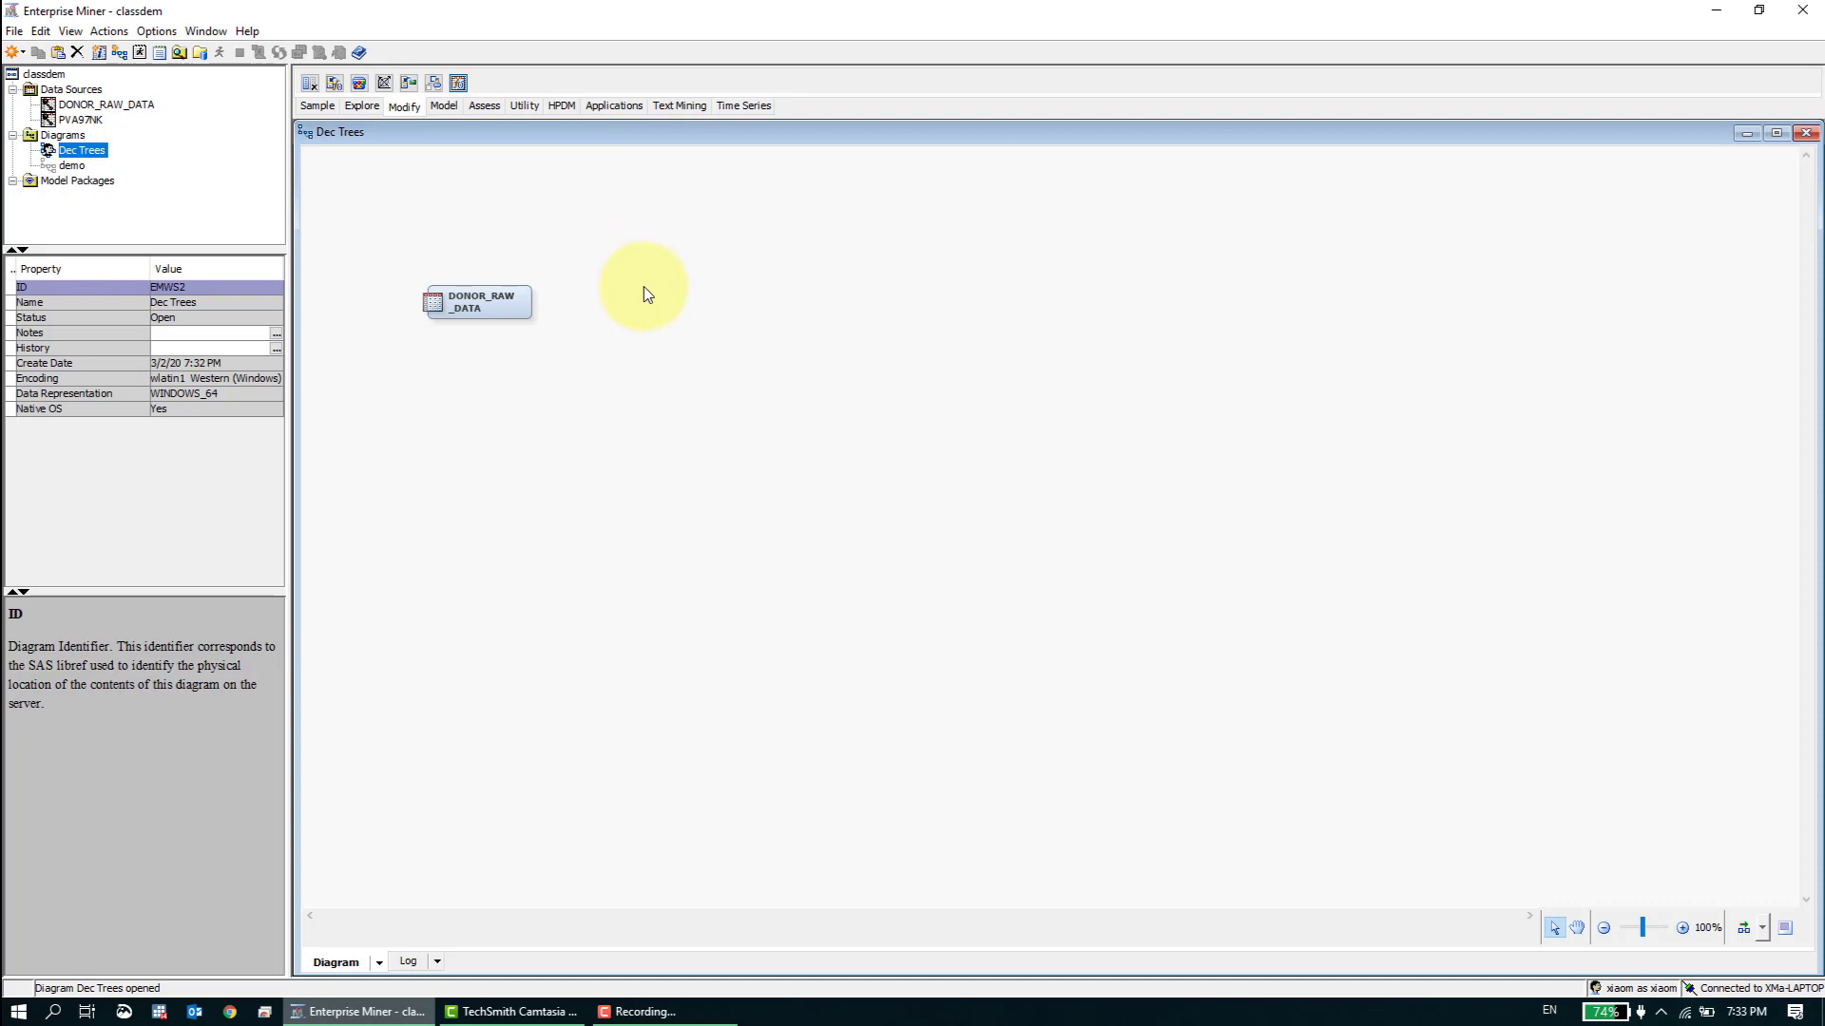
{"action": "left_click_drag", "start_coordinate": [643, 287], "coordinate": [673, 302]}
{"action": "right_click", "coordinate": [682, 300]}
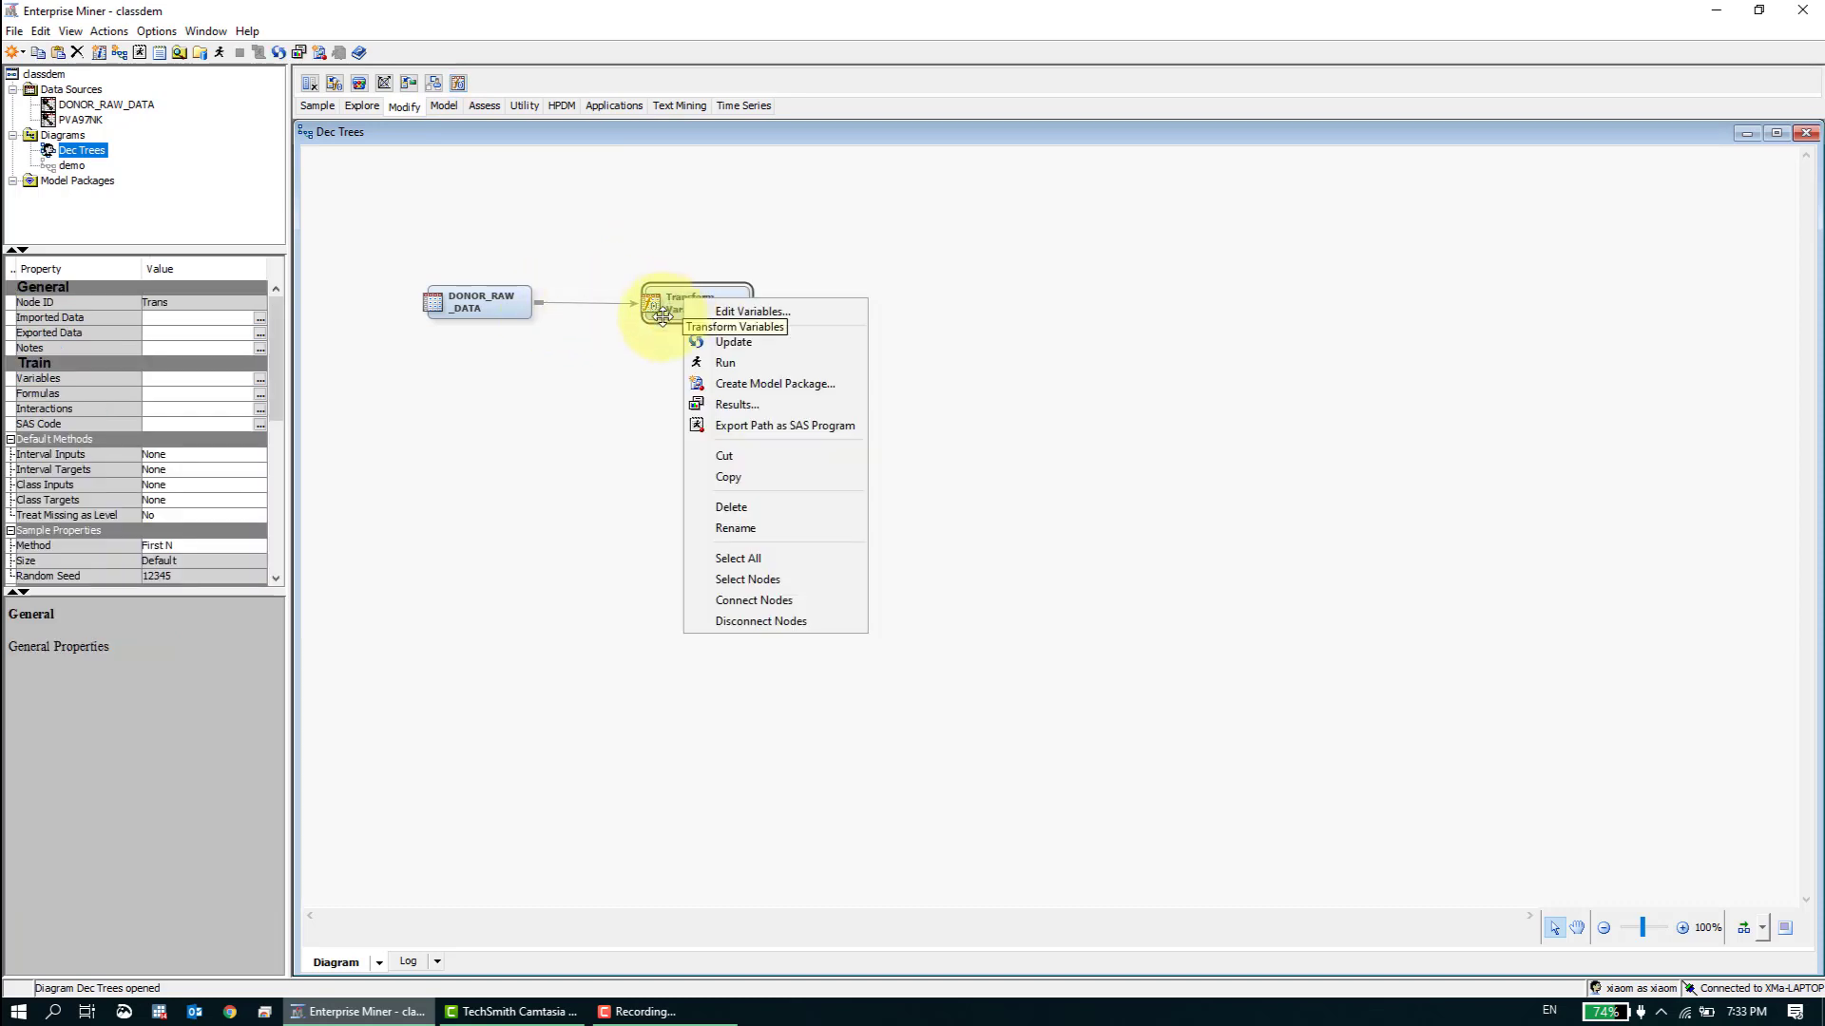
{"action": "left_click", "coordinate": [395, 477]}
- Set the Transform Variables node's sample method to Random and its sample size to Max
{"action": "scroll", "coordinate": [275, 425], "scroll_direction": "down", "scroll_amount": 3}
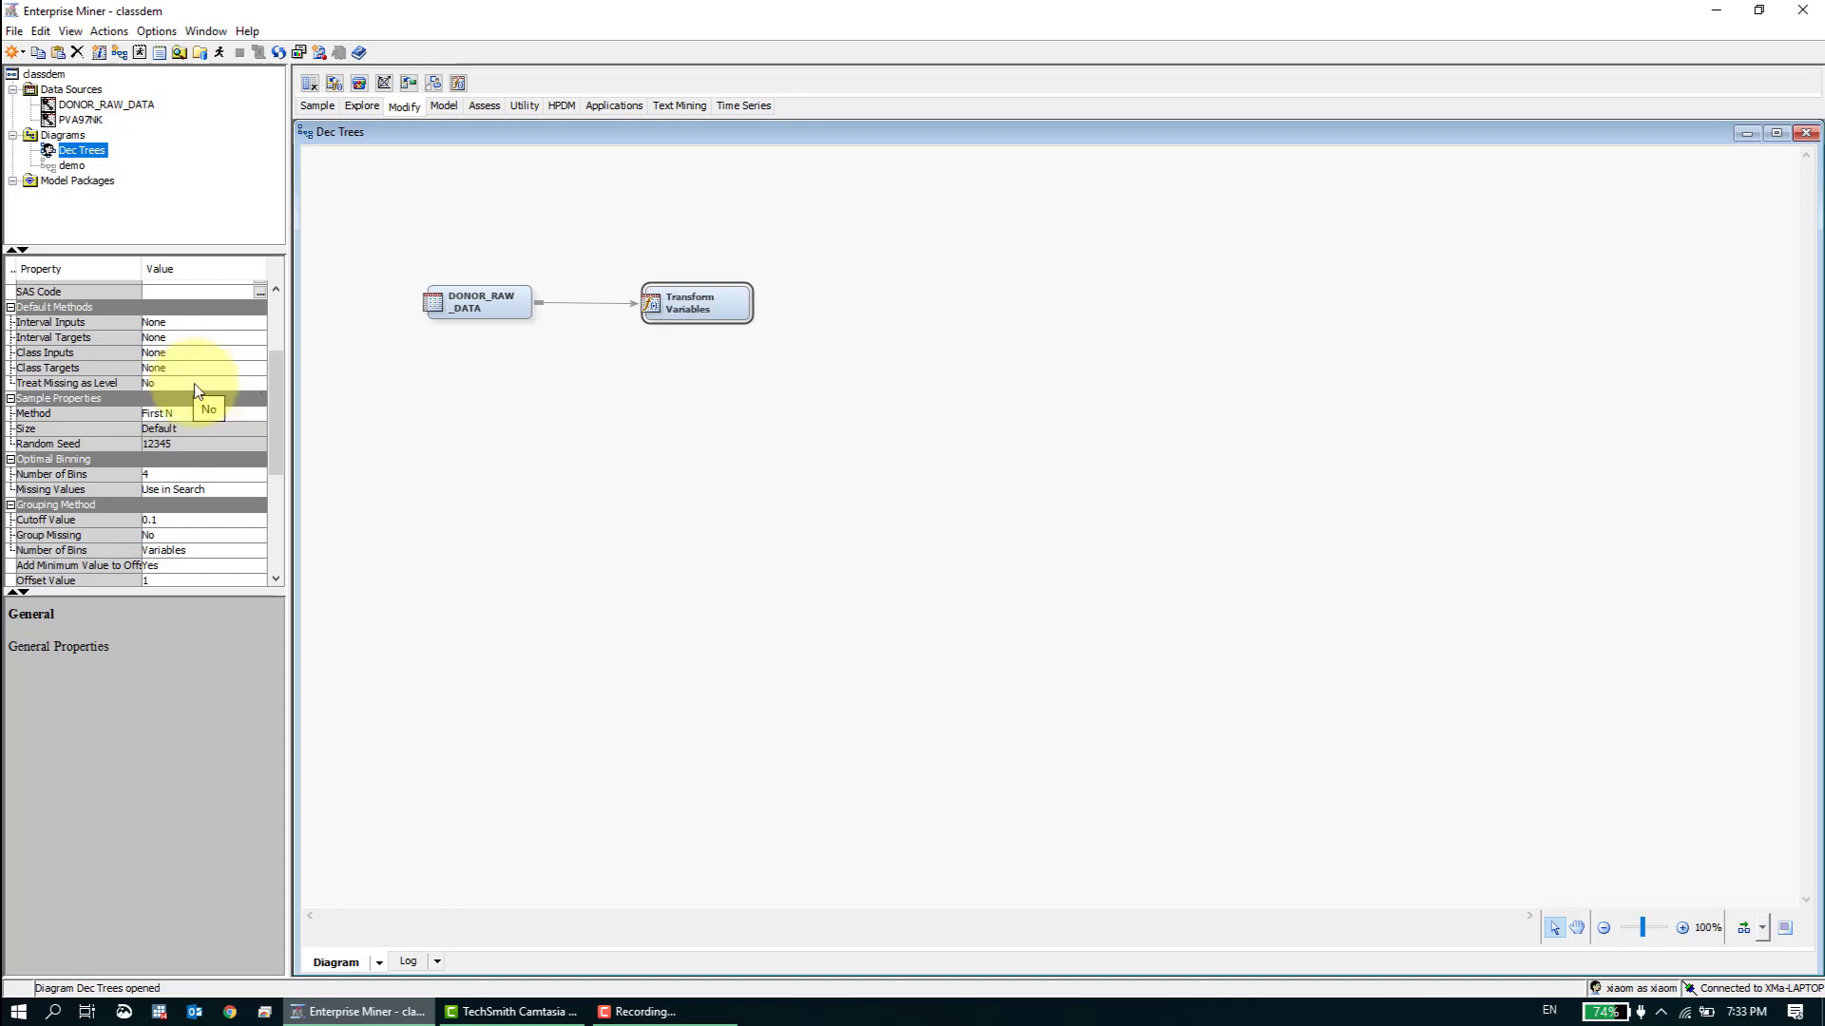
{"action": "left_click", "coordinate": [196, 414]}
{"action": "left_click", "coordinate": [197, 445]}
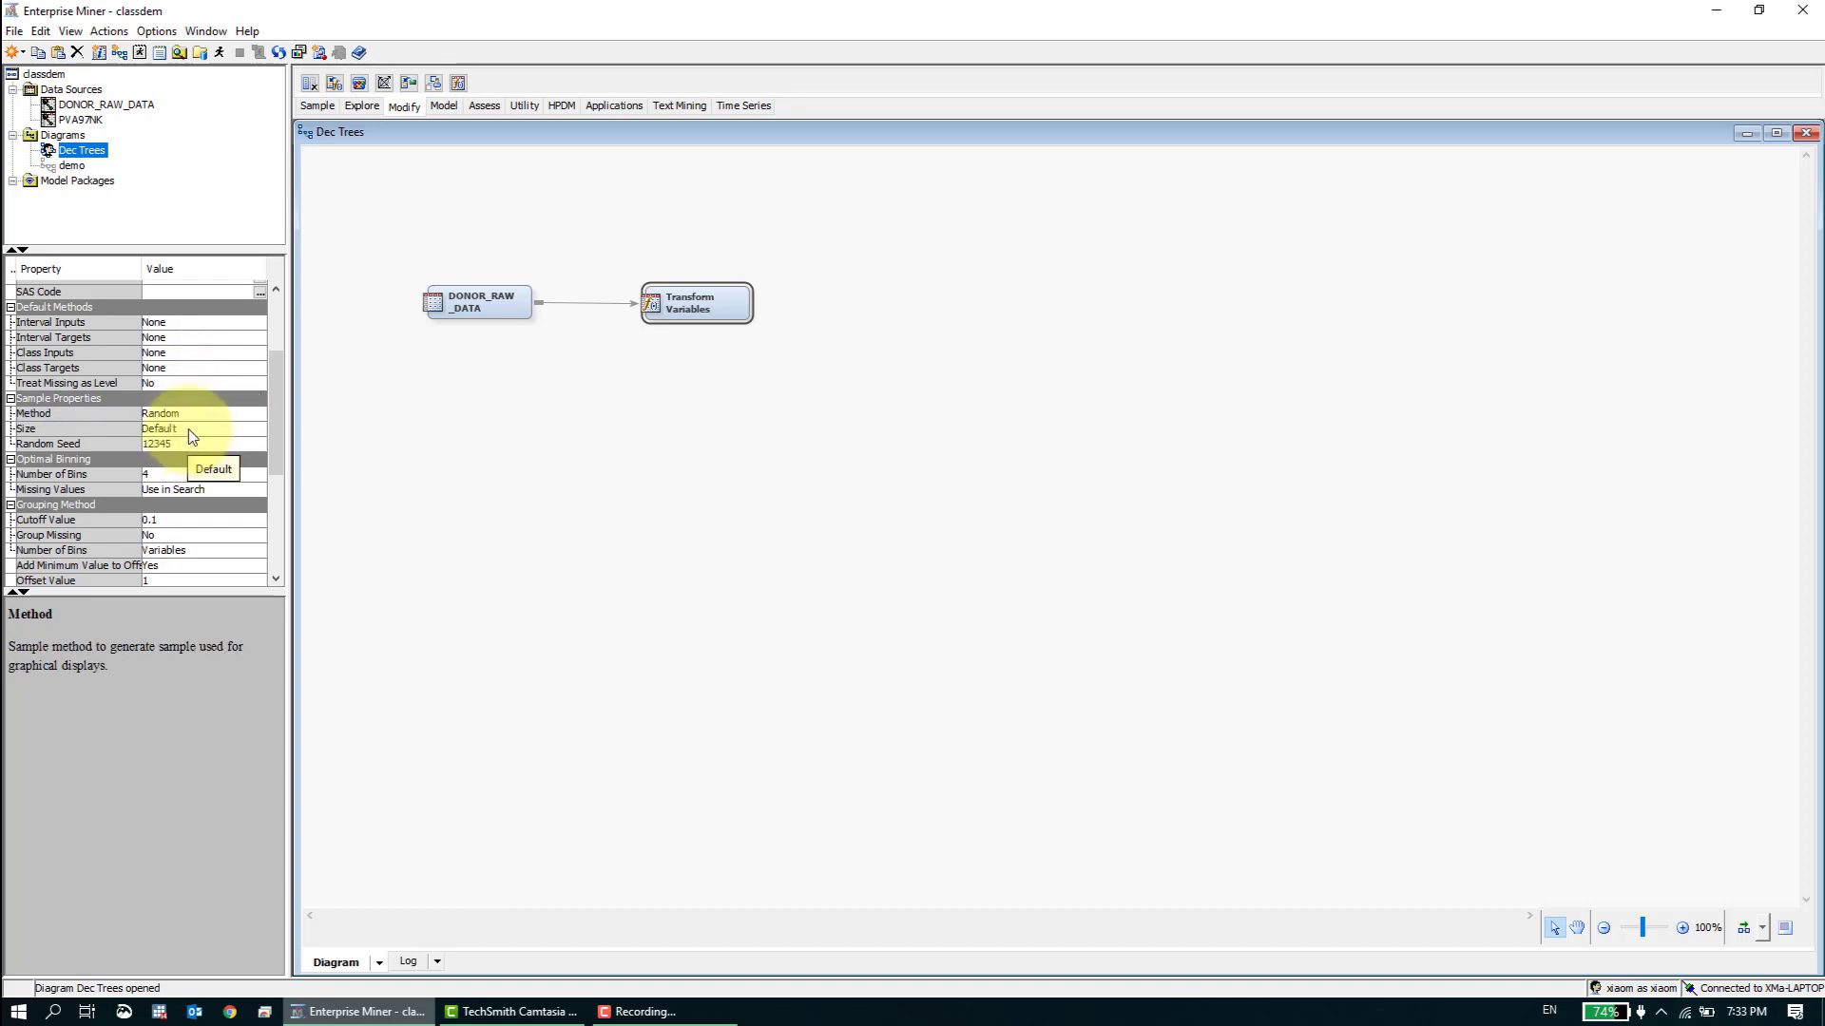
{"action": "left_click", "coordinate": [188, 430]}
{"action": "left_click", "coordinate": [190, 460]}
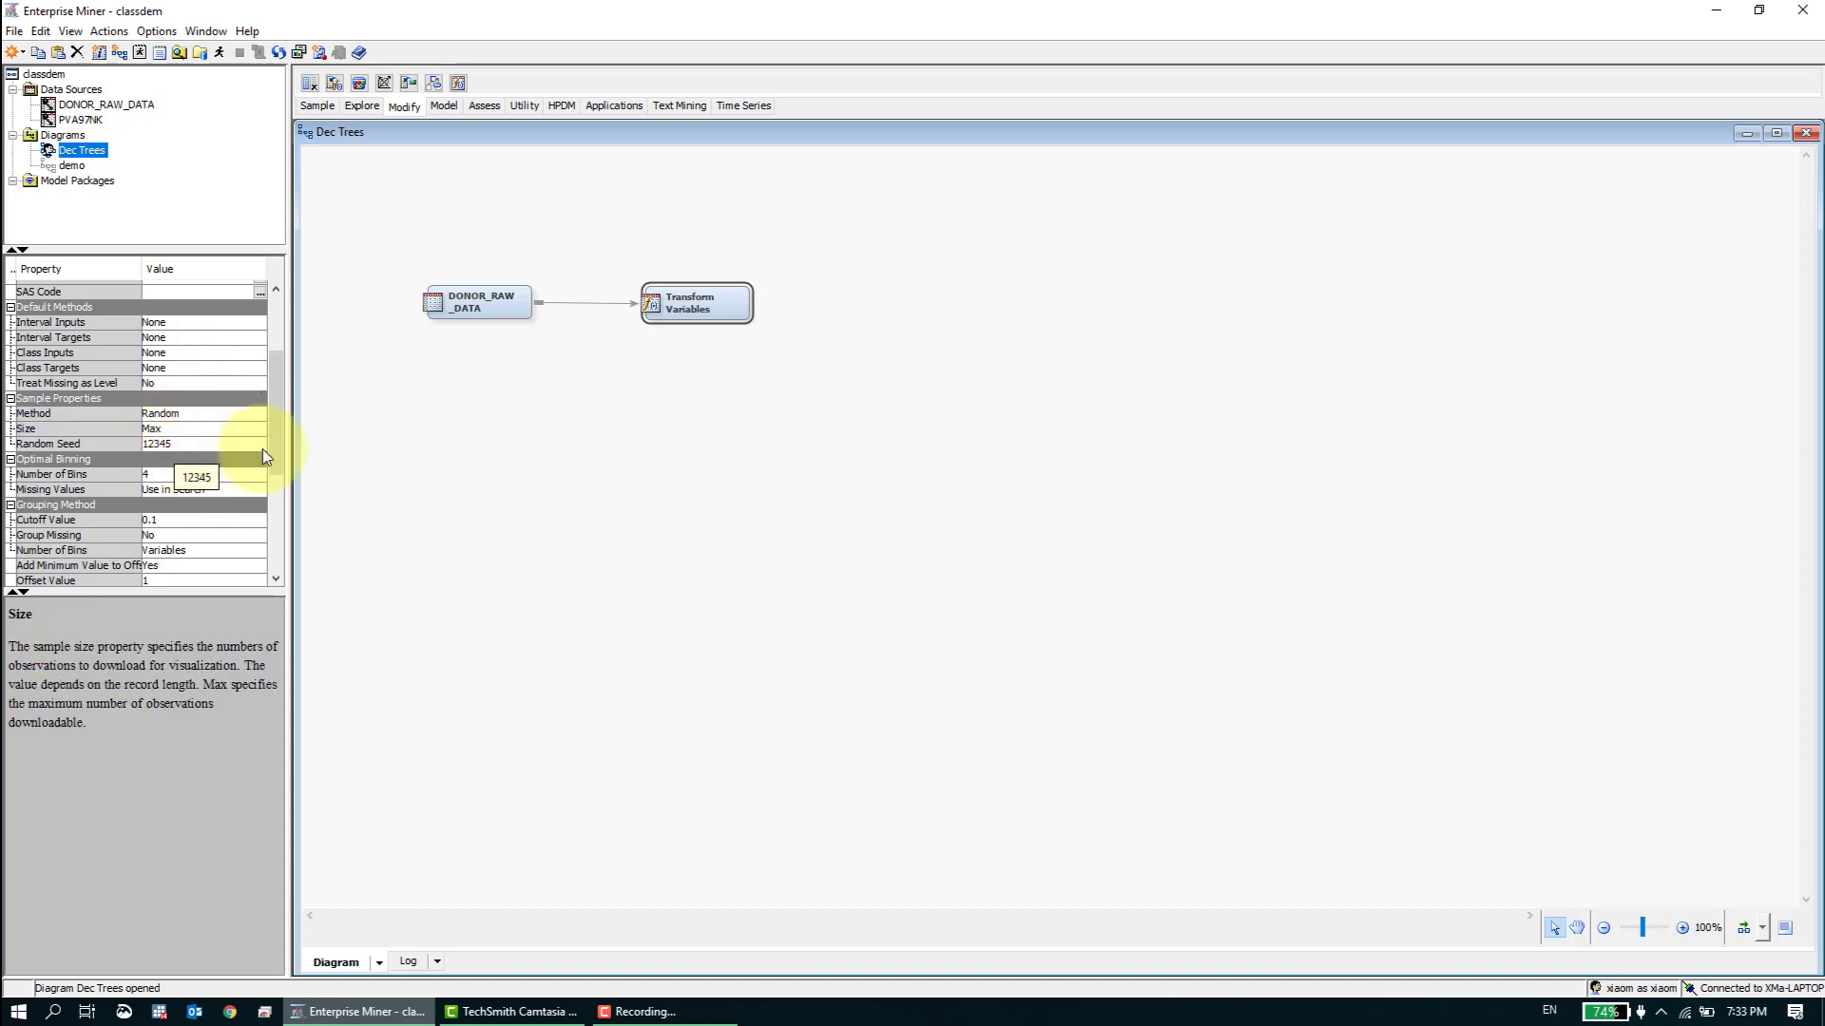
- Run the path through the Transform Variables node and dismiss the run status without opening the results
{"action": "left_click_drag", "start_coordinate": [275, 437], "coordinate": [275, 513]}
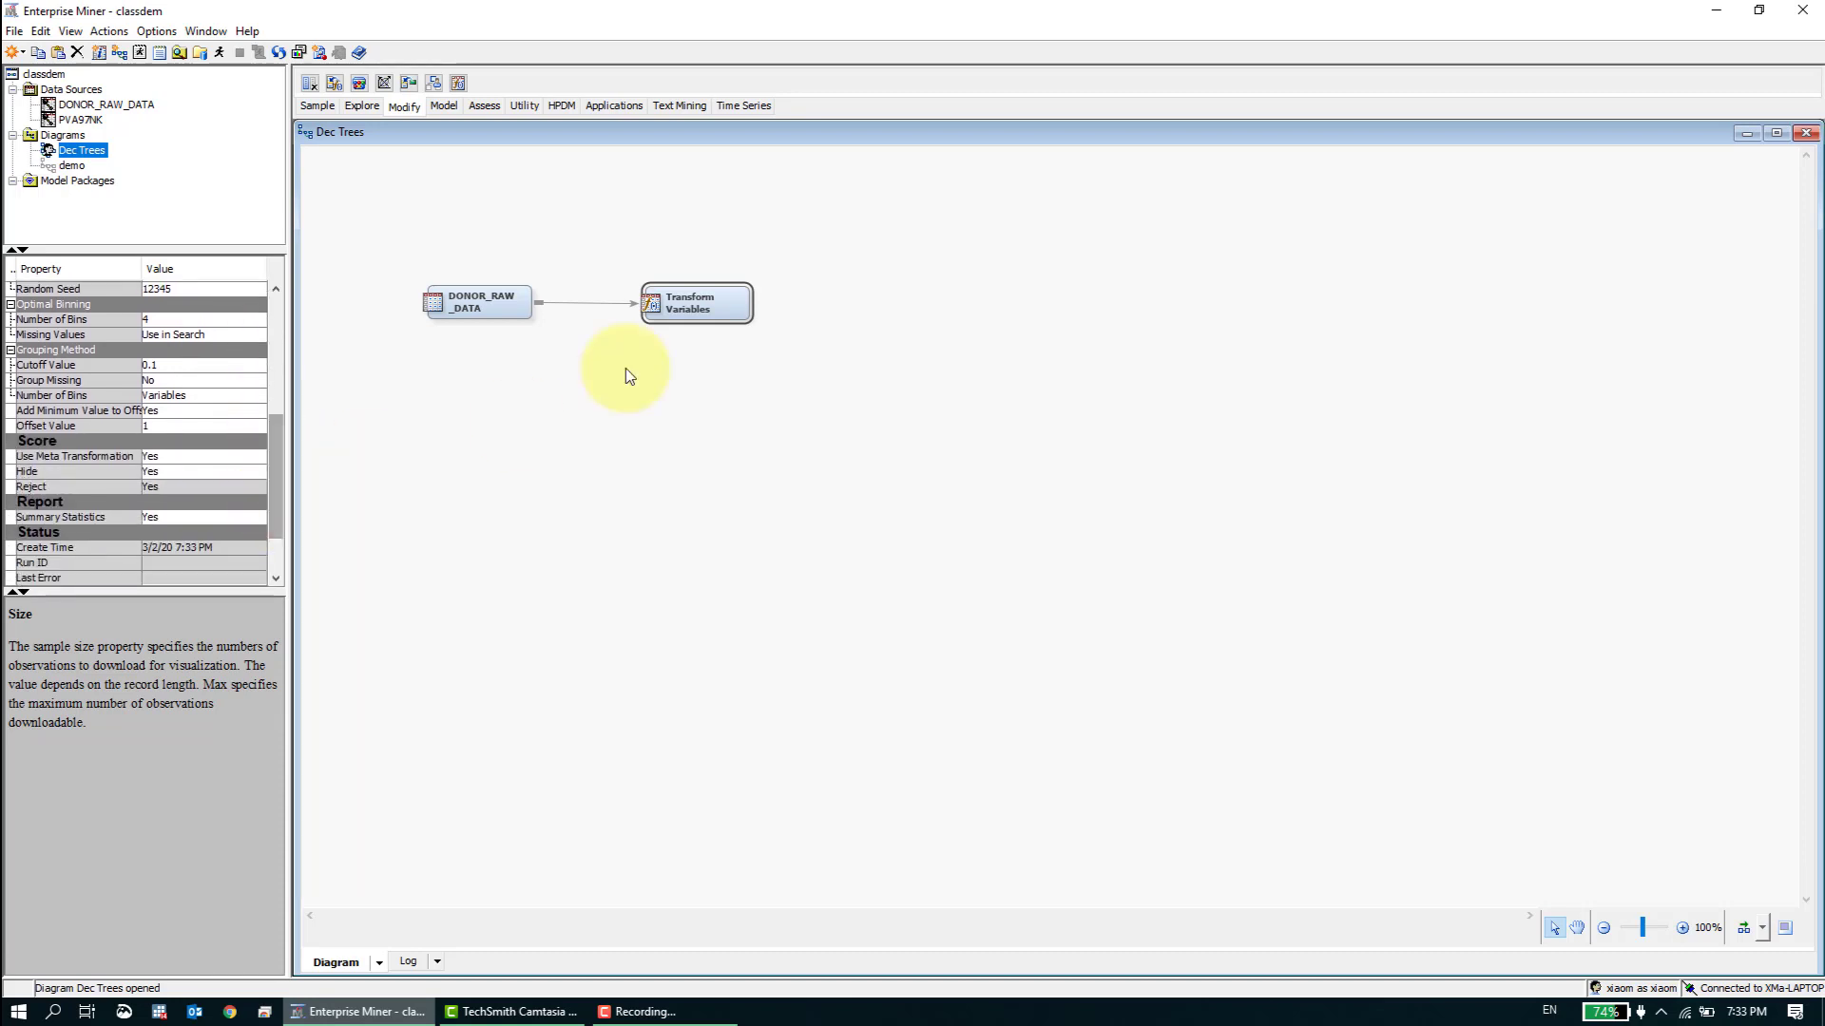
{"action": "left_click", "coordinate": [278, 361]}
{"action": "right_click", "coordinate": [663, 296]}
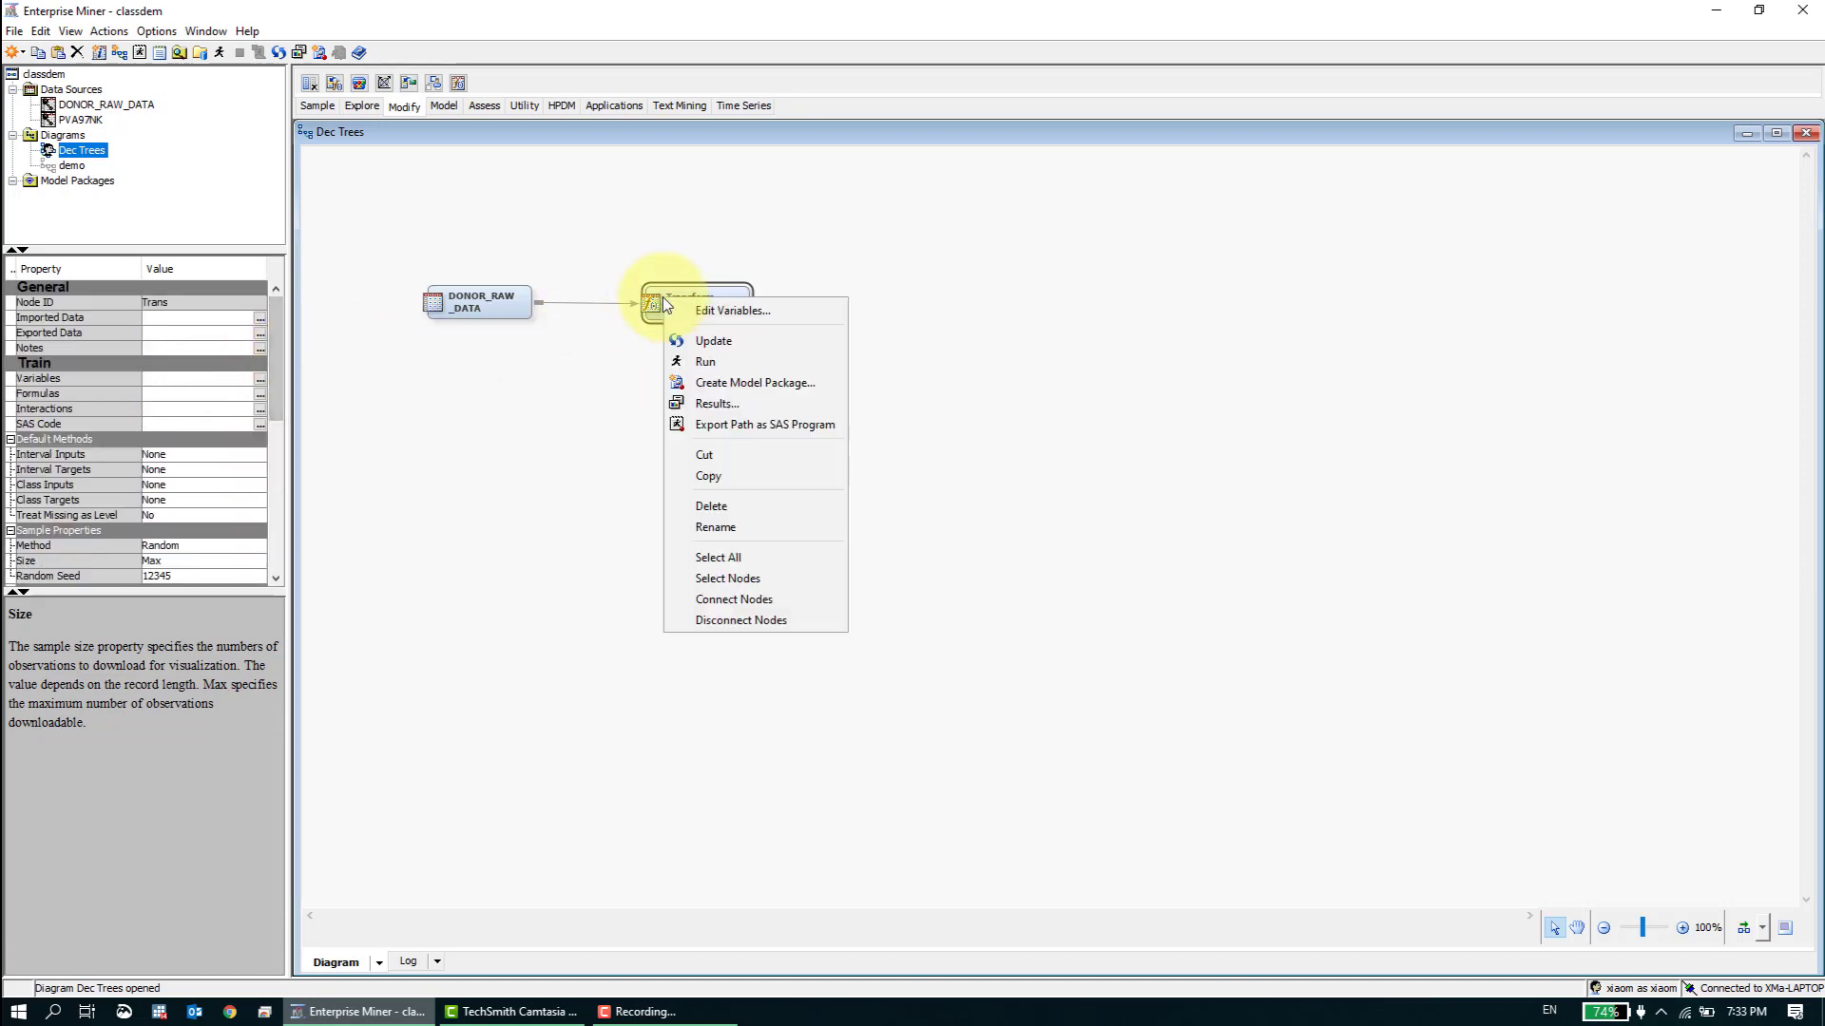
{"action": "left_click", "coordinate": [703, 363]}
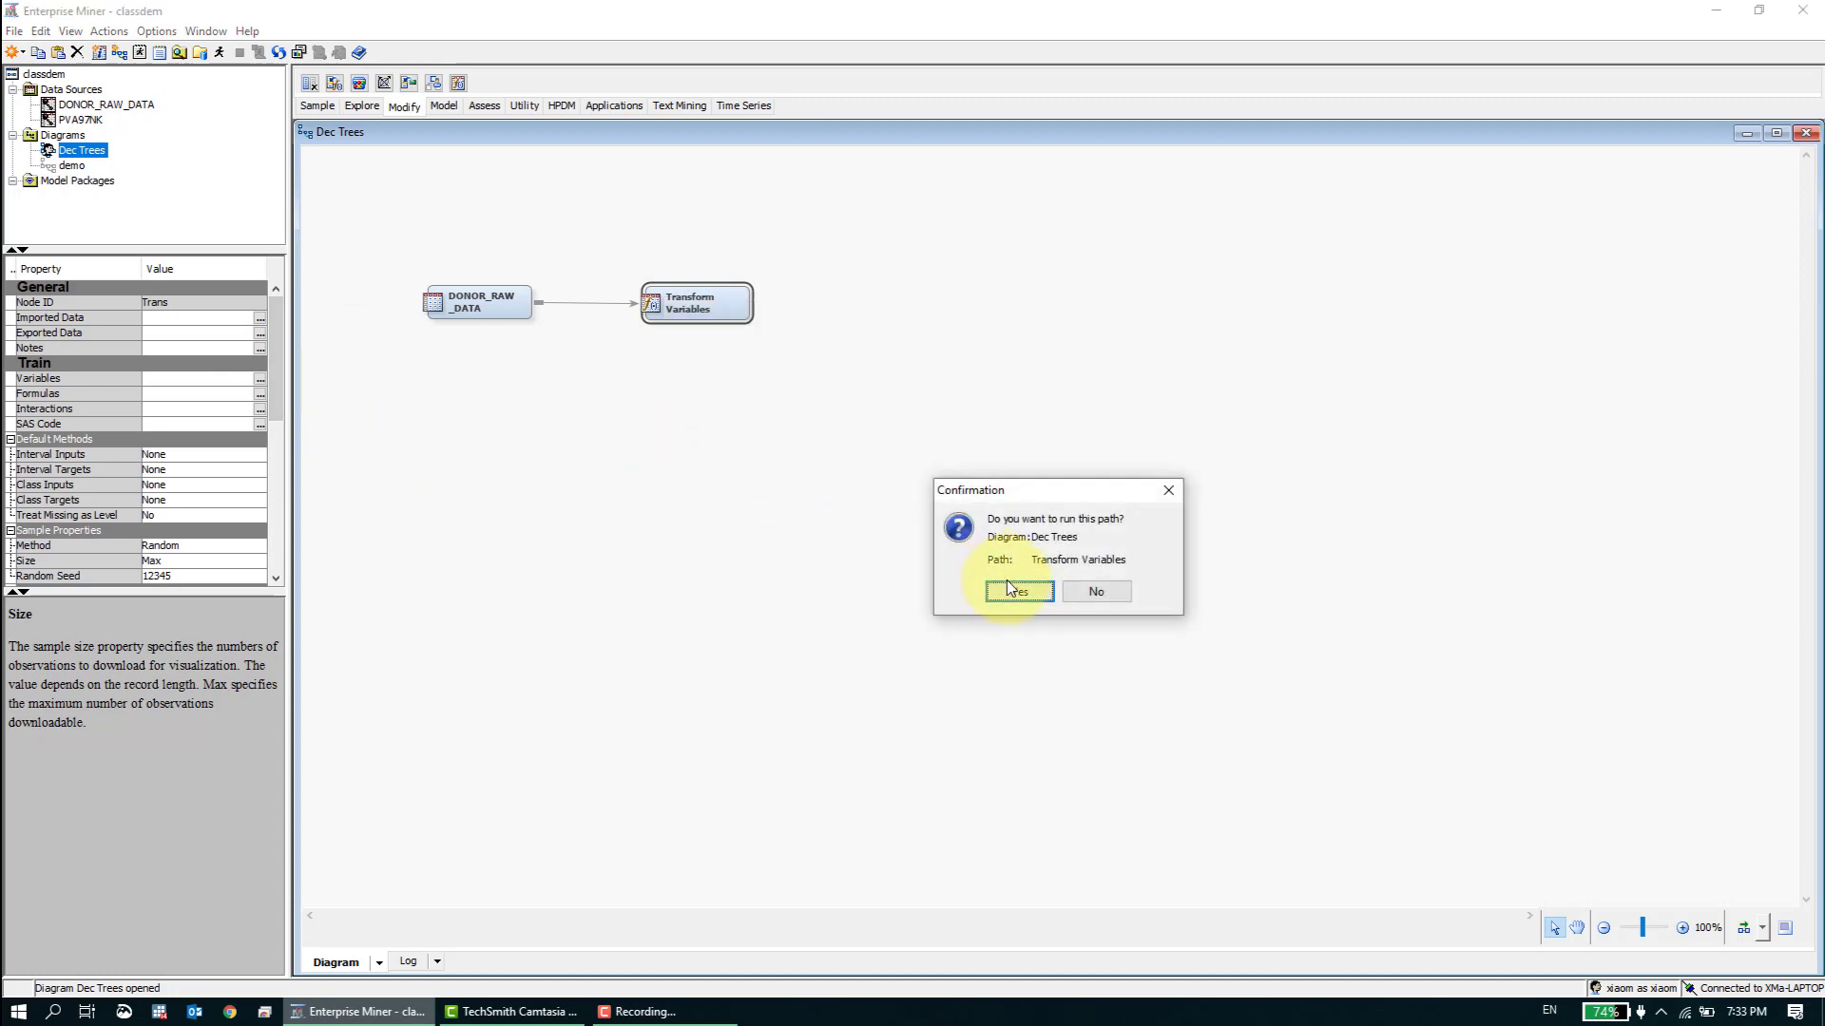
{"action": "left_click", "coordinate": [1098, 591]}
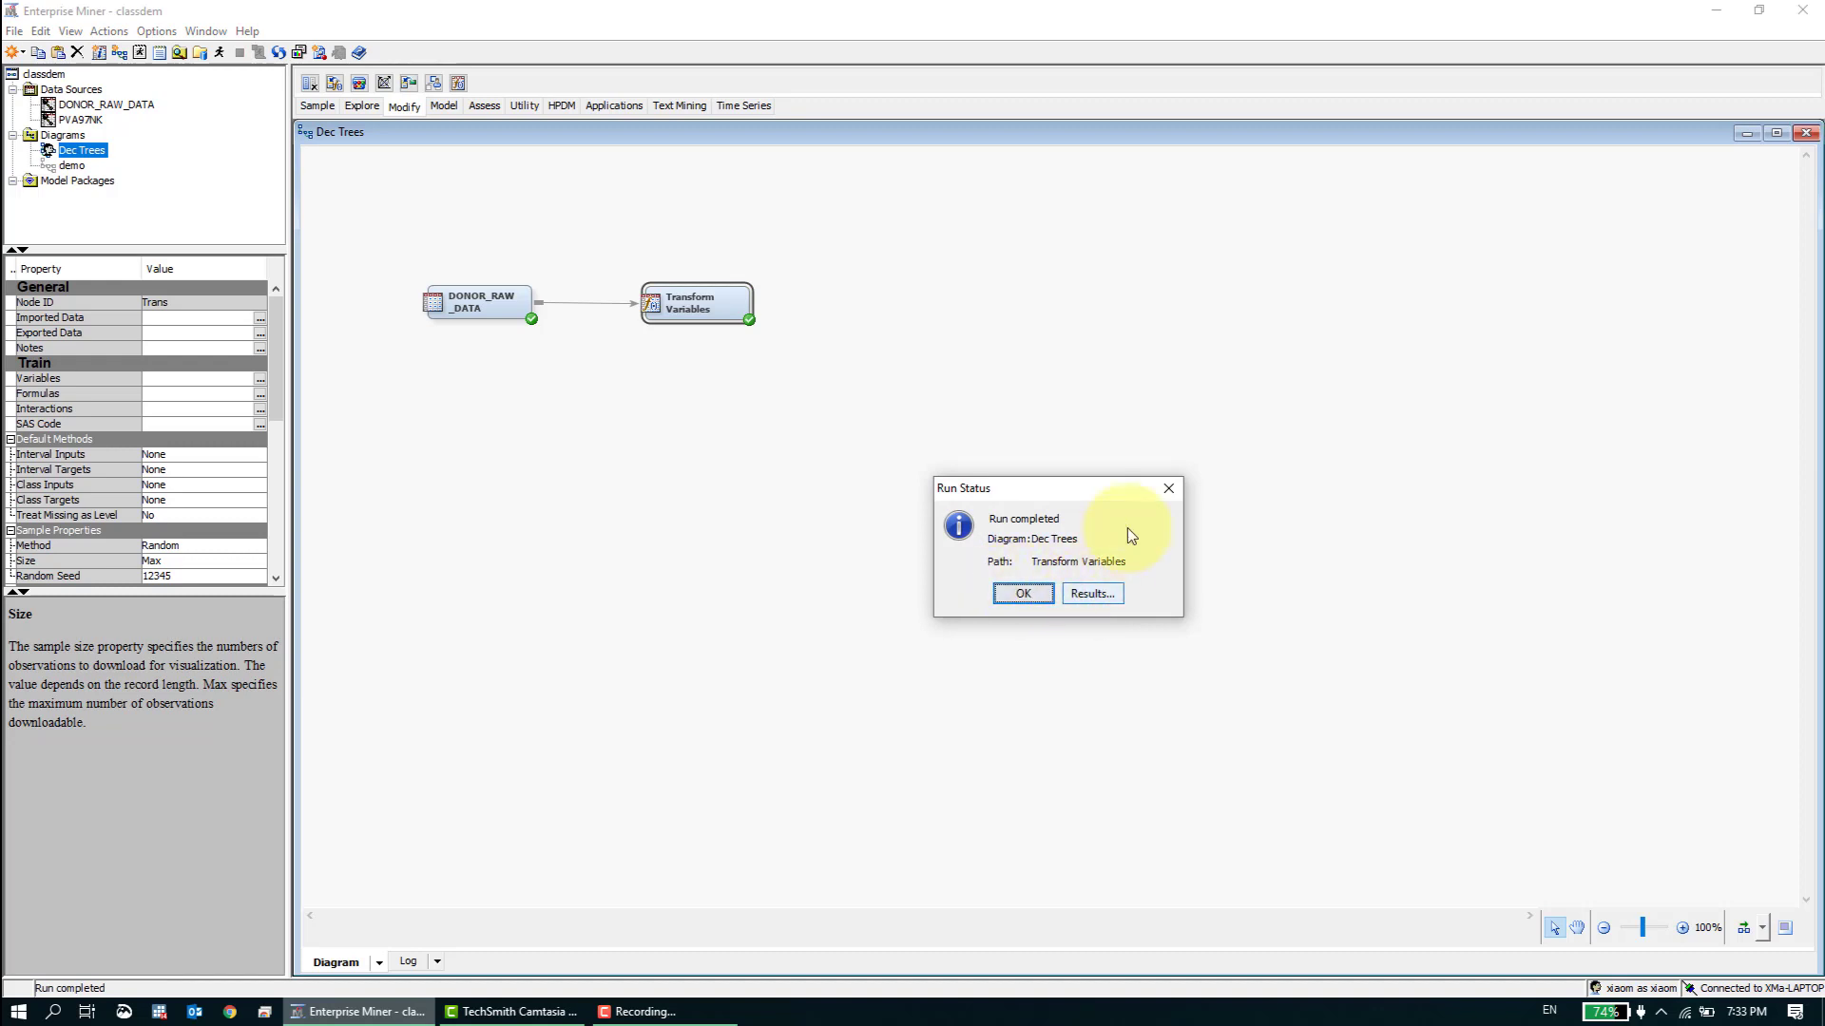
{"action": "left_click", "coordinate": [1022, 594]}
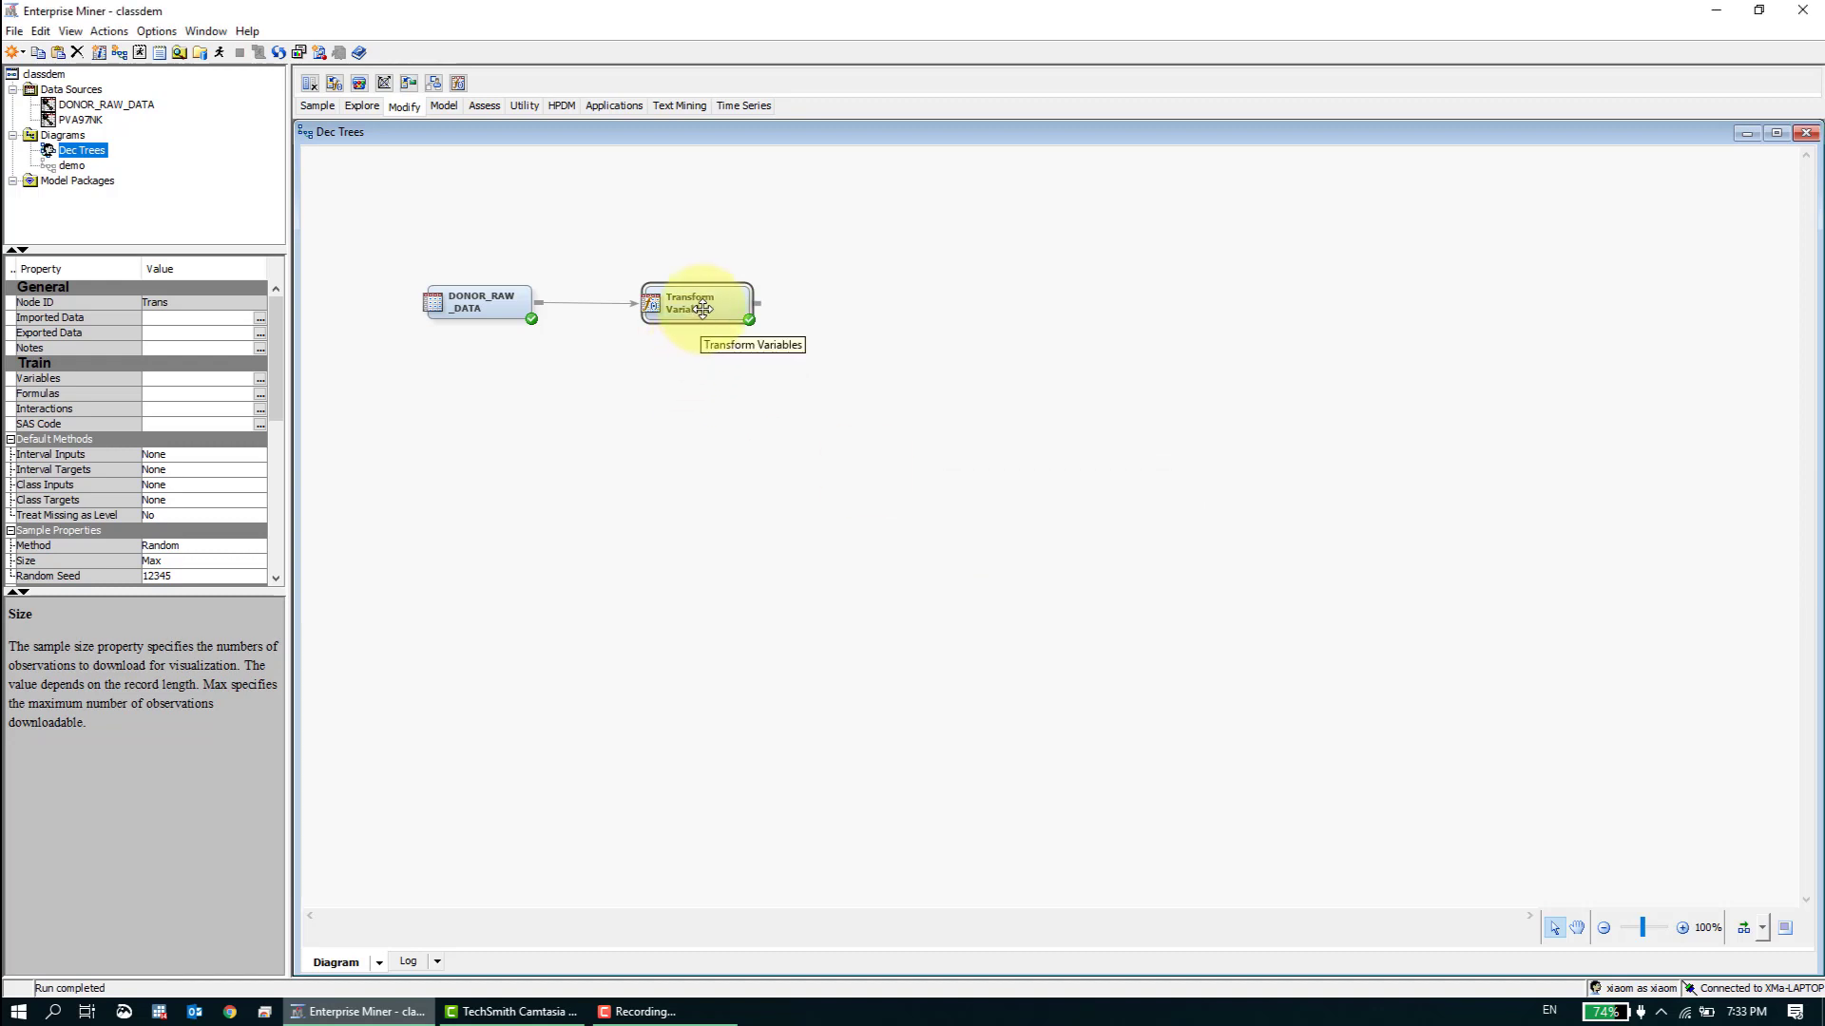
- Open the Transform Variables node's Formulas editor and enlarge its window, histogram area and variable Name column
{"action": "left_click_drag", "start_coordinate": [703, 309], "coordinate": [699, 310]}
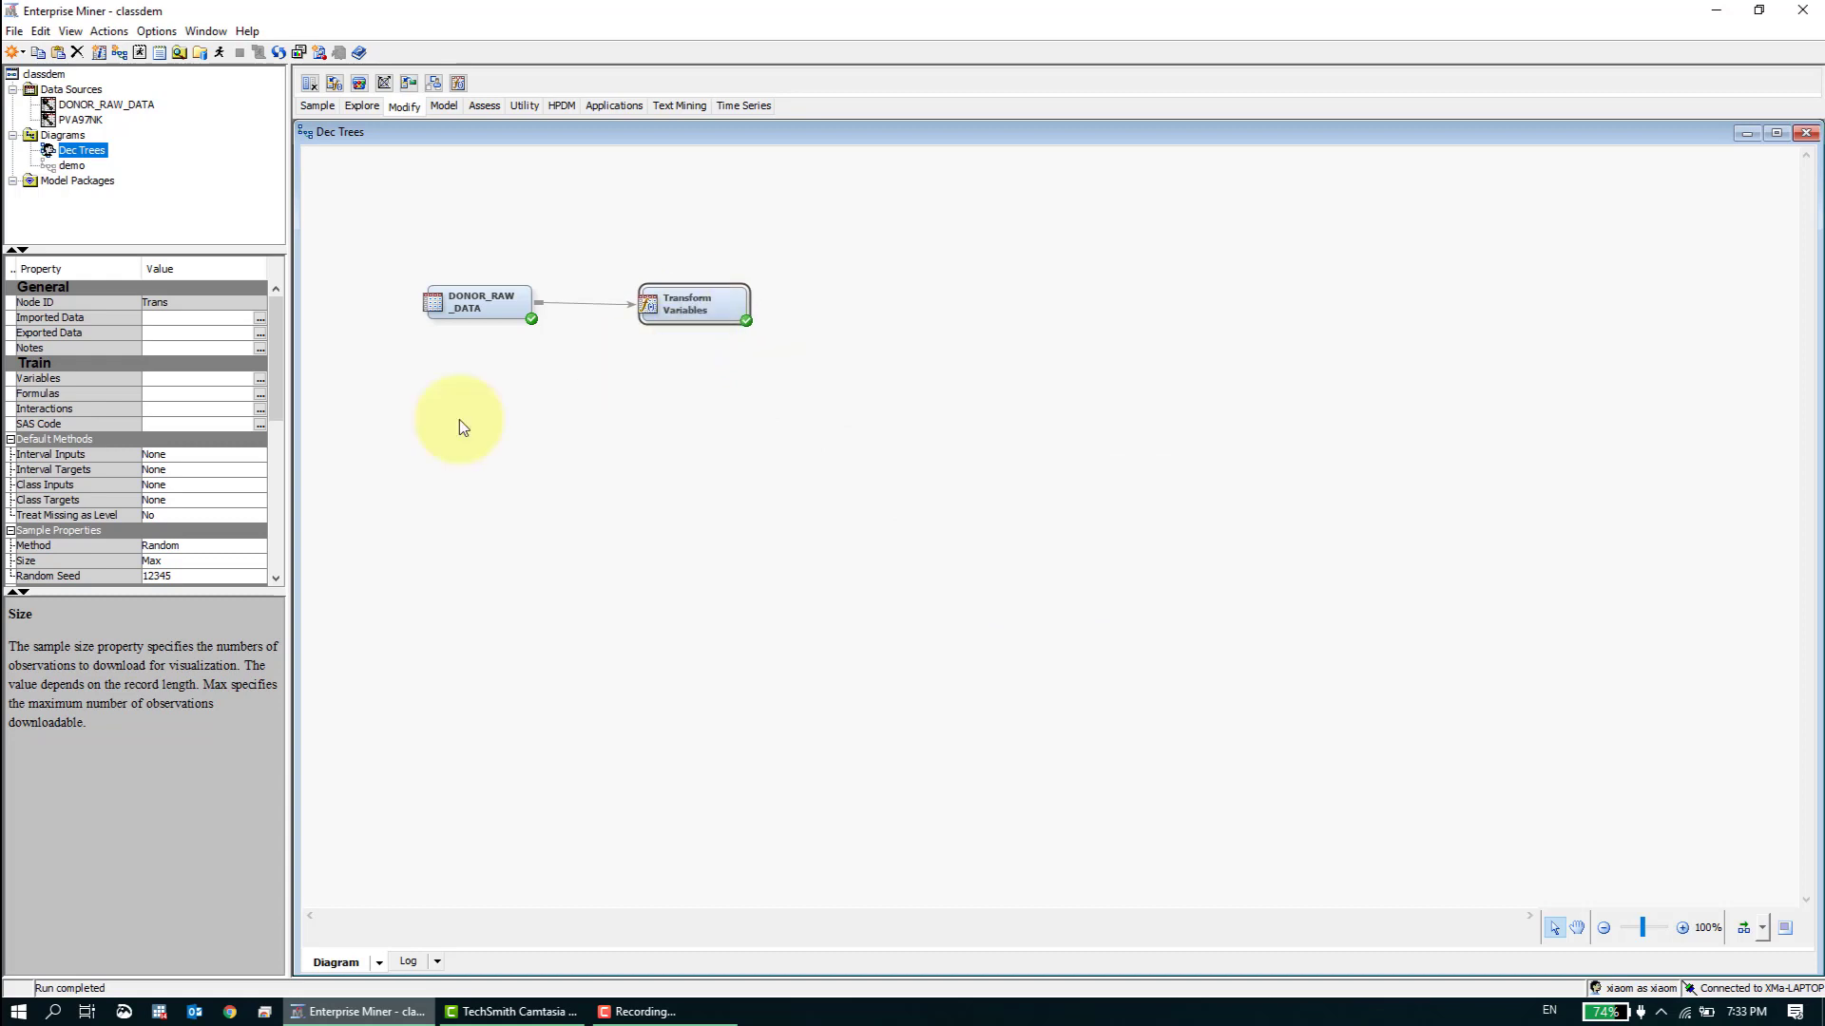
{"action": "left_click", "coordinate": [259, 393]}
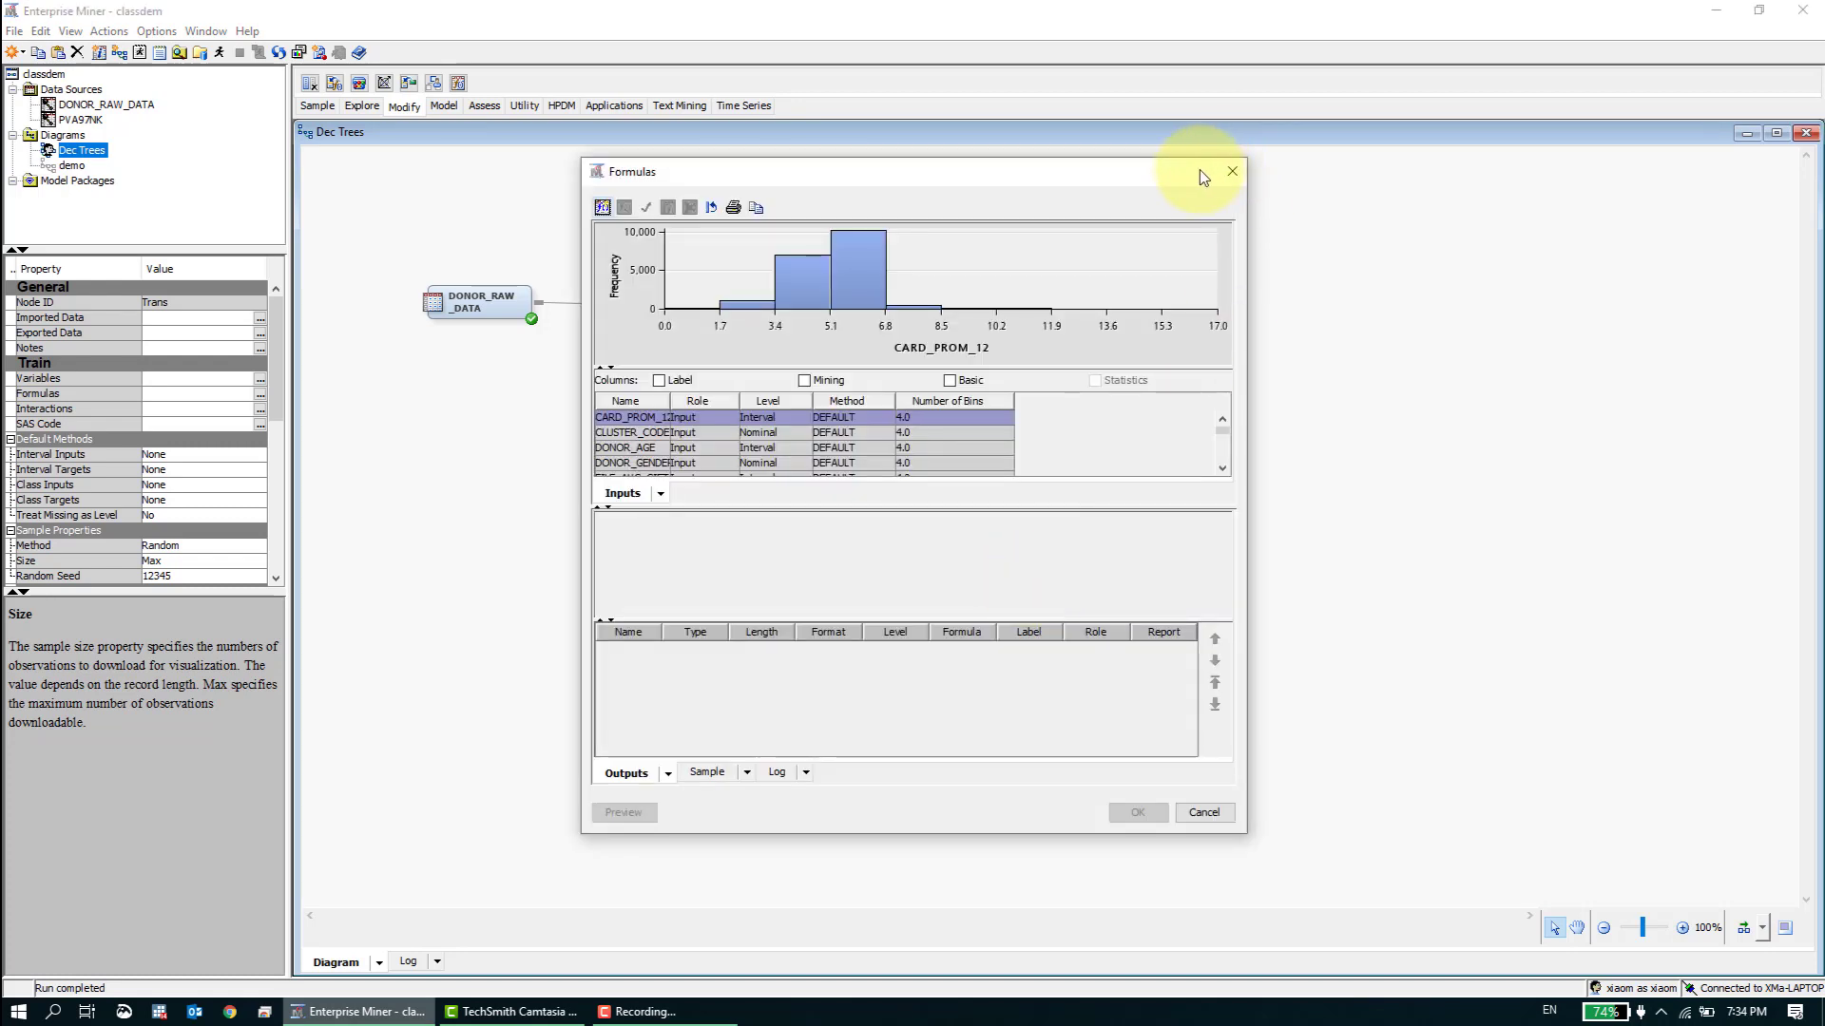
{"action": "double_click", "coordinate": [1184, 159]}
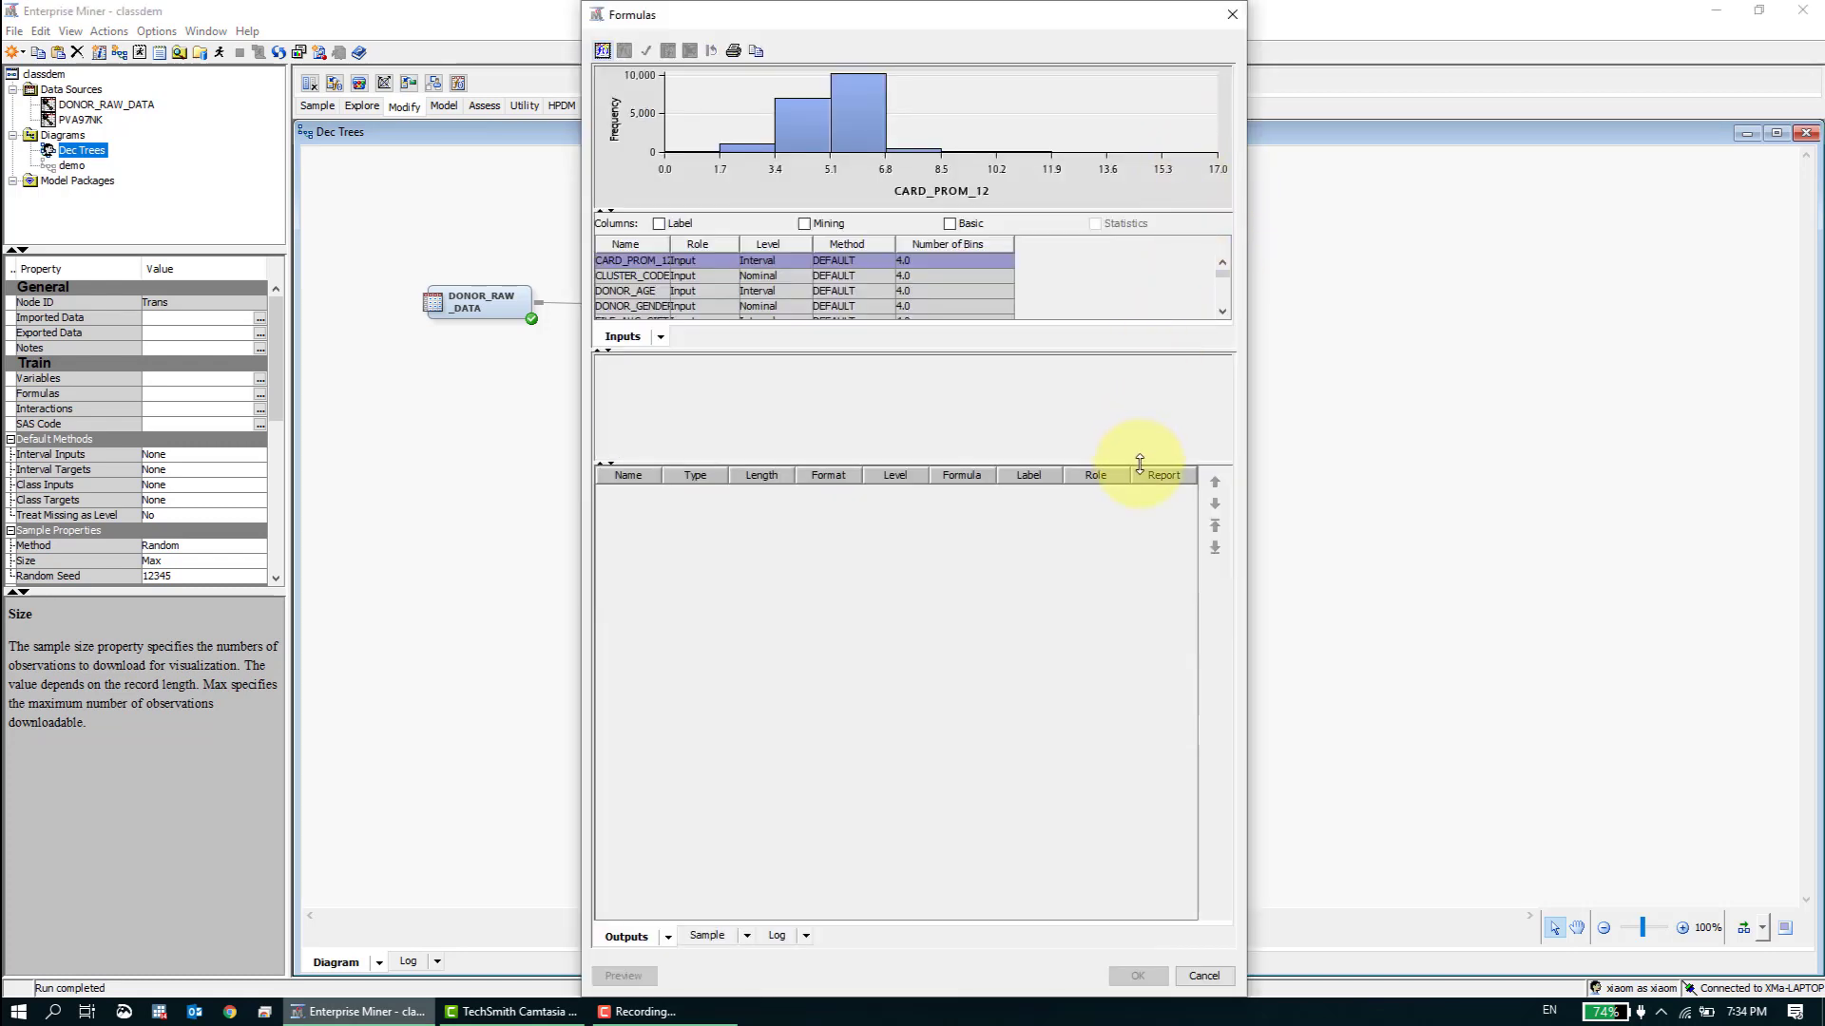
{"action": "left_click_drag", "start_coordinate": [1140, 463], "coordinate": [1138, 777]}
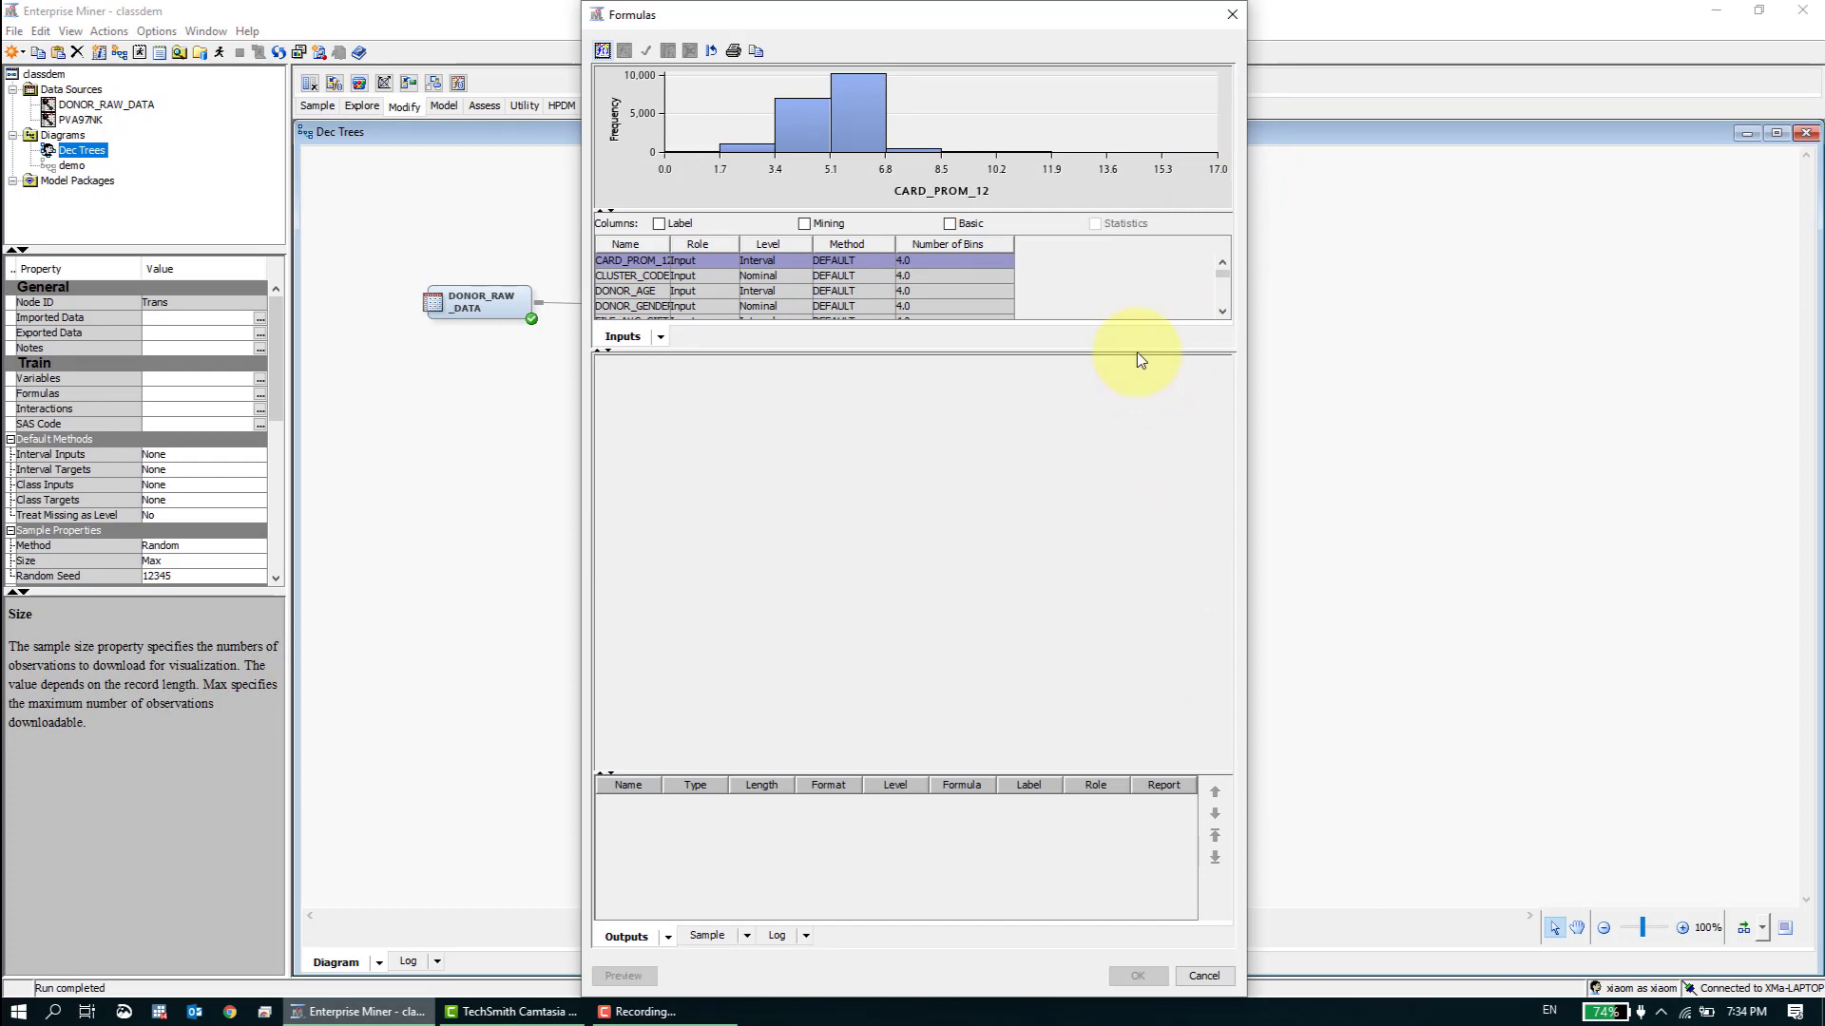
{"action": "left_click_drag", "start_coordinate": [1137, 351], "coordinate": [1142, 730]}
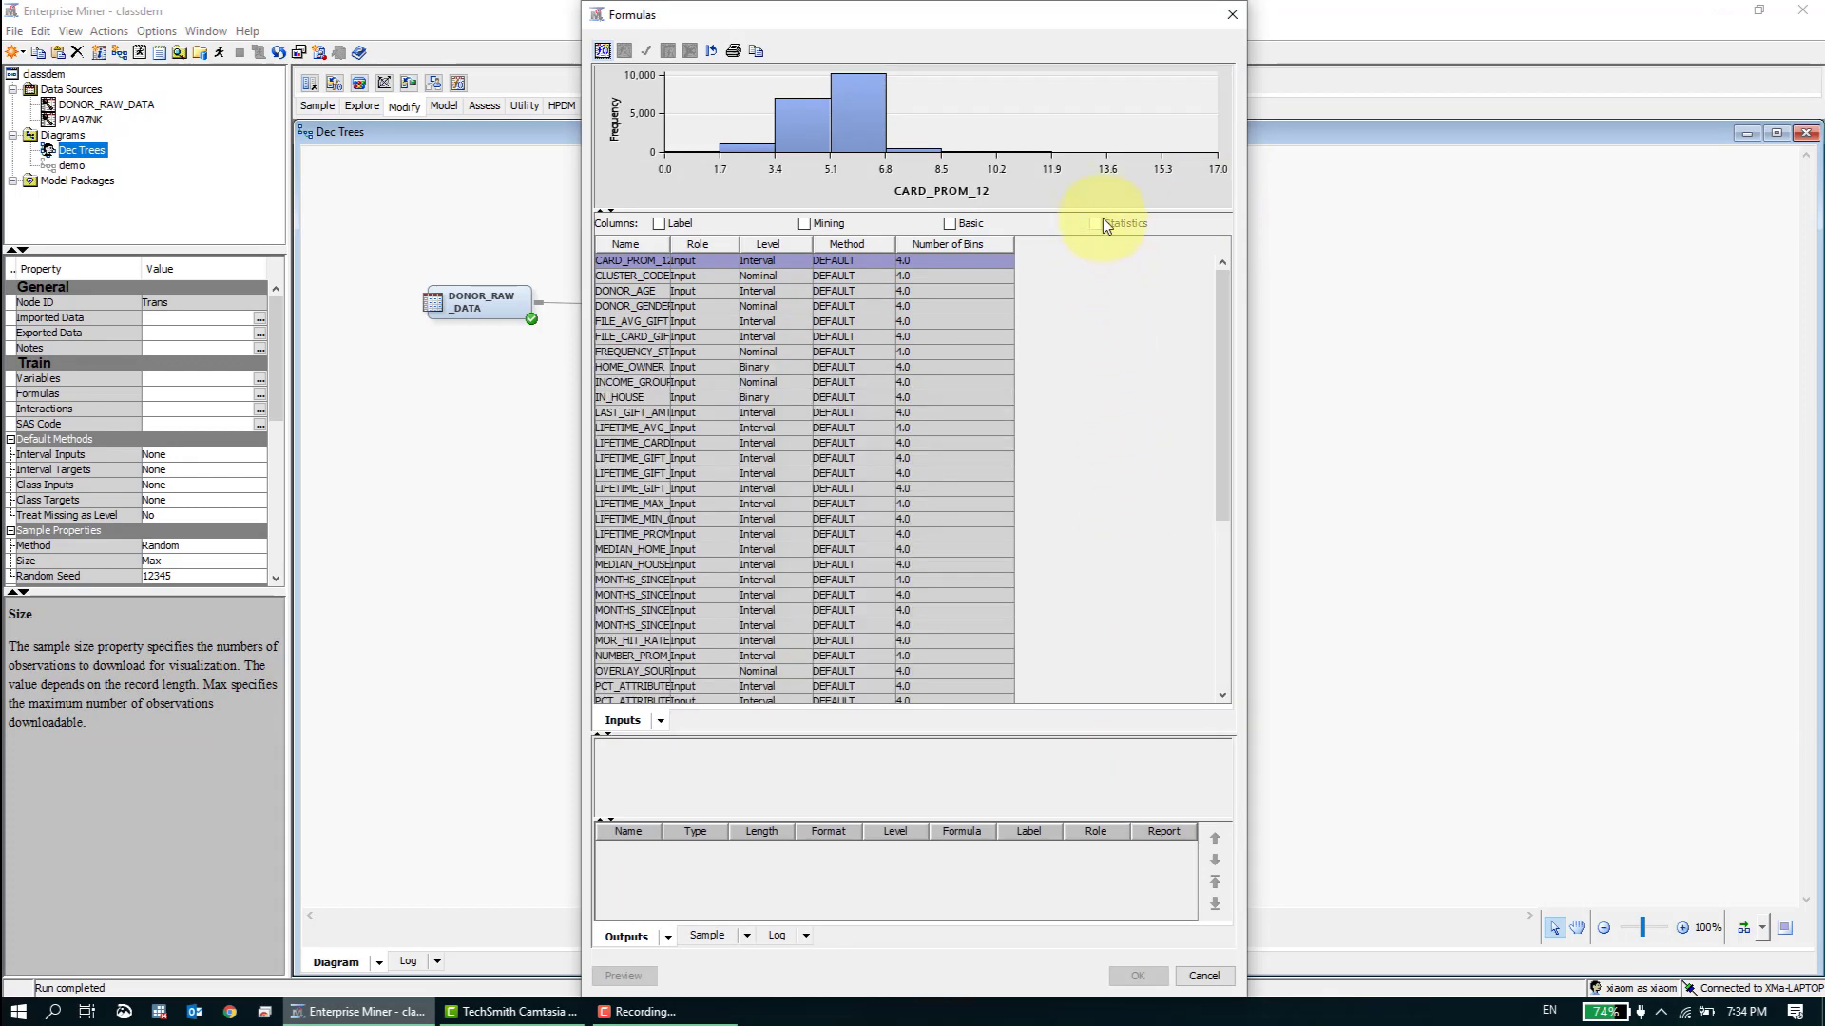
{"action": "left_click_drag", "start_coordinate": [1098, 211], "coordinate": [1102, 564]}
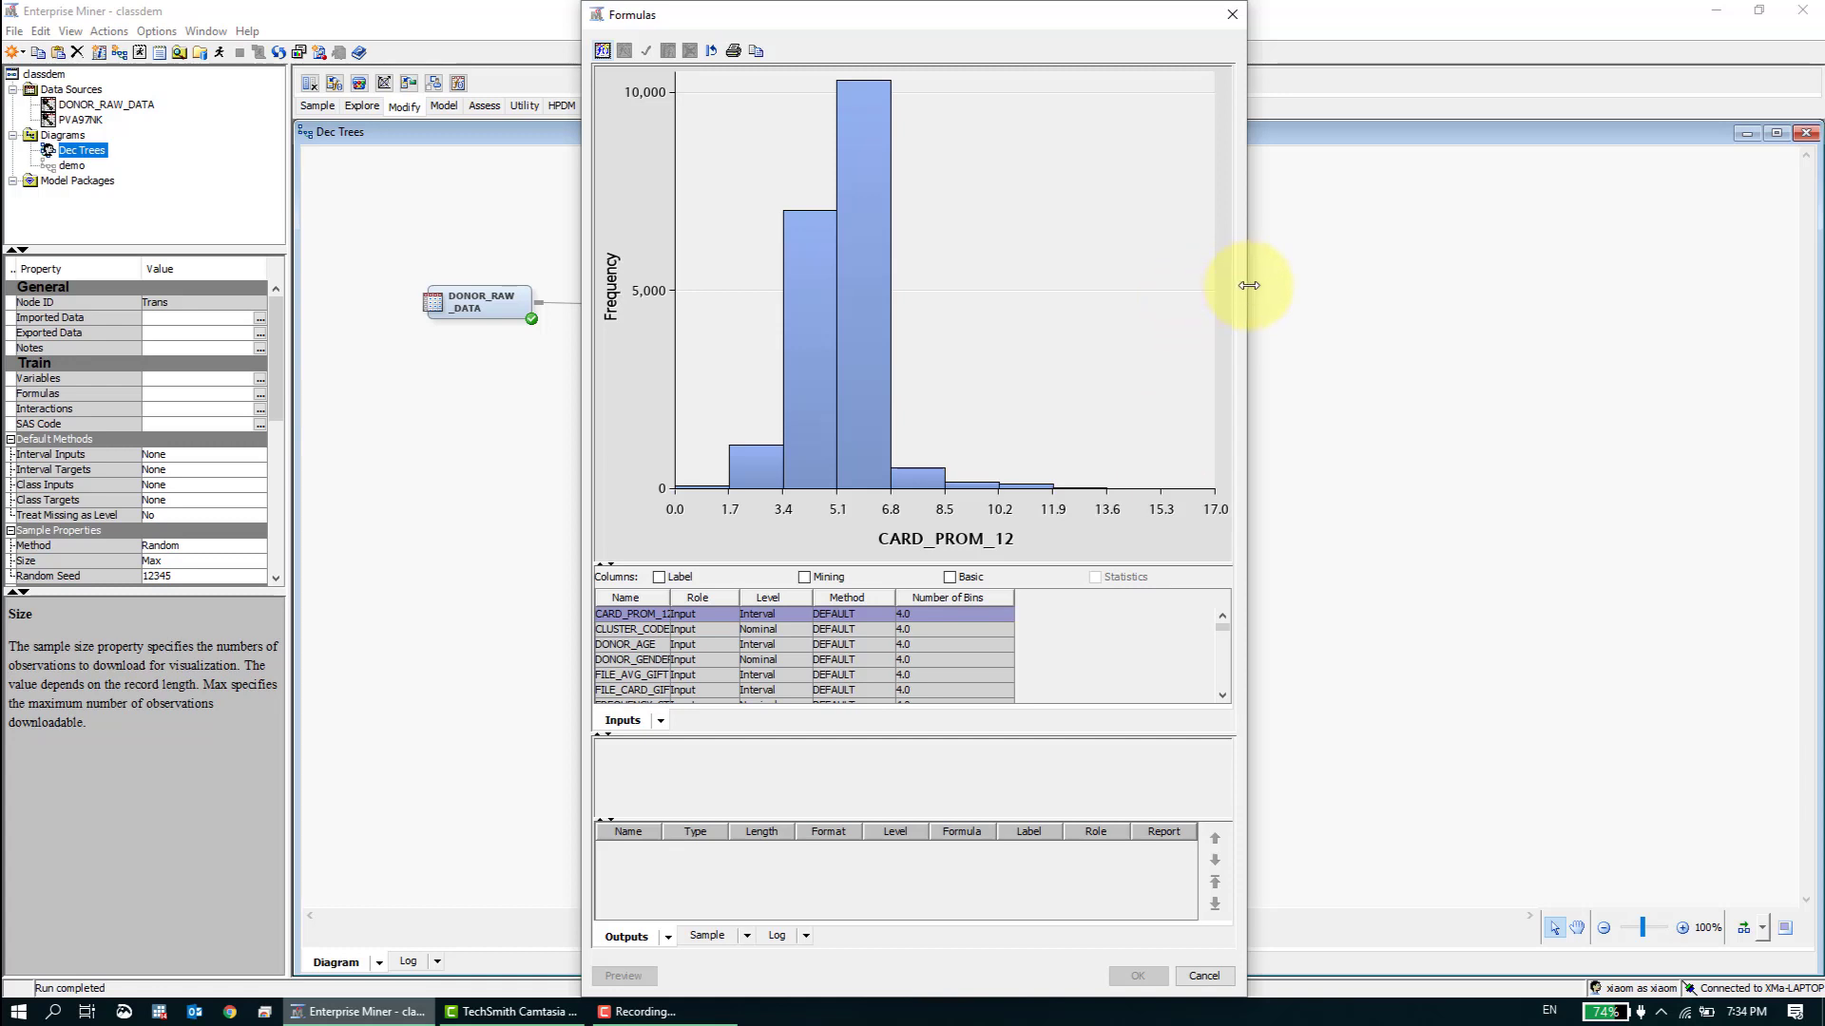
{"action": "left_click_drag", "start_coordinate": [1243, 284], "coordinate": [1485, 344]}
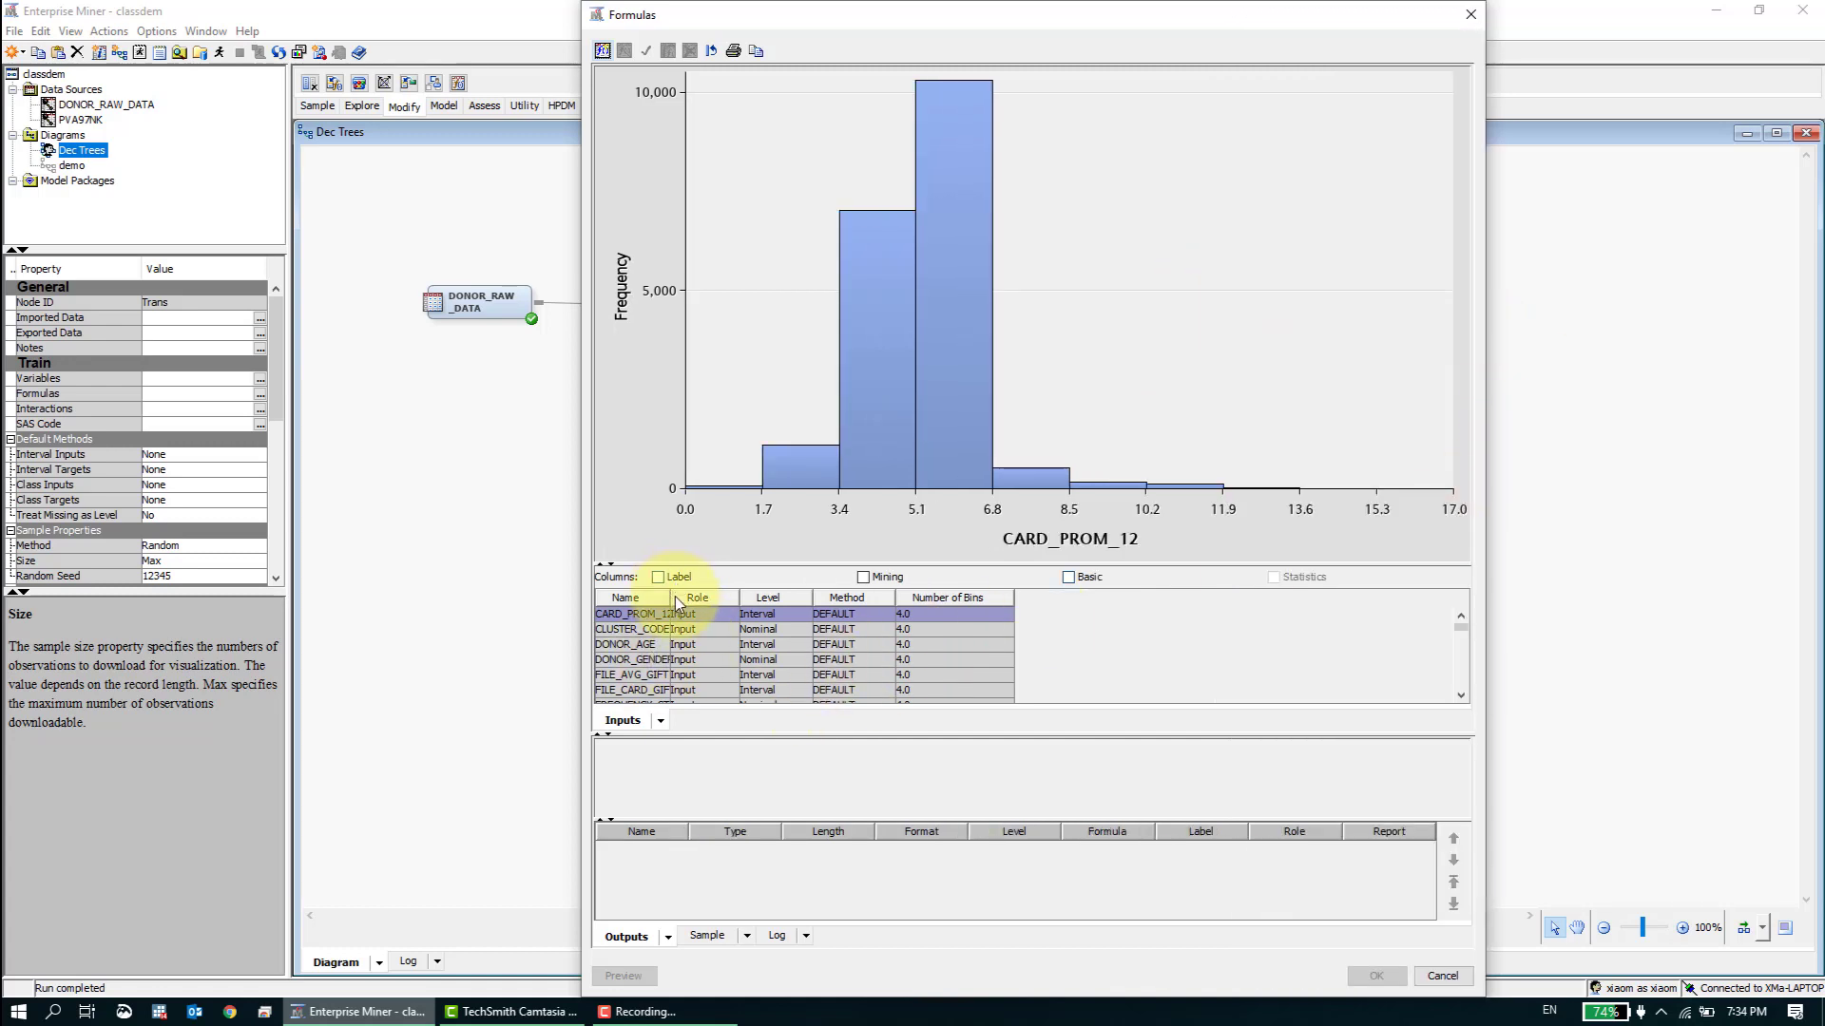
{"action": "left_click_drag", "start_coordinate": [671, 599], "coordinate": [780, 596]}
{"action": "left_click_drag", "start_coordinate": [1285, 568], "coordinate": [1268, 464]}
- Look through the full list of variables and examine the histograms of the first ones up to FILE_CARD_GIFT
{"action": "left_click_drag", "start_coordinate": [1459, 550], "coordinate": [1440, 694]}
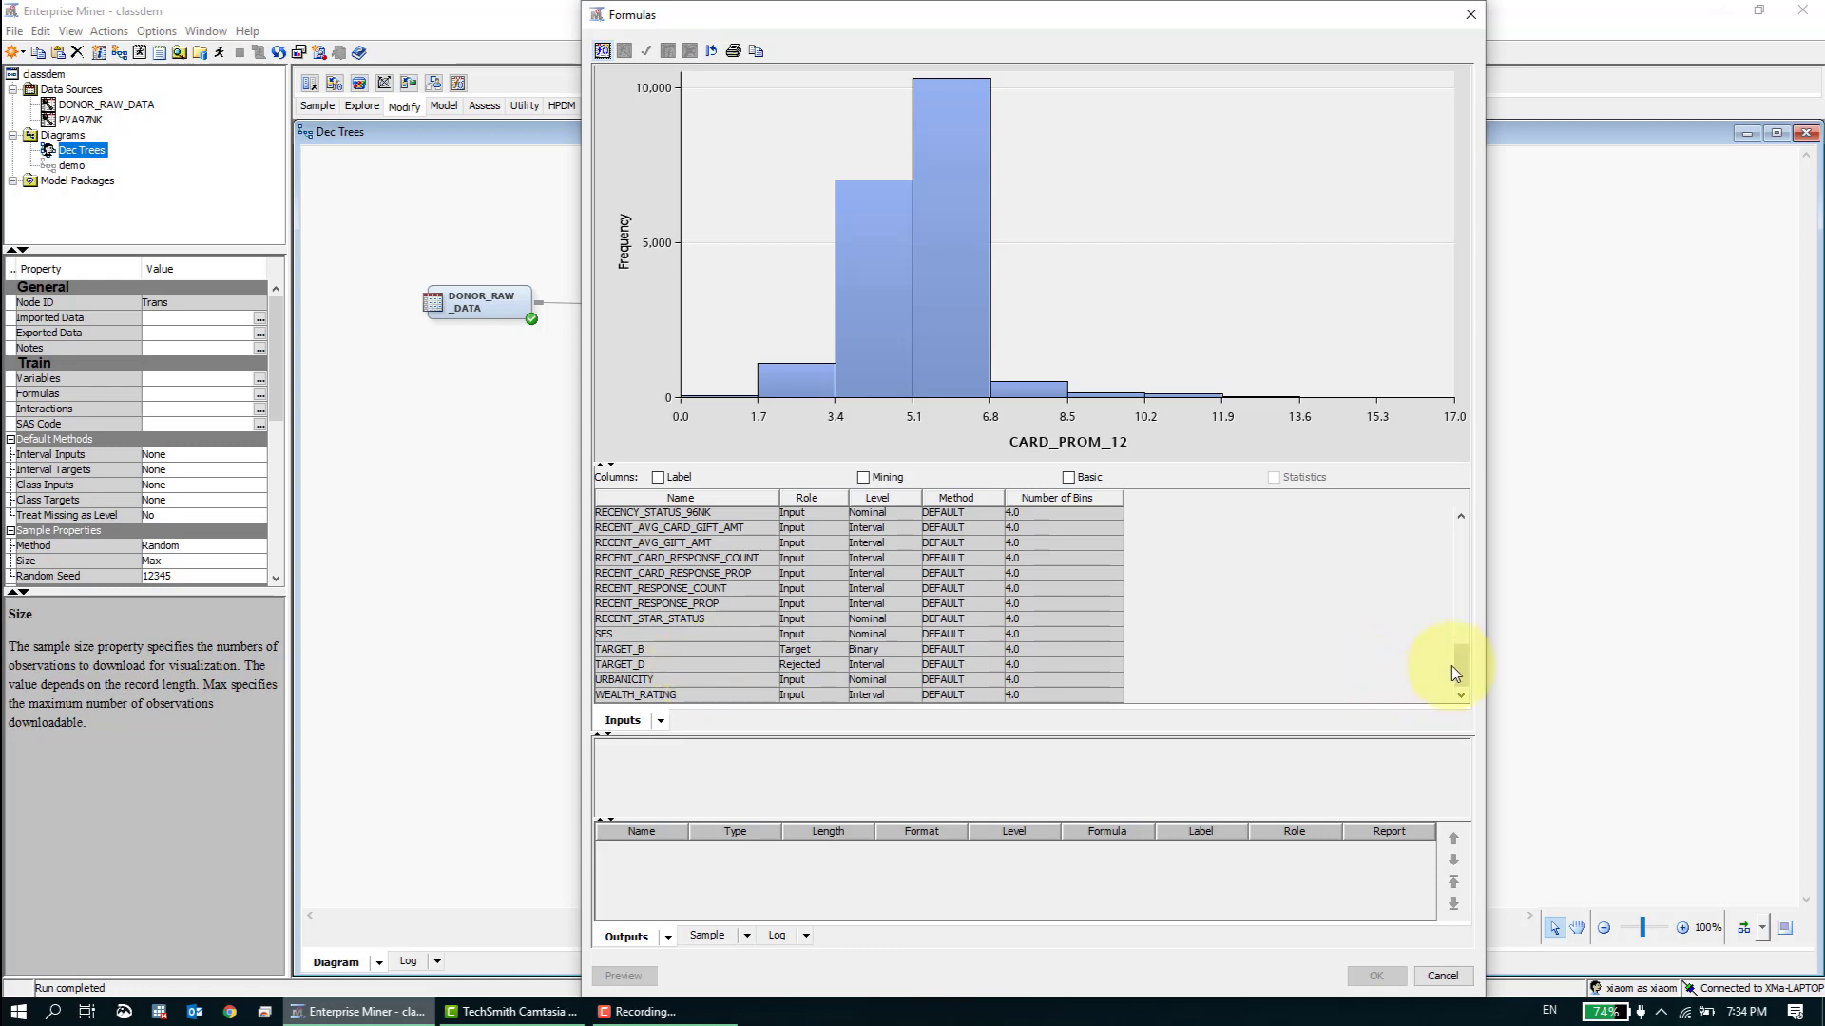
{"action": "left_click_drag", "start_coordinate": [1452, 668], "coordinate": [1463, 531]}
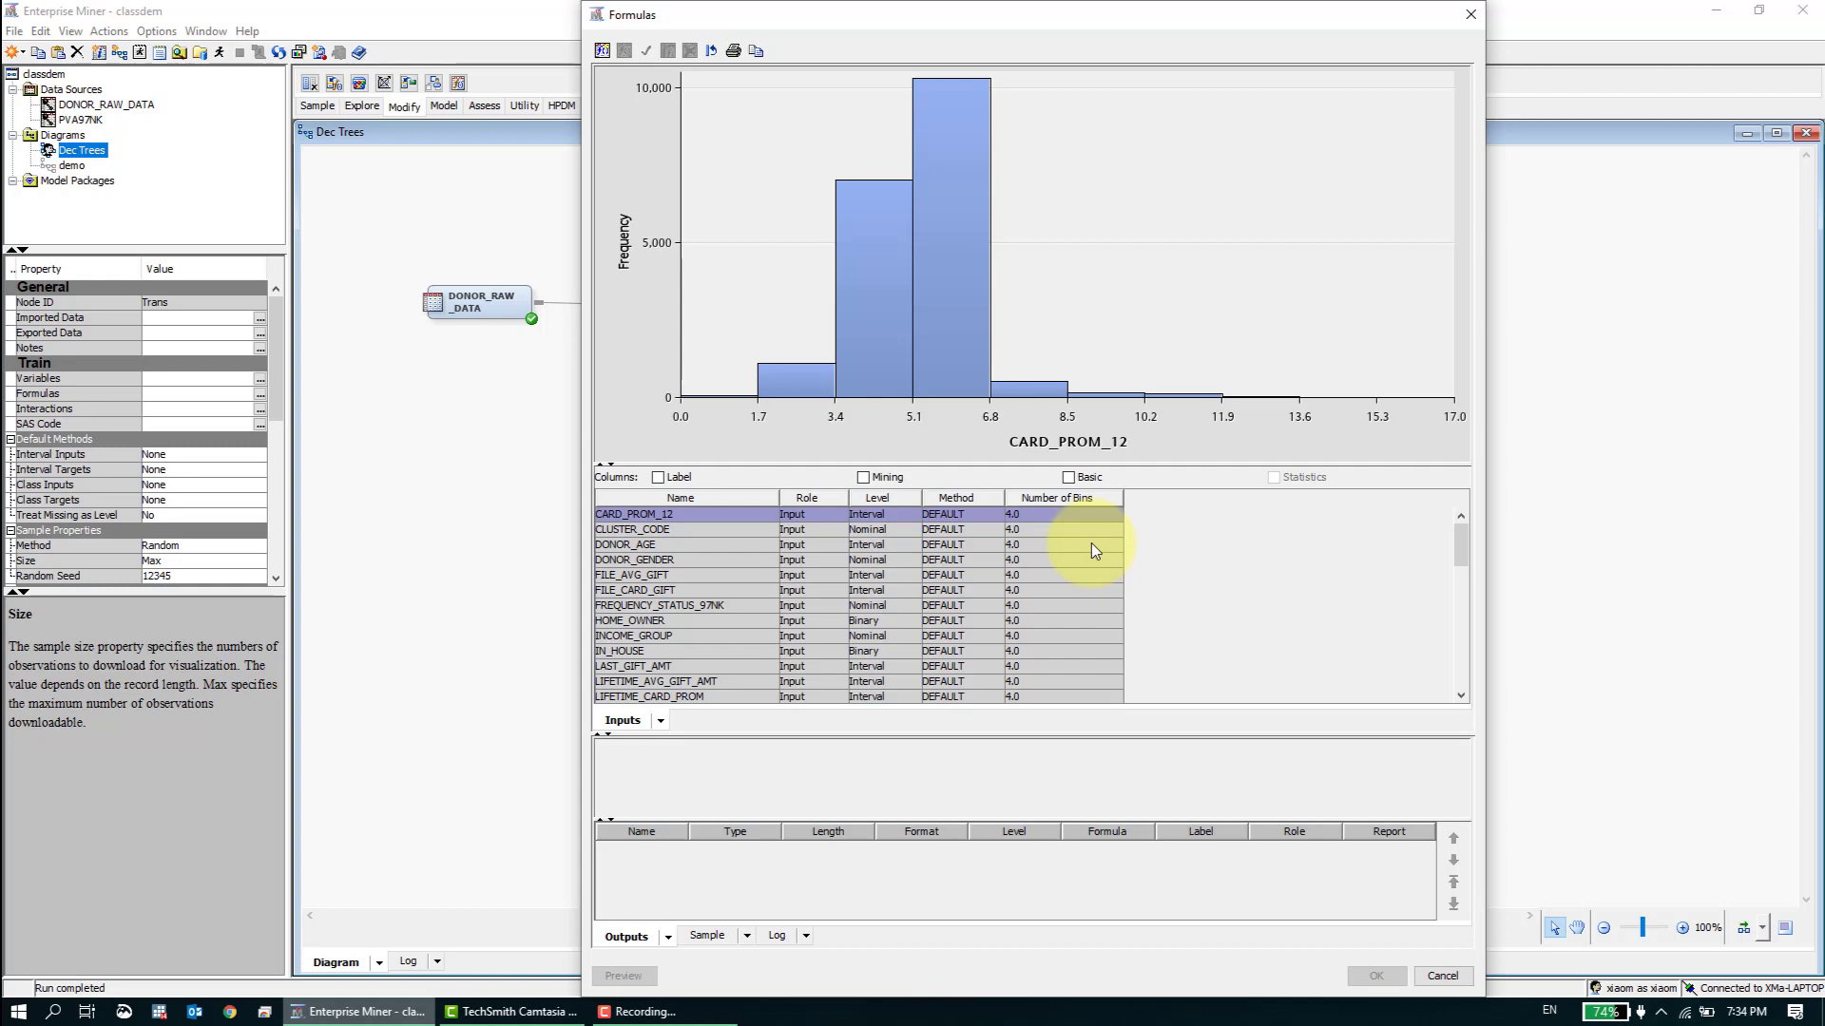
{"action": "key", "text": "Down"}
{"action": "key", "text": "Down"}
{"action": "key", "text": "Down"}
{"action": "key", "text": "Down"}
{"action": "key", "text": "Down"}
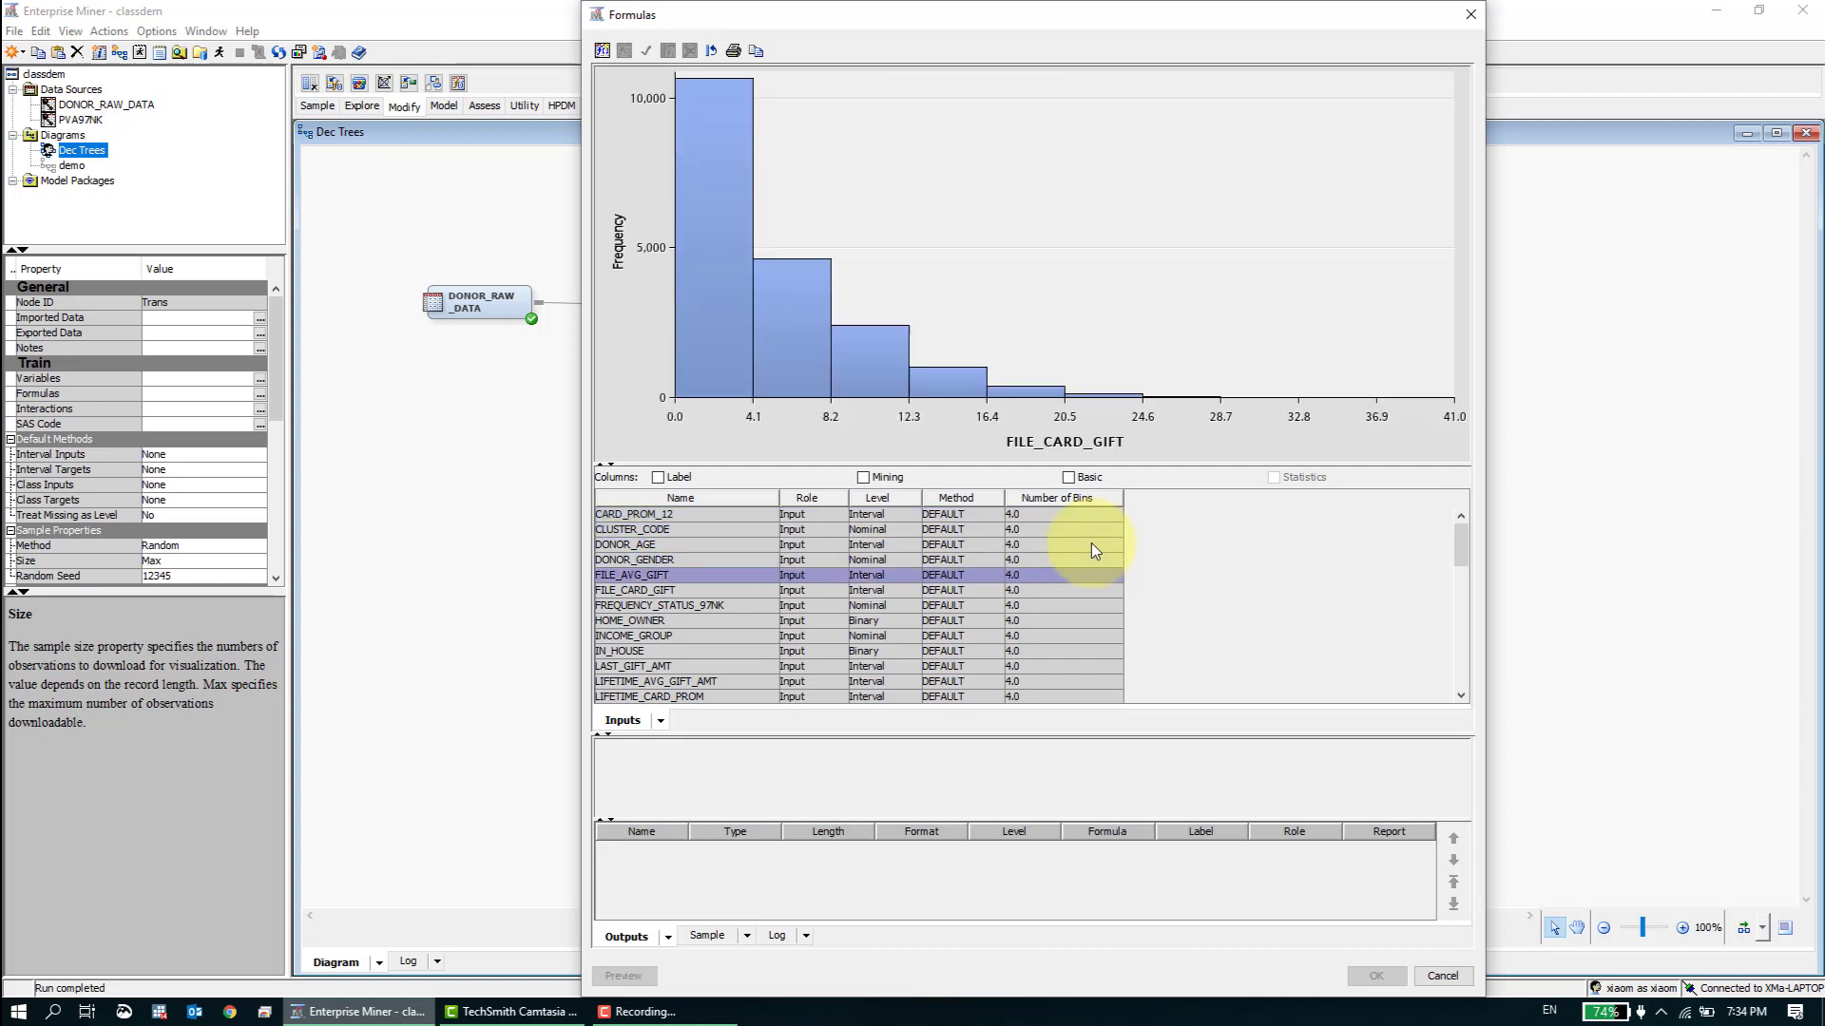
- Sort the variables by name, view the FREQUENCY_STATUS_97NK histogram, and review the rest of the list down to the target variables
{"action": "left_click", "coordinate": [732, 498]}
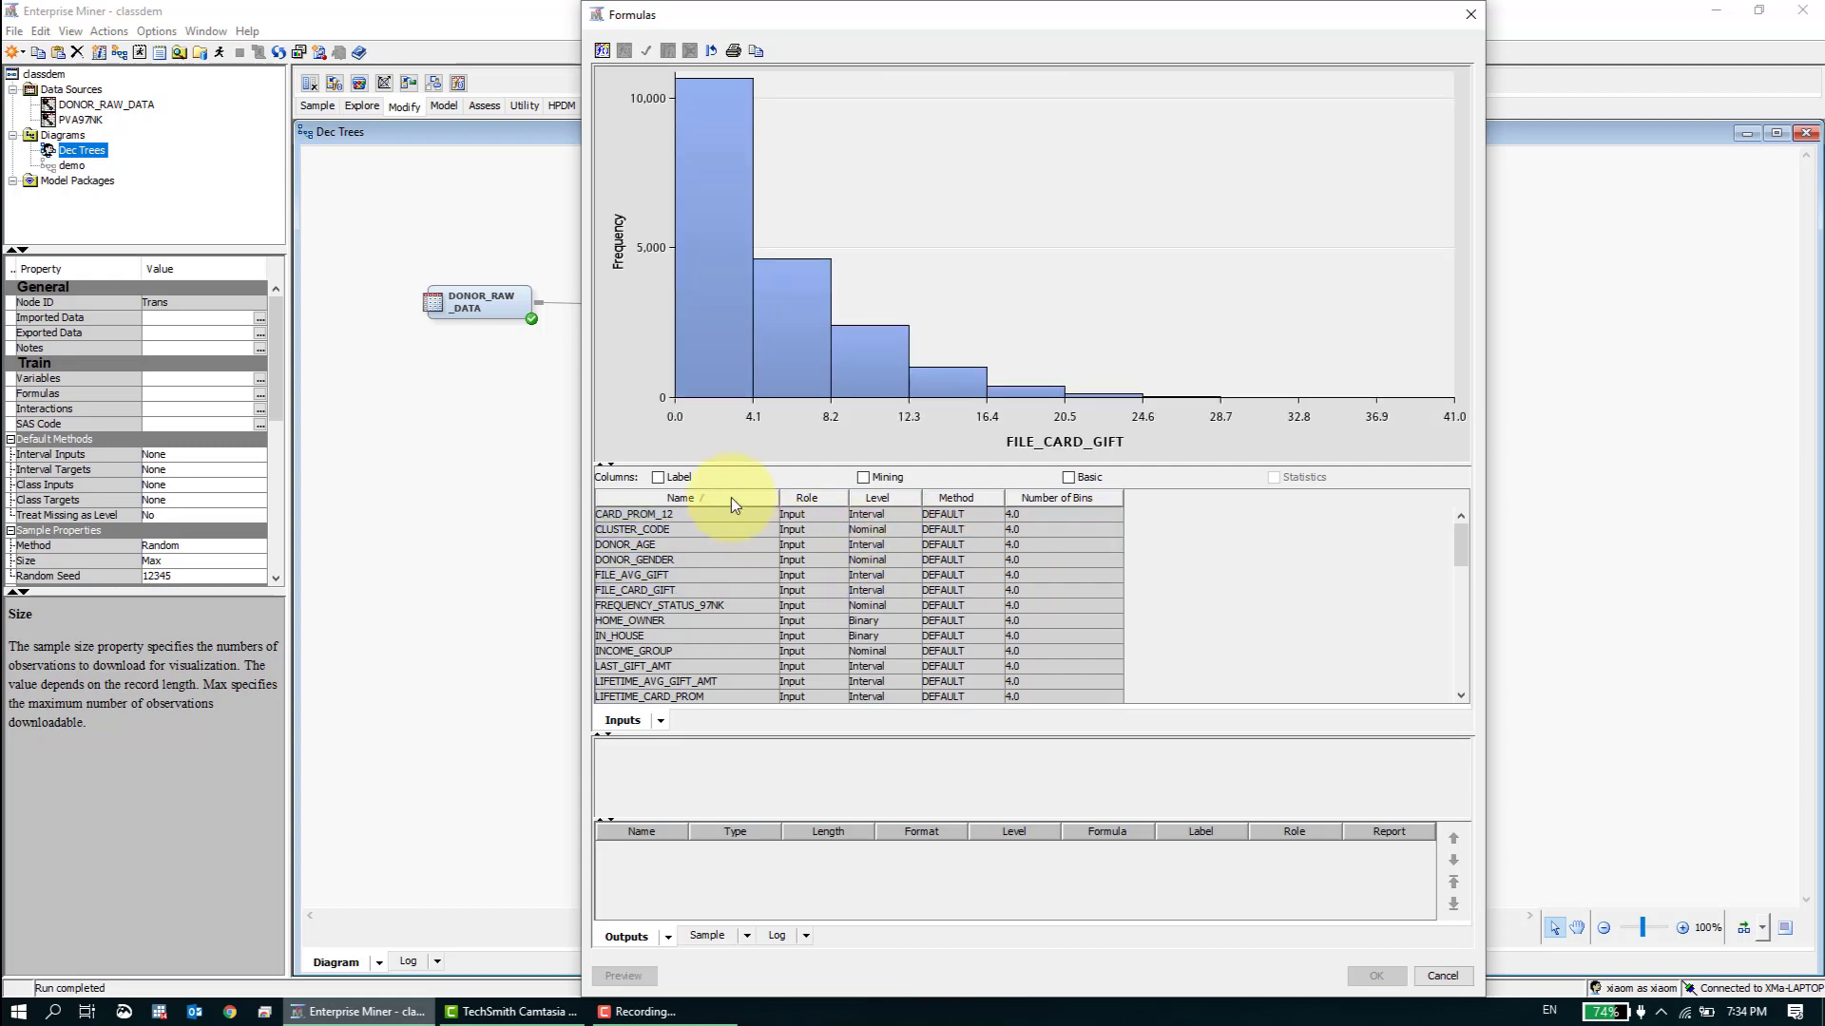
{"action": "left_click", "coordinate": [656, 606]}
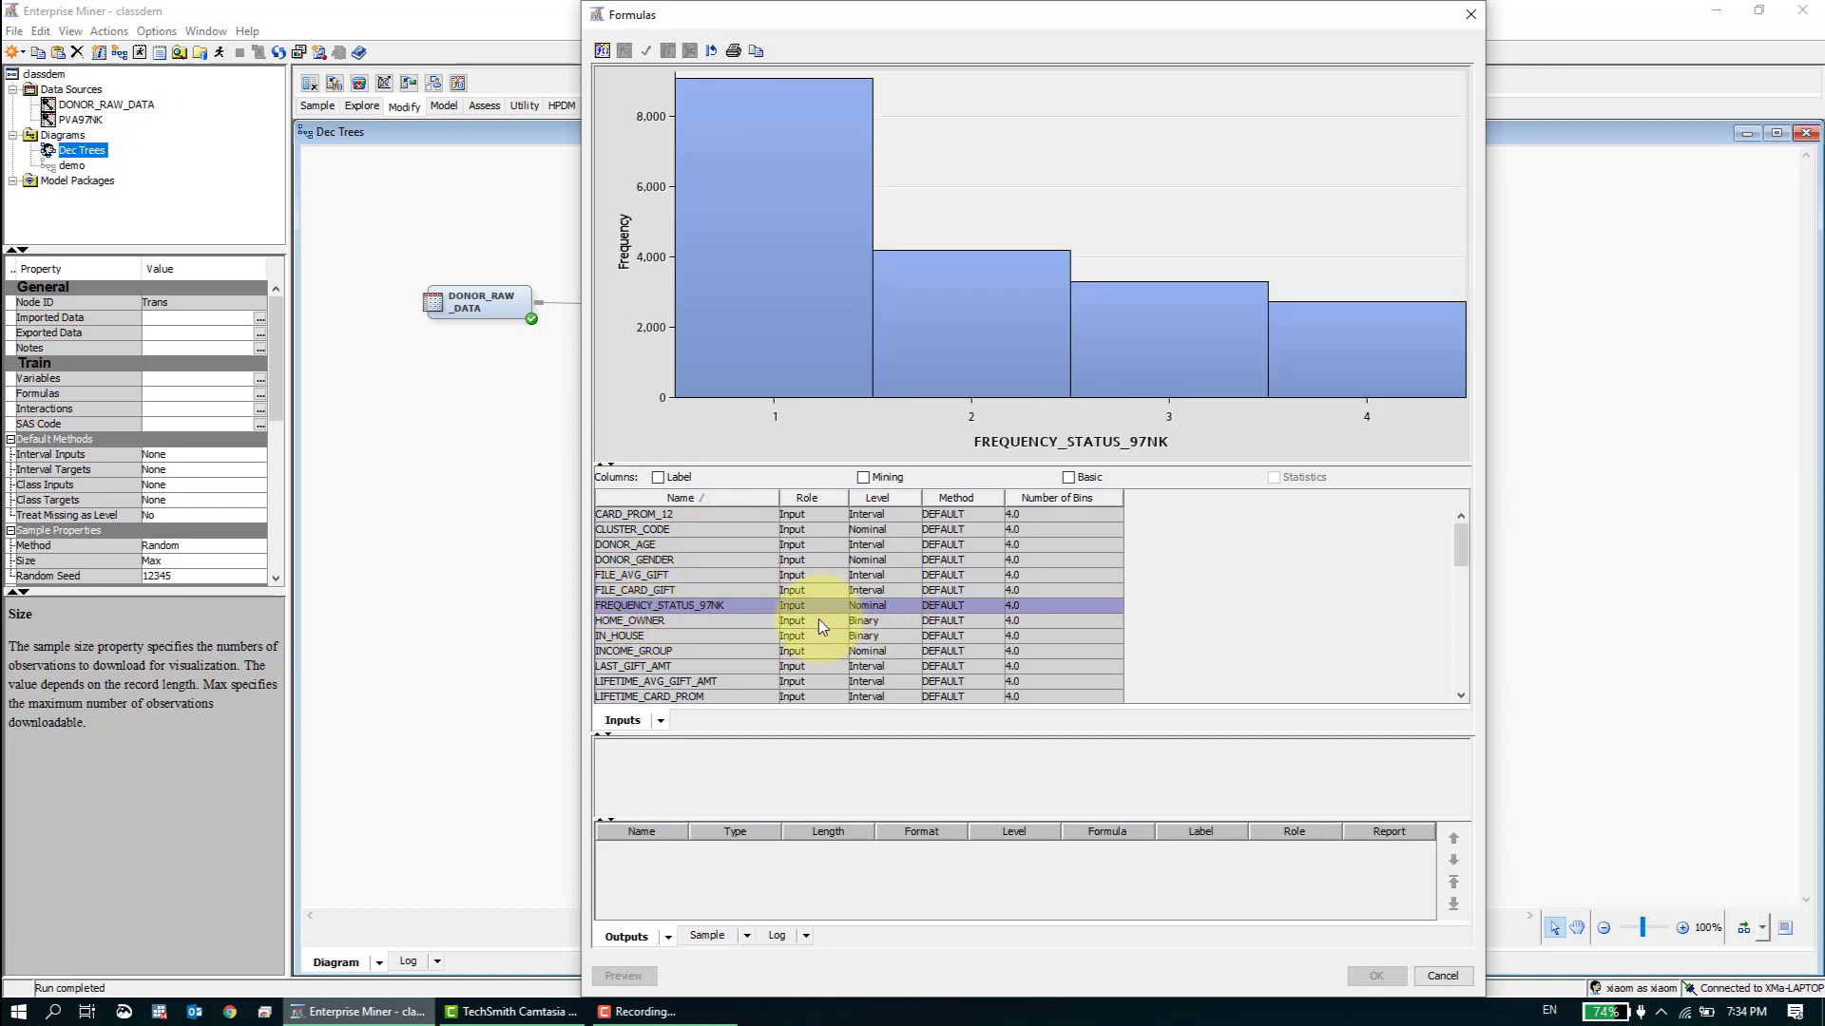
{"action": "scroll", "coordinate": [757, 620], "scroll_direction": "down", "scroll_amount": 4}
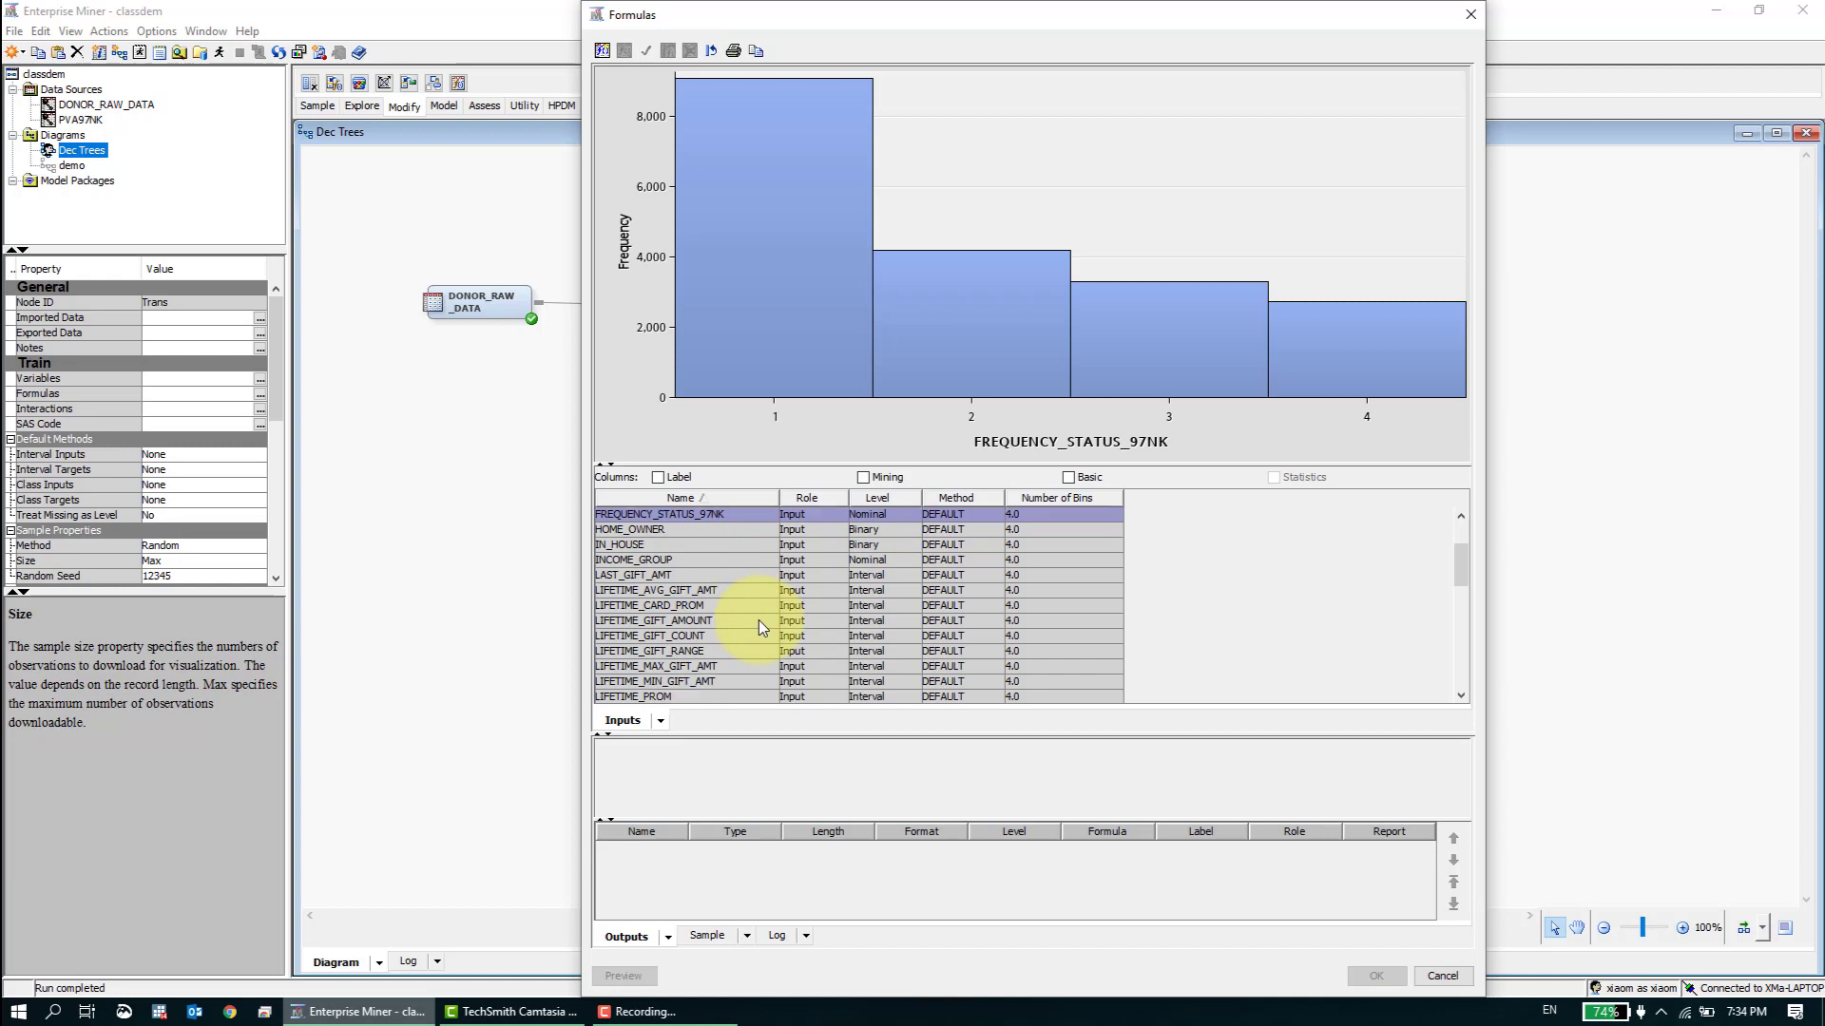
{"action": "scroll", "coordinate": [757, 620], "scroll_direction": "down", "scroll_amount": 2}
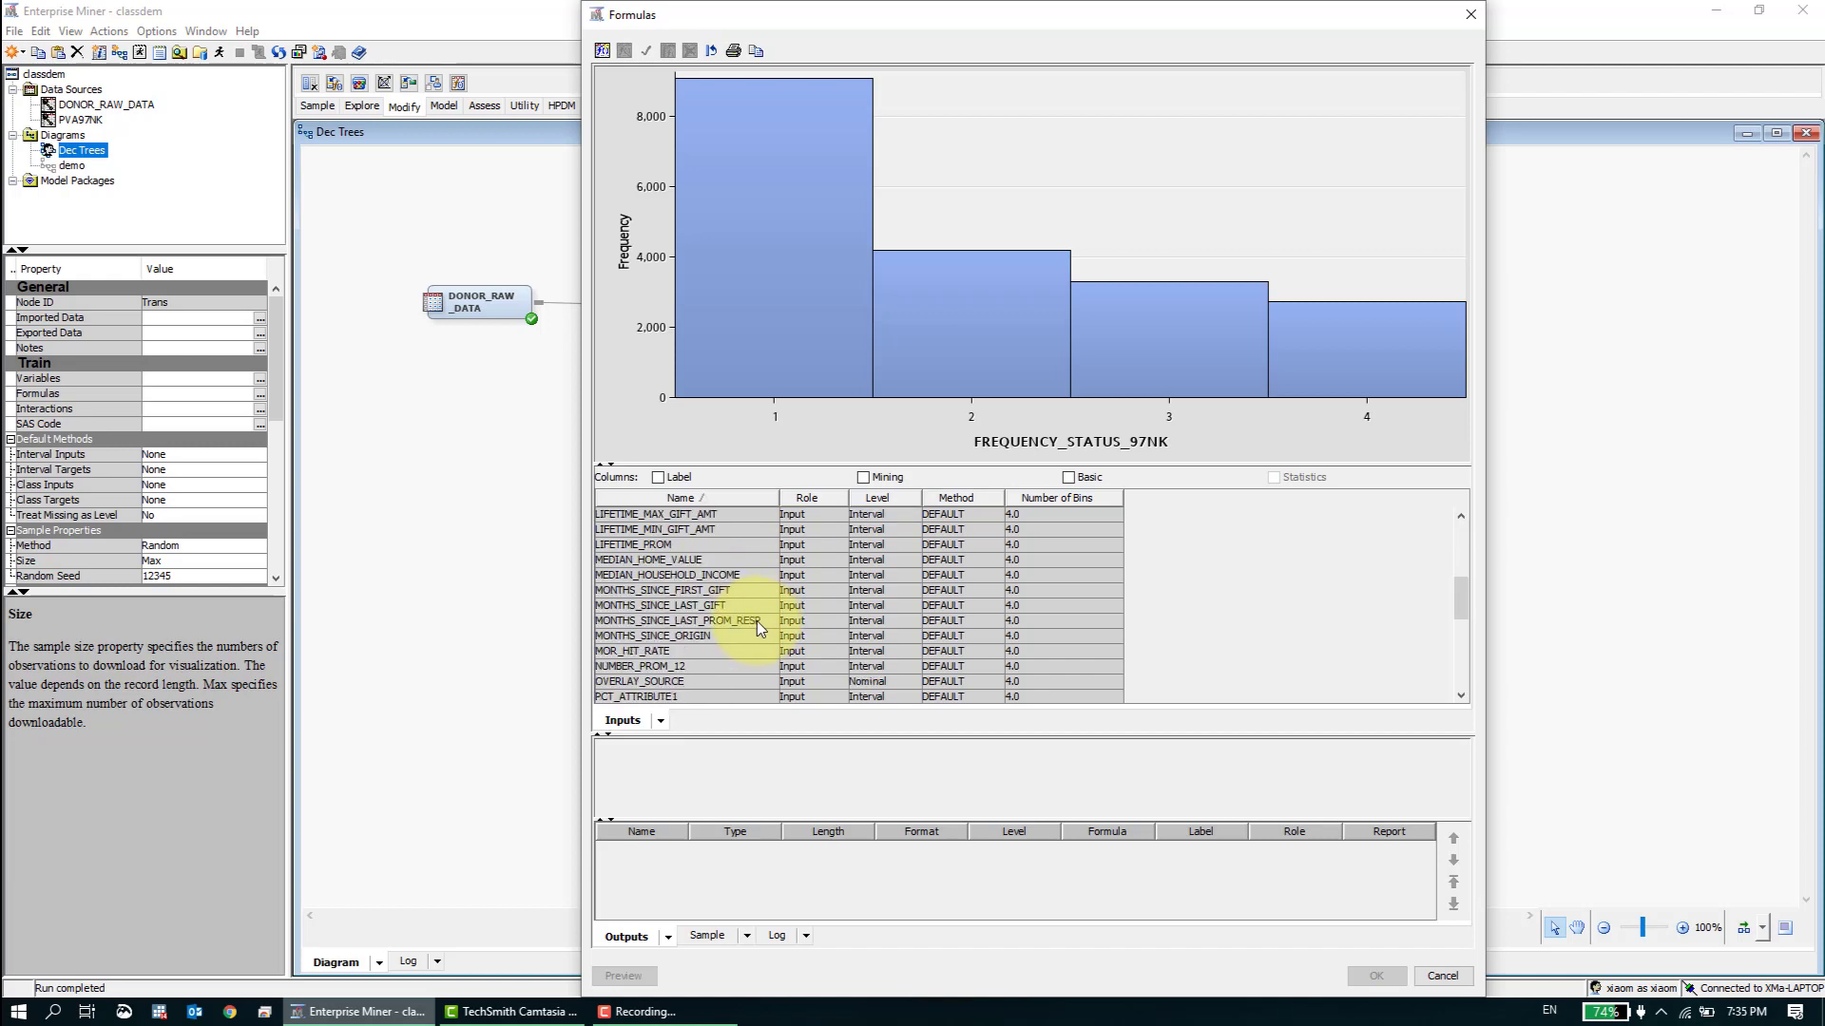
{"action": "scroll", "coordinate": [763, 656], "scroll_direction": "down", "scroll_amount": 3}
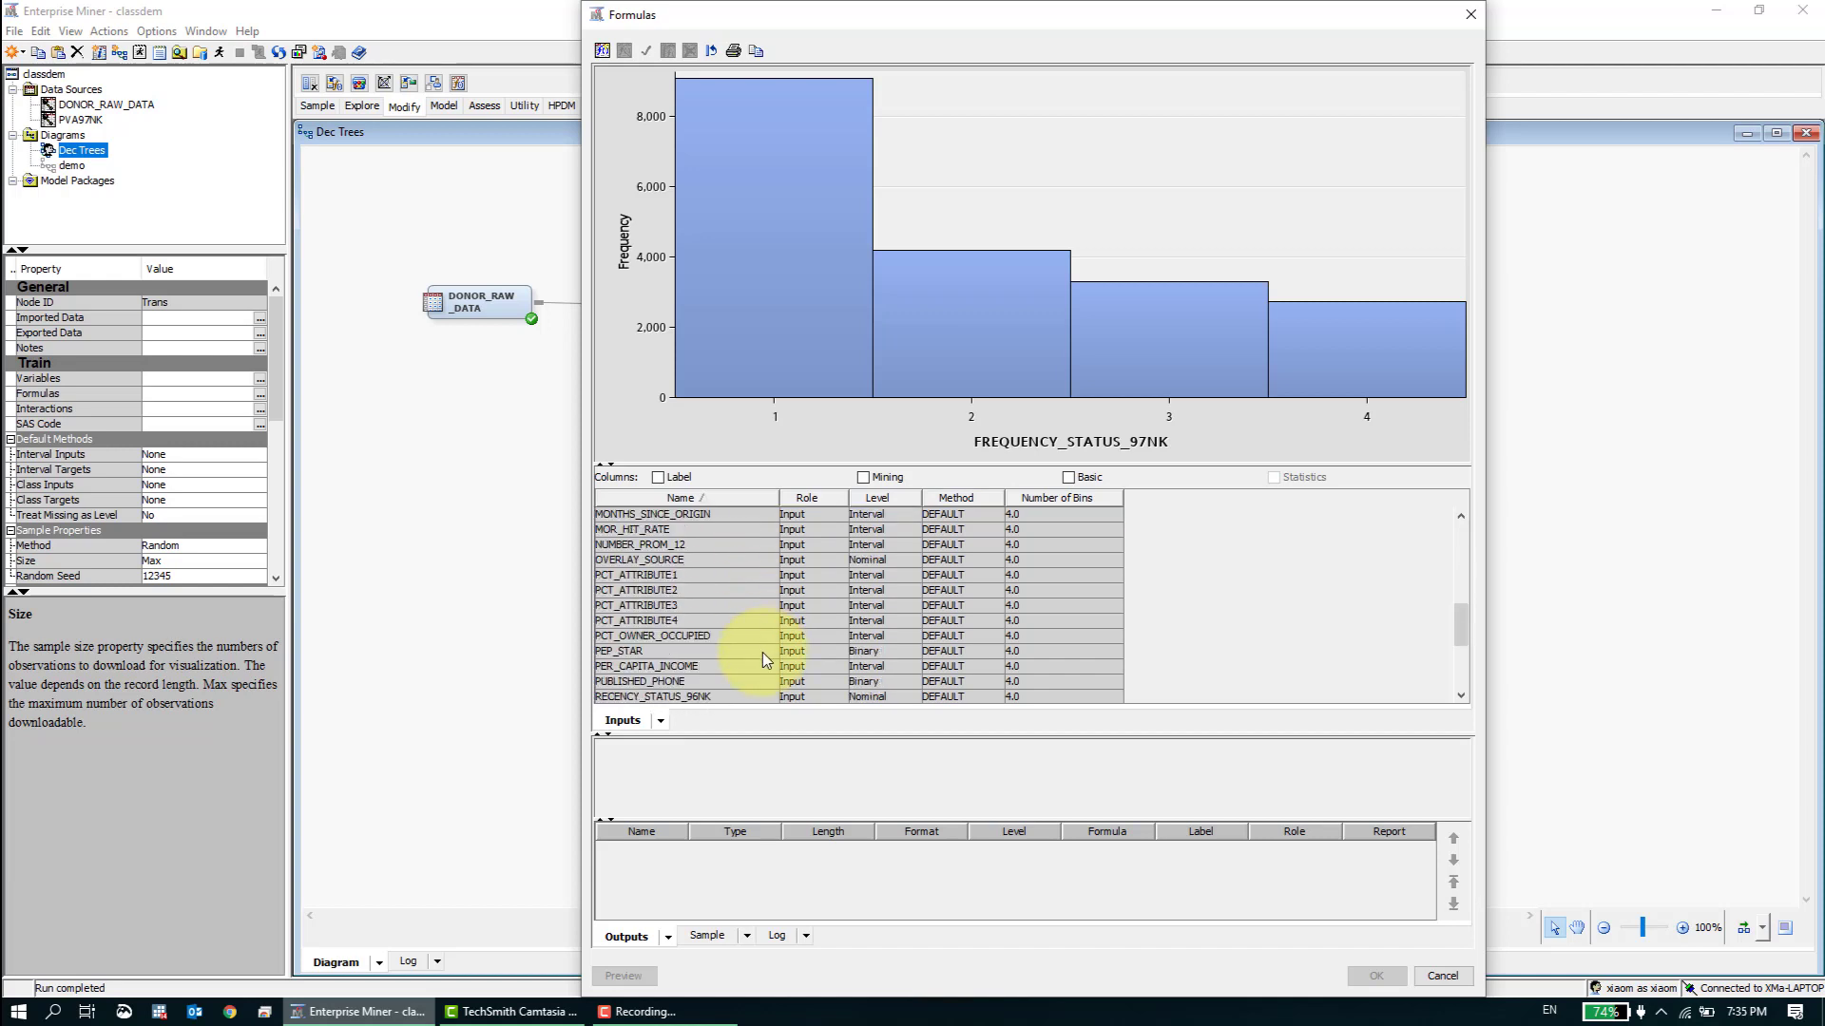
{"action": "scroll", "coordinate": [738, 663], "scroll_direction": "down", "scroll_amount": 2}
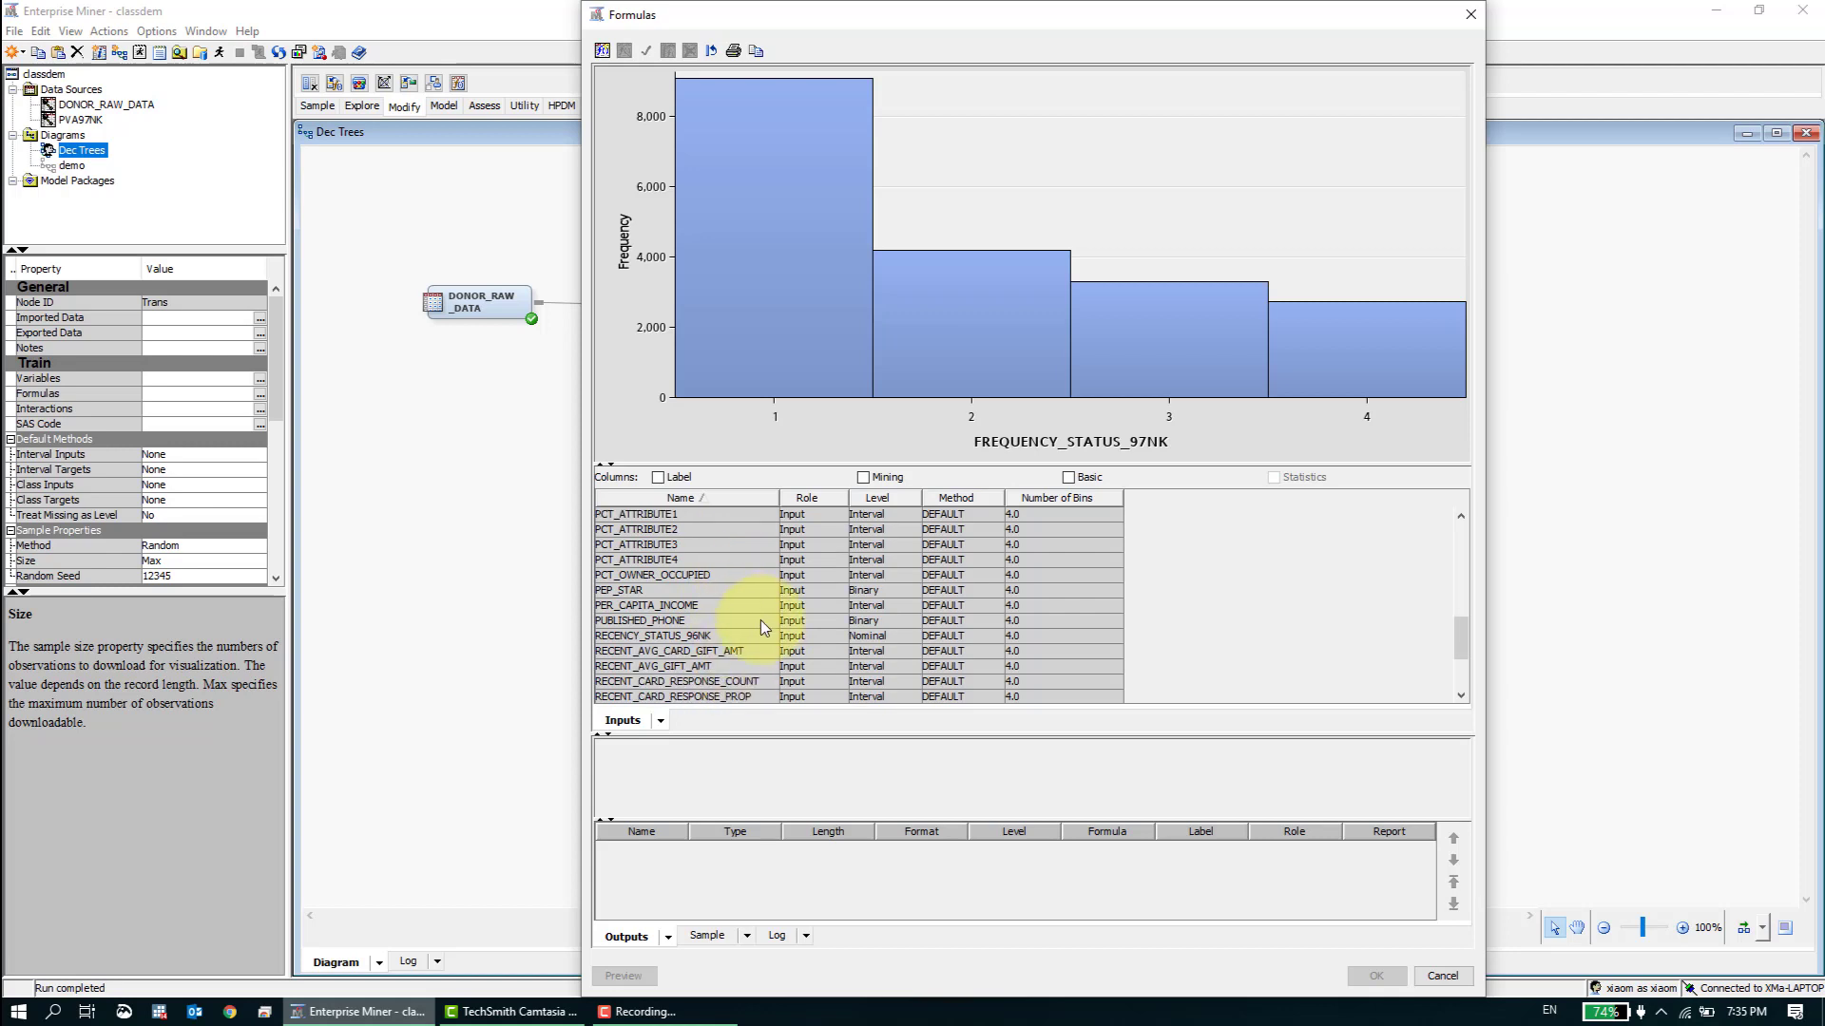
{"action": "scroll", "coordinate": [760, 619], "scroll_direction": "down", "scroll_amount": 2}
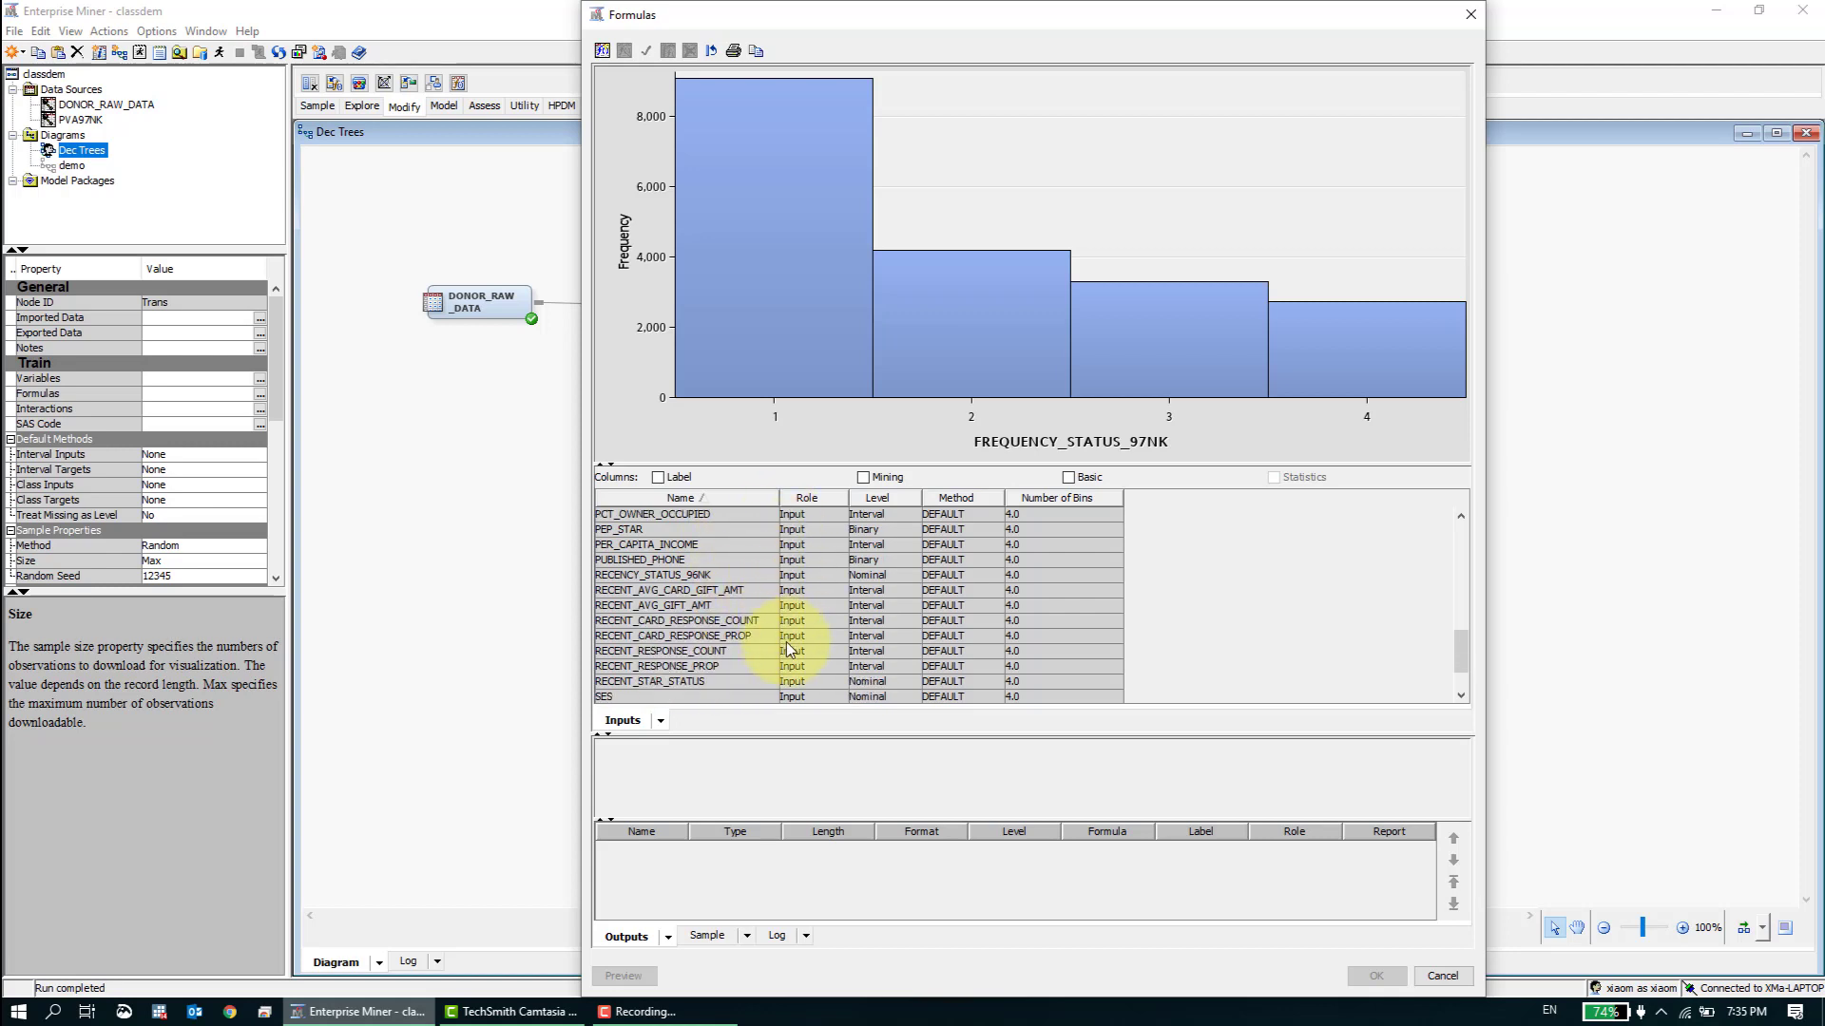
{"action": "scroll", "coordinate": [785, 641], "scroll_direction": "down", "scroll_amount": 1}
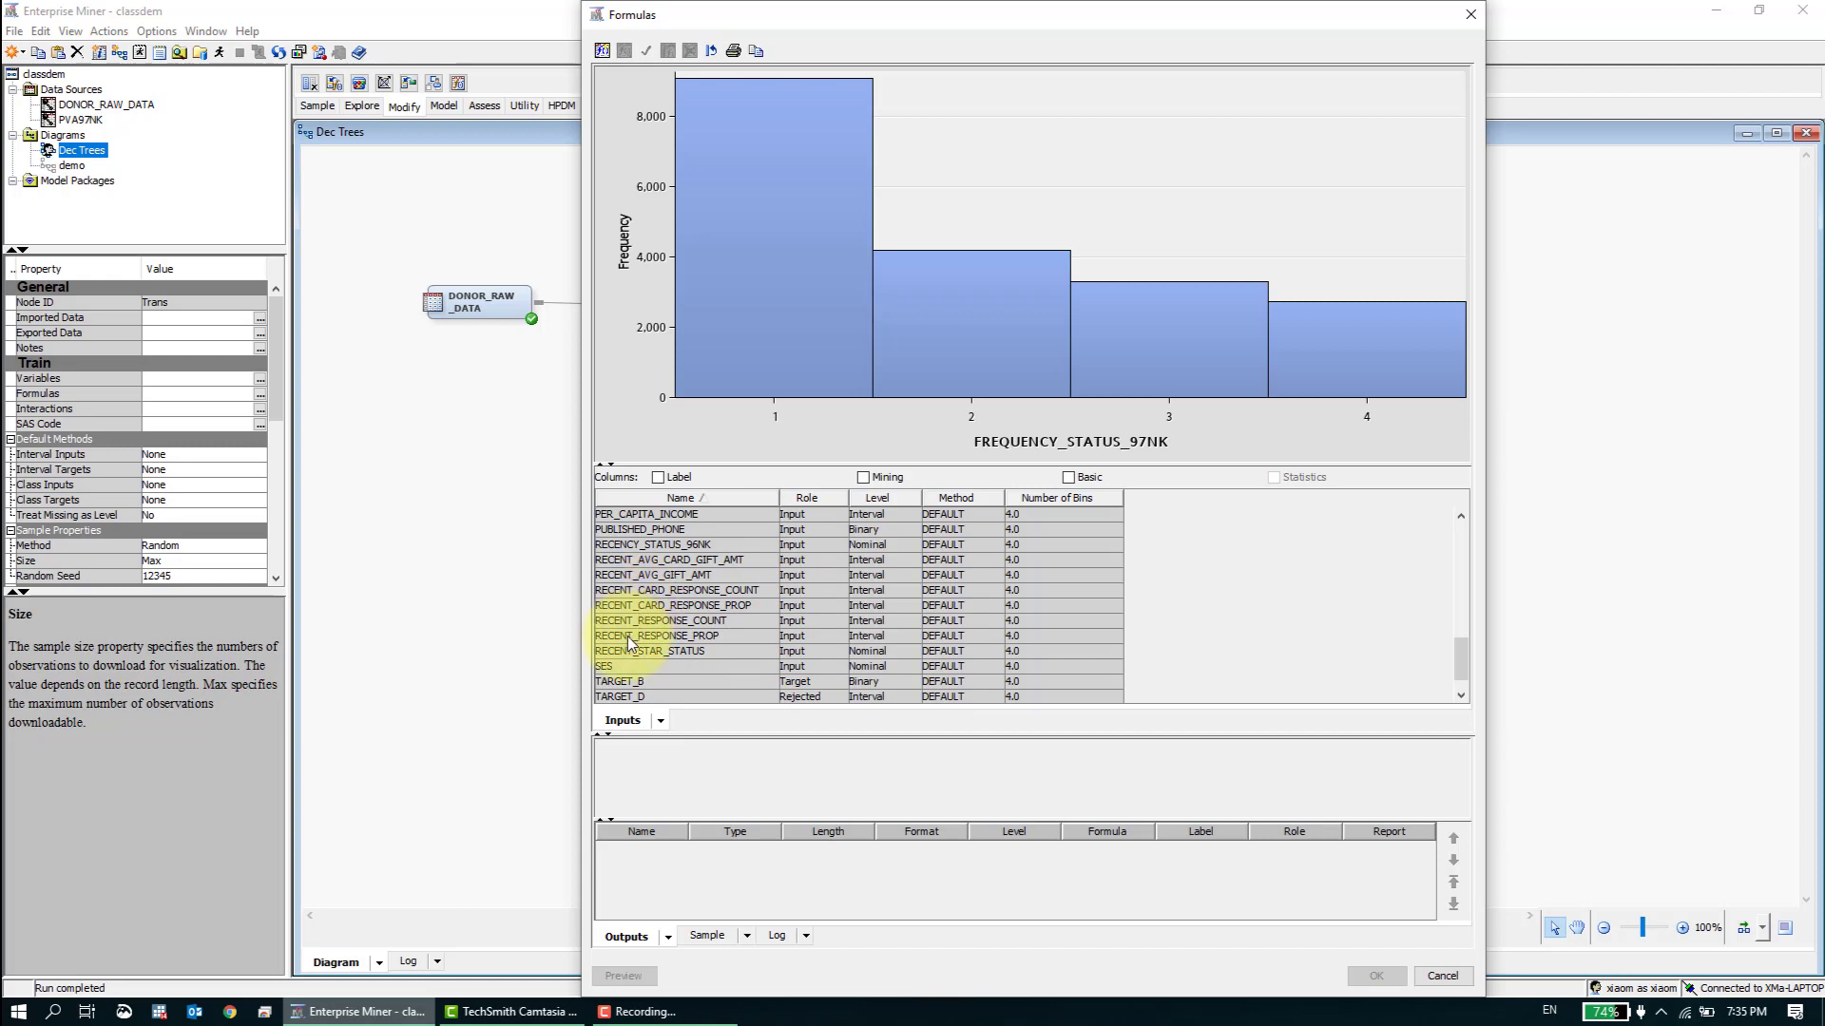
- Examine the histograms of RECENT_AVG_GIFT_AMT and RECENT_RESPONSE_COUNT, and of the variables above them up to PCT_OWNER_OCCUPIED
{"action": "left_click", "coordinate": [634, 579]}
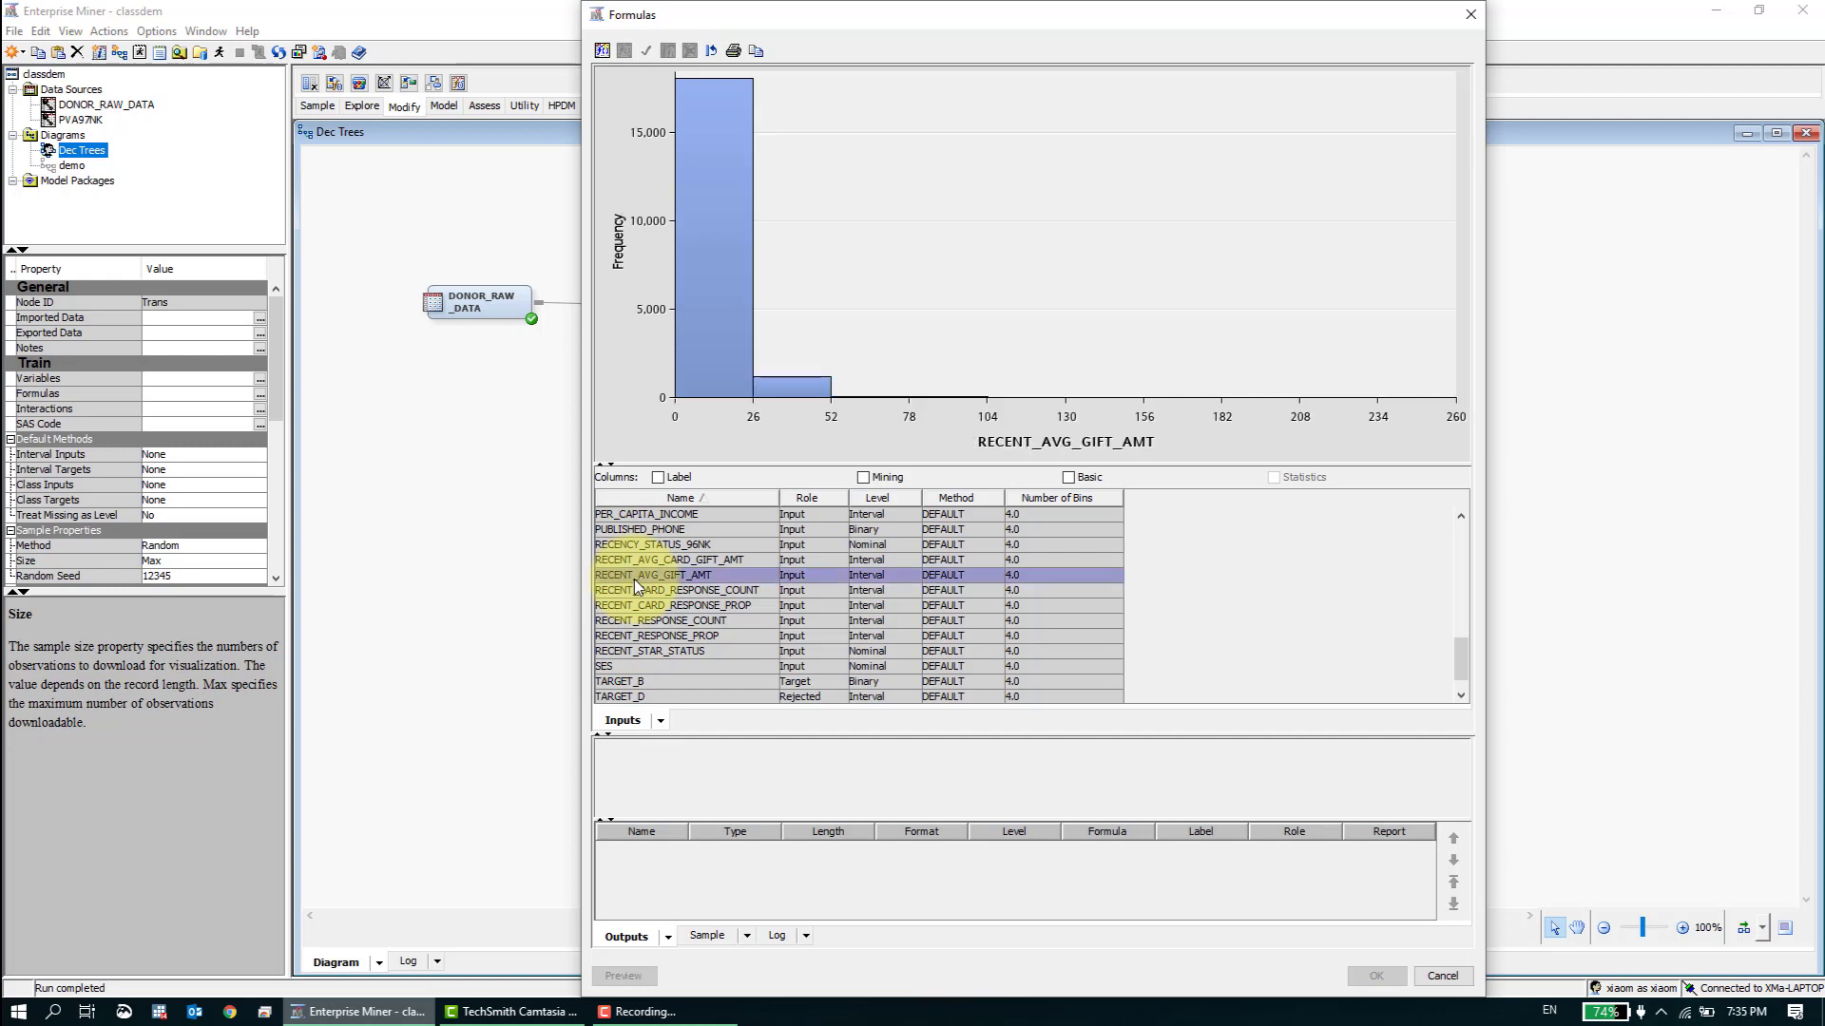
{"action": "left_click", "coordinate": [722, 624]}
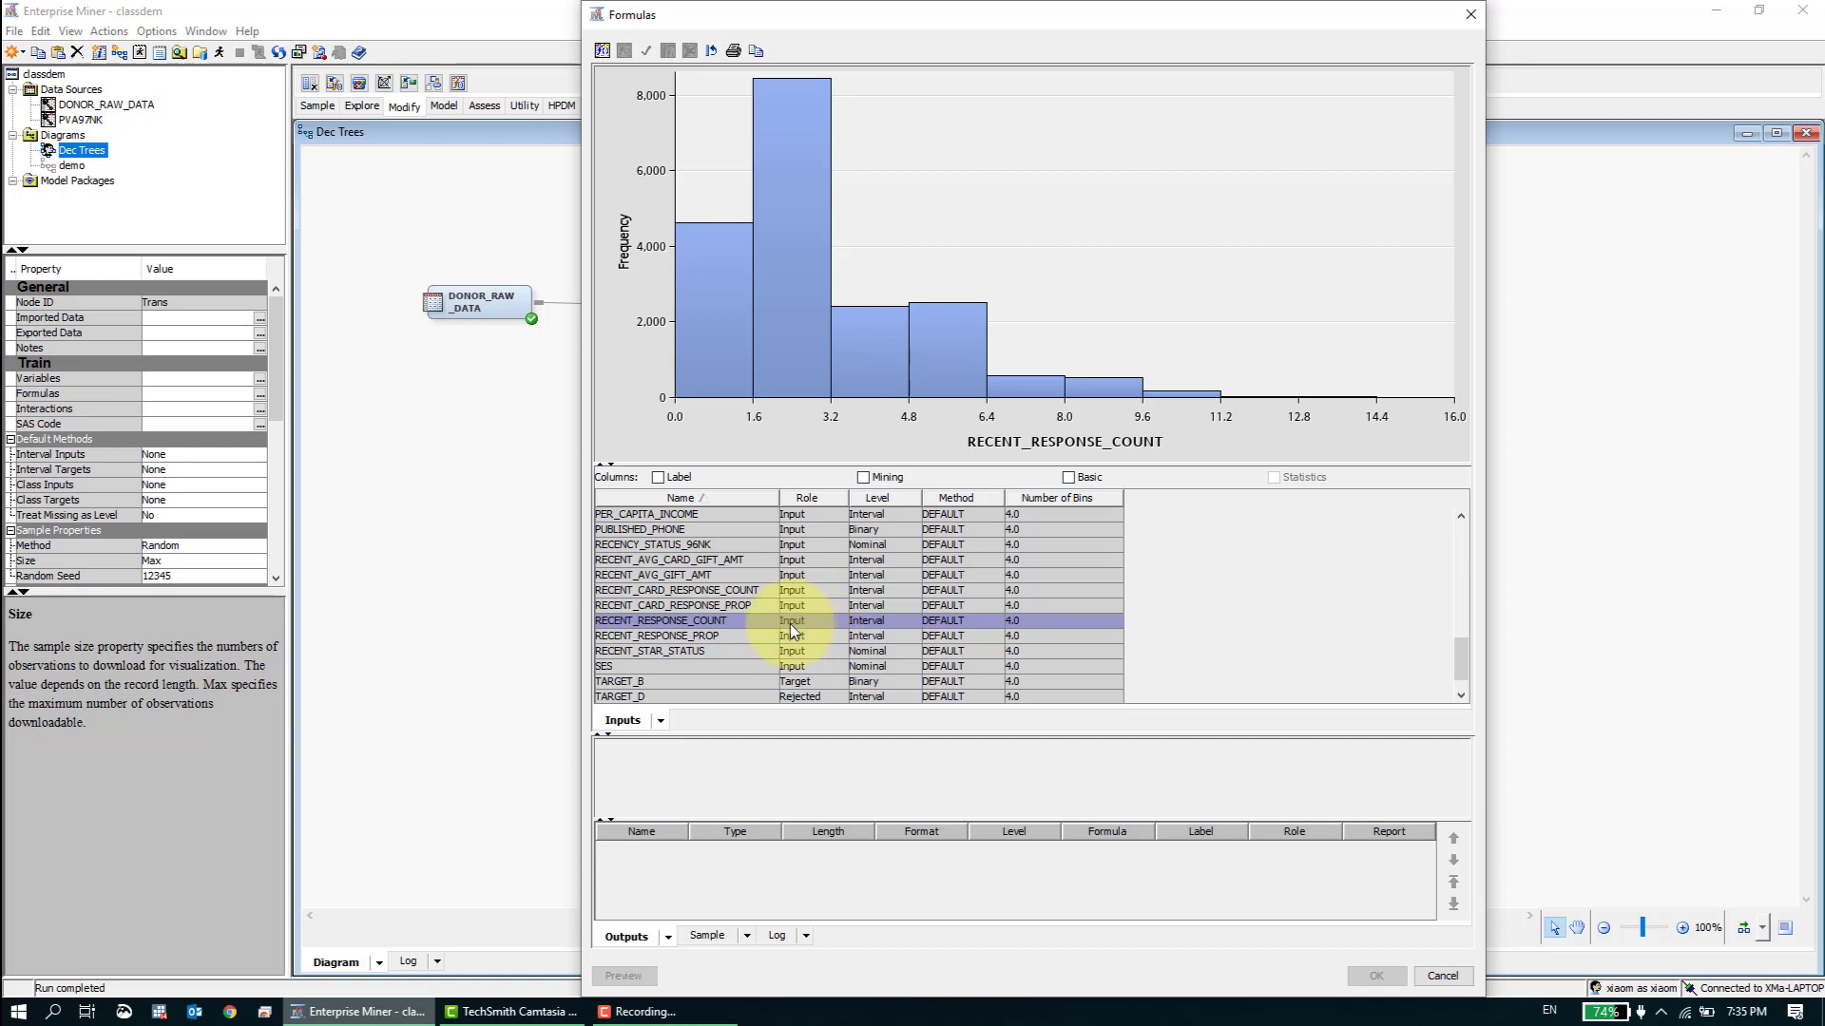
{"action": "key", "text": "Up"}
{"action": "key", "text": "Up"}
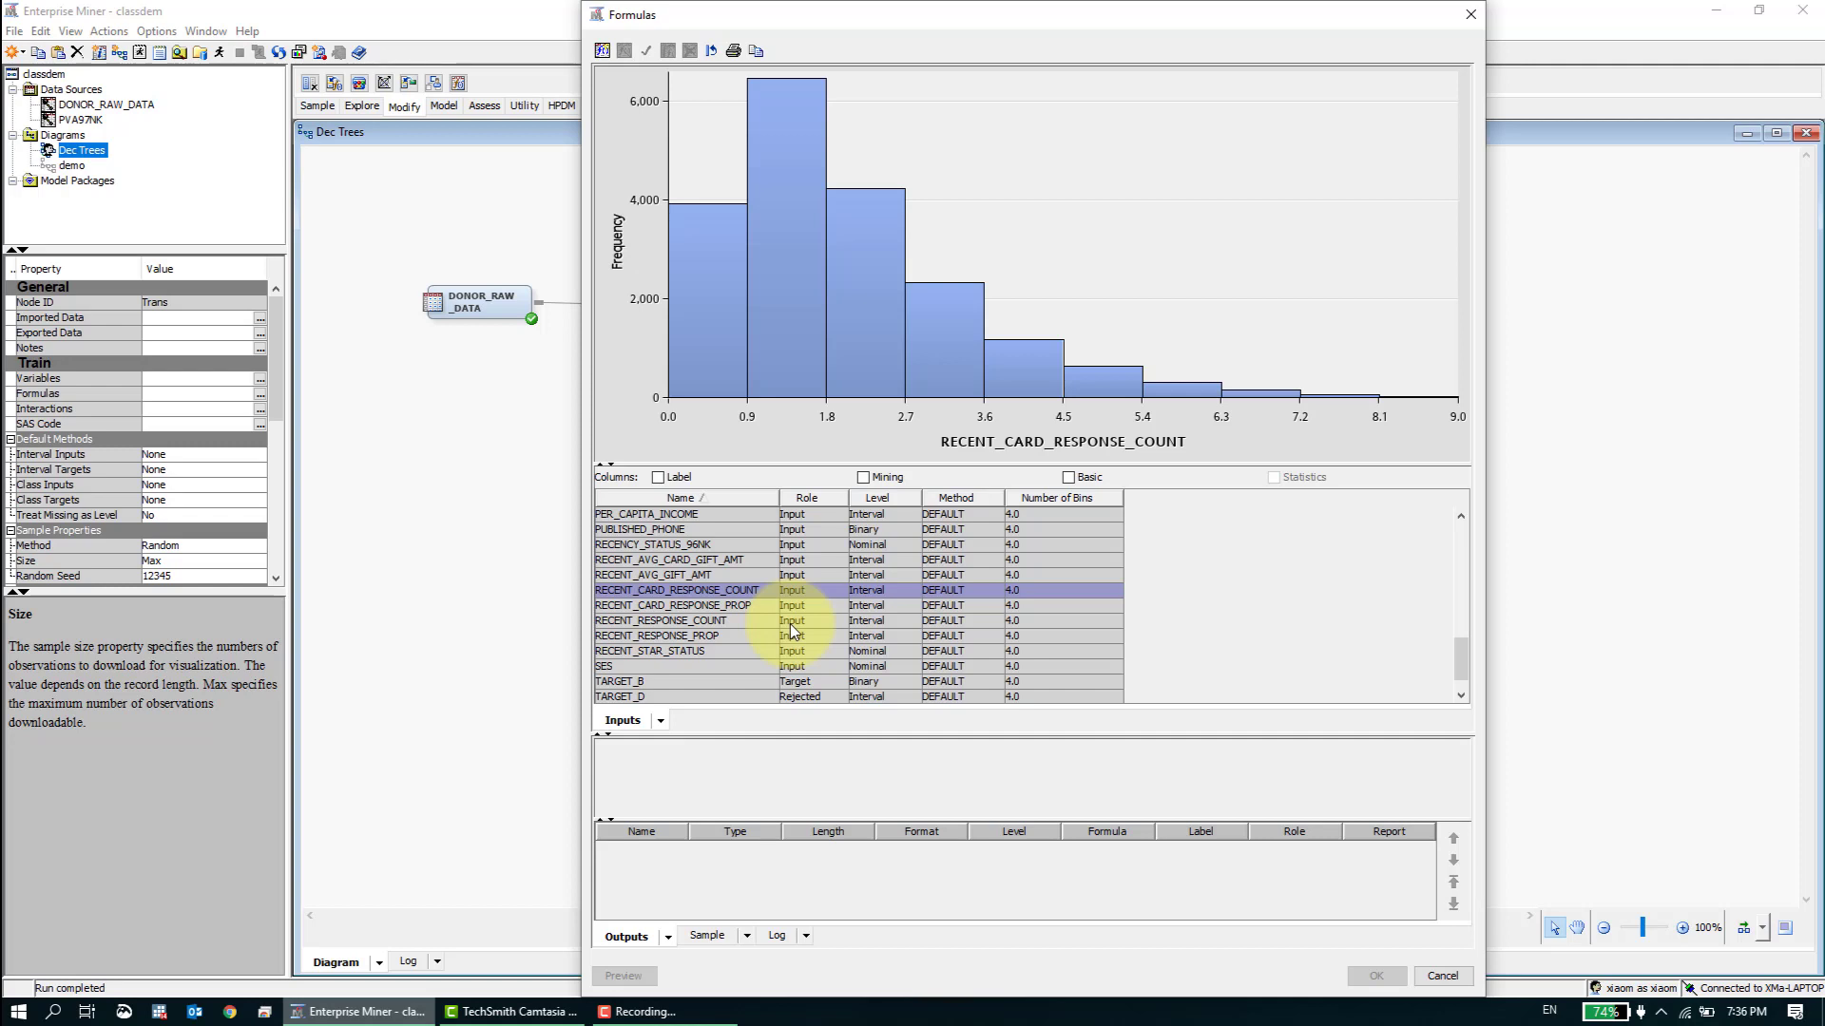
{"action": "key", "text": "Up"}
{"action": "key", "text": "Up"}
{"action": "key", "text": "Up"}
{"action": "key", "text": "Up"}
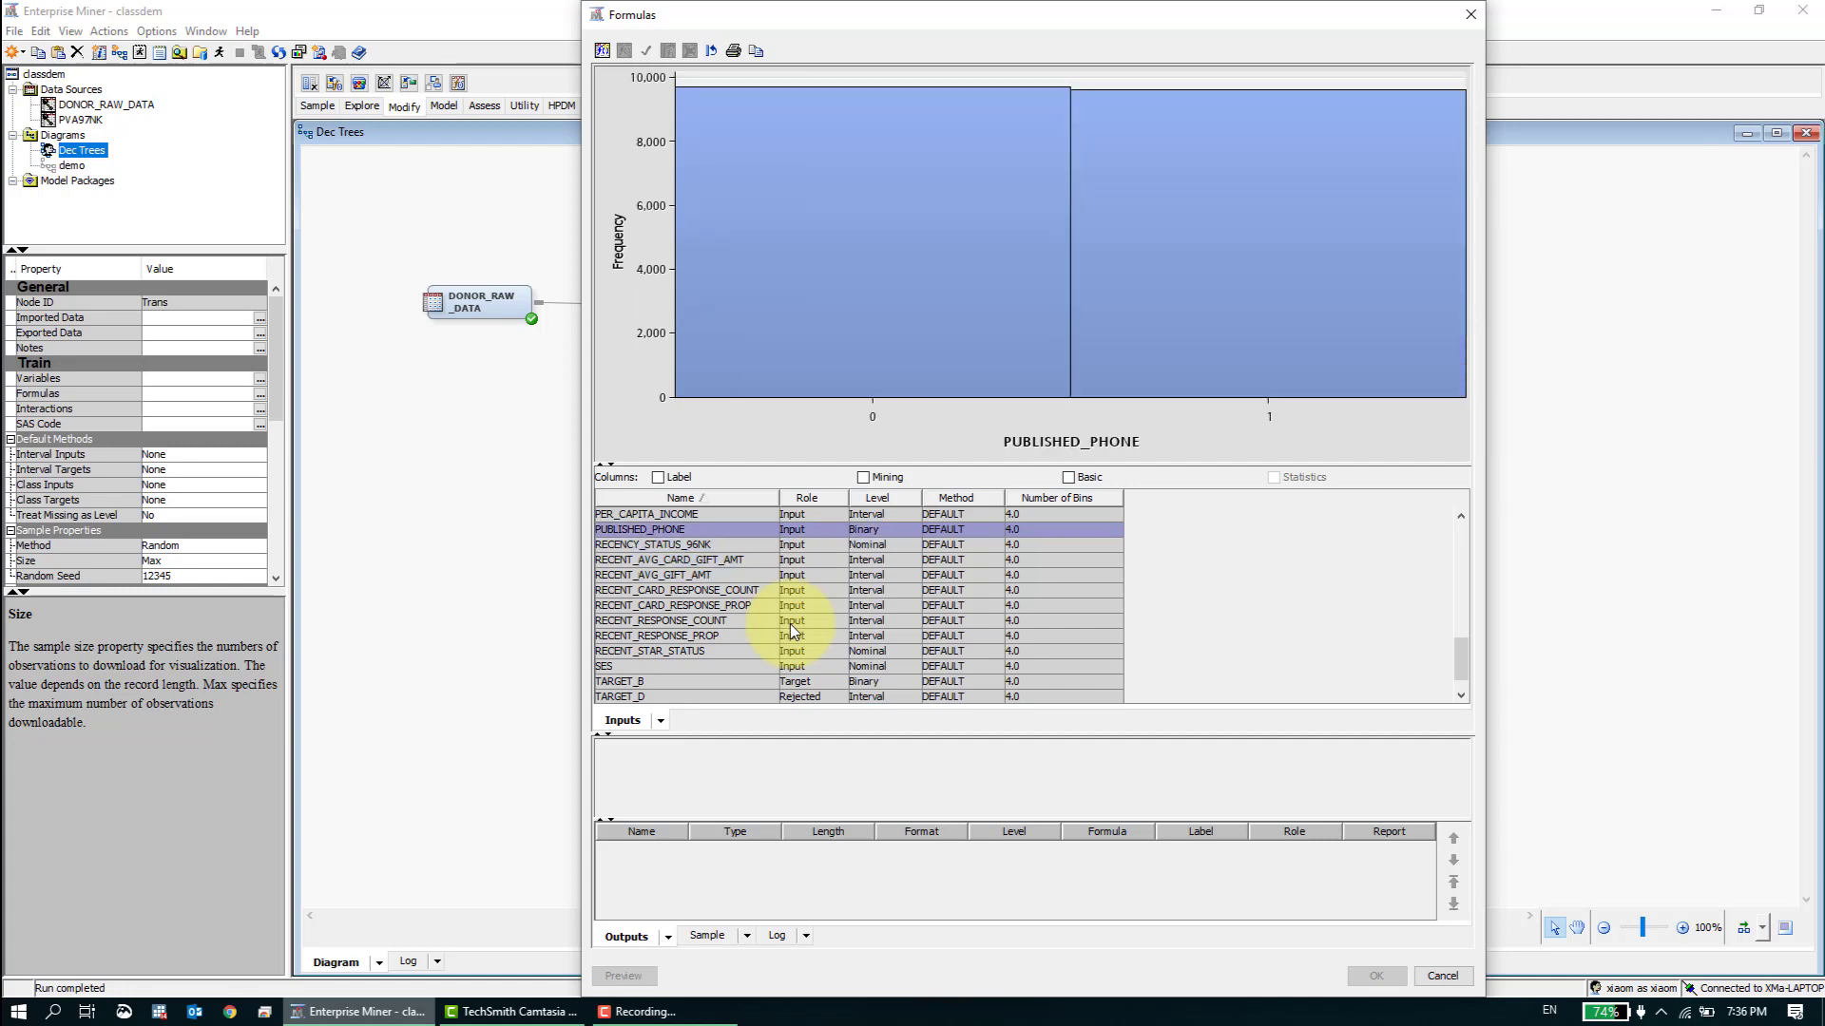
{"action": "key", "text": "Up"}
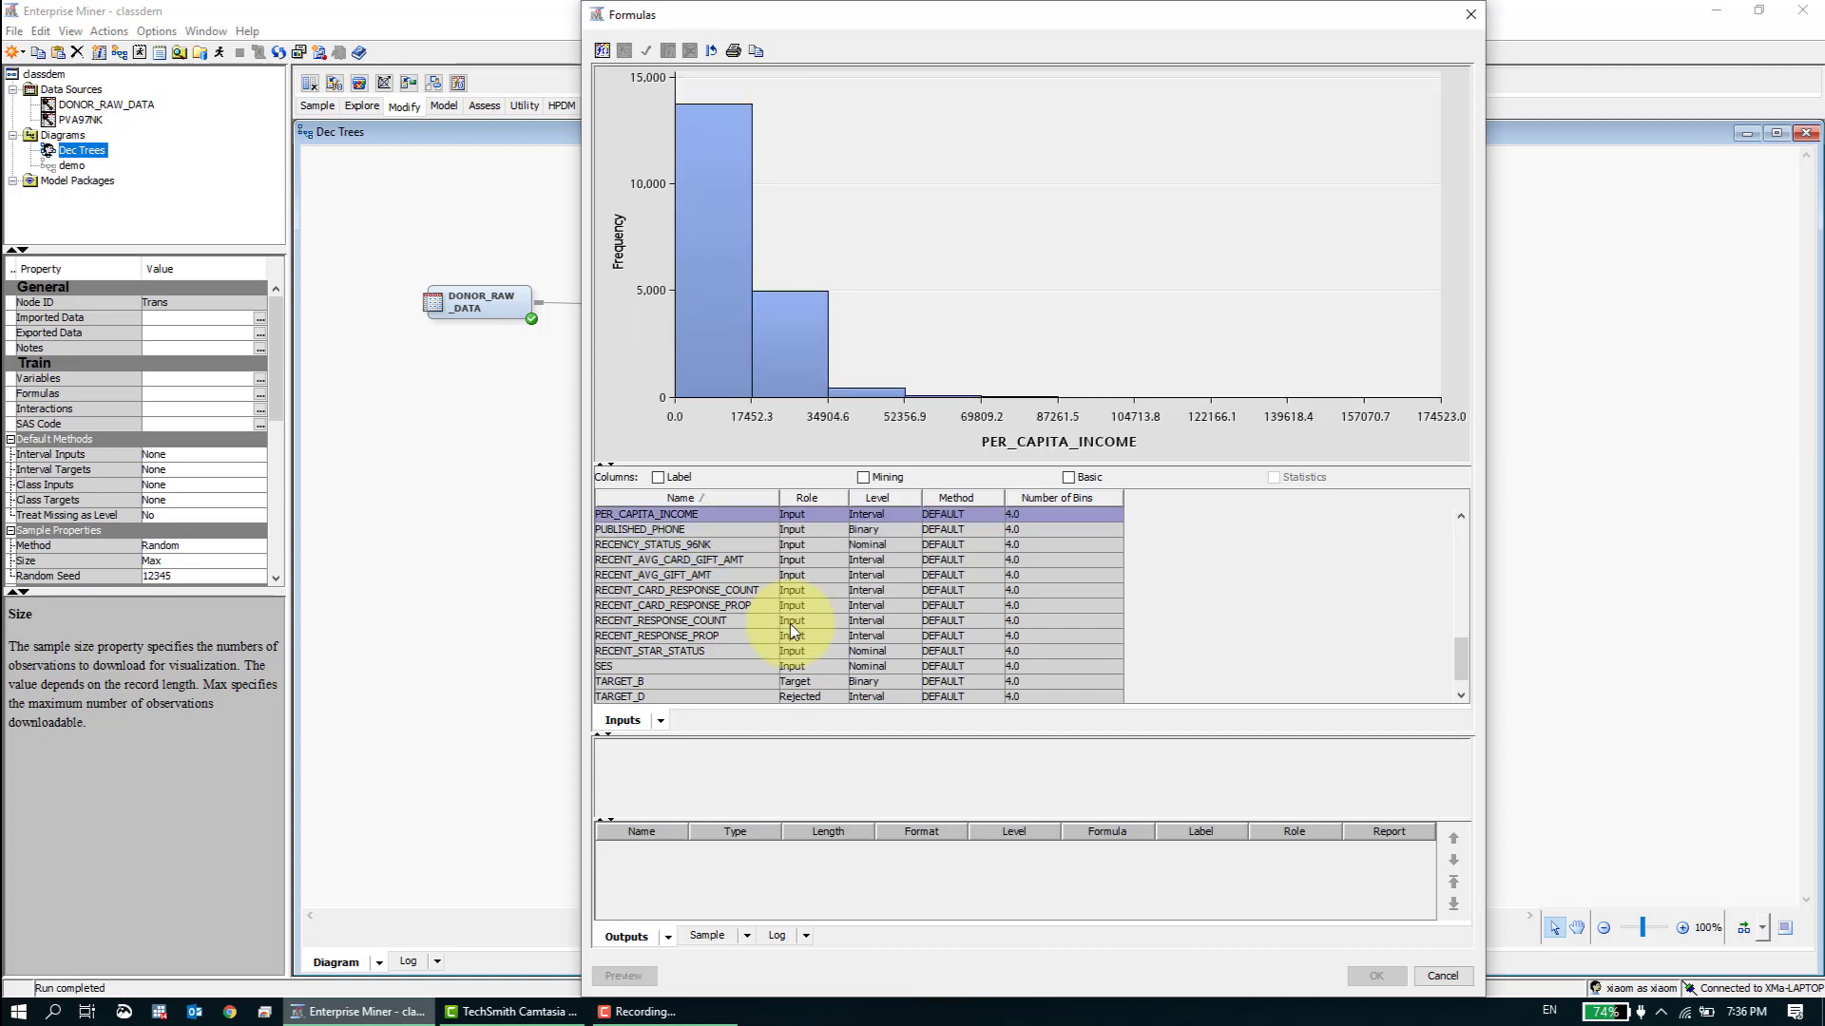
{"action": "key", "text": "Up"}
{"action": "key", "text": "Up"}
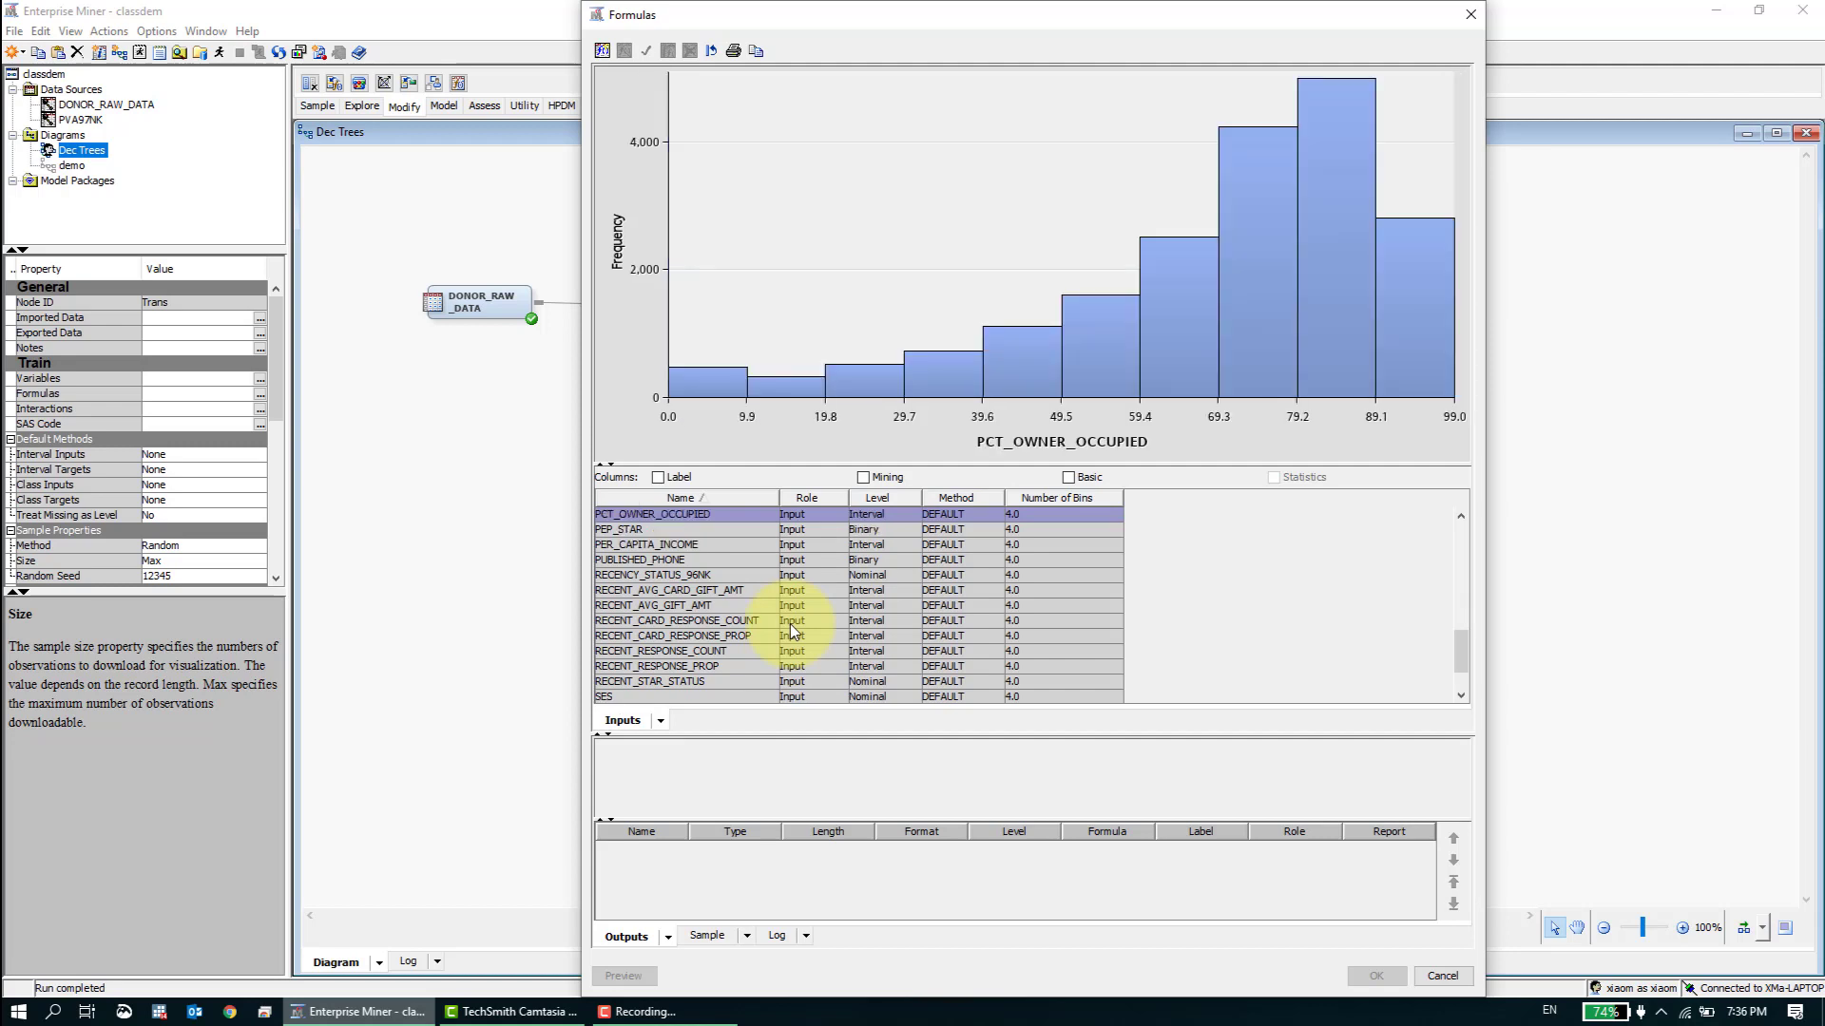
- Review the histograms from PEP_STAR back down to RECENT_CARD_RESPONSE_COUNT, and close the Formulas editor without changes
{"action": "key", "text": "Down"}
{"action": "key", "text": "Down"}
{"action": "key", "text": "Down"}
{"action": "key", "text": "Down"}
{"action": "key", "text": "Down"}
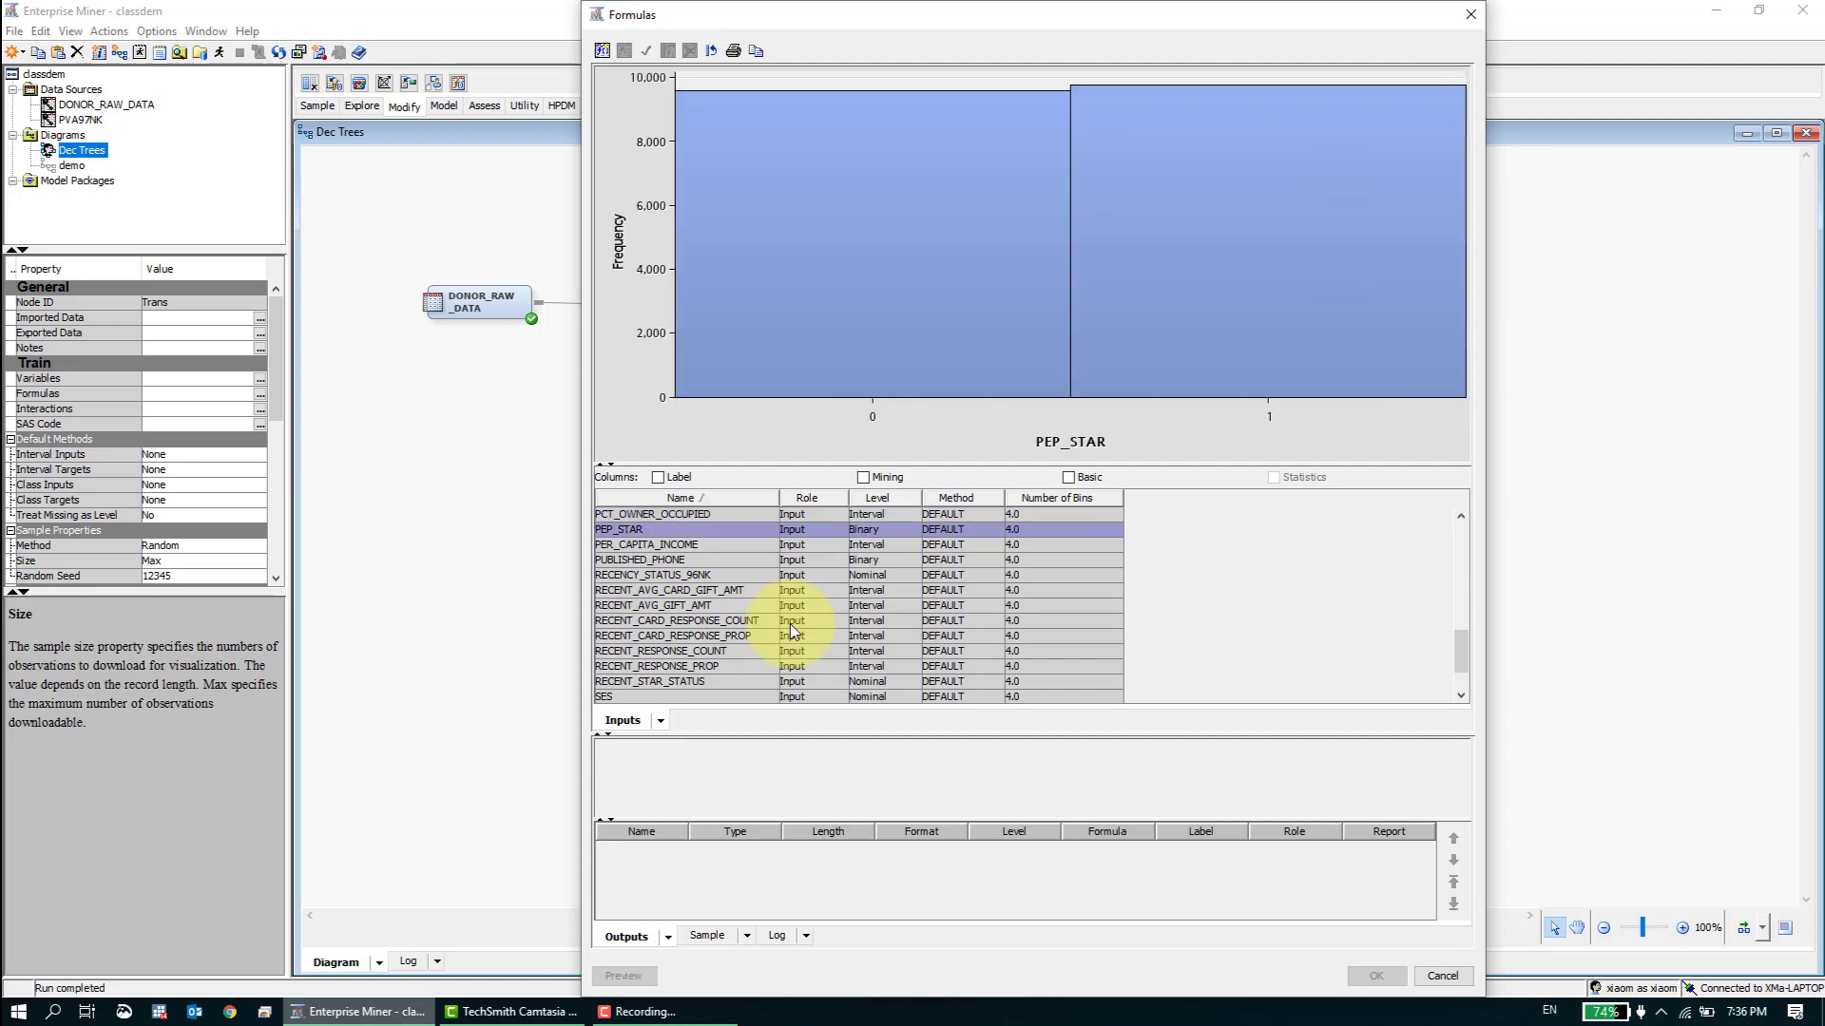
{"action": "key", "text": "Down"}
{"action": "key", "text": "Down"}
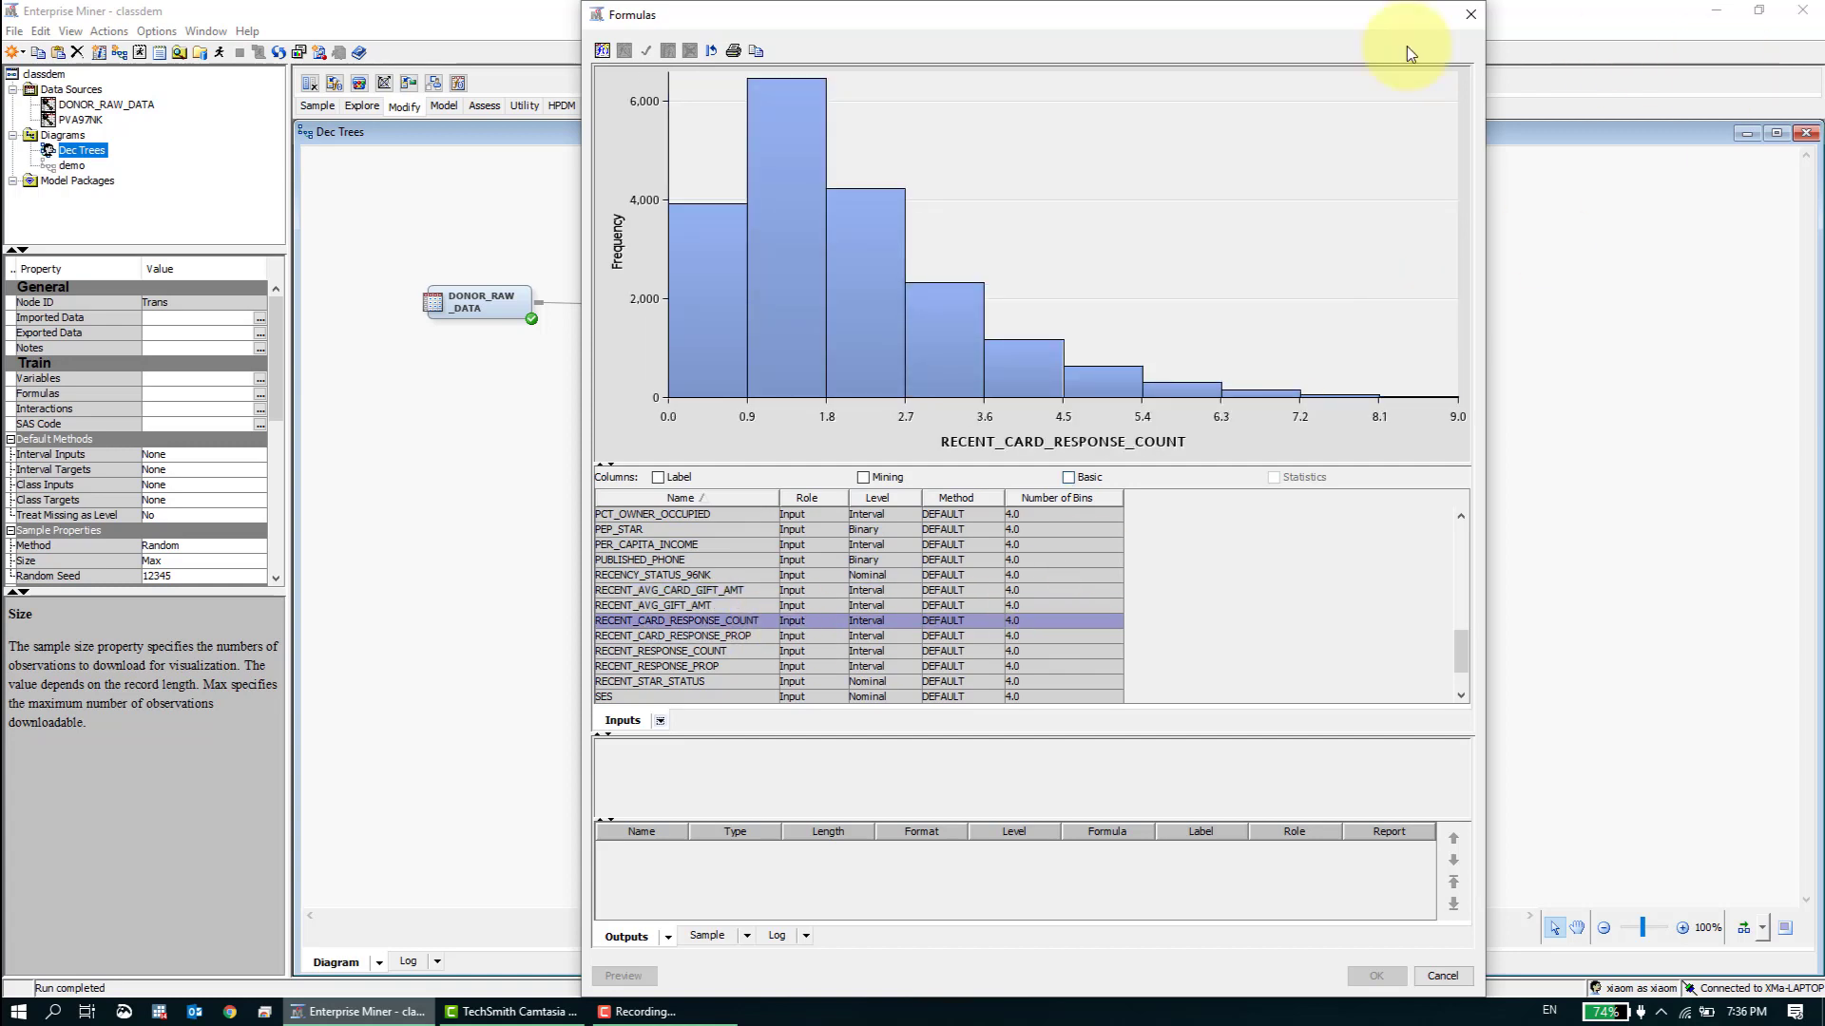
{"action": "left_click_drag", "start_coordinate": [1166, 20], "coordinate": [1188, 111]}
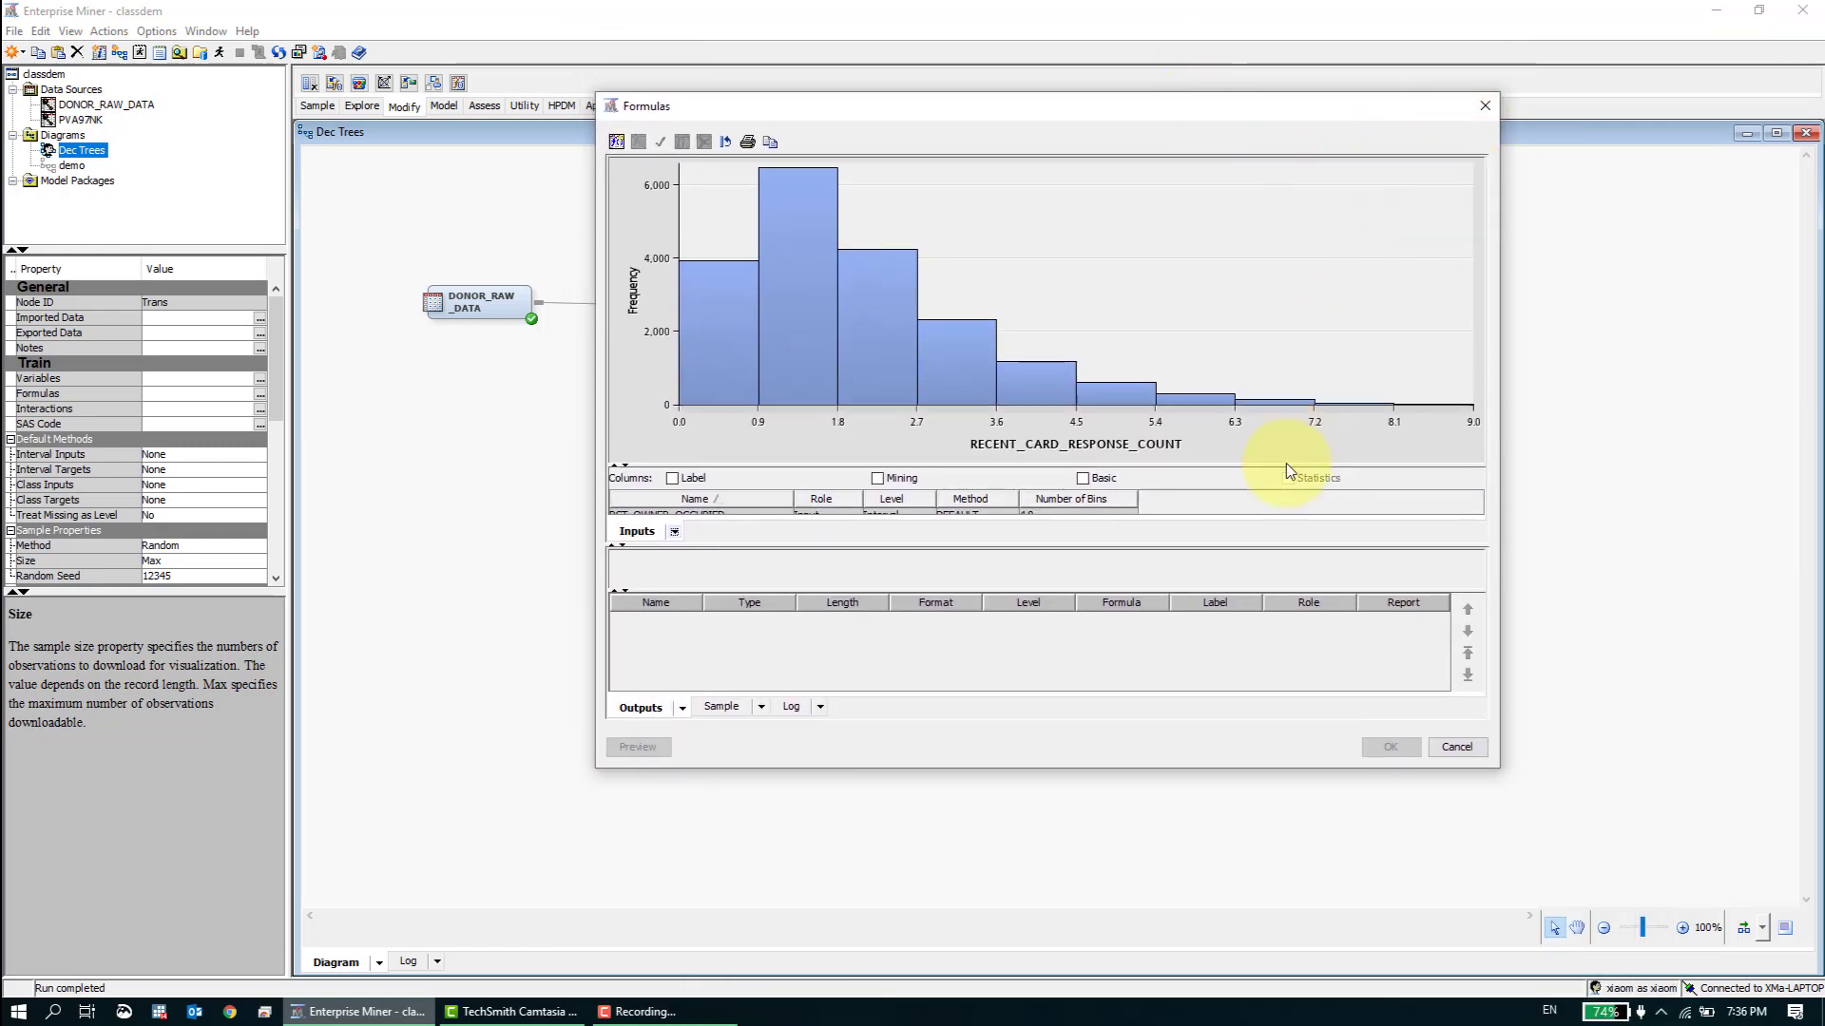
{"action": "left_click", "coordinate": [1485, 107]}
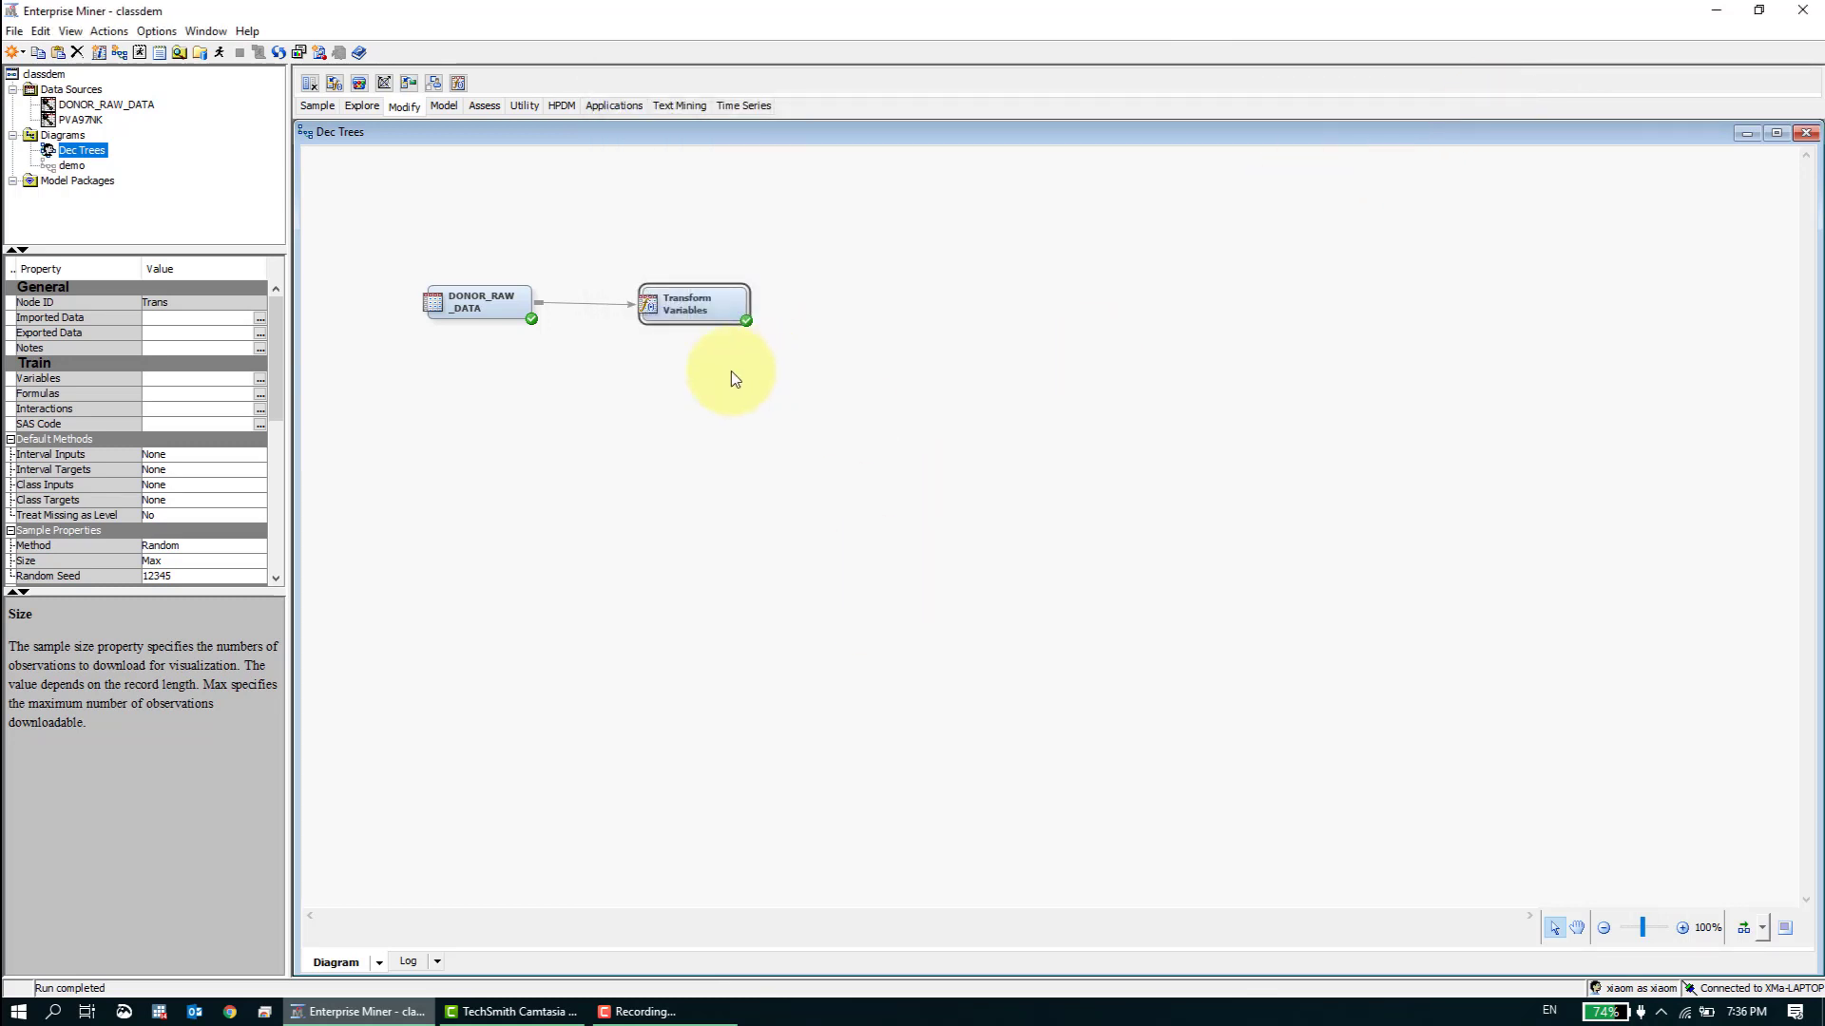
- Align the Transform Variables node with DONOR_RAW_DATA, and add a Data Partition node after it, connected from Transform Variables
{"action": "left_click_drag", "start_coordinate": [694, 312], "coordinate": [677, 310]}
{"action": "left_click", "coordinate": [684, 360]}
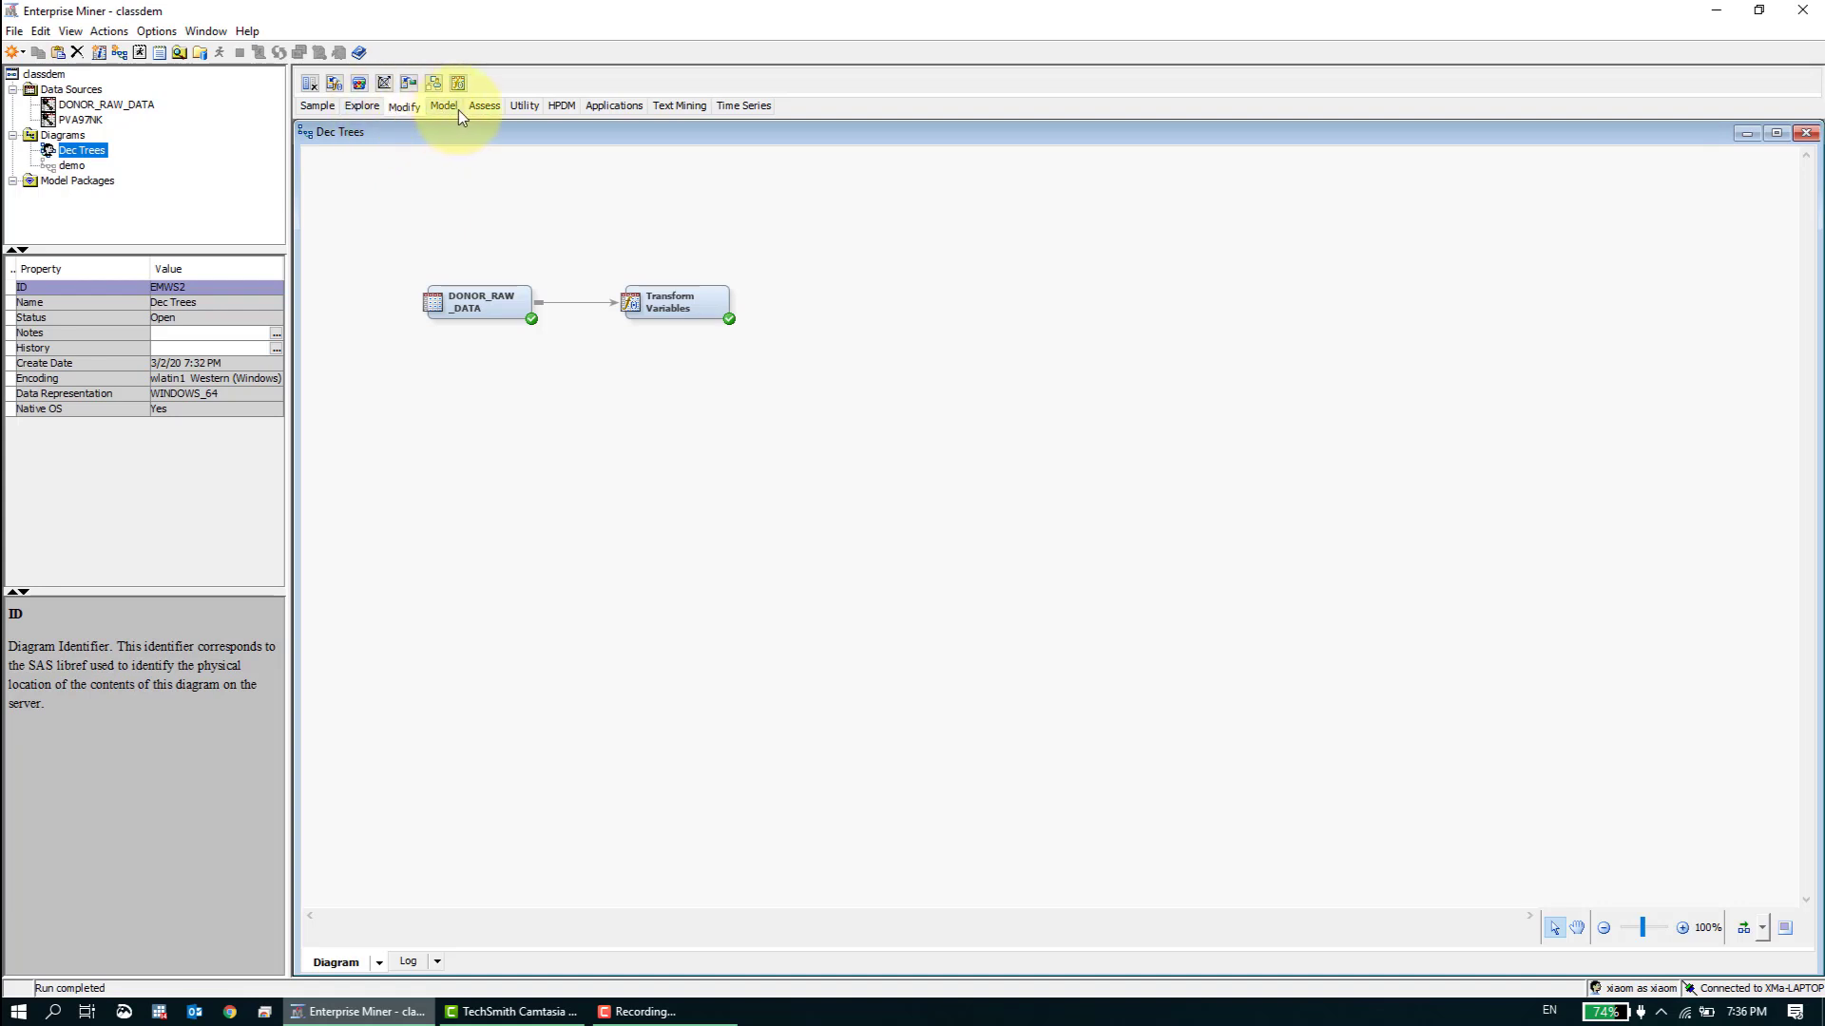
{"action": "left_click", "coordinate": [326, 110]}
{"action": "left_click_drag", "start_coordinate": [333, 84], "coordinate": [853, 316]}
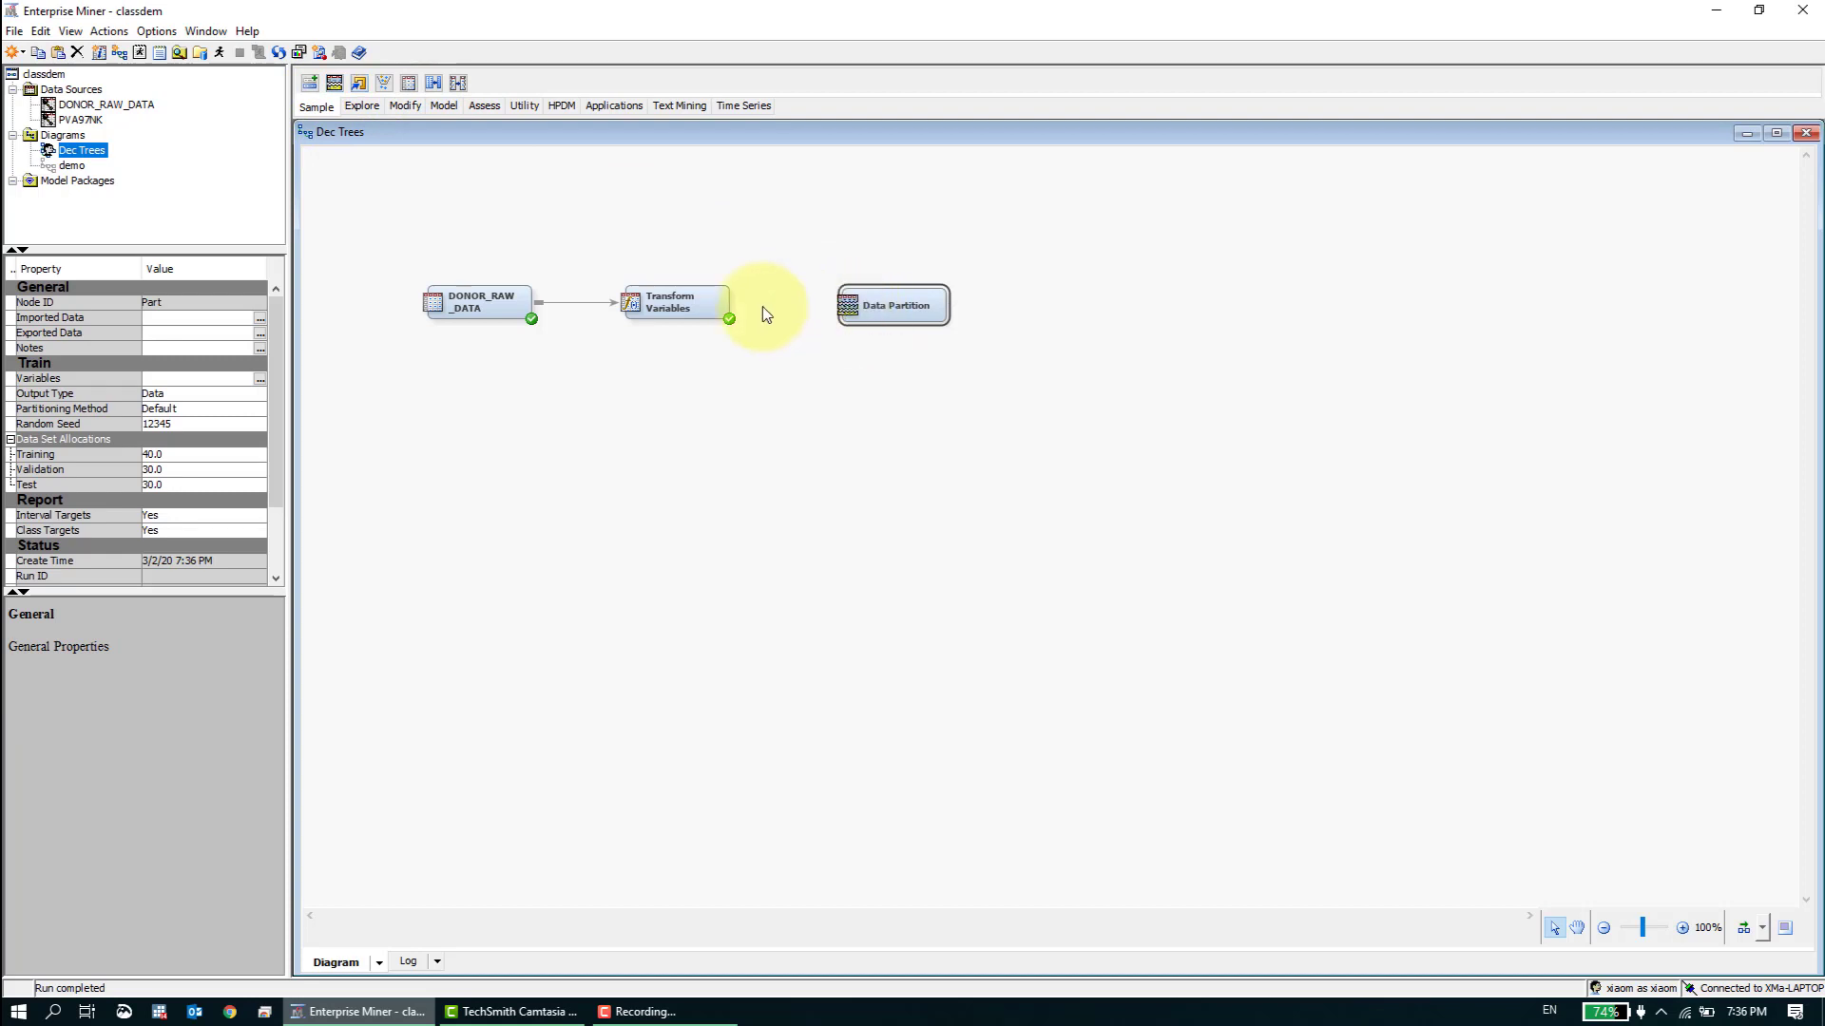
{"action": "left_click_drag", "start_coordinate": [742, 302], "coordinate": [884, 296]}
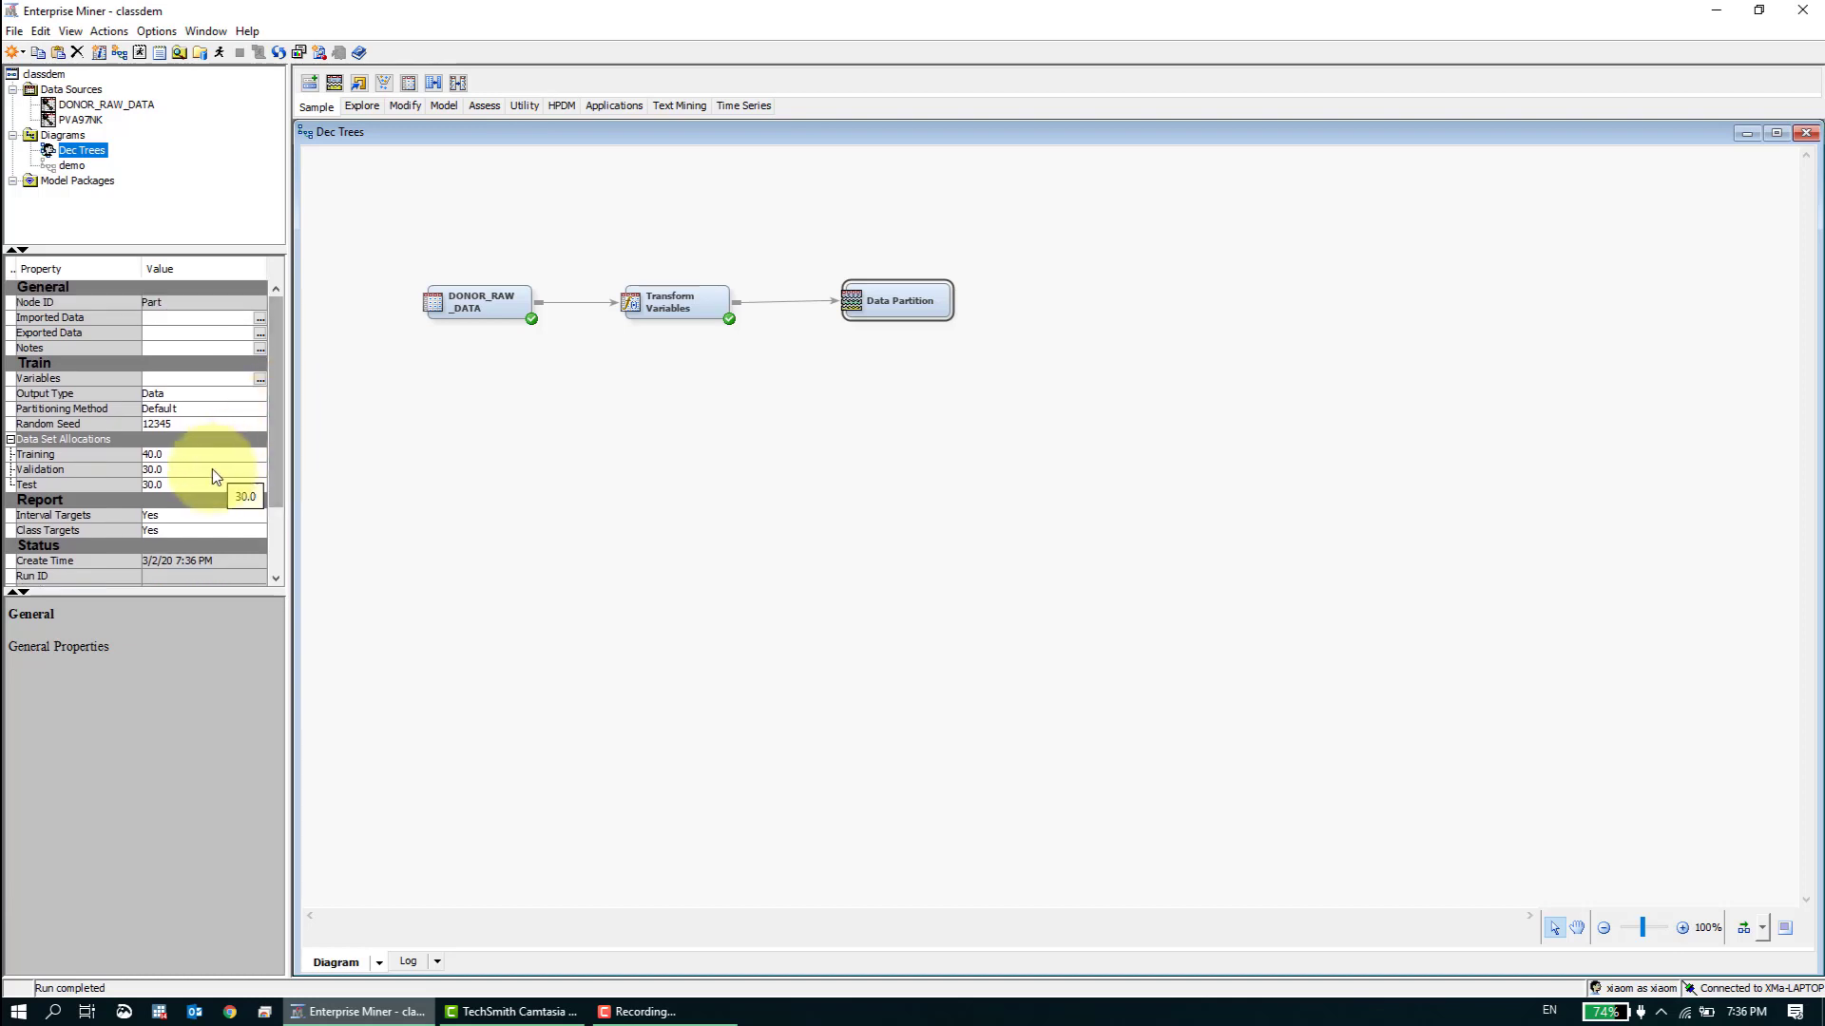
- Set the Data Partition node's allocations to 50 for Training, 50 for Validation and 0 for Test
{"action": "mouse_move", "coordinate": [83, 471]}
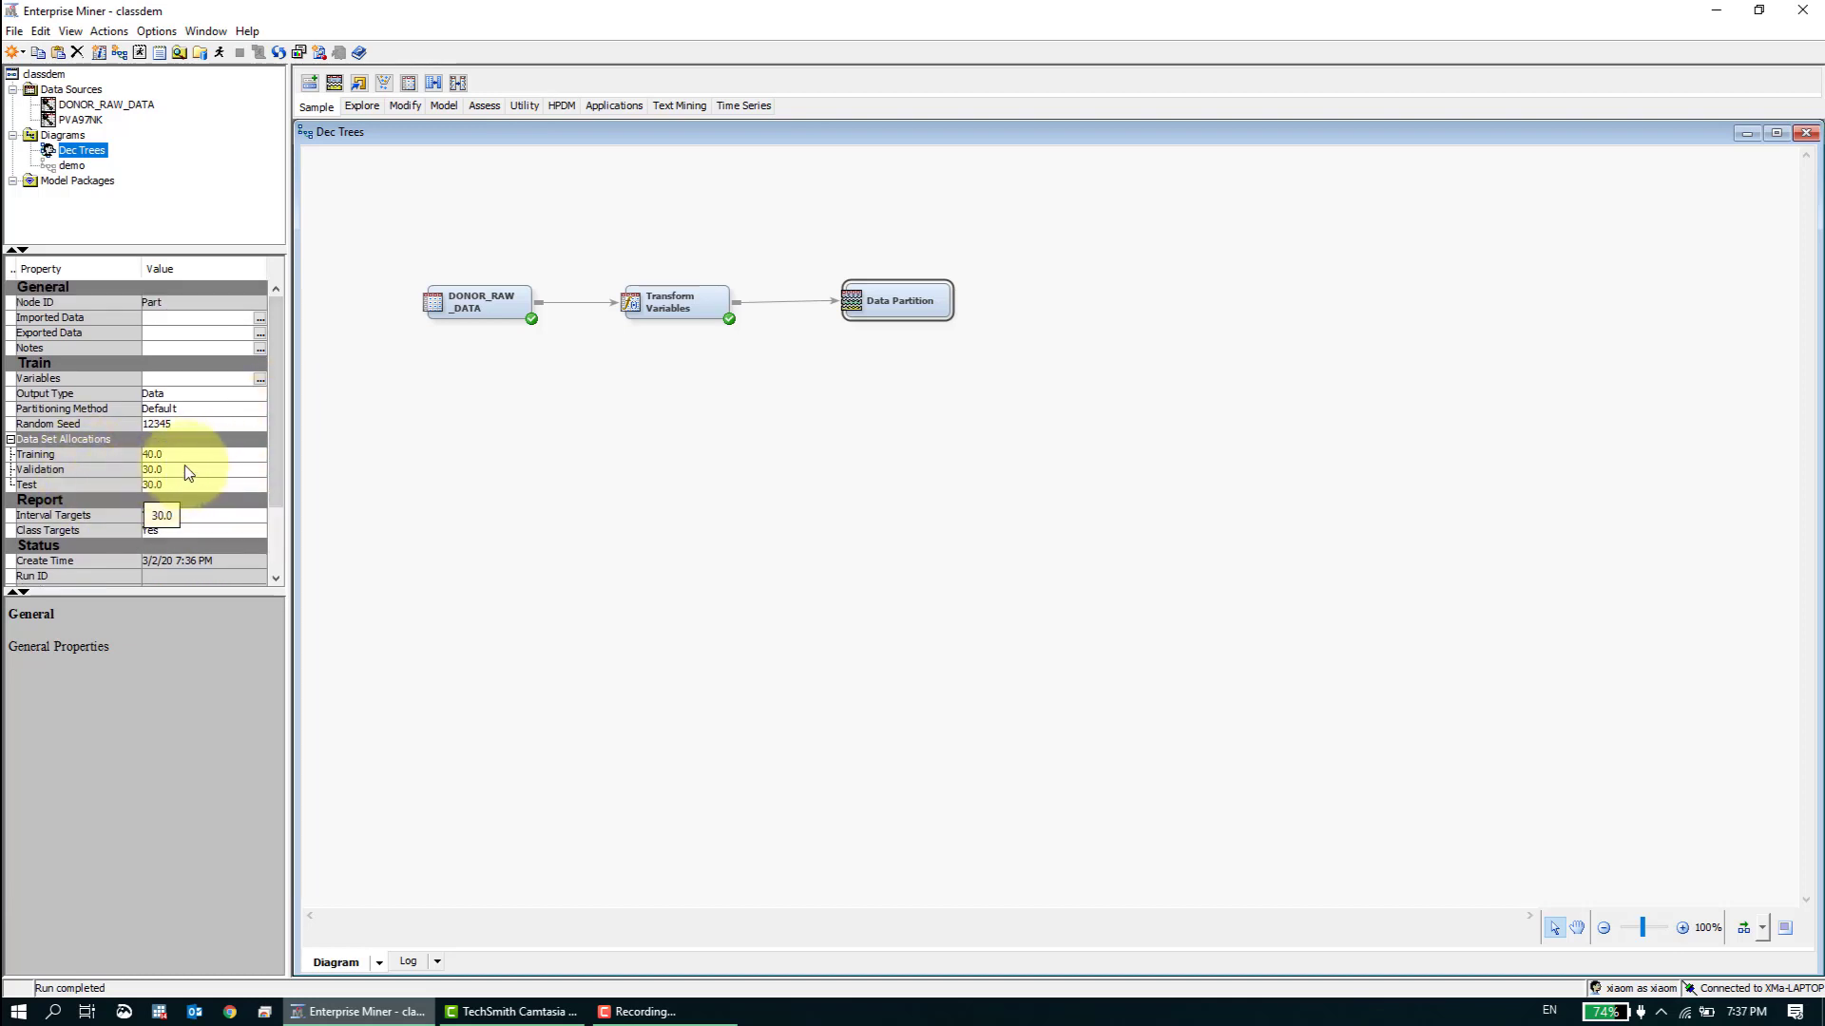
{"action": "left_click", "coordinate": [249, 454]}
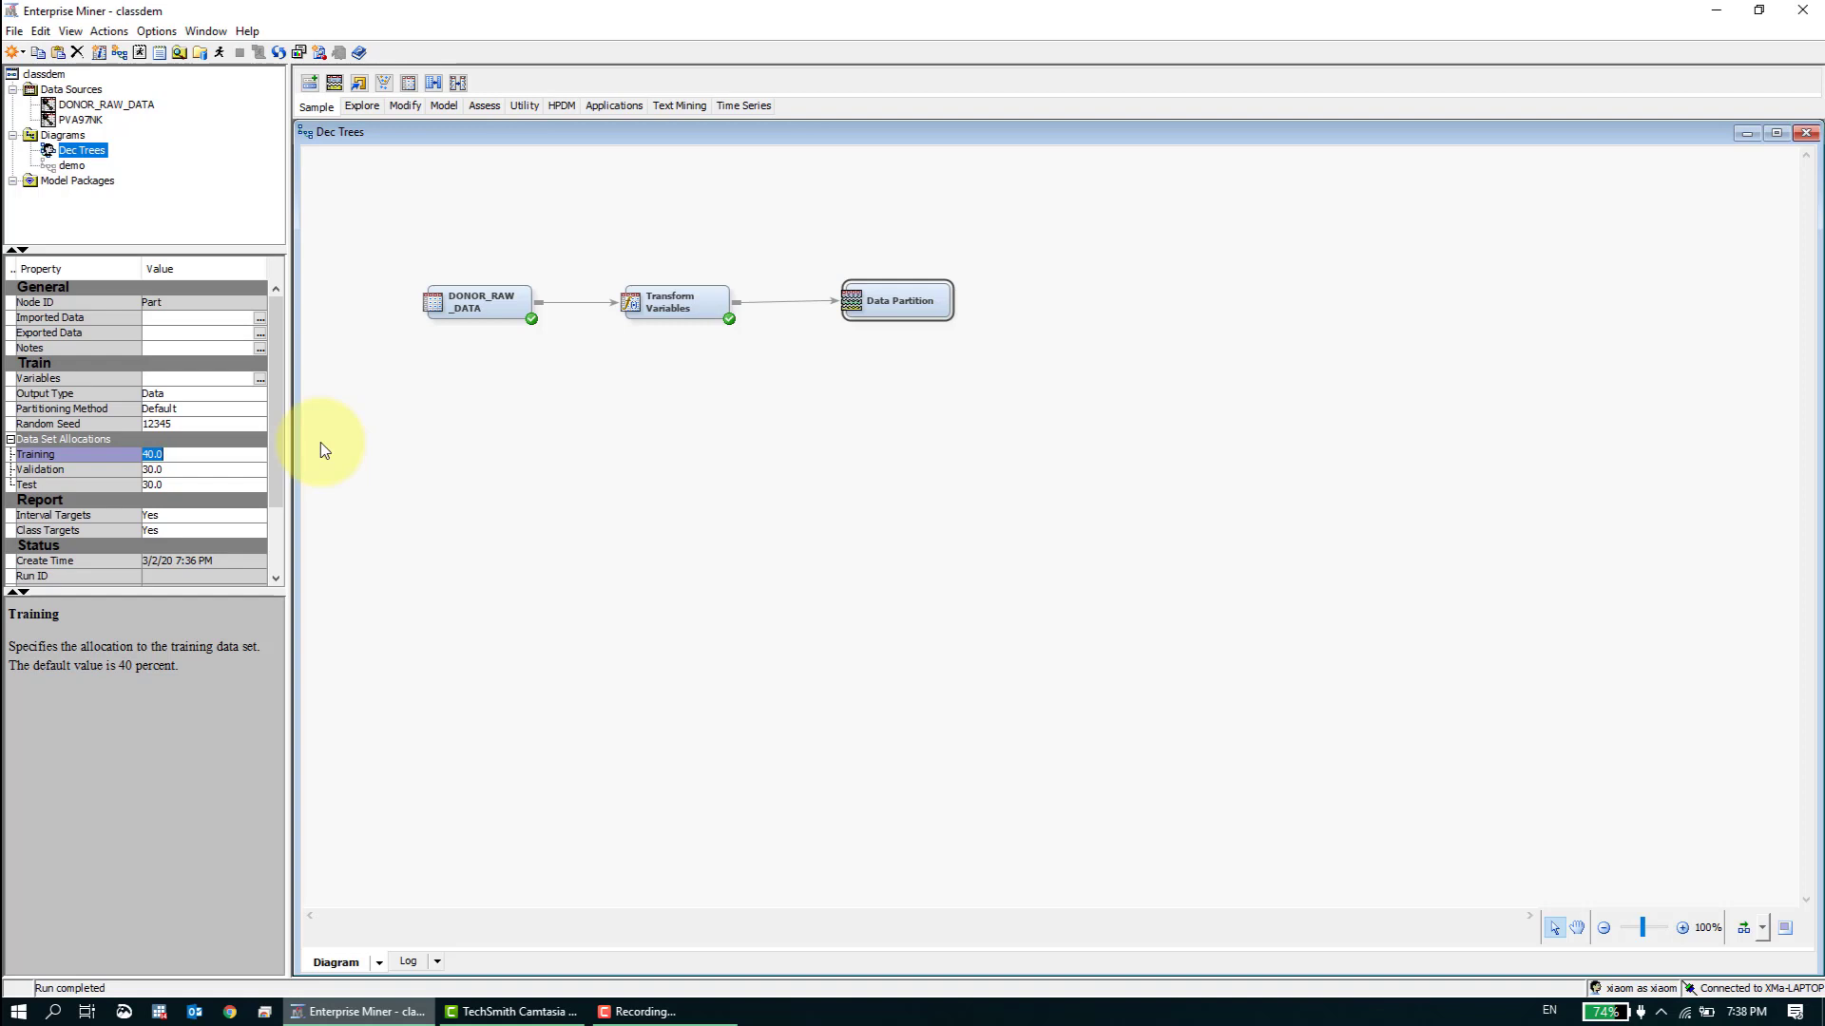
{"action": "left_click", "coordinate": [188, 485]}
{"action": "type", "text": "0"}
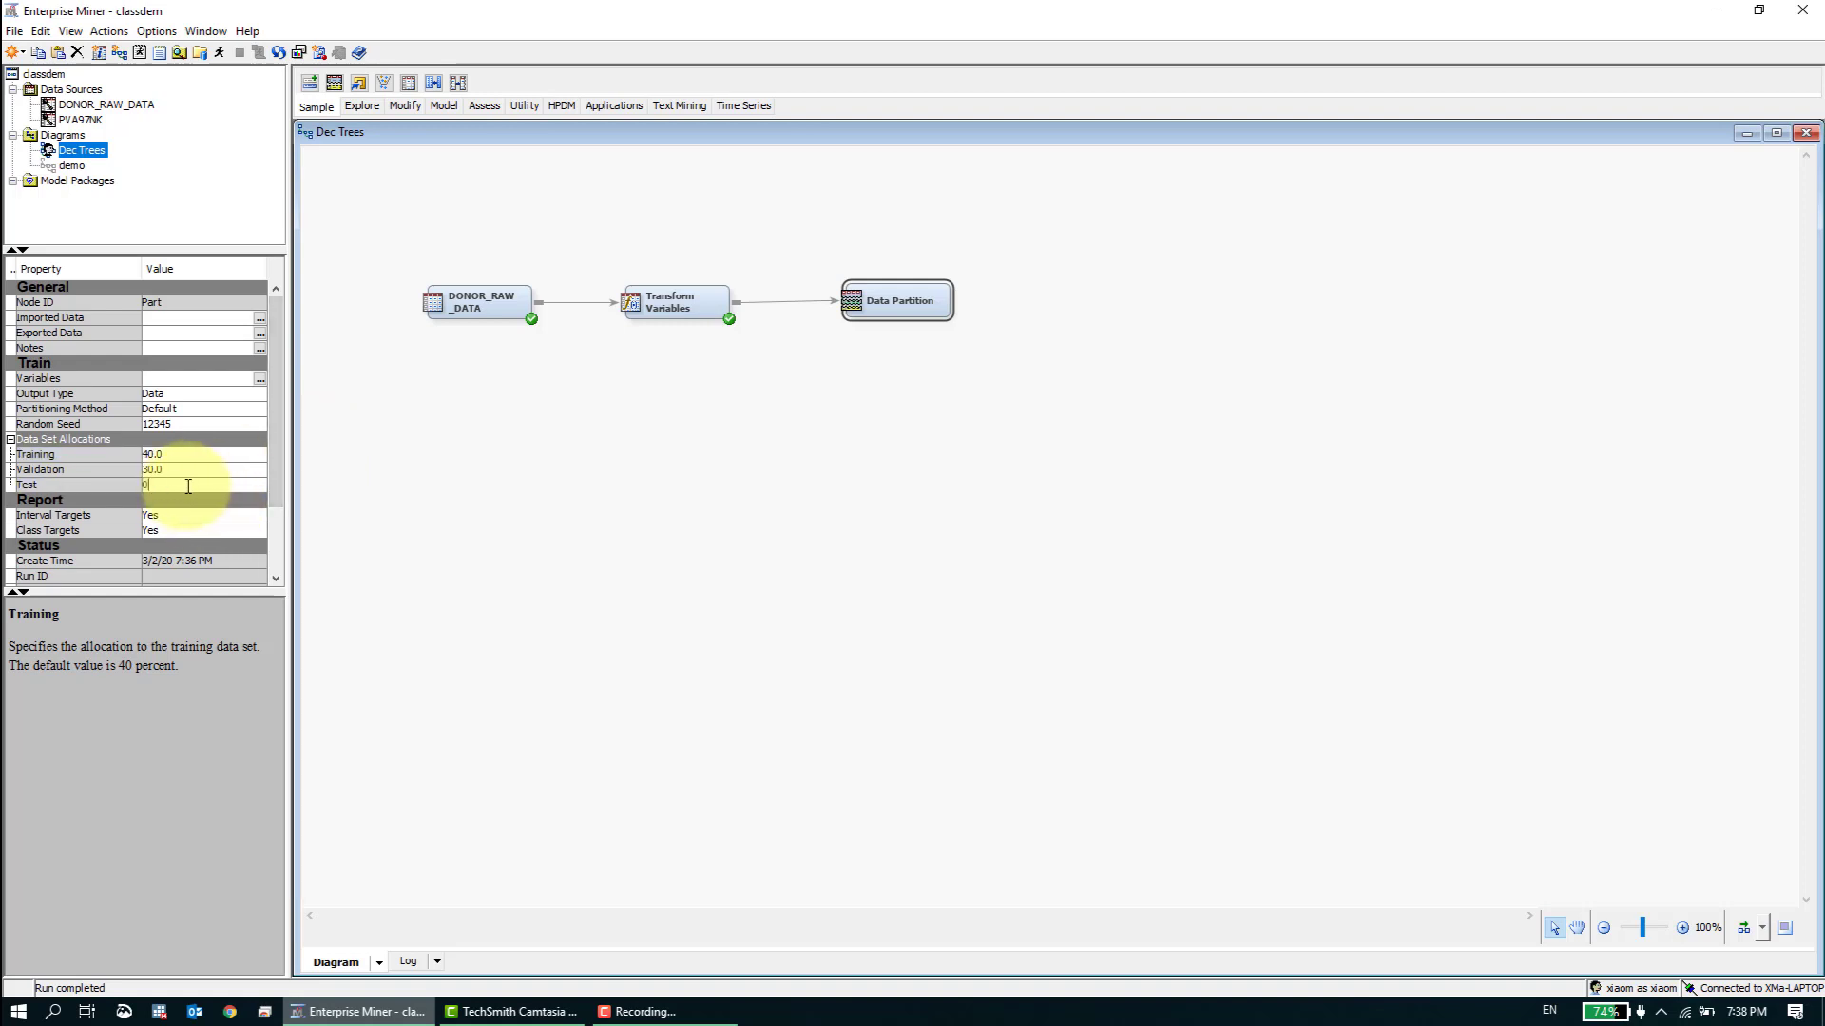
{"action": "left_click", "coordinate": [182, 466]}
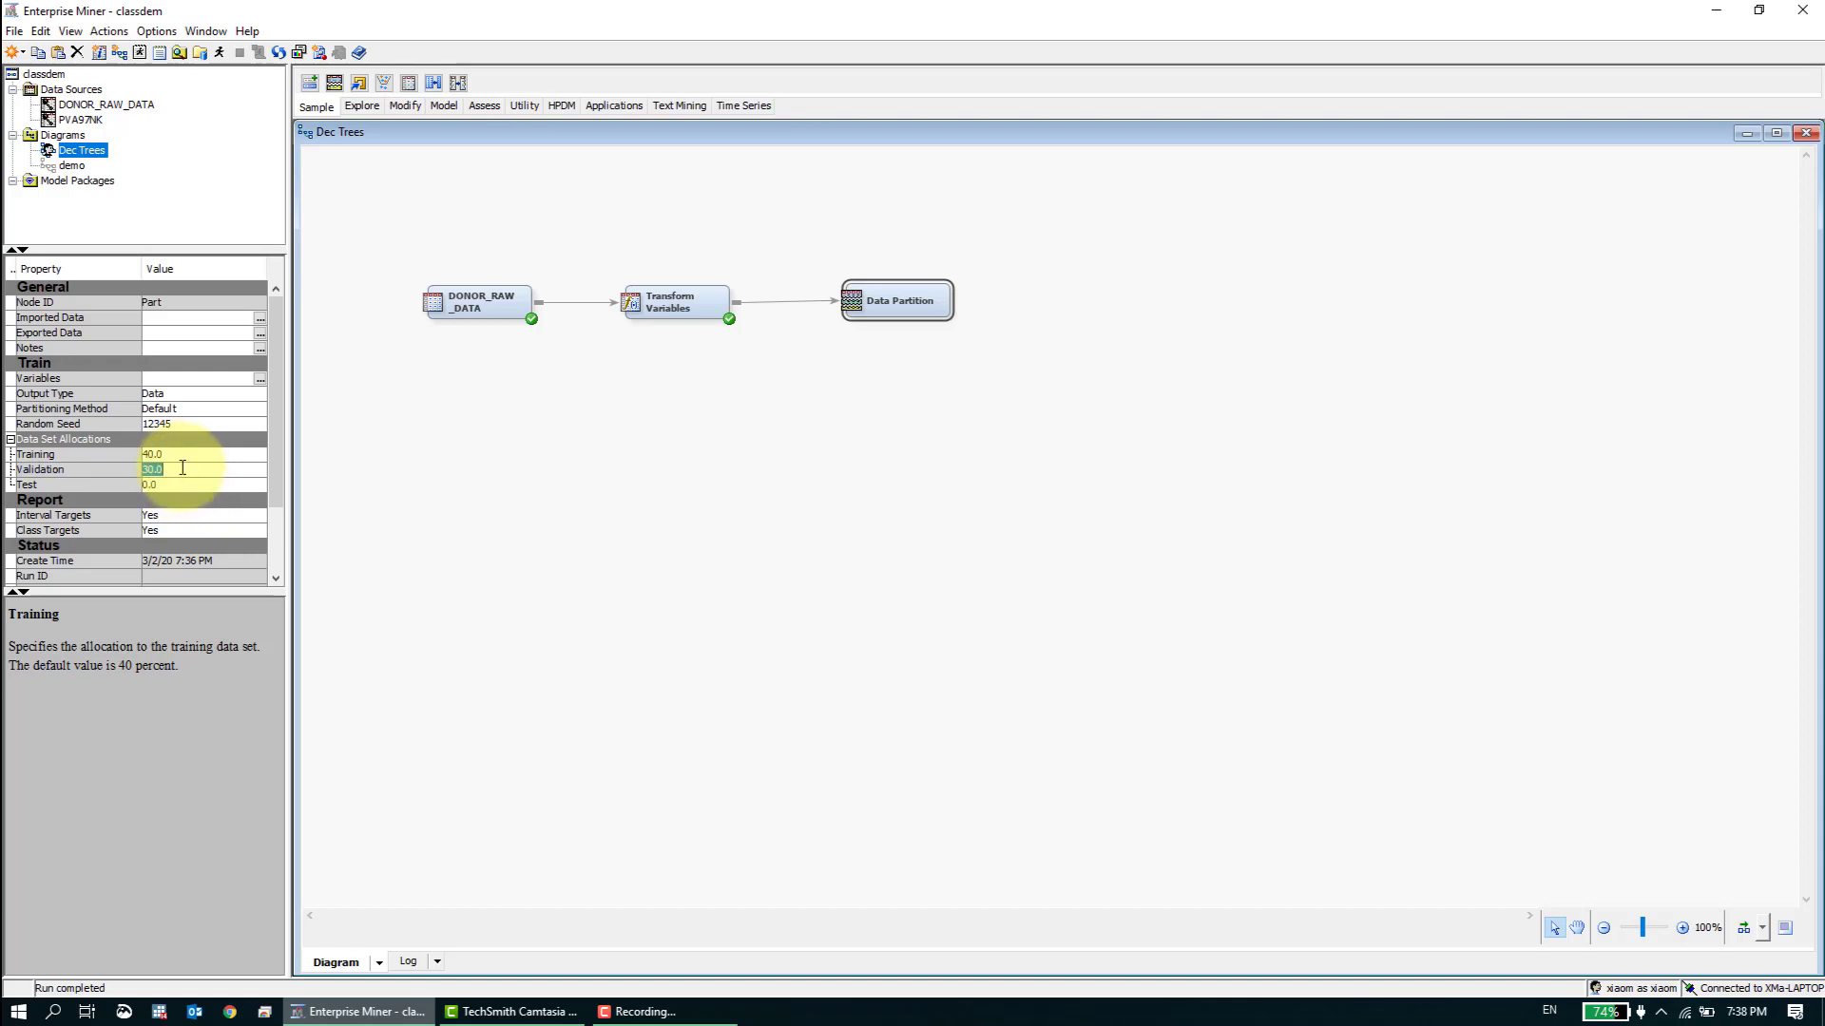
{"action": "left_click", "coordinate": [182, 453]}
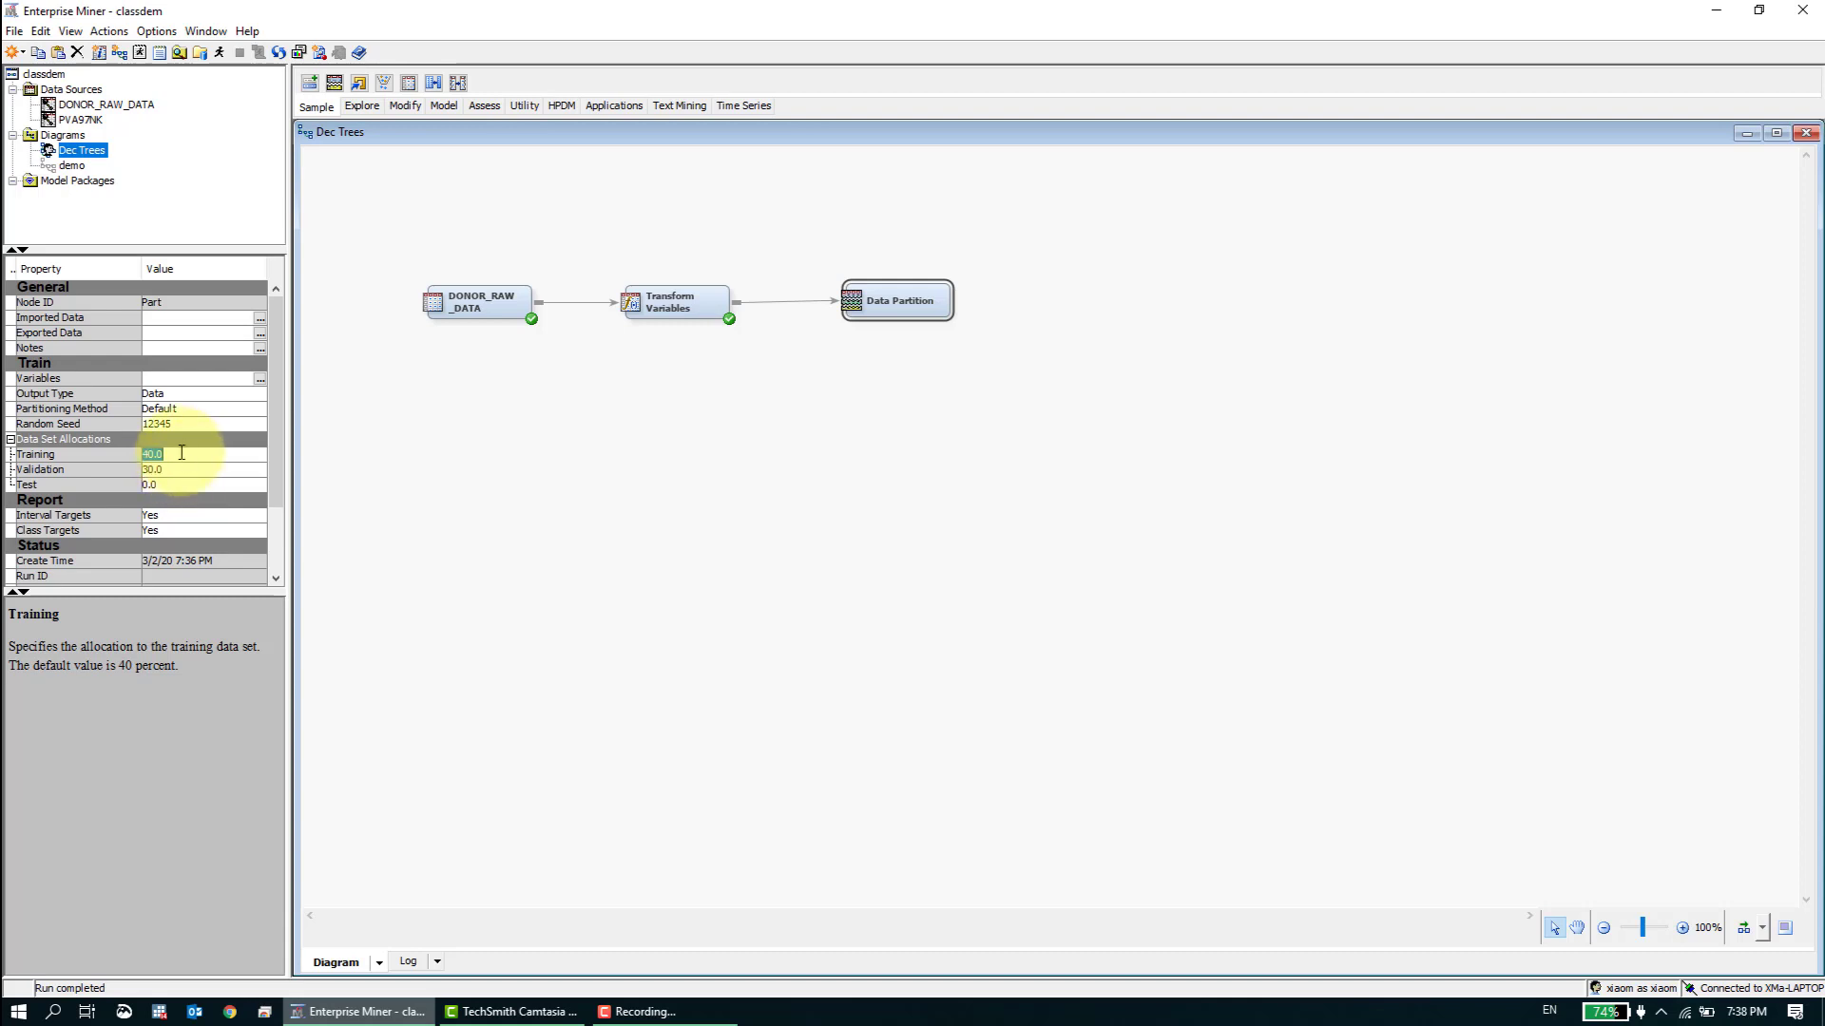
{"action": "type", "text": "50"}
{"action": "key", "text": "Return"}
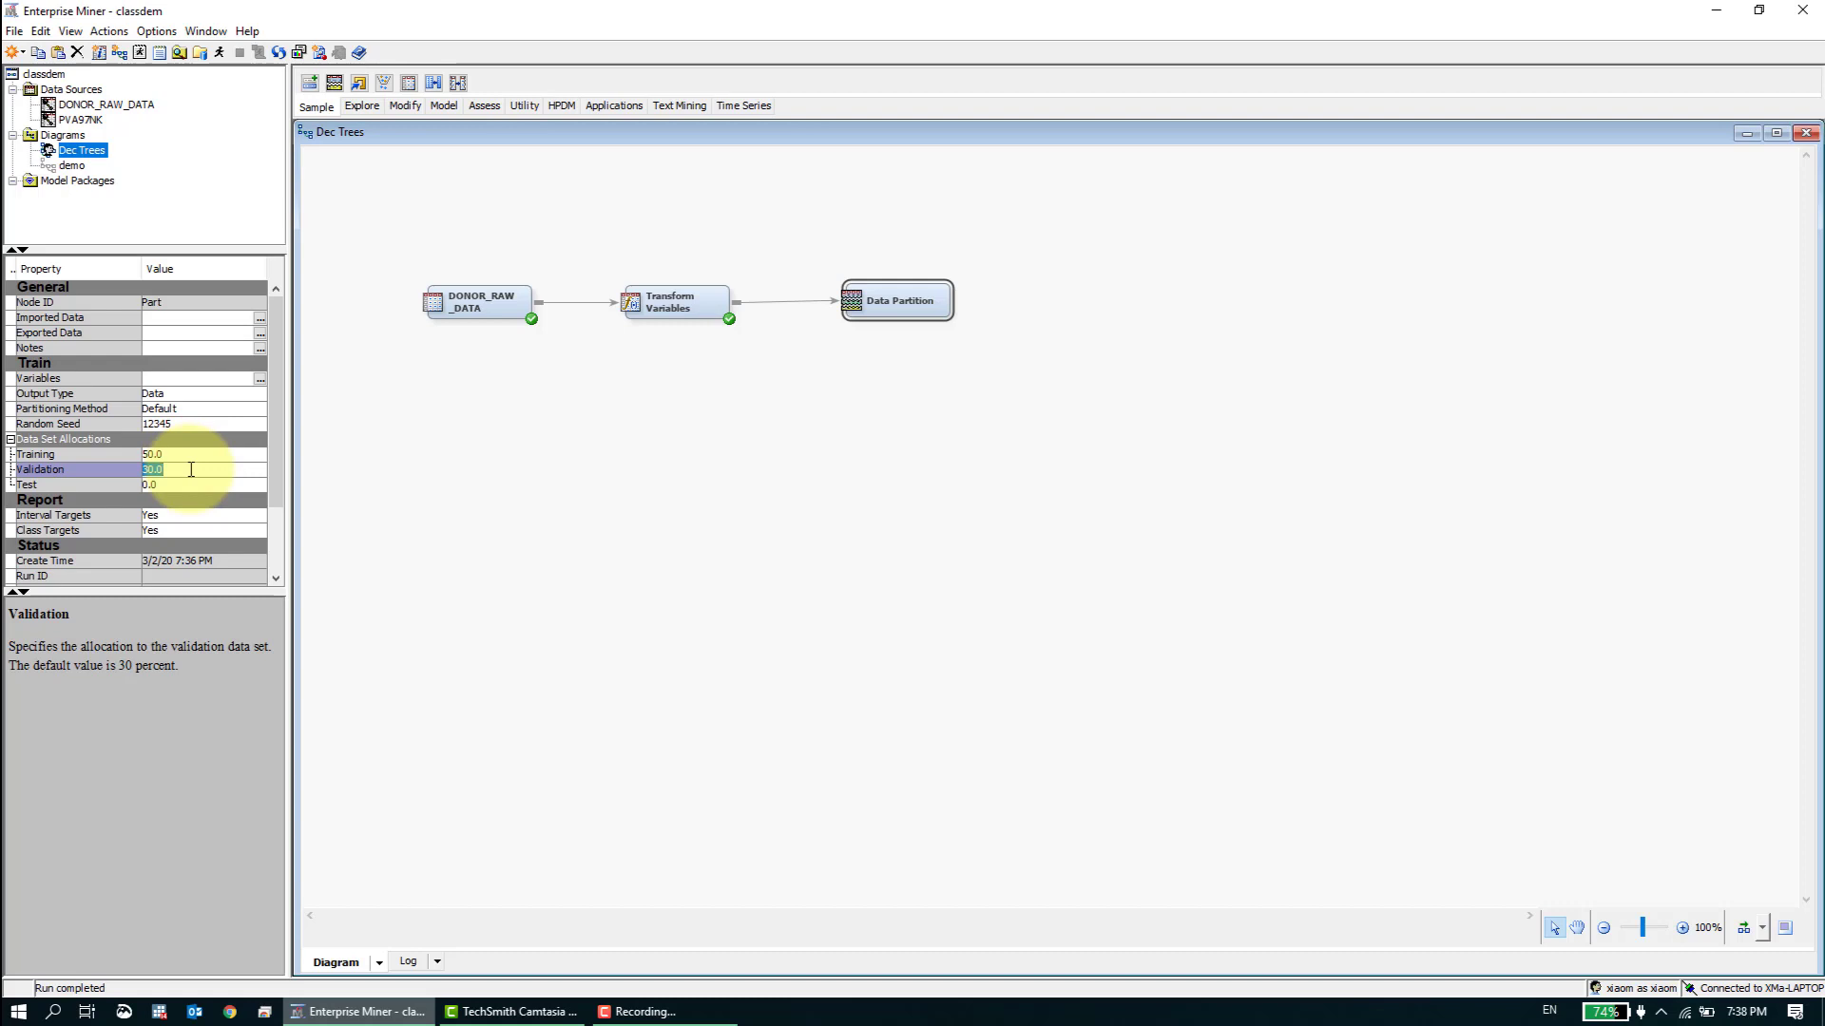
{"action": "type", "text": "50"}
{"action": "key", "text": "Return"}
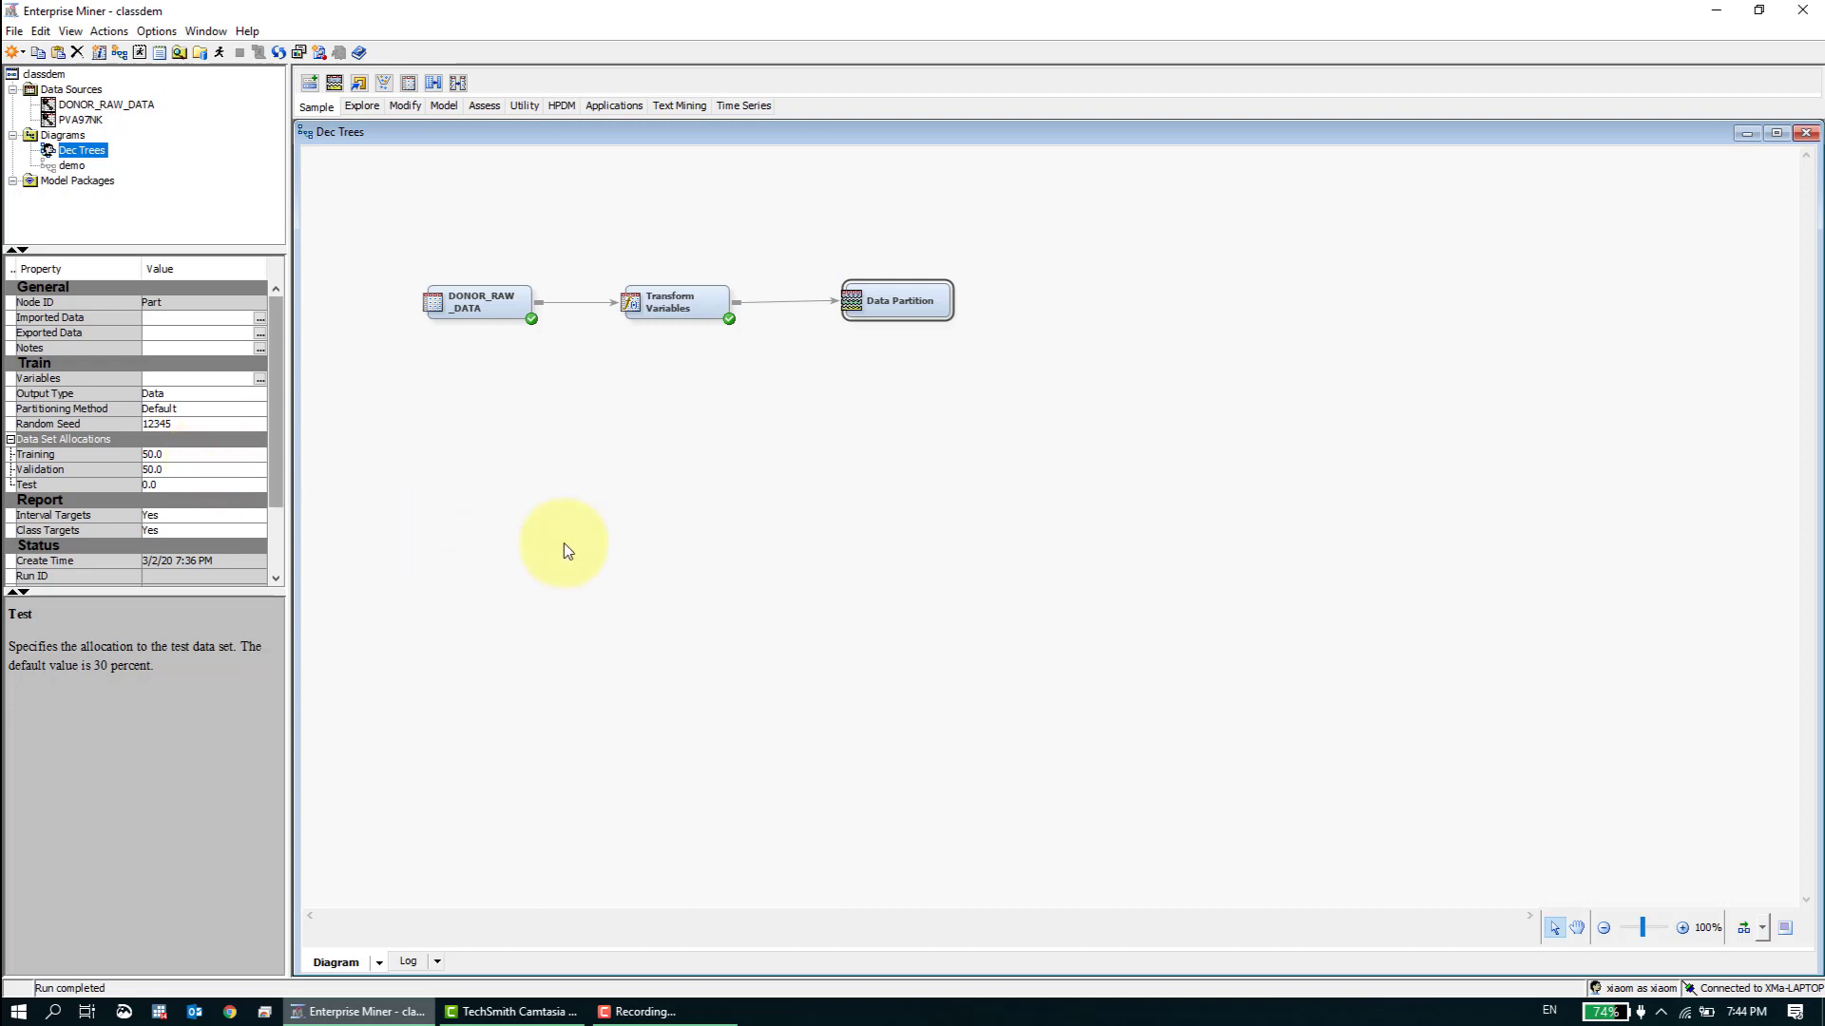
- Straighten the Data Partition node in line with the other nodes and run the path through it
{"action": "left_click_drag", "start_coordinate": [923, 309], "coordinate": [917, 312]}
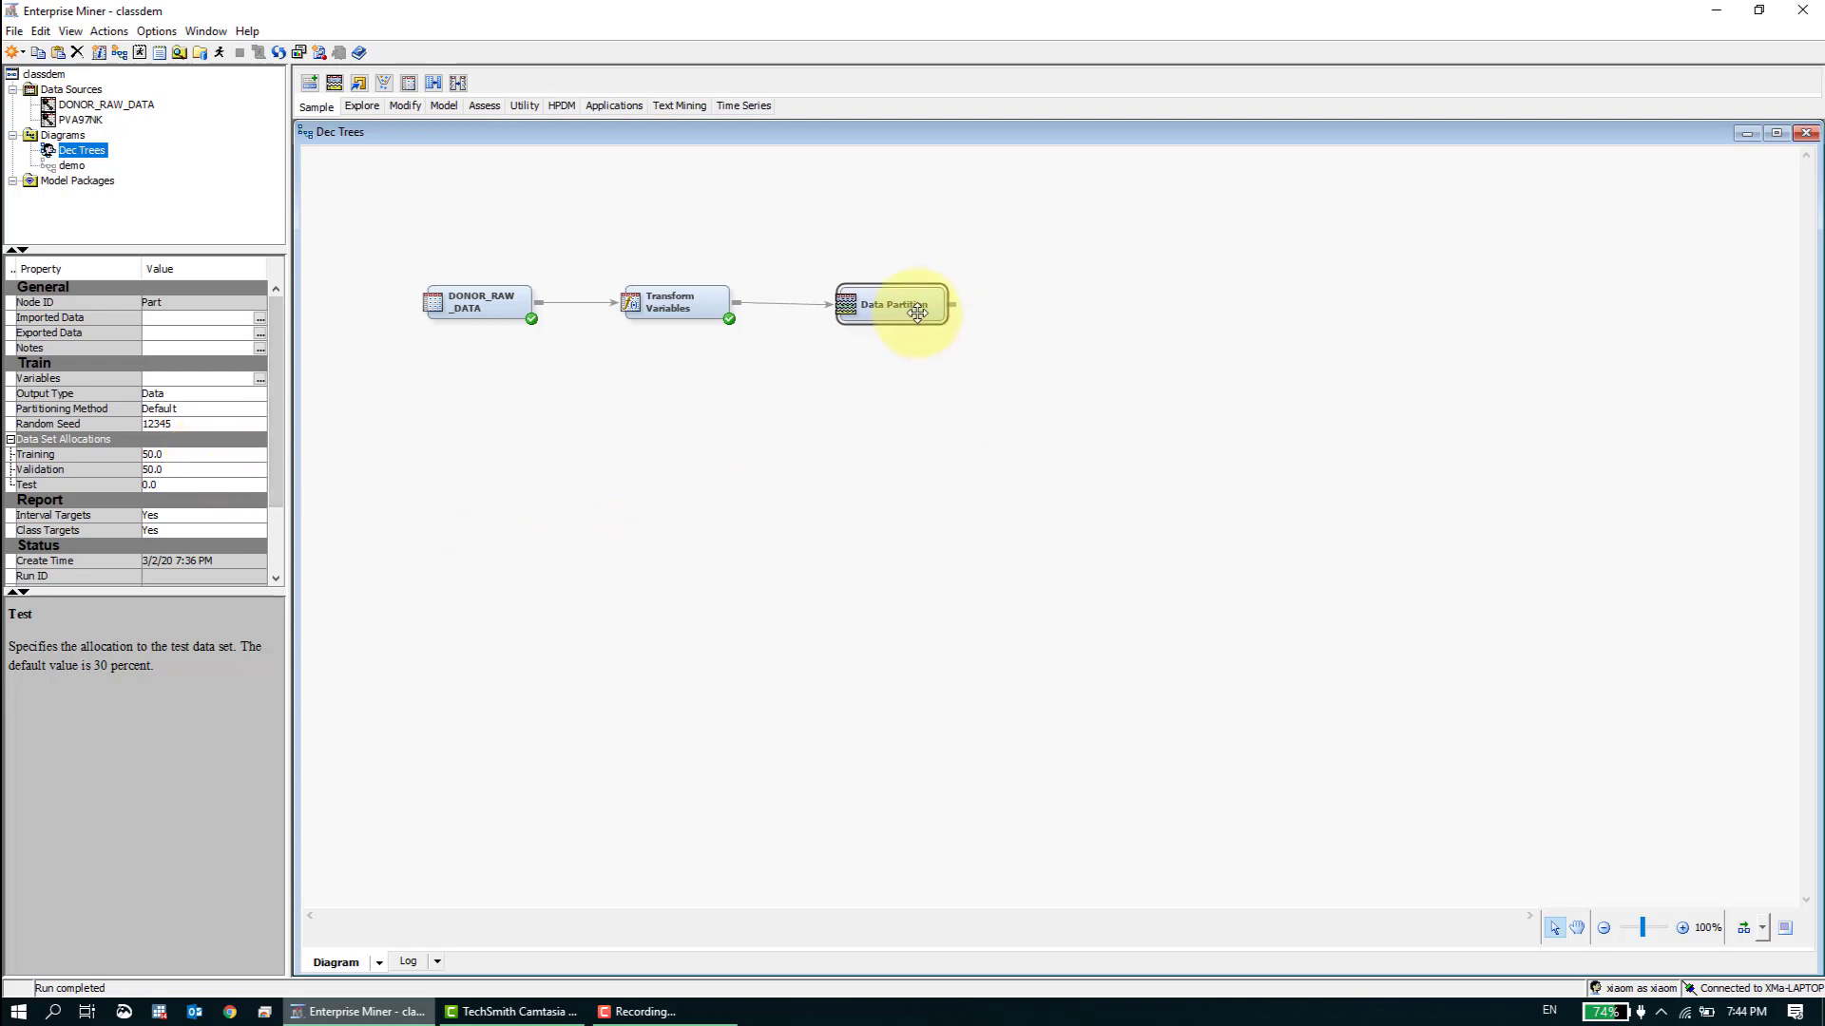
{"action": "right_click", "coordinate": [916, 308]}
{"action": "left_click", "coordinate": [893, 372]}
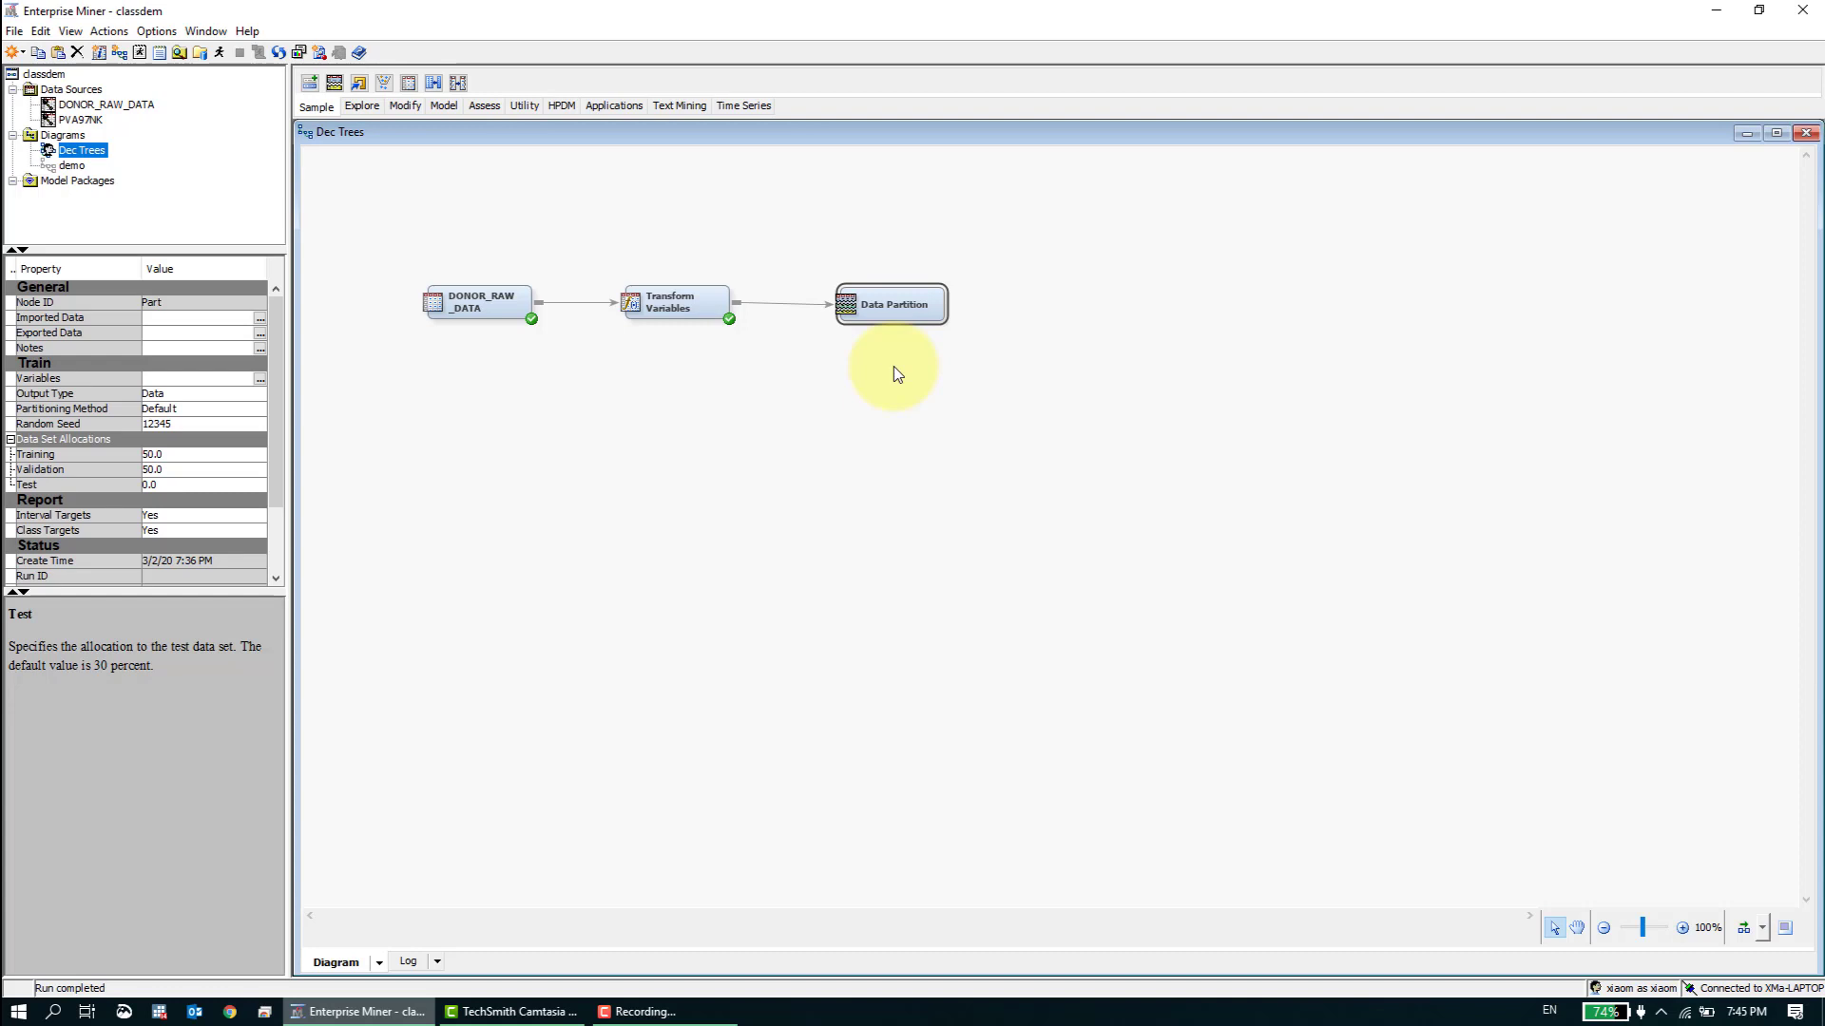
{"action": "left_click", "coordinate": [870, 369]}
{"action": "left_click", "coordinate": [893, 302]}
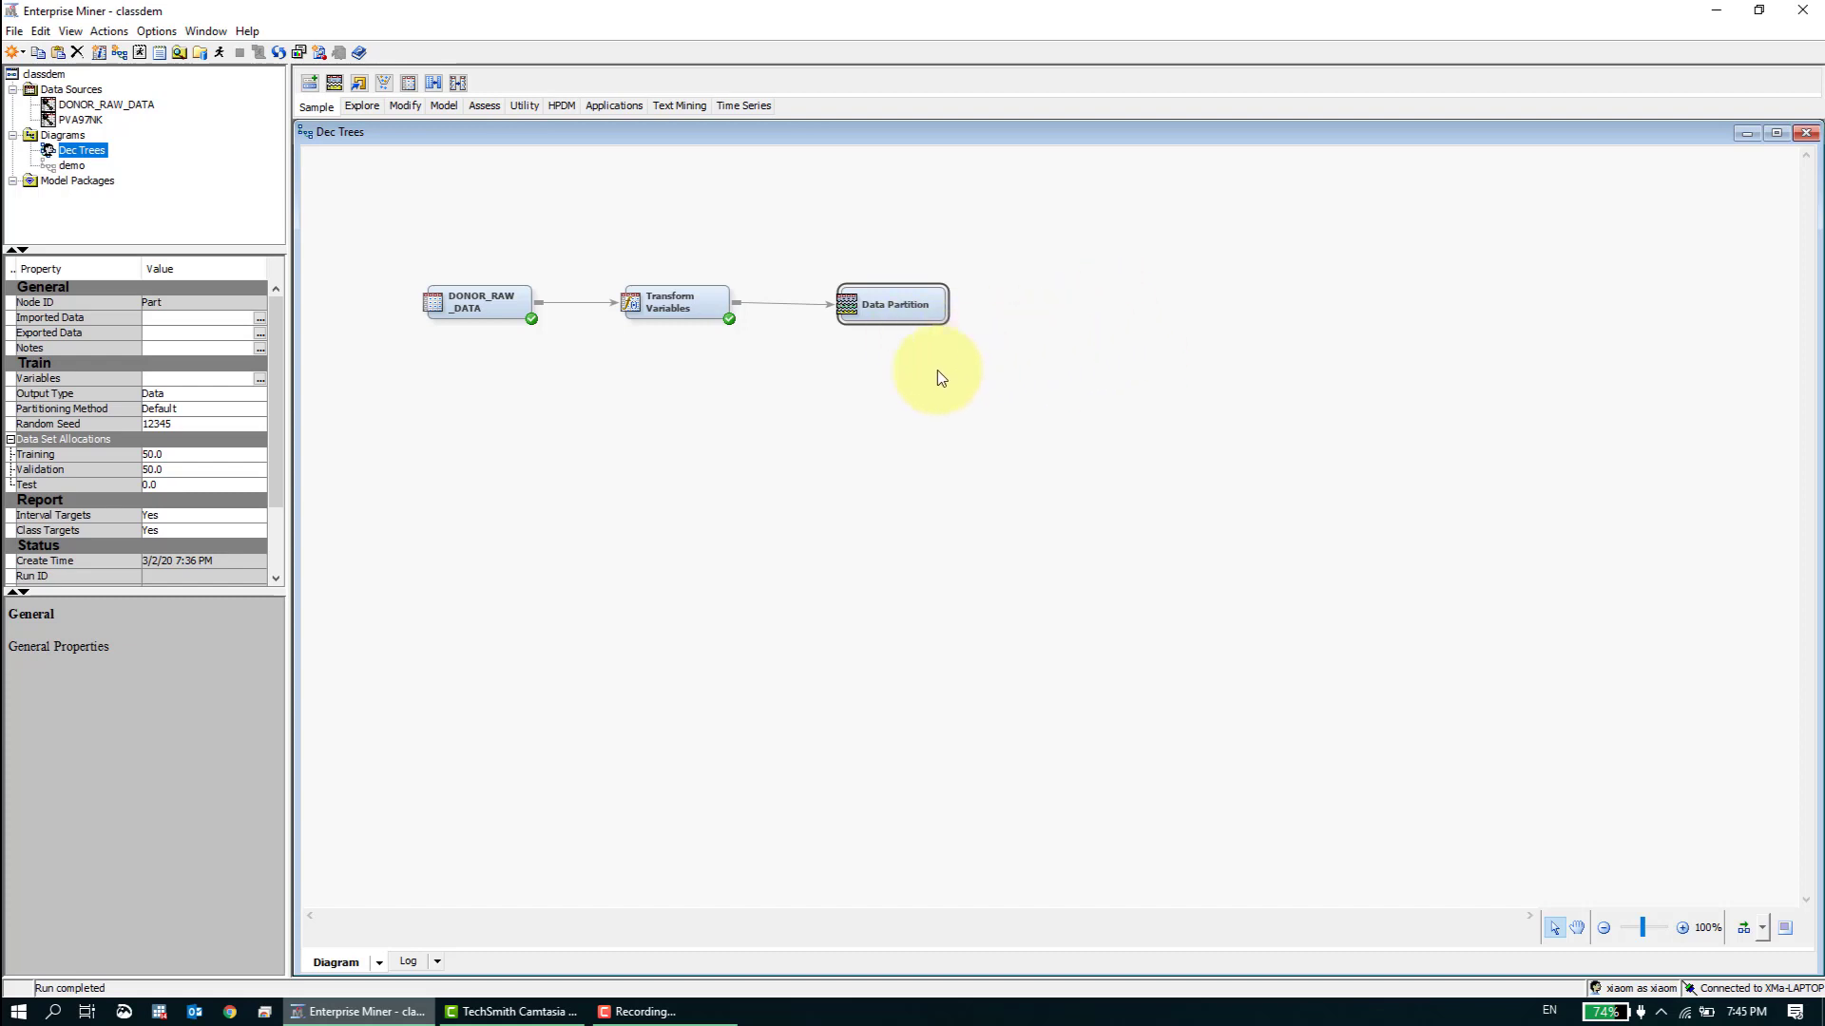
{"action": "right_click", "coordinate": [884, 306]}
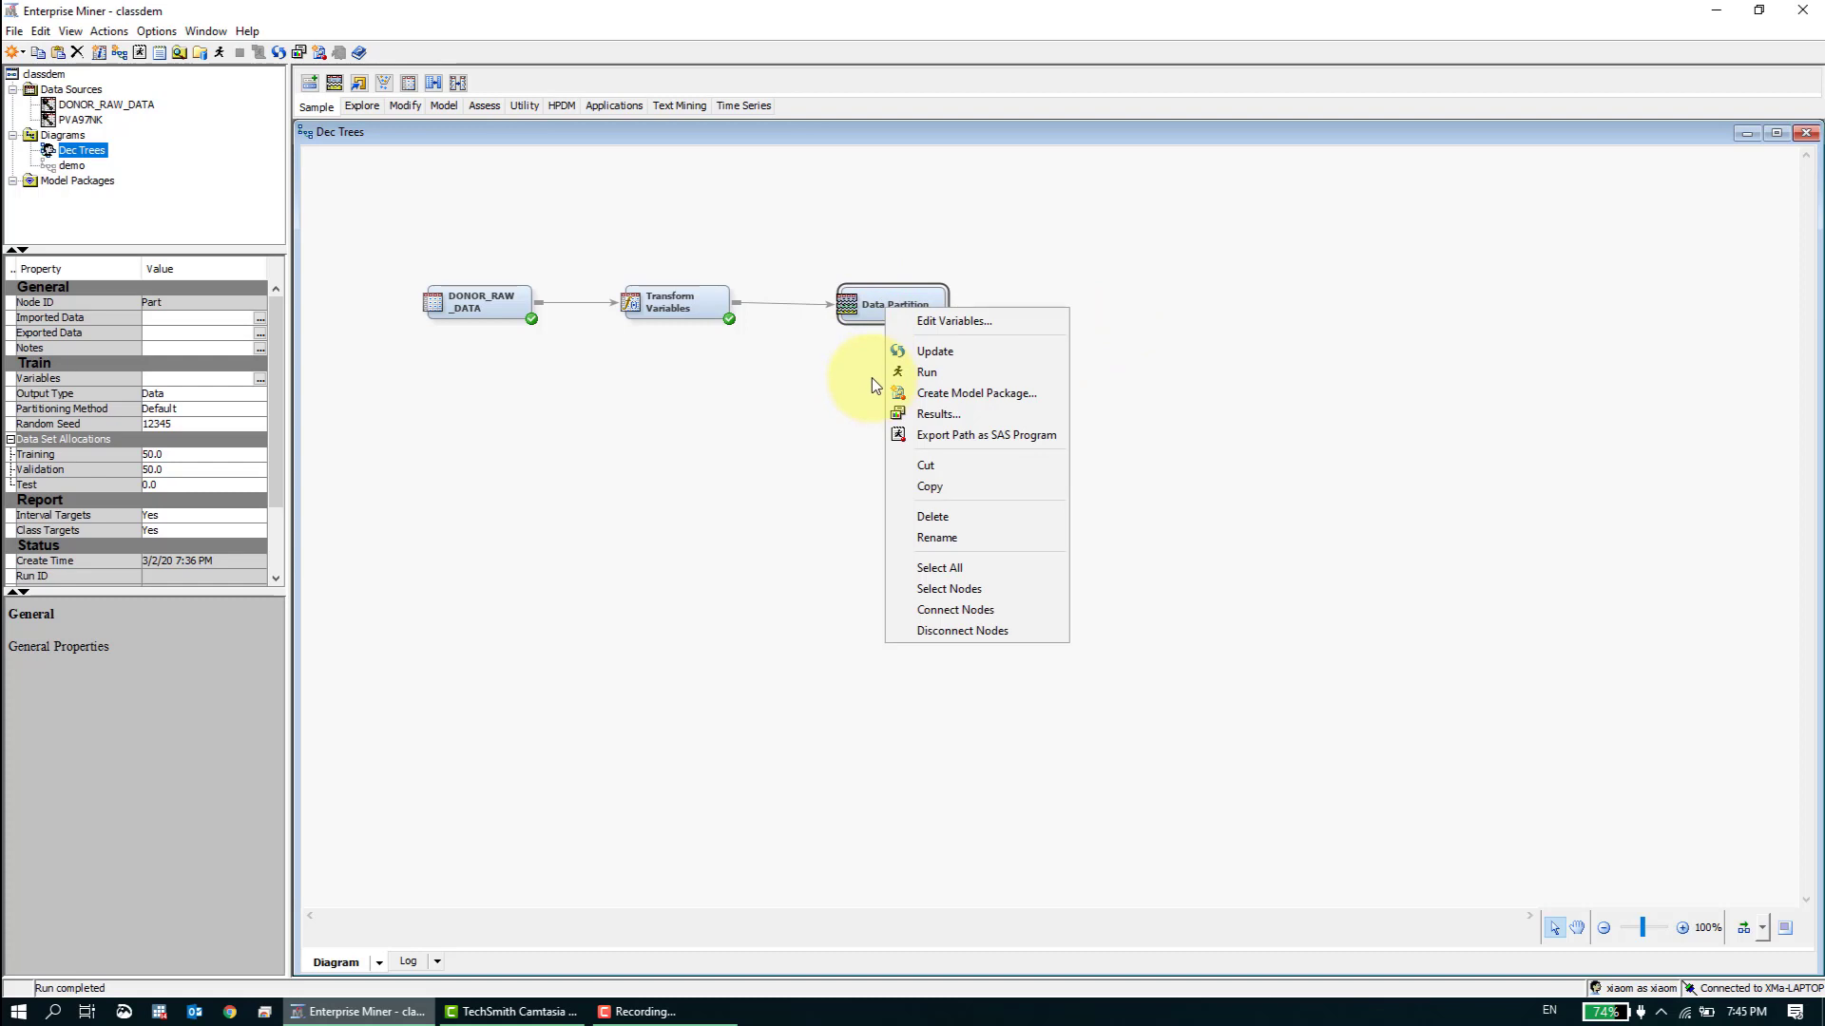
{"action": "left_click", "coordinate": [905, 370]}
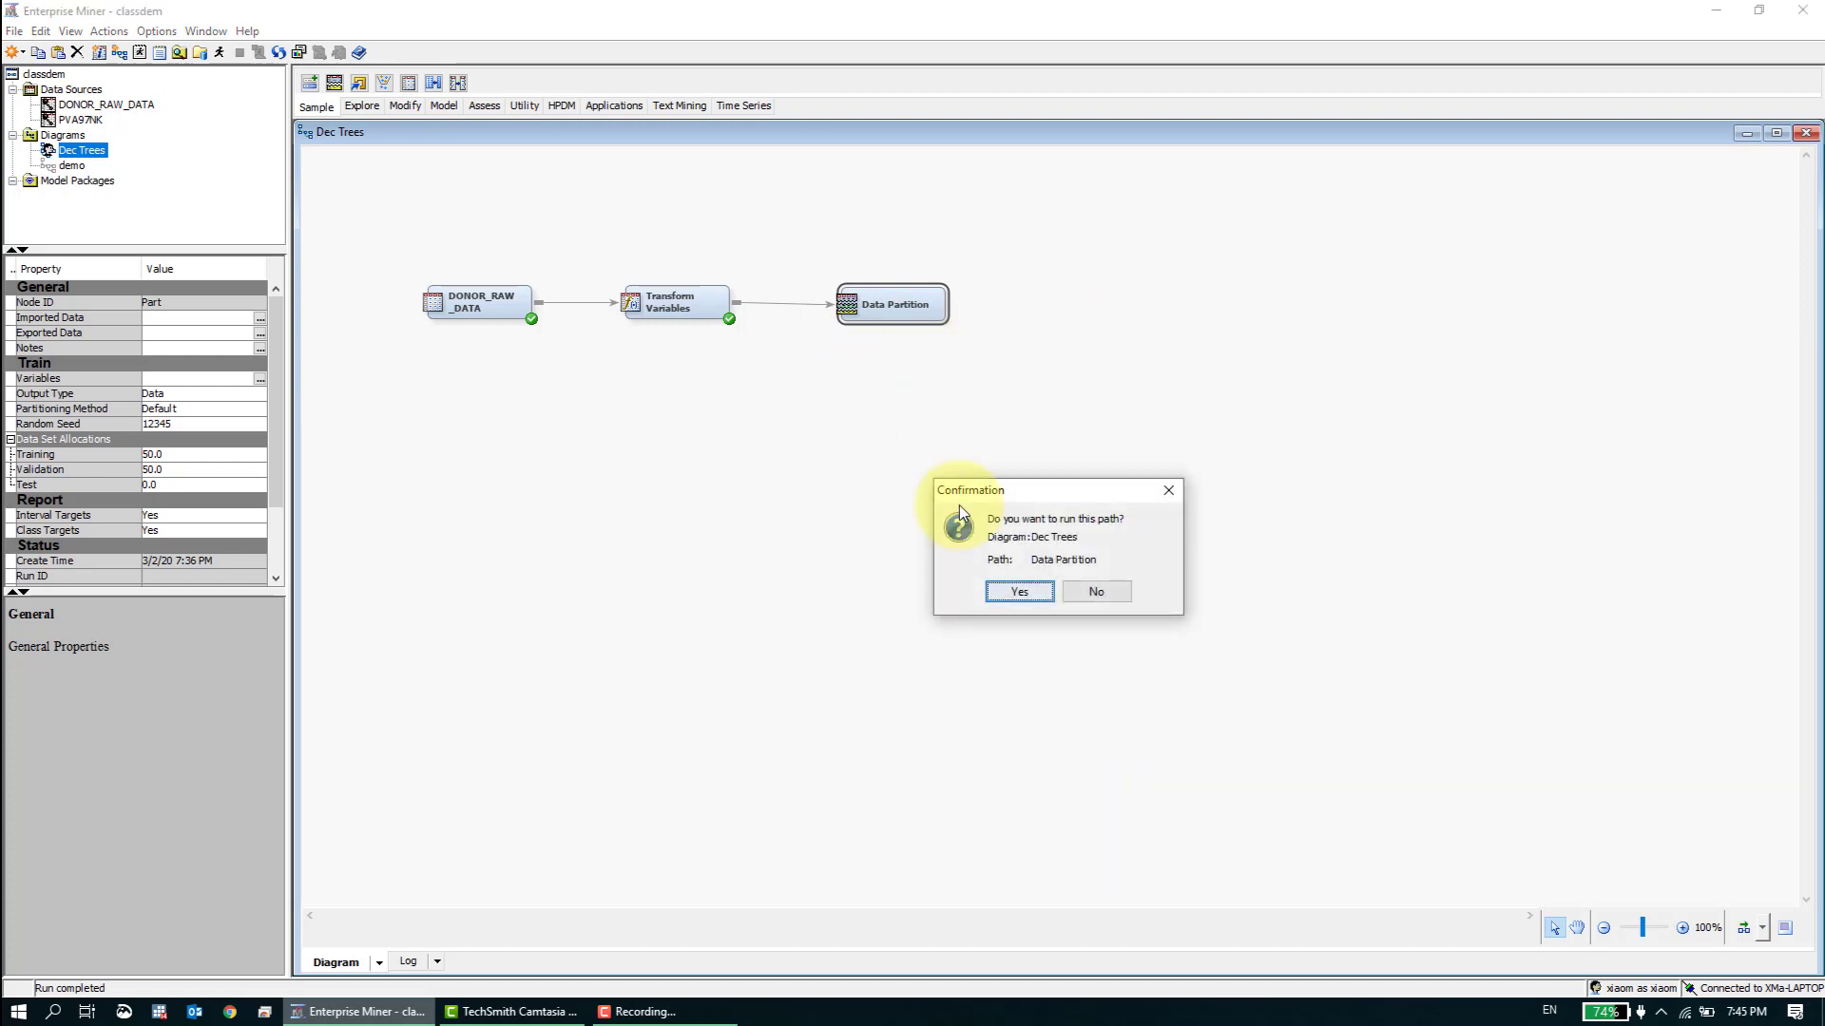
{"action": "left_click", "coordinate": [1032, 607]}
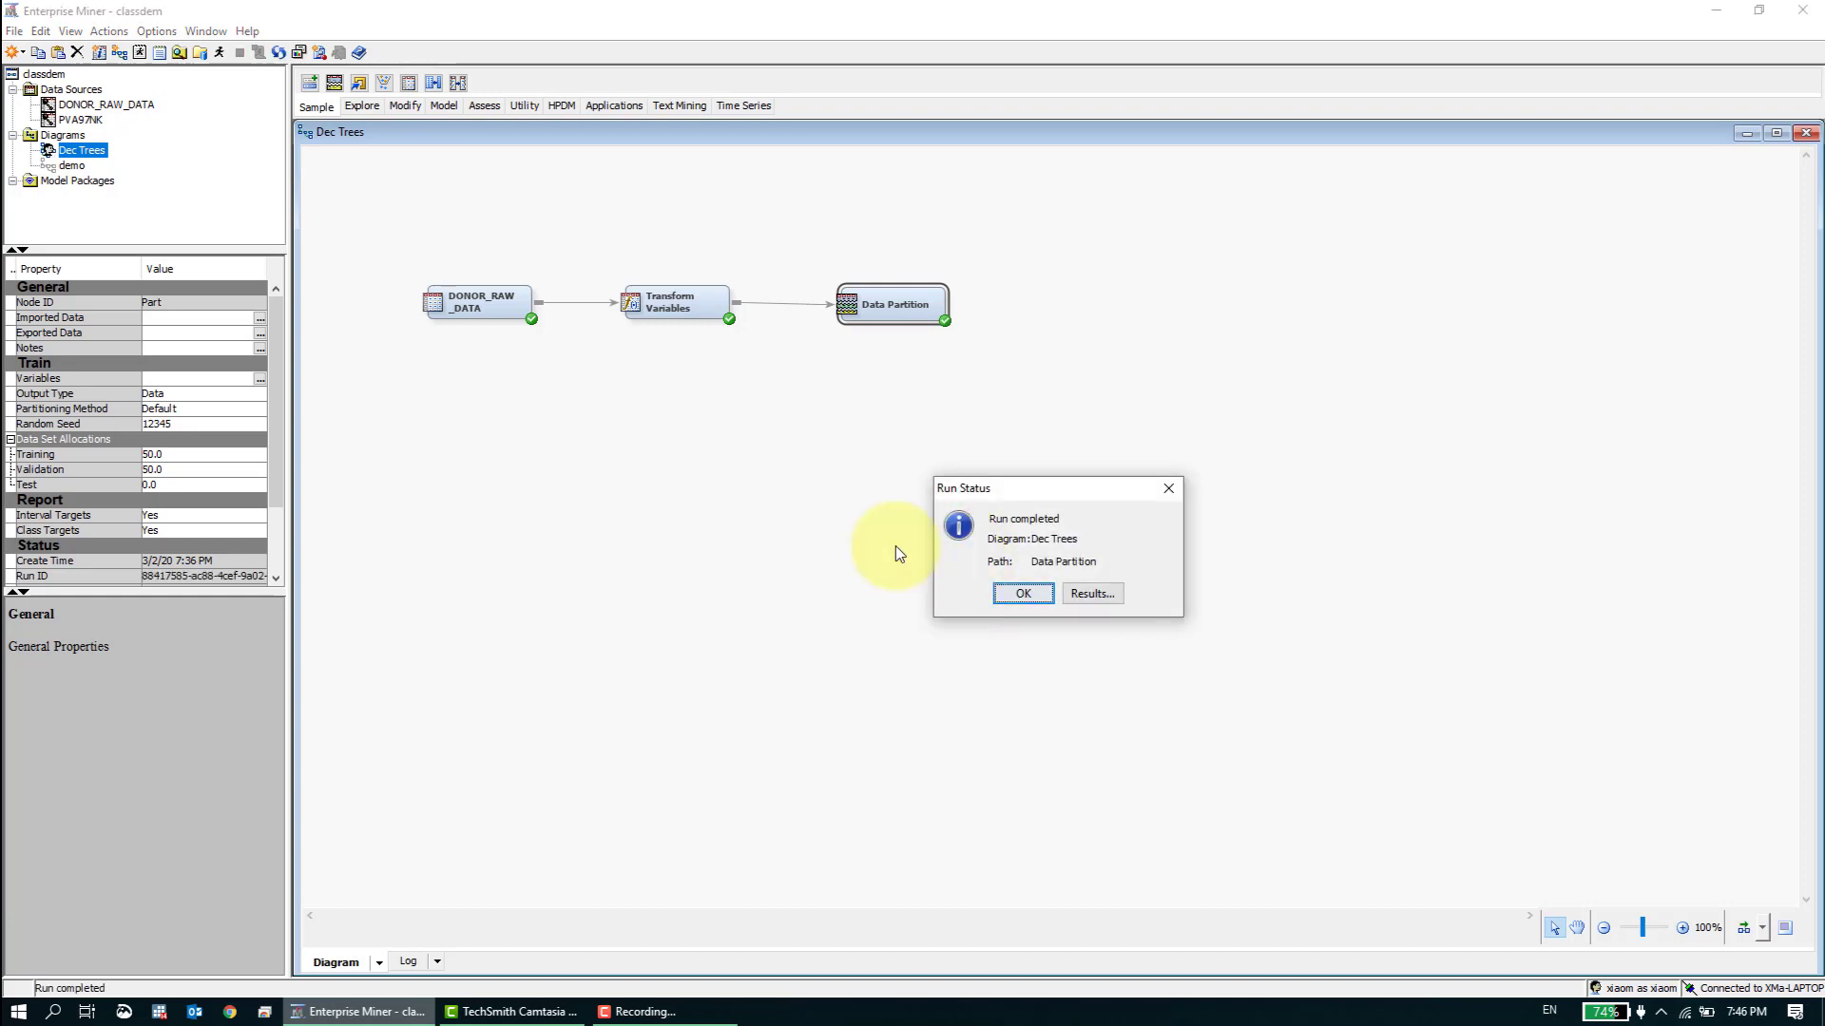
- Open the Data Partition results, examine the partition summary and the TARGET_B statistics per data set, and close them
{"action": "left_click", "coordinate": [1074, 597]}
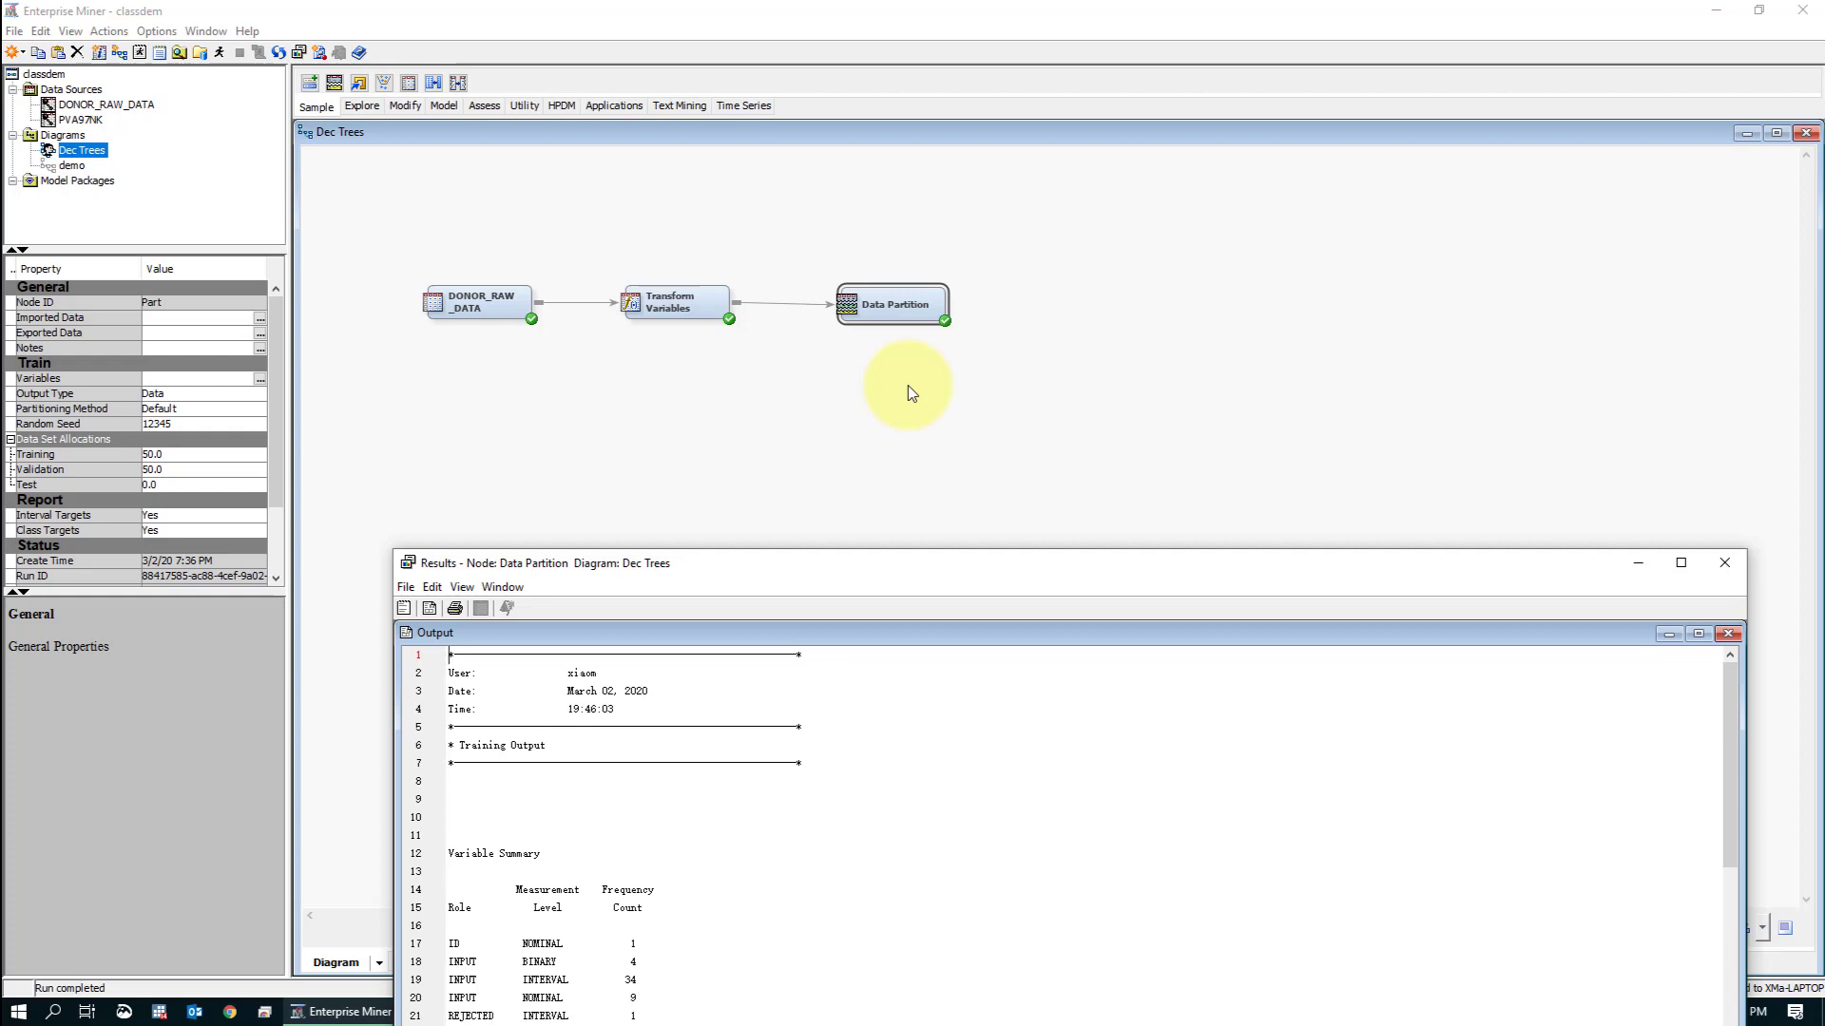
{"action": "left_click_drag", "start_coordinate": [1119, 556], "coordinate": [1169, 105]}
{"action": "double_click", "coordinate": [1214, 90]}
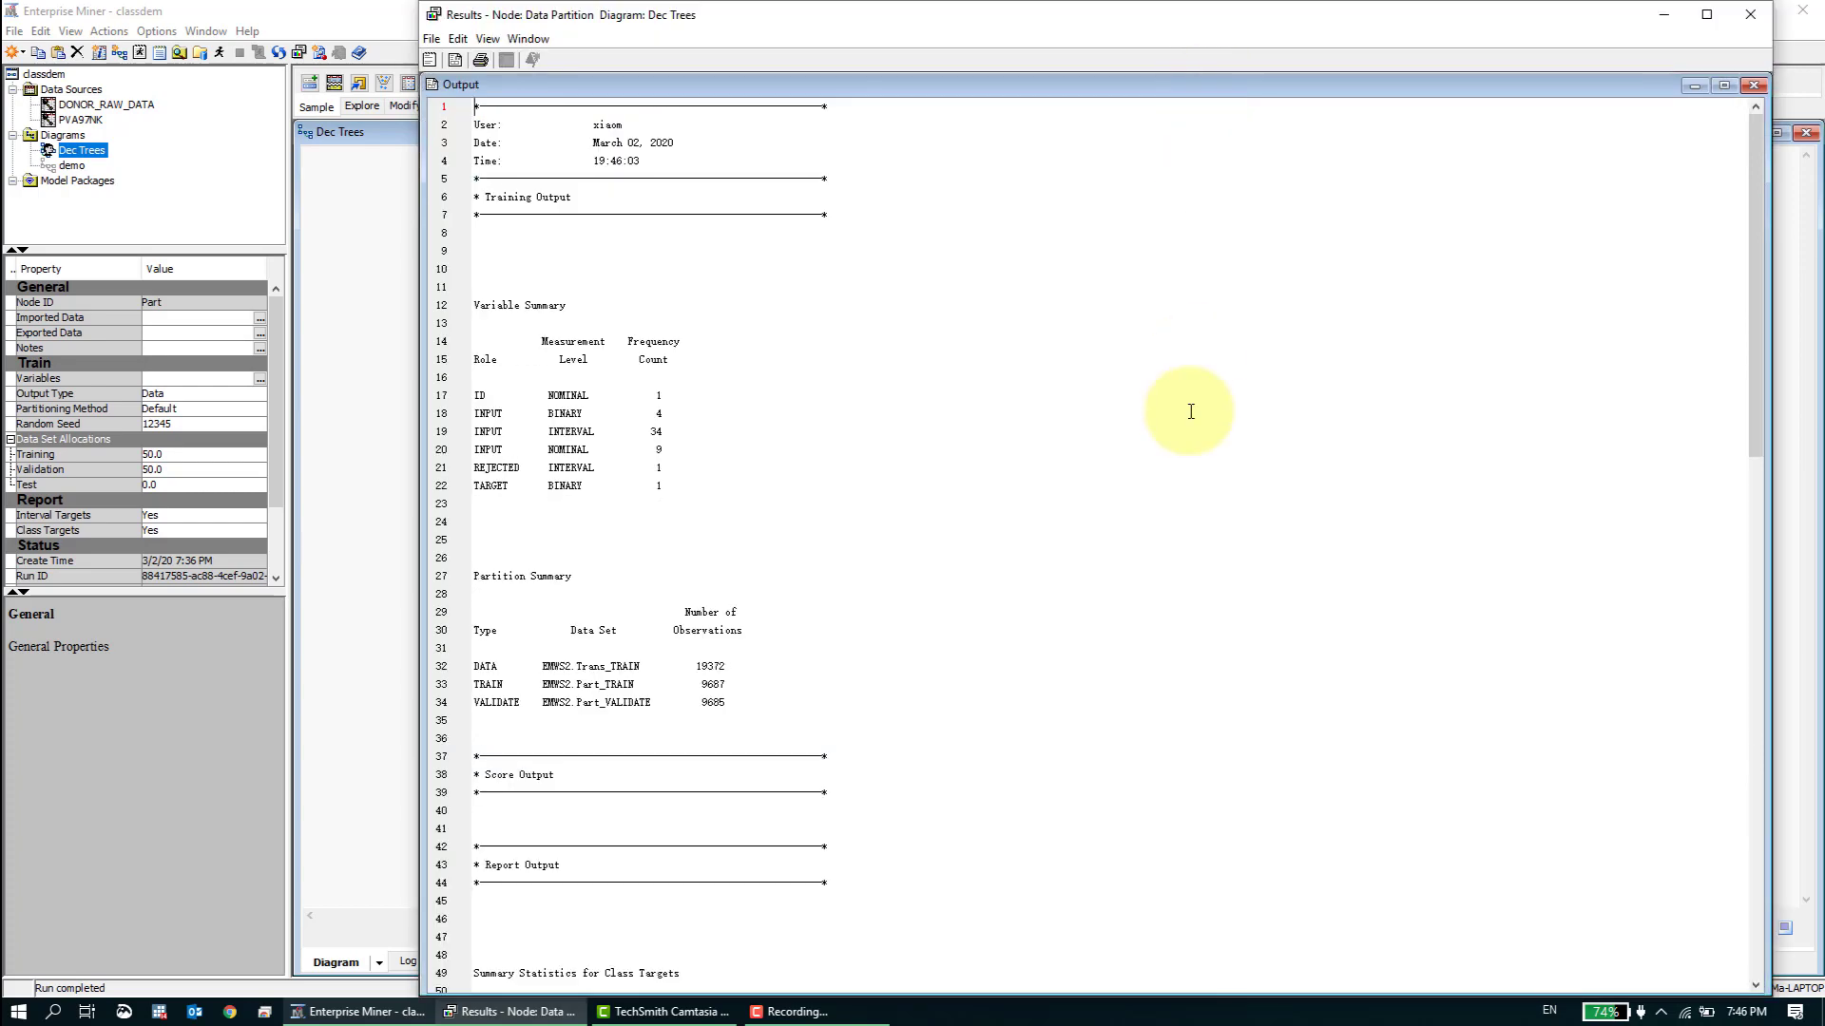
{"action": "scroll", "coordinate": [982, 652], "scroll_direction": "down", "scroll_amount": 12}
{"action": "scroll", "coordinate": [984, 663], "scroll_direction": "down", "scroll_amount": 2}
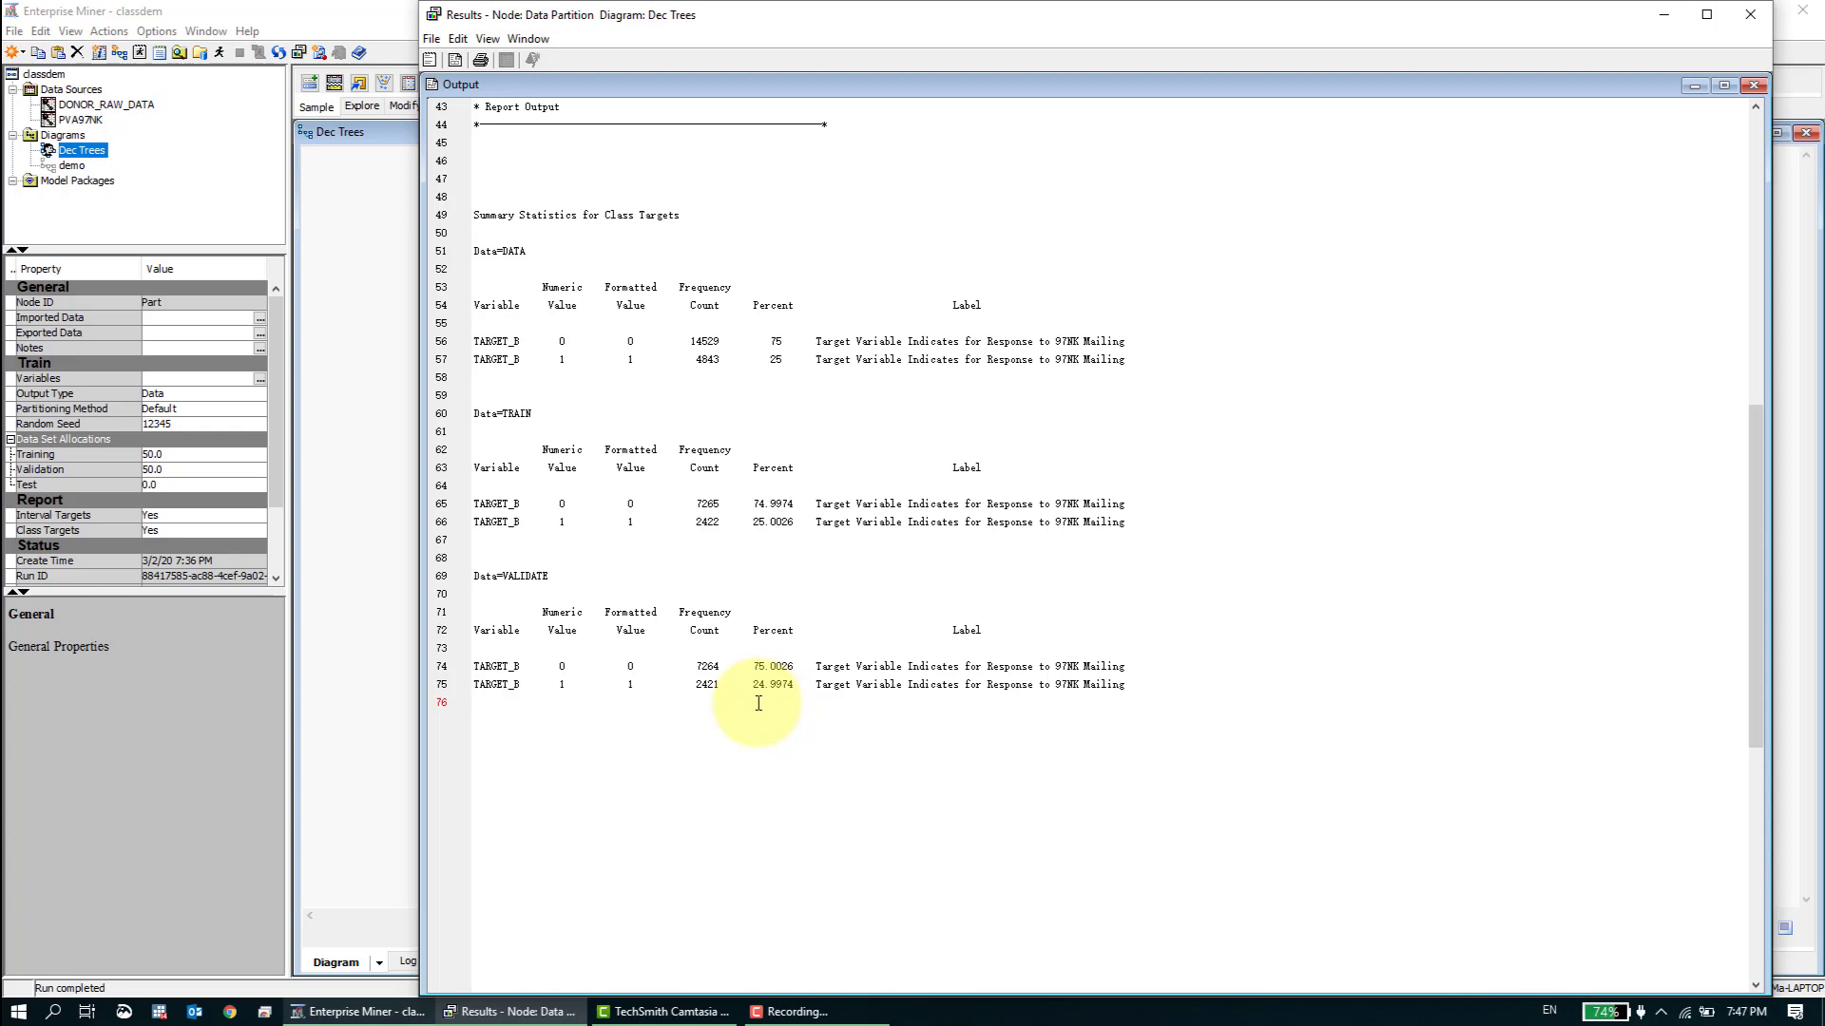
{"action": "left_click_drag", "start_coordinate": [922, 687], "coordinate": [966, 689]}
{"action": "left_click", "coordinate": [989, 692]}
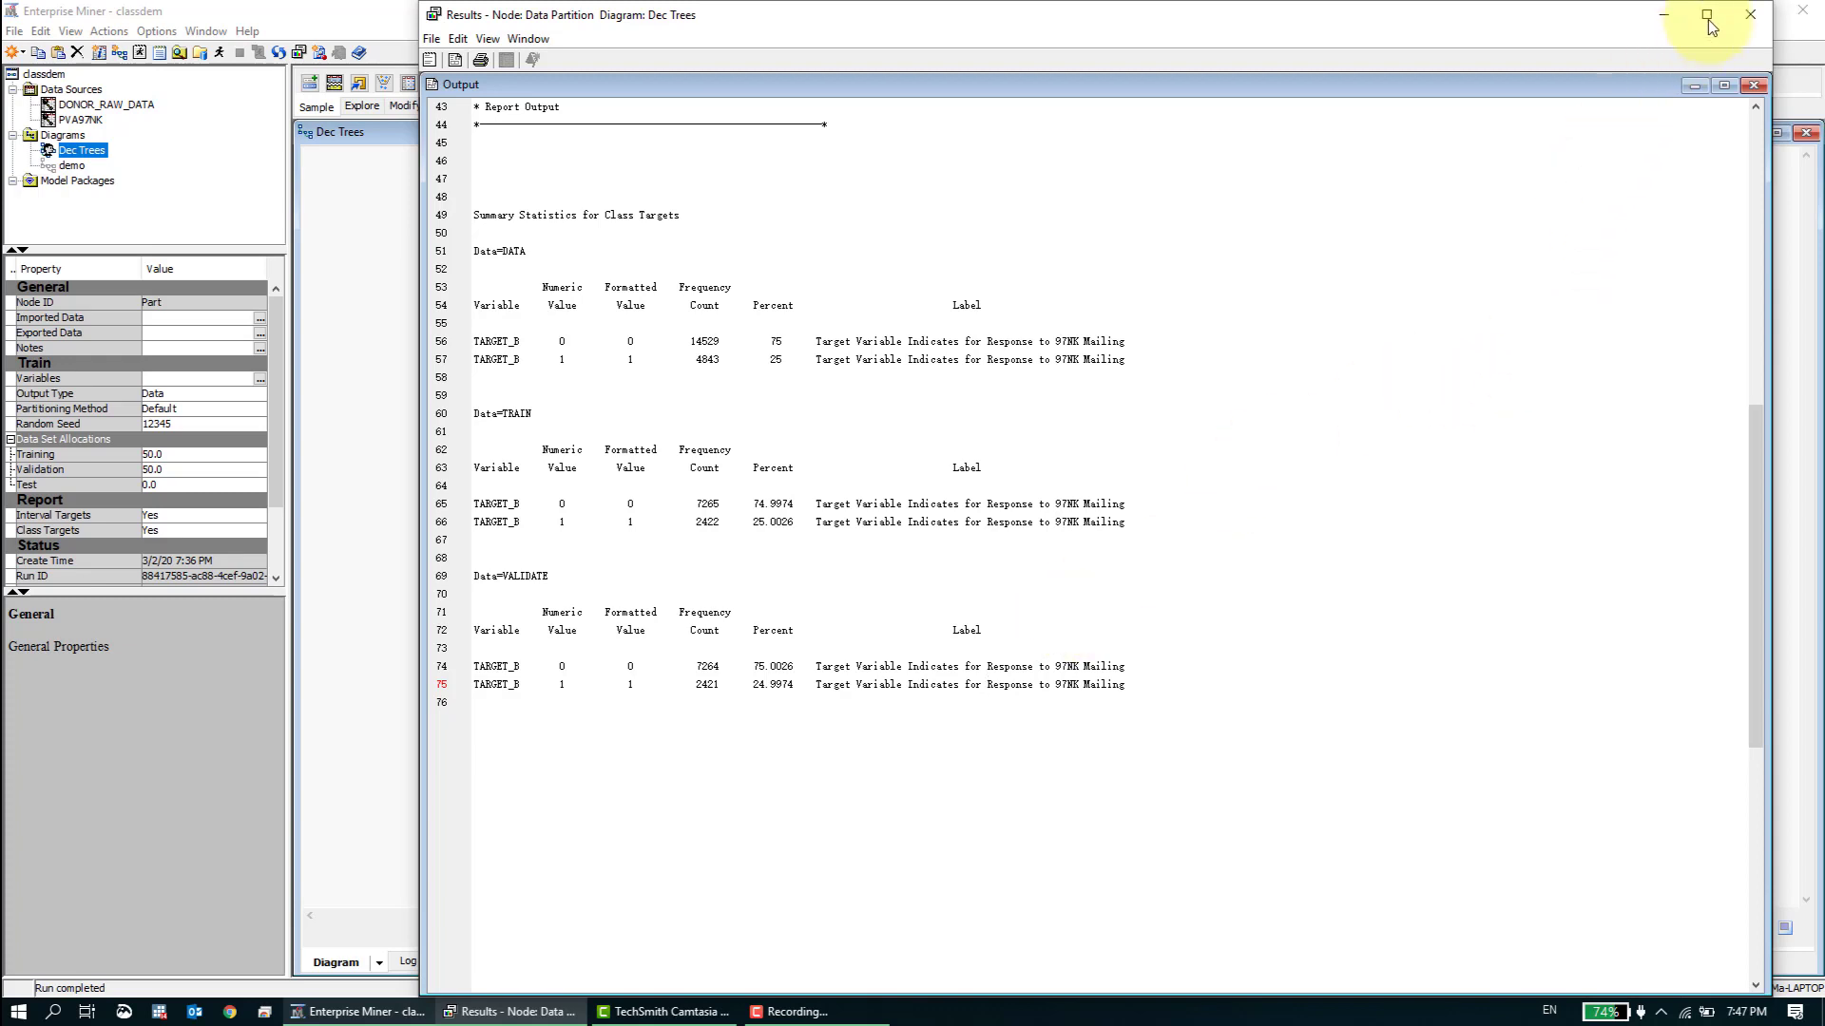
{"action": "left_click", "coordinate": [1746, 17]}
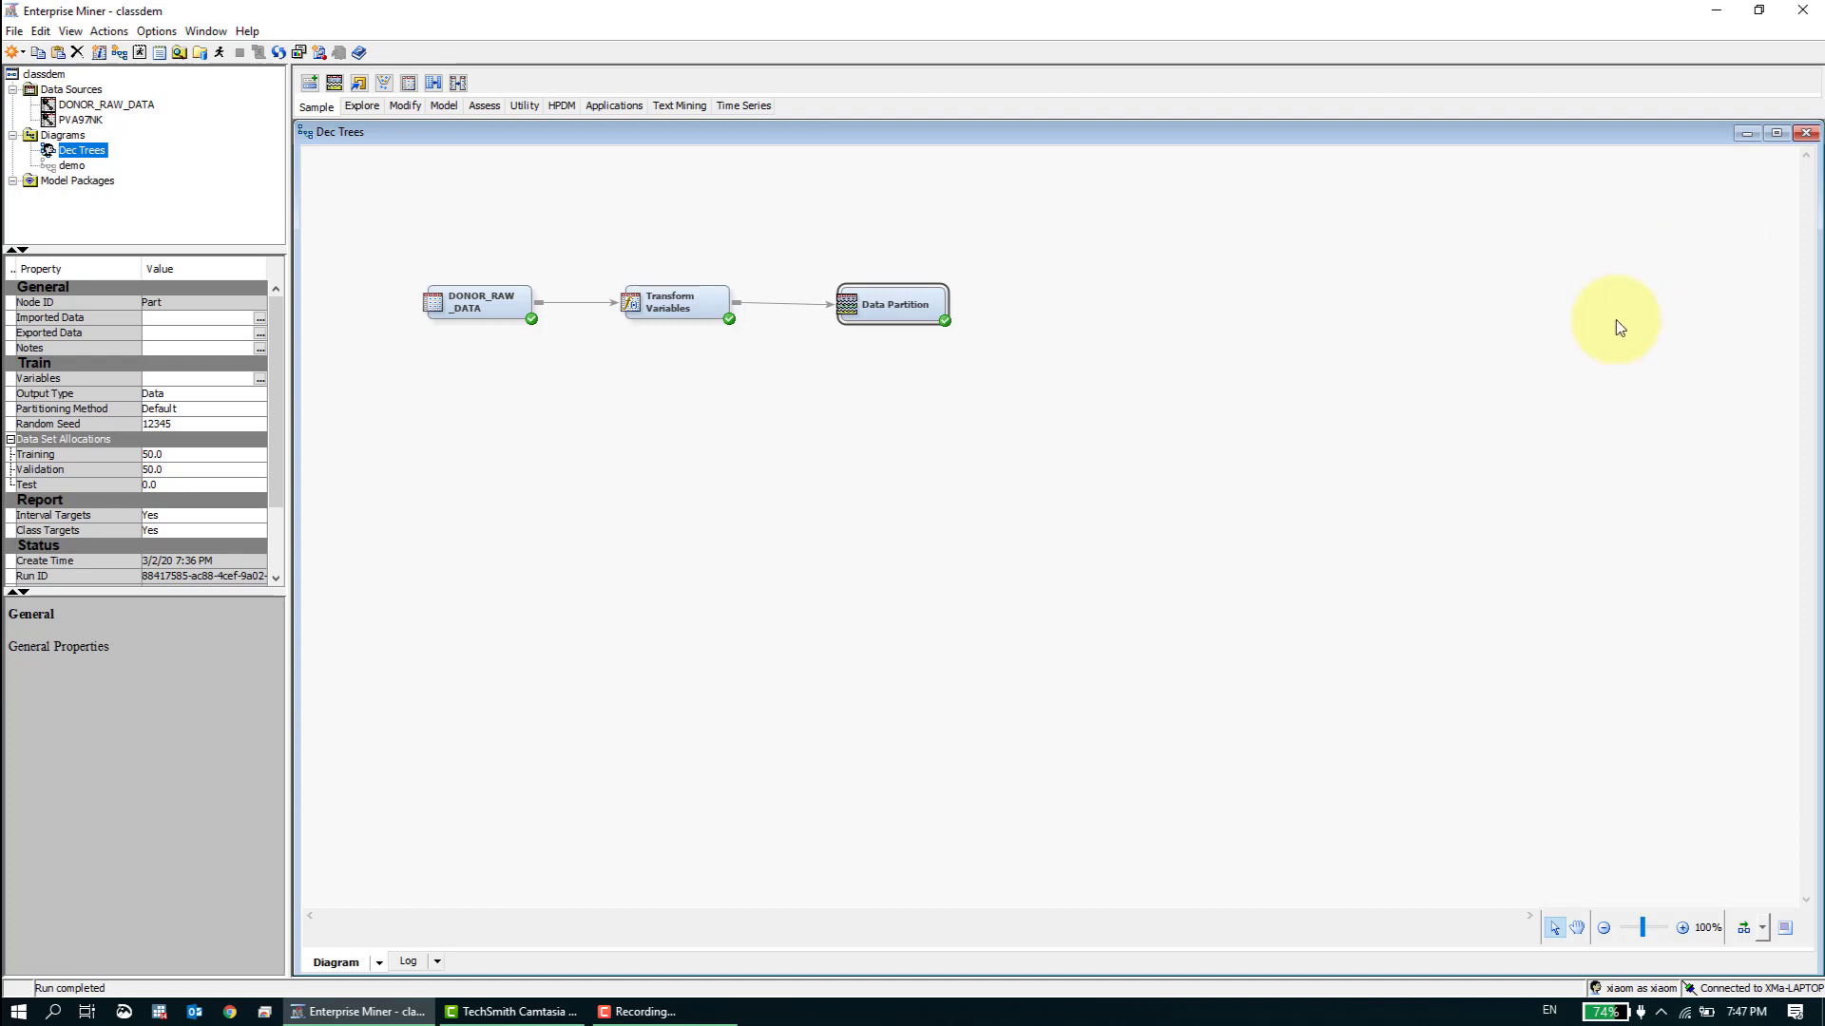
- Add a Decision Tree node after the Data Partition node and connect the two
{"action": "left_click", "coordinate": [1633, 291]}
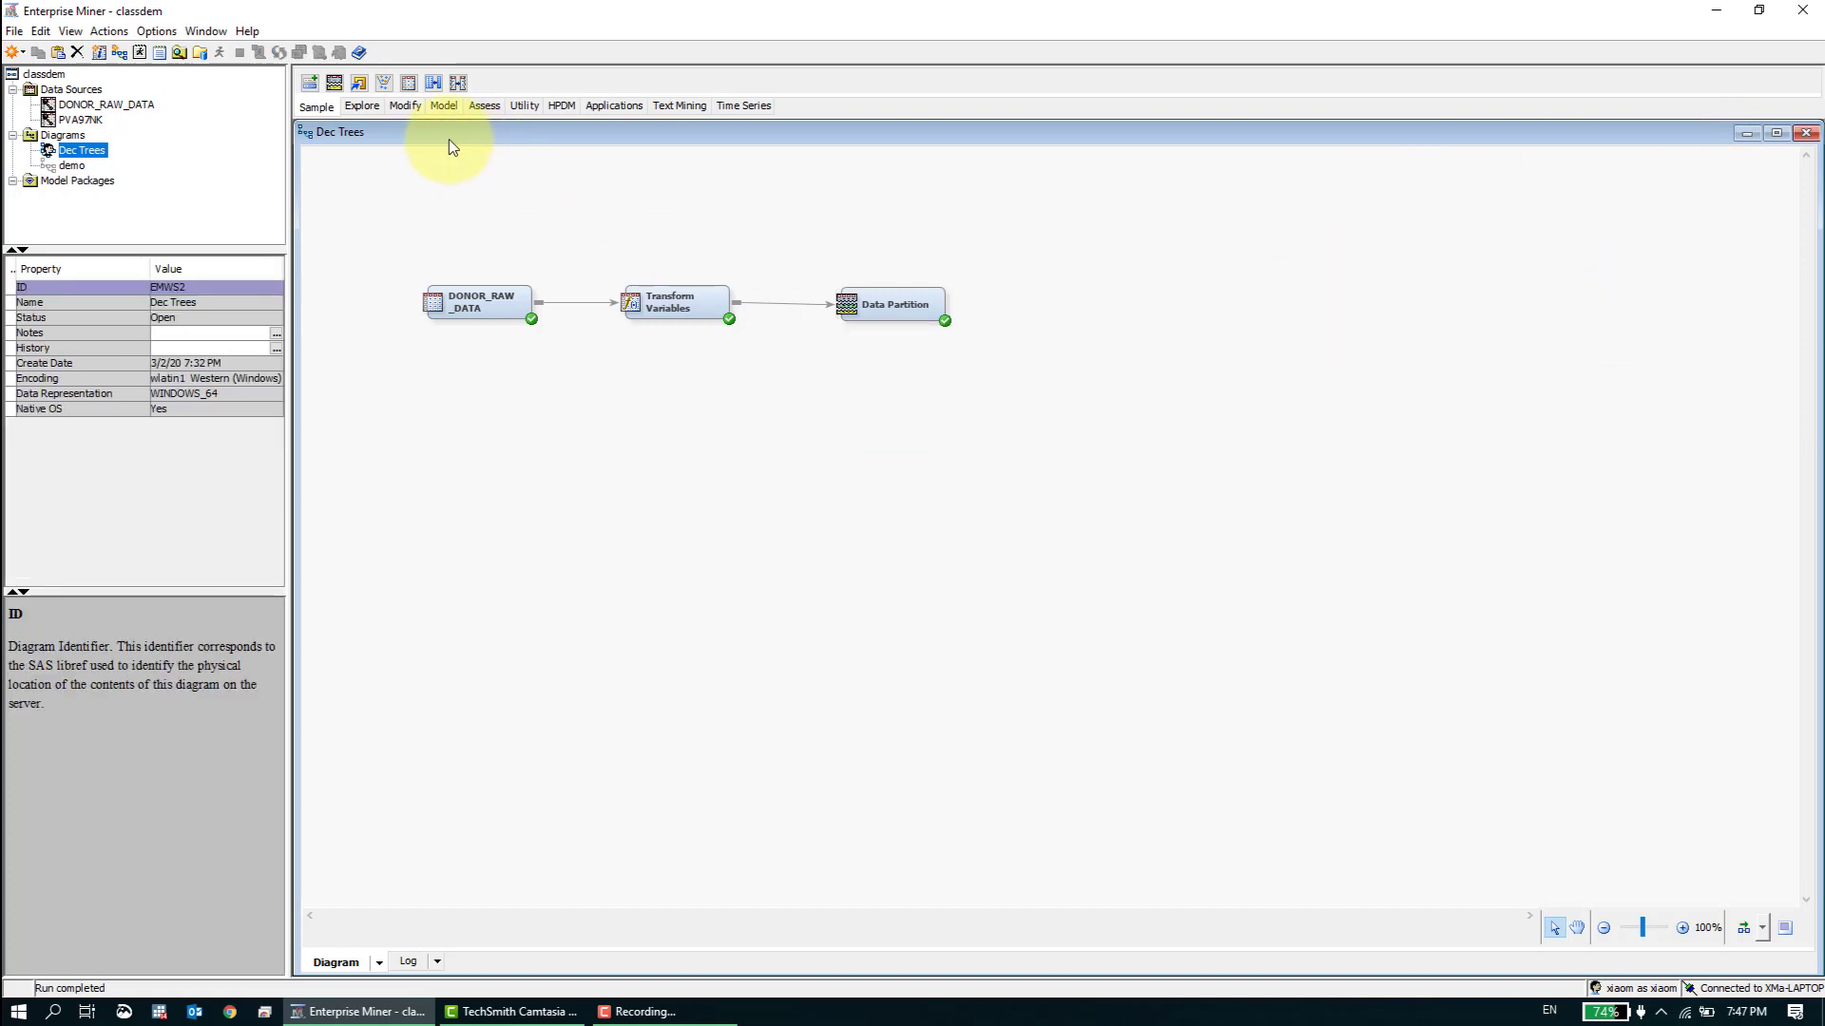
{"action": "left_click", "coordinate": [442, 108]}
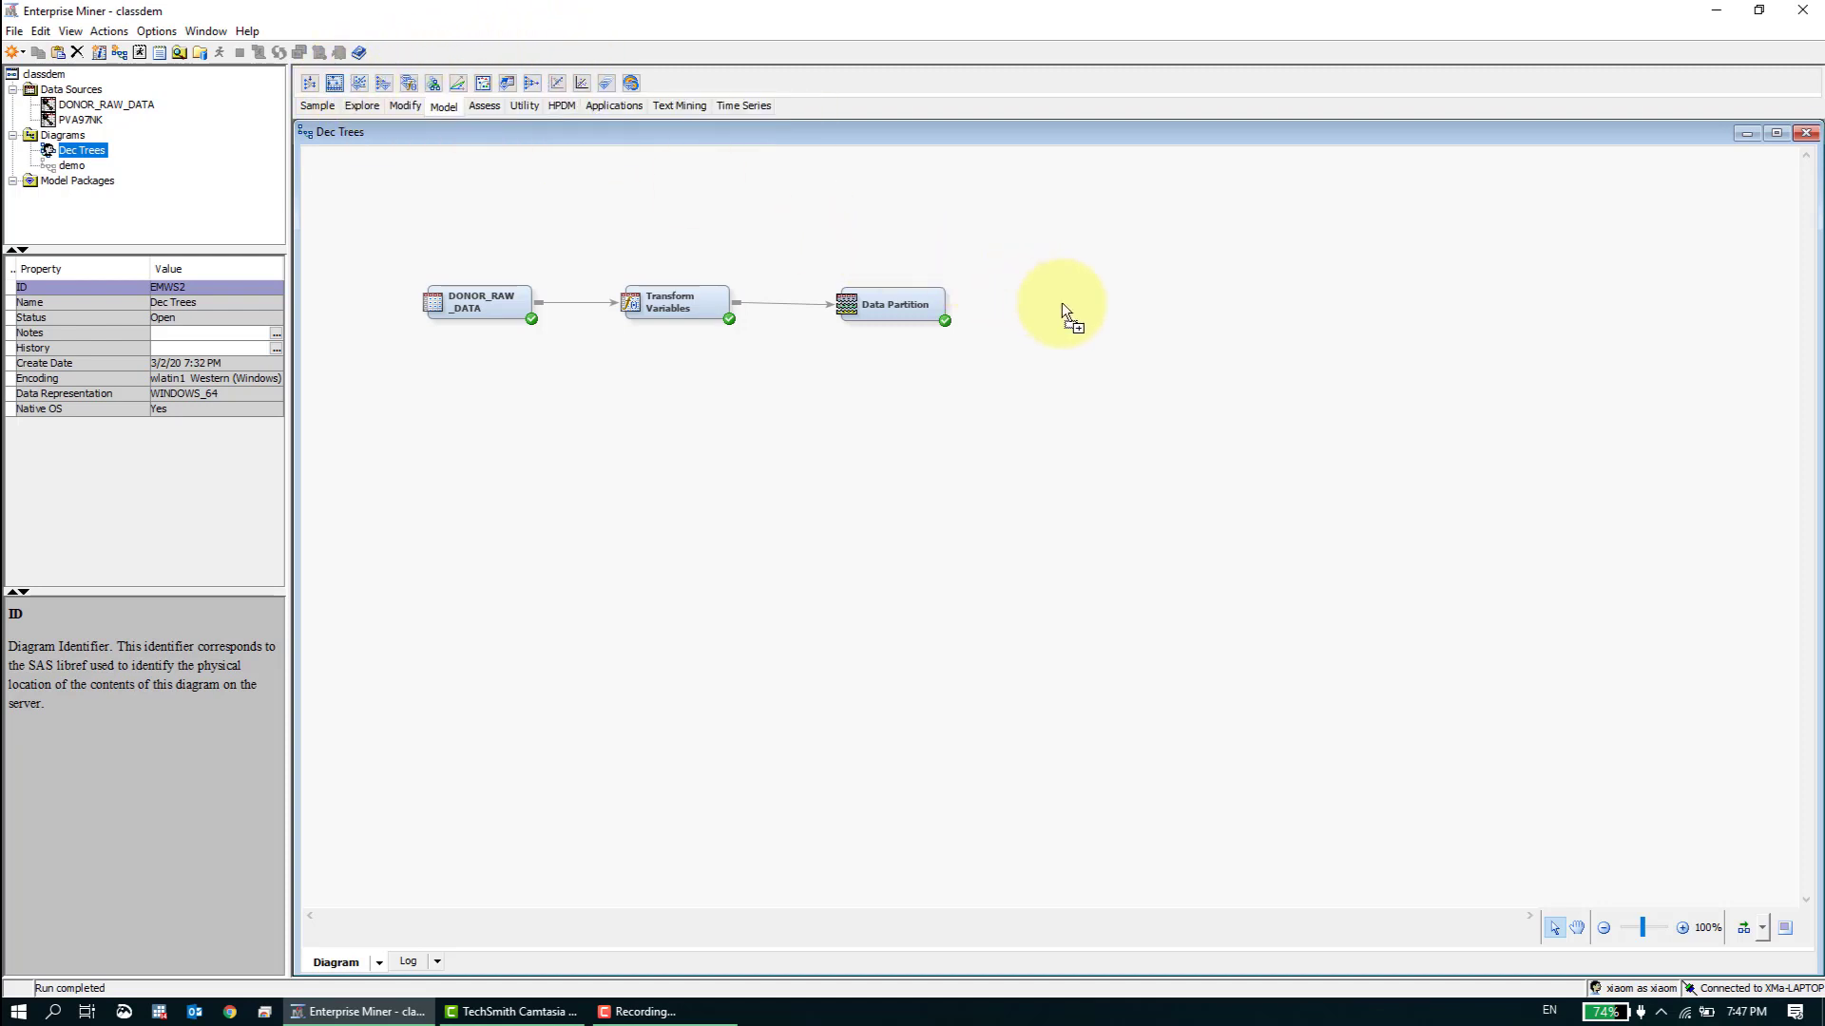
{"action": "left_click_drag", "start_coordinate": [1062, 304], "coordinate": [1066, 293]}
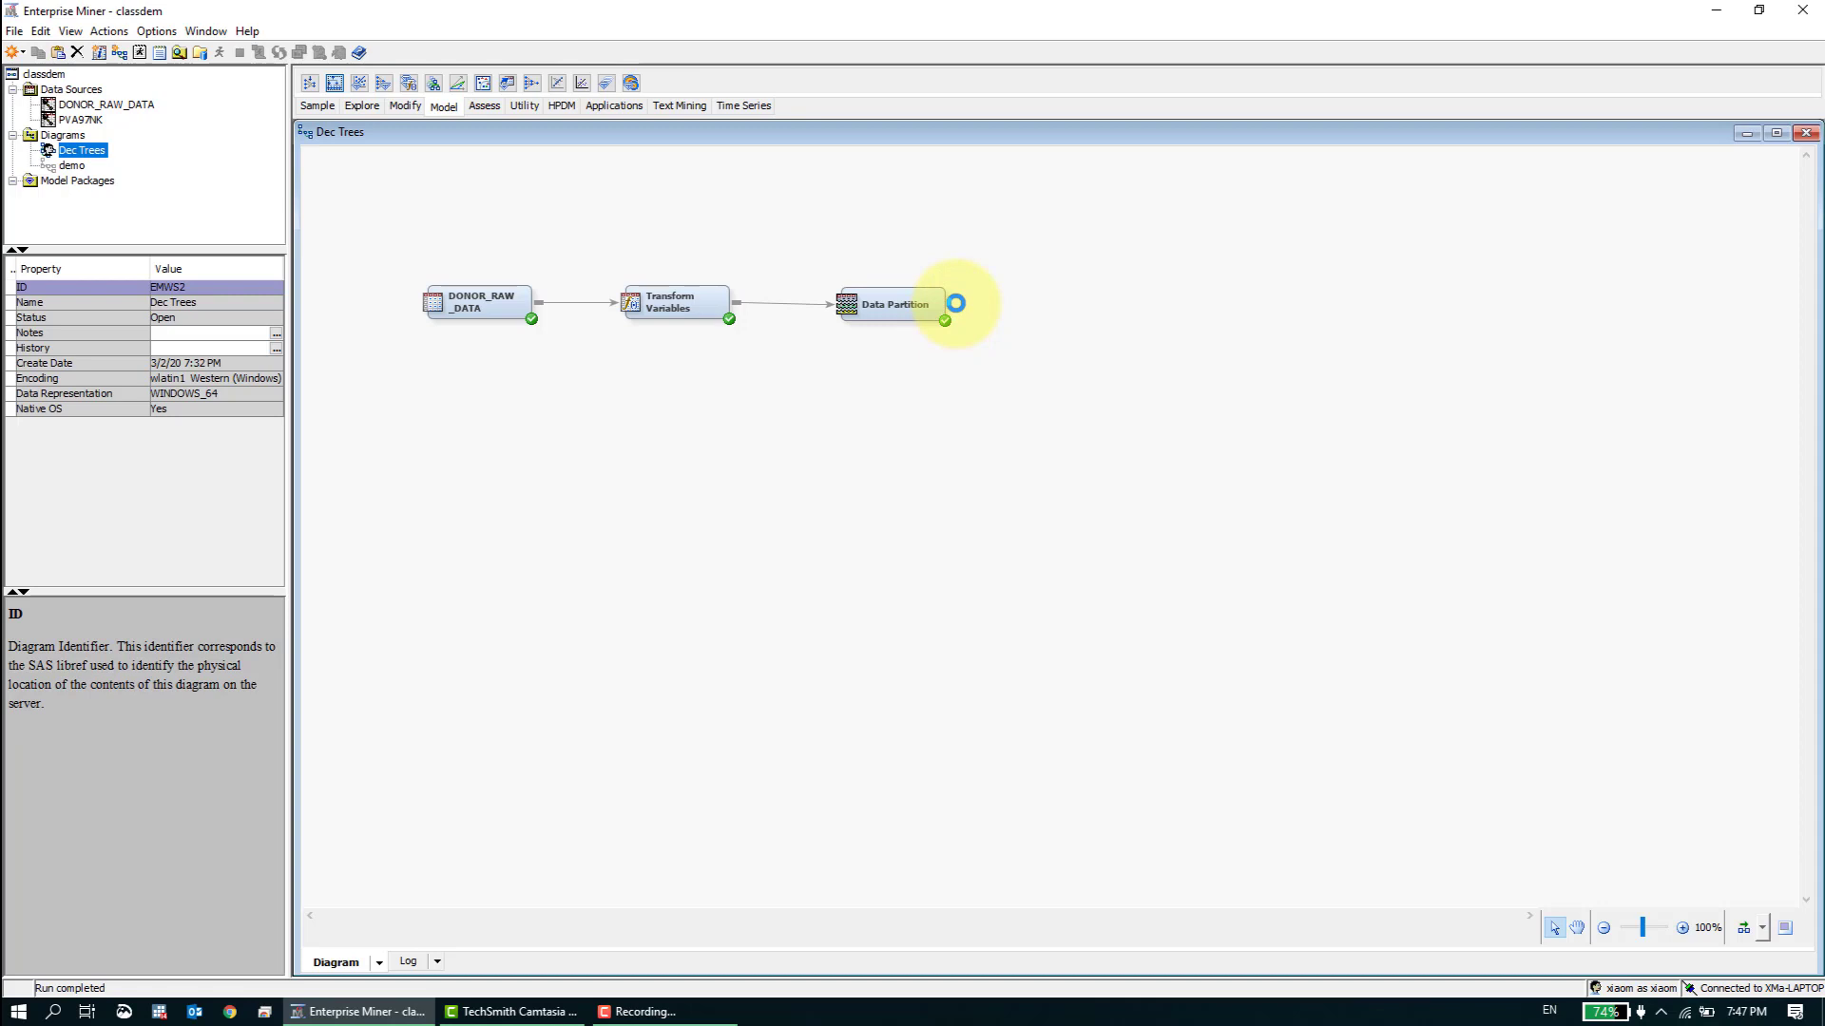
{"action": "left_click_drag", "start_coordinate": [956, 303], "coordinate": [1113, 300]}
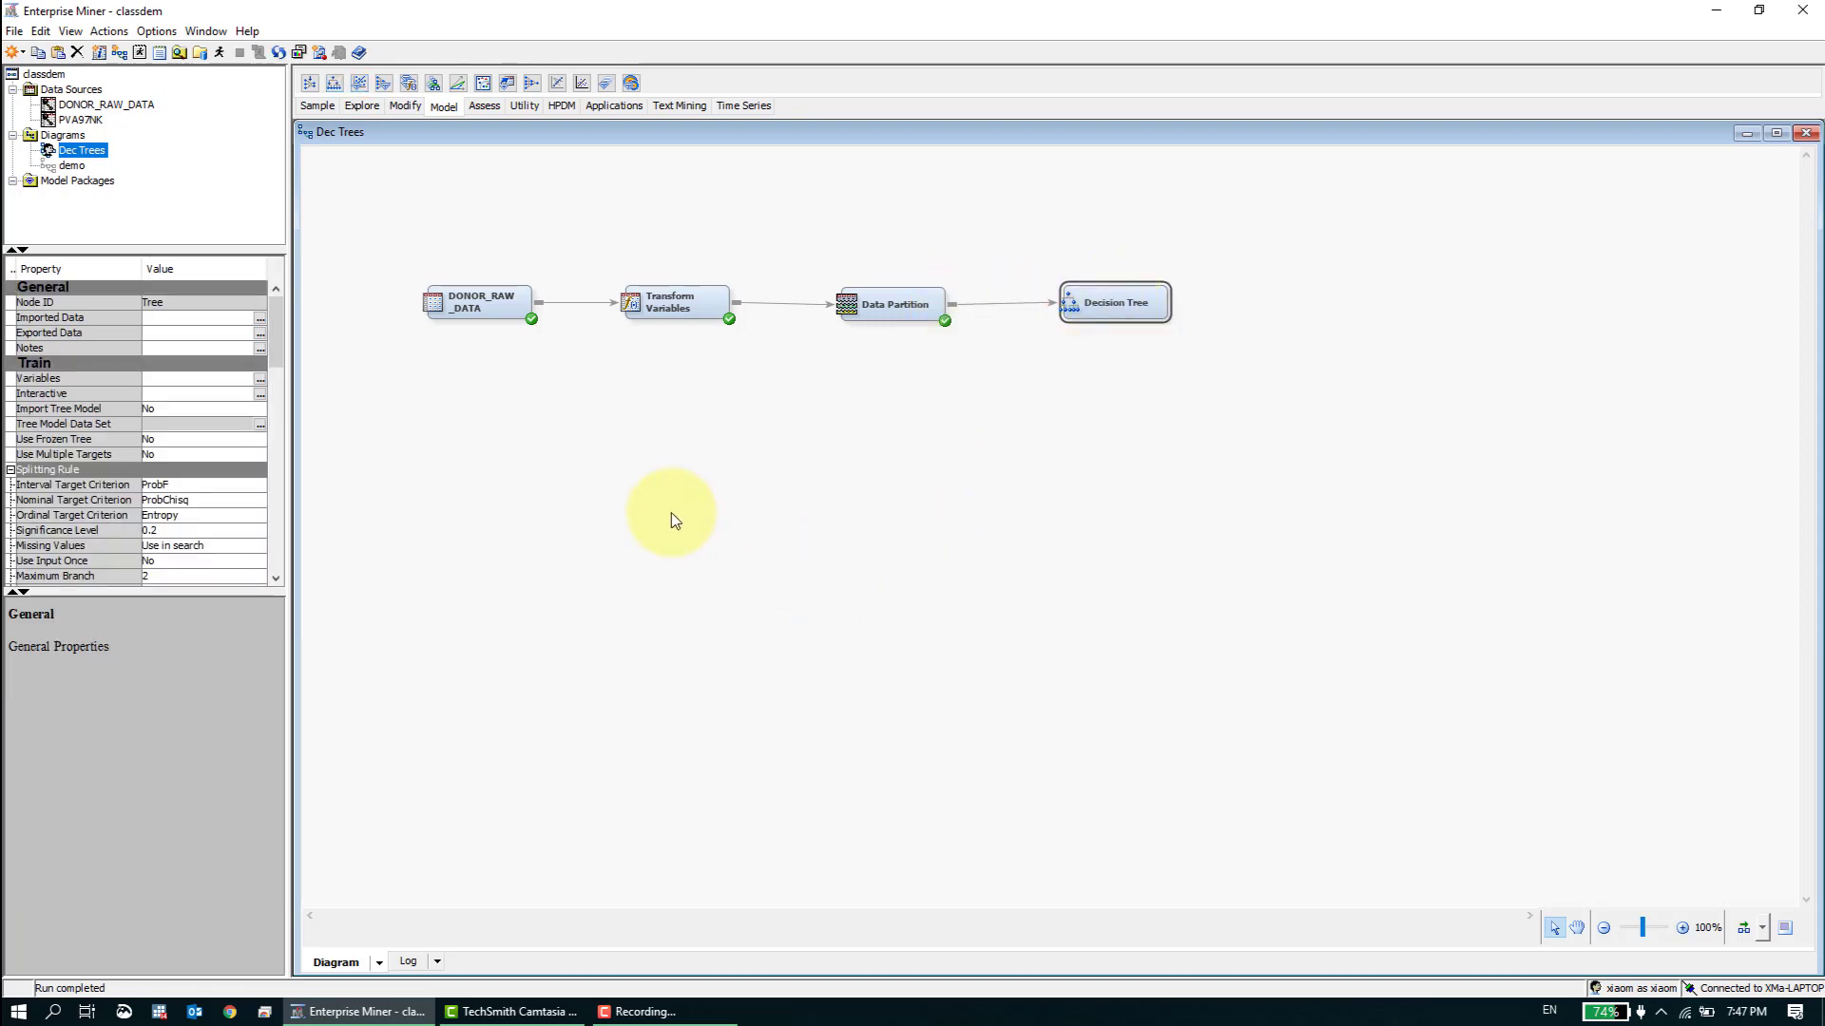
- Nudge the Decision Tree node into line with the Data Partition node
{"action": "left_click_drag", "start_coordinate": [278, 357], "coordinate": [282, 365]}
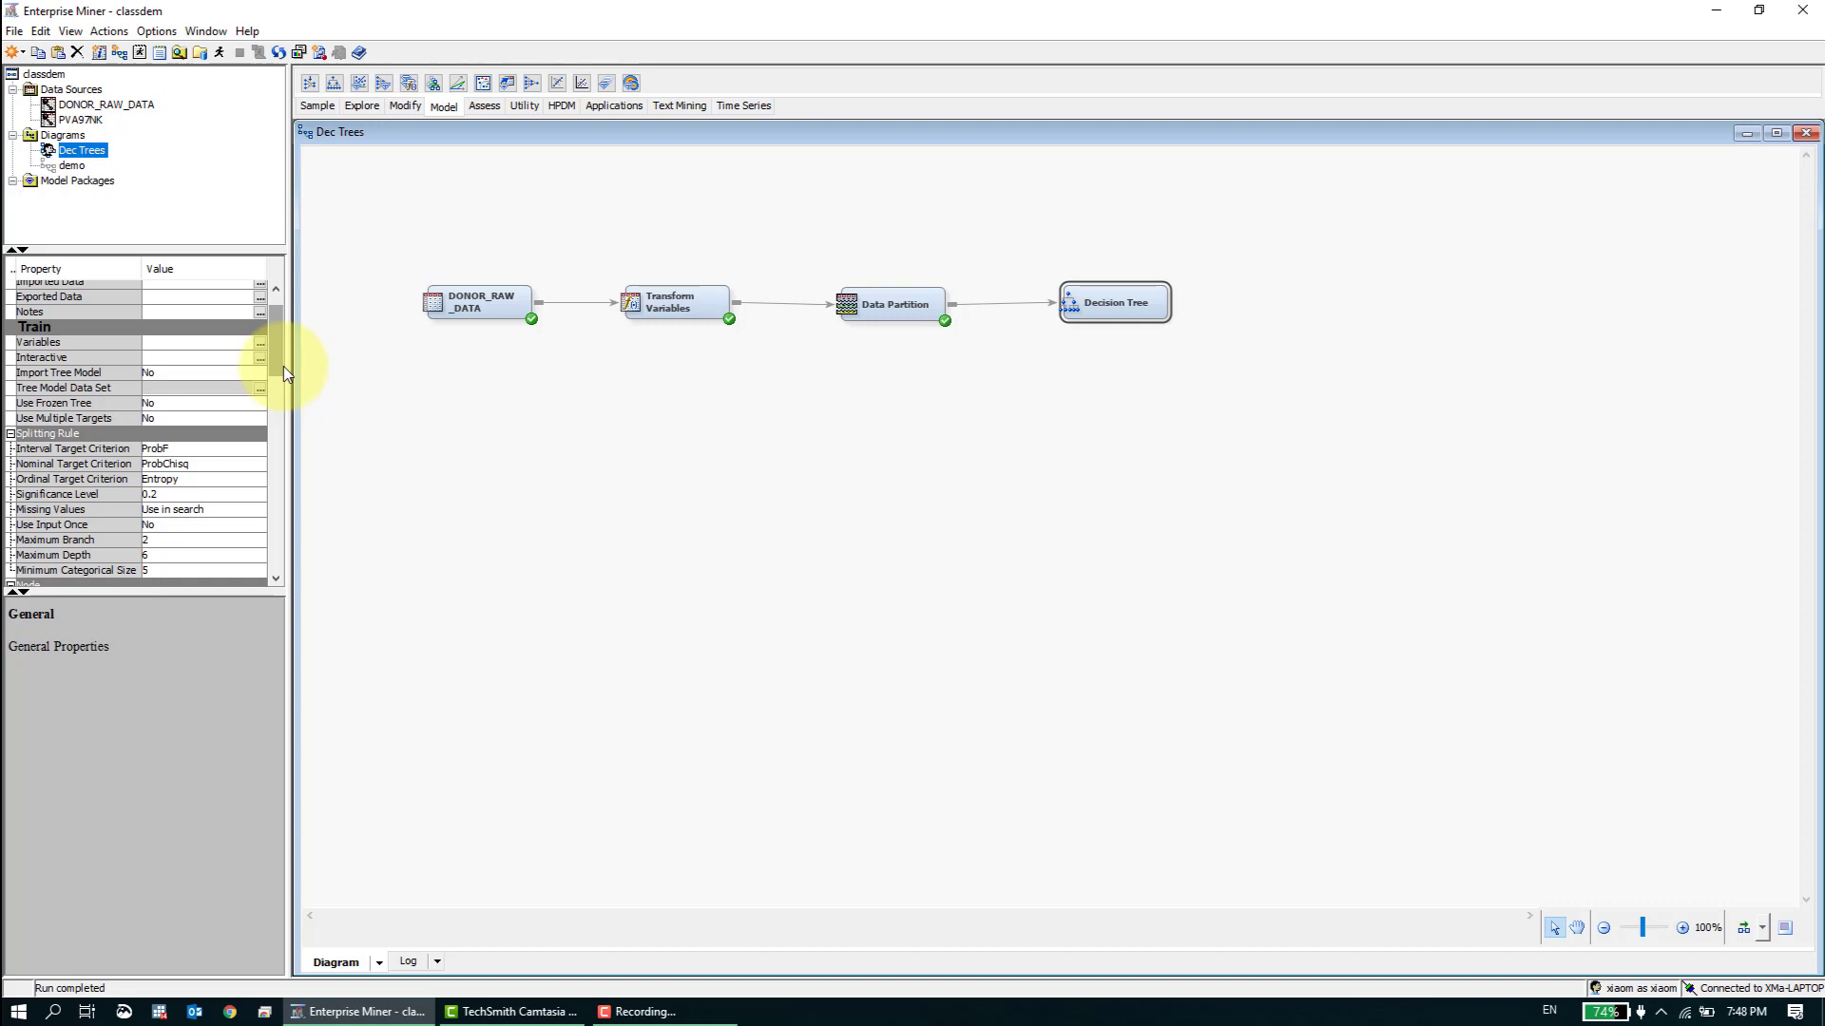
{"action": "left_click_drag", "start_coordinate": [1092, 319], "coordinate": [1090, 322]}
{"action": "left_click", "coordinate": [988, 401]}
{"action": "left_click", "coordinate": [1083, 319]}
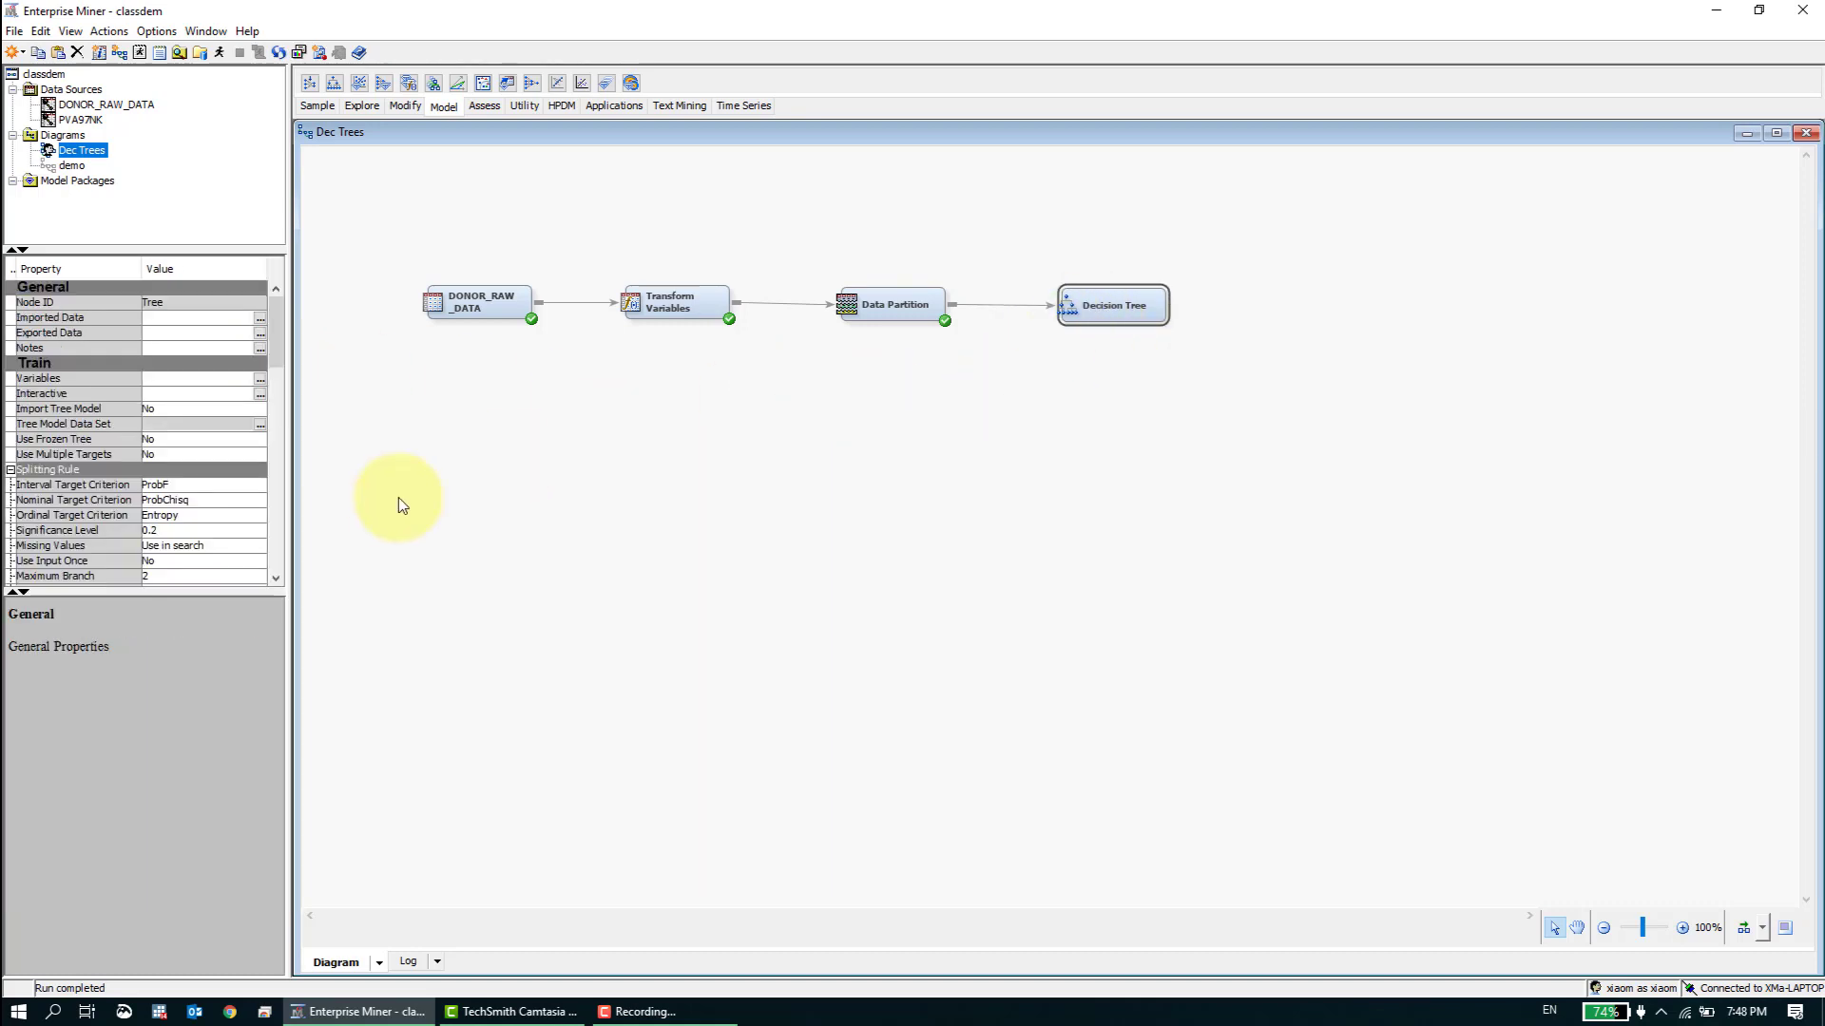
- Look up the Use Frozen Tree property's description and automatically arrange the diagram's nodes in an evenly spaced horizontal row
{"action": "left_click_drag", "start_coordinate": [278, 338], "coordinate": [283, 348]}
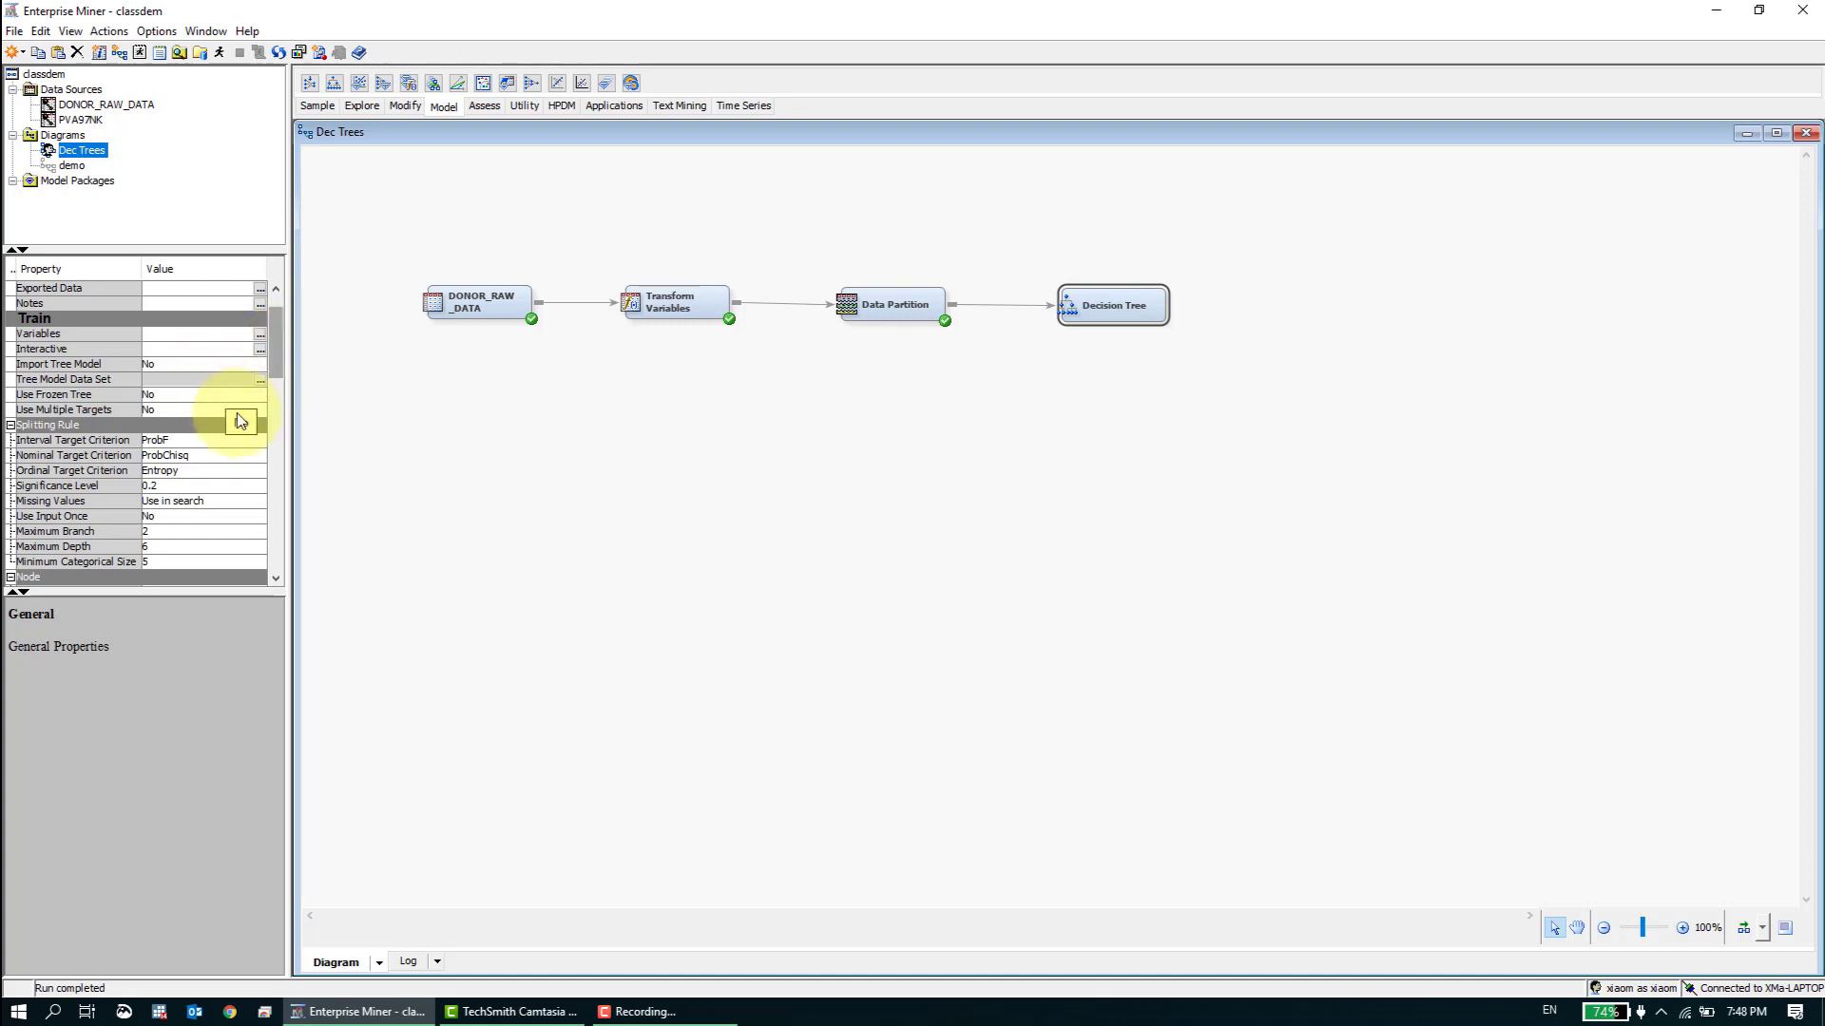
{"action": "left_click", "coordinate": [62, 398]}
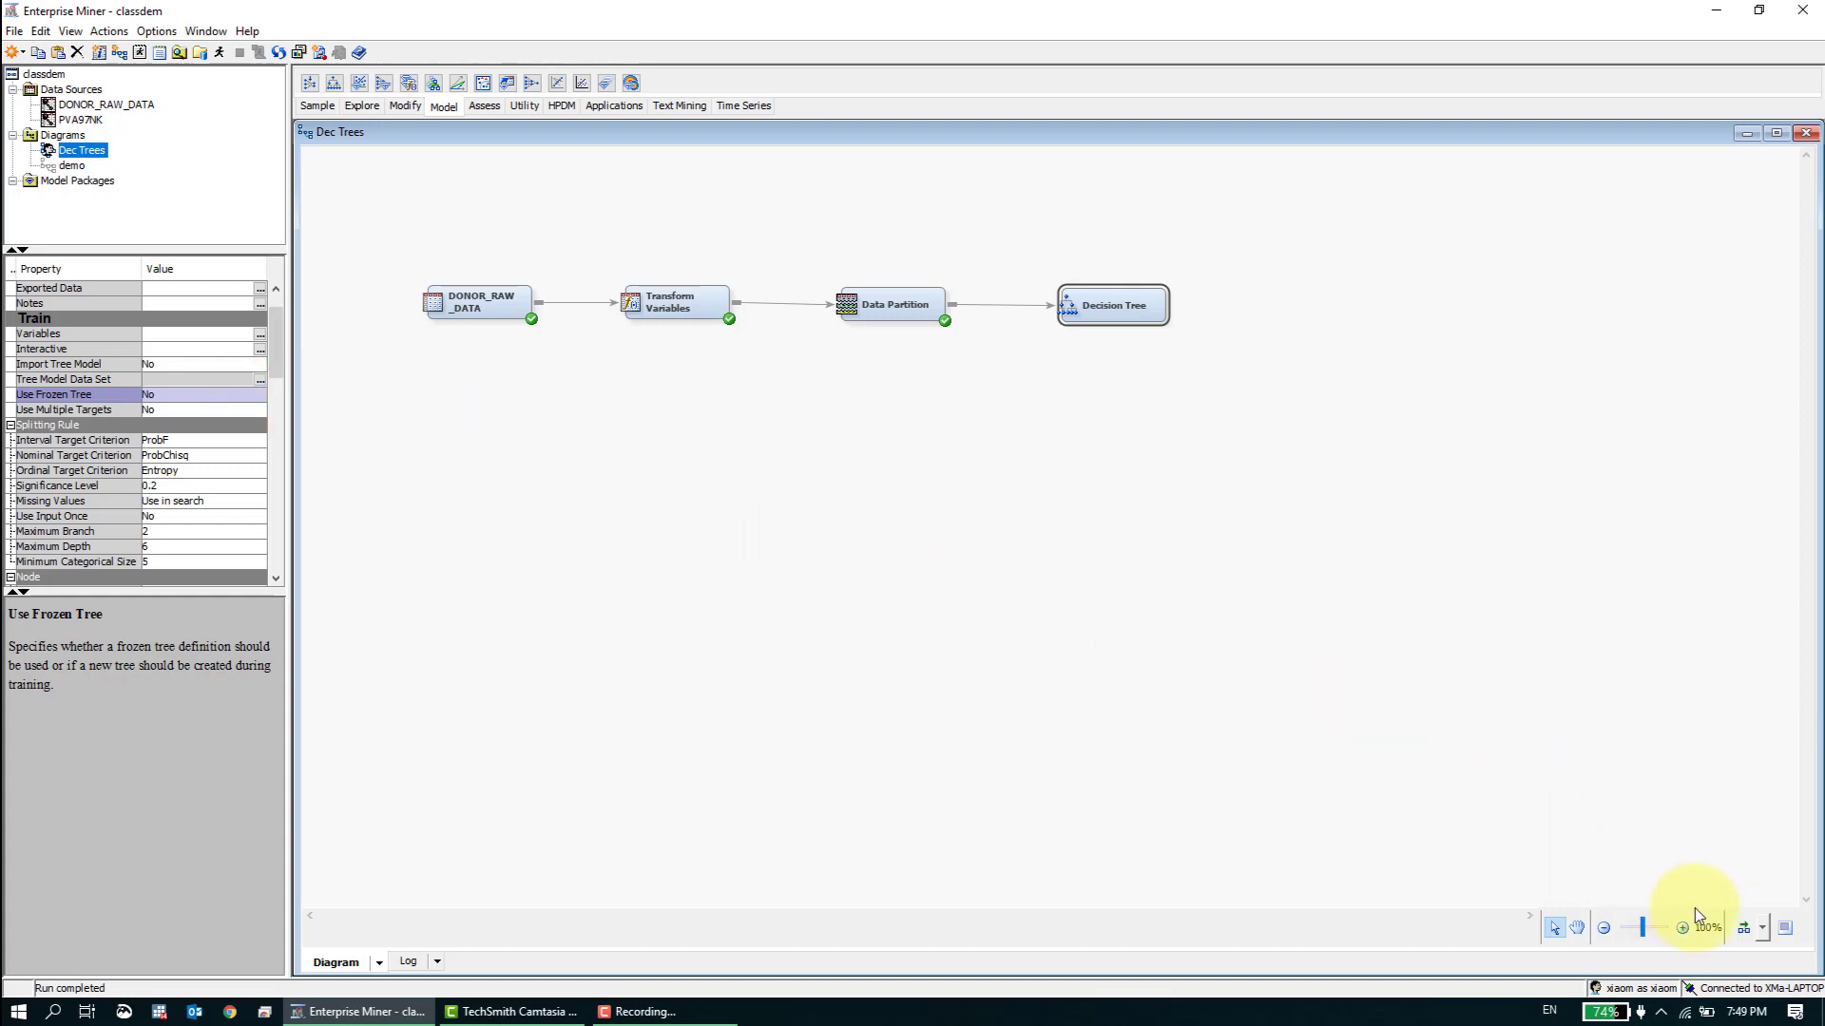
{"action": "left_click", "coordinate": [1743, 928]}
{"action": "left_click", "coordinate": [1266, 635]}
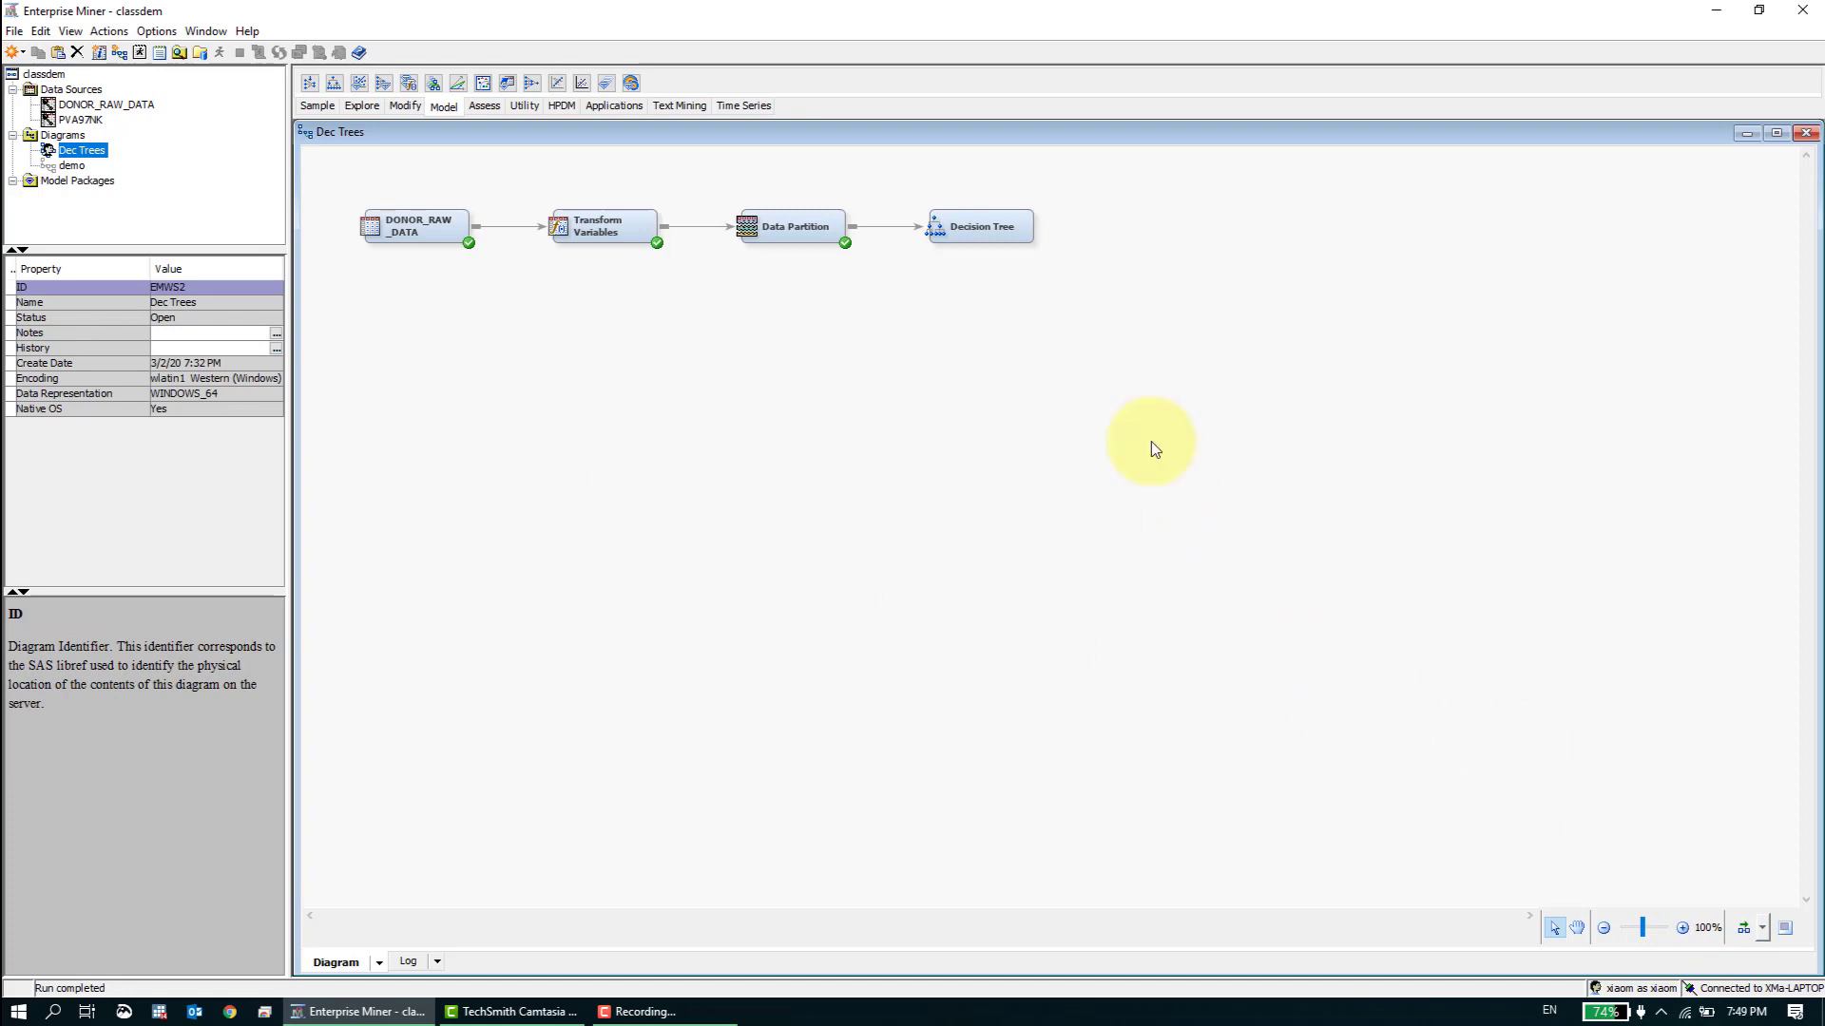
- Examine the Decision Tree node's training properties from the splitting rule to the interactive sample, including the Maximum Depth description
{"action": "left_click", "coordinate": [1000, 251]}
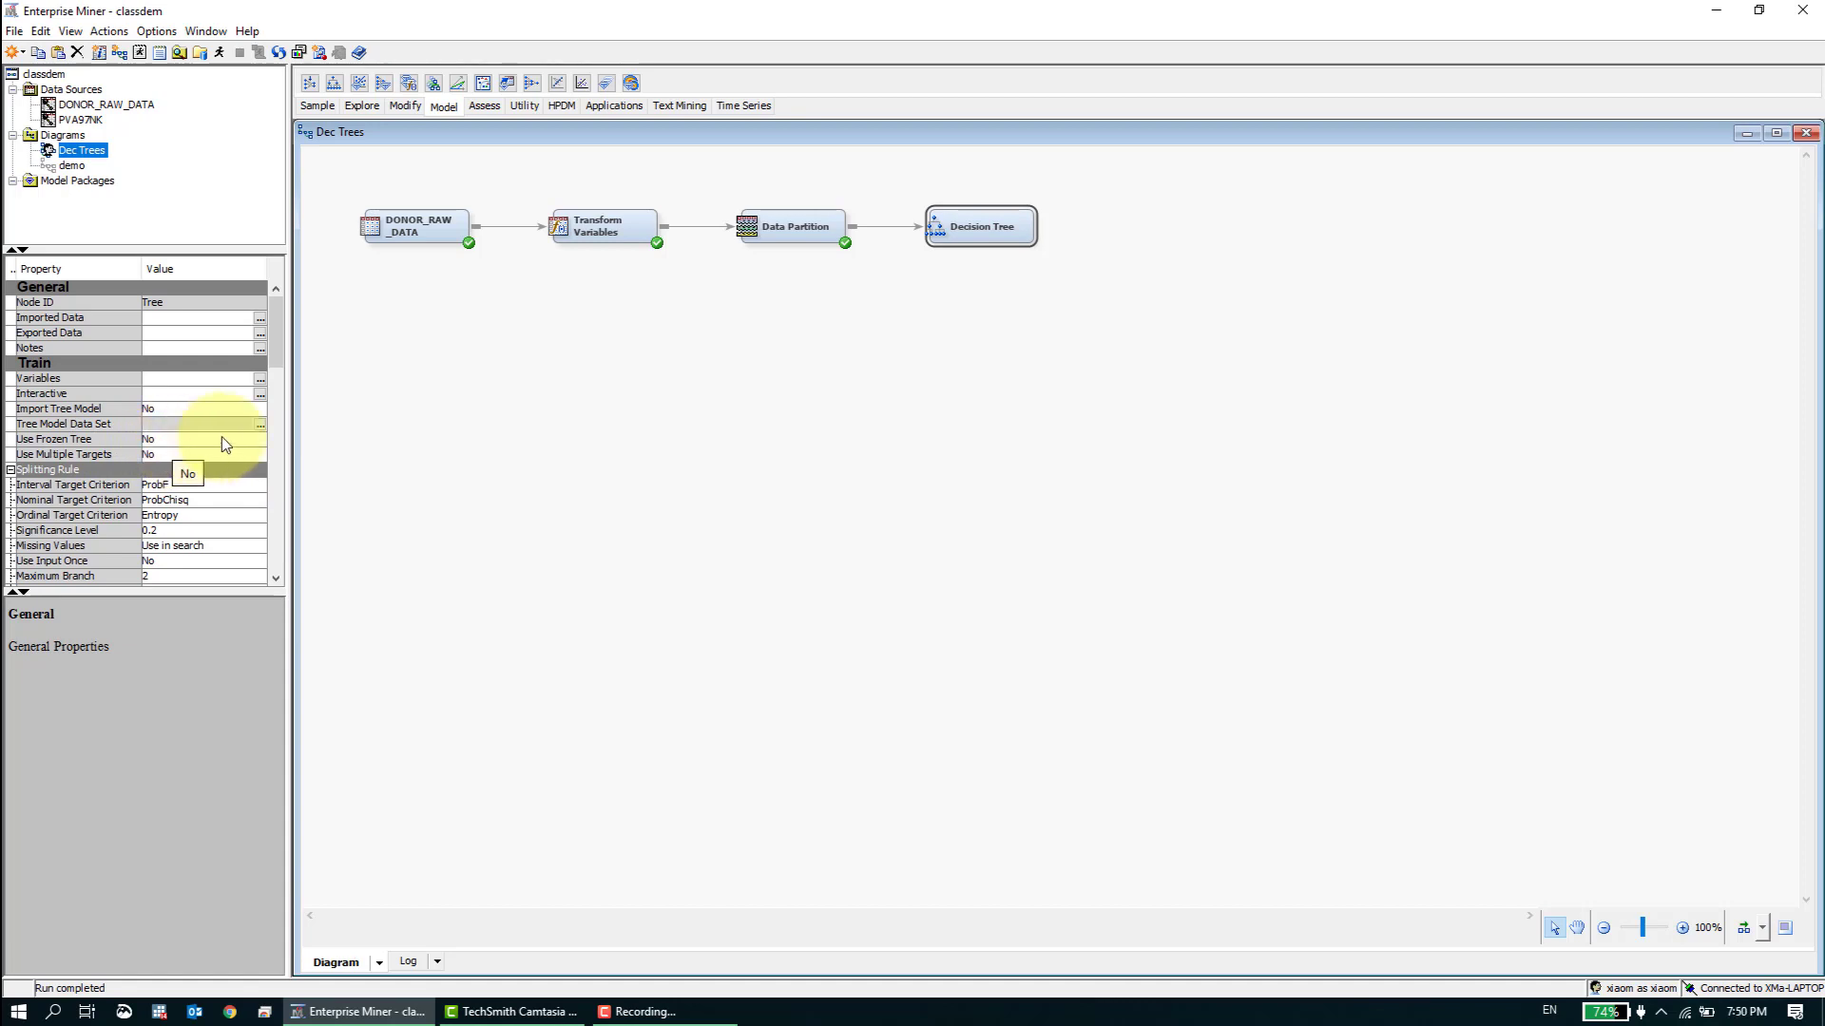
{"action": "left_click_drag", "start_coordinate": [277, 345], "coordinate": [285, 383]}
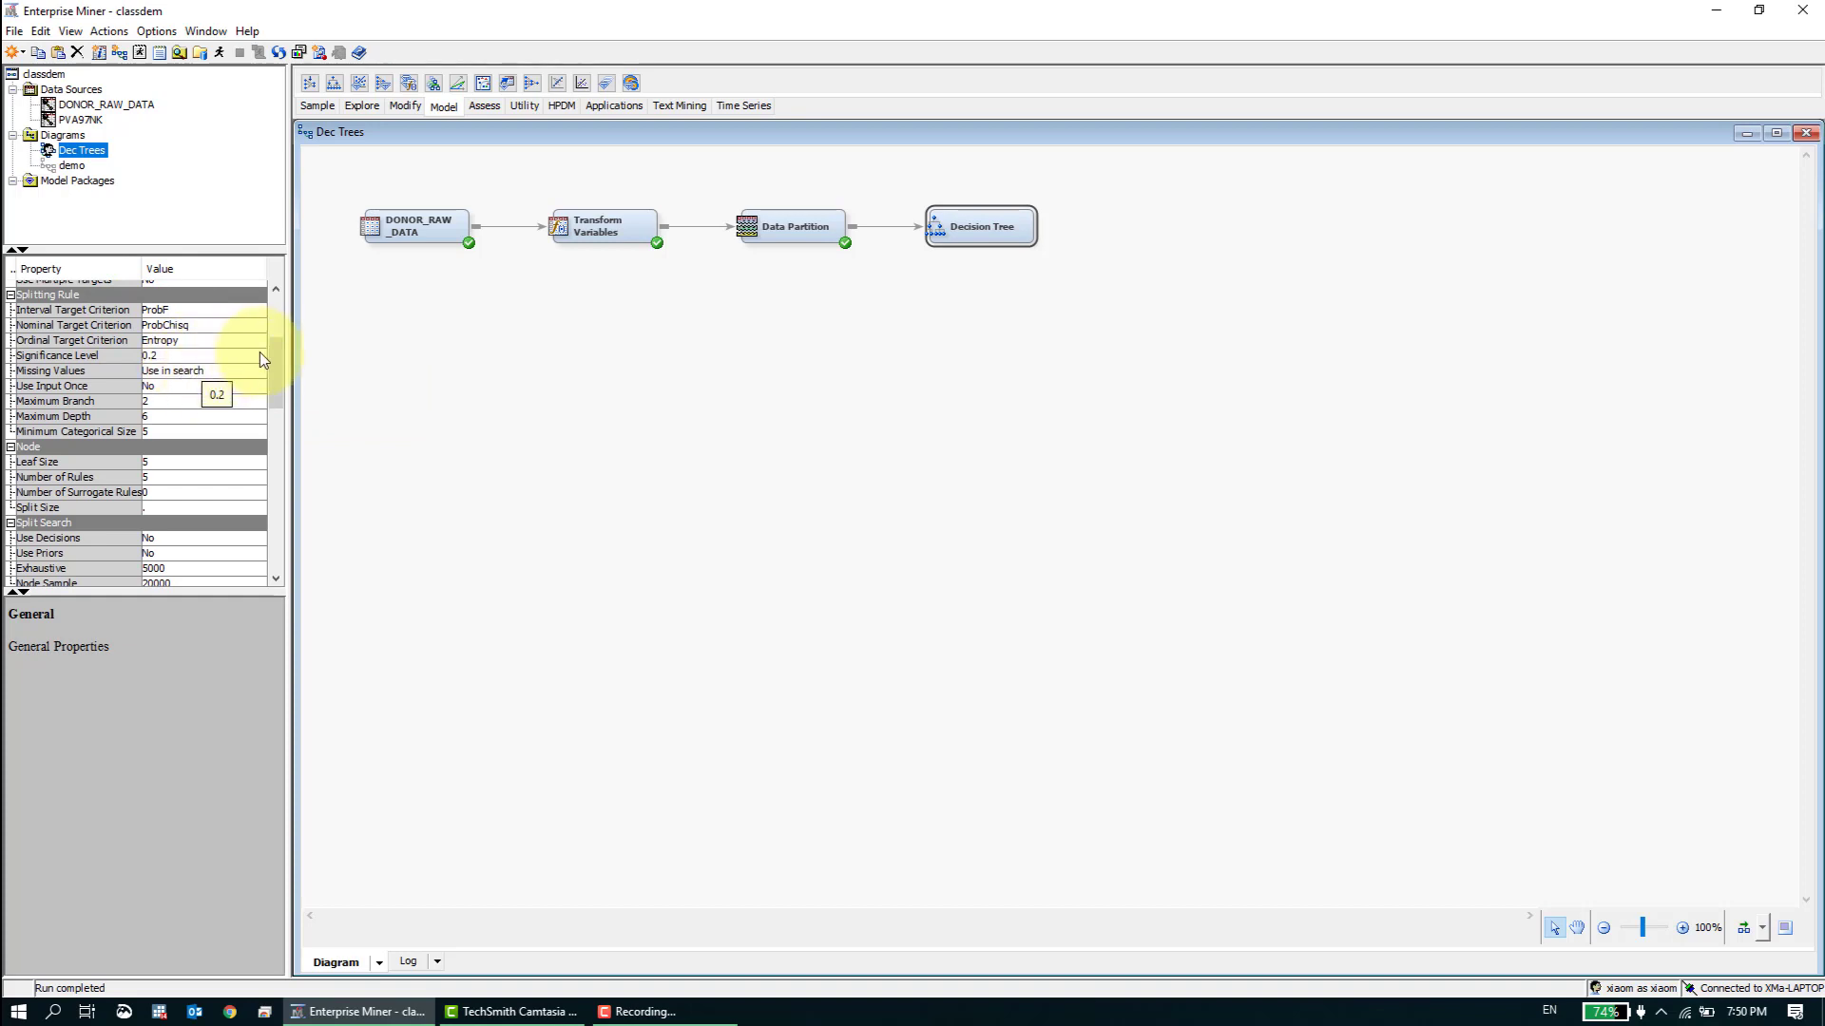
{"action": "left_click_drag", "start_coordinate": [275, 358], "coordinate": [278, 390]}
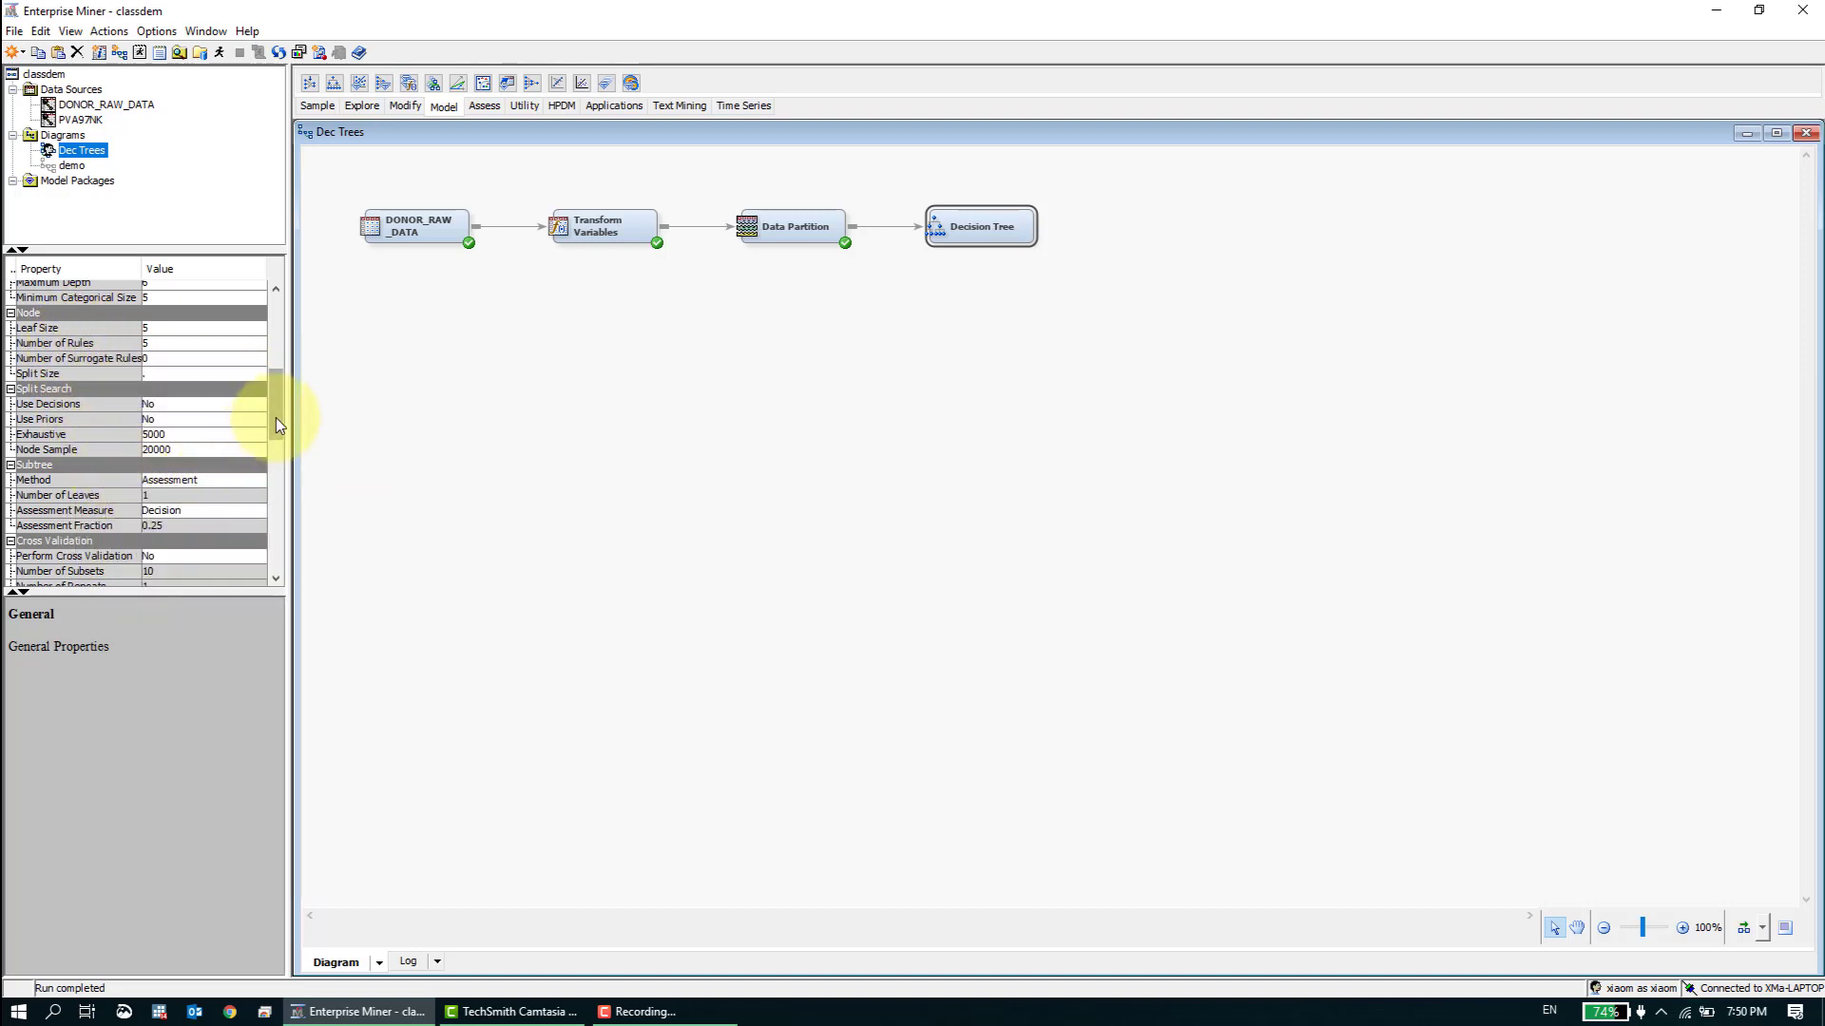
{"action": "left_click_drag", "start_coordinate": [276, 418], "coordinate": [271, 498]}
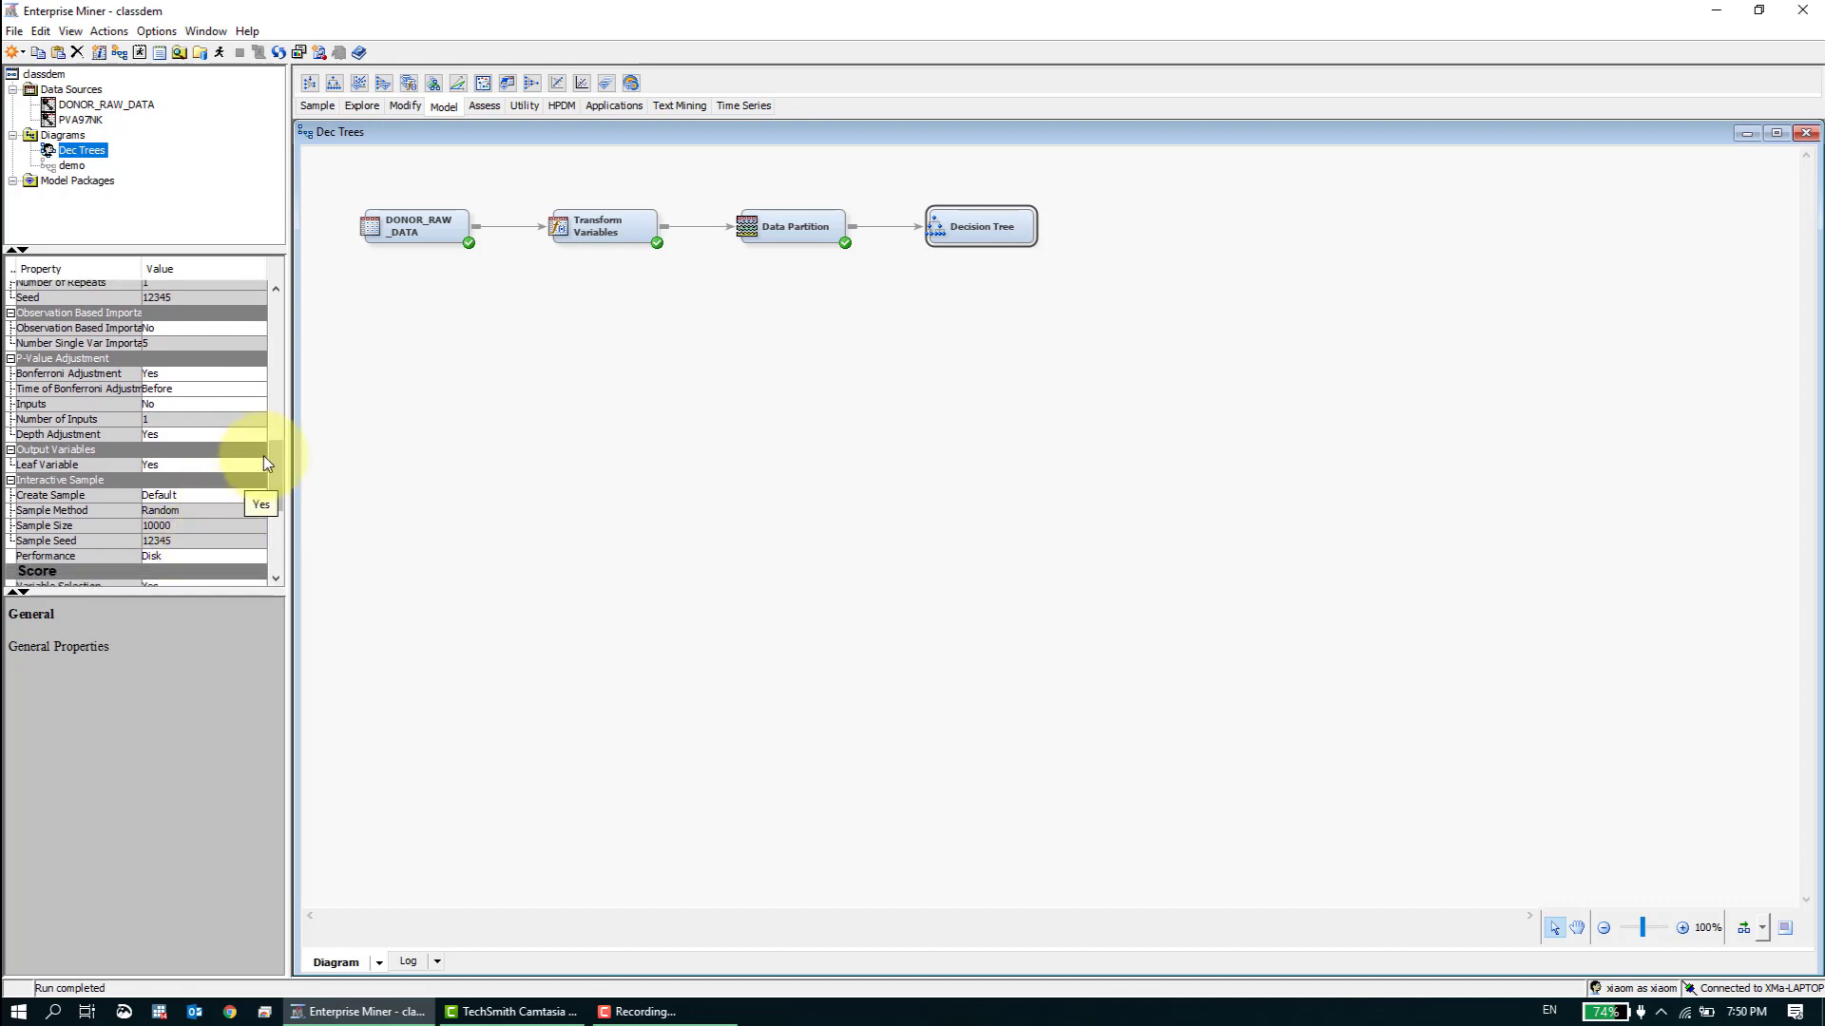
{"action": "mouse_move", "coordinate": [100, 346]}
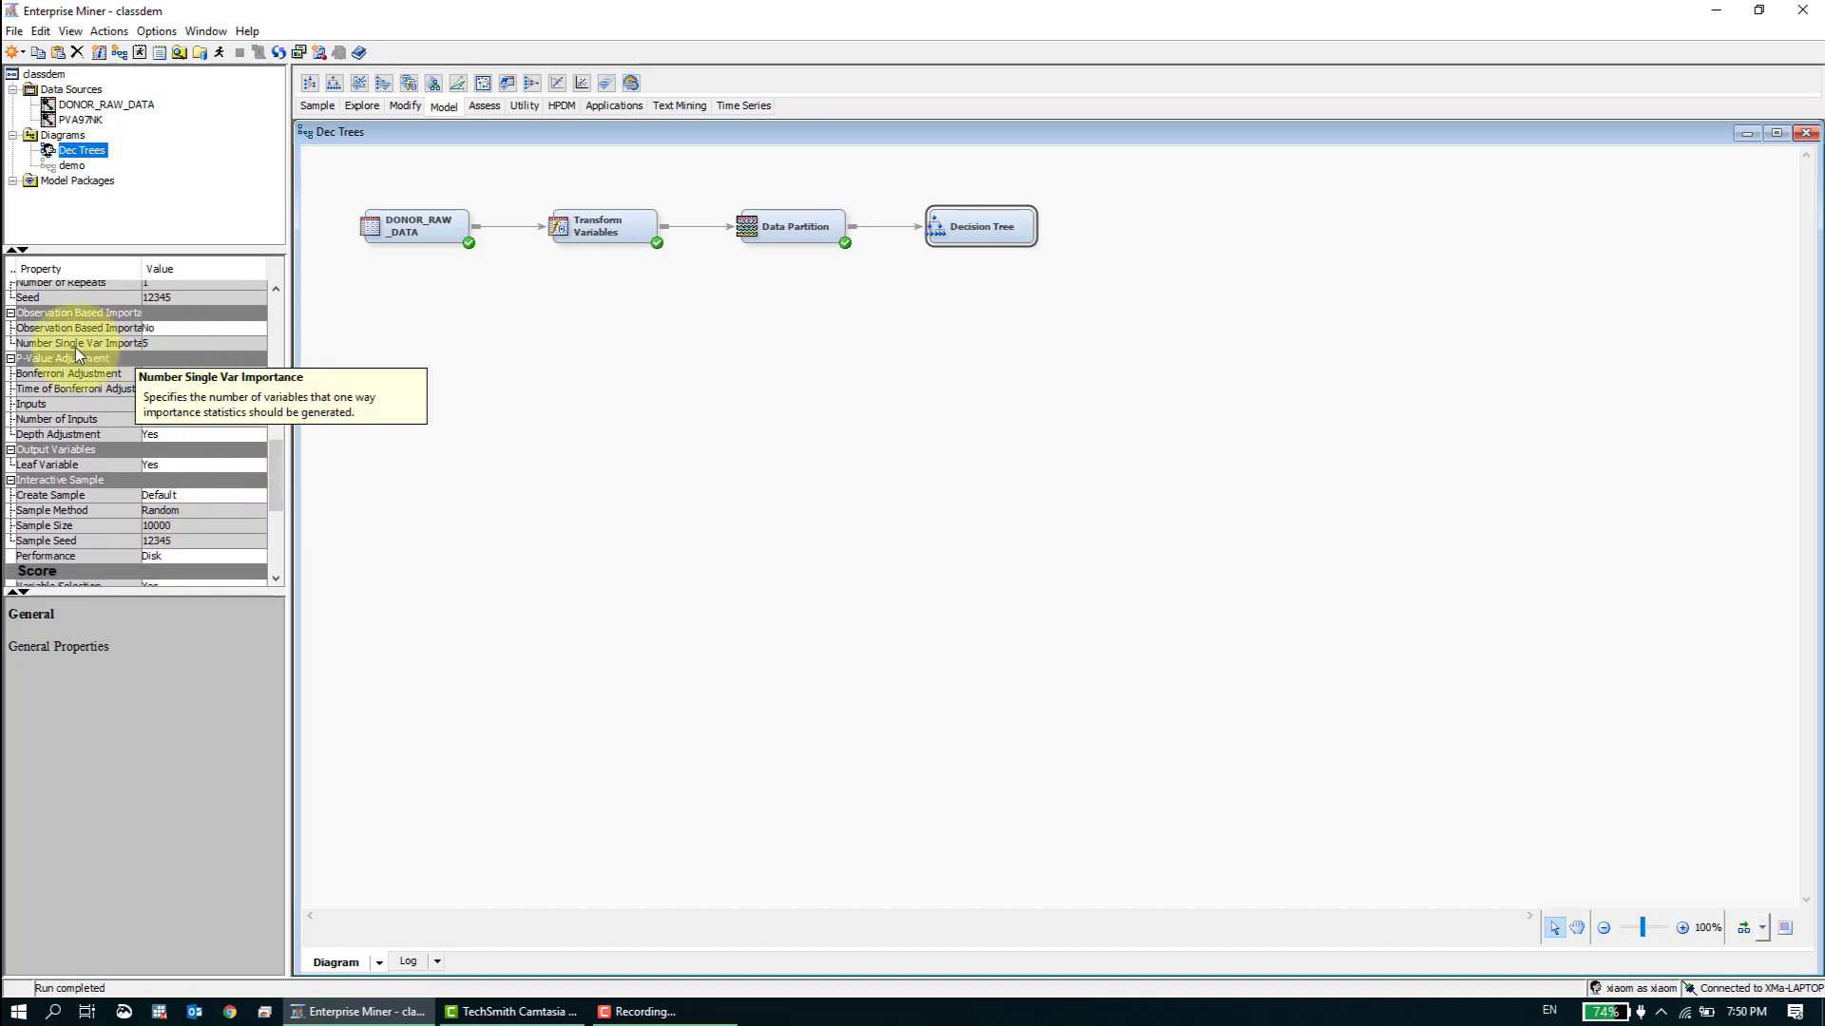
{"action": "left_click_drag", "start_coordinate": [276, 464], "coordinate": [276, 369]}
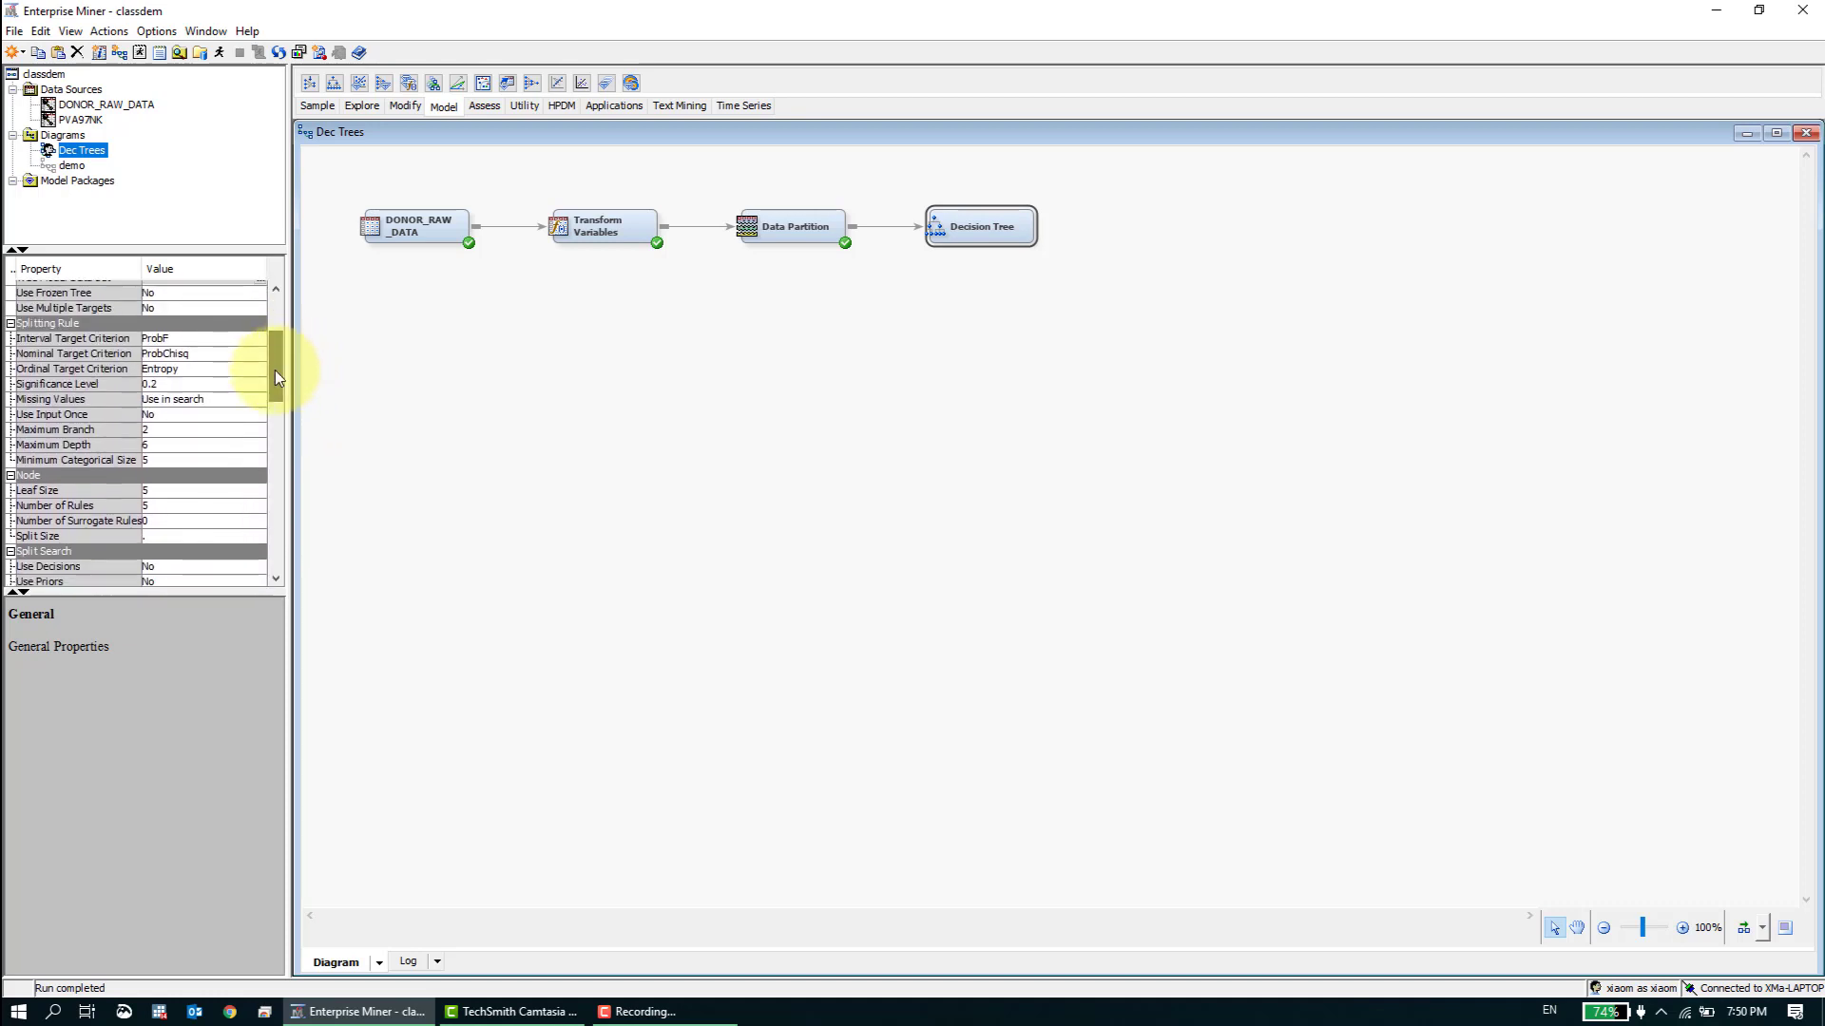
{"action": "left_click", "coordinate": [52, 447]}
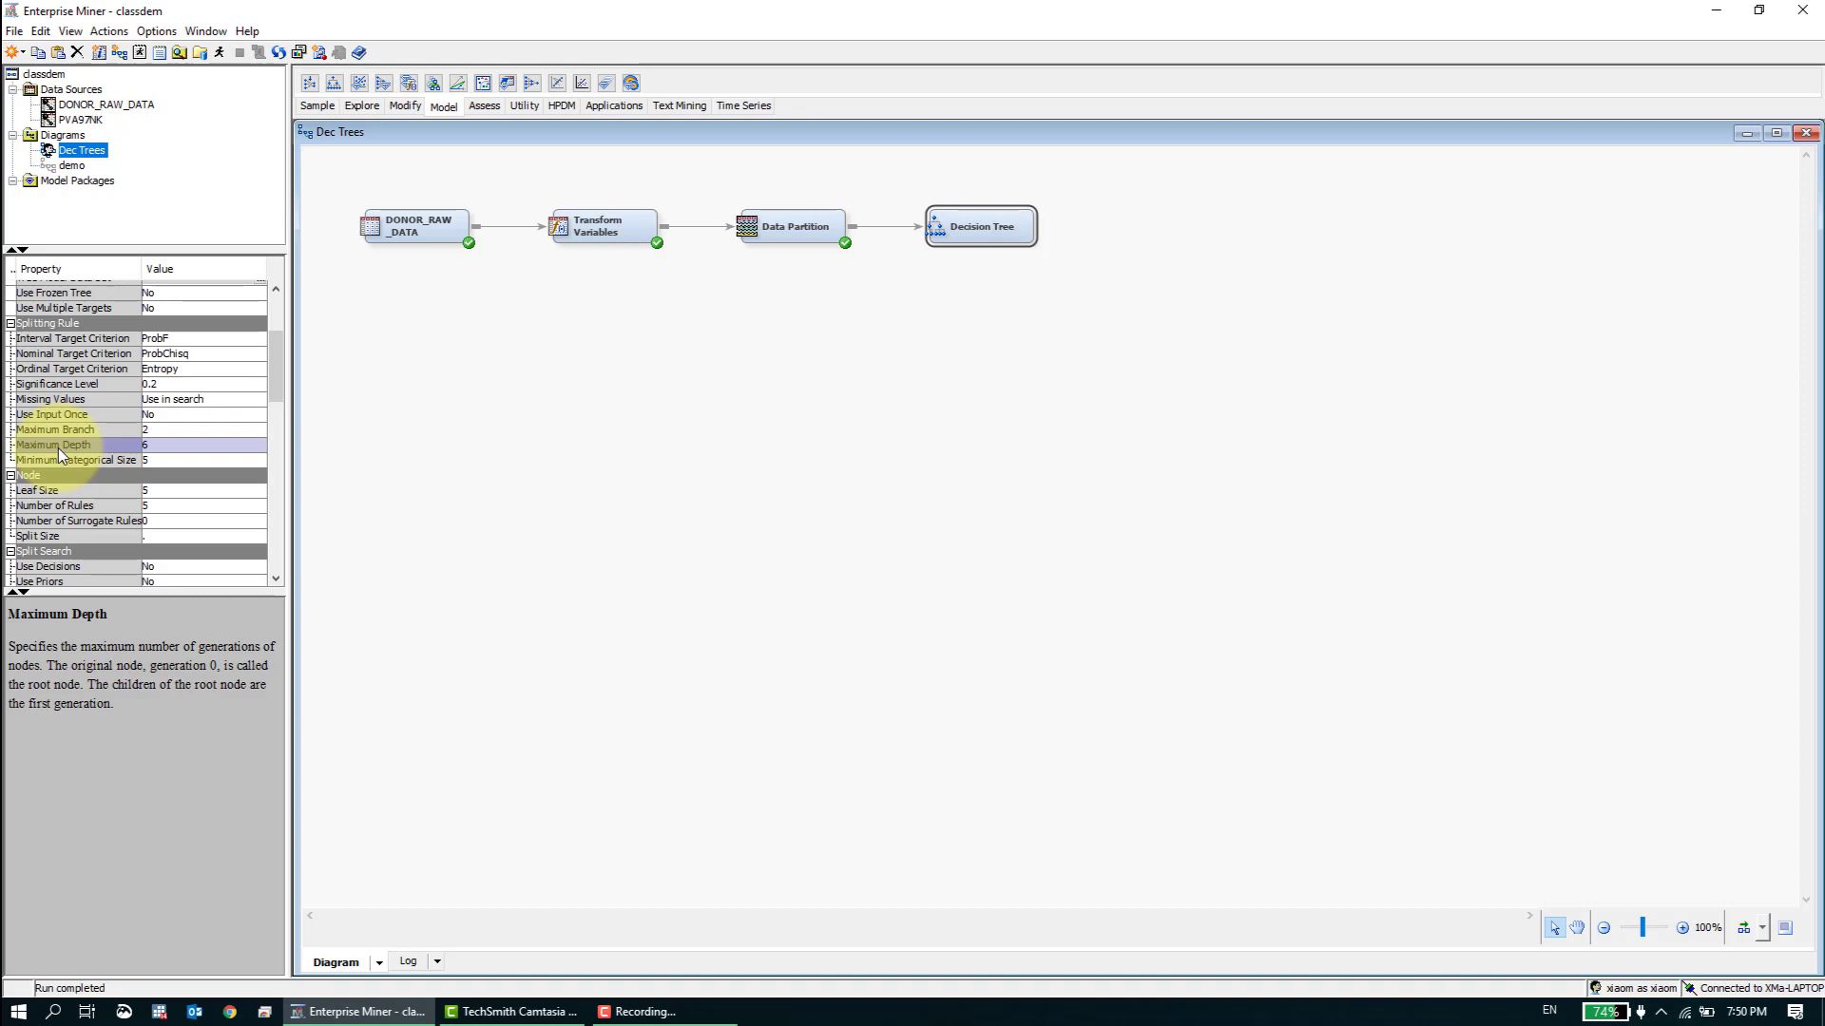
{"action": "left_click", "coordinate": [167, 448]}
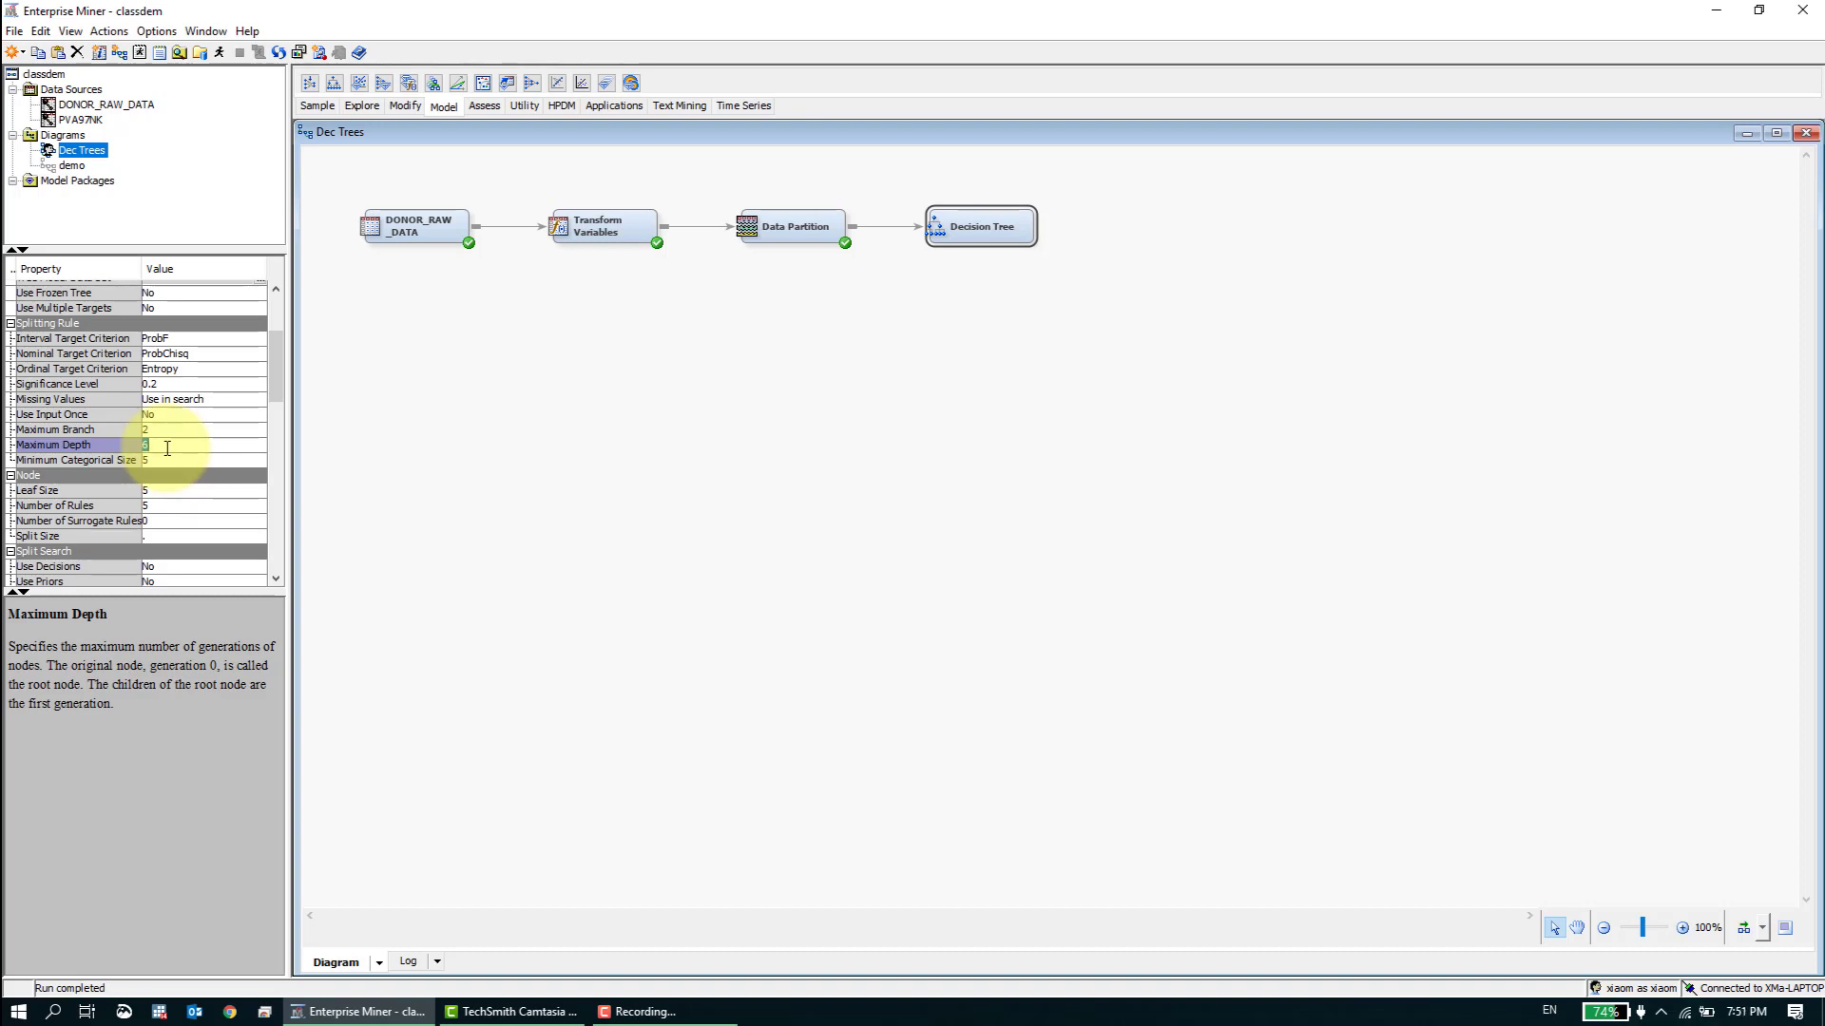
{"action": "left_click", "coordinate": [124, 447]}
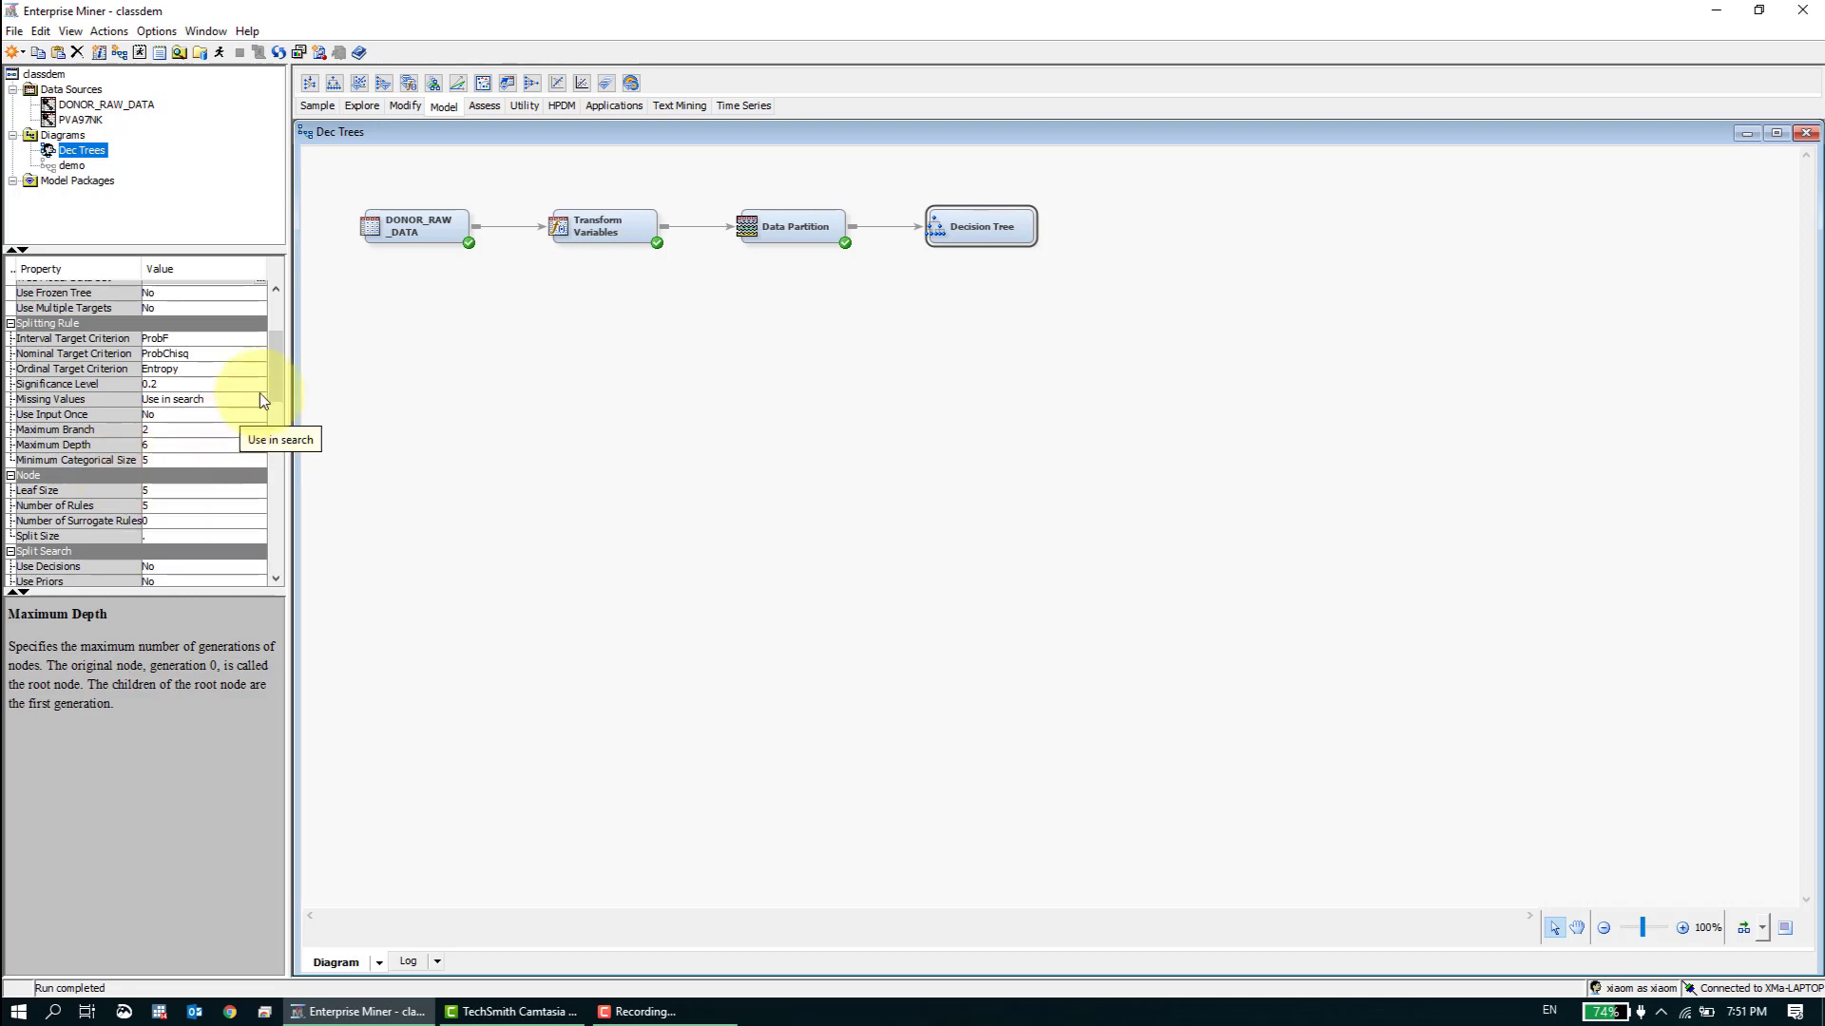
- Switch the Decision Tree node's subtree Method to Largest and back to Assessment
{"action": "scroll", "coordinate": [279, 388], "scroll_direction": "down", "scroll_amount": 1}
{"action": "left_click_drag", "start_coordinate": [281, 390], "coordinate": [281, 445]}
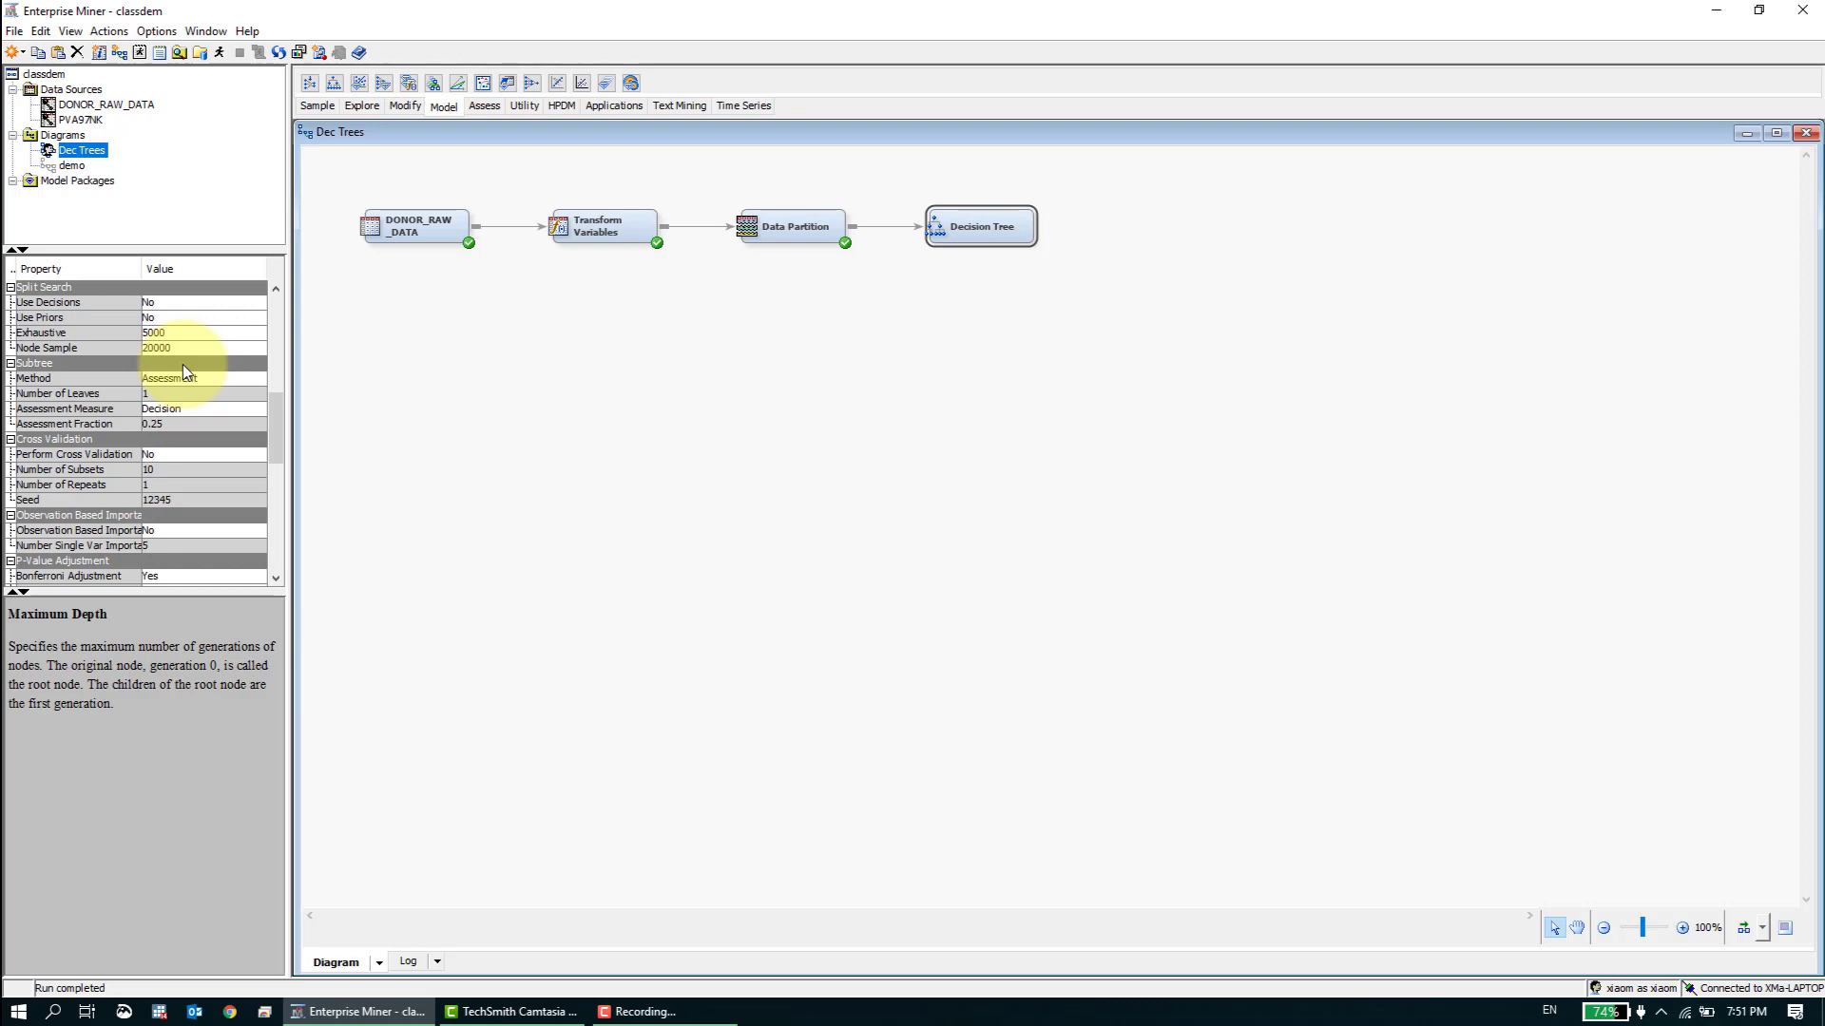
{"action": "left_click", "coordinate": [243, 380]}
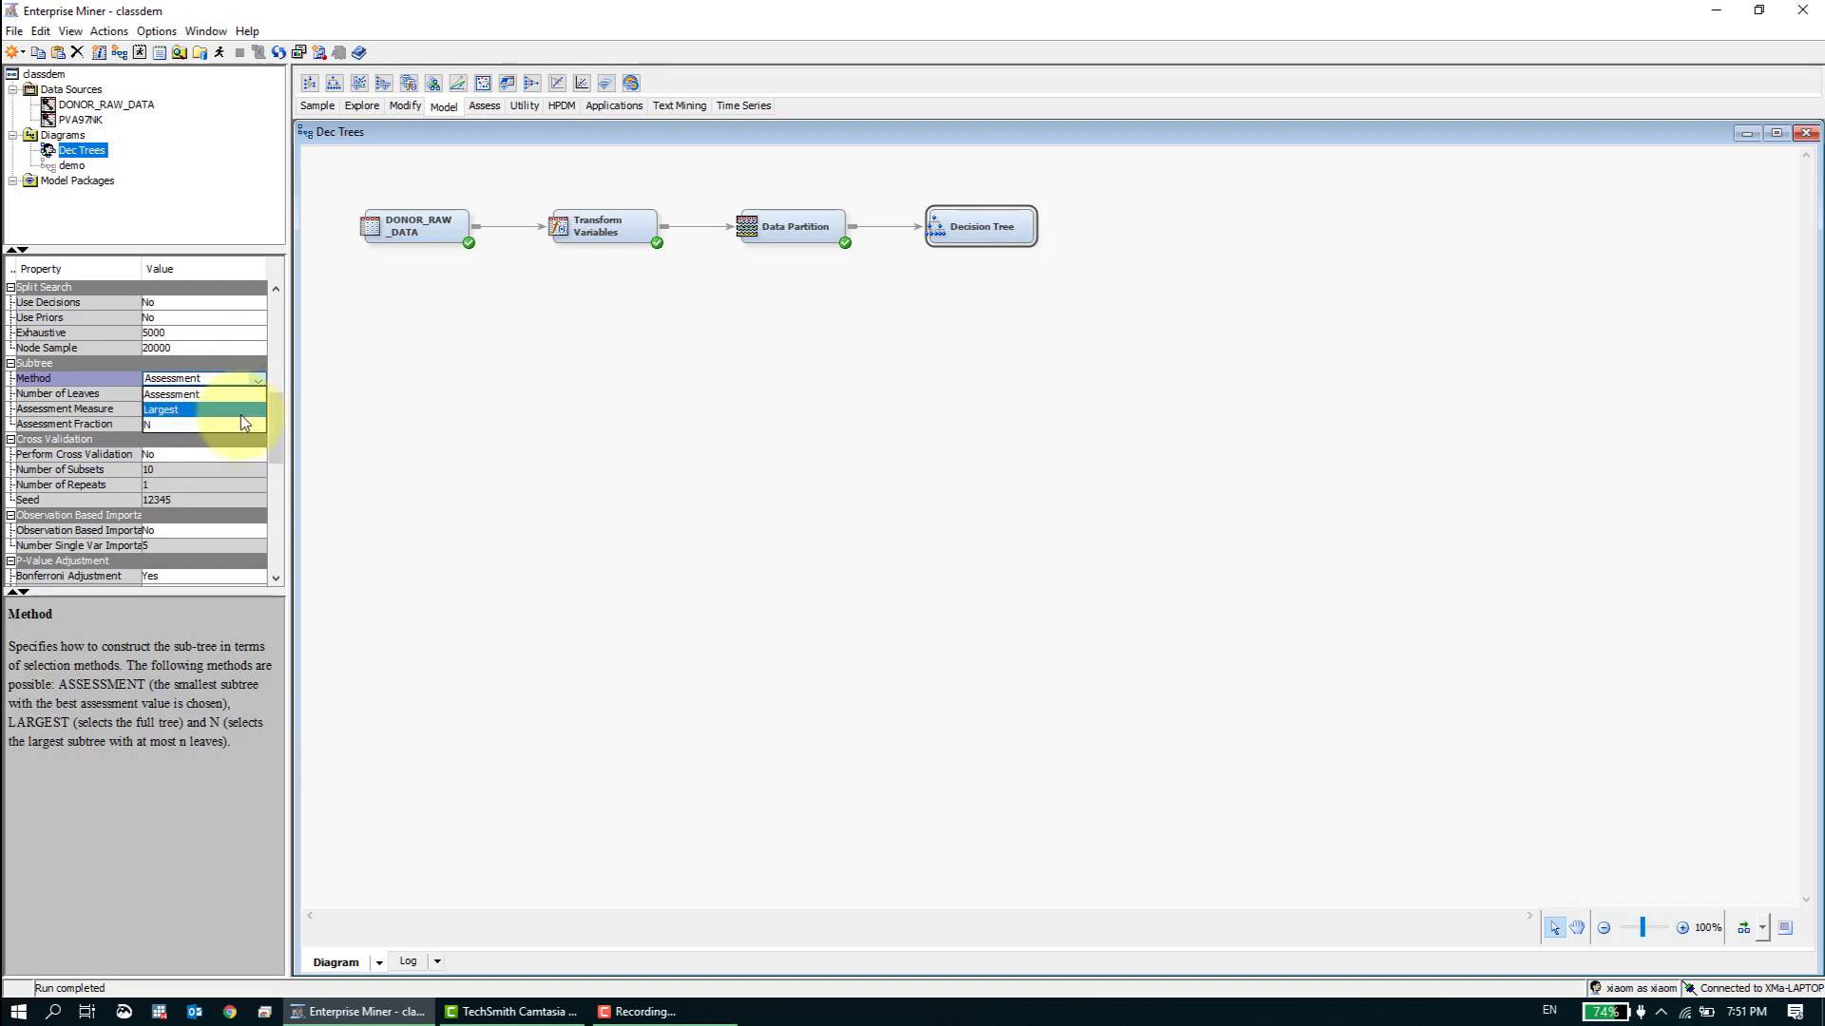
{"action": "left_click", "coordinate": [242, 410]}
{"action": "left_click", "coordinate": [238, 380]}
{"action": "left_click", "coordinate": [236, 395]}
- Set the Decision Tree node's subtree Assessment Measure to Misclassification
{"action": "left_click", "coordinate": [206, 410]}
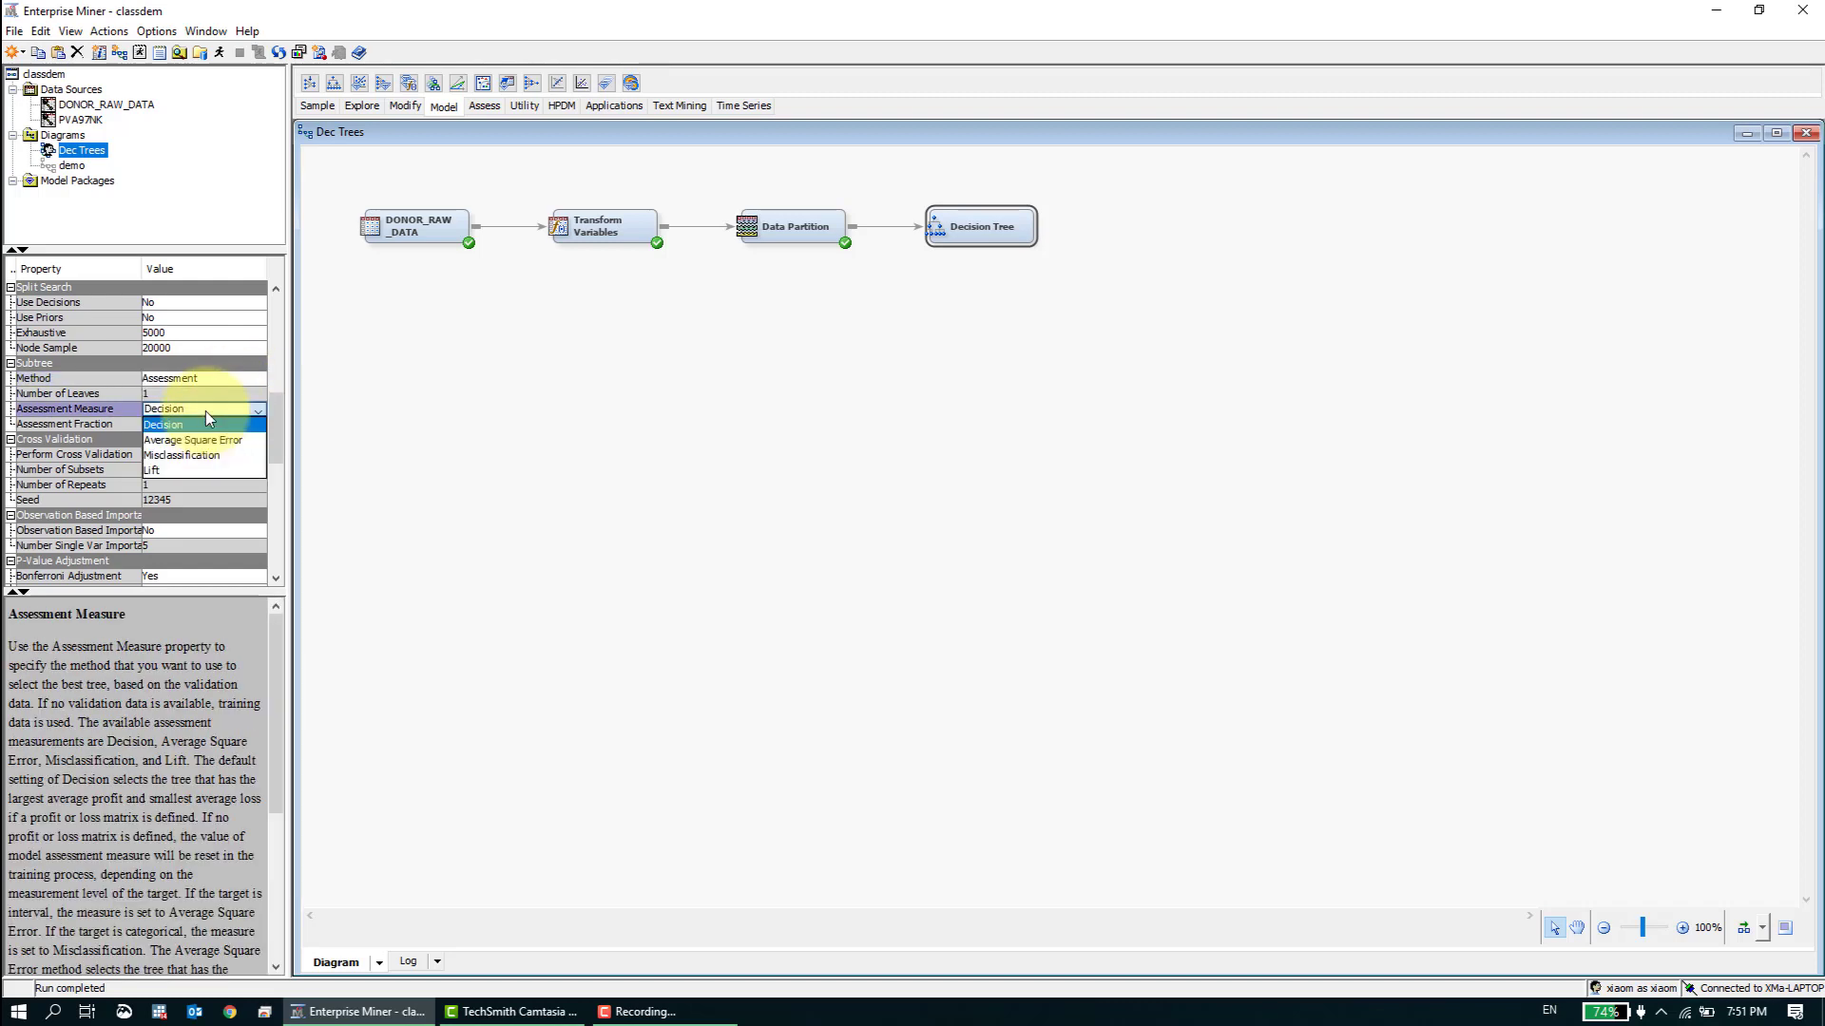
{"action": "left_click", "coordinate": [236, 456]}
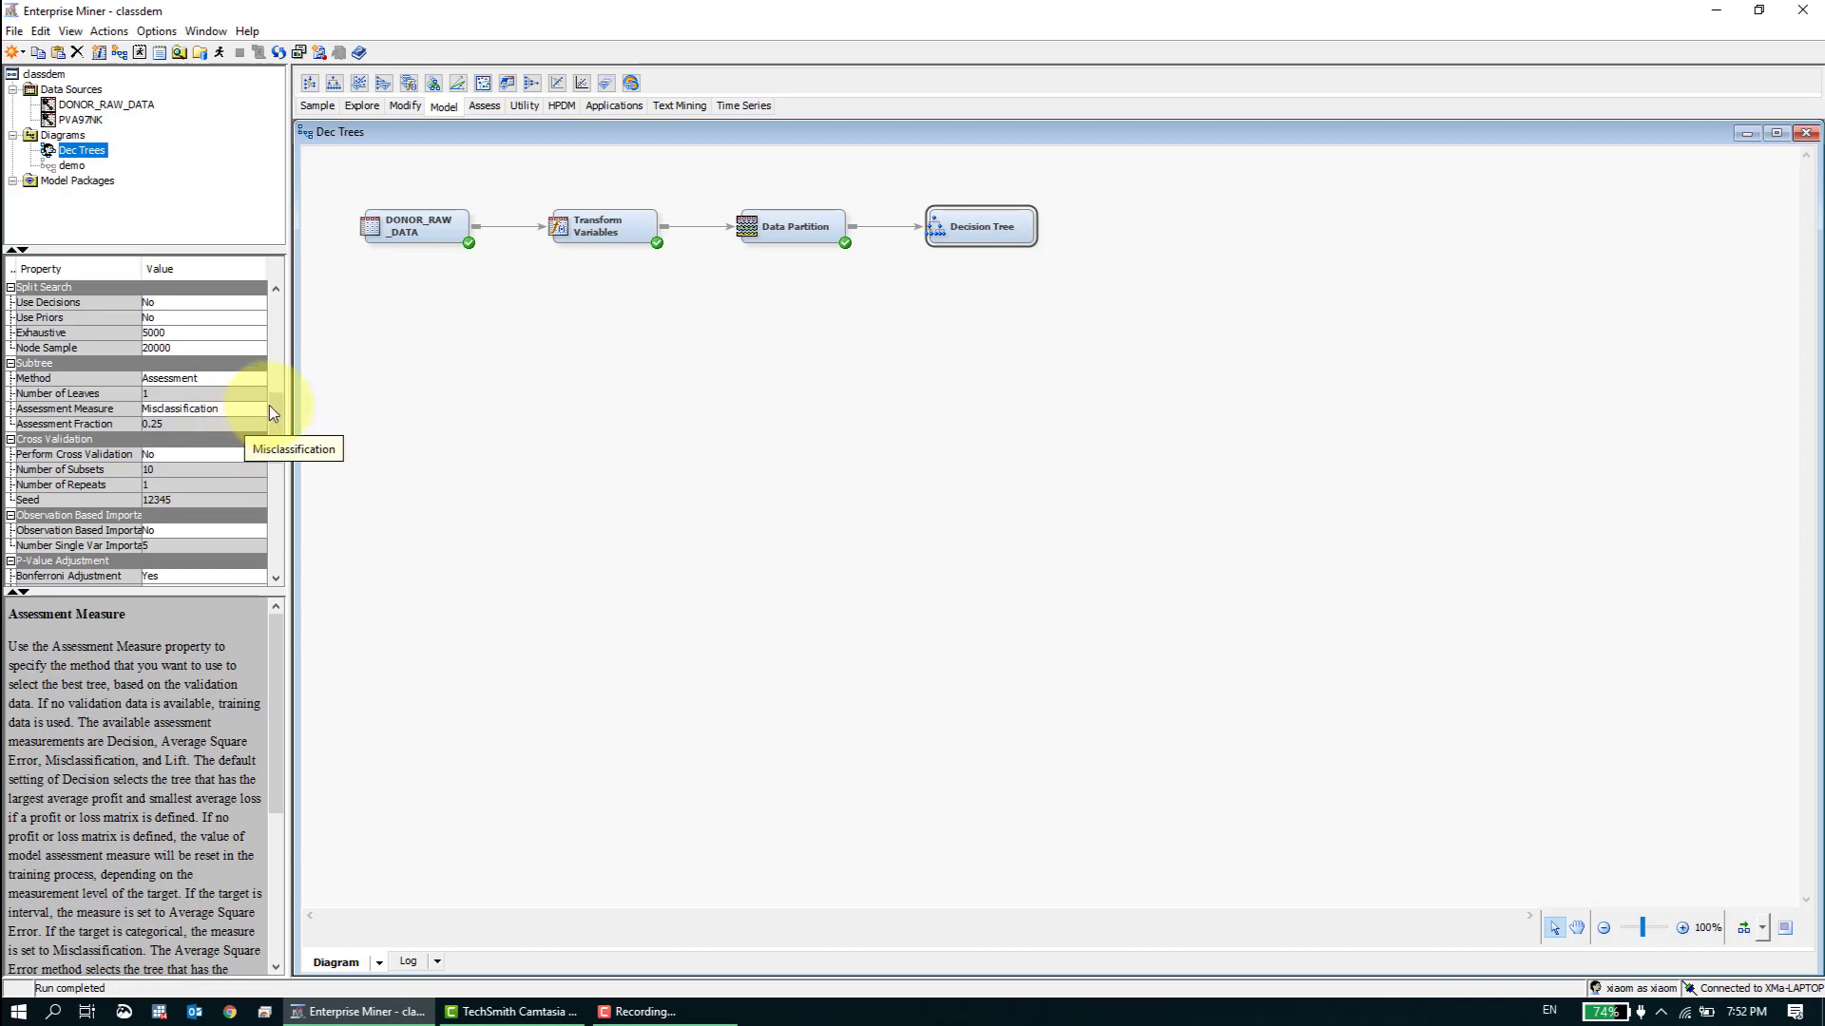
{"action": "scroll", "coordinate": [274, 399], "scroll_direction": "up", "scroll_amount": 3}
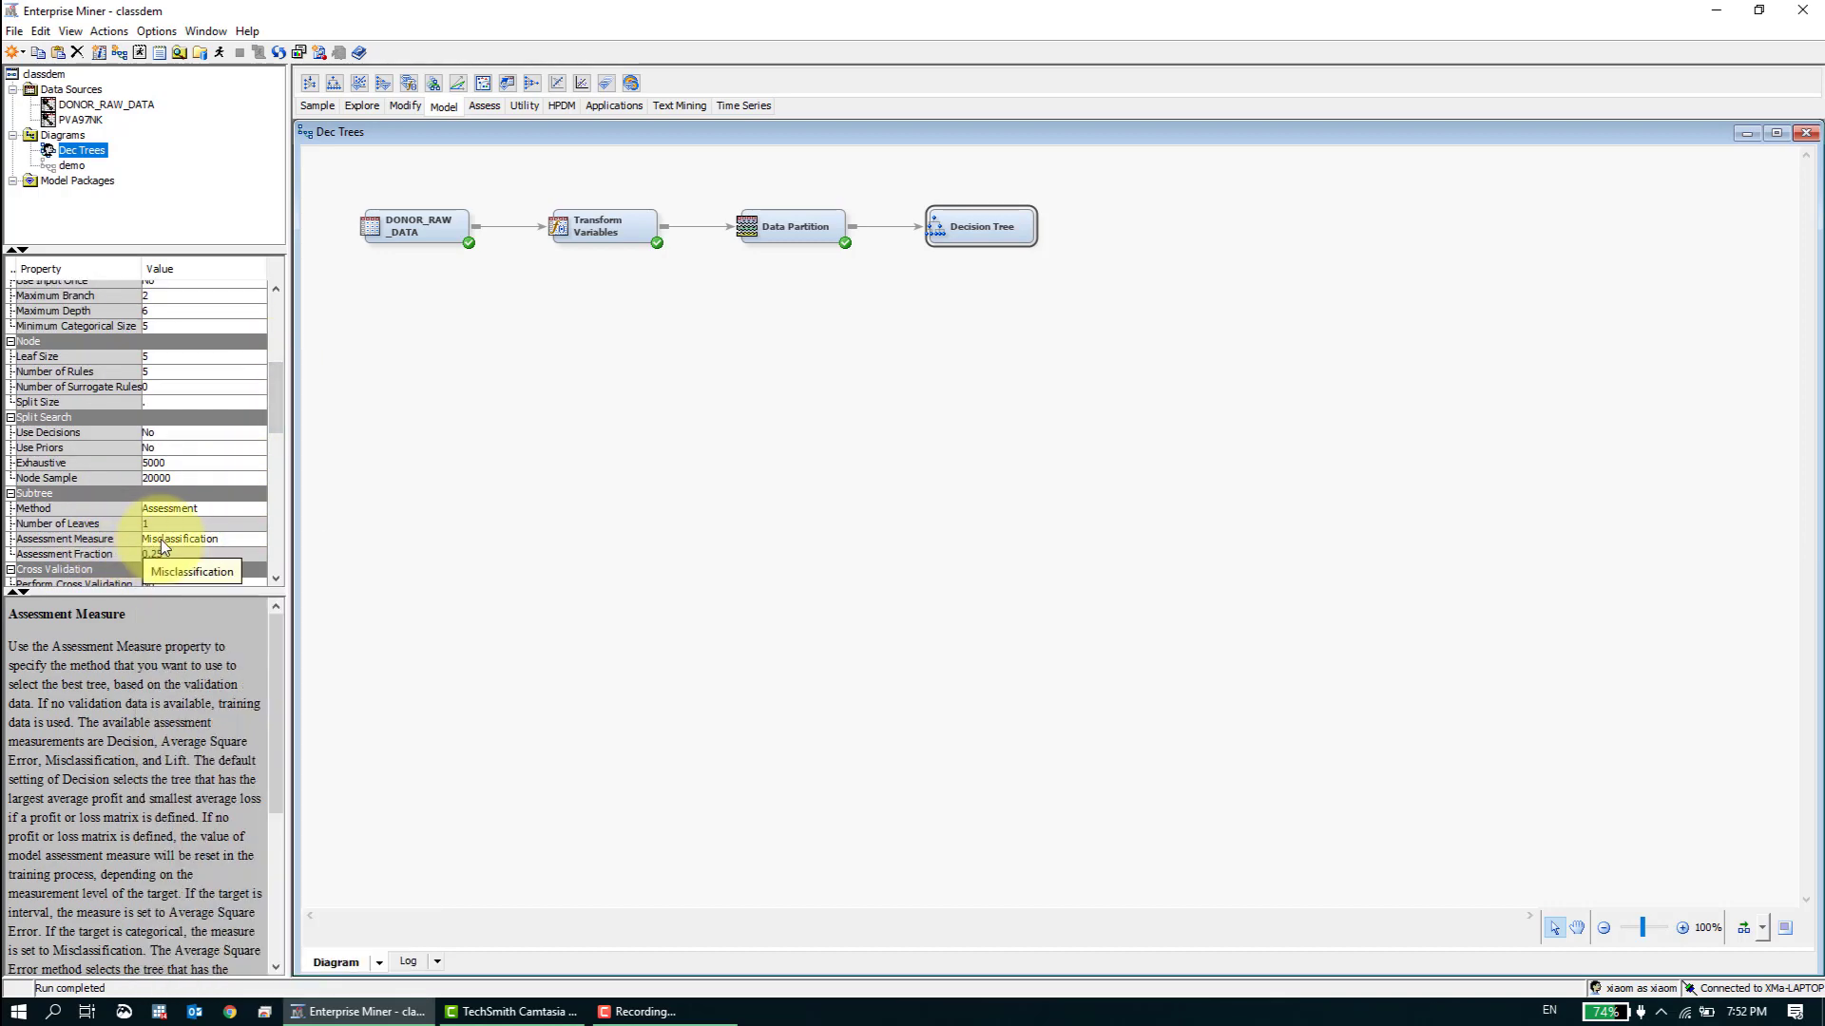
{"action": "left_click_drag", "start_coordinate": [277, 391], "coordinate": [285, 331]}
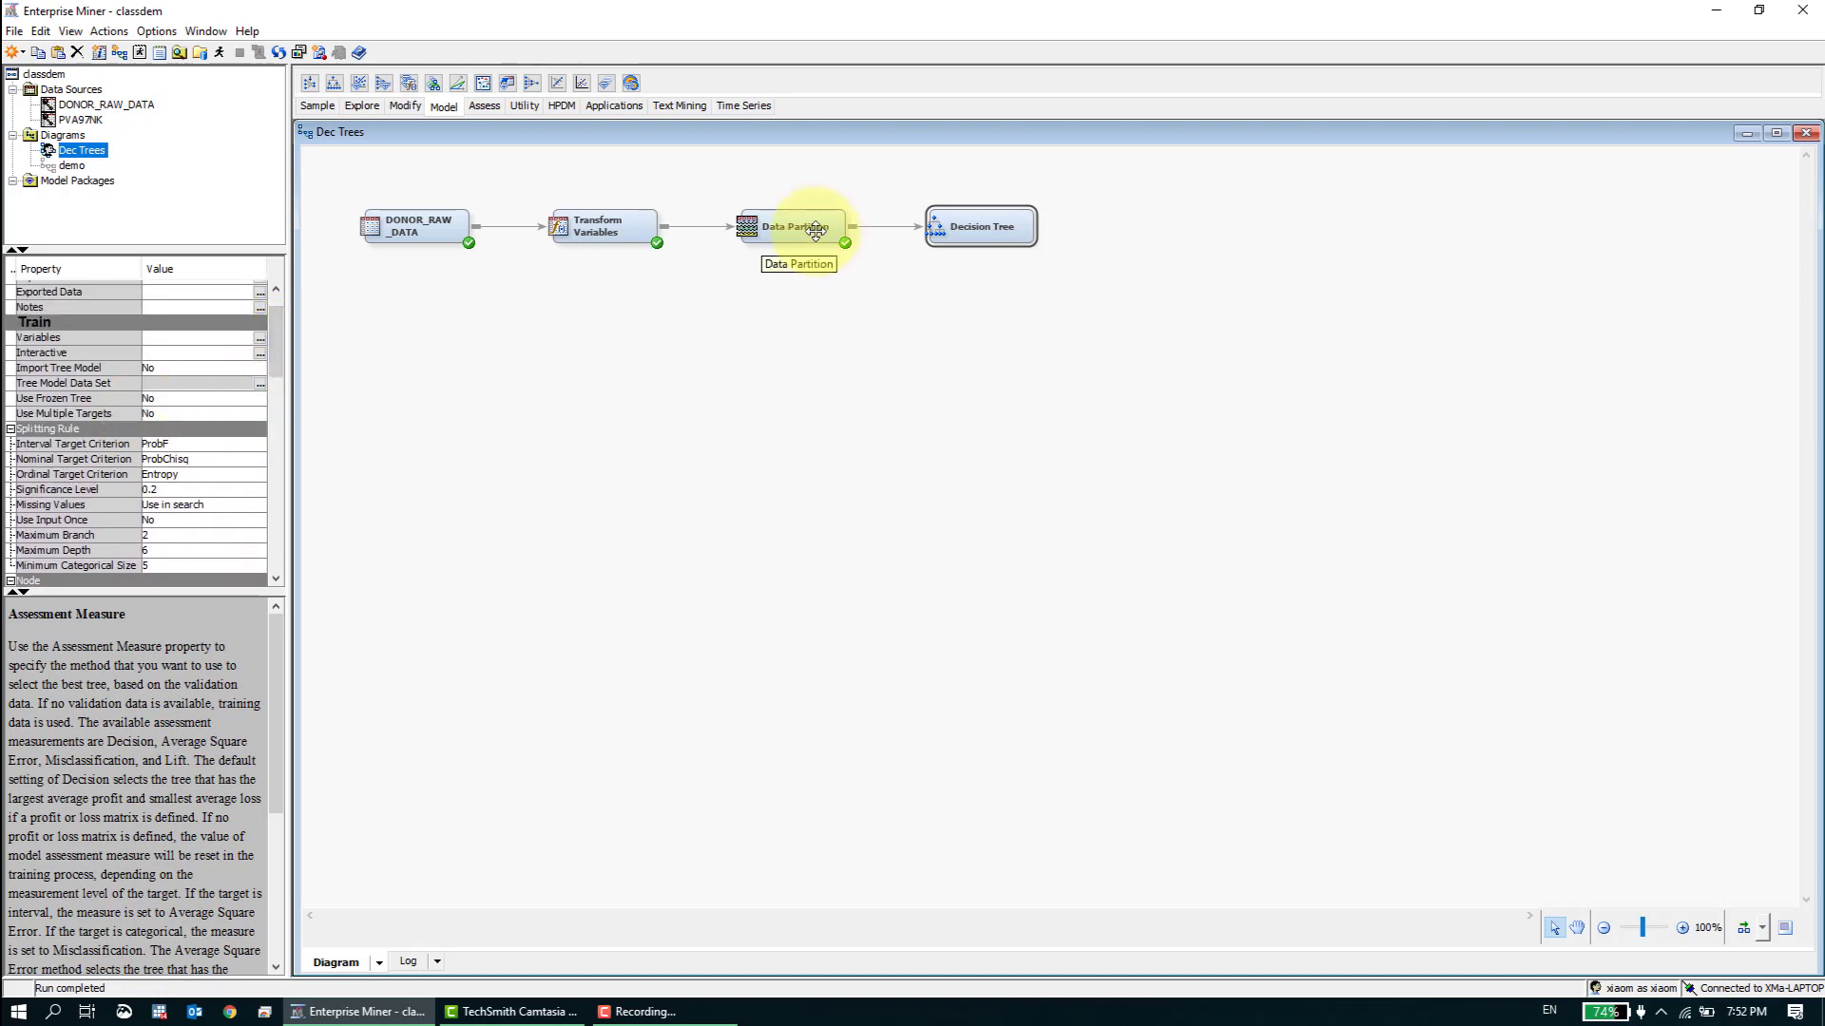
- Run the diagram path through the Decision Tree node
{"action": "right_click", "coordinate": [966, 228]}
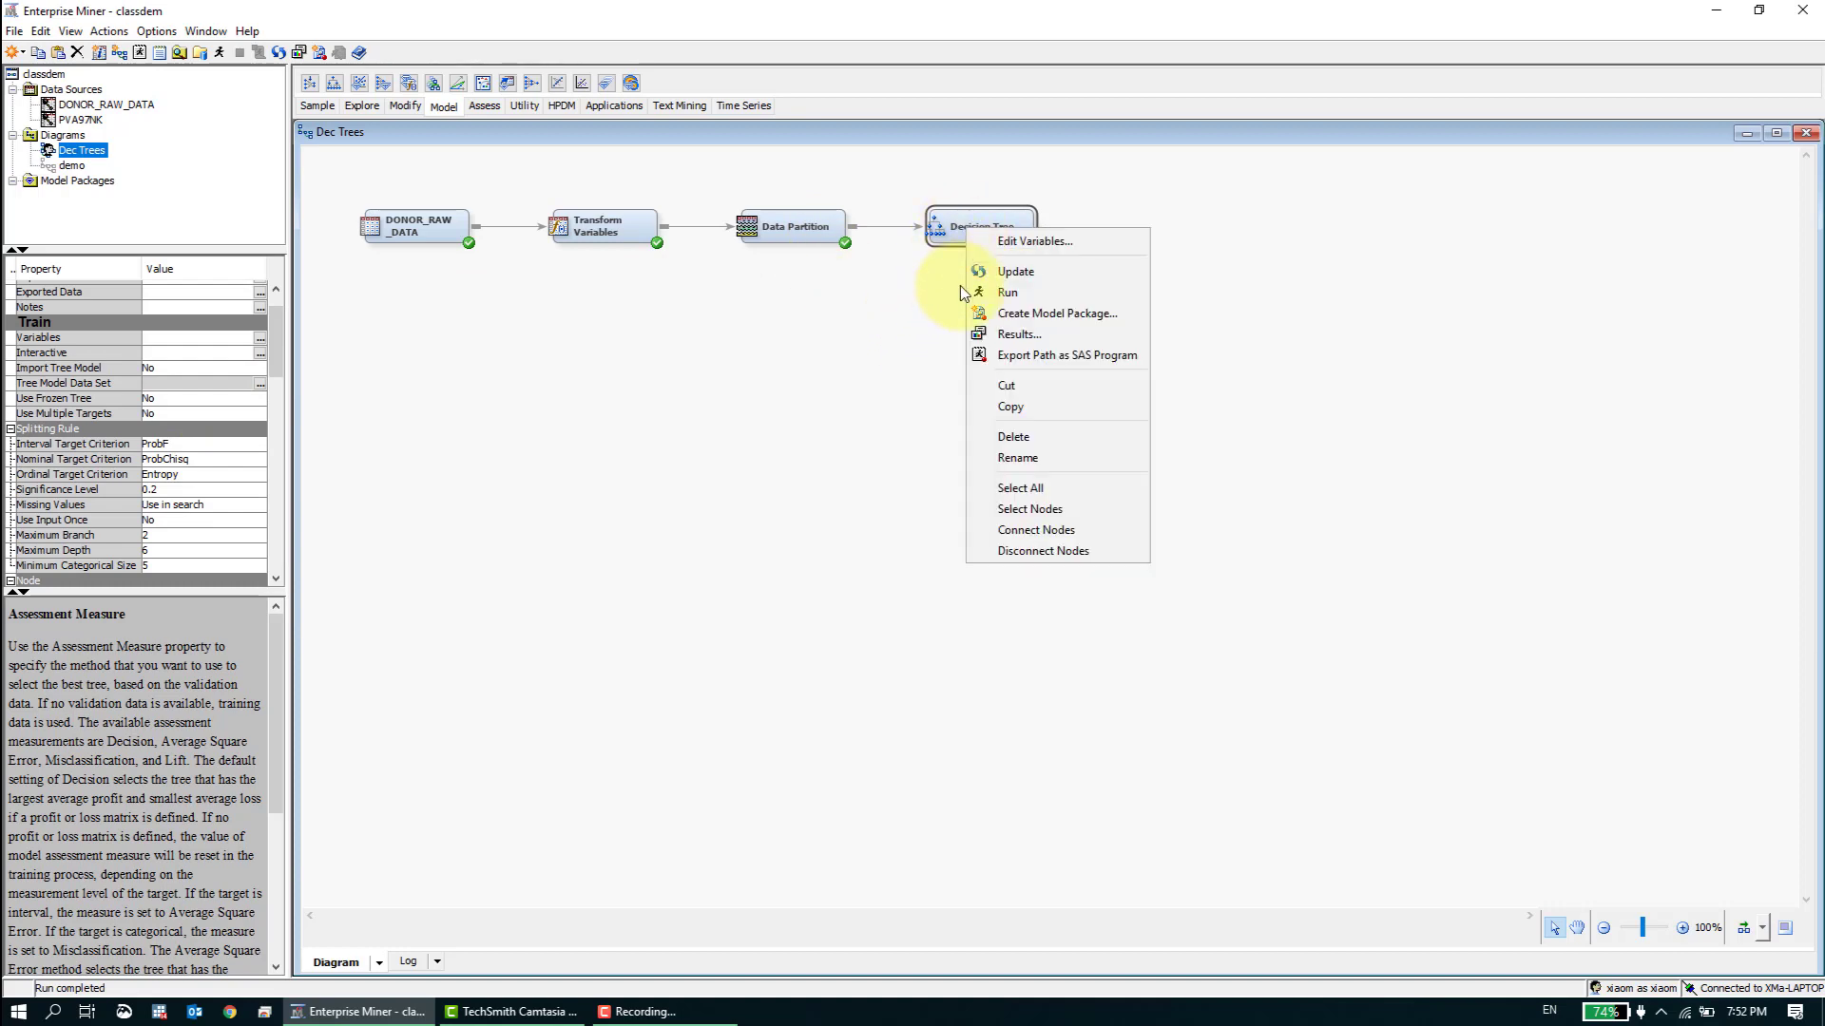
{"action": "left_click", "coordinate": [978, 291]}
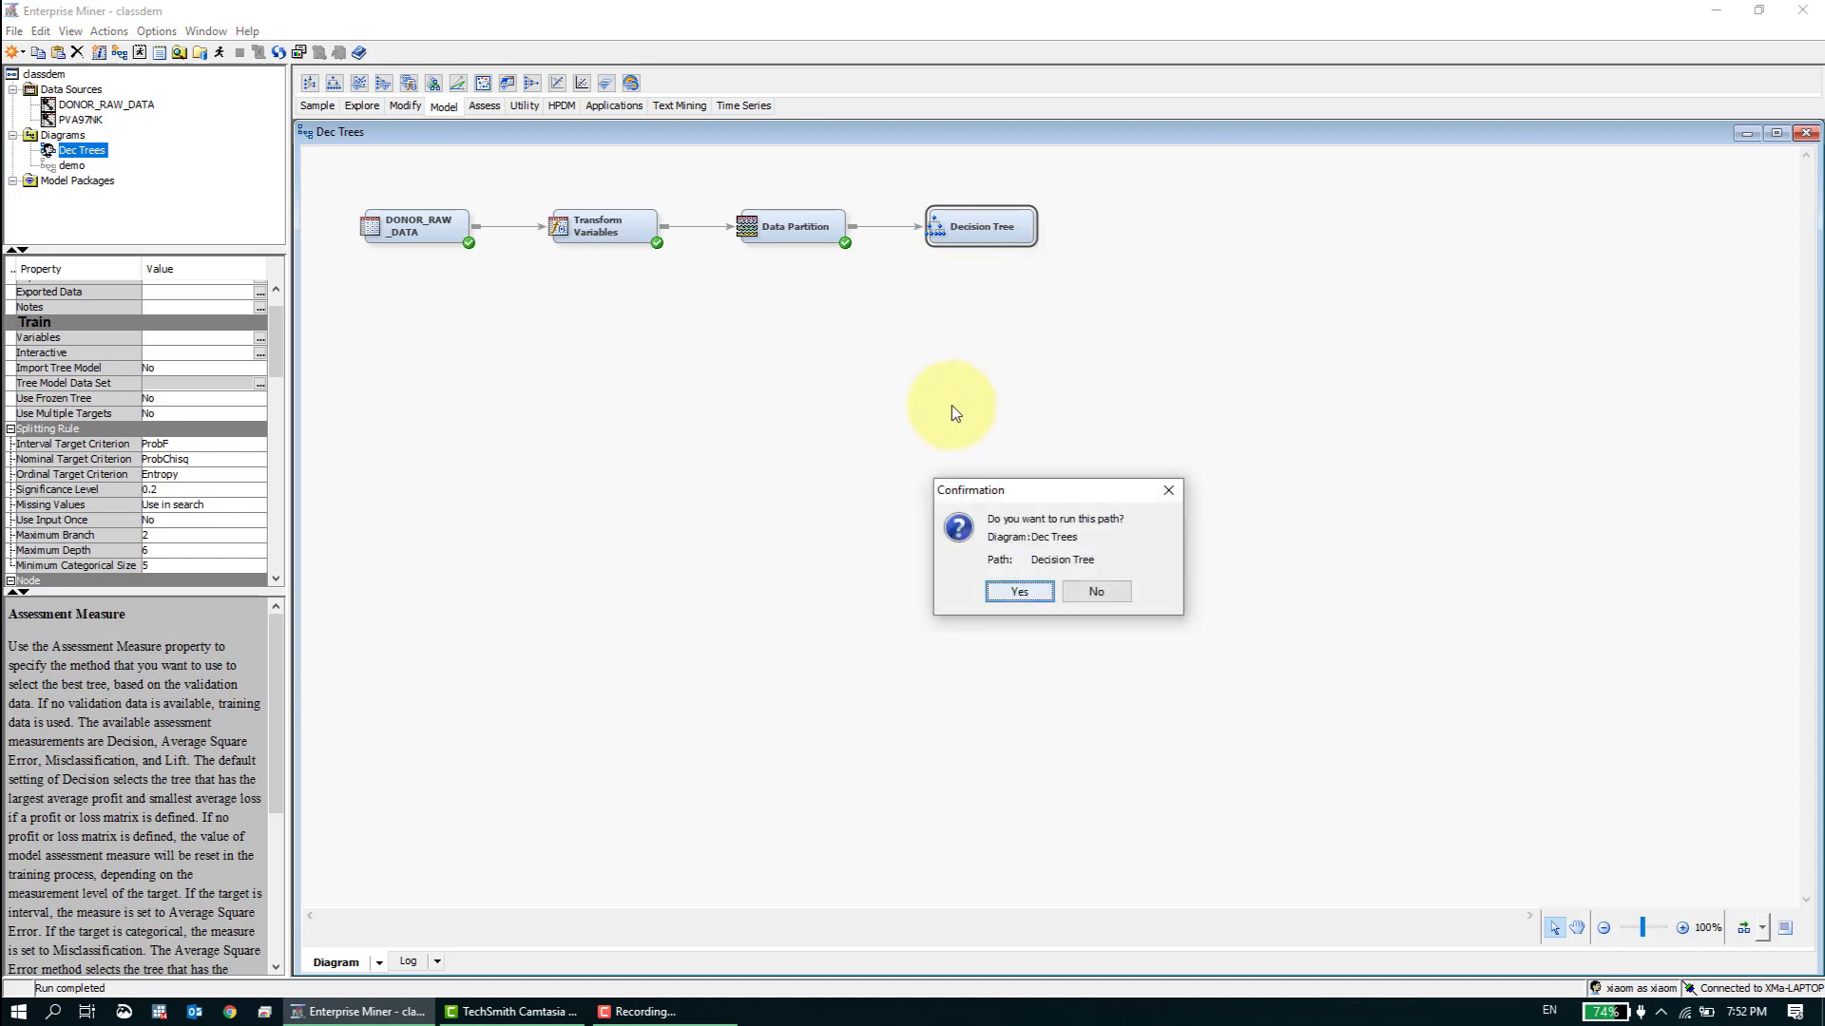
{"action": "left_click", "coordinate": [1021, 591]}
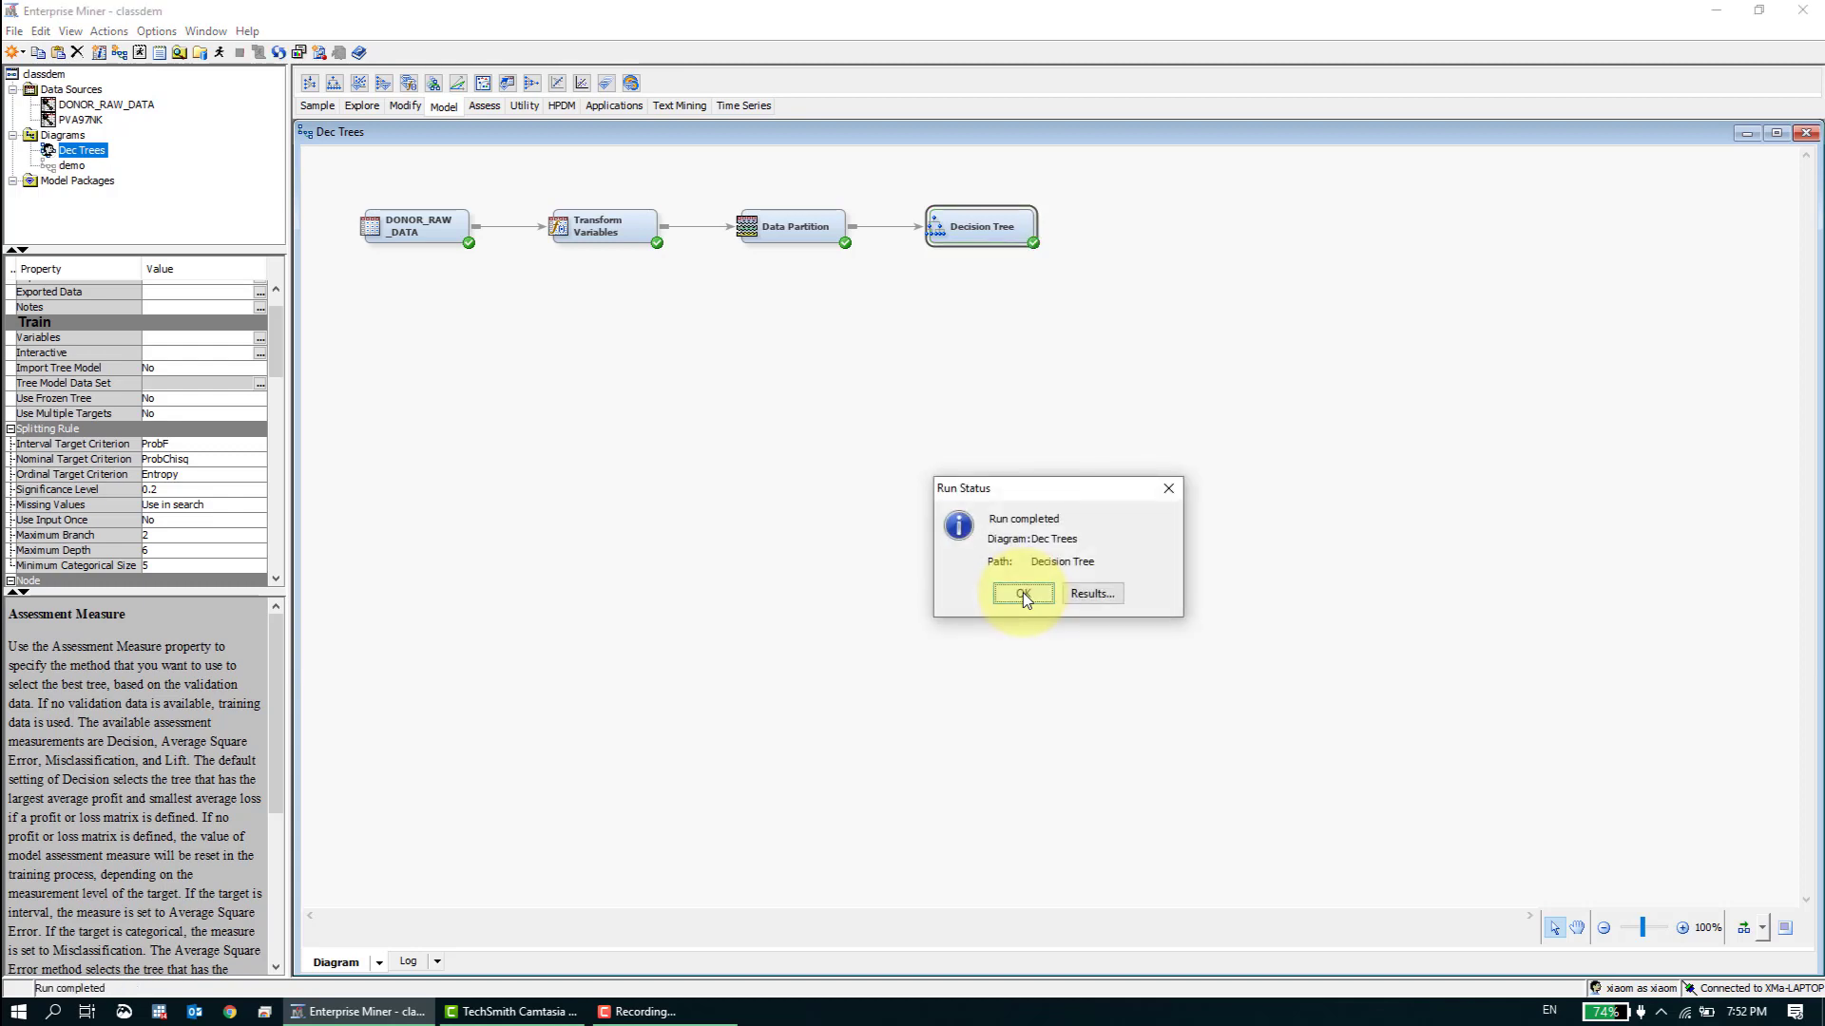
- Open the Decision Tree results full screen and enlarge the tree diagram to fill the window
{"action": "left_click", "coordinate": [1083, 589]}
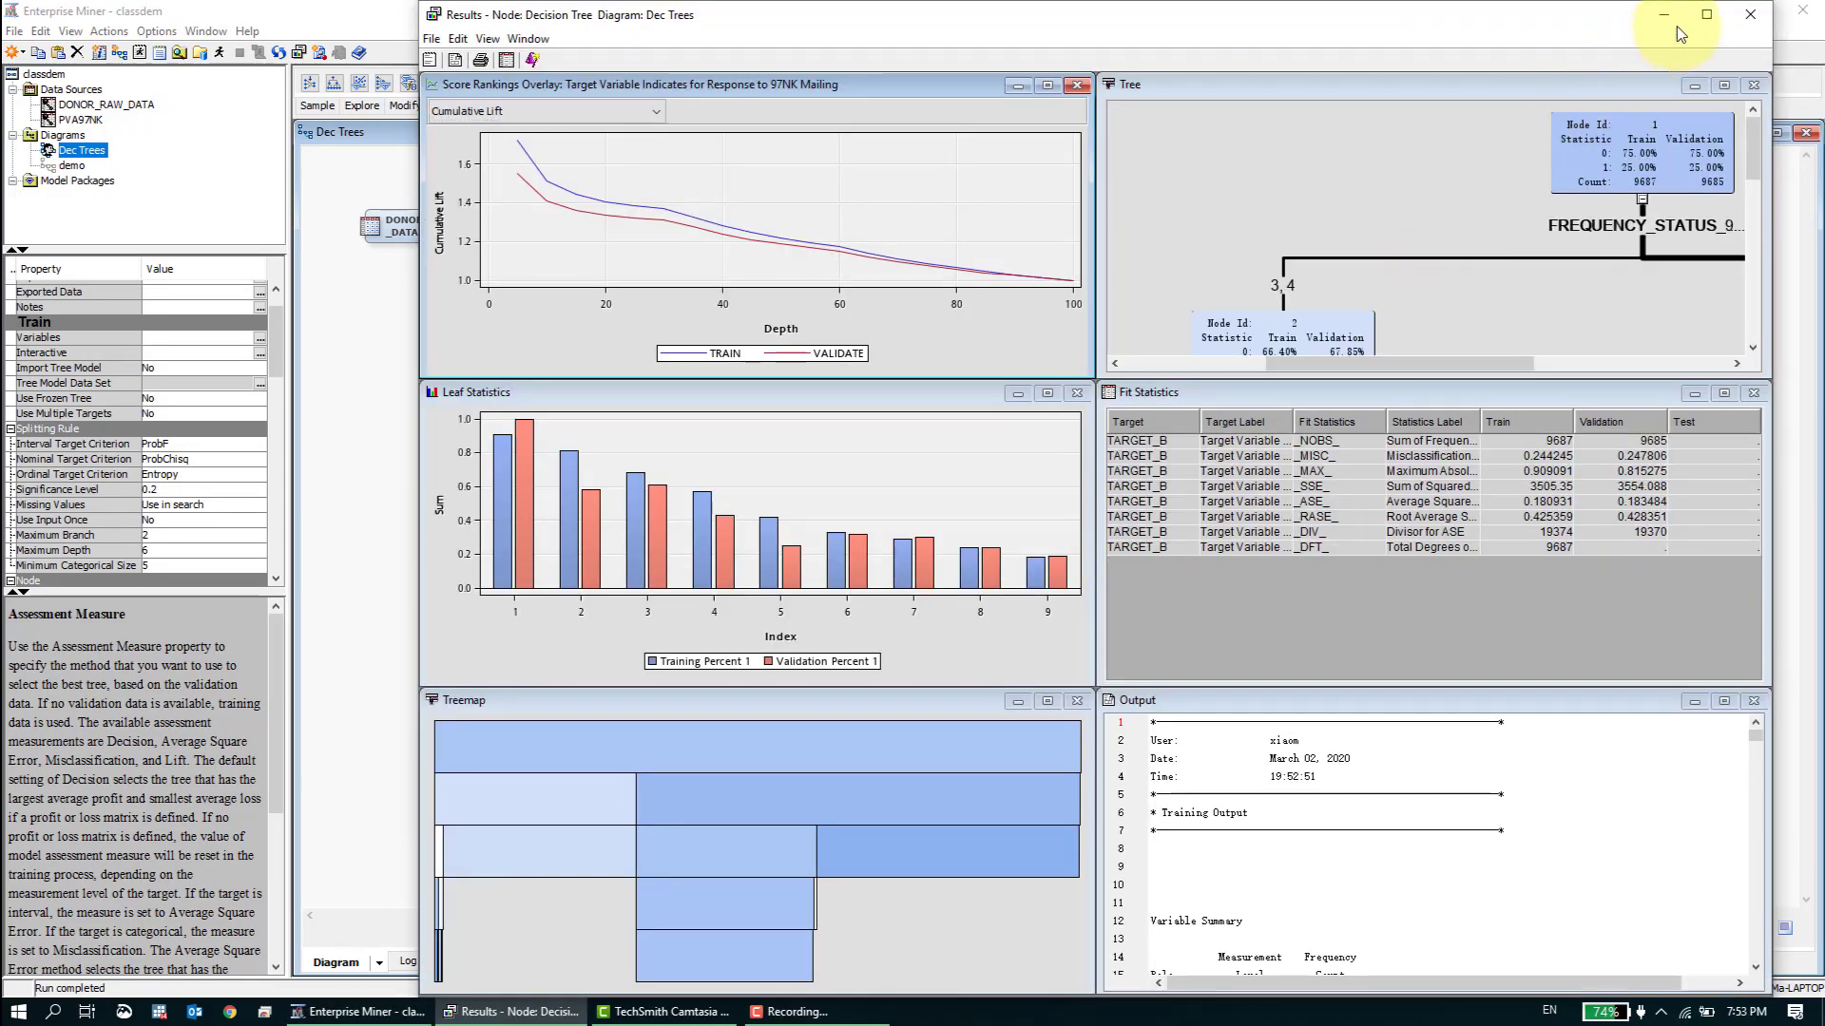
{"action": "left_click", "coordinate": [1706, 14]}
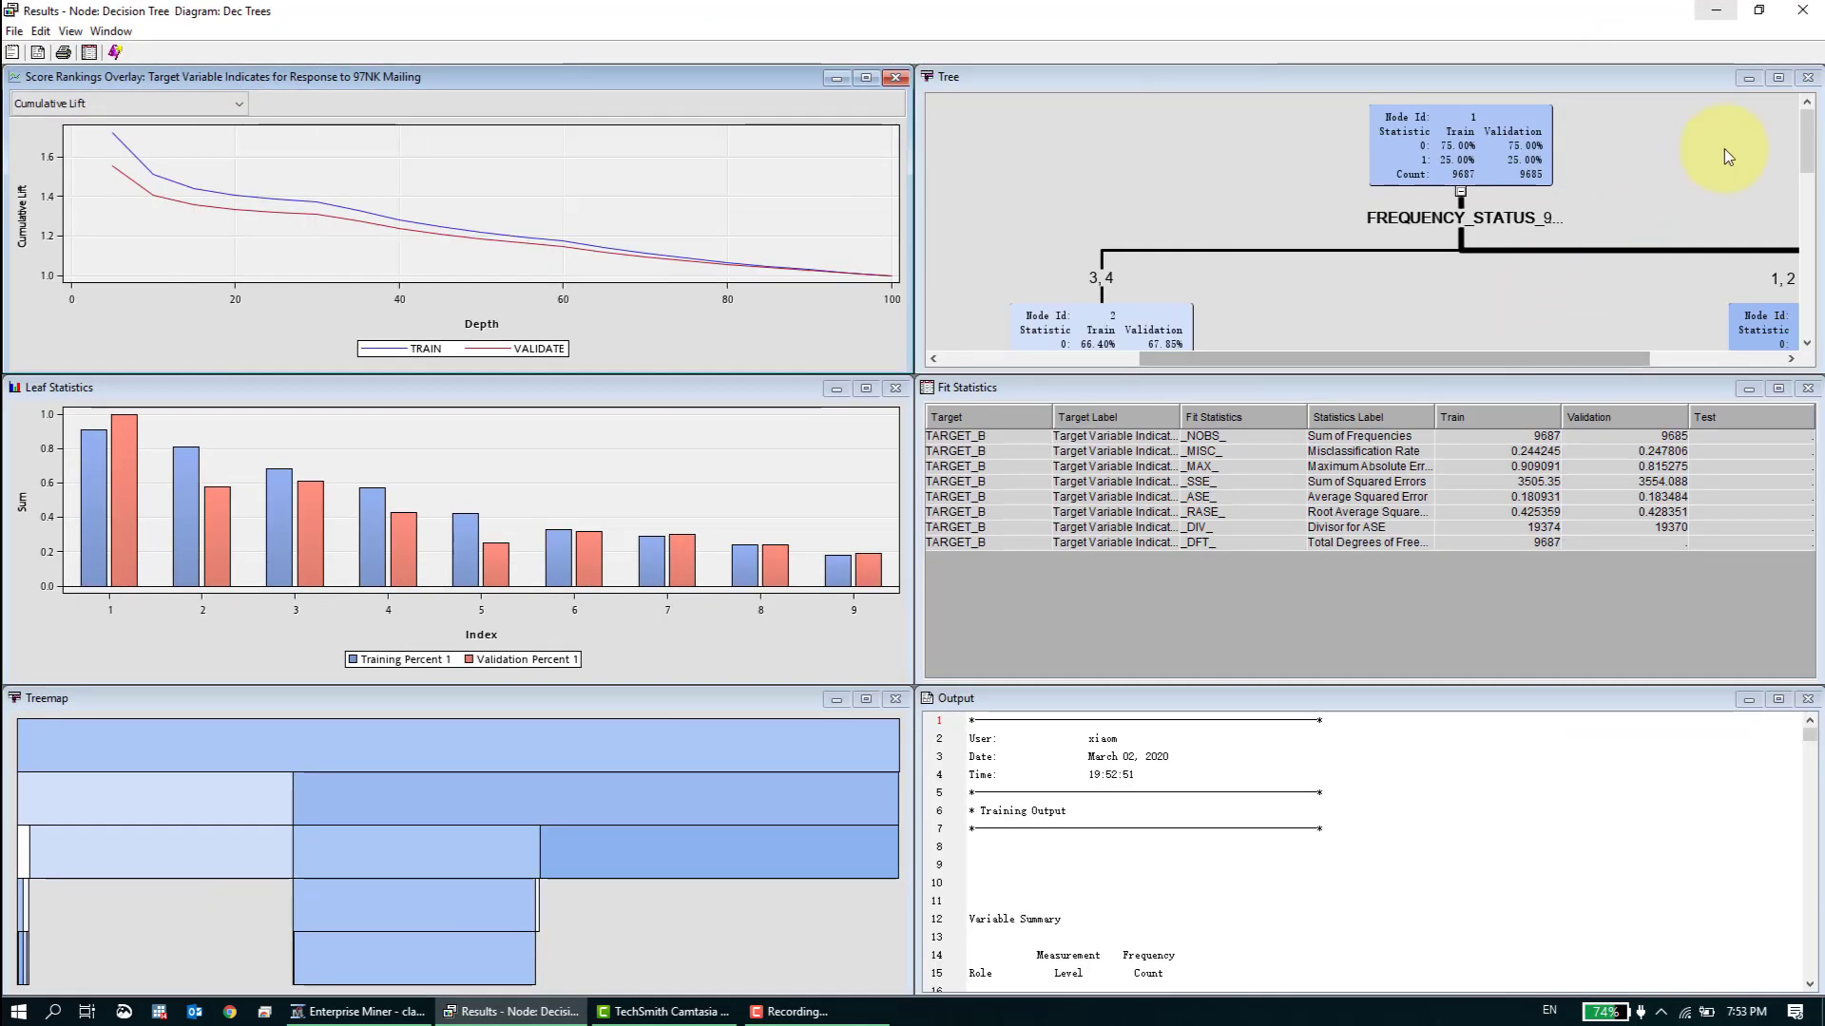
{"action": "left_click", "coordinate": [1777, 77]}
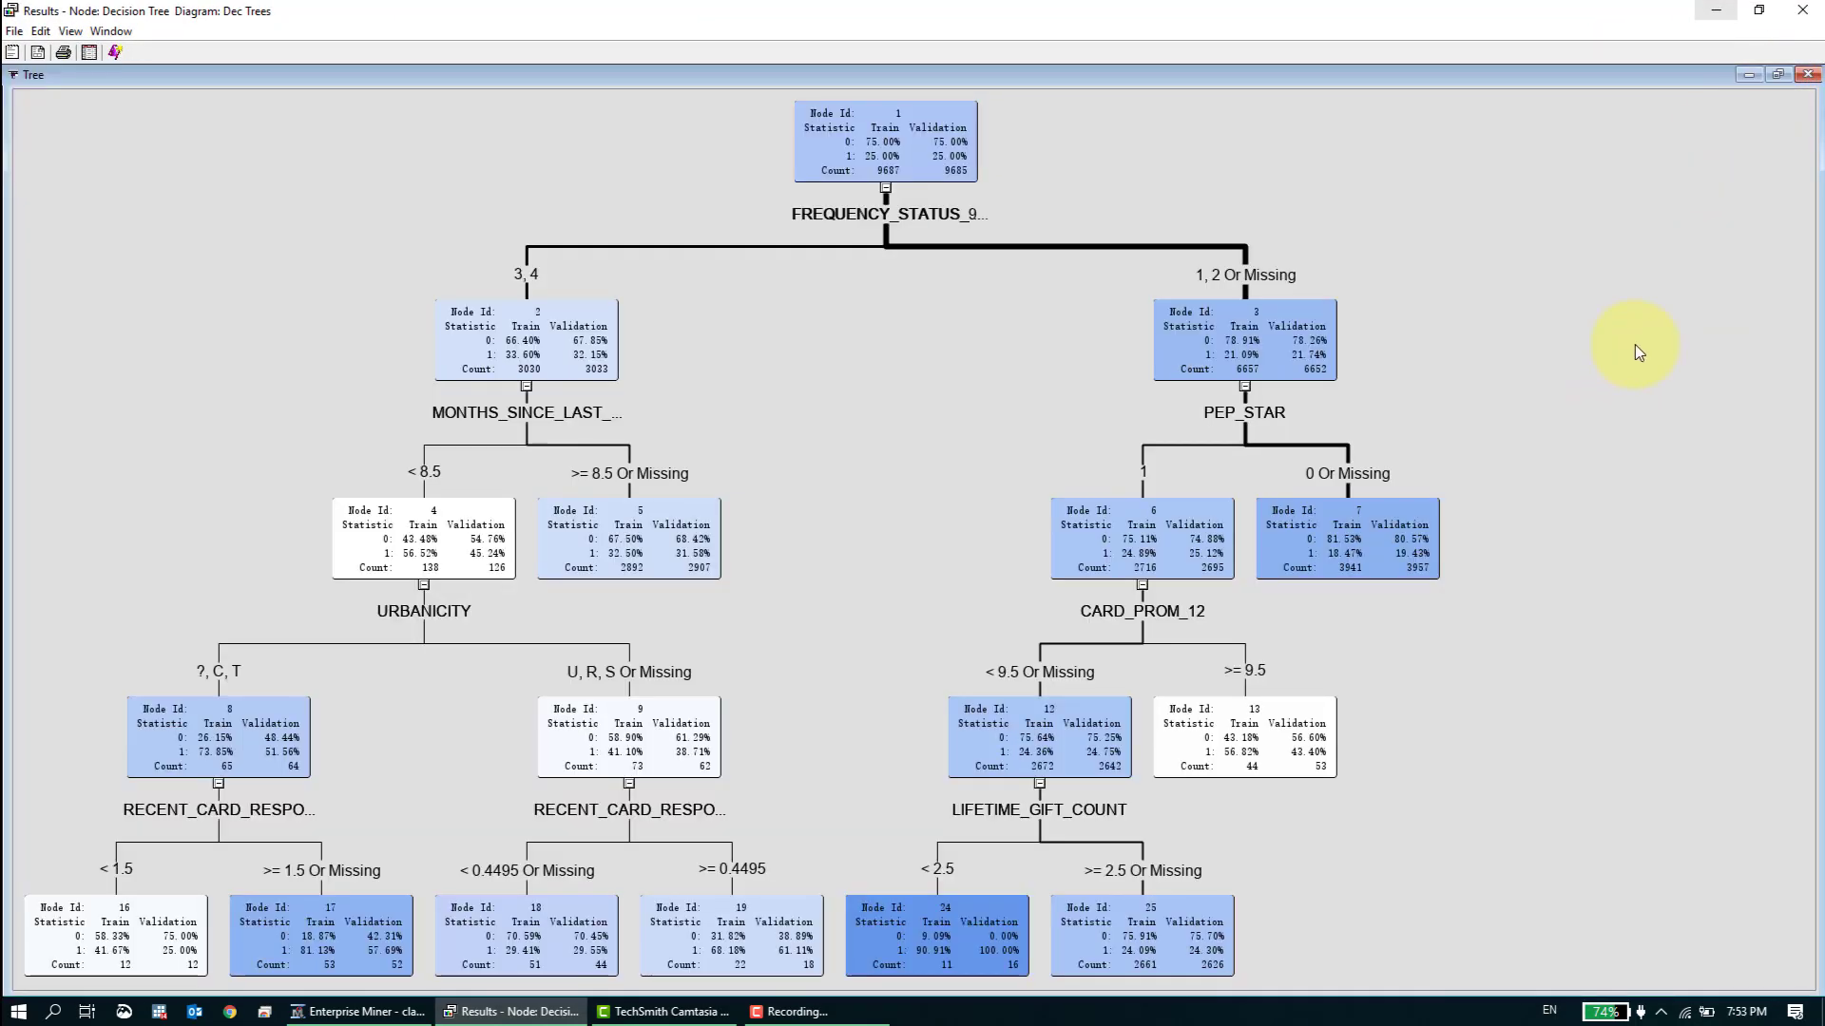
- Fit the tree diagram to the page, examine its splits and nodes, and return it to 100% size
{"action": "right_click", "coordinate": [1637, 348]}
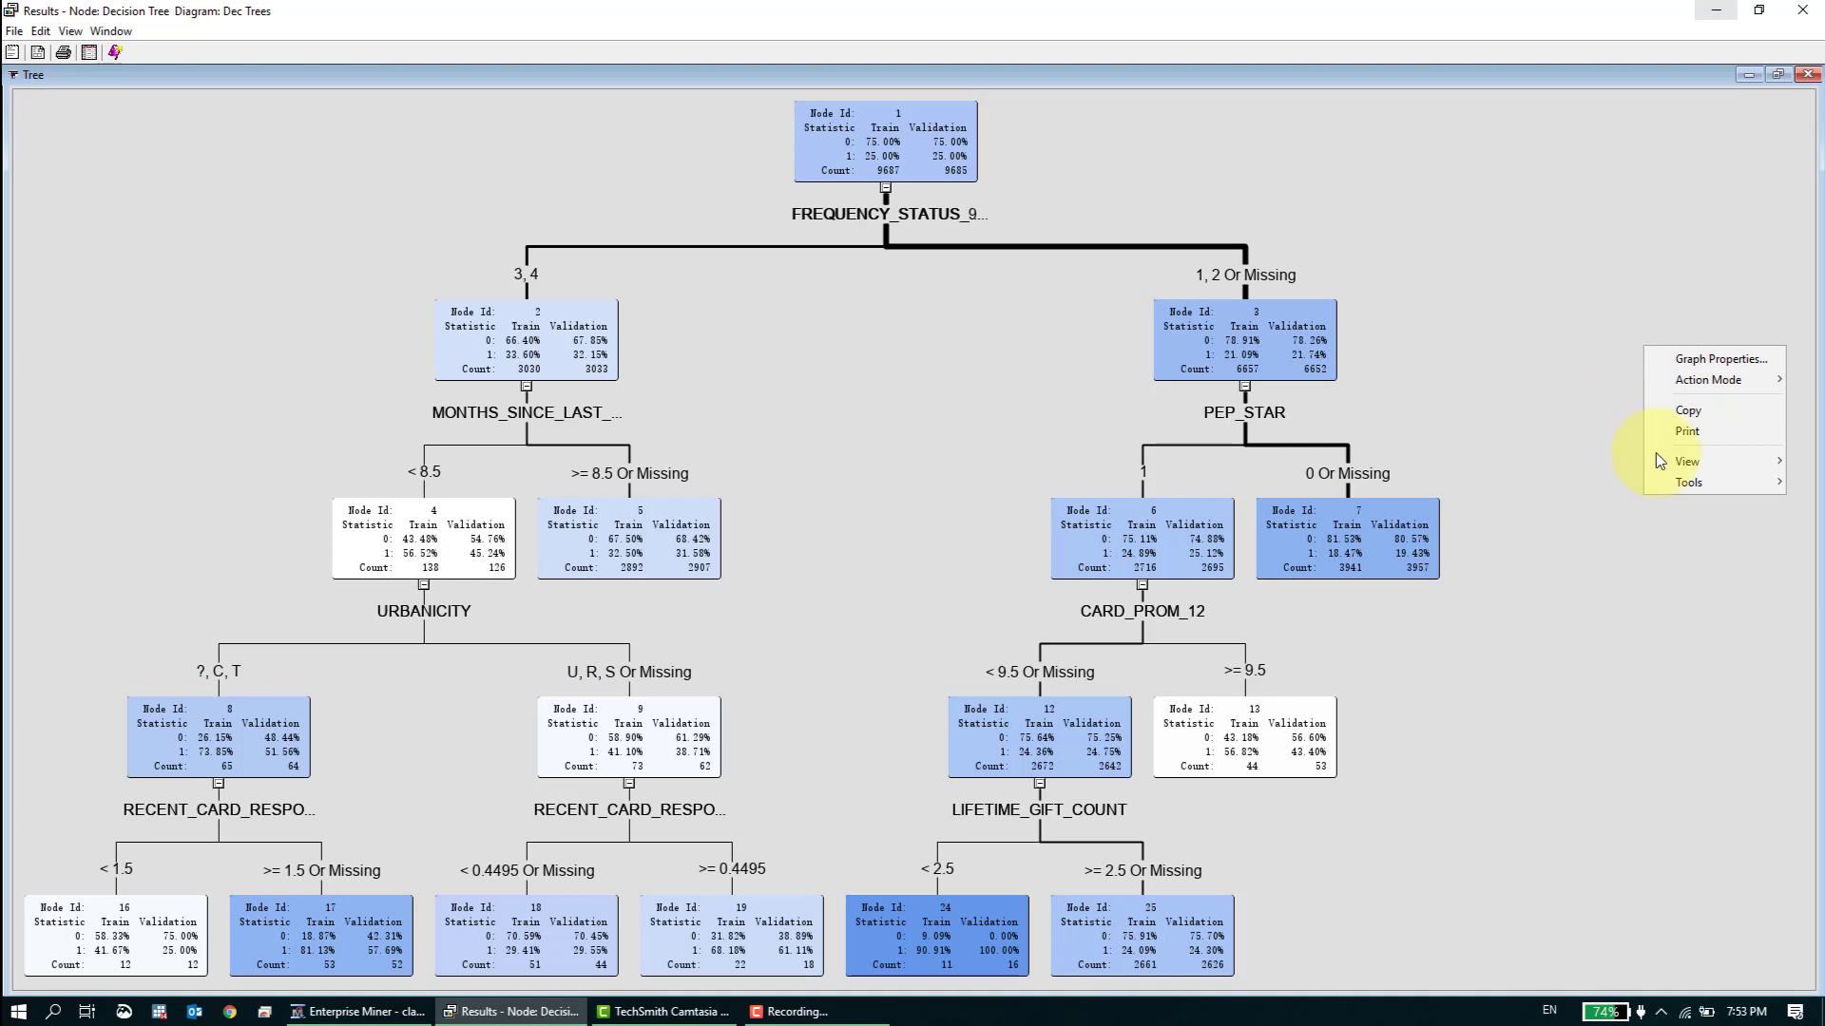
{"action": "mouse_move", "coordinate": [1663, 461]}
{"action": "left_click", "coordinate": [1632, 620]}
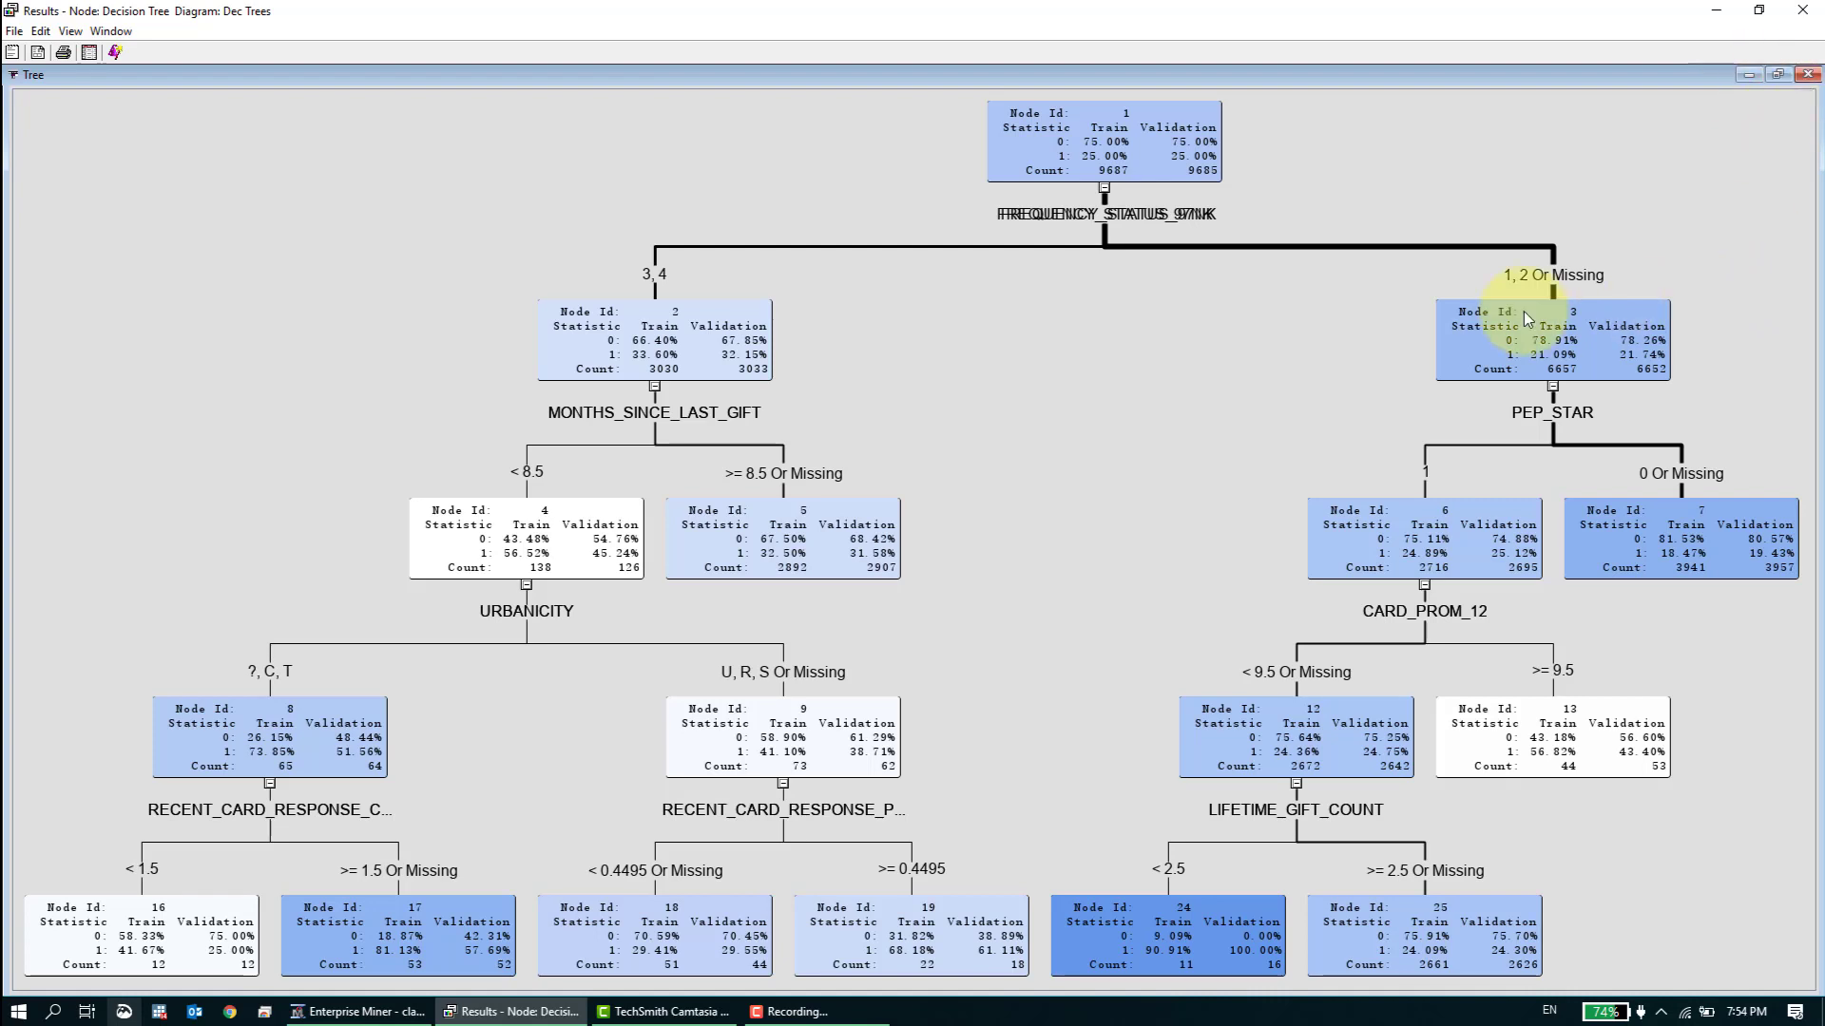
{"action": "right_click", "coordinate": [1288, 359]}
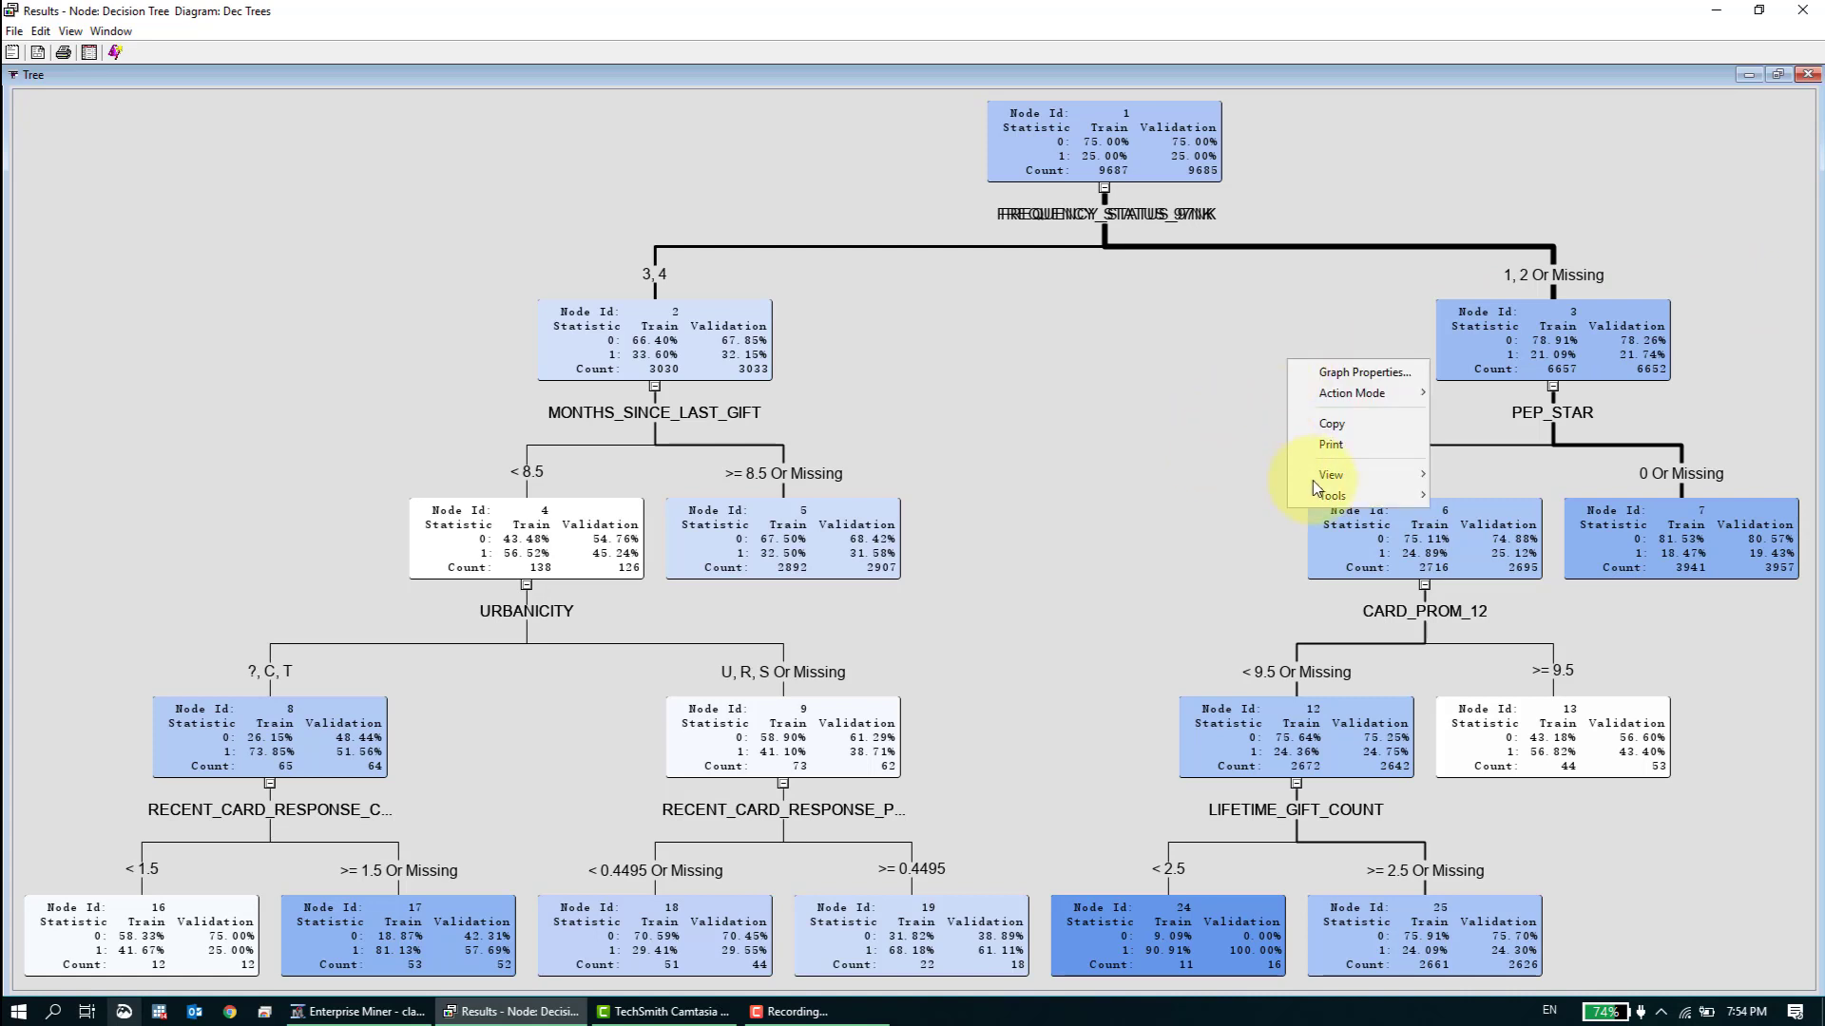
{"action": "mouse_move", "coordinate": [1340, 475]}
{"action": "left_click", "coordinate": [1497, 546]}
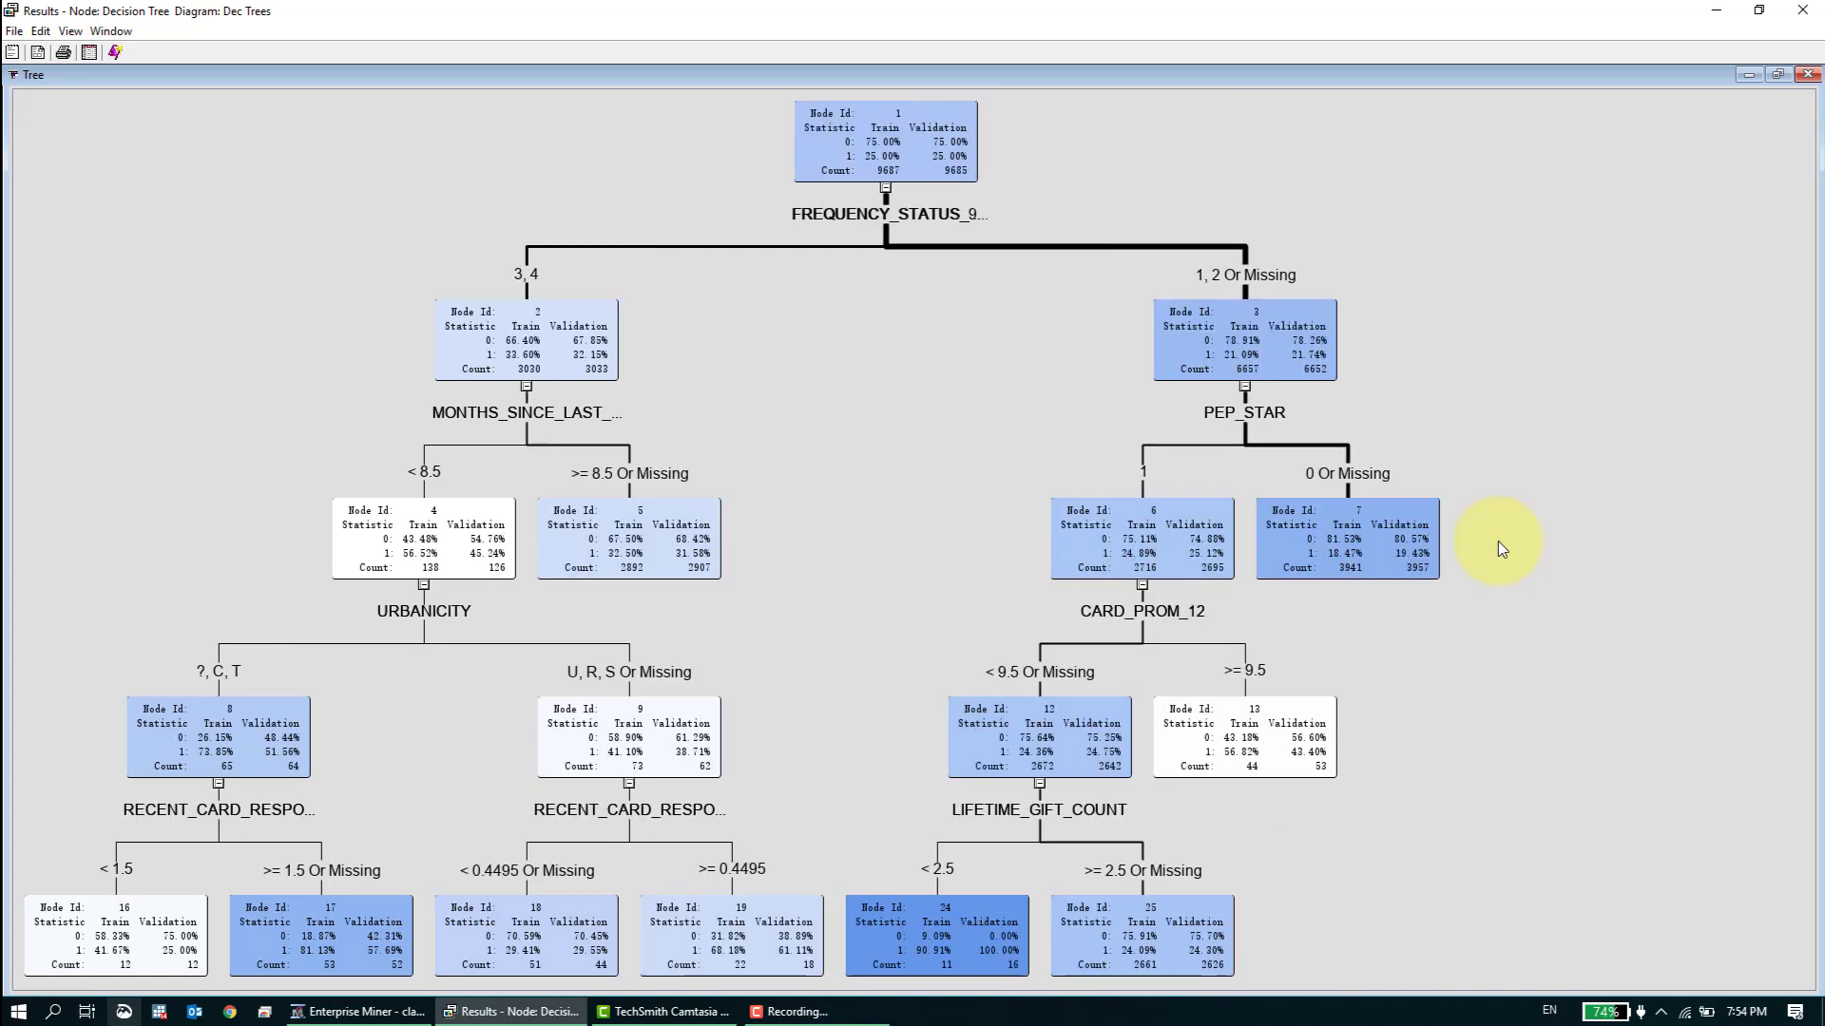
- Review the tree's view options and its nodes at 100%, and restore the tree diagram beside the other result panes
{"action": "right_click", "coordinate": [1075, 426]}
{"action": "mouse_move", "coordinate": [1171, 517]}
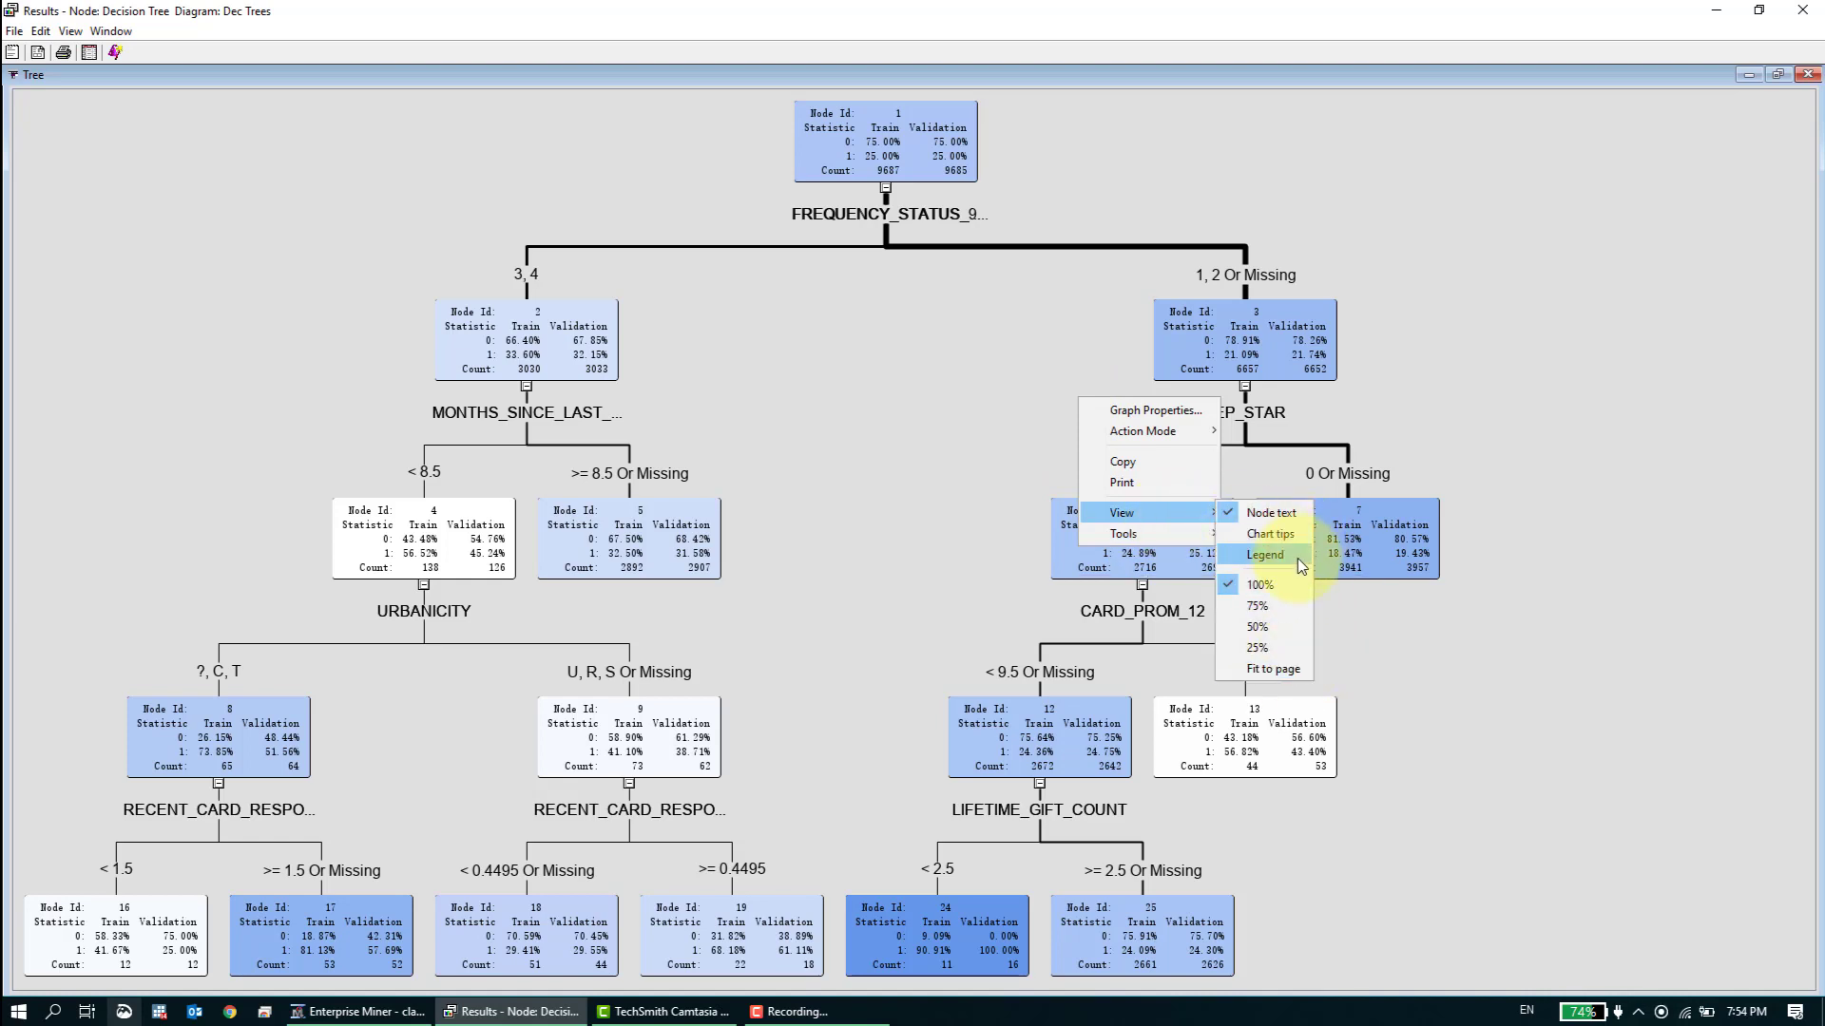
{"action": "left_click", "coordinate": [1718, 536]}
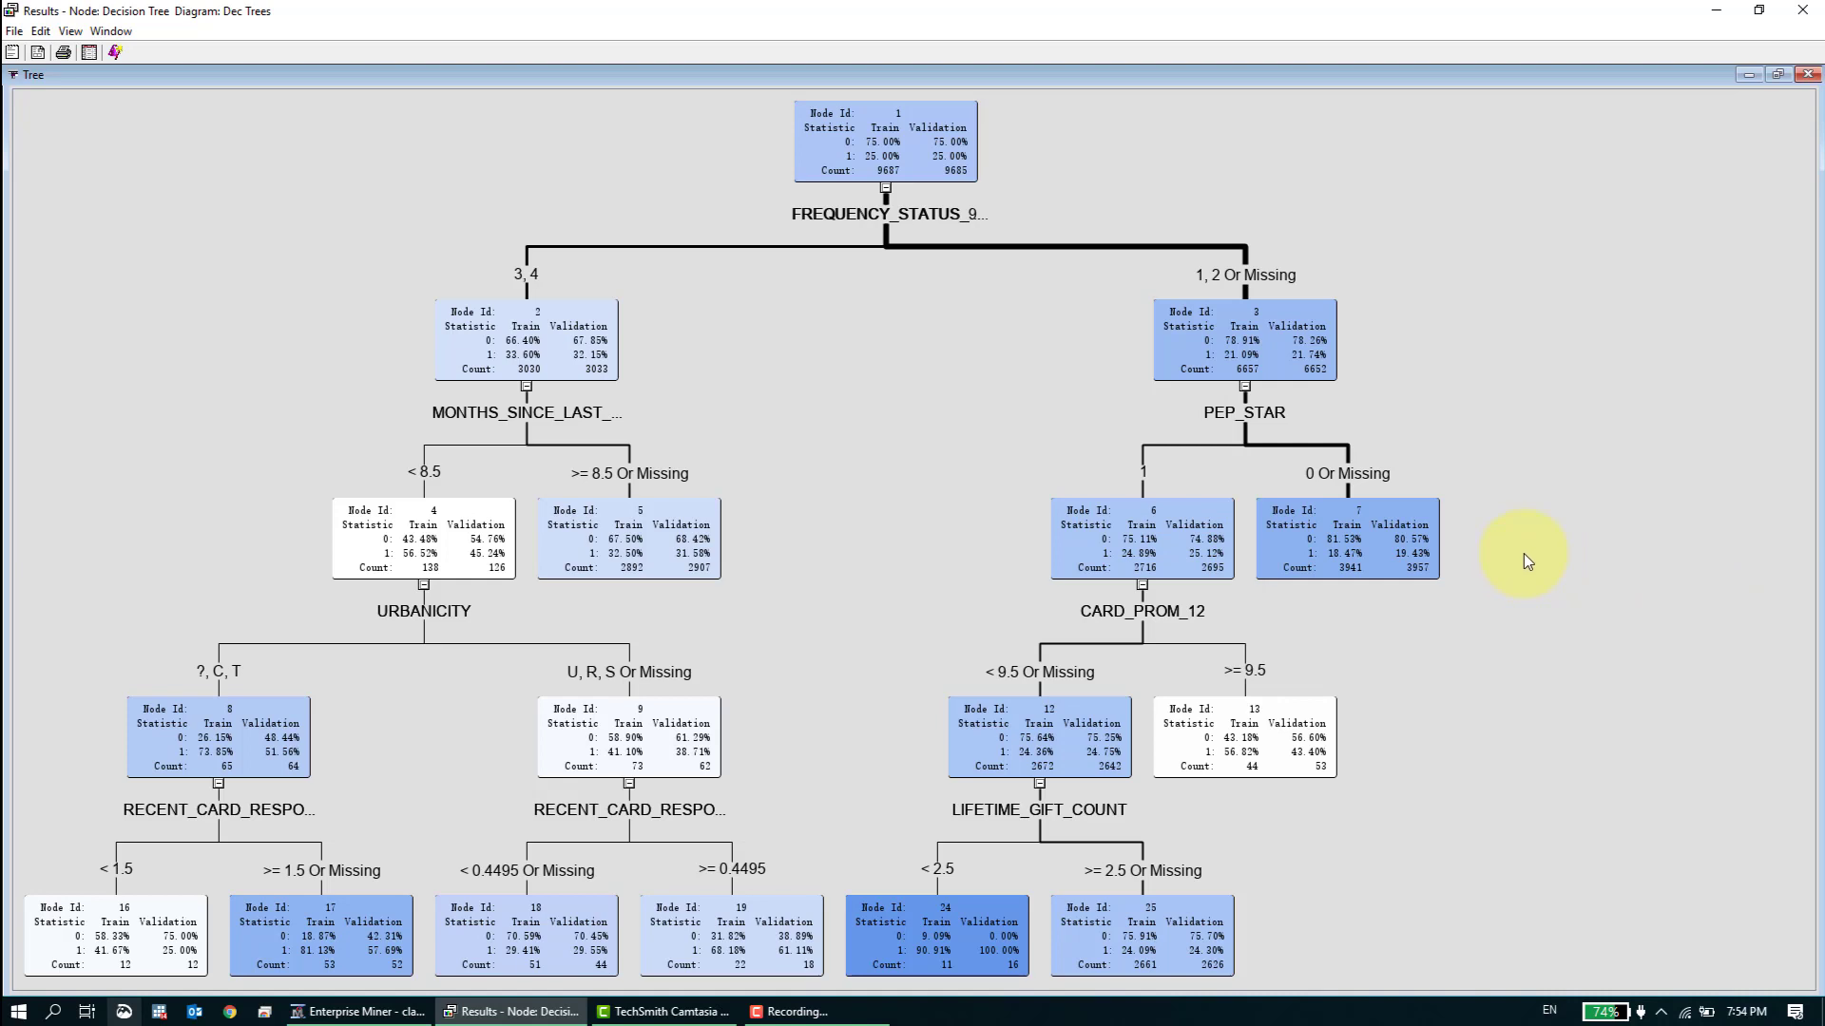
{"action": "right_click", "coordinate": [1524, 555]}
{"action": "mouse_move", "coordinate": [1559, 652]}
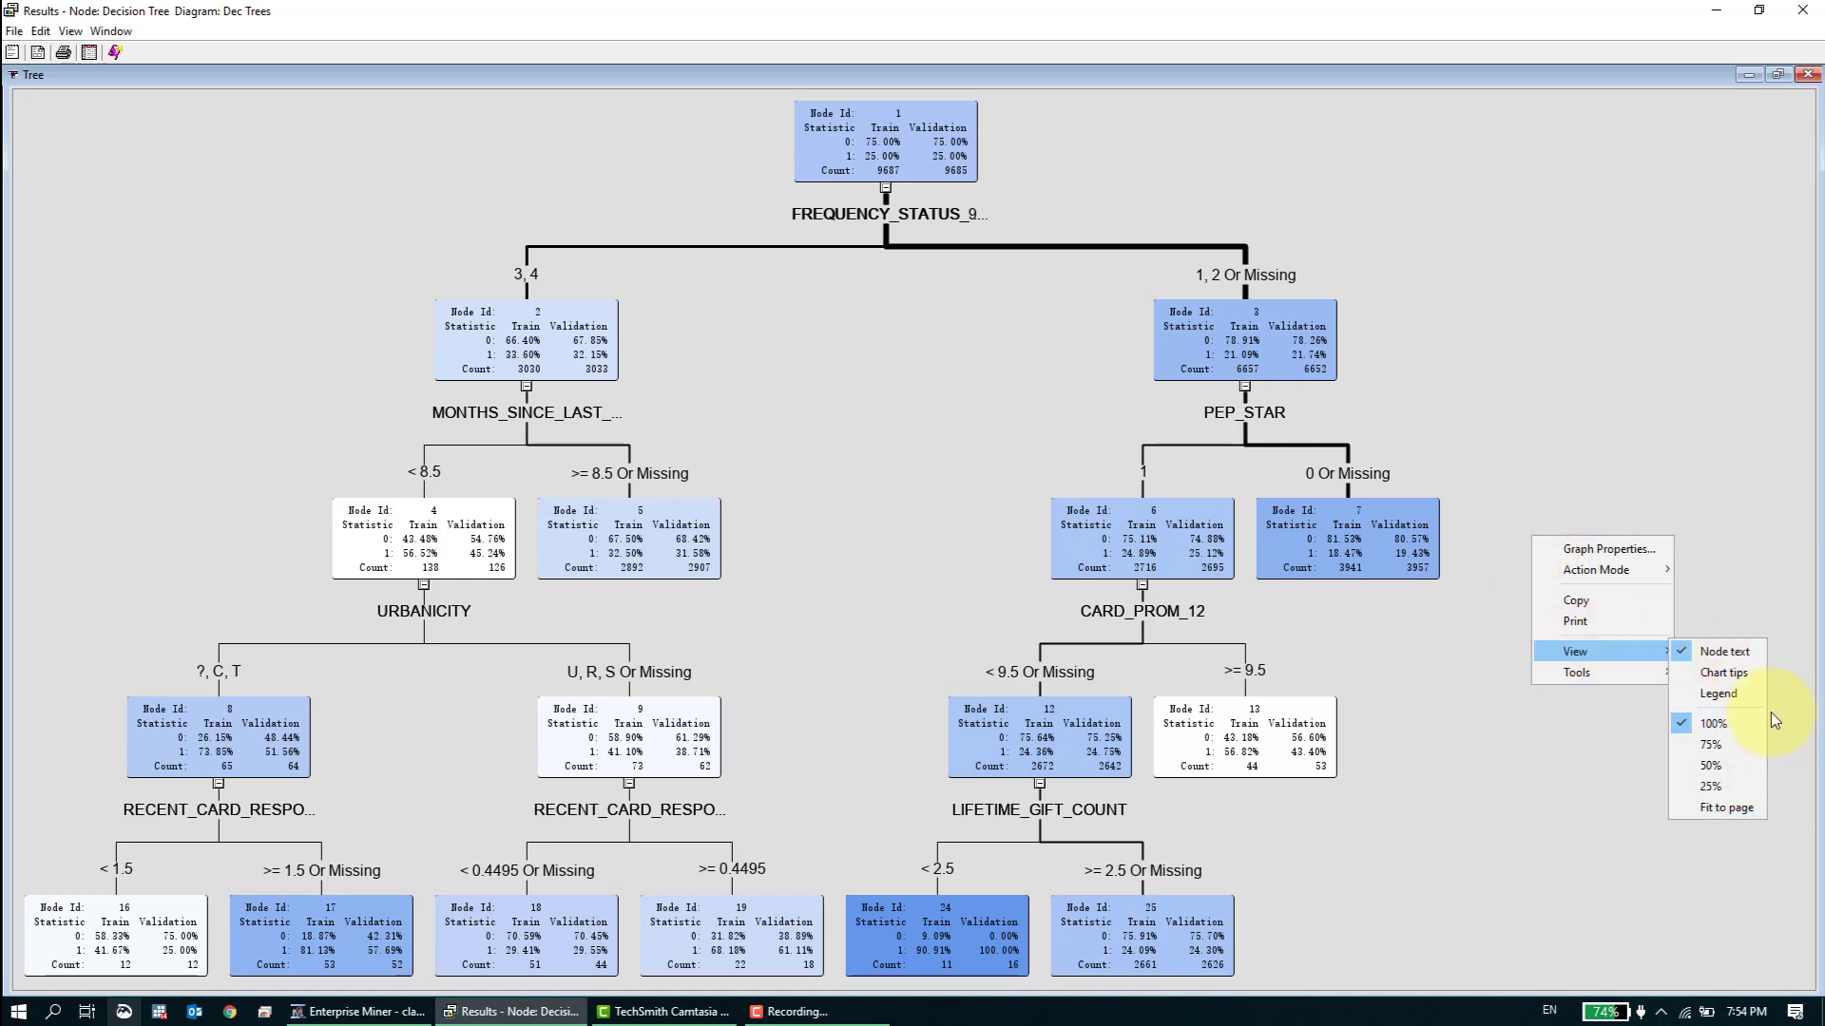
{"action": "left_click", "coordinate": [1764, 621]}
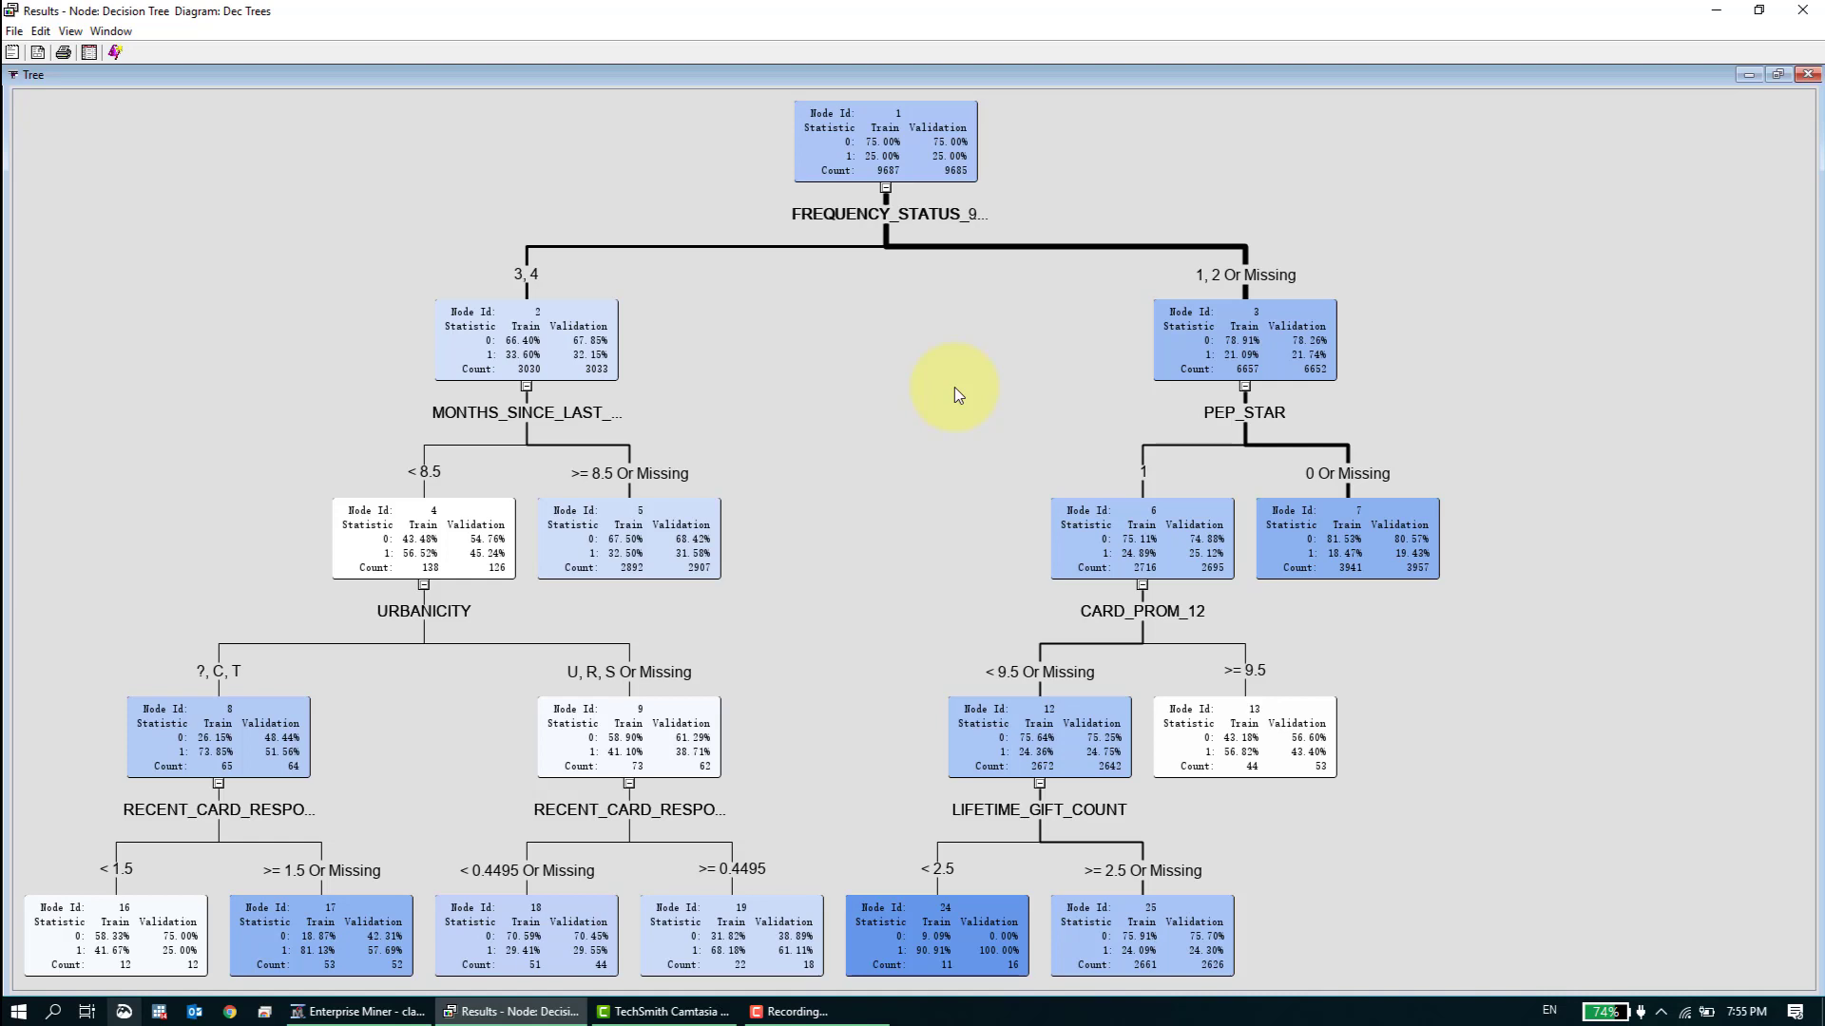
{"action": "left_click", "coordinate": [1777, 74]}
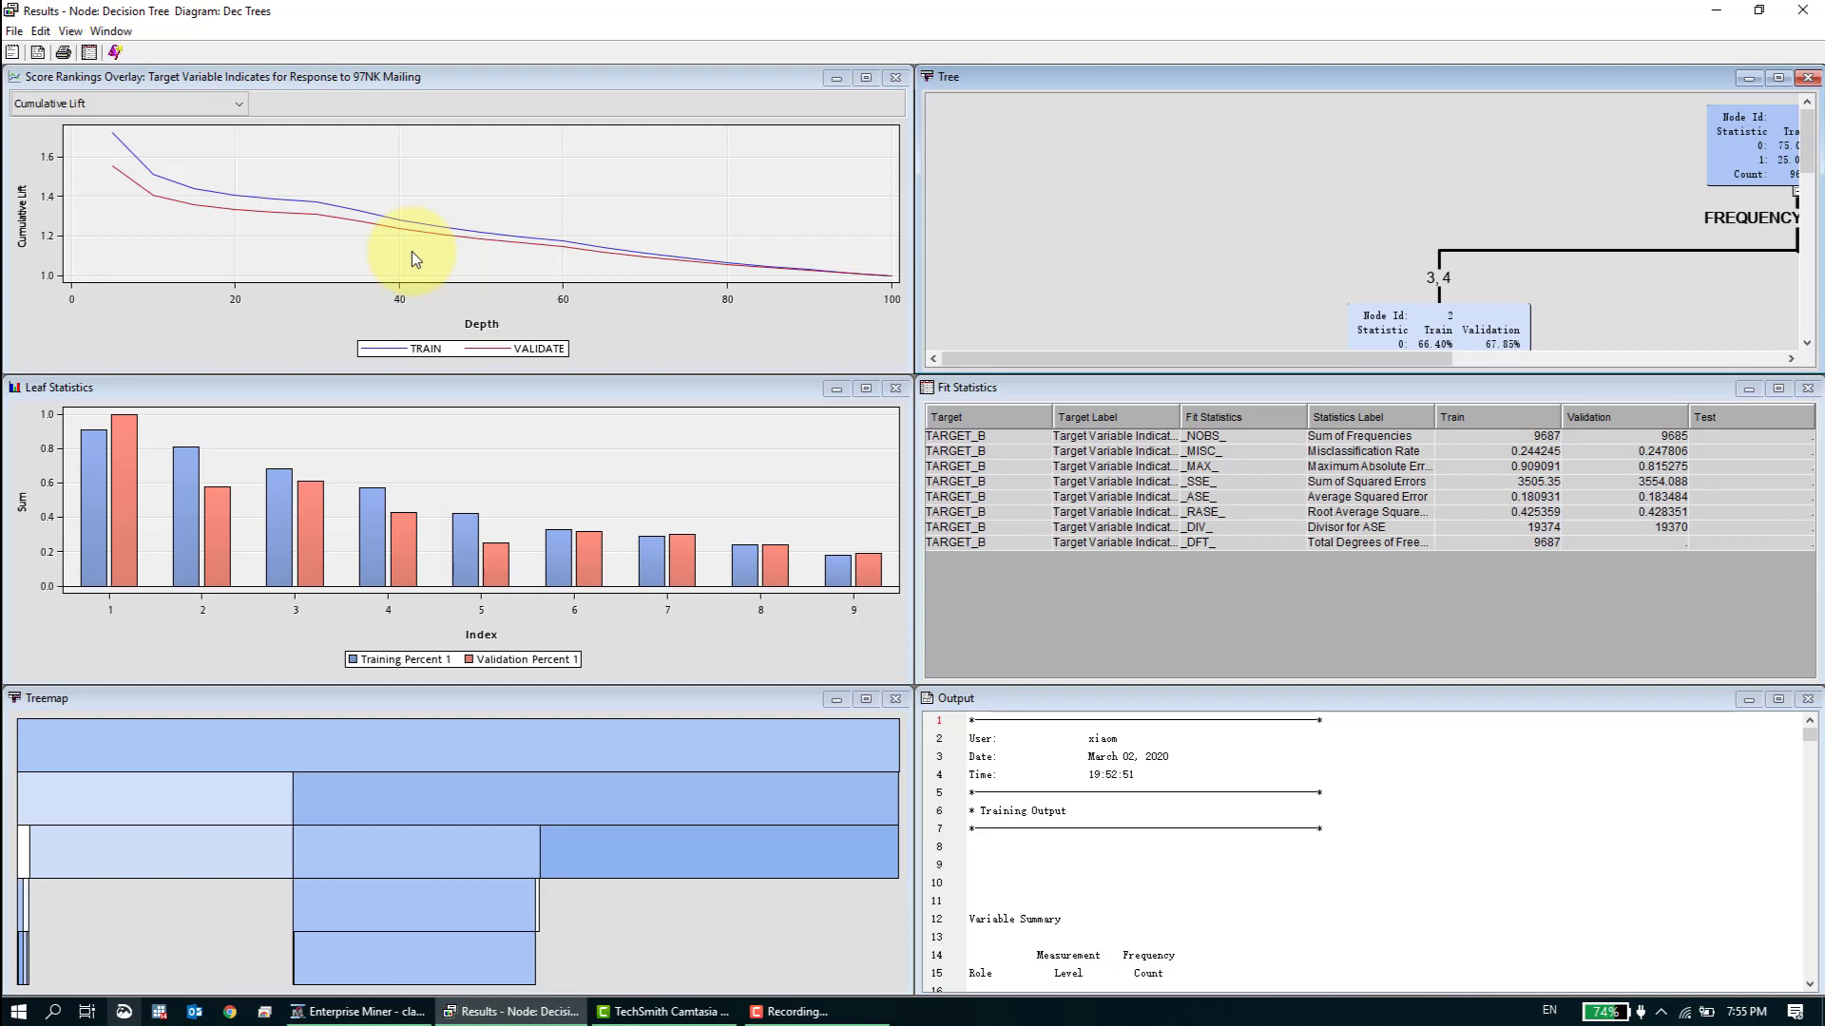
- Open the Decision Tree model's Node Rules, enlarge them to fill the results window, and read the rules for each leaf node
{"action": "left_click", "coordinate": [67, 35]}
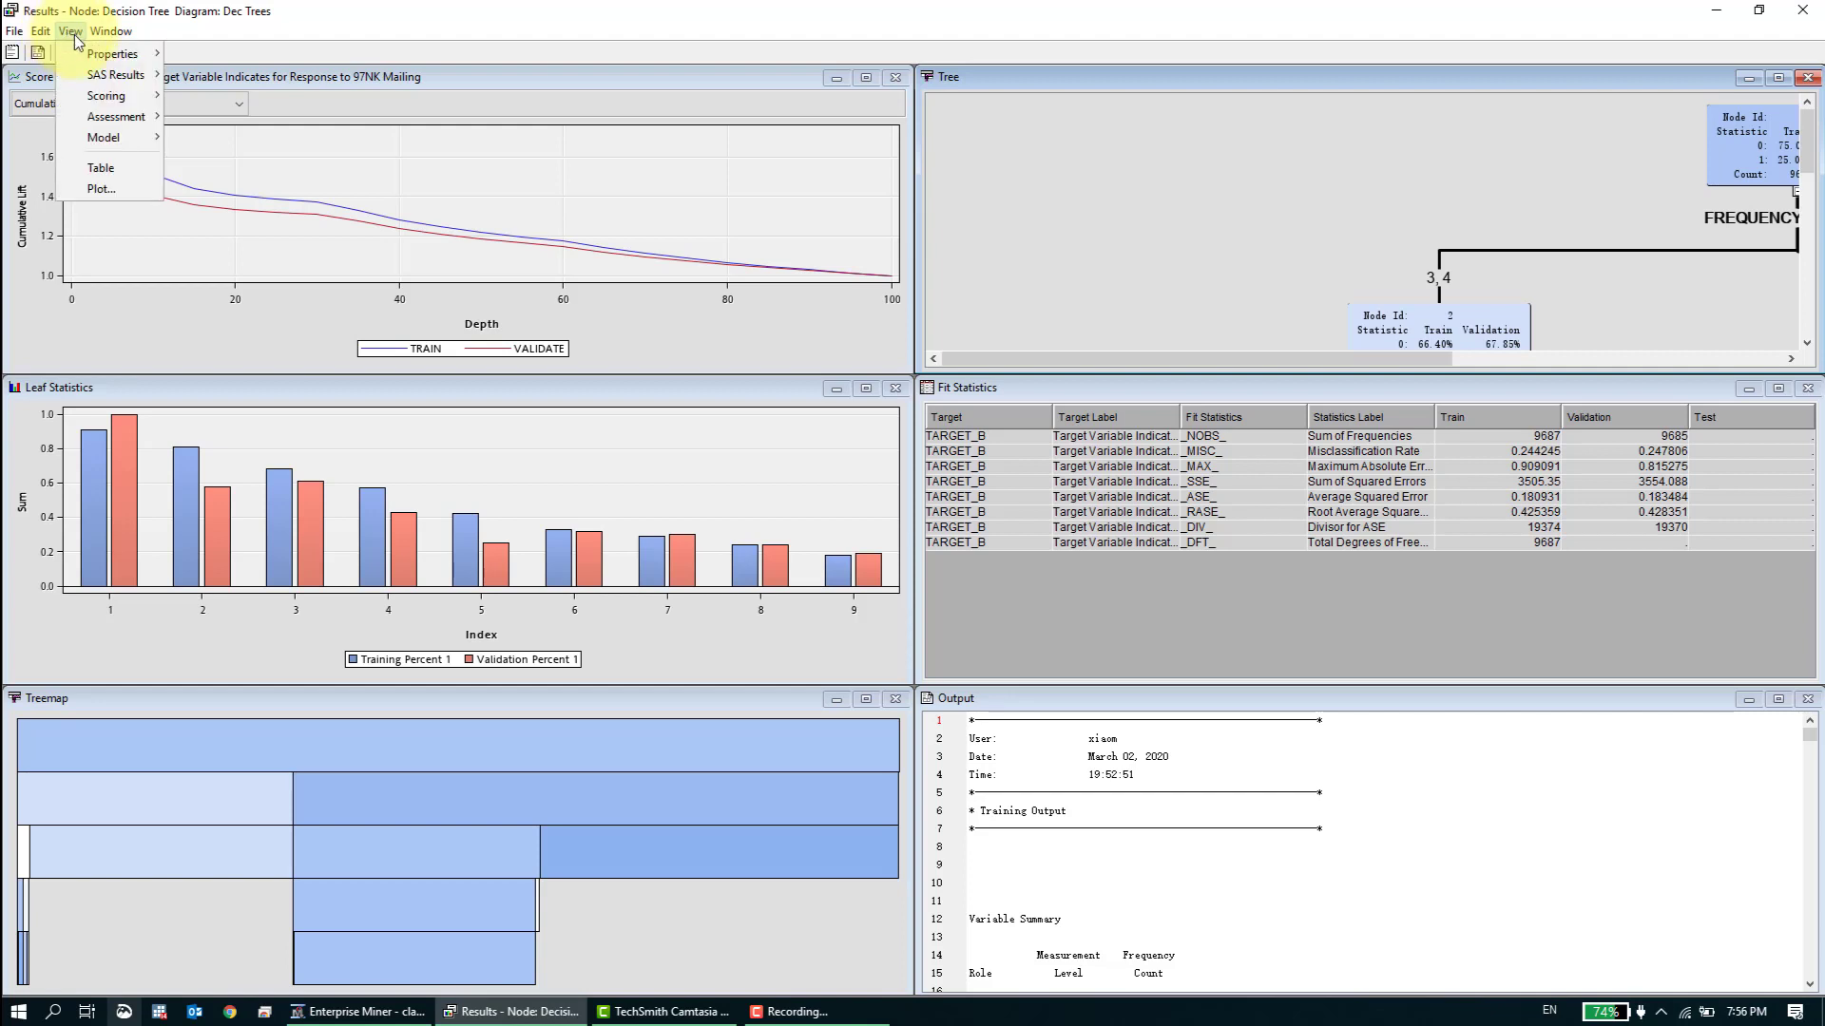
{"action": "mouse_move", "coordinate": [109, 136]}
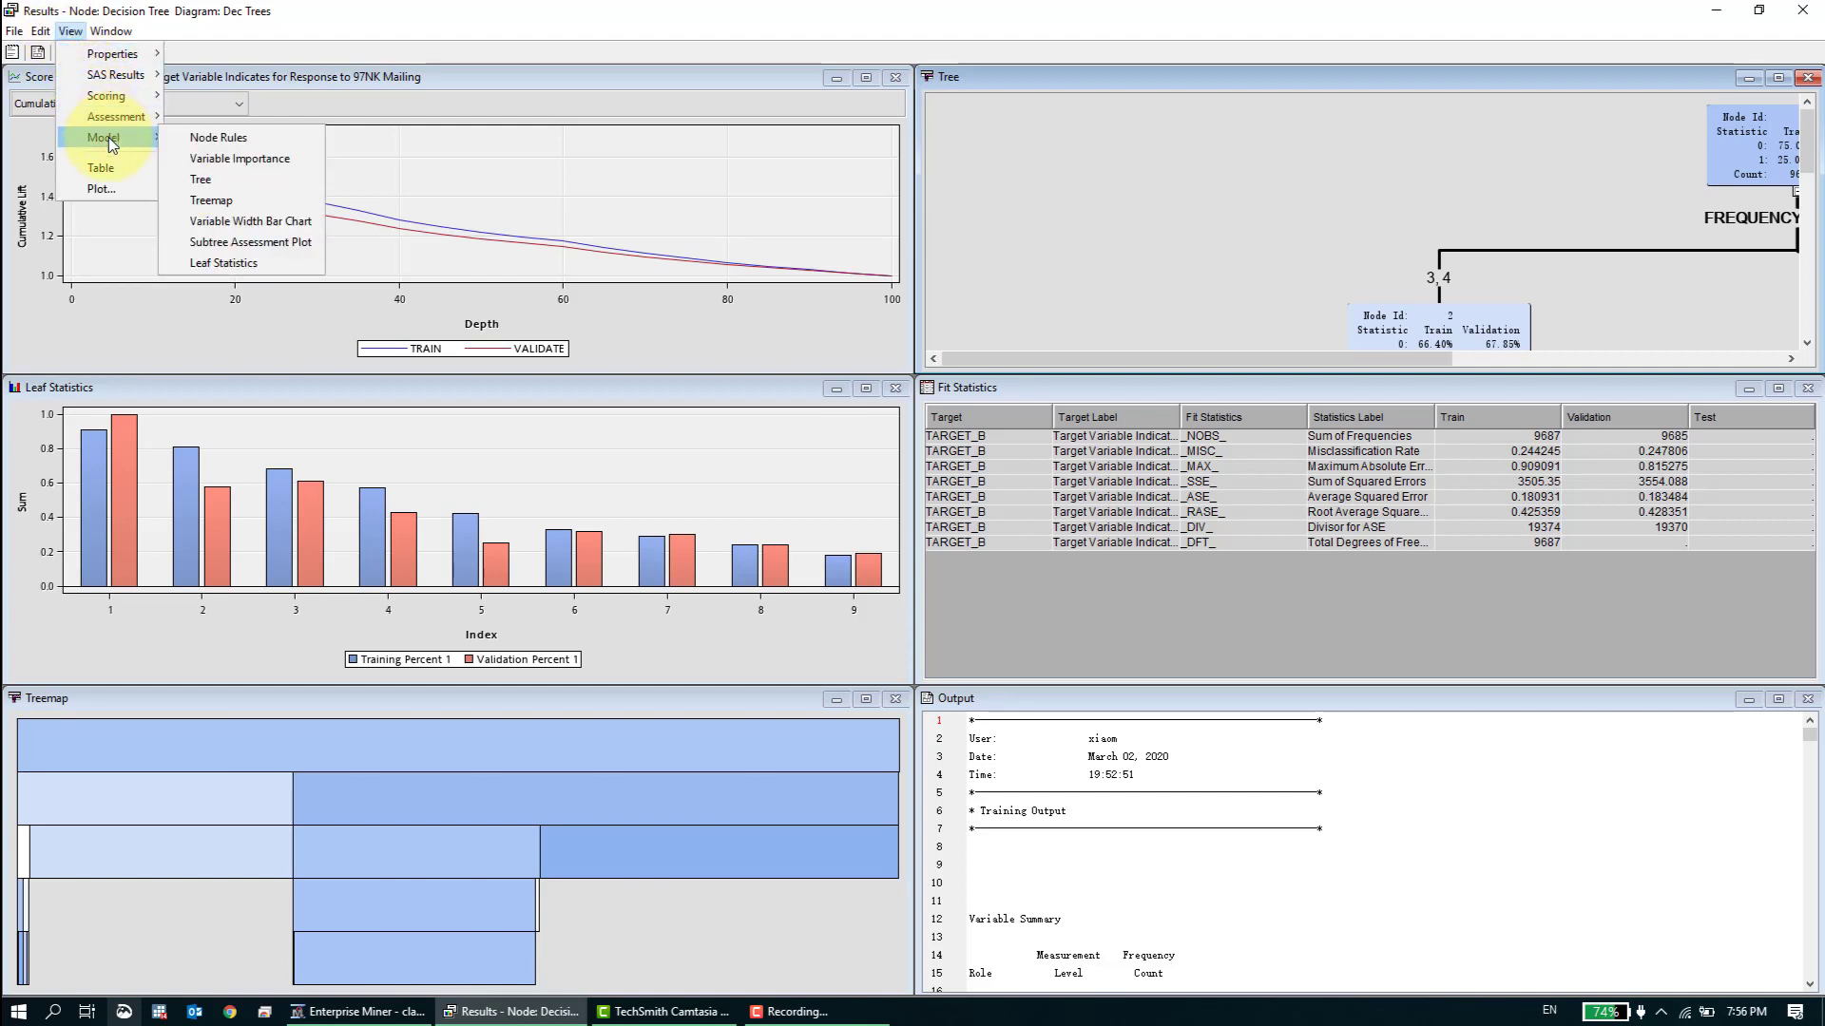
{"action": "left_click", "coordinate": [265, 141]}
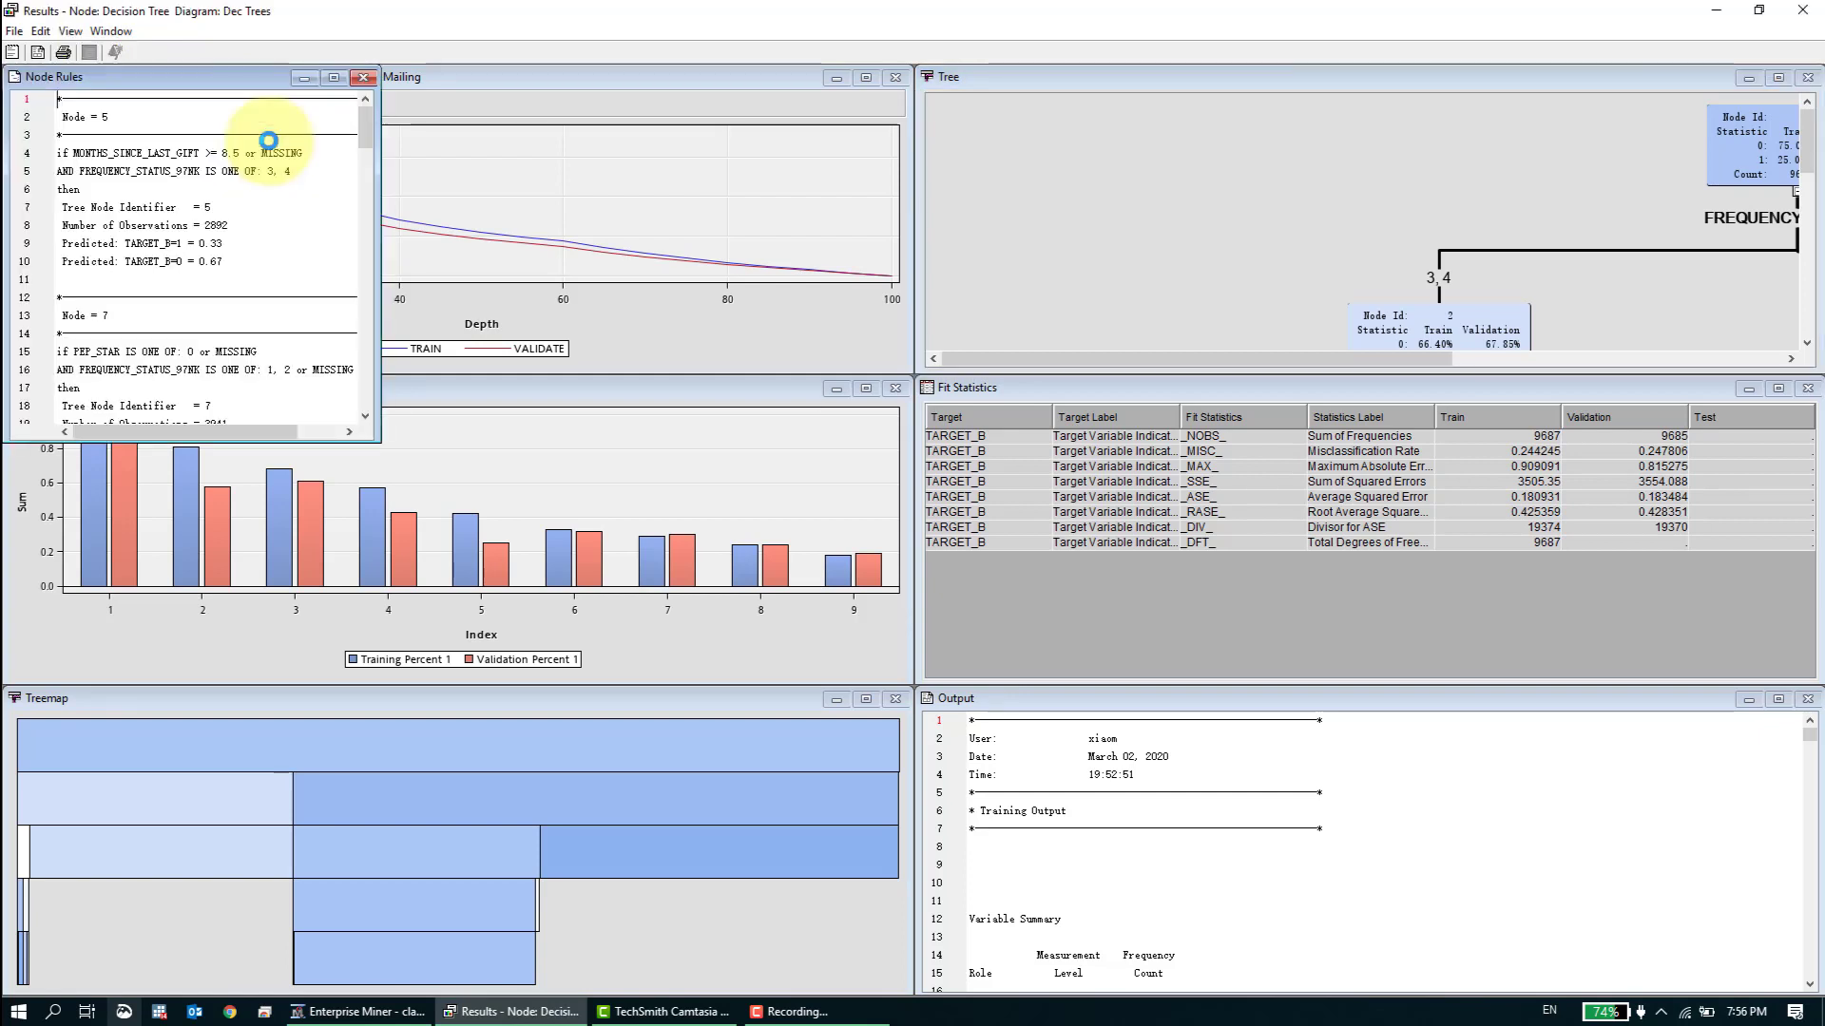
{"action": "left_click", "coordinate": [332, 80]}
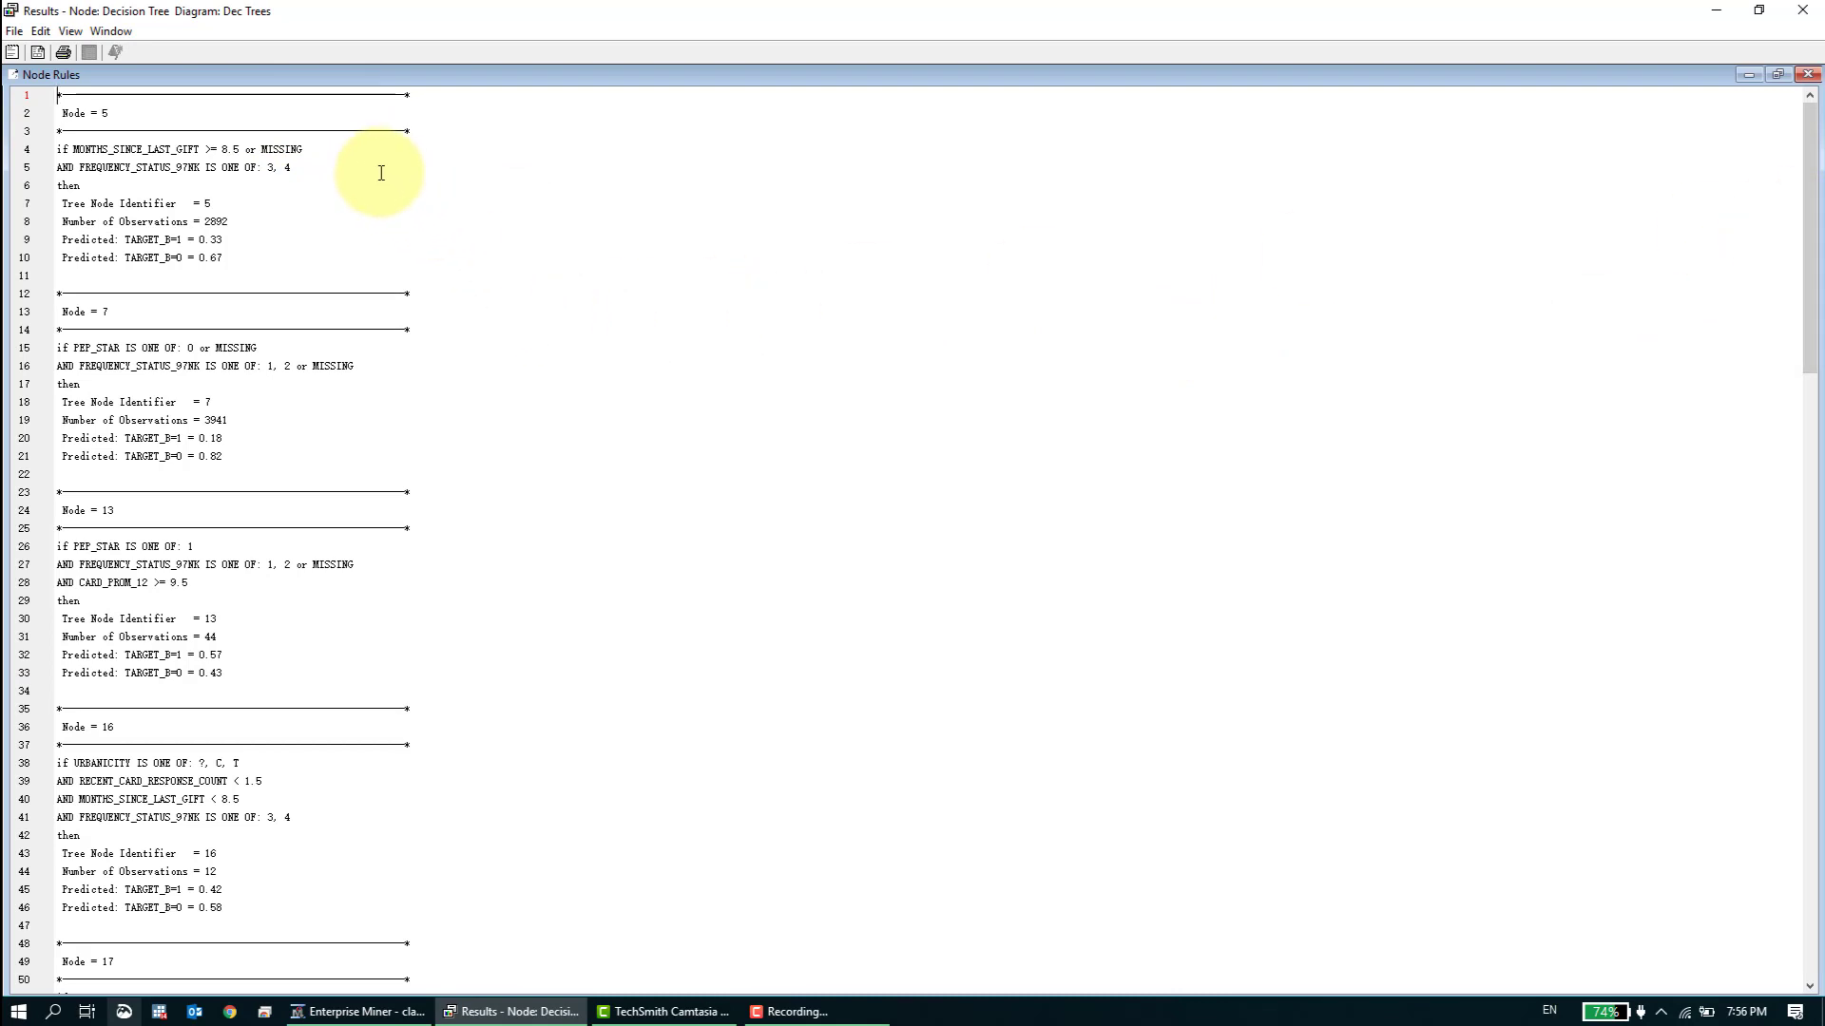
{"action": "scroll", "coordinate": [395, 215], "scroll_direction": "down", "scroll_amount": 20}
{"action": "scroll", "coordinate": [664, 490], "scroll_direction": "up", "scroll_amount": 20}
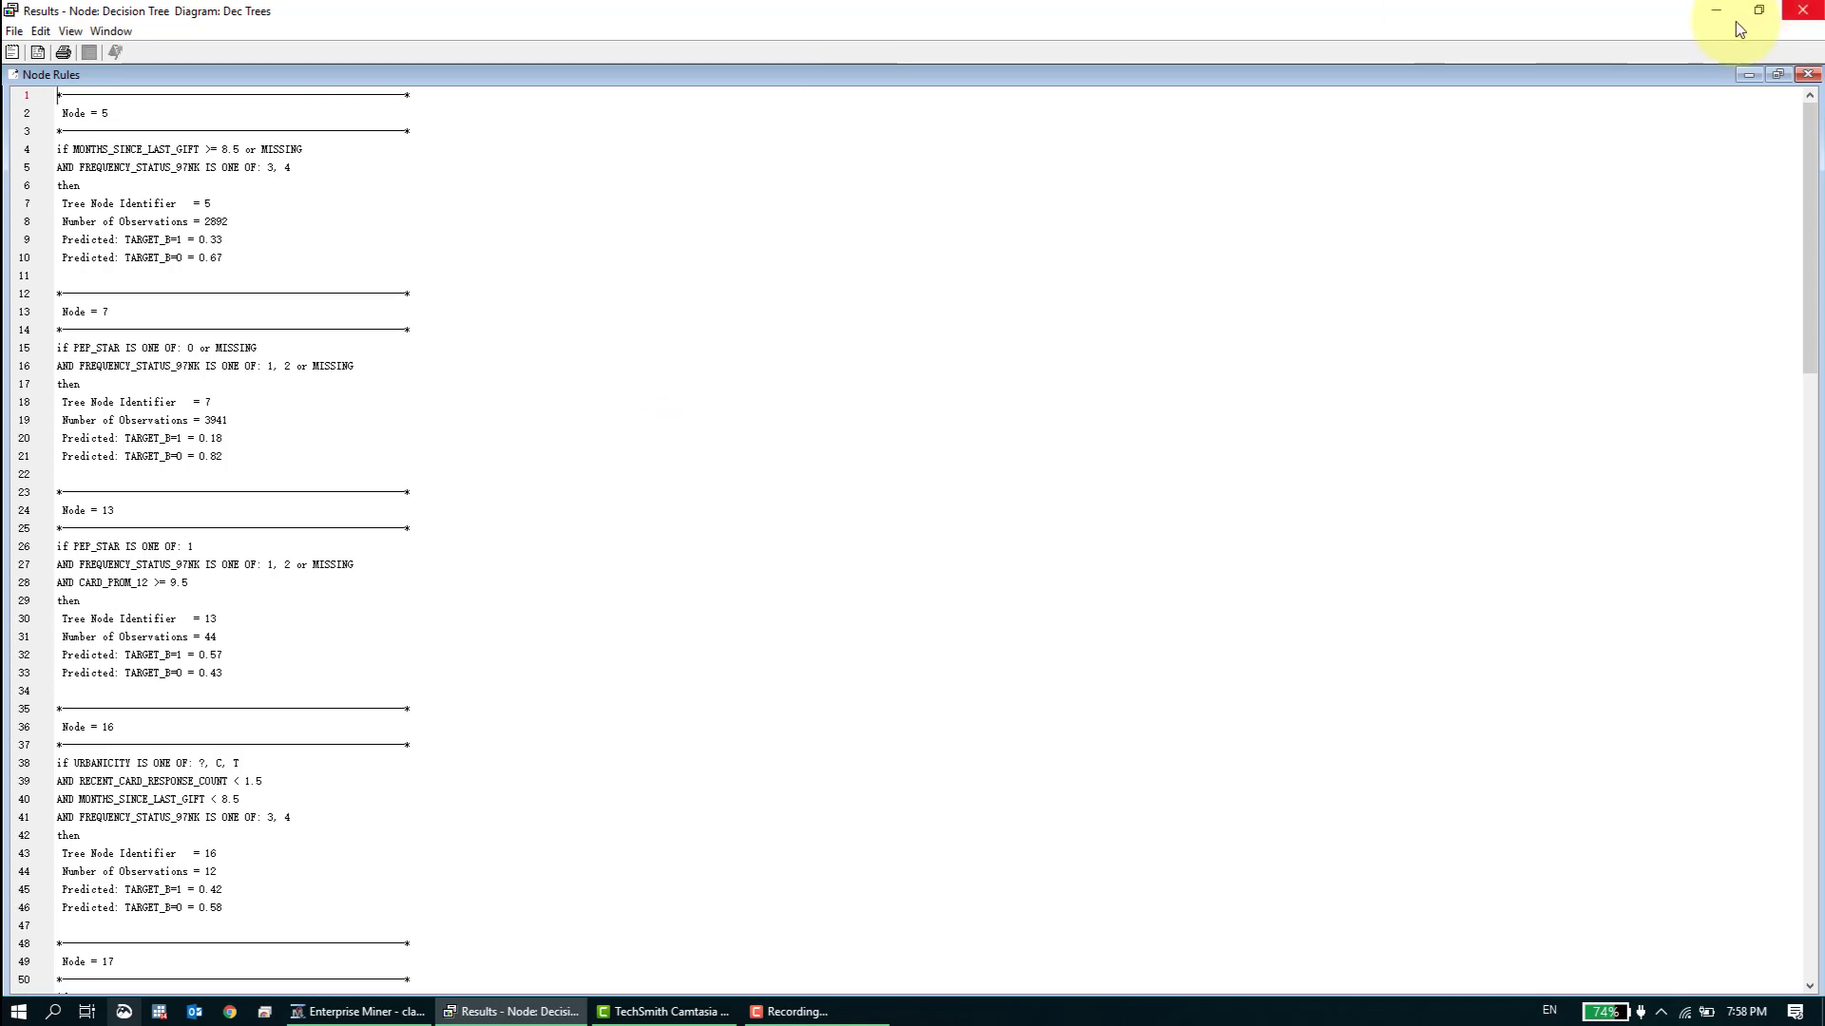
- Close the Node Rules and show the remaining Decision Tree result panes full screen
{"action": "left_click", "coordinate": [1758, 12]}
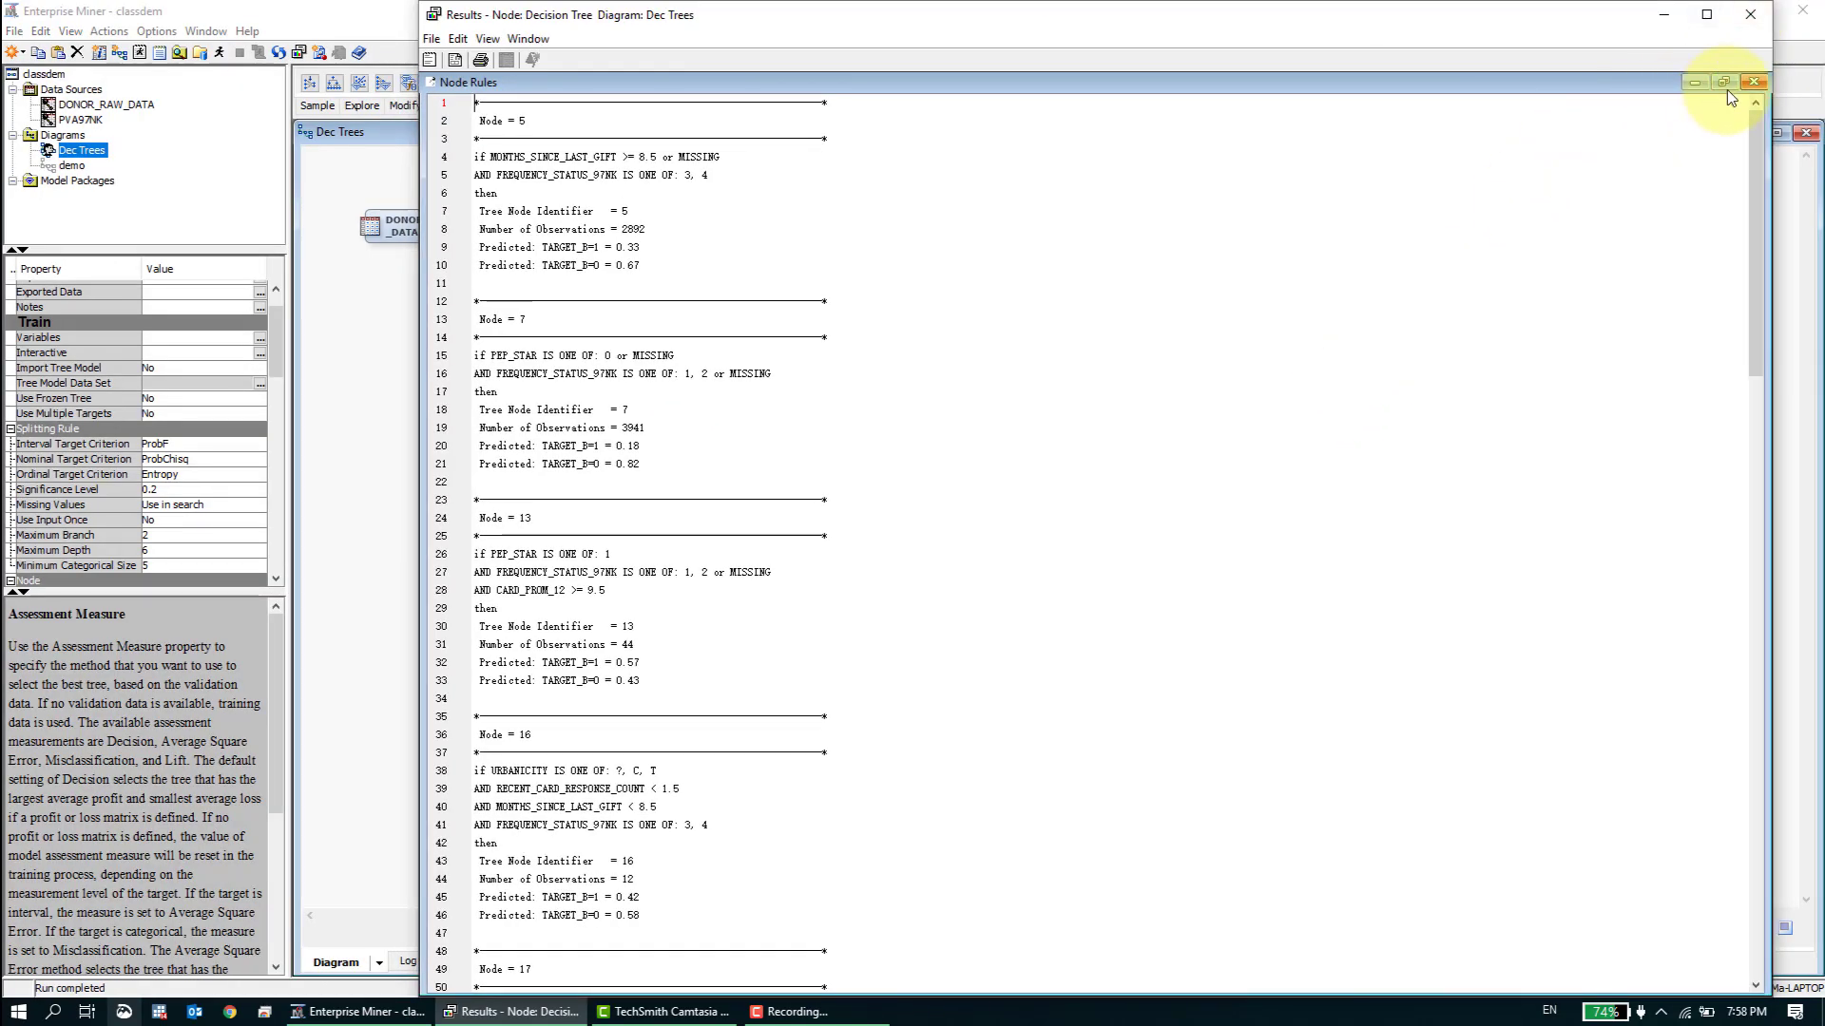
{"action": "left_click", "coordinate": [1753, 82]}
{"action": "left_click", "coordinate": [1705, 17]}
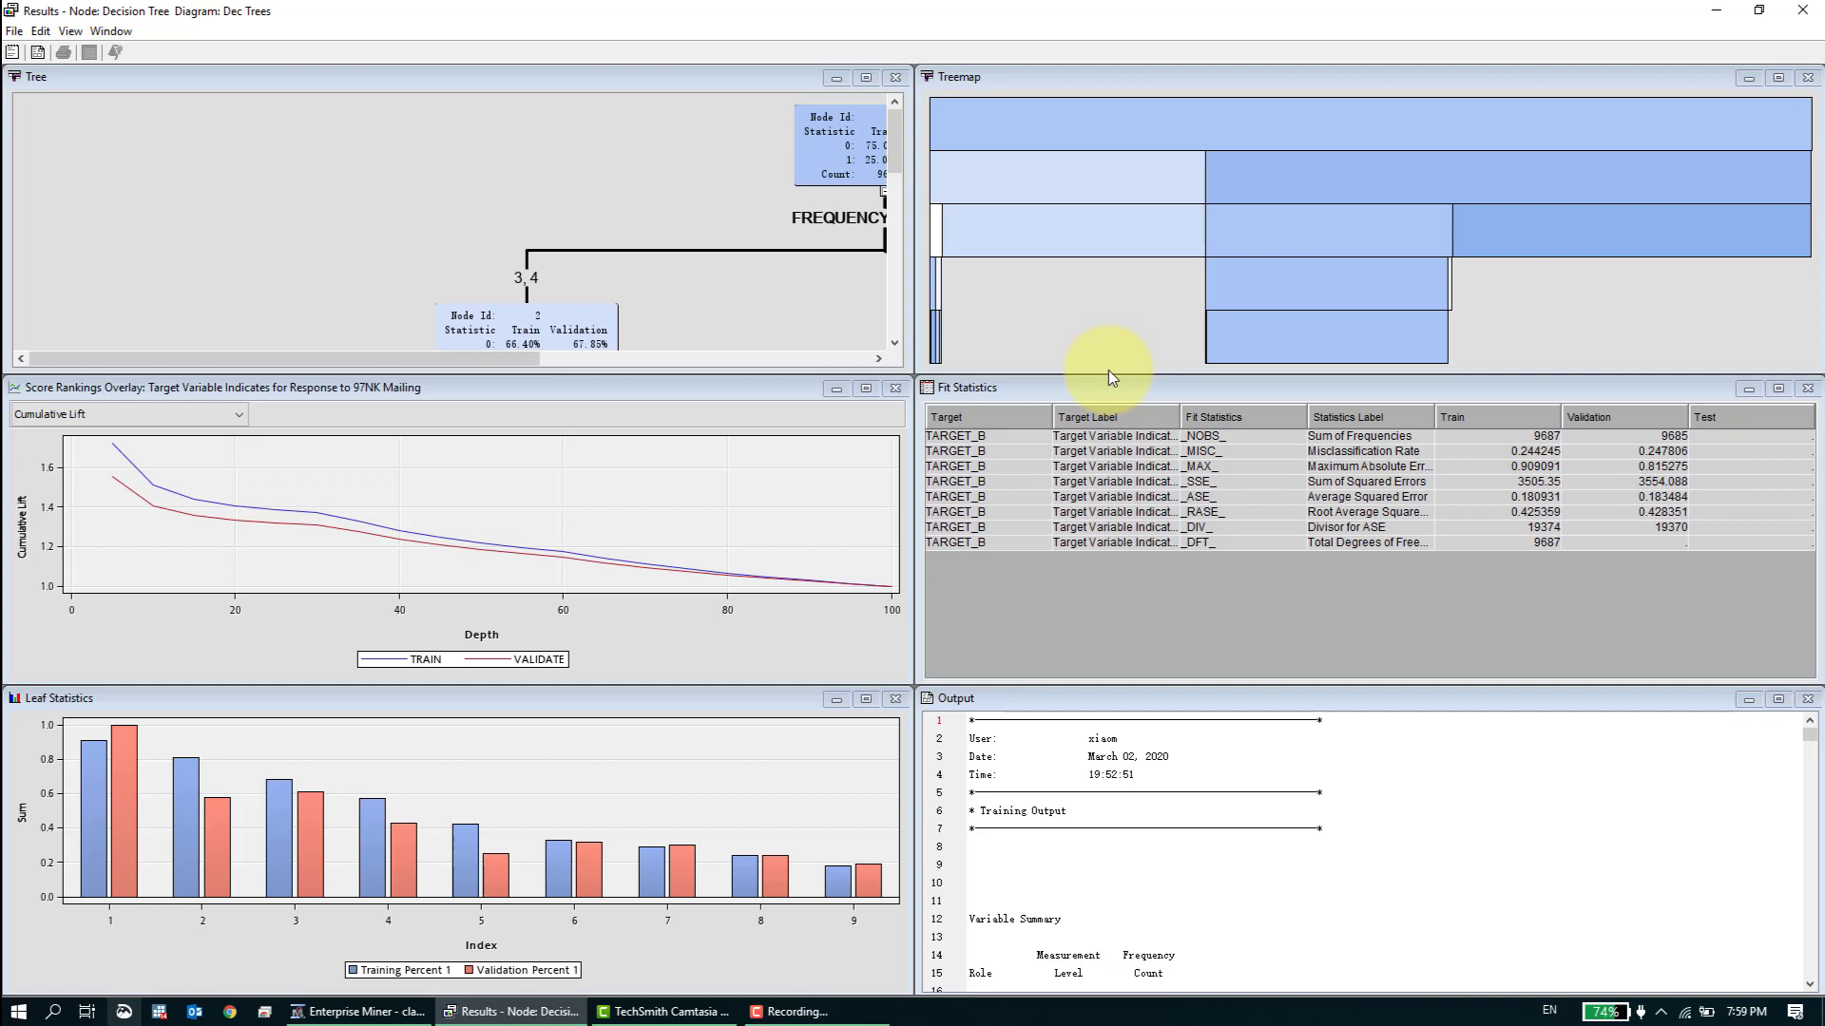
- Open the Subtree Assessment Plot, enlarge it to fill the results window, and display Misclassification Rate by number of leaves
{"action": "left_click", "coordinate": [72, 33]}
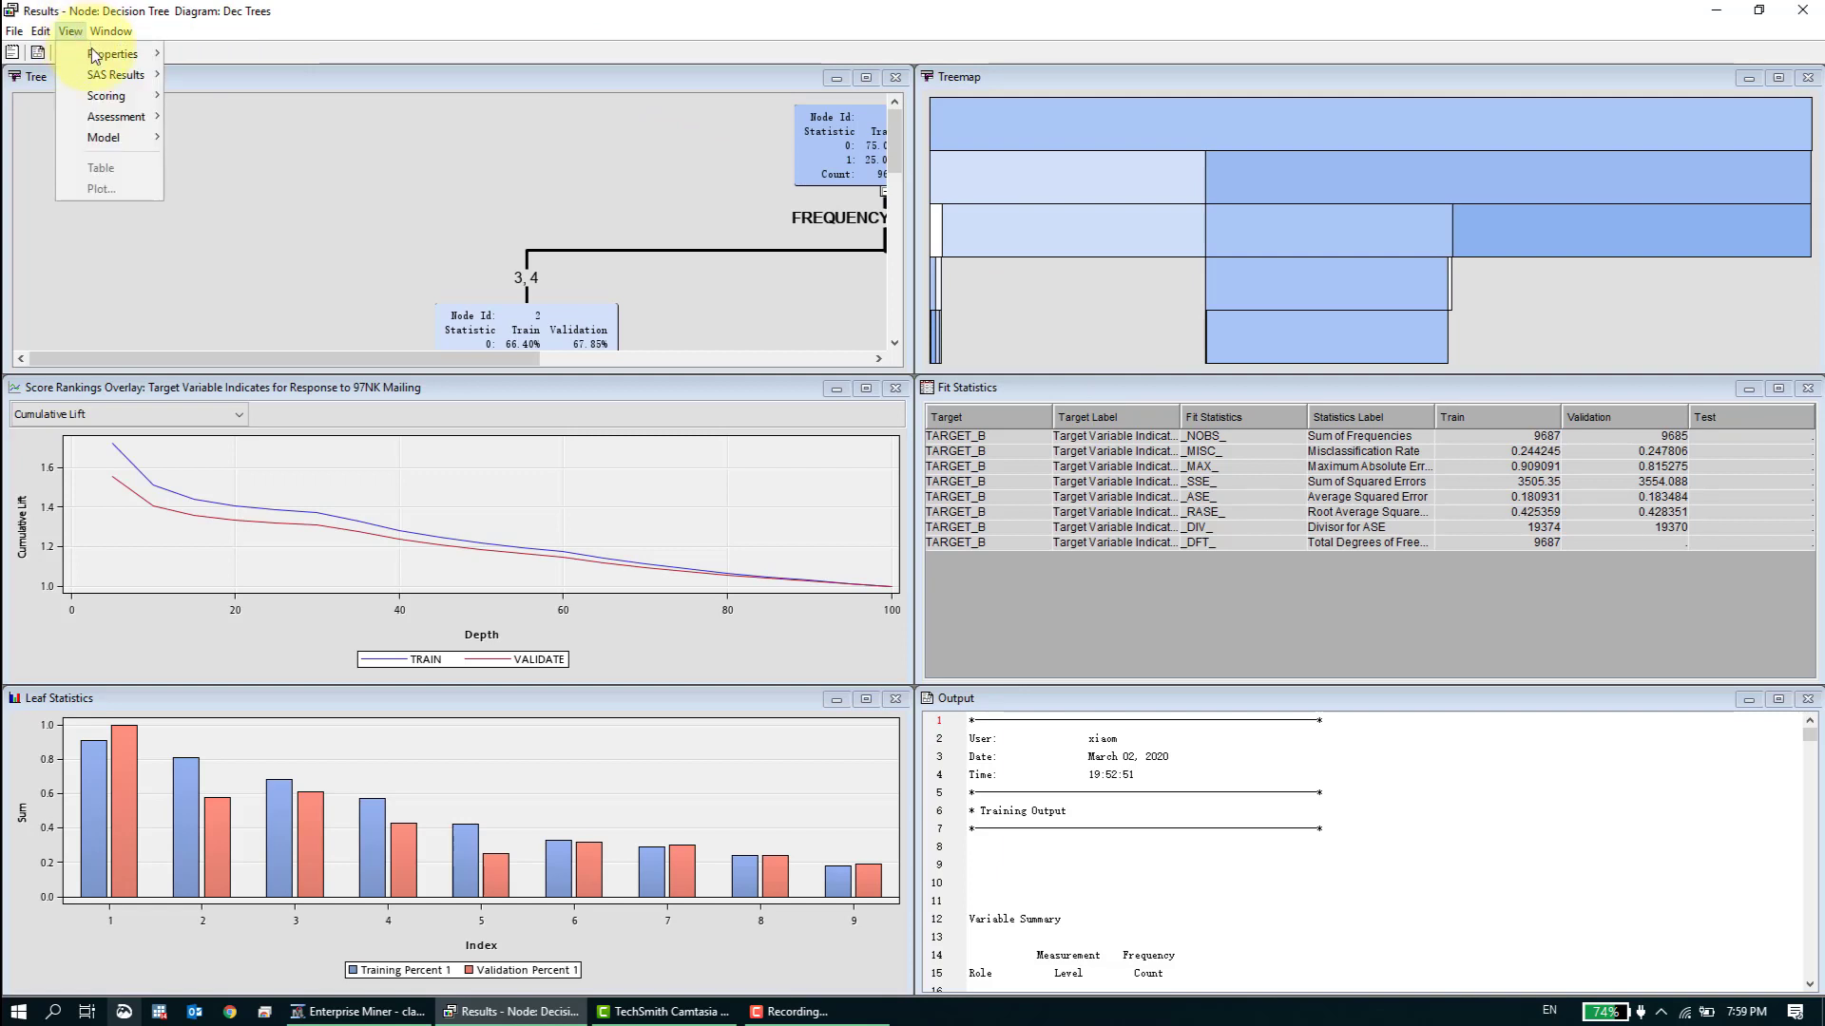
{"action": "mouse_move", "coordinate": [97, 148]}
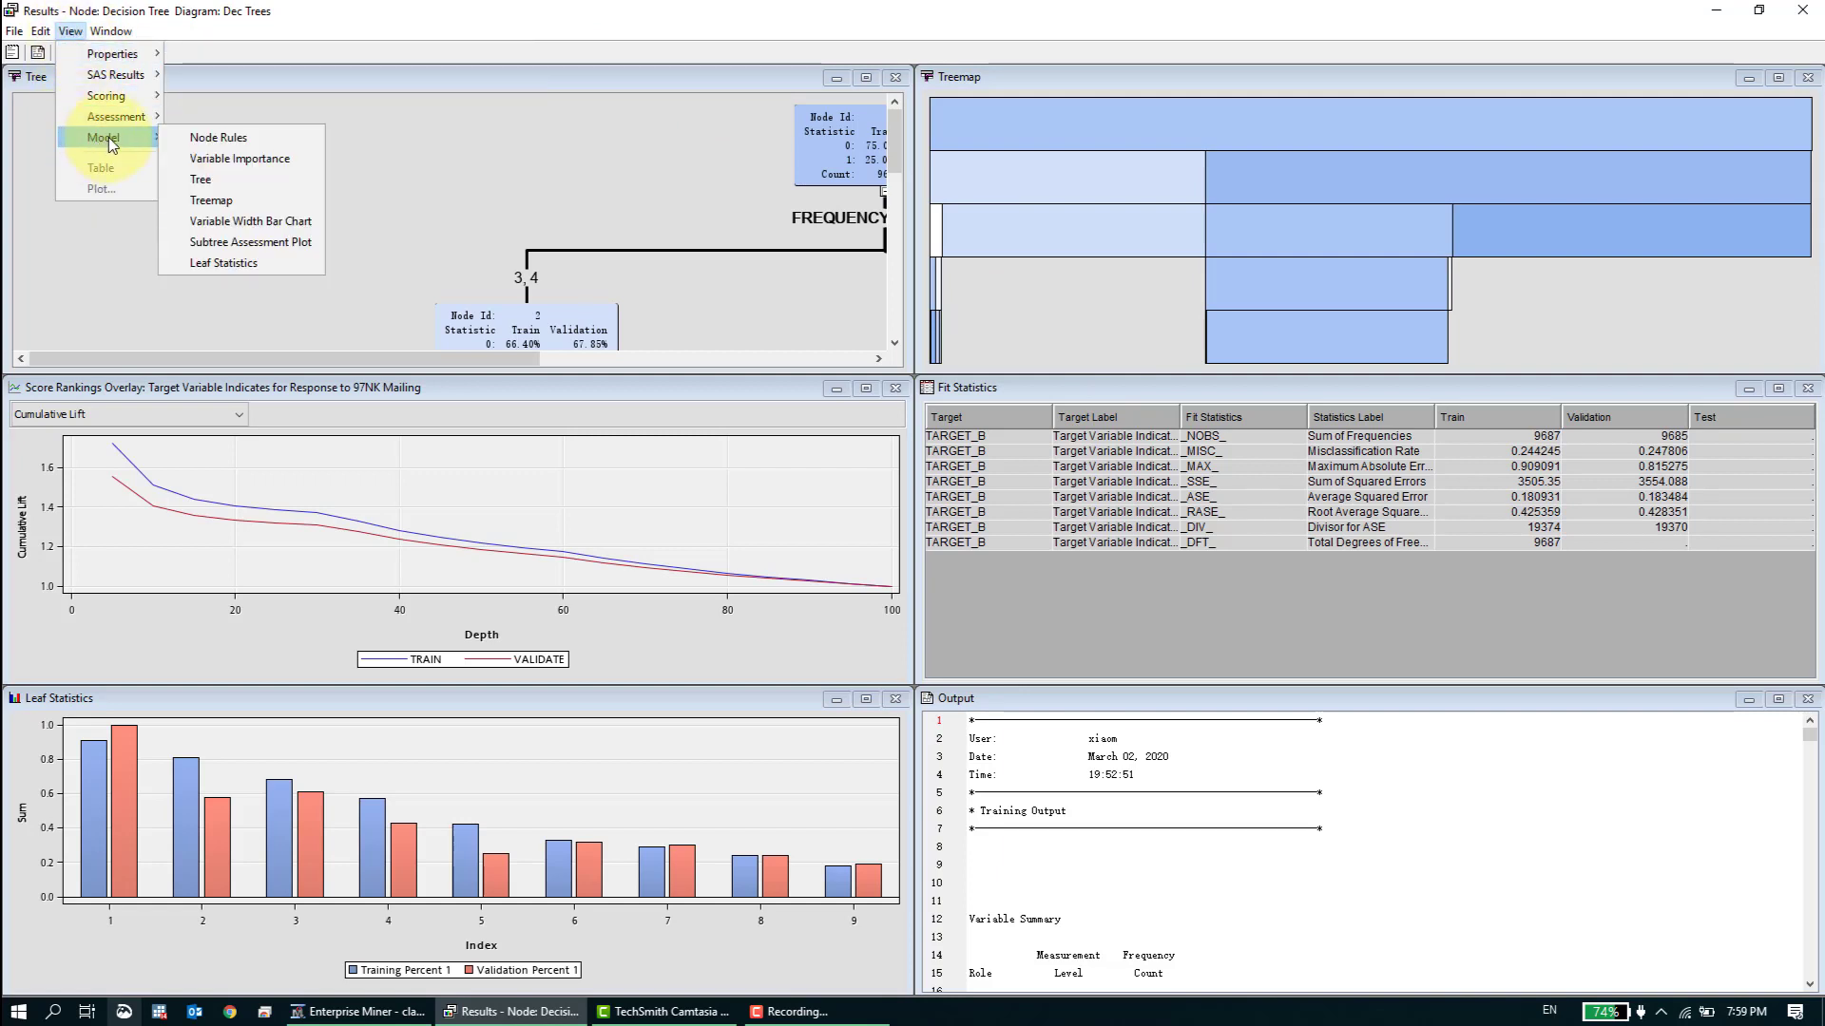
{"action": "left_click", "coordinate": [242, 242]}
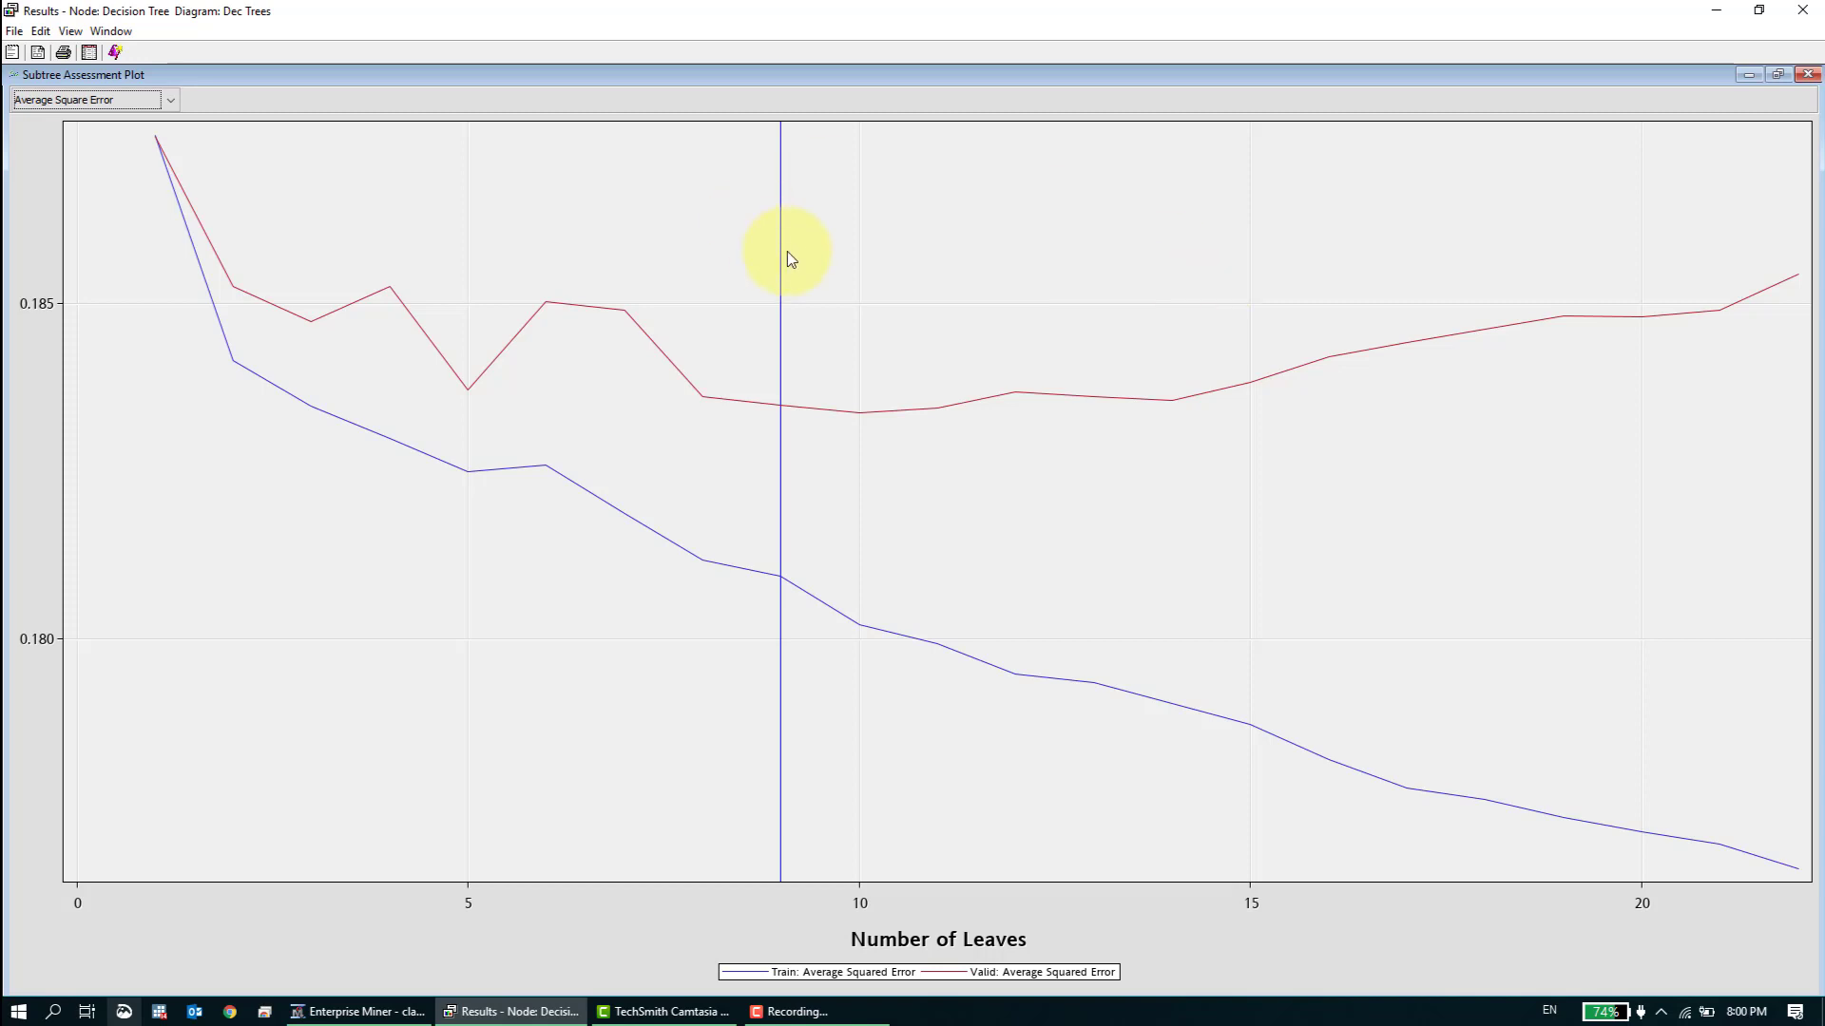
{"action": "left_click", "coordinate": [170, 105]}
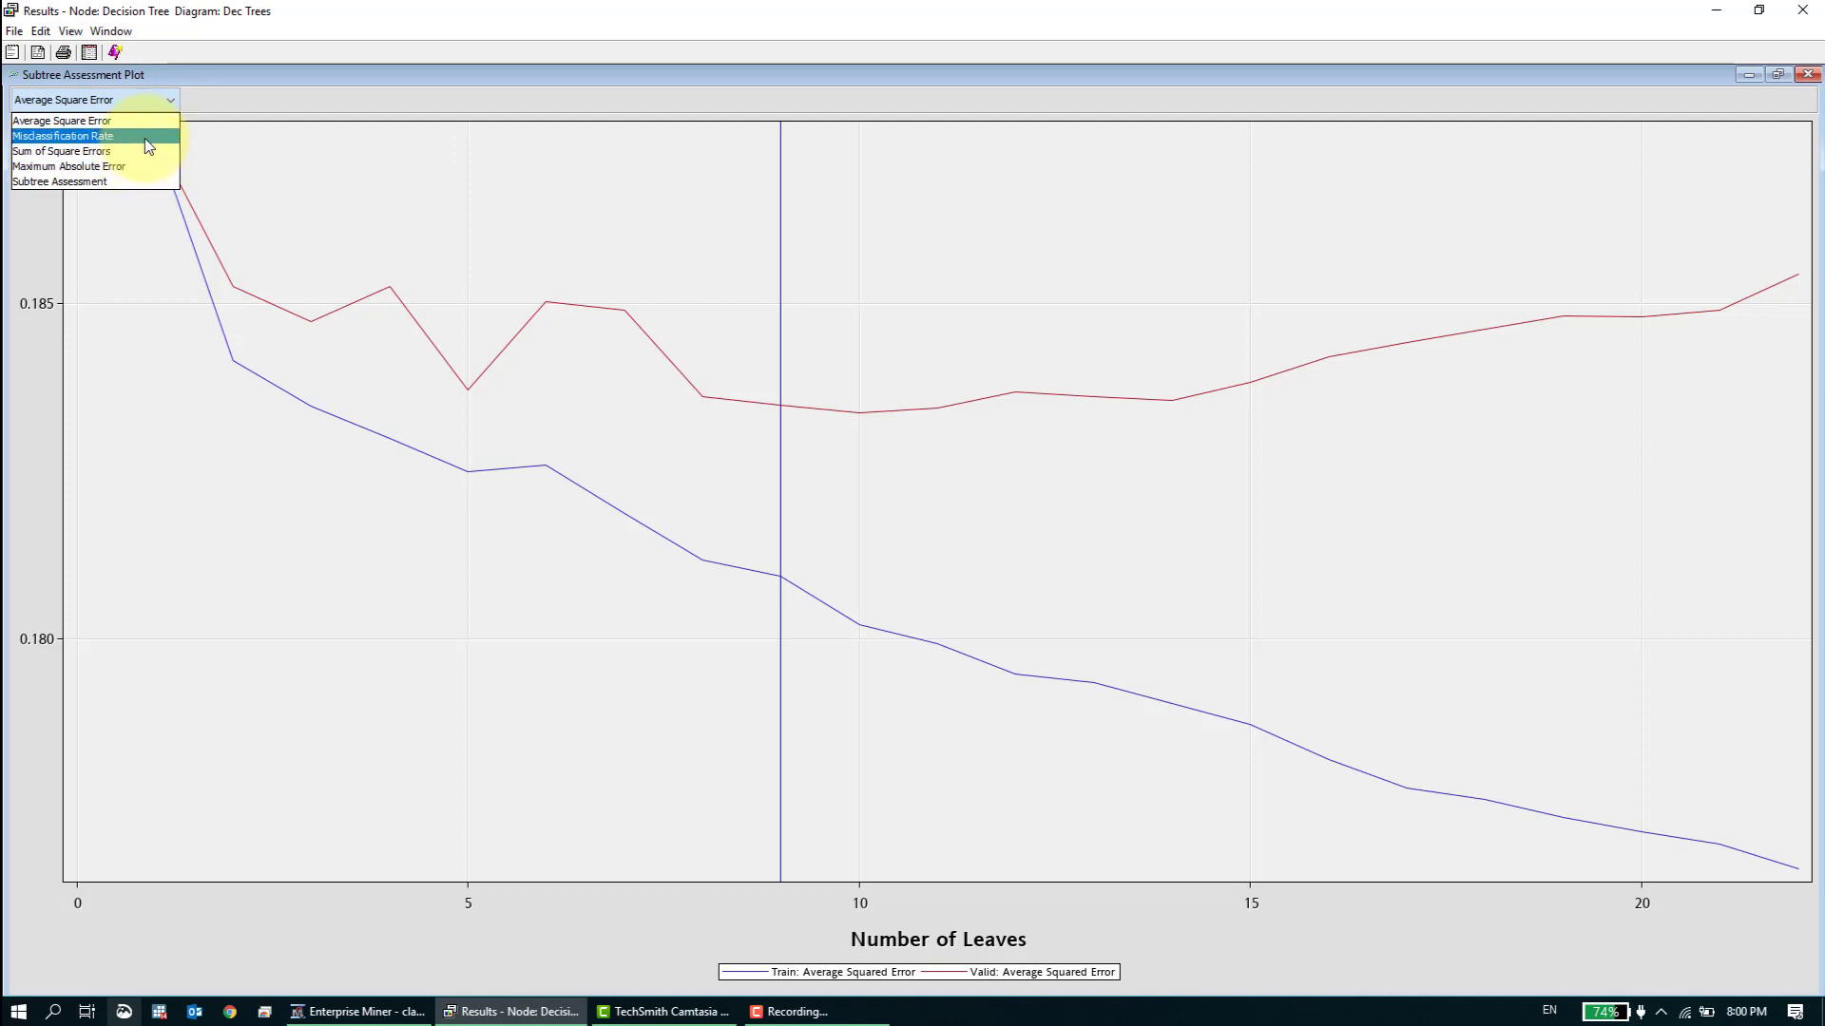
{"action": "left_click", "coordinate": [147, 146]}
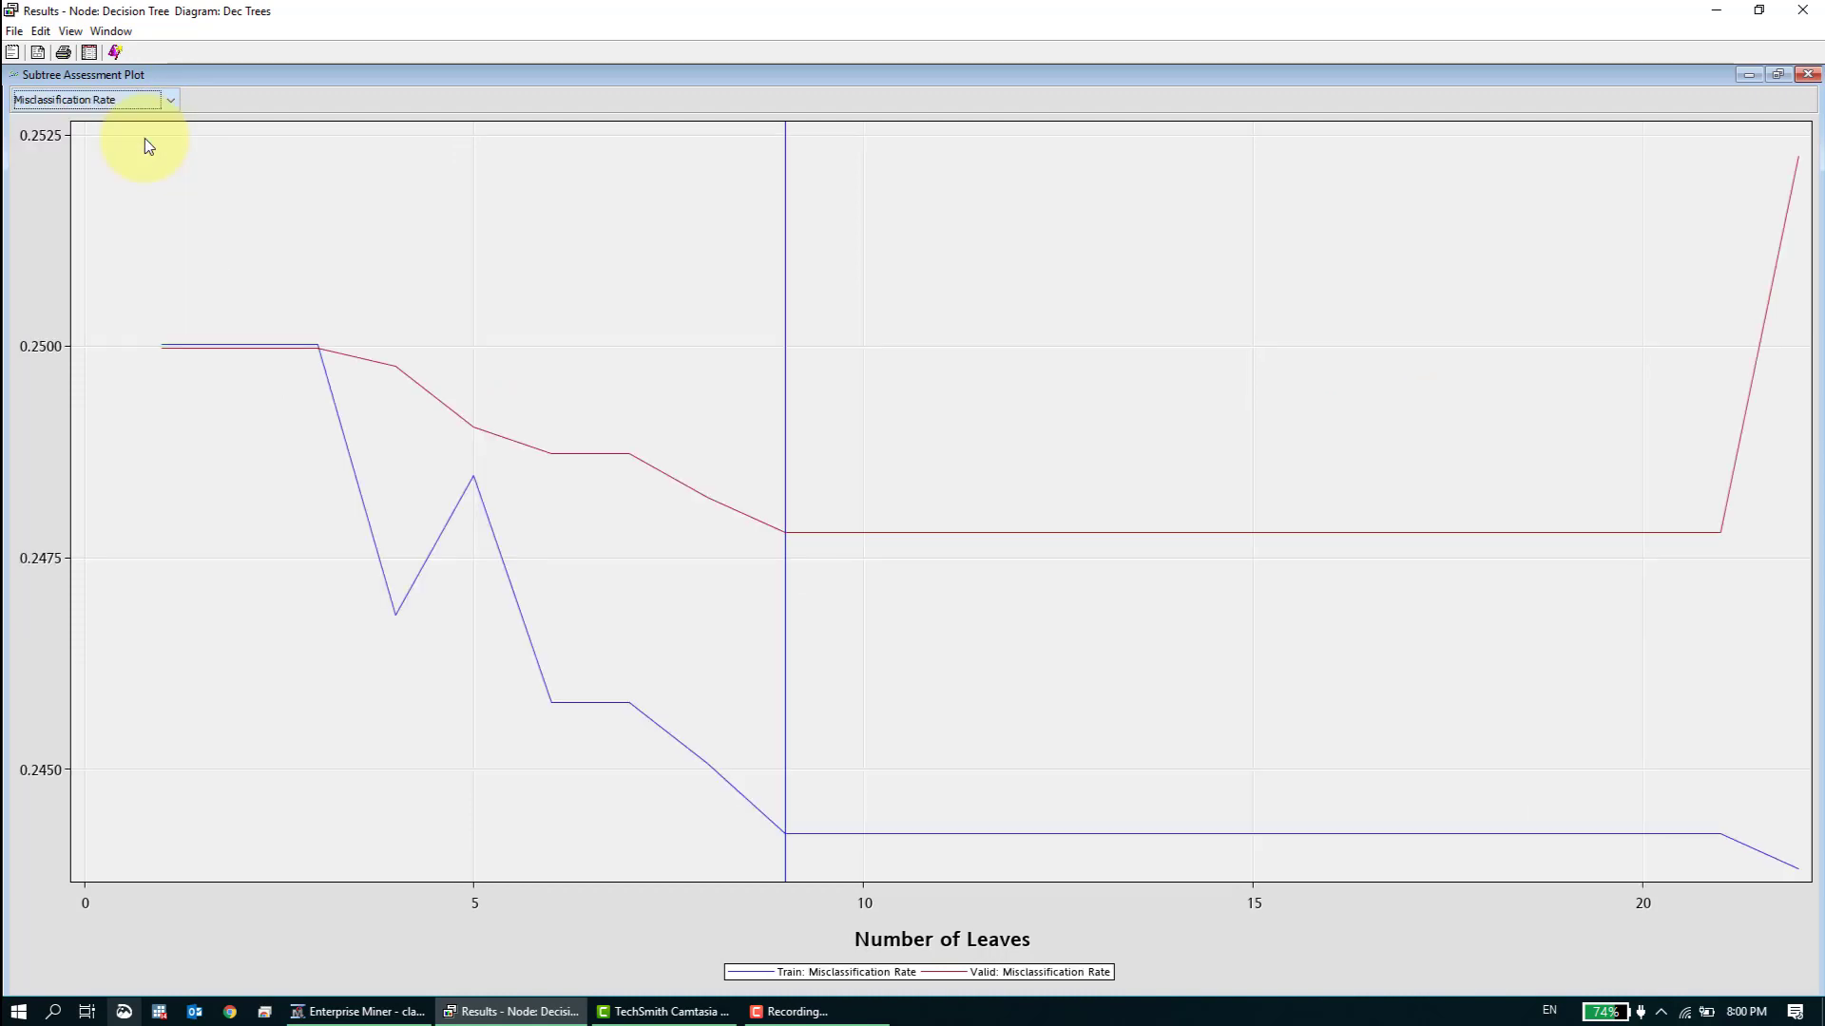
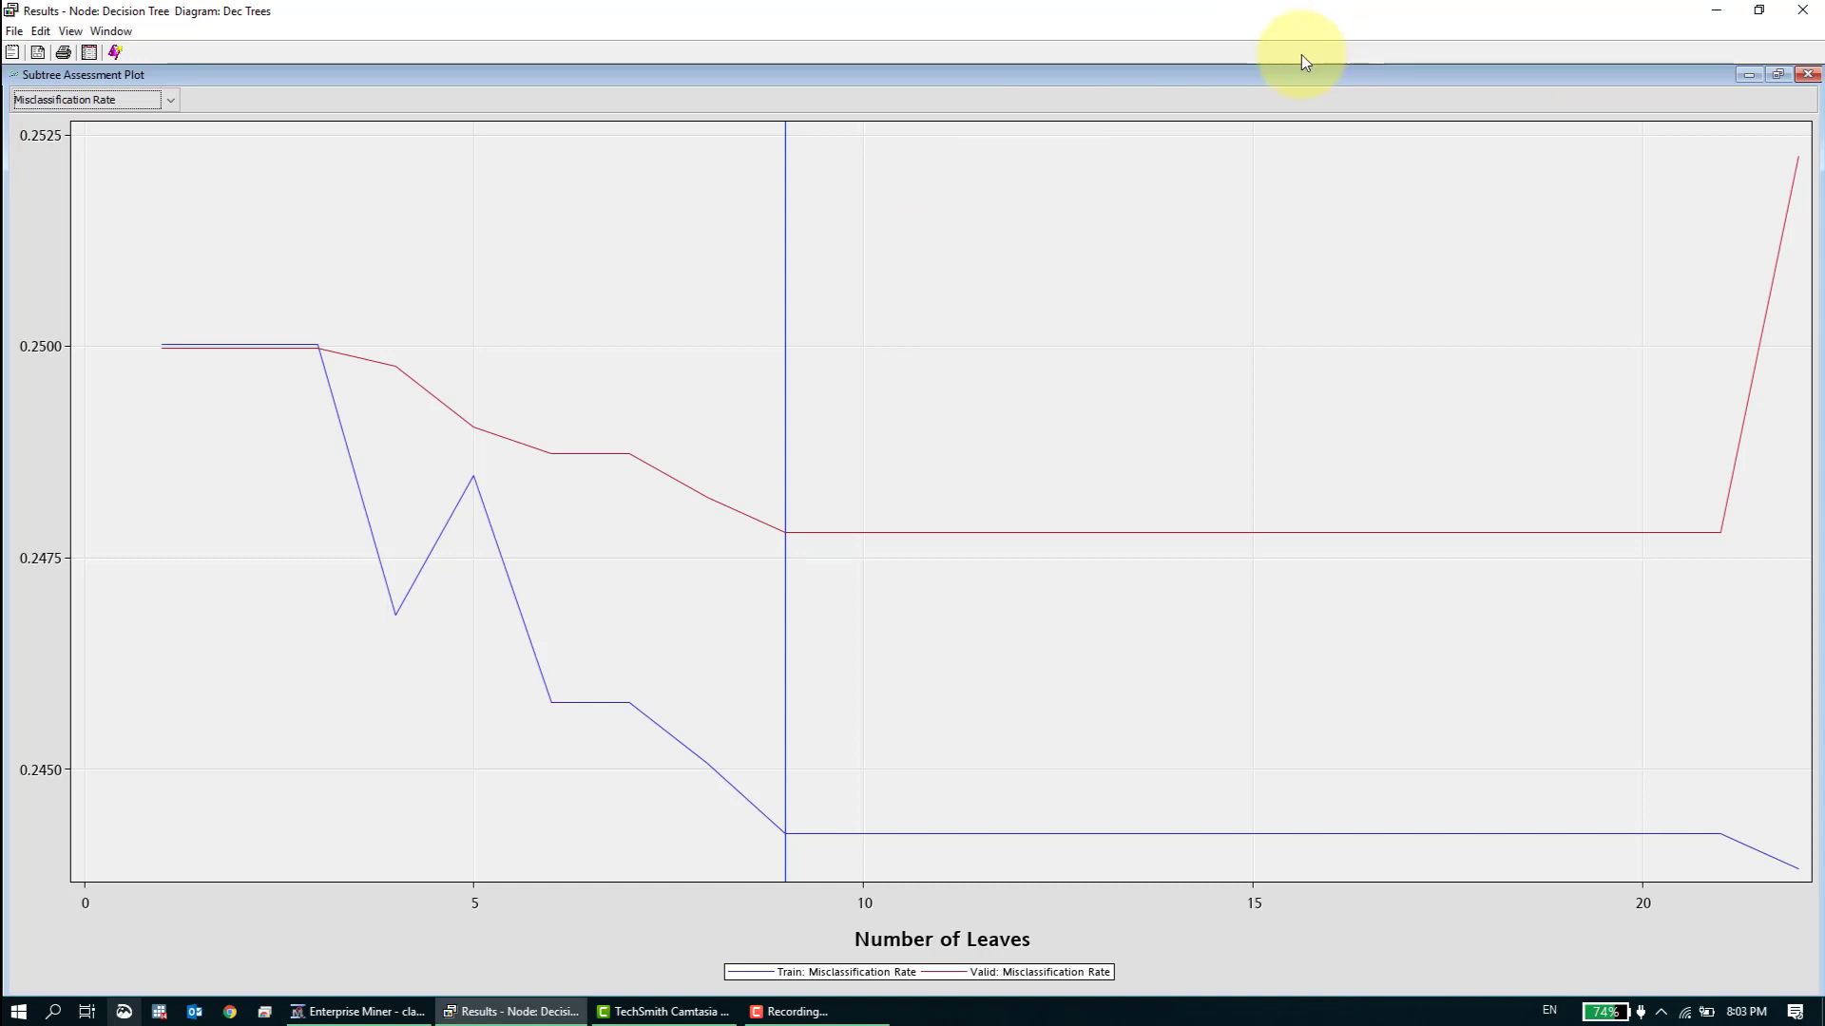
- Restore the Subtree Assessment Plot to its smaller size and close the Decision Tree results to return to the Dec Trees diagram
{"action": "left_click", "coordinate": [1777, 74]}
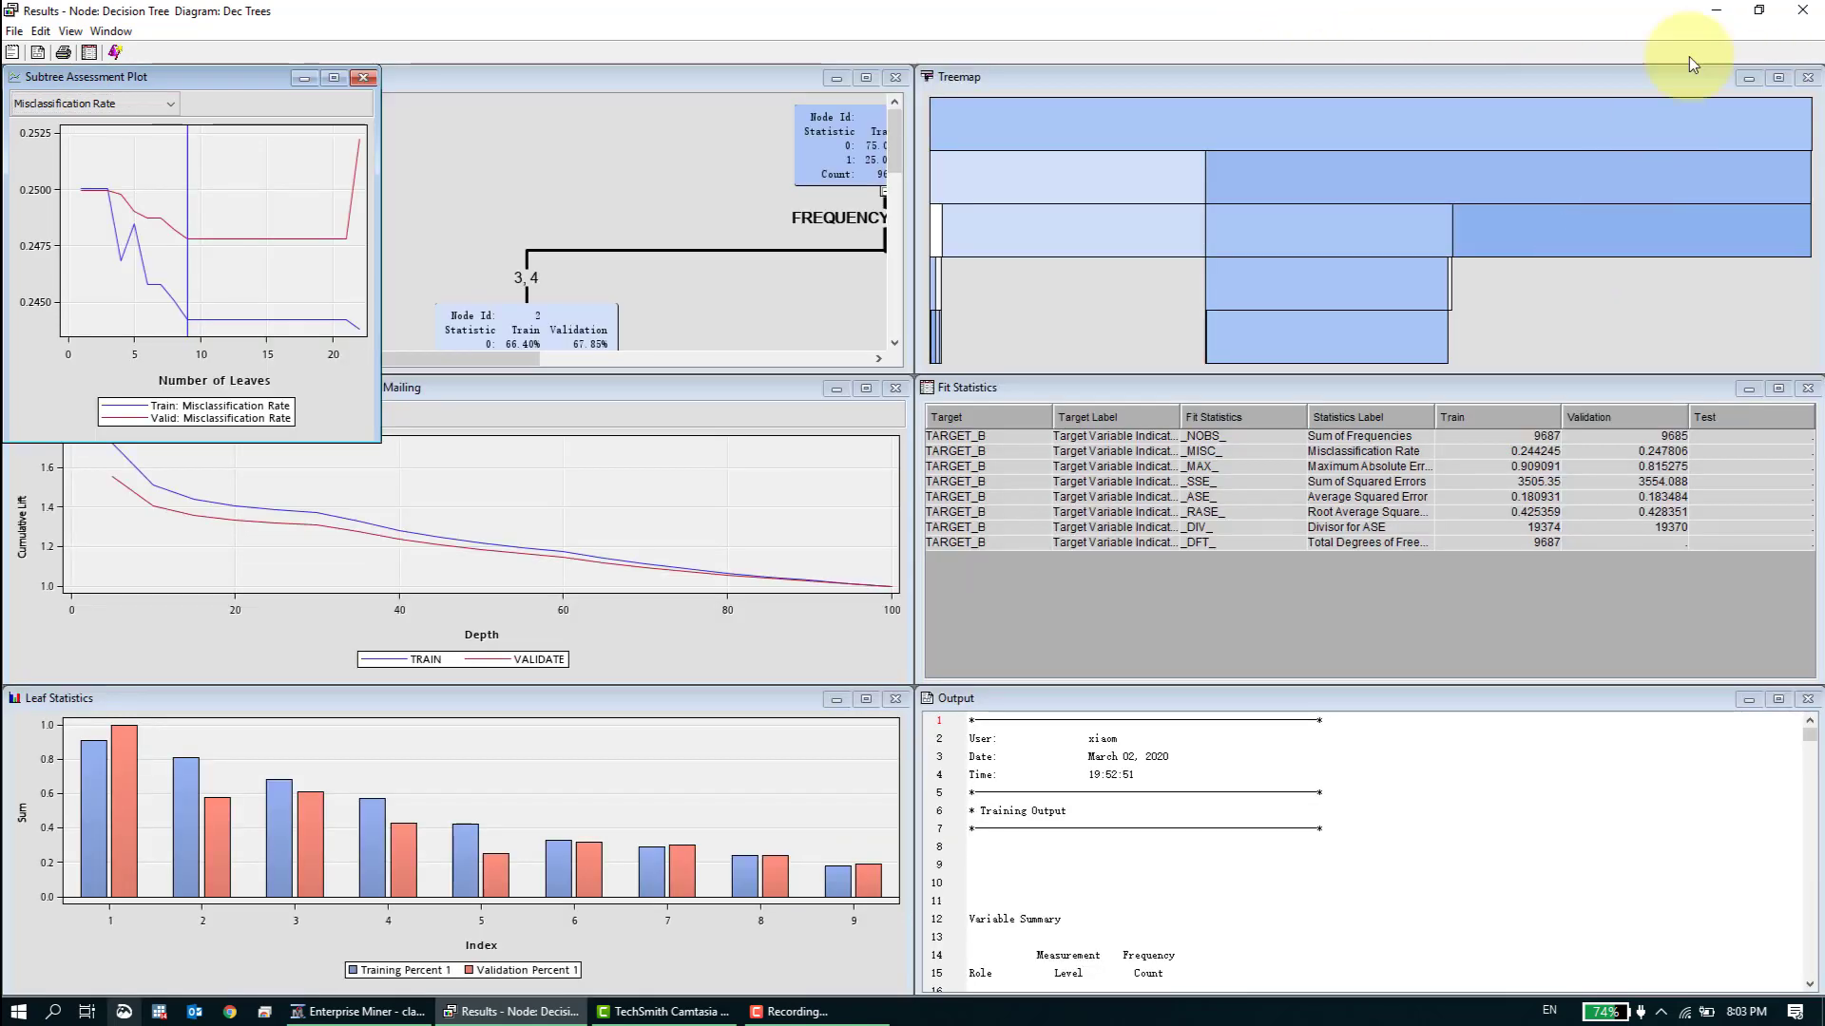
{"action": "left_click", "coordinate": [1802, 11]}
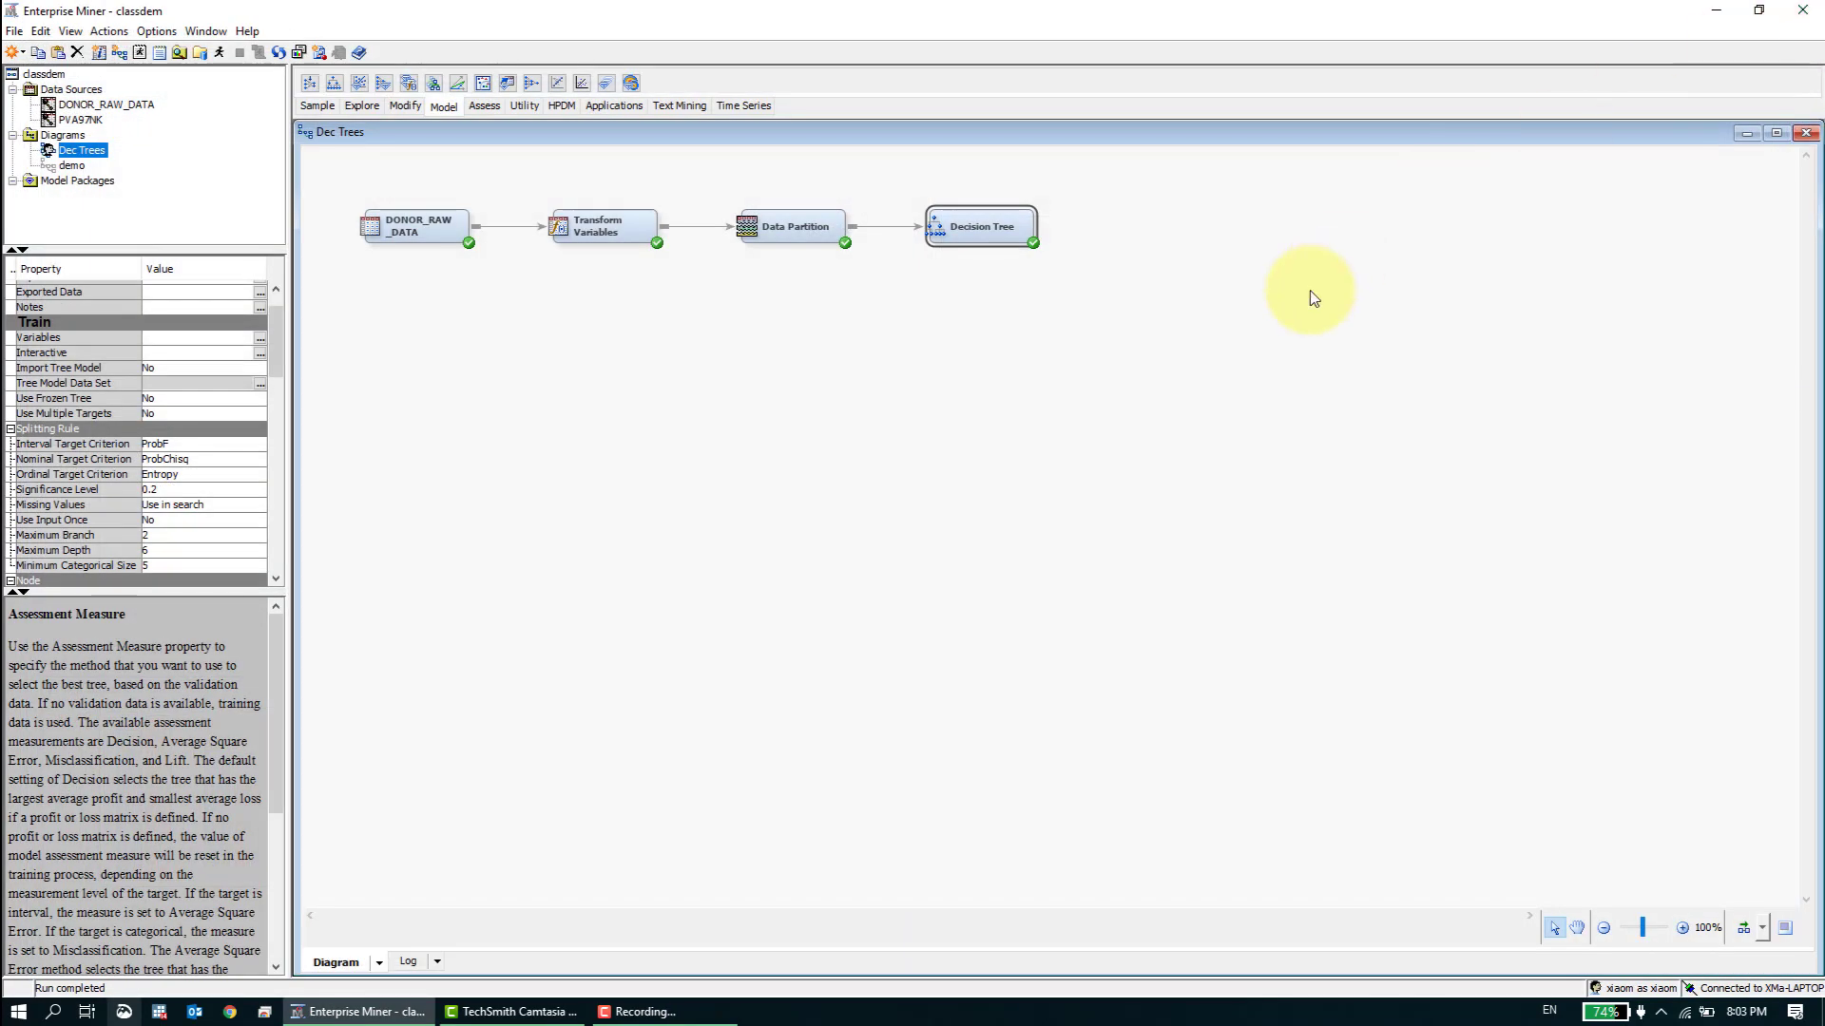
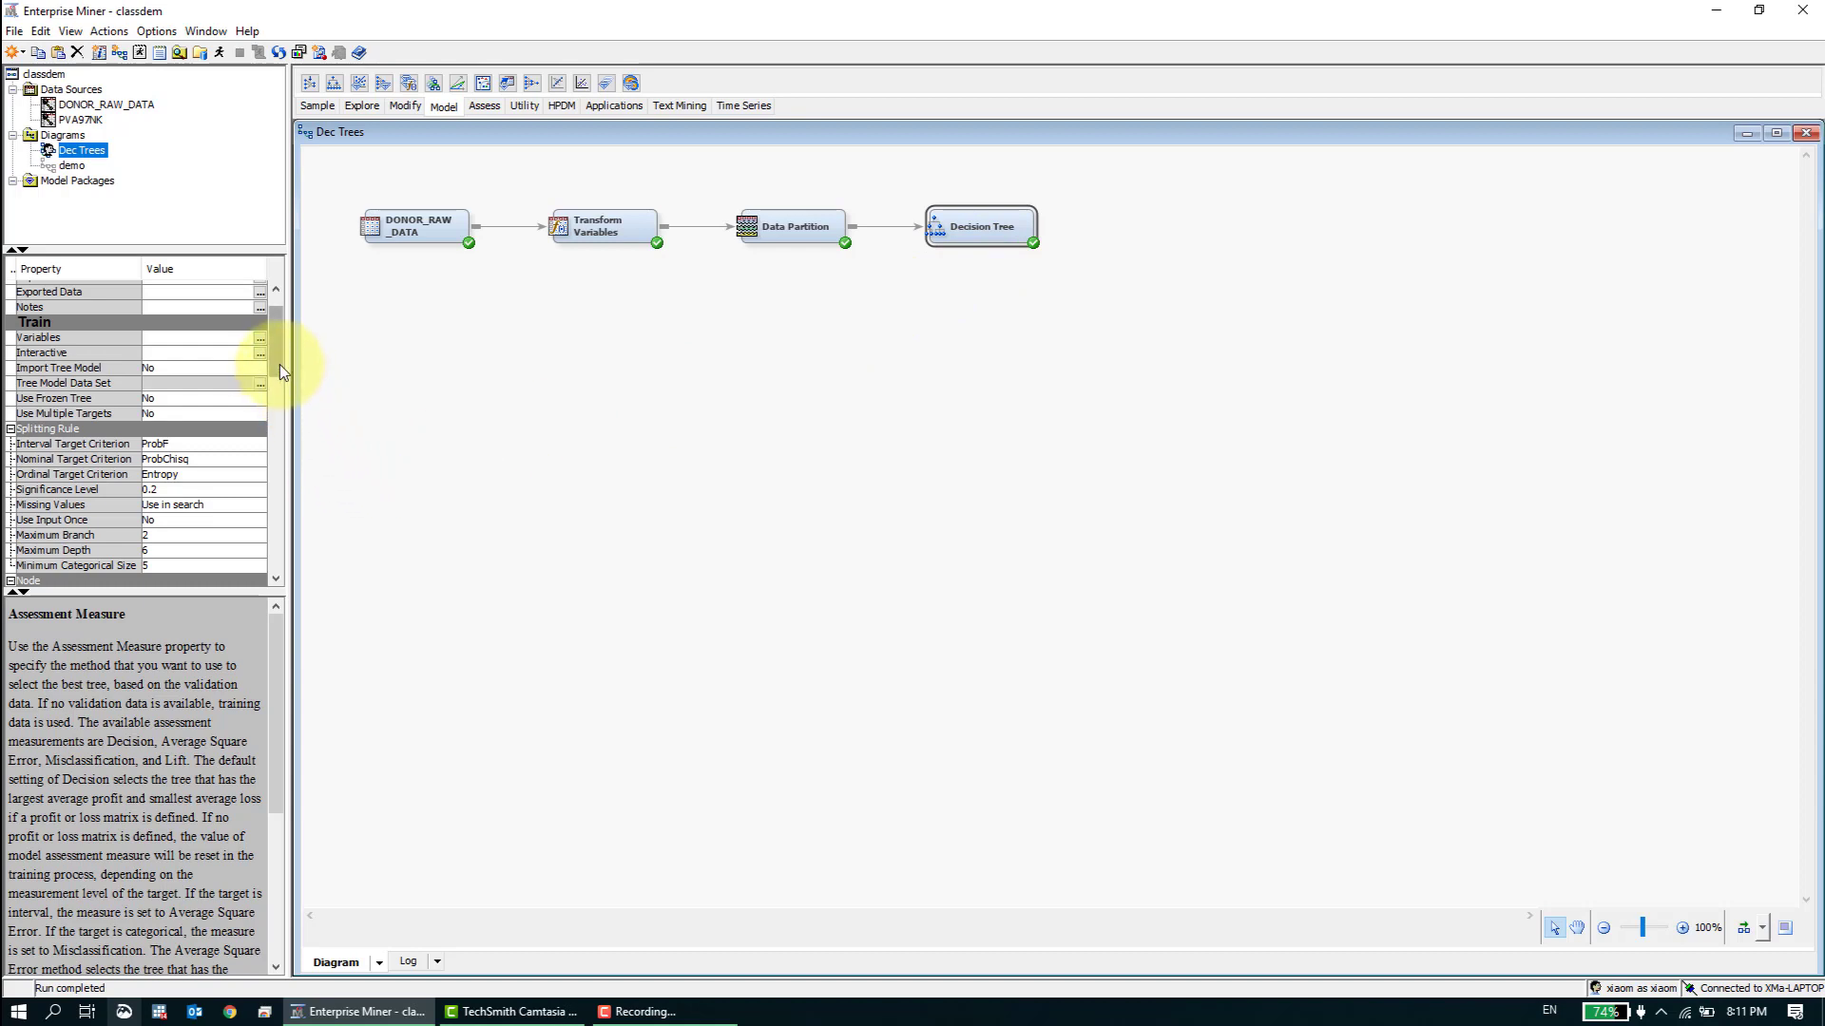
- Set the Decision Tree node's subtree assessment measure to Average Square Error
{"action": "left_click_drag", "start_coordinate": [279, 363], "coordinate": [271, 449]}
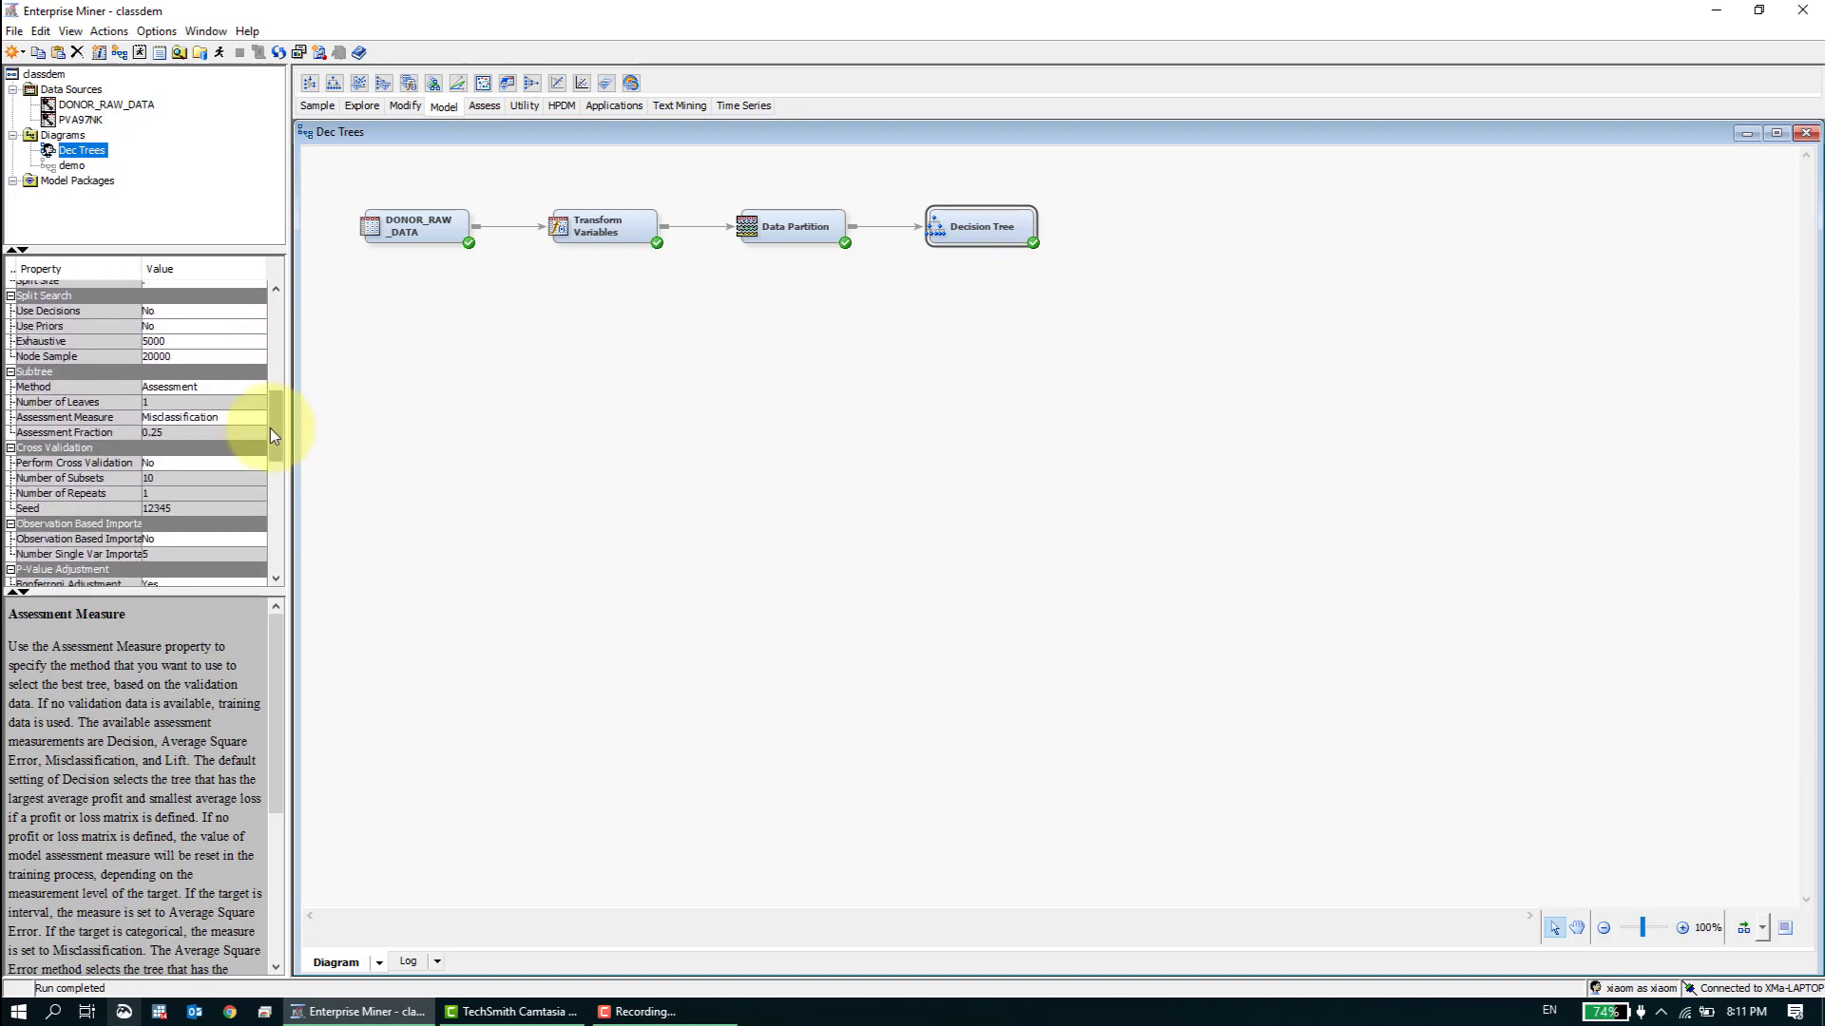
{"action": "left_click", "coordinate": [244, 419]}
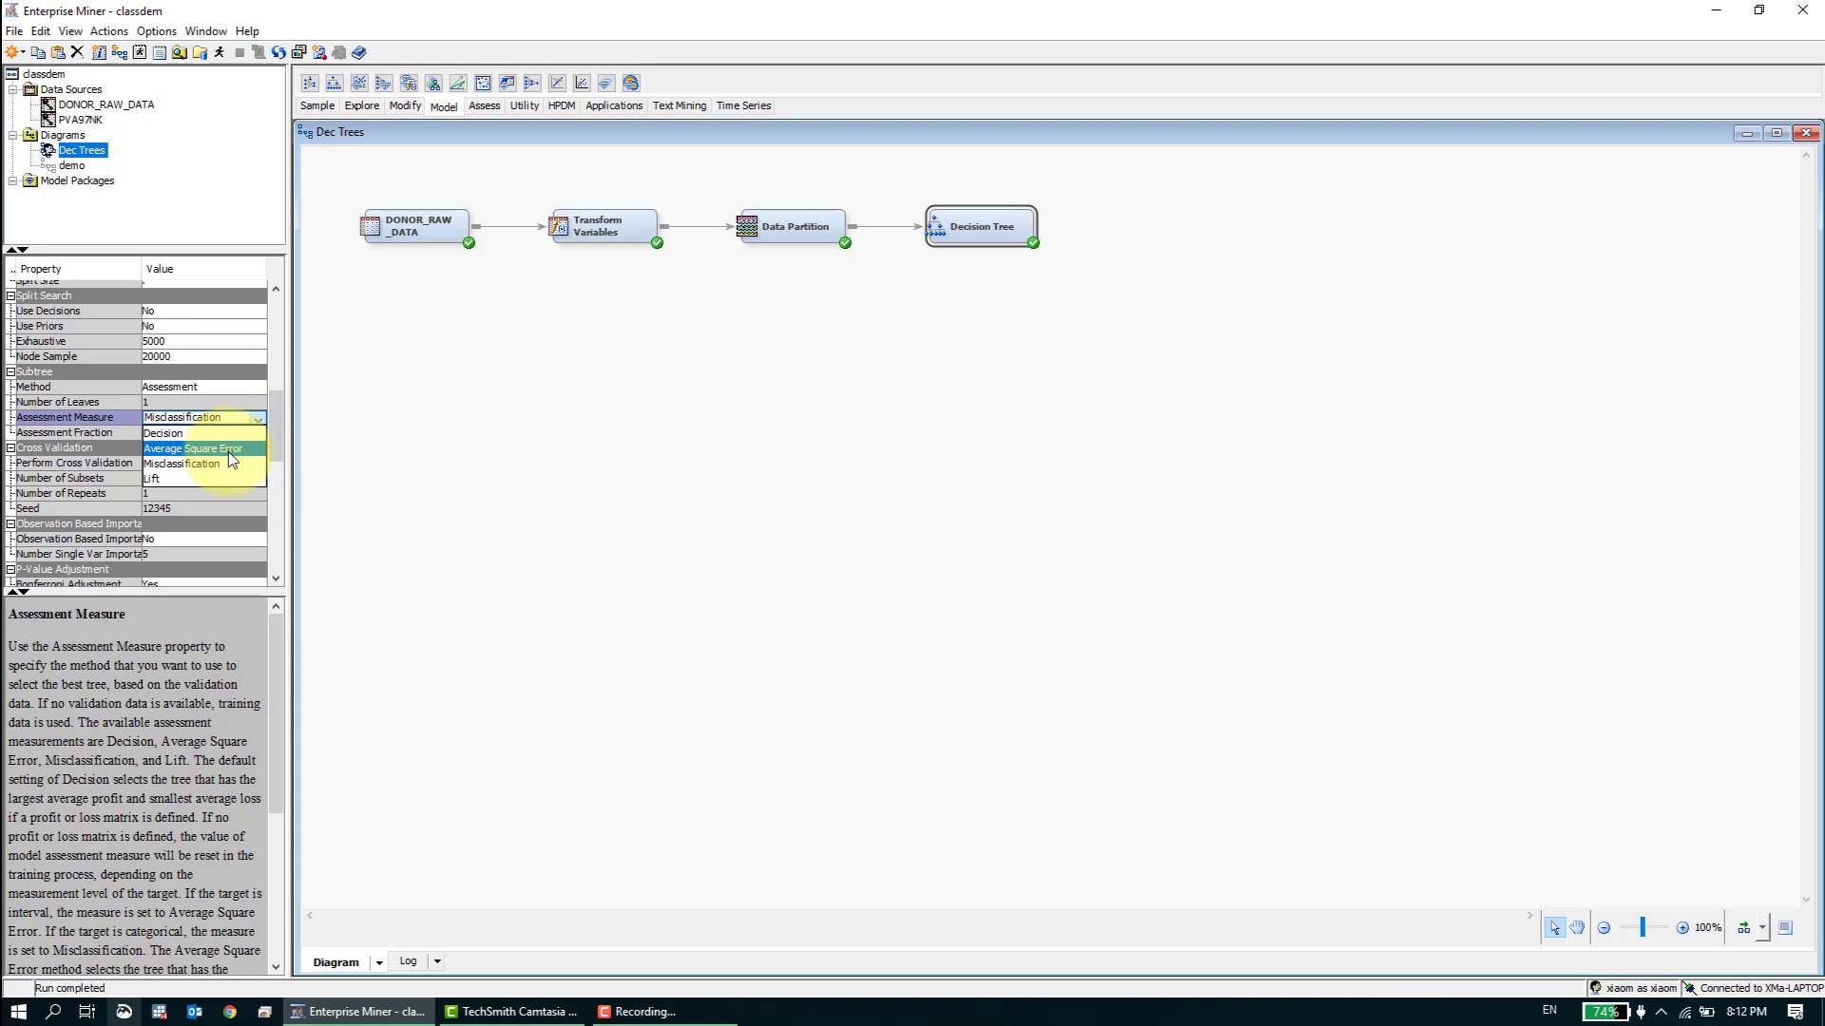
{"action": "left_click", "coordinate": [231, 450]}
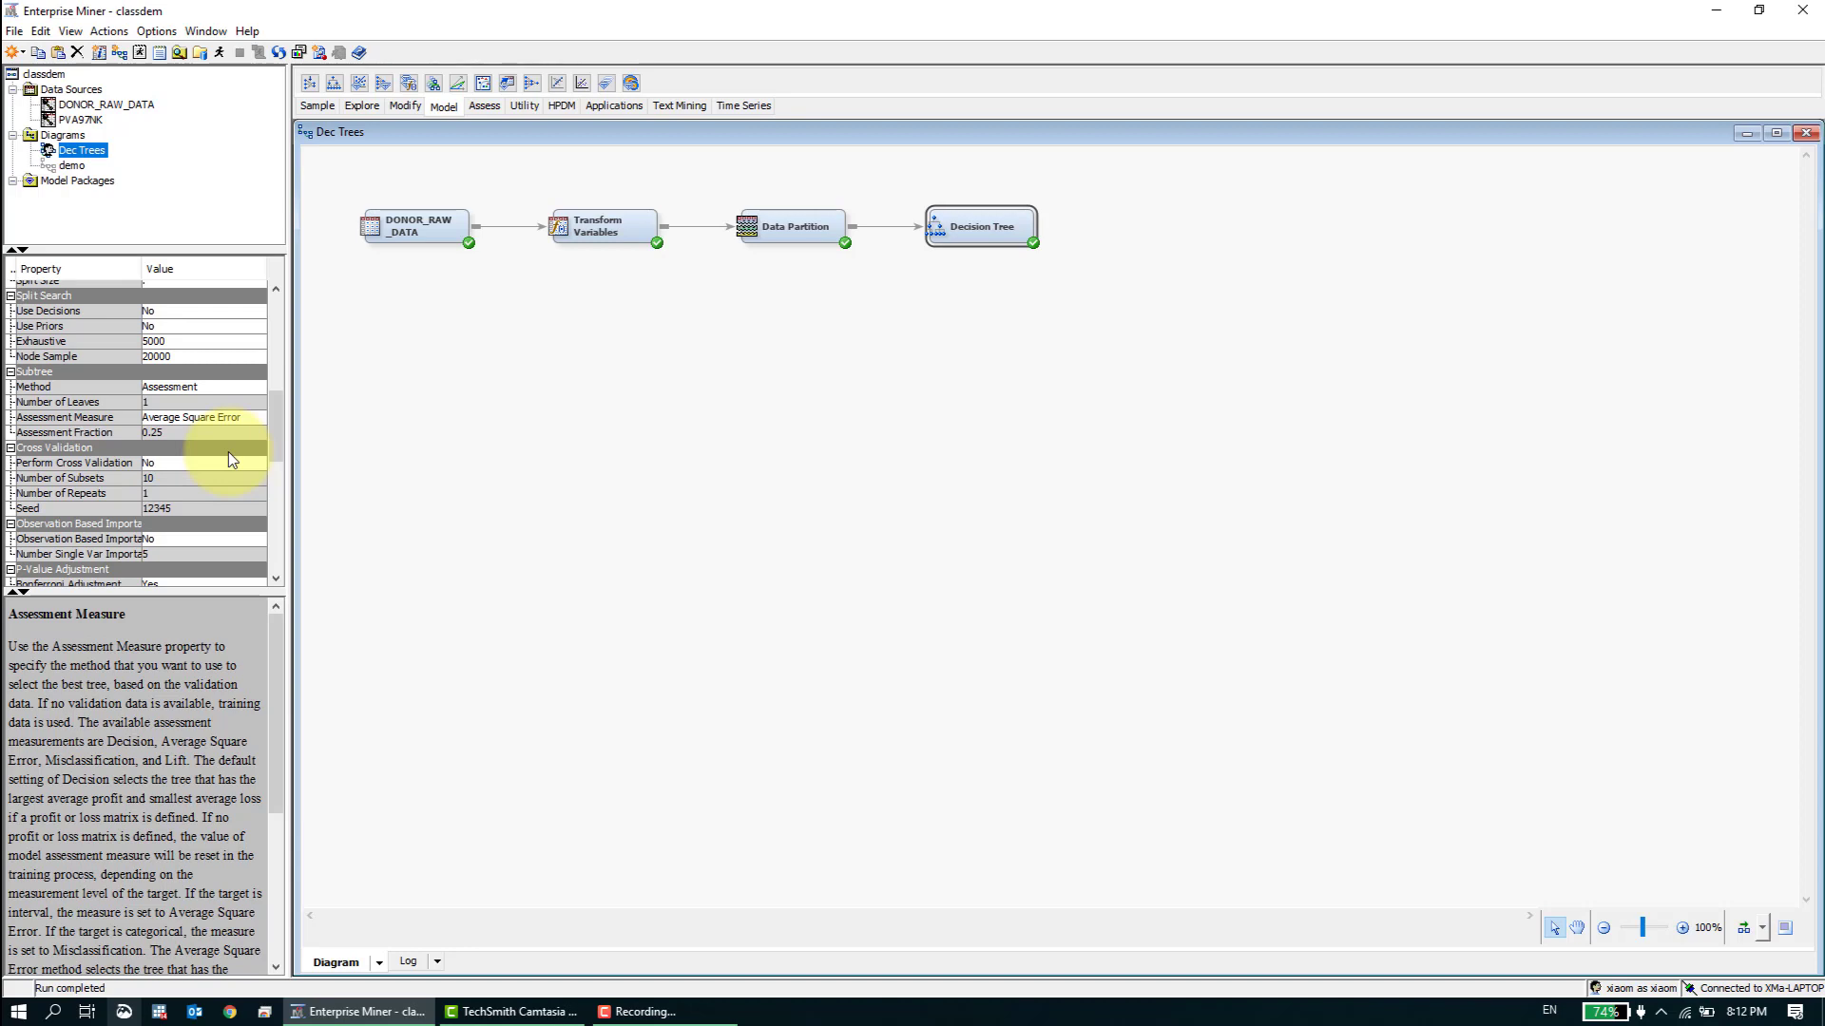
- Rerun the Decision Tree node and open its results
{"action": "right_click", "coordinate": [995, 236]}
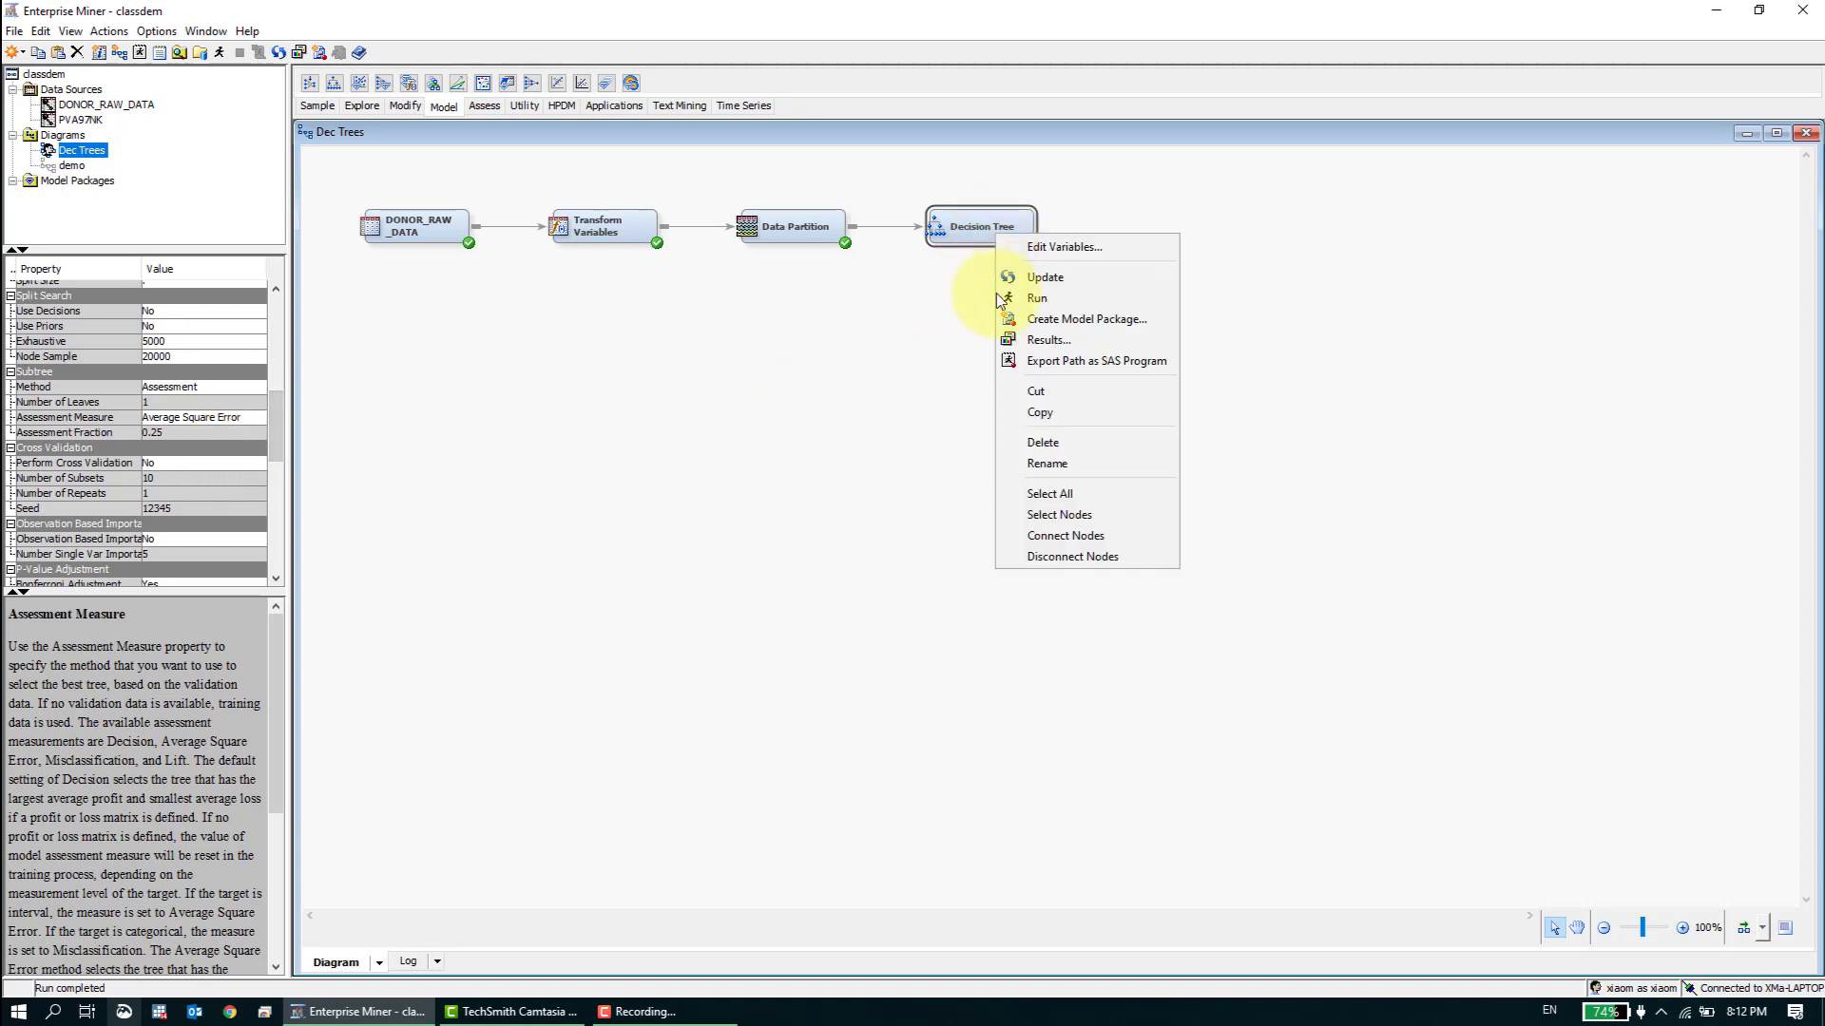
{"action": "left_click", "coordinate": [1036, 297]}
{"action": "left_click", "coordinate": [1029, 591]}
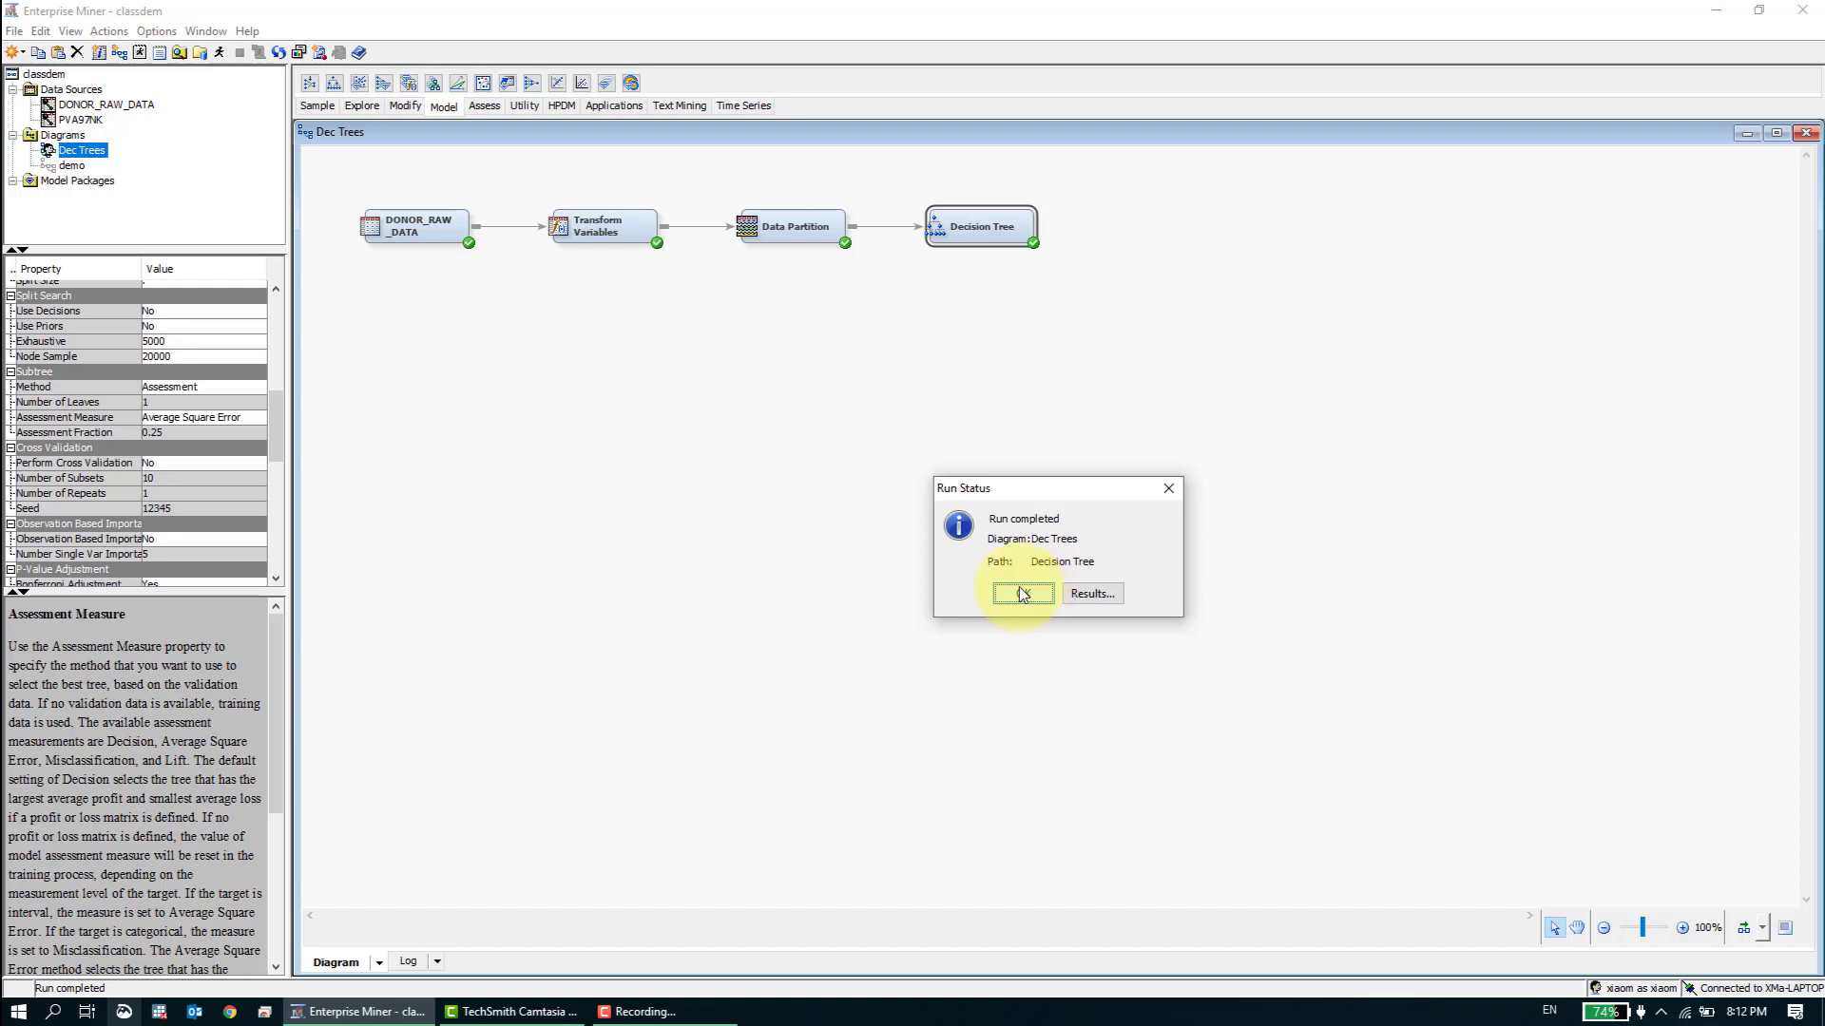
{"action": "left_click", "coordinate": [1097, 594]}
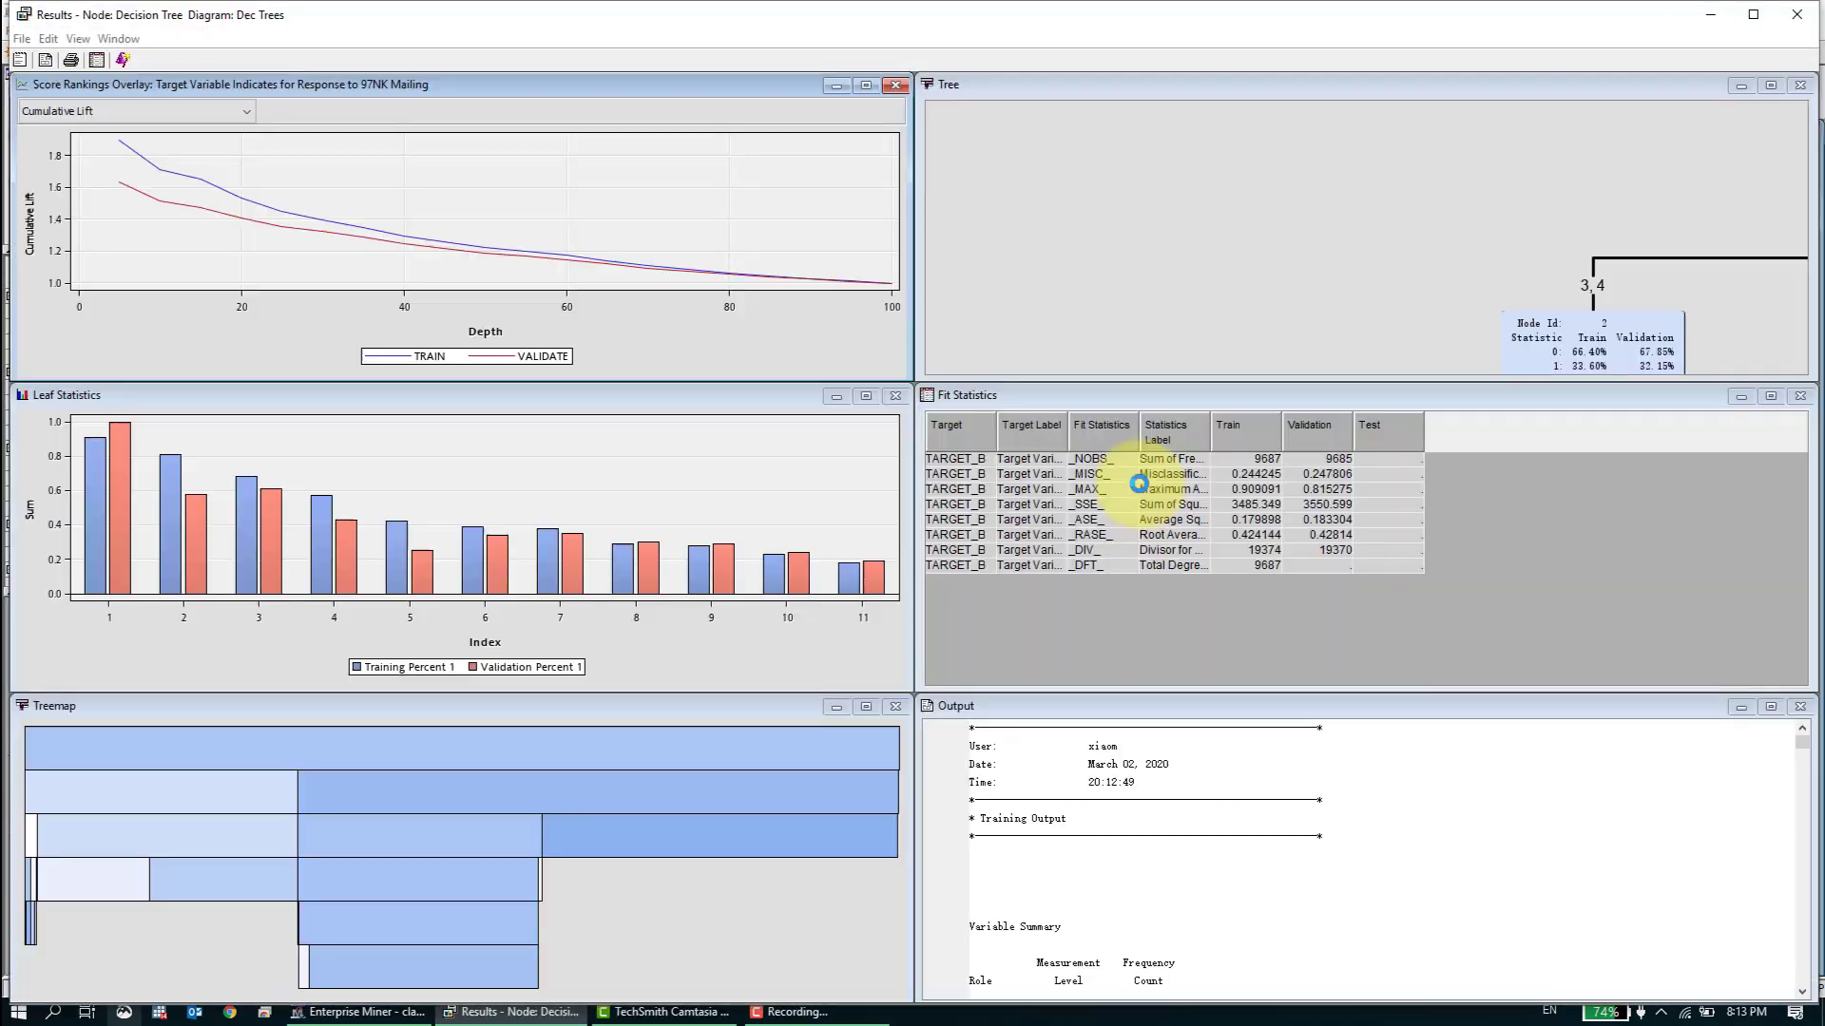
- Enlarge the Tree view and fit the whole tree to the page to examine its splits, then restore its size
{"action": "left_click", "coordinate": [1770, 88]}
{"action": "right_click", "coordinate": [1631, 376]}
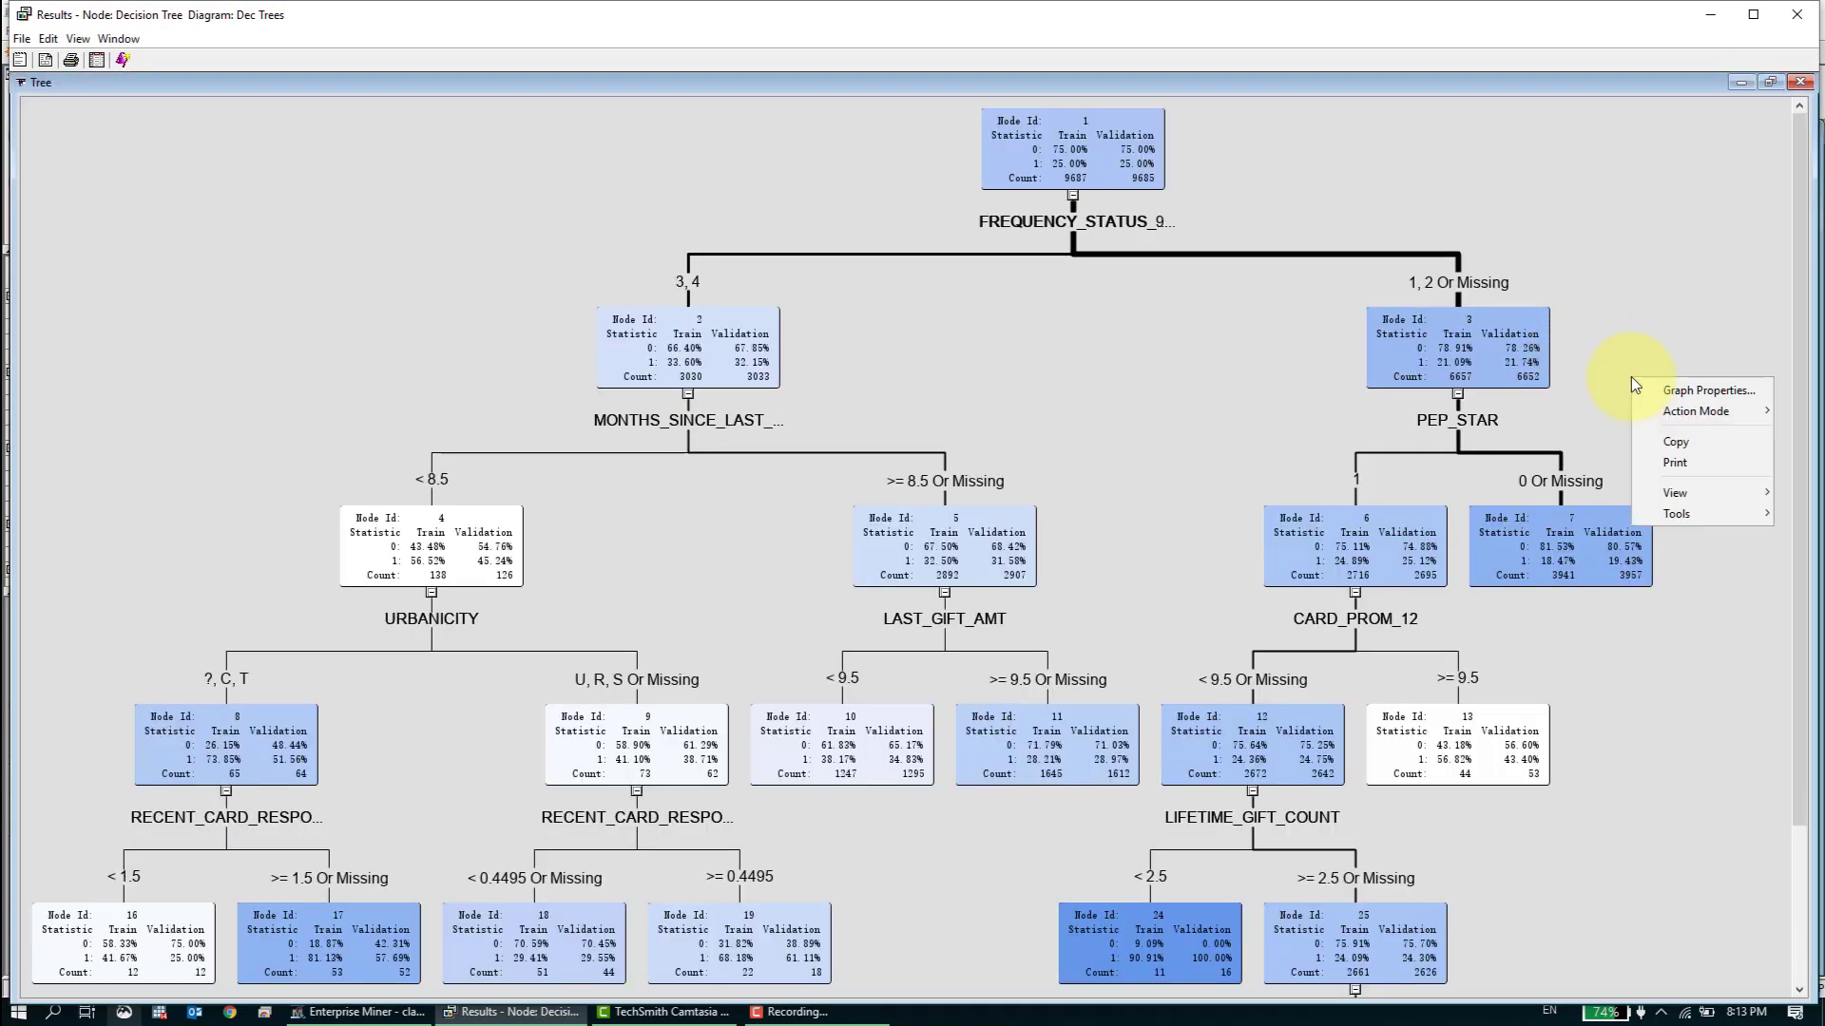
{"action": "mouse_move", "coordinate": [1663, 494]}
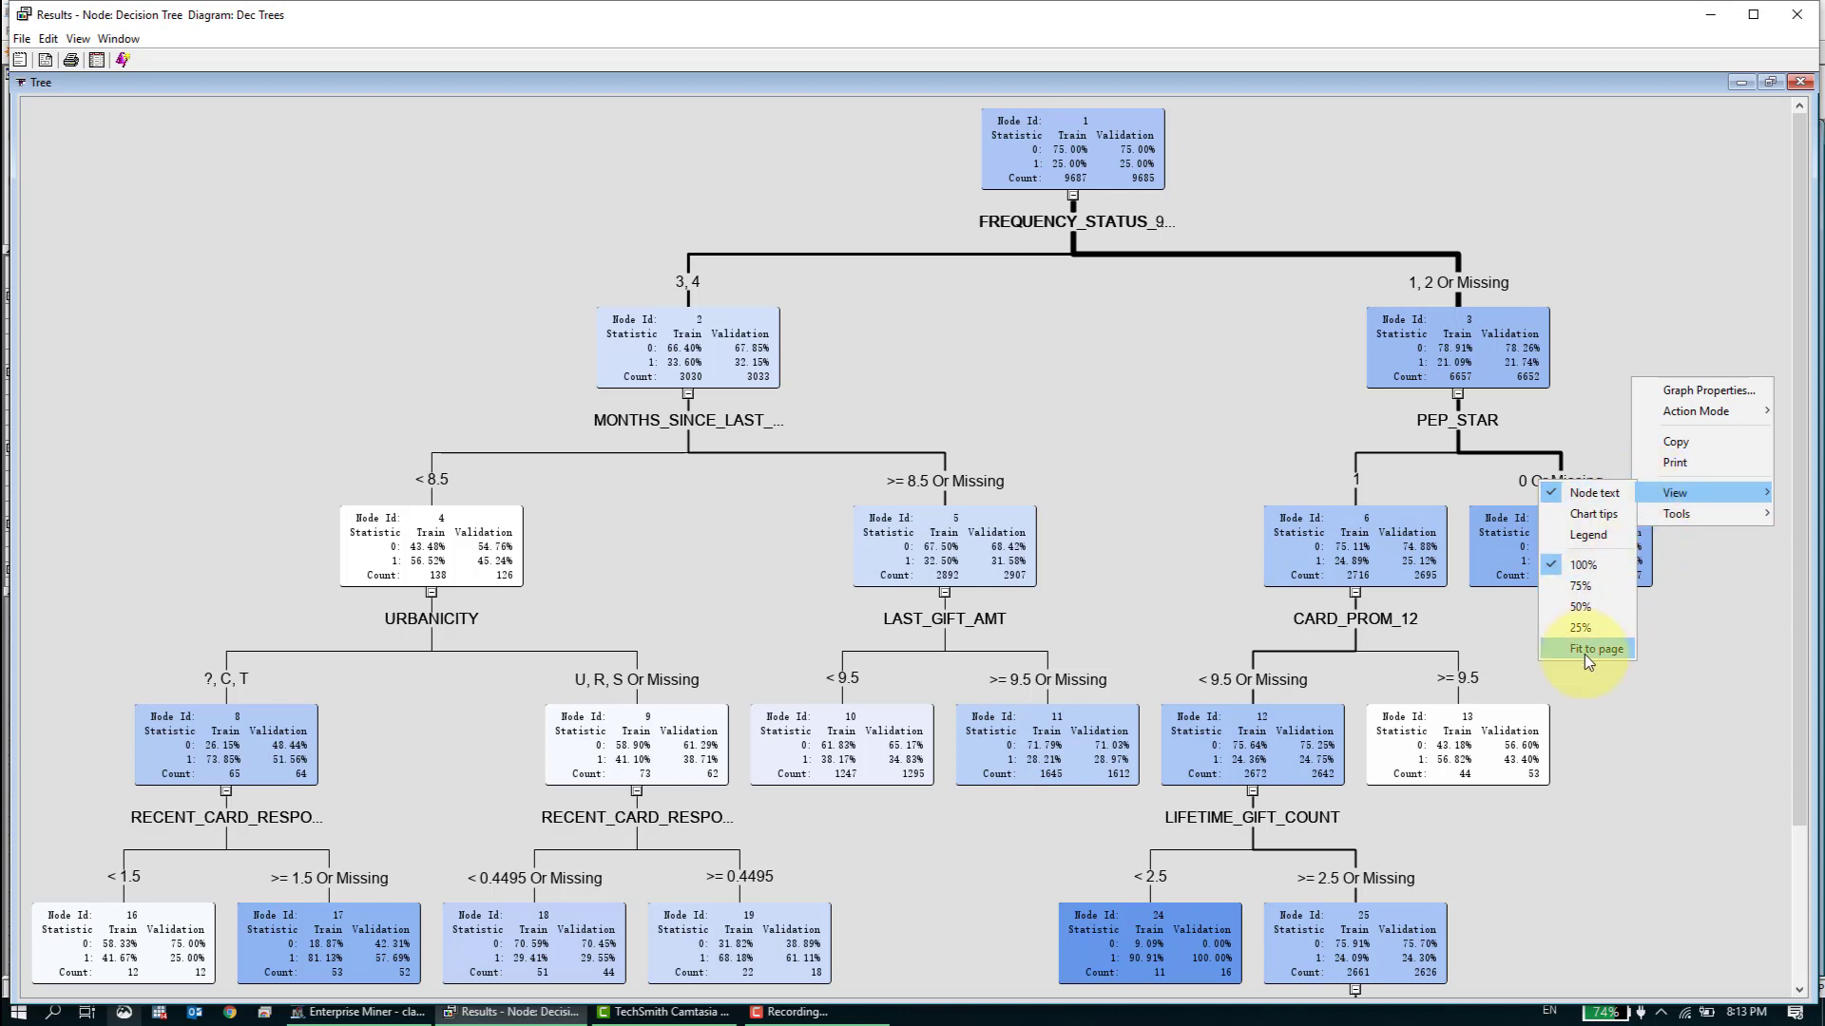
{"action": "left_click", "coordinate": [1593, 655]}
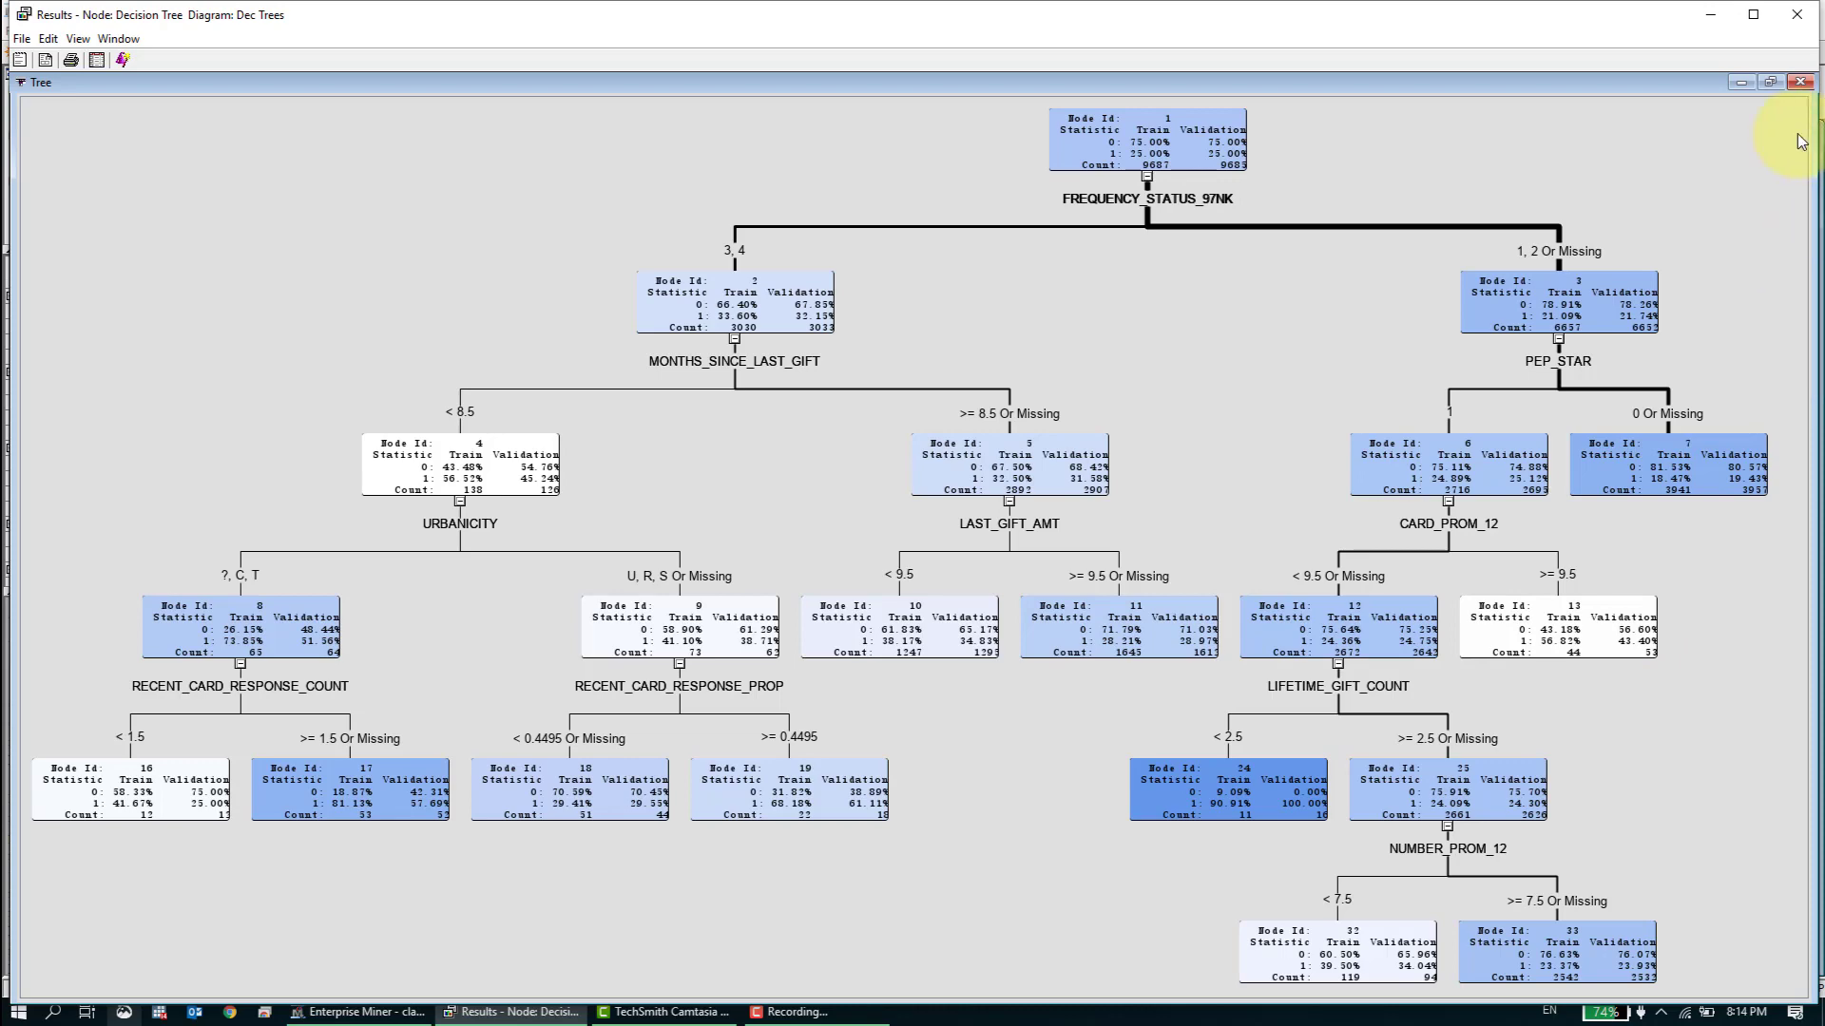
{"action": "left_click", "coordinate": [1769, 81]}
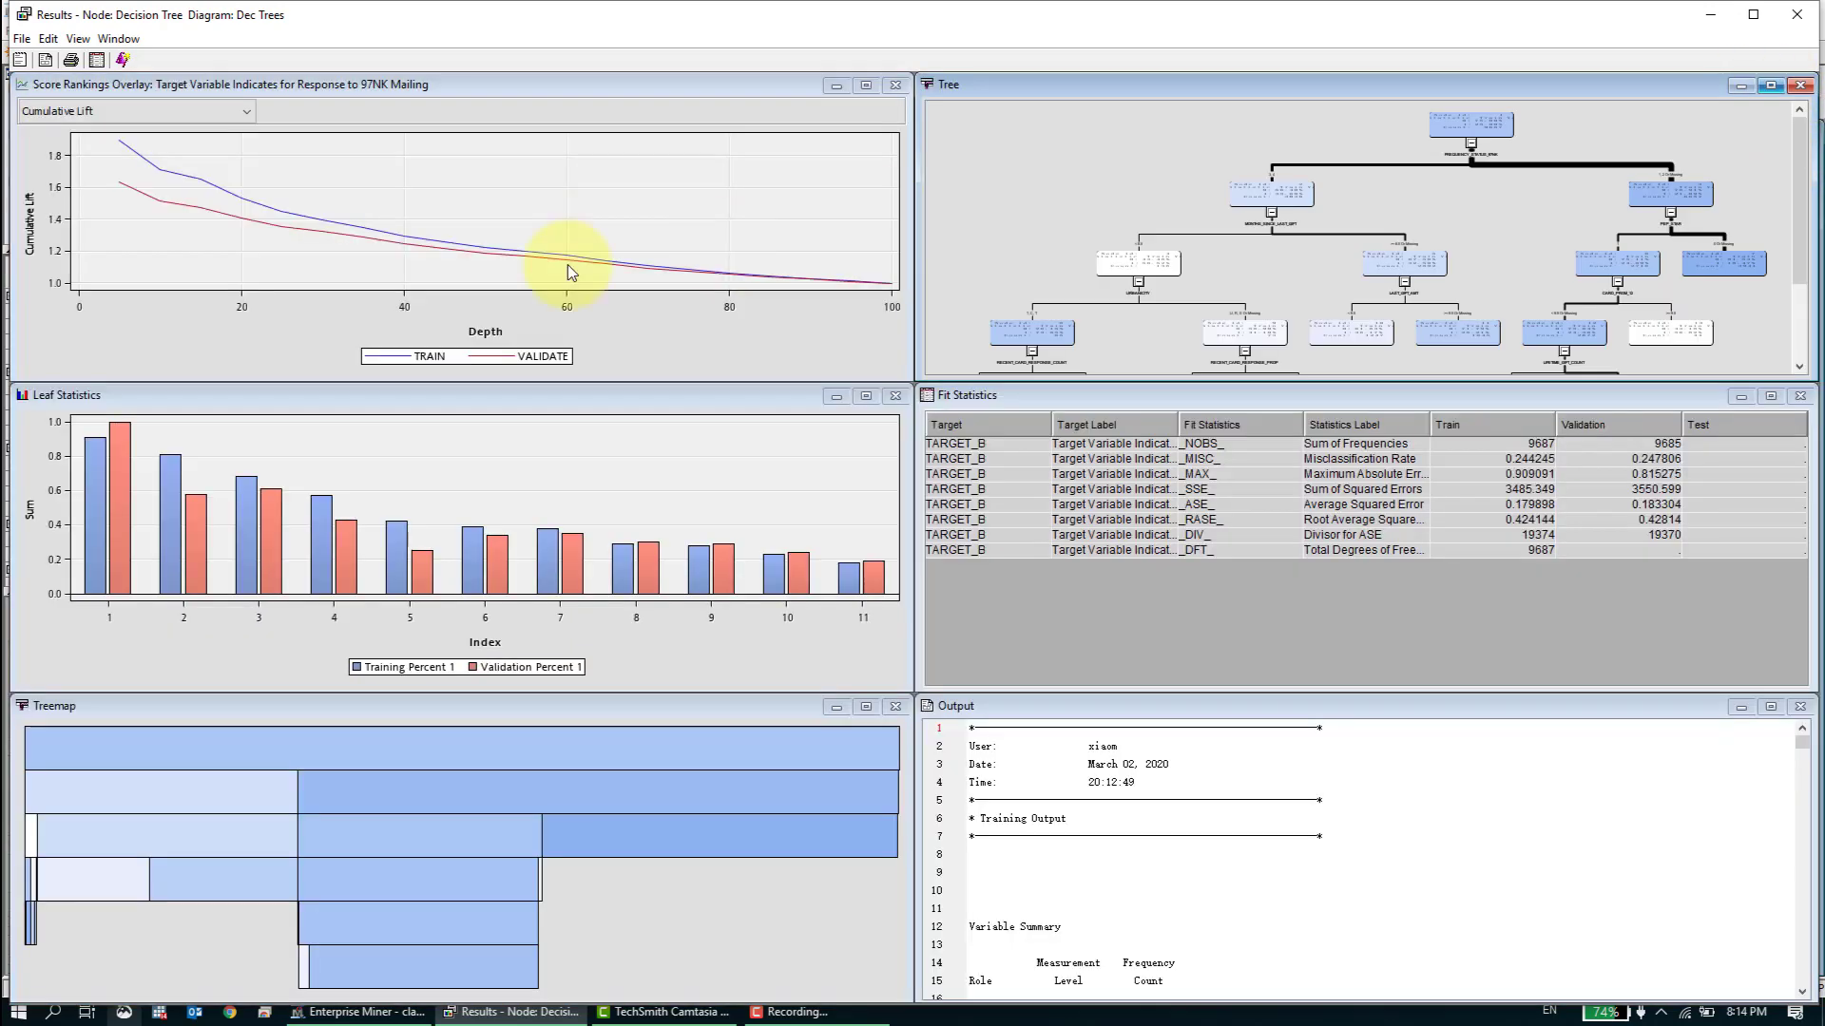
- Open the Subtree Assessment Plot and examine the enlarged Average Square Error curves by number of leaves, then restore the plot's size
{"action": "left_click", "coordinate": [78, 38]}
{"action": "mouse_move", "coordinate": [117, 145]}
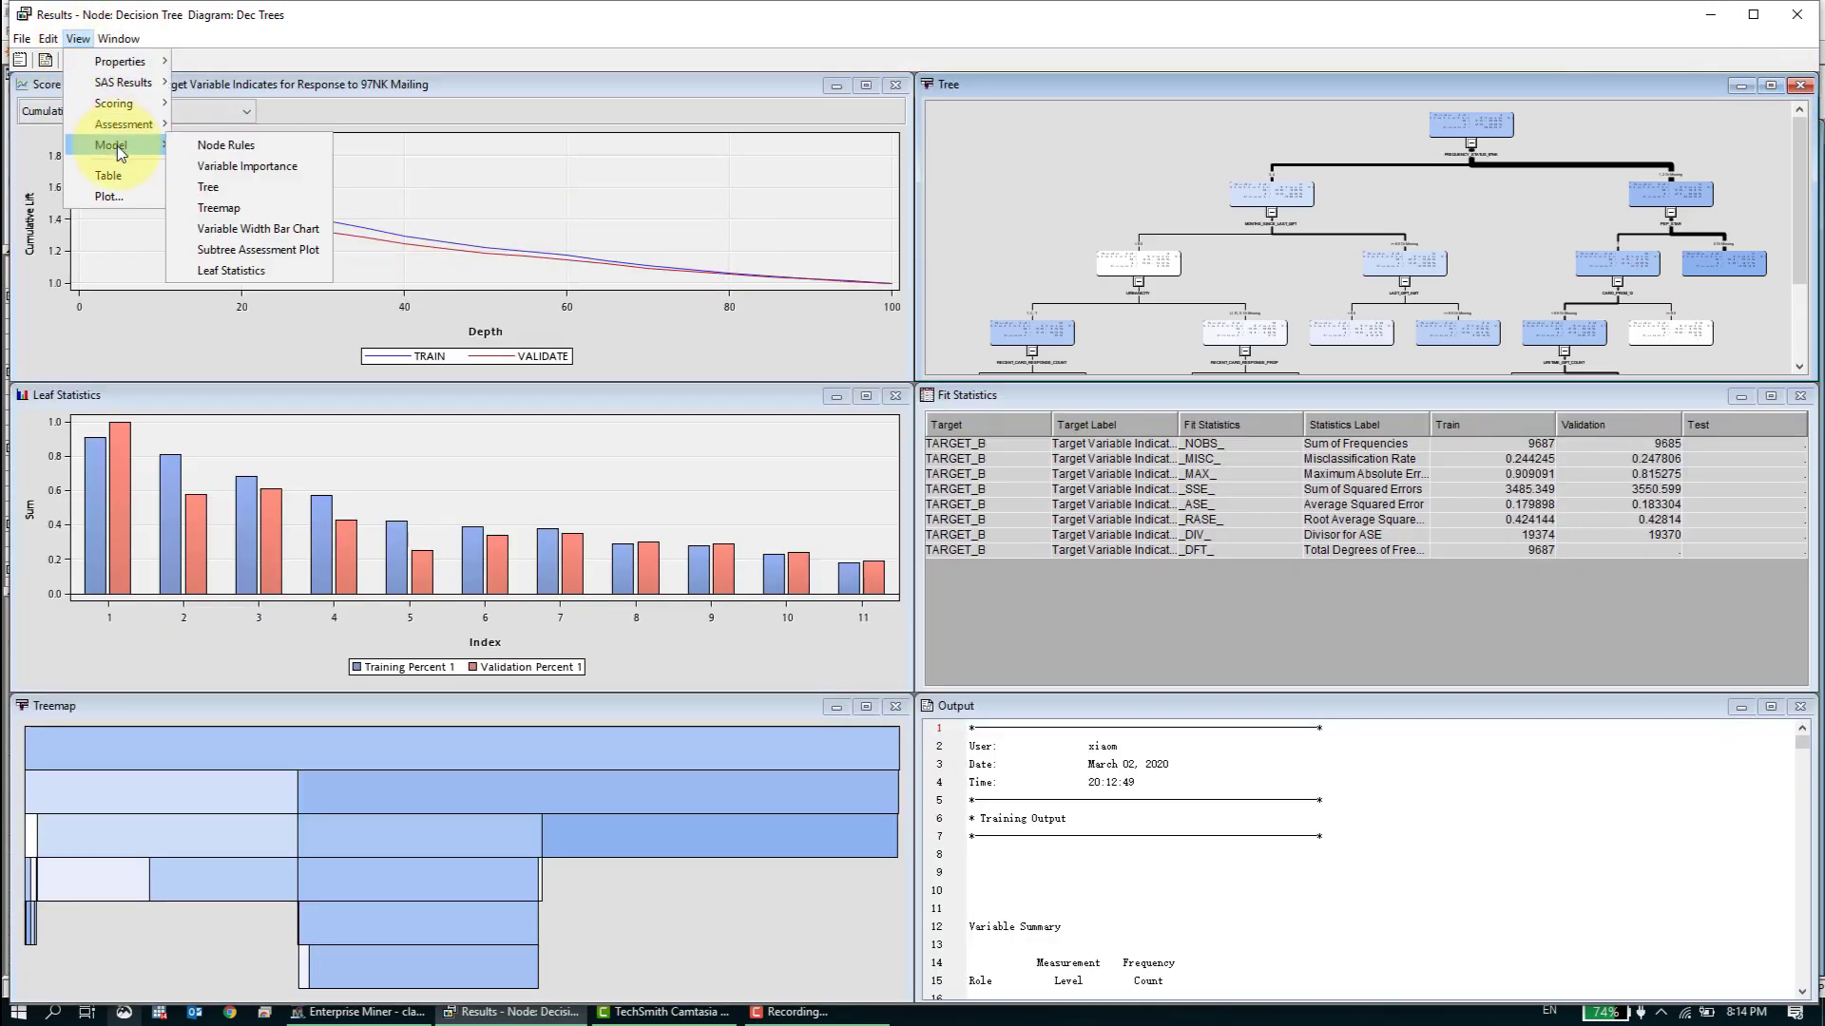
{"action": "left_click", "coordinate": [285, 249]}
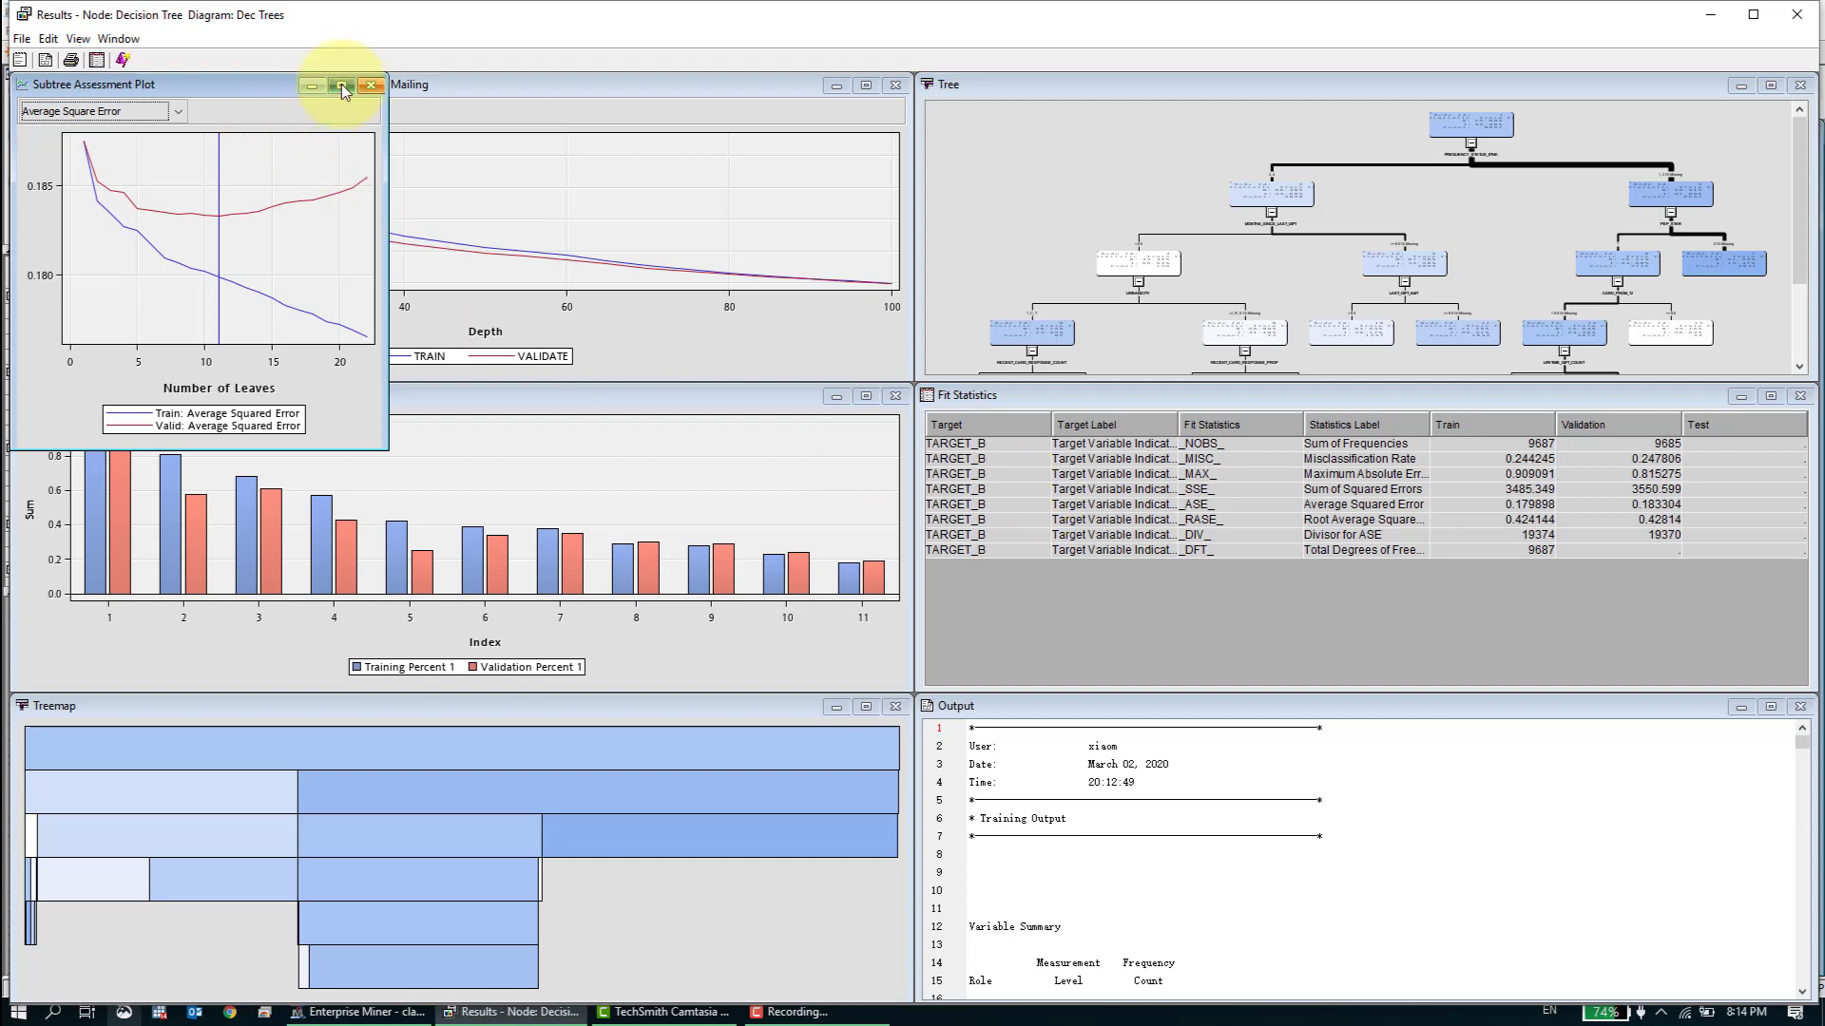
{"action": "left_click", "coordinate": [342, 85]}
{"action": "left_click", "coordinate": [133, 111]}
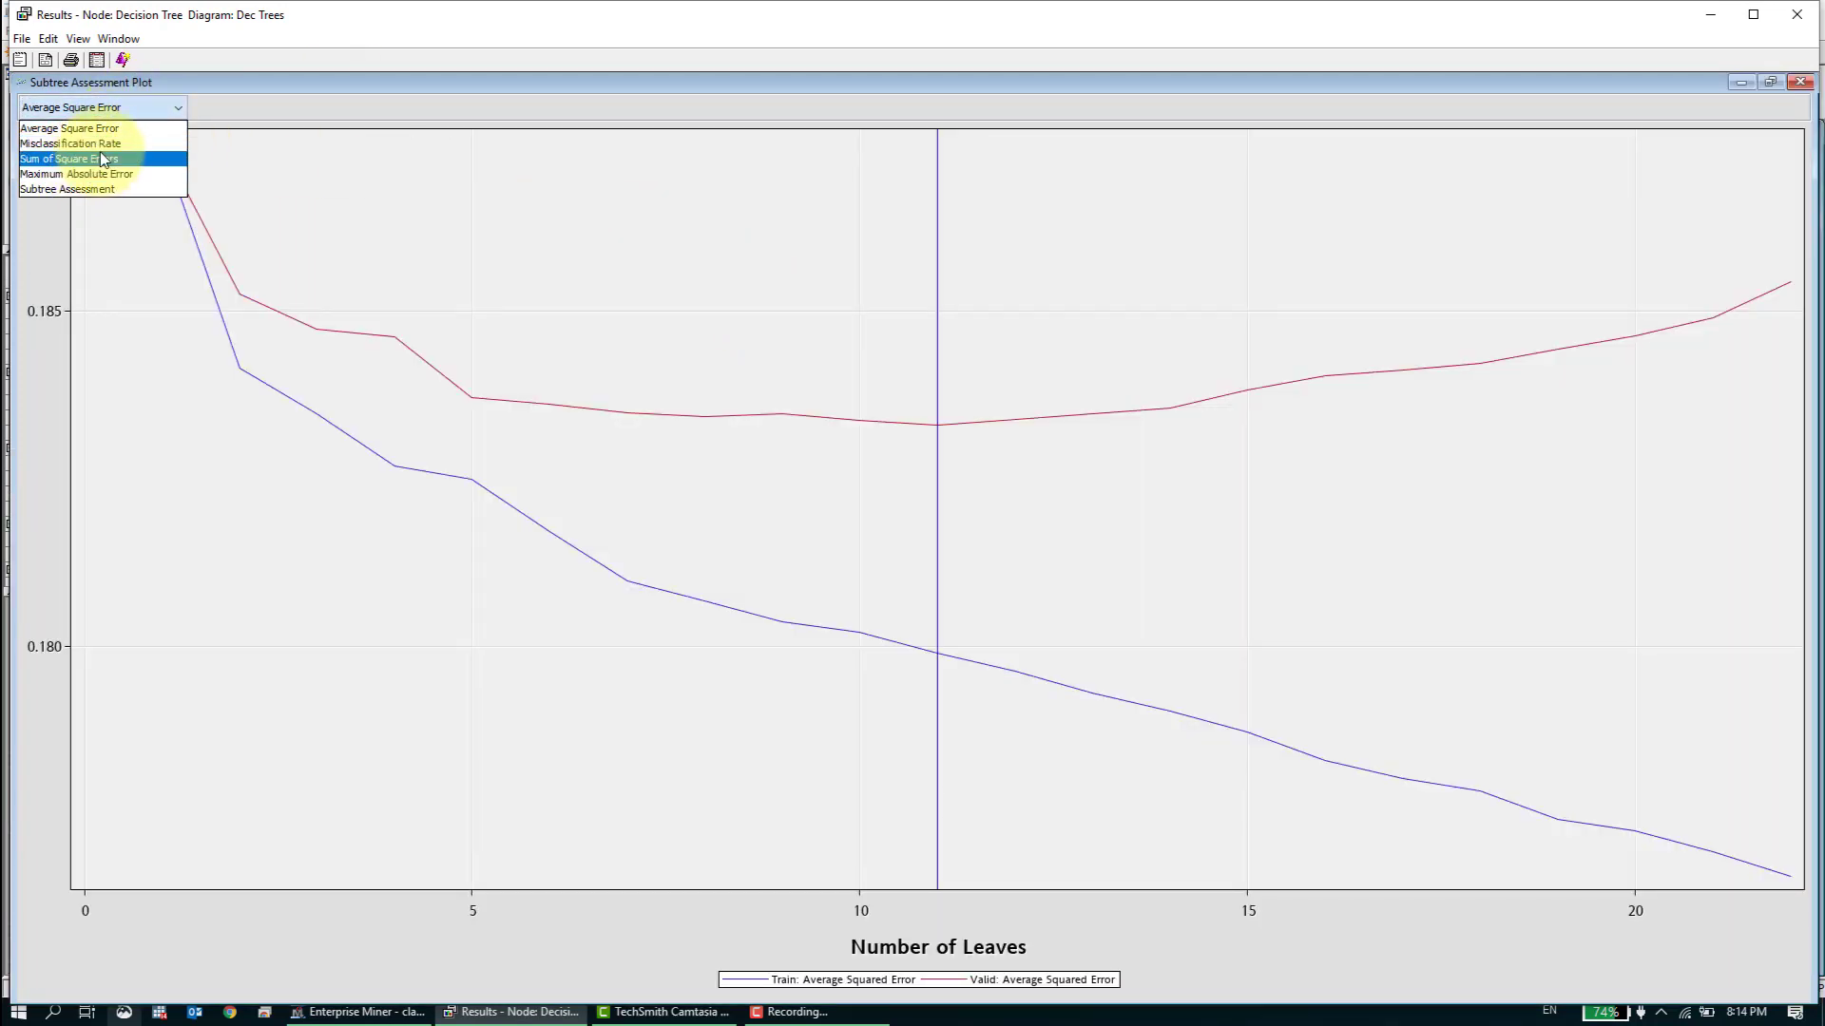
{"action": "left_click", "coordinate": [140, 134]}
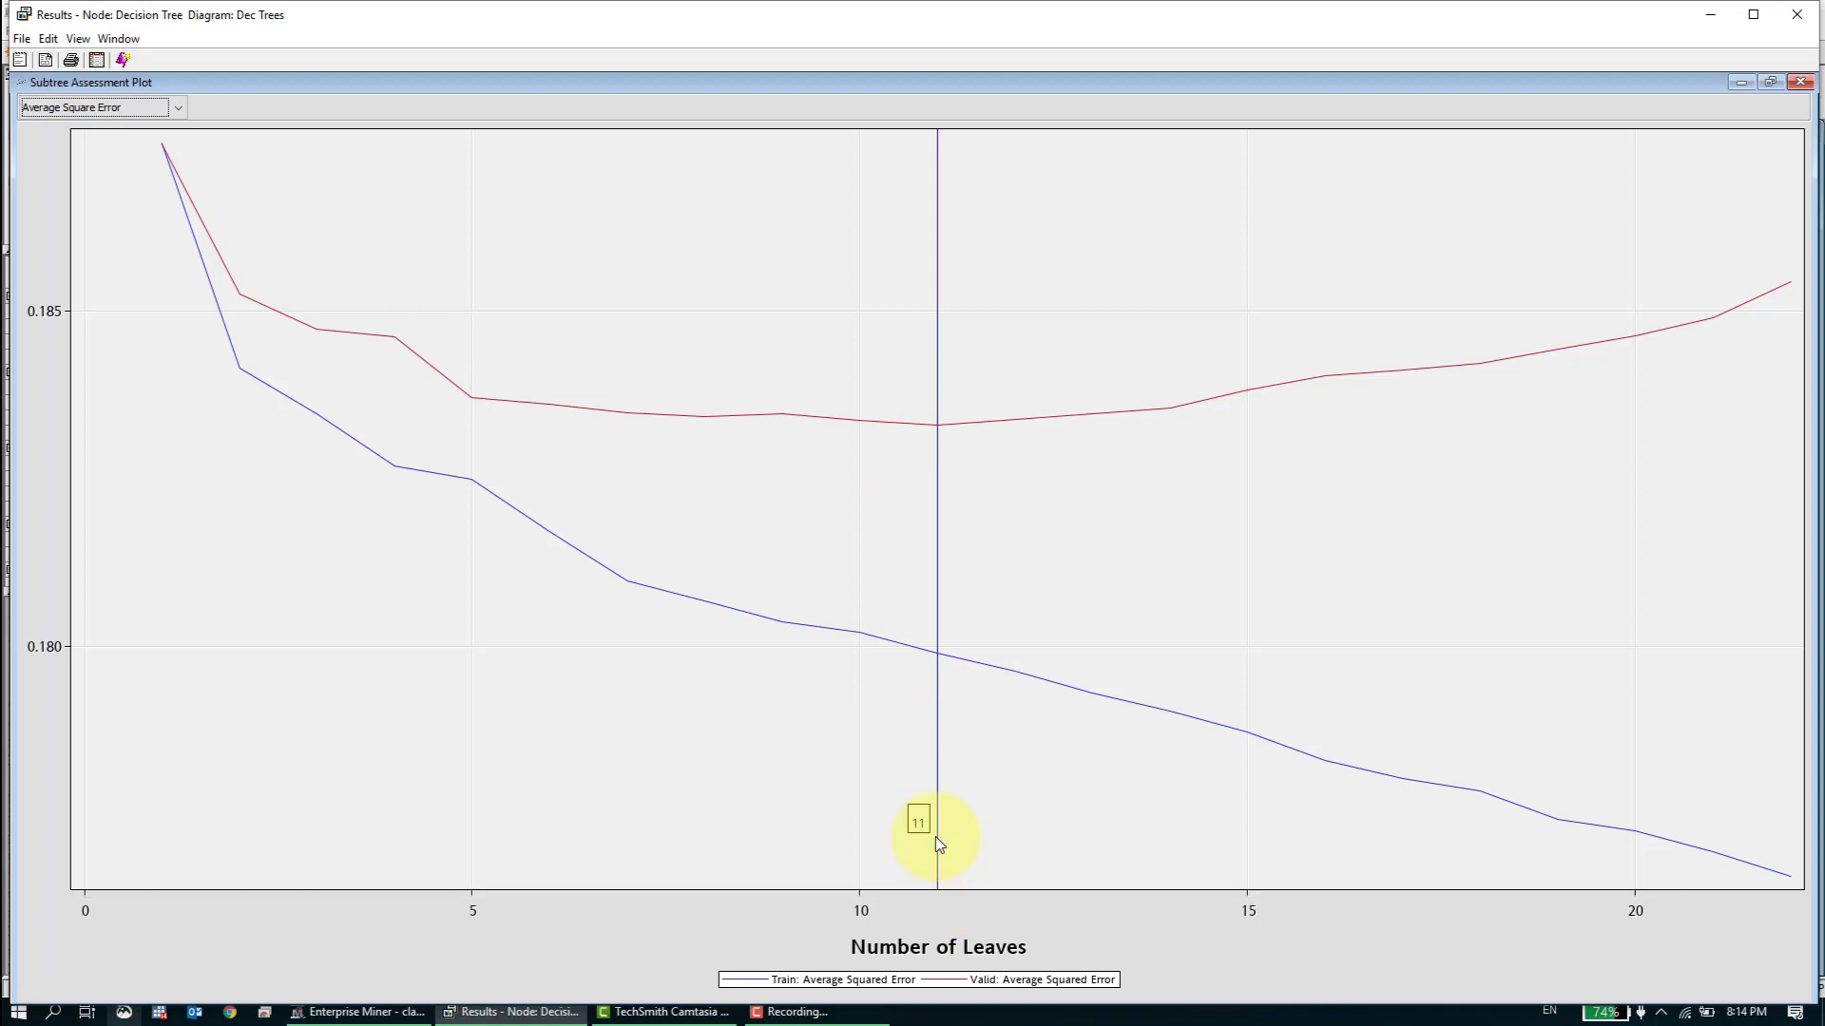
{"action": "left_click", "coordinate": [1771, 83]}
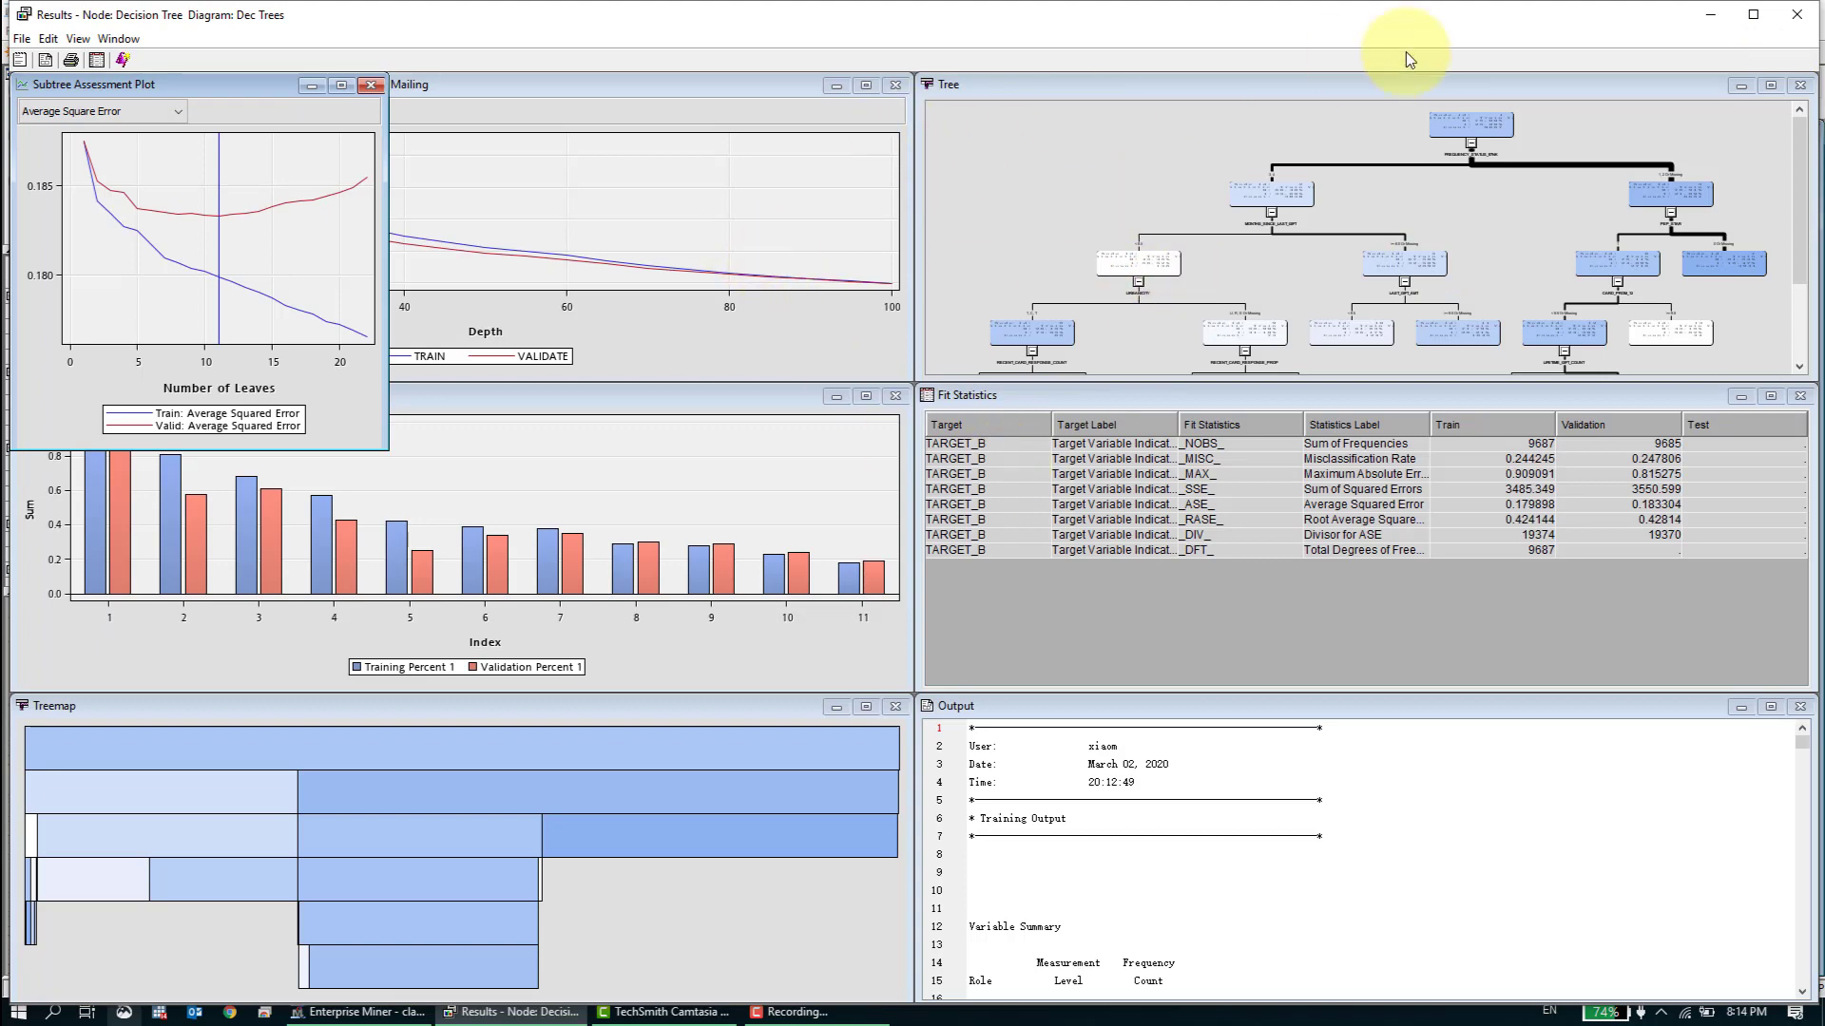
- Review the full tree diagram once more at full size, then close it and the Decision Tree results
{"action": "left_click", "coordinate": [1770, 85]}
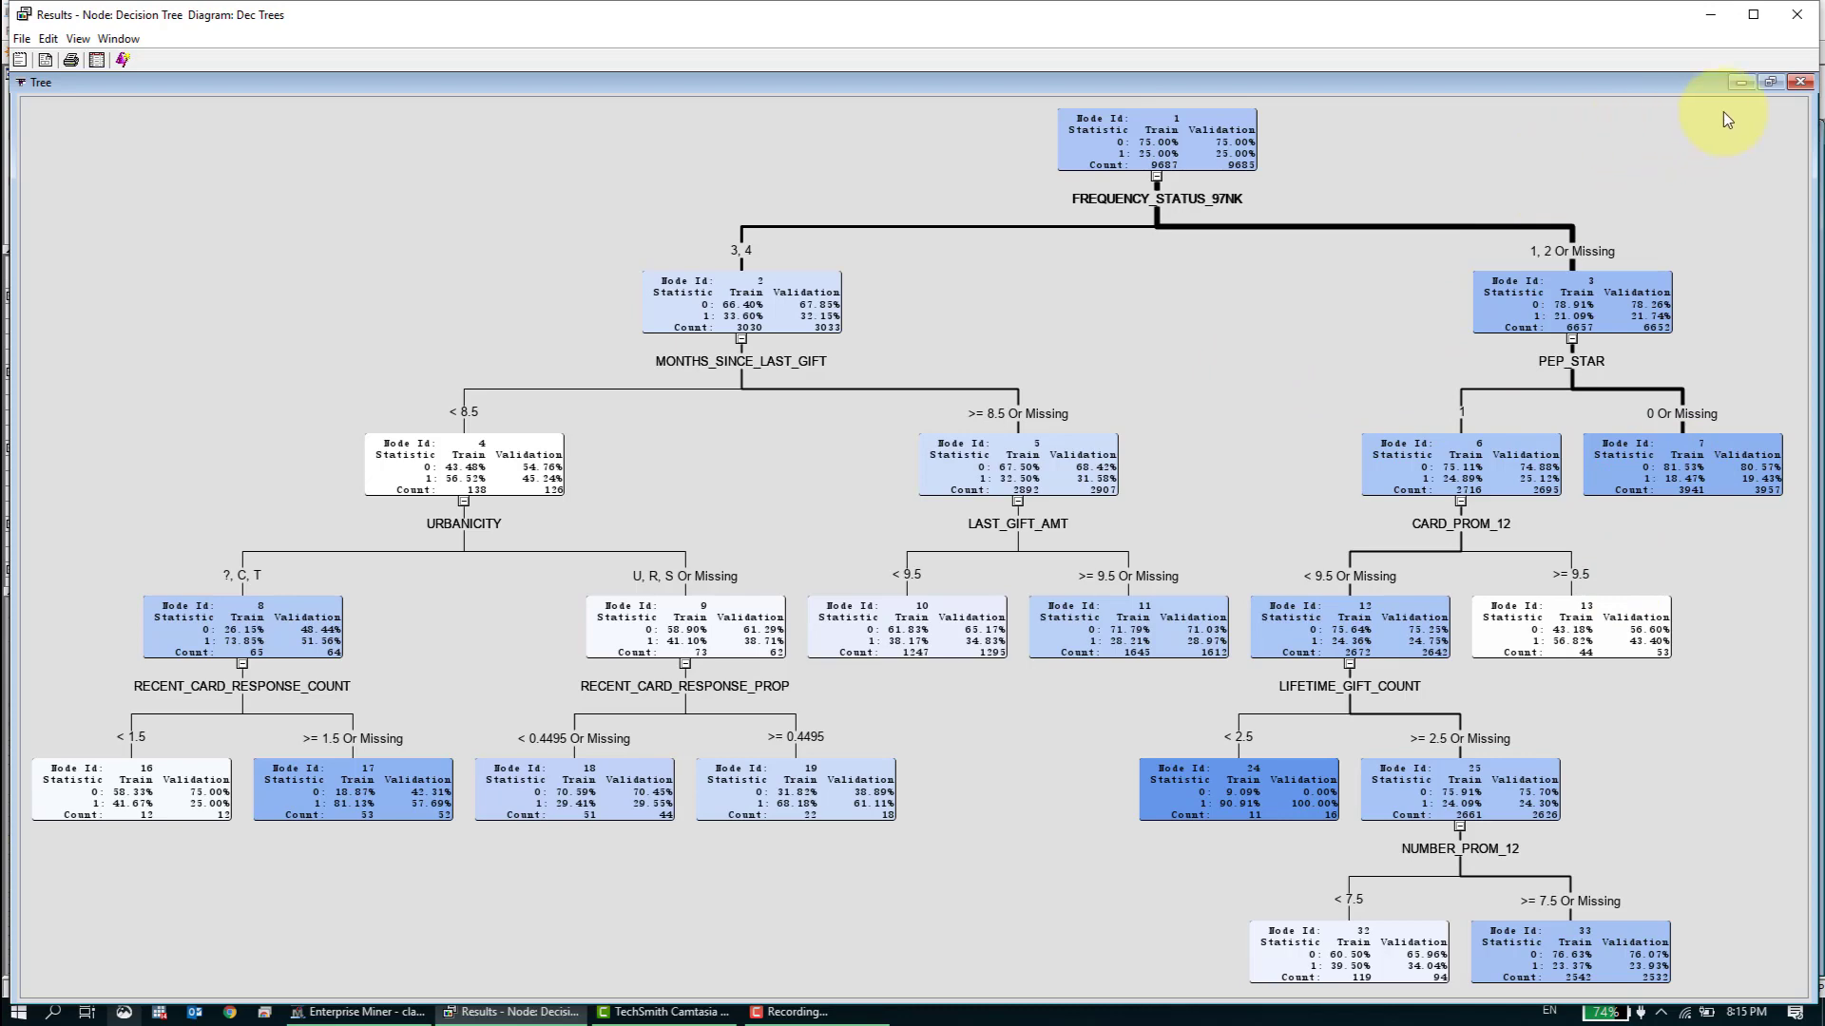
{"action": "left_click", "coordinate": [1797, 84]}
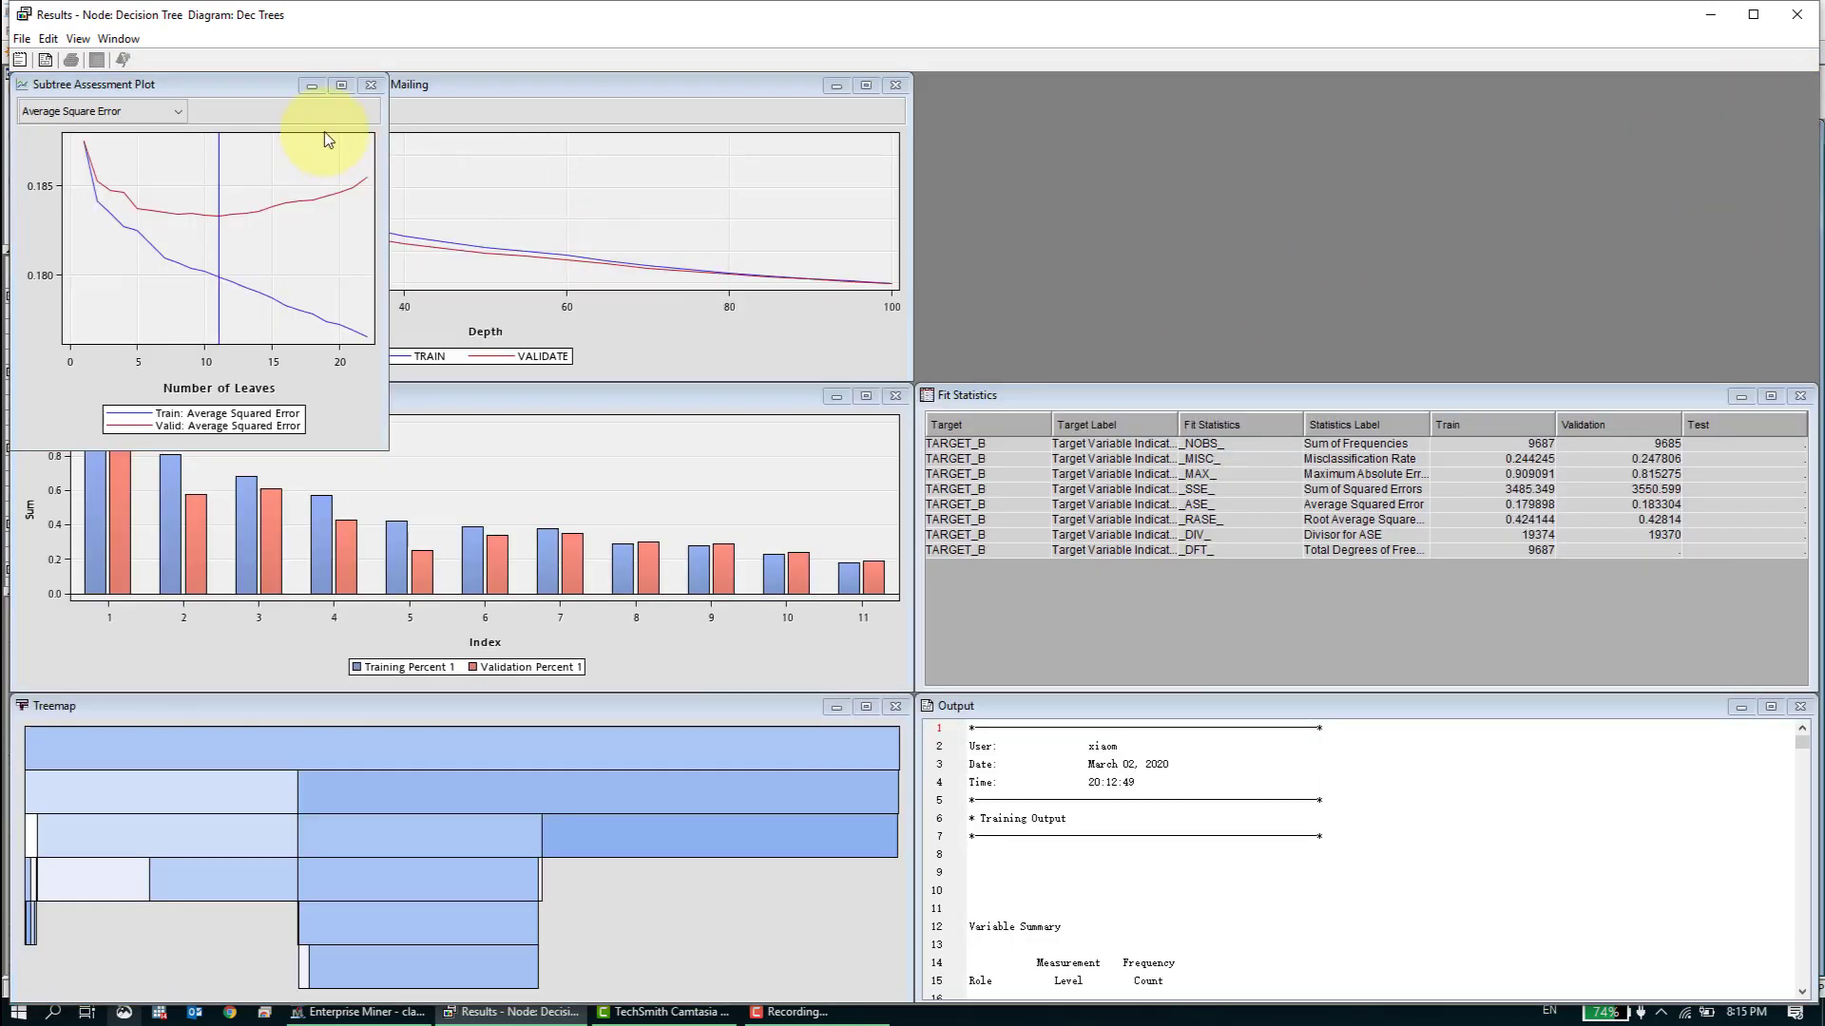
{"action": "left_click", "coordinate": [1793, 20]}
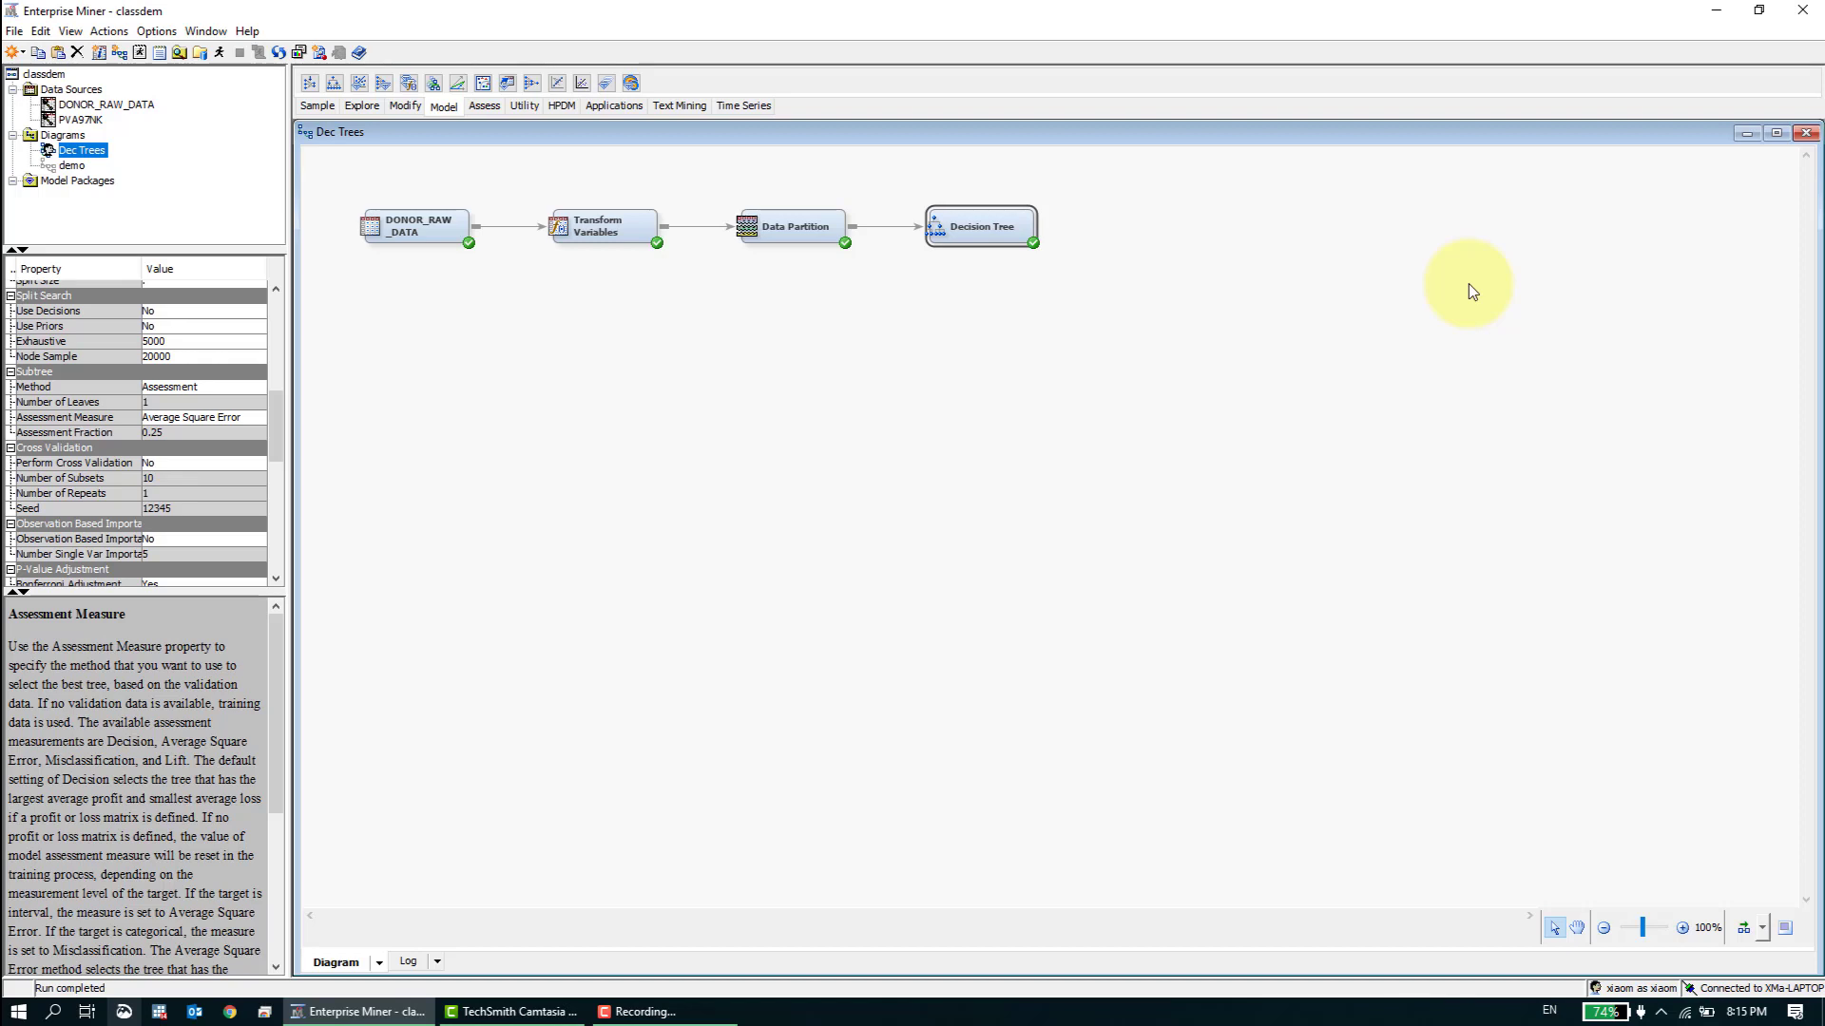
- Reopen the Decision Tree results to review the overview and fit statistics, then close them again
{"action": "right_click", "coordinate": [981, 224]}
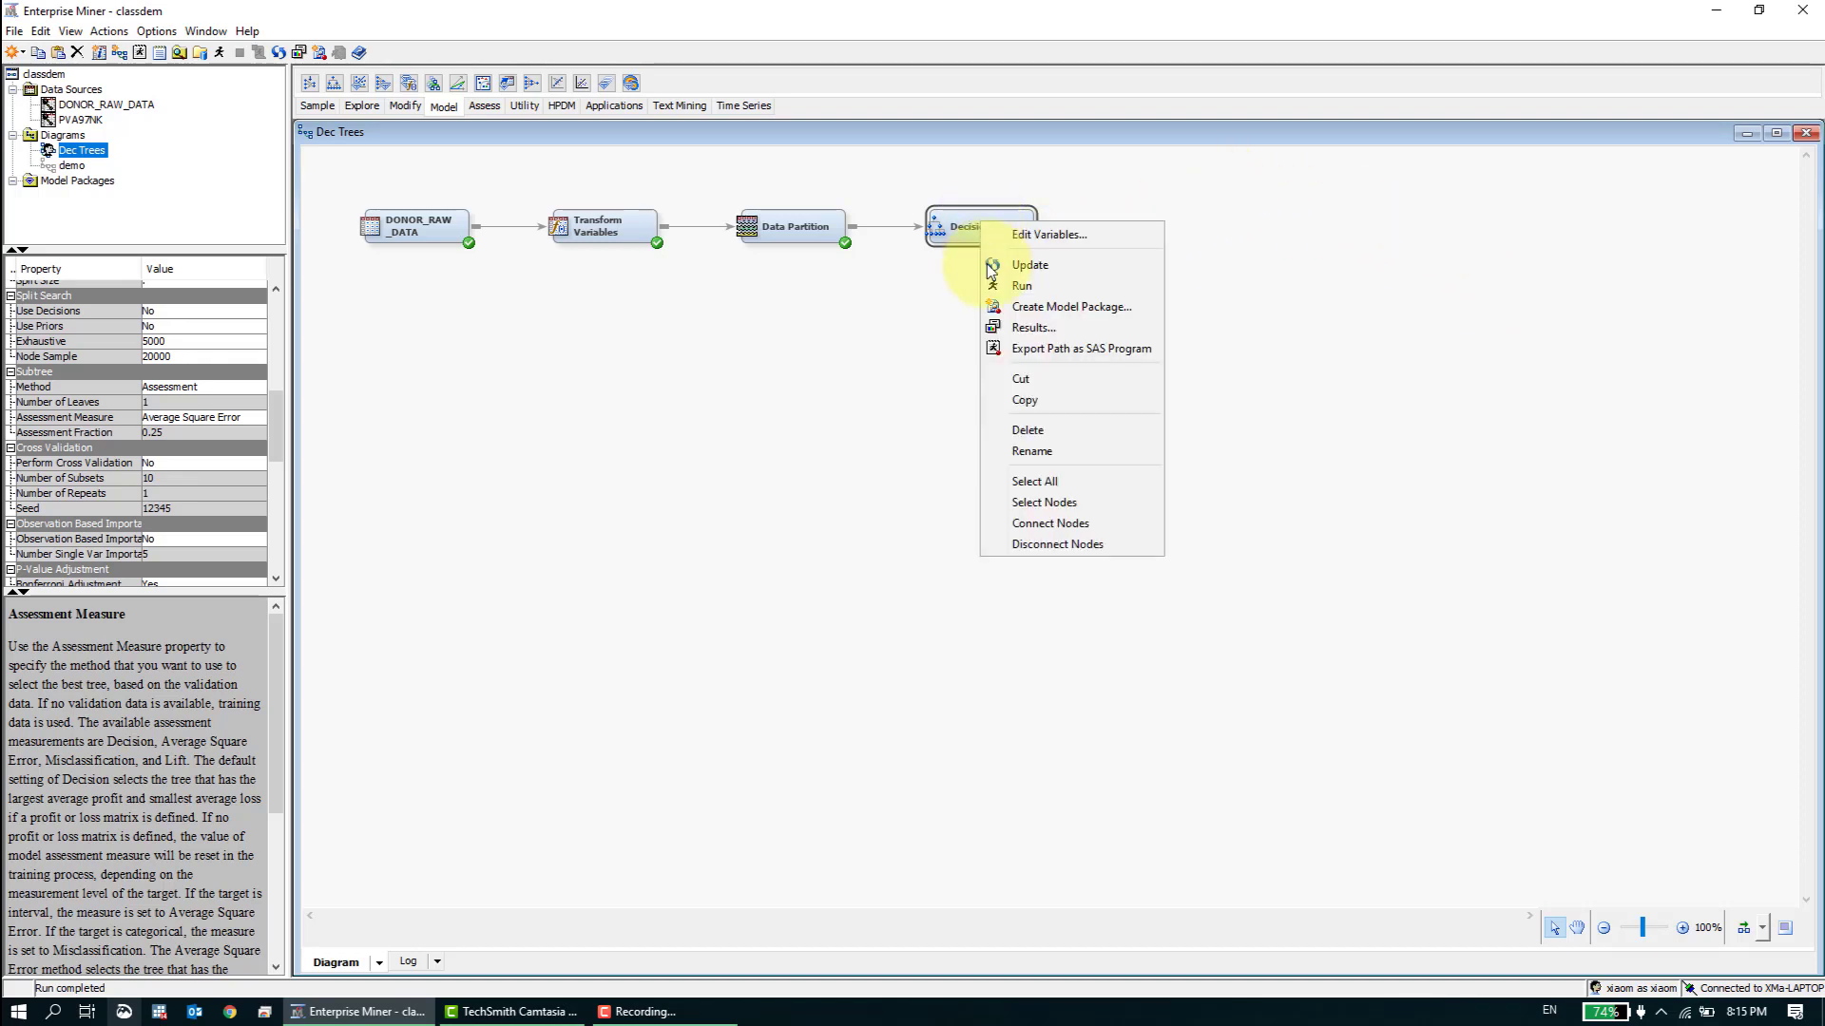
{"action": "left_click", "coordinate": [1022, 328]}
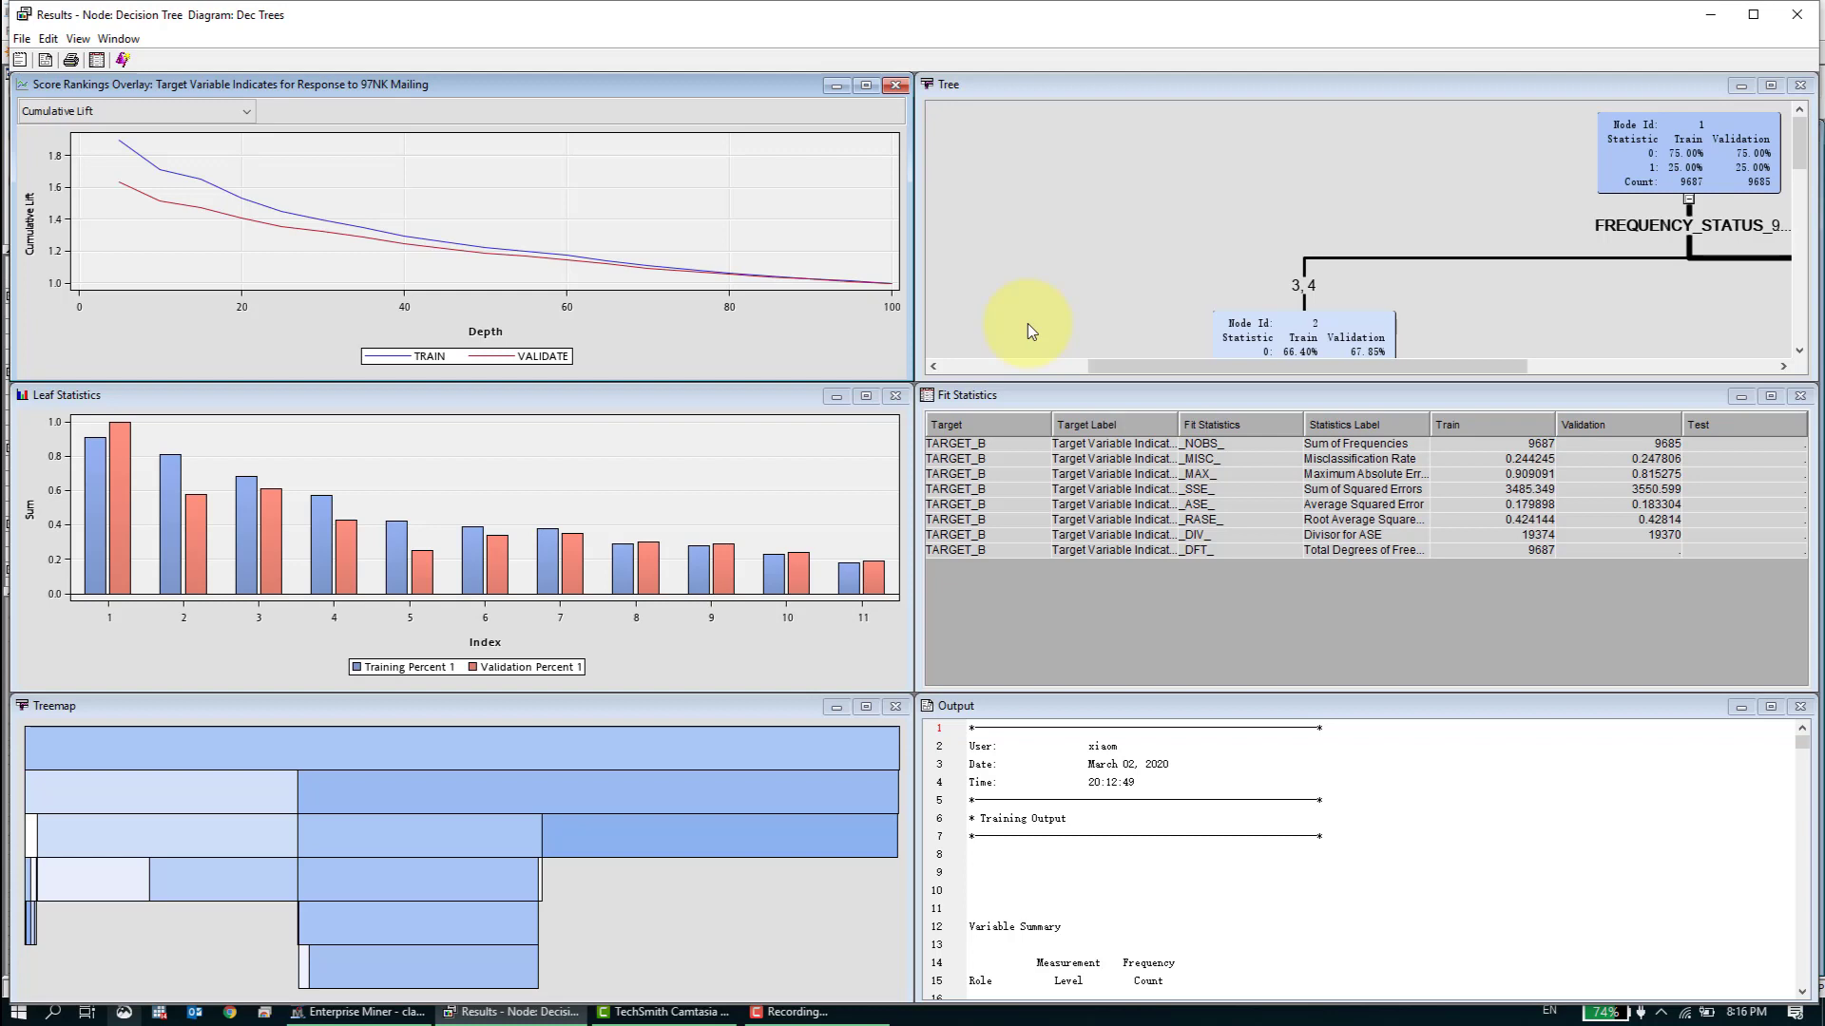
{"action": "left_click", "coordinate": [1794, 23]}
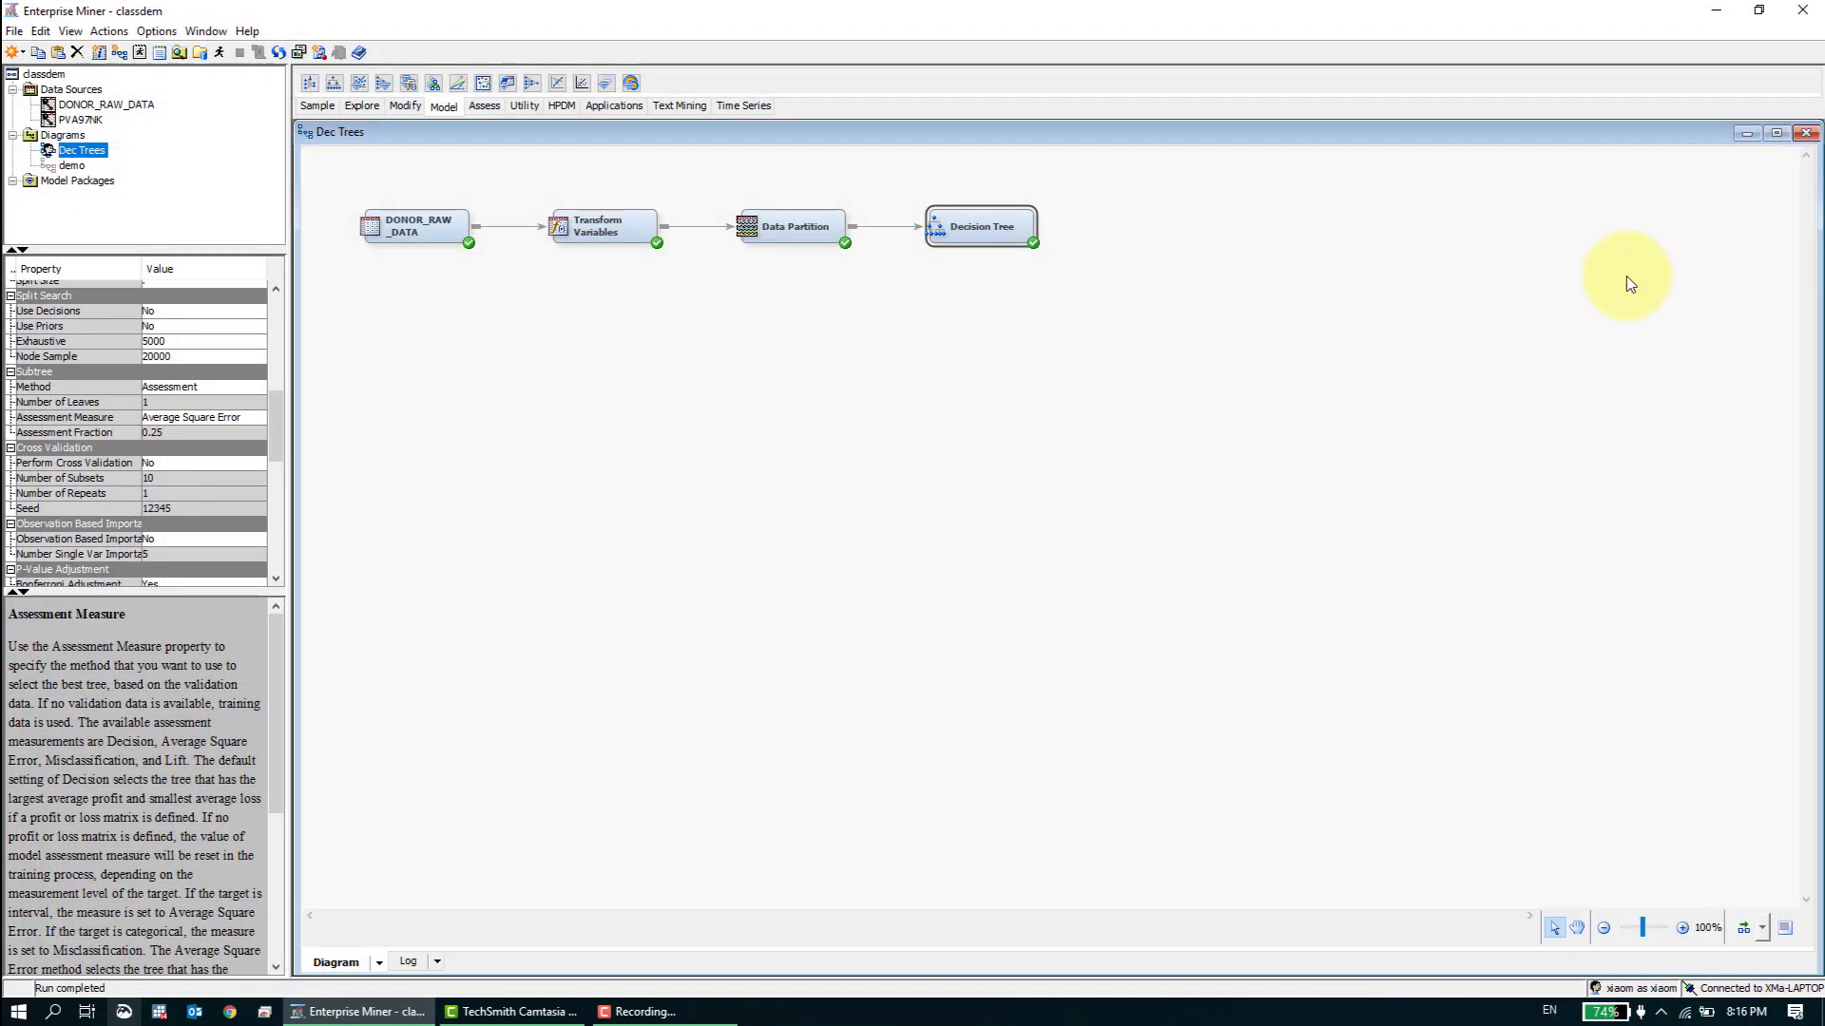
- Add a Regression node below the Decision Tree node and connect the Data Partition node to it
{"action": "left_click", "coordinate": [1540, 380]}
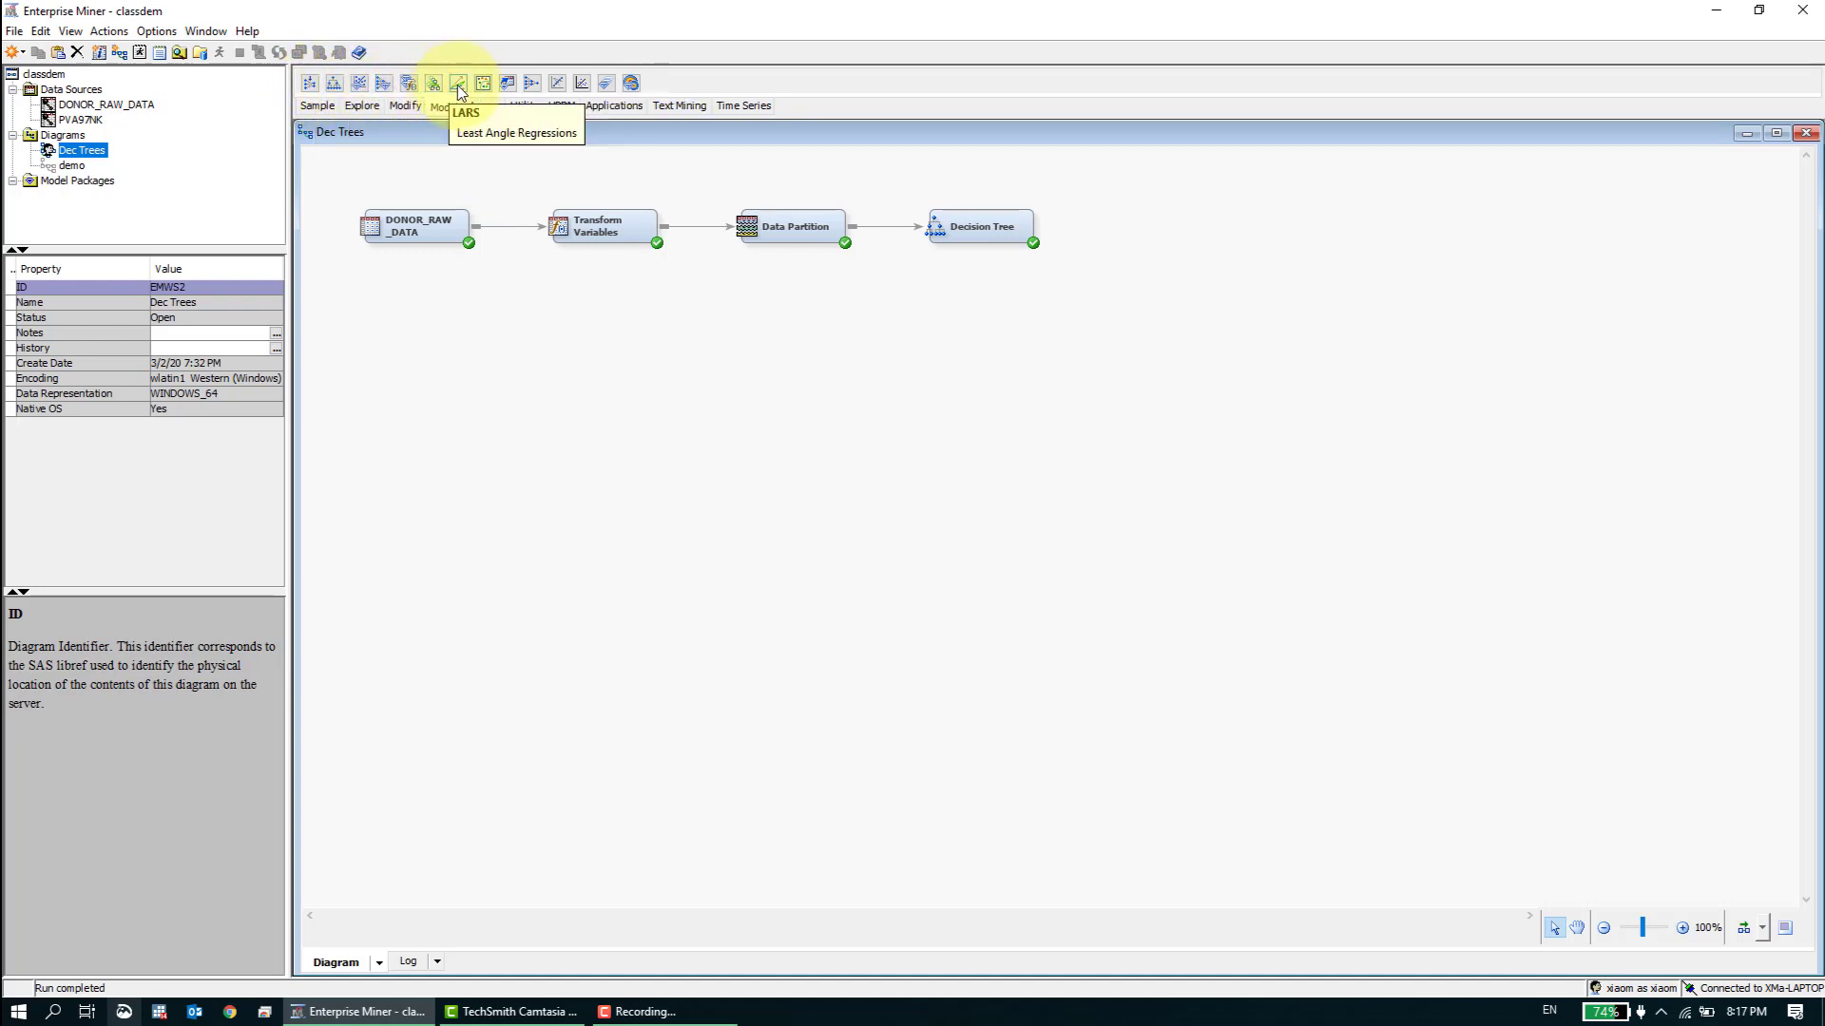
{"action": "left_click_drag", "start_coordinate": [581, 92], "coordinate": [597, 127]}
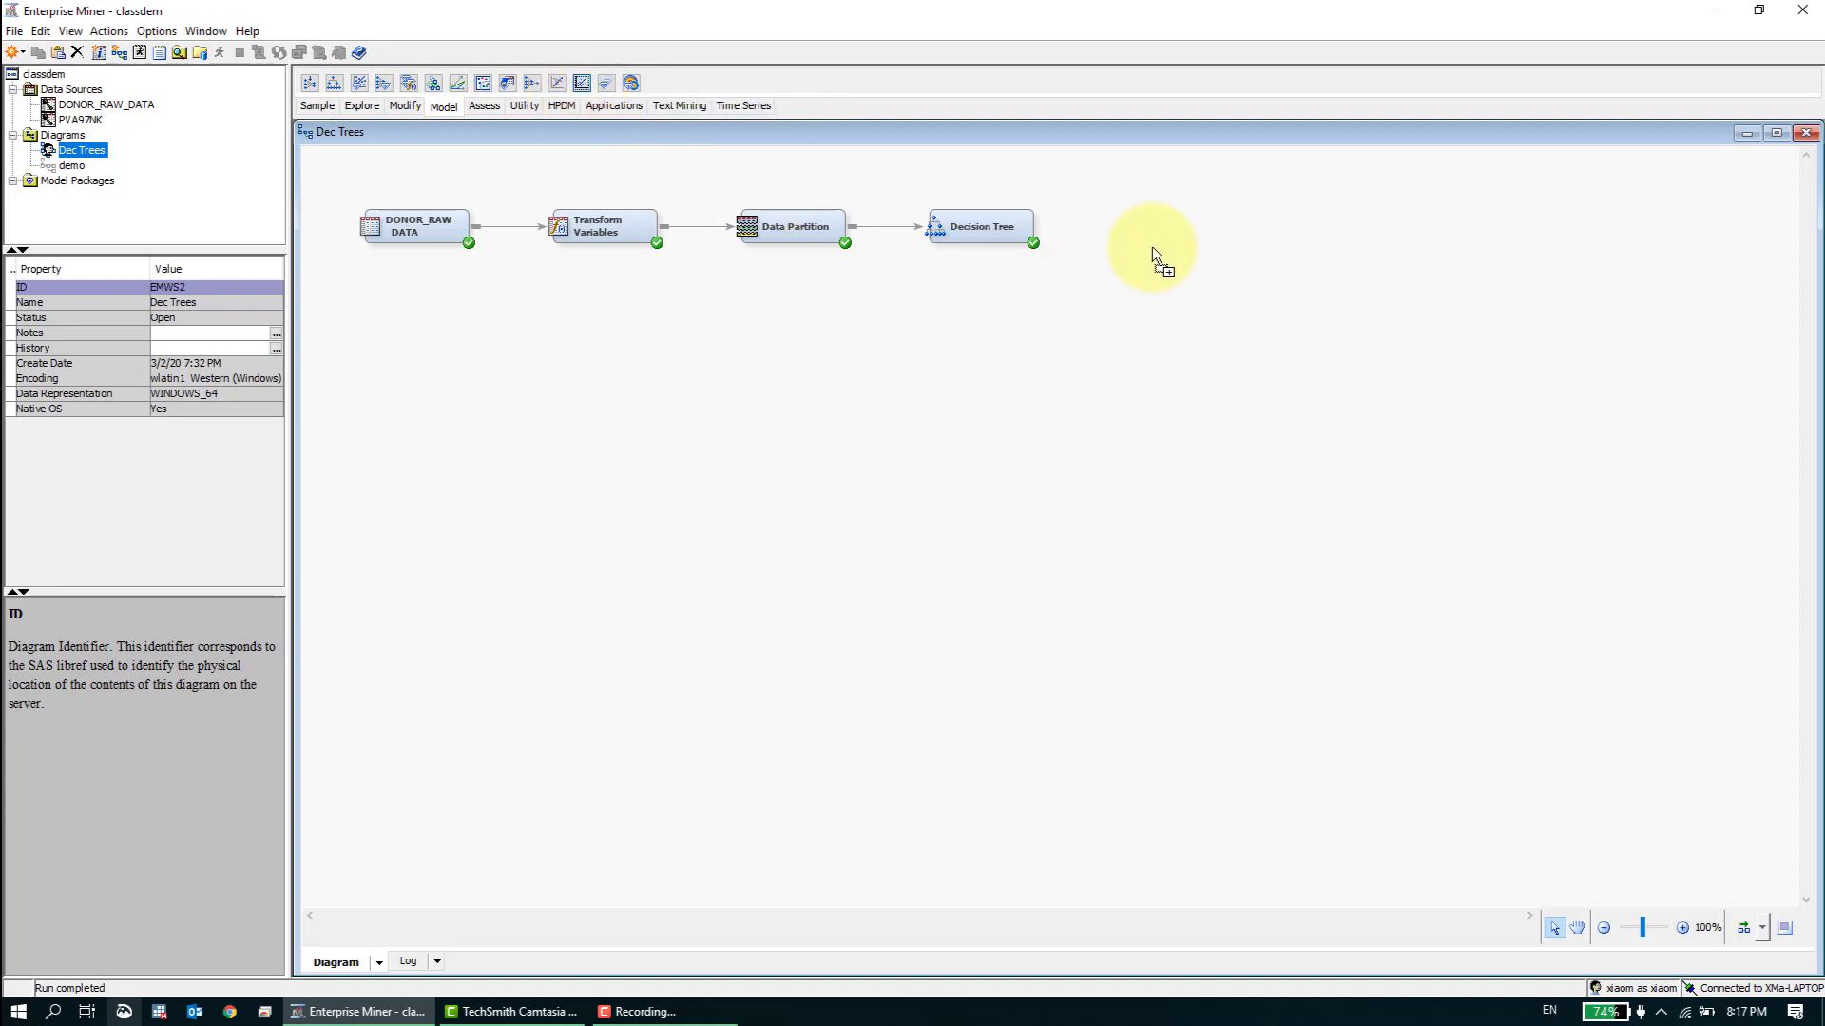
{"action": "left_click_drag", "start_coordinate": [963, 283], "coordinate": [930, 314]}
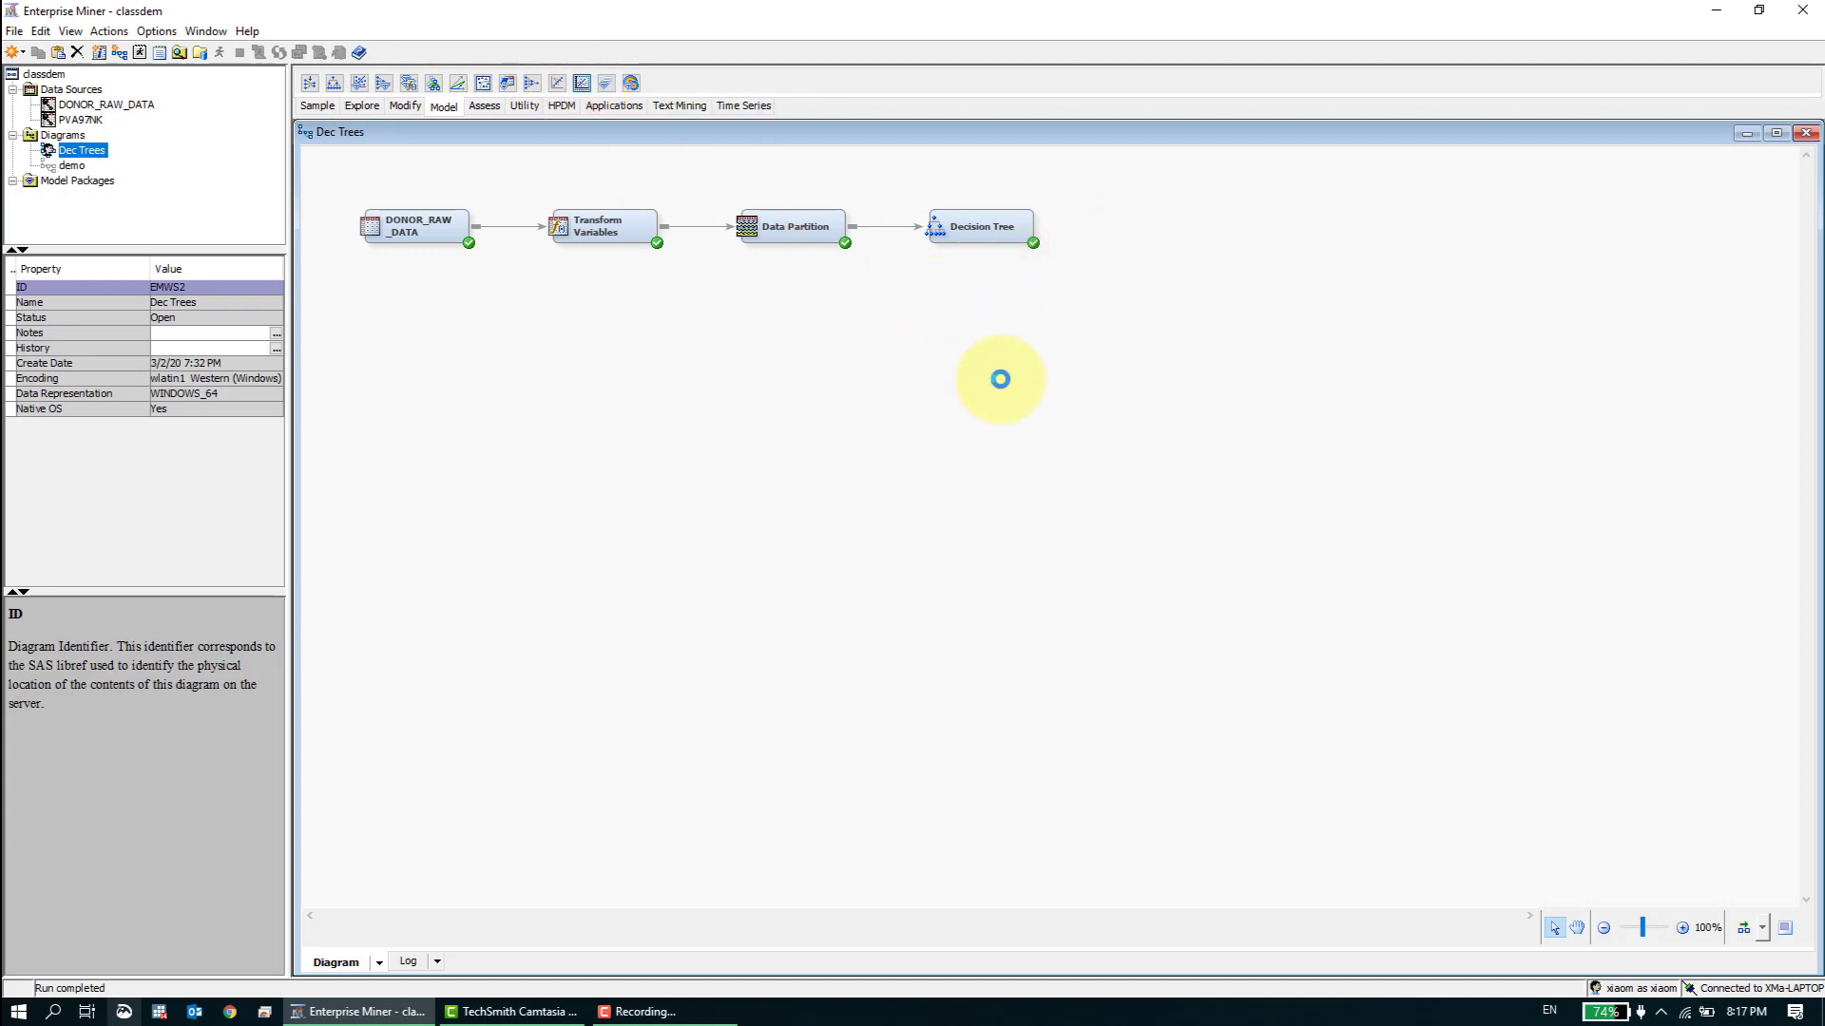
{"action": "left_click", "coordinate": [863, 232]}
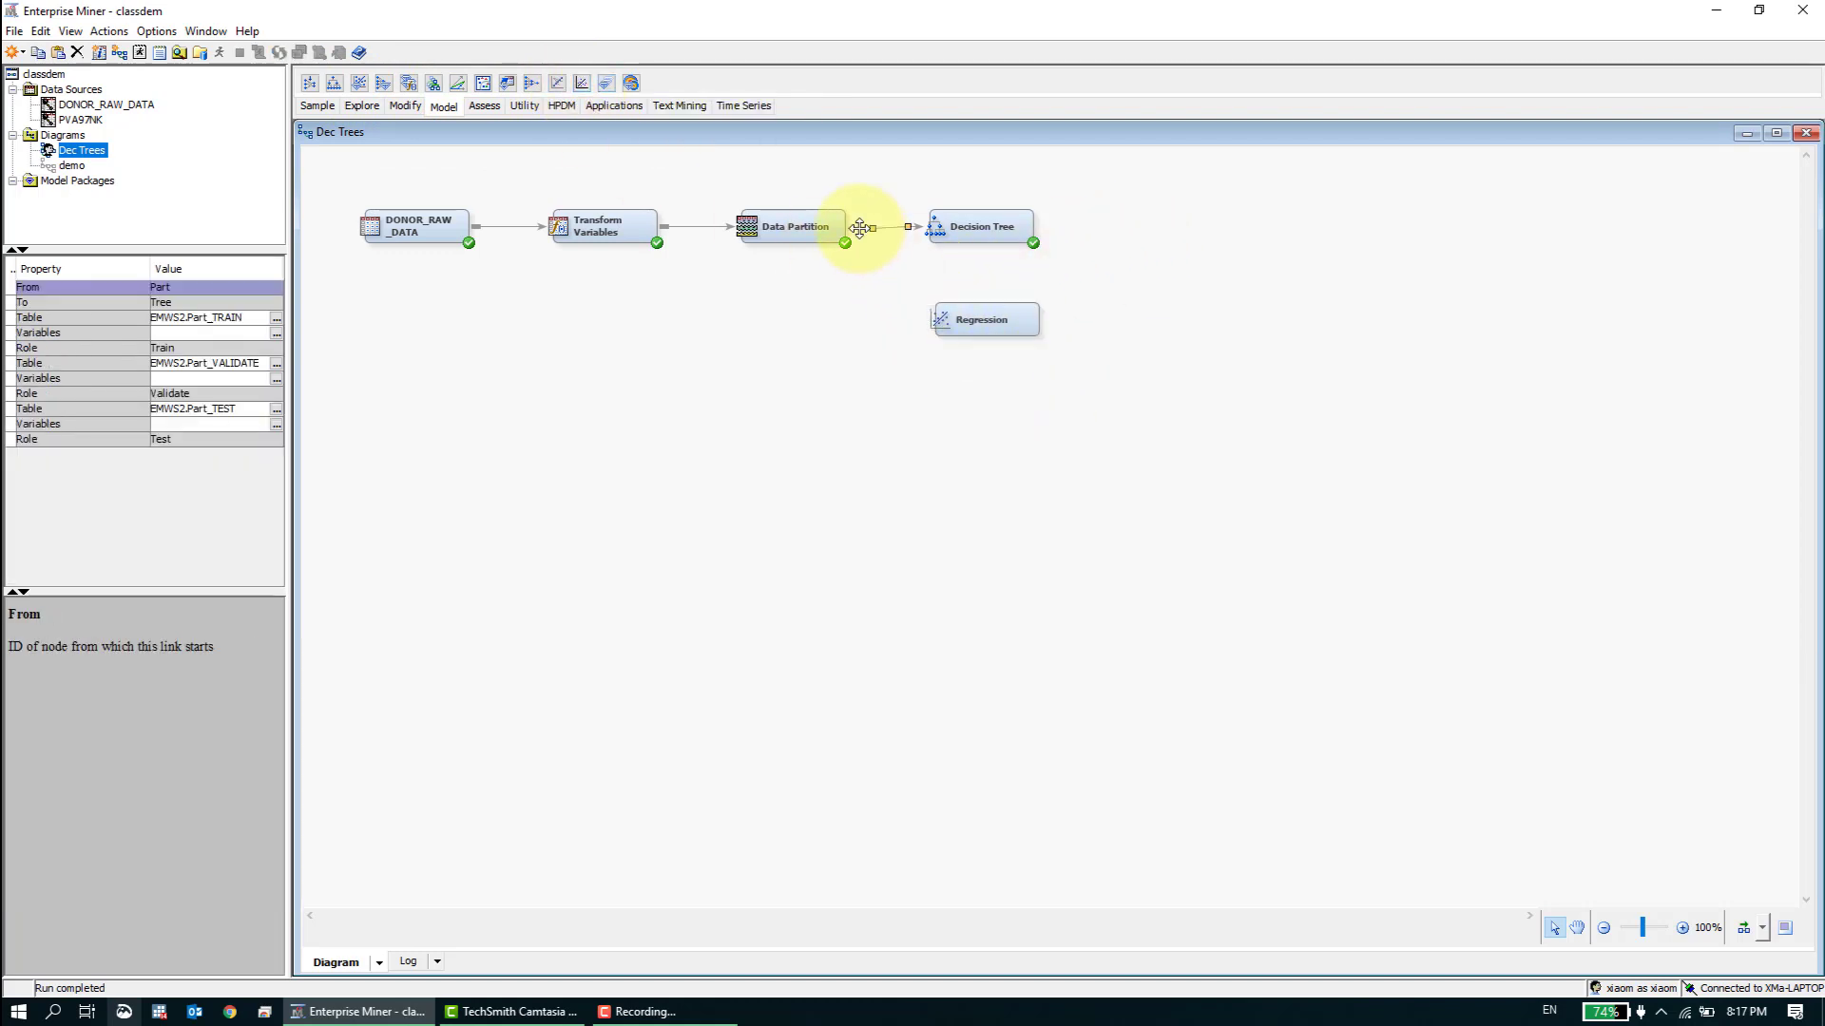
{"action": "mouse_move", "coordinate": [861, 222]}
{"action": "left_mouse_down"}
{"action": "mouse_move", "coordinate": [920, 290]}
{"action": "mouse_move", "coordinate": [985, 318]}
{"action": "left_mouse_up"}
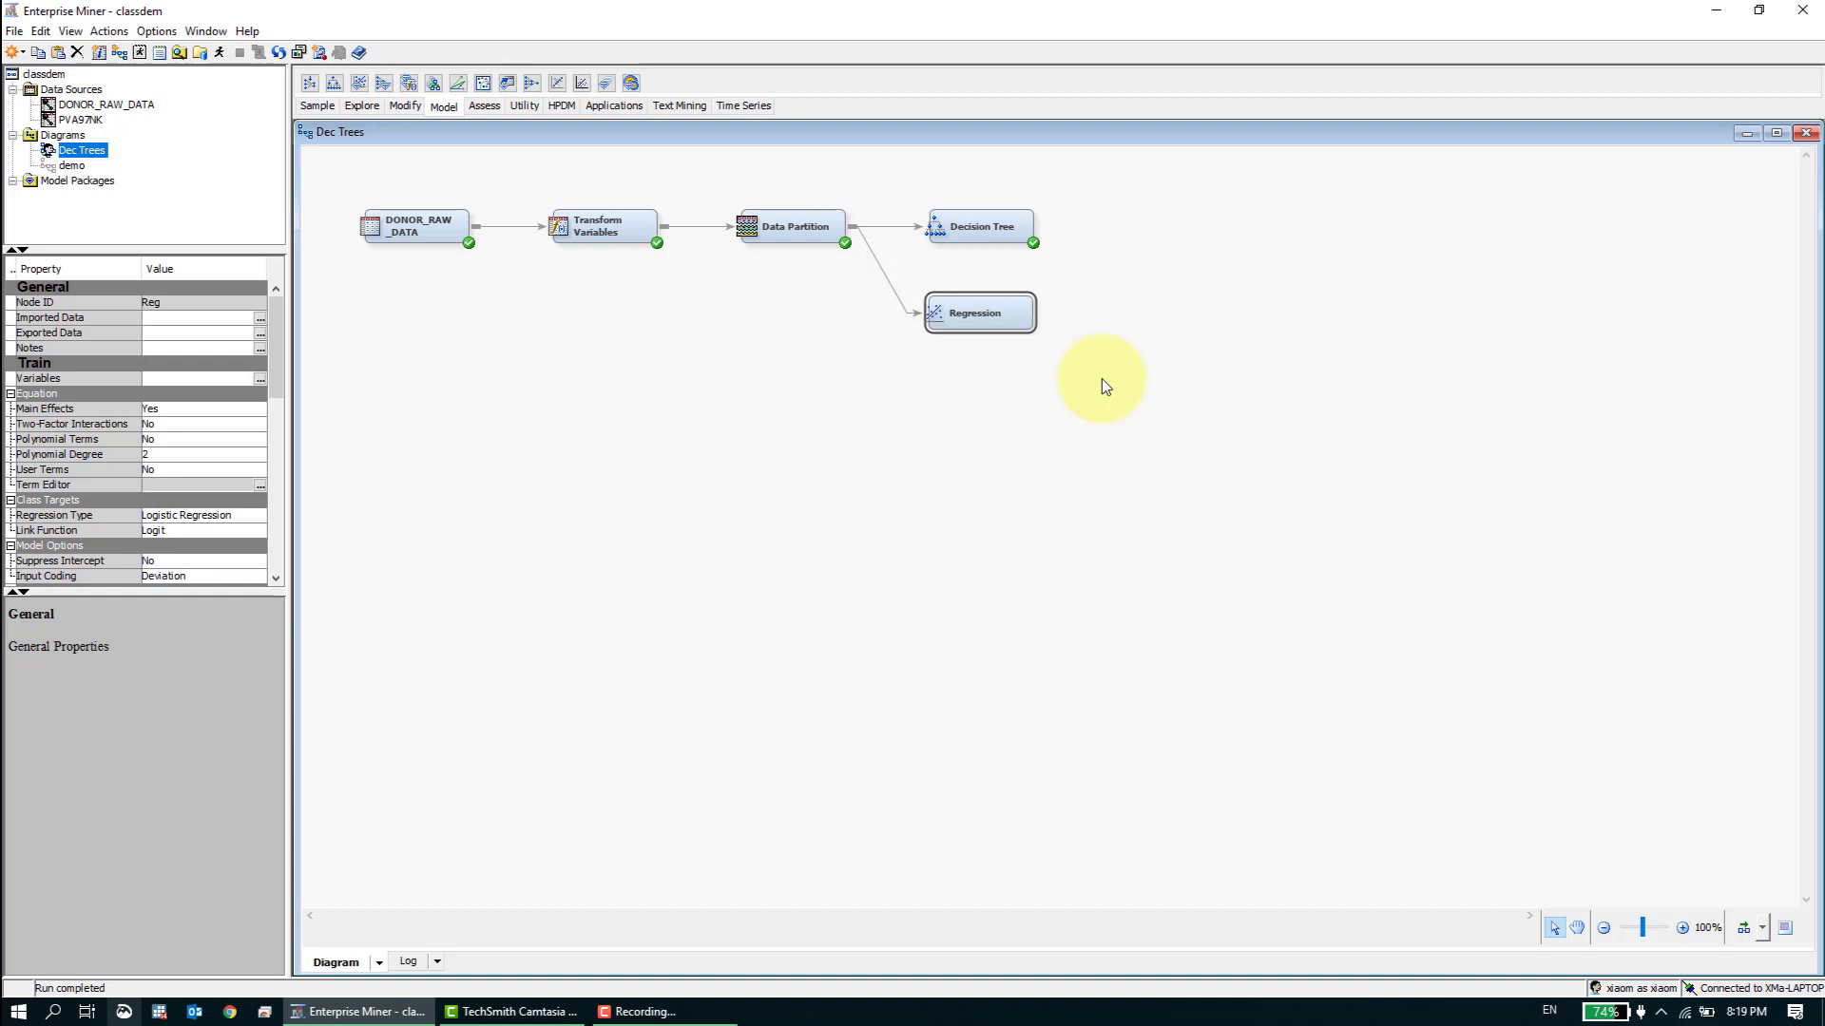
{"action": "right_click", "coordinate": [995, 315]}
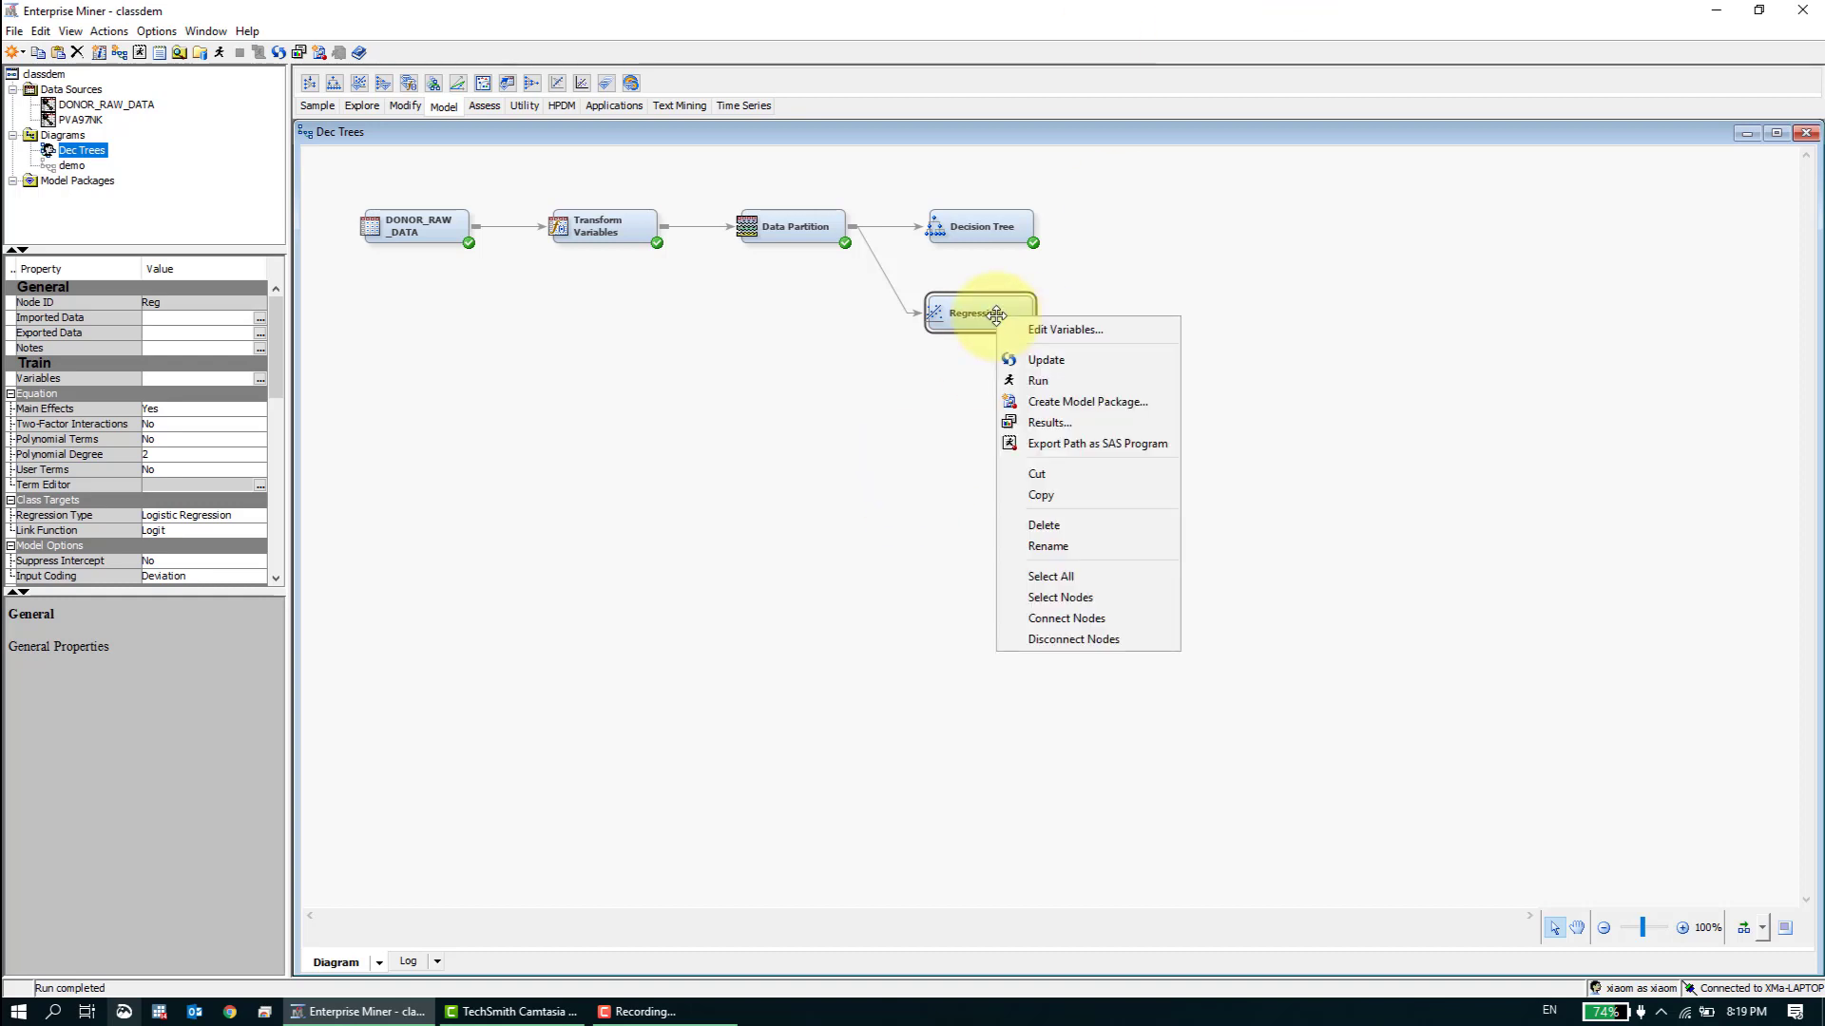
{"action": "left_click", "coordinate": [974, 376]}
{"action": "right_click", "coordinate": [989, 319]}
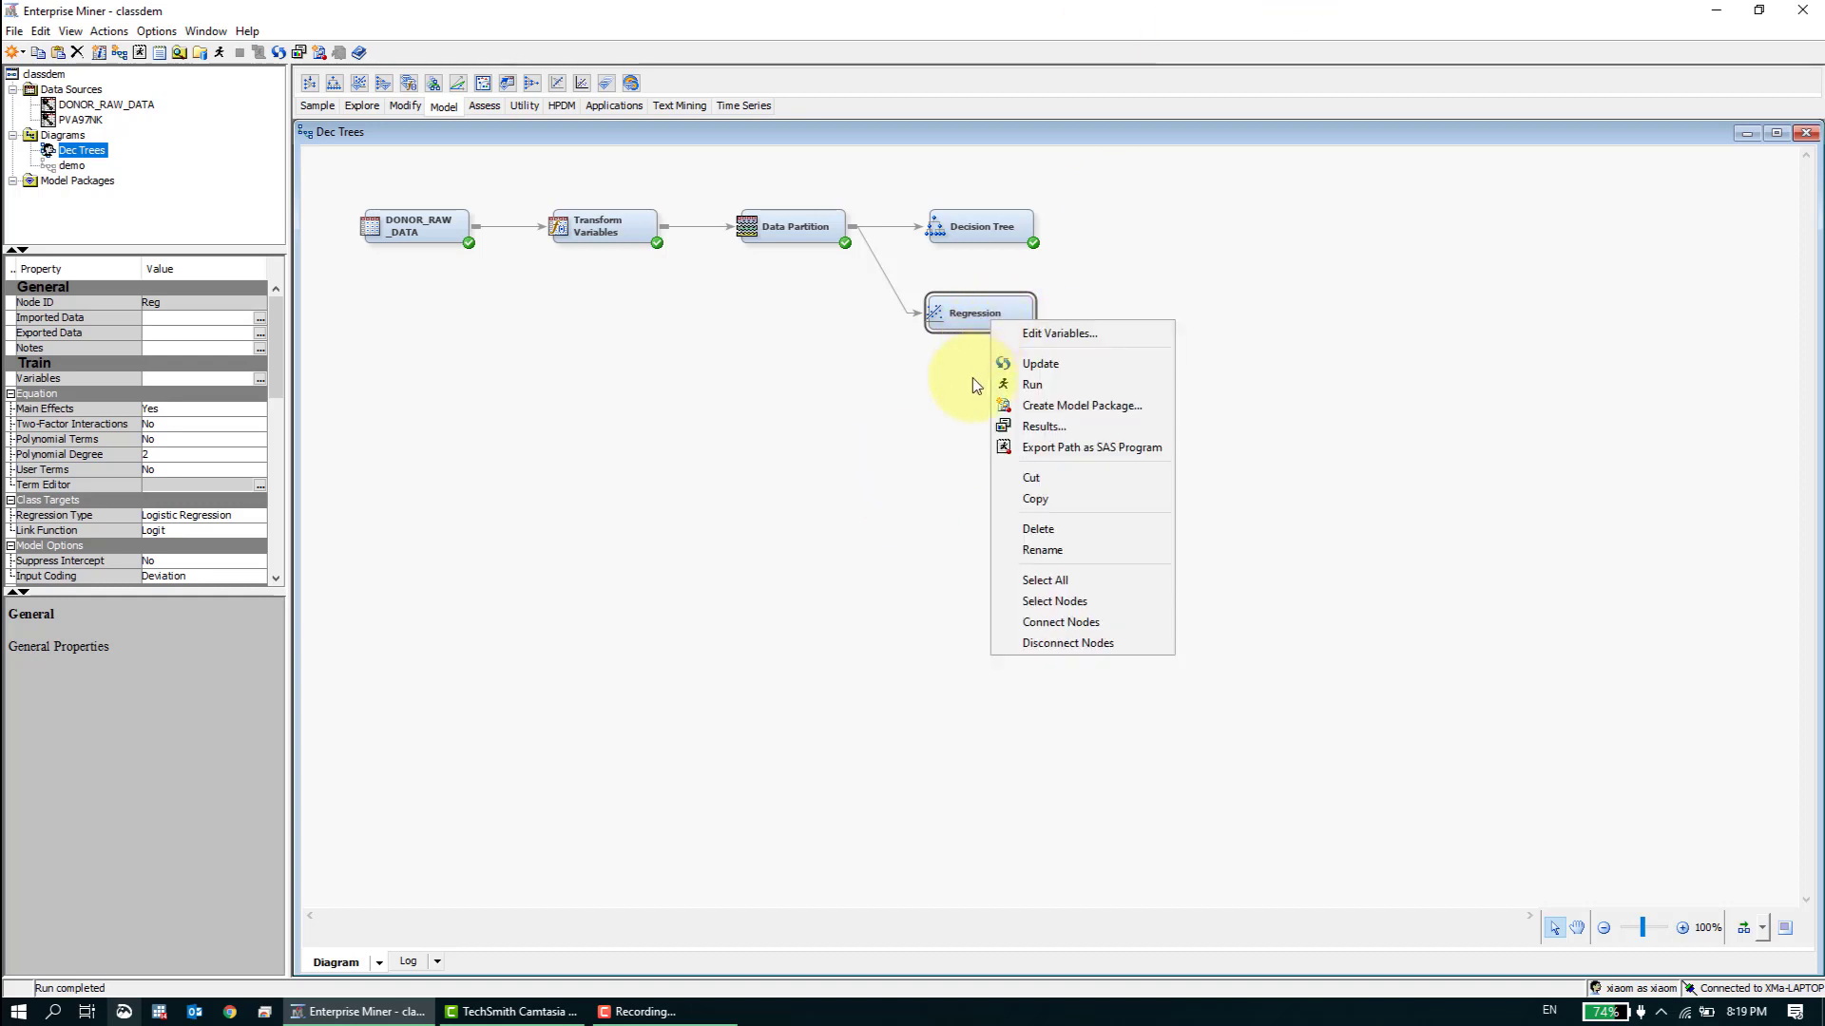
{"action": "left_click", "coordinate": [972, 378]}
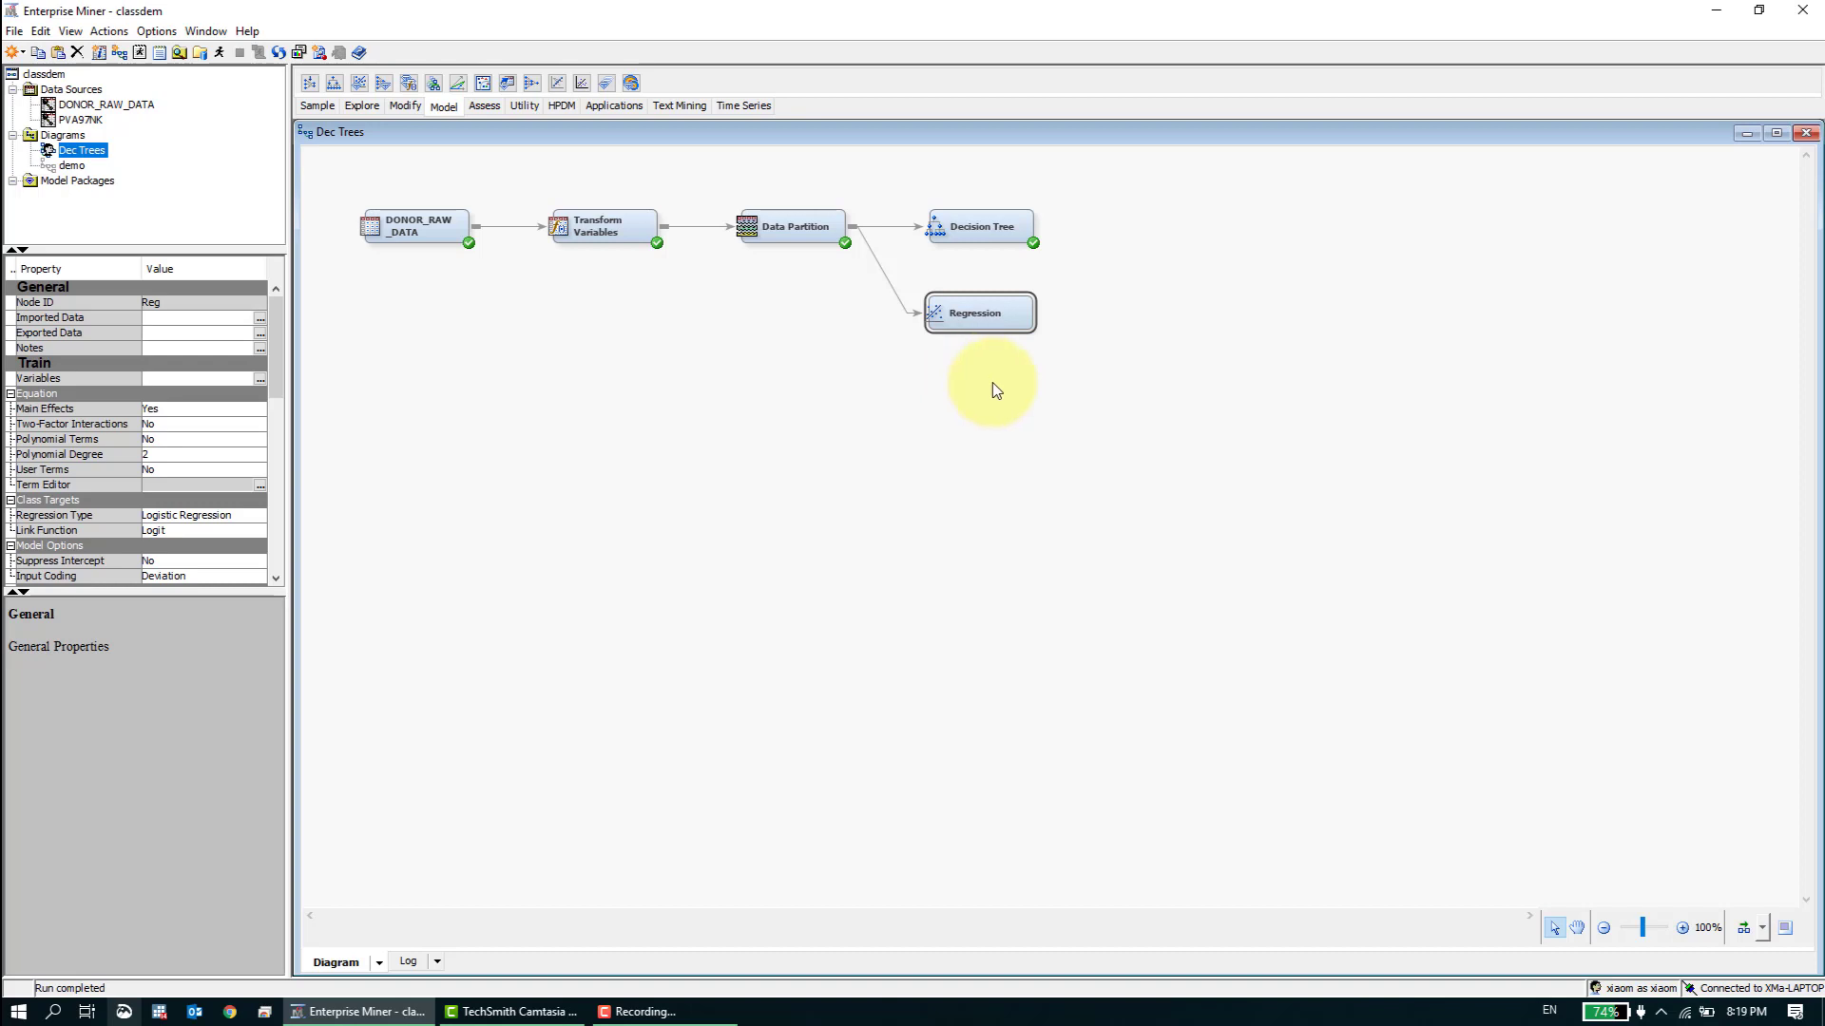
{"action": "left_click", "coordinate": [1062, 418]}
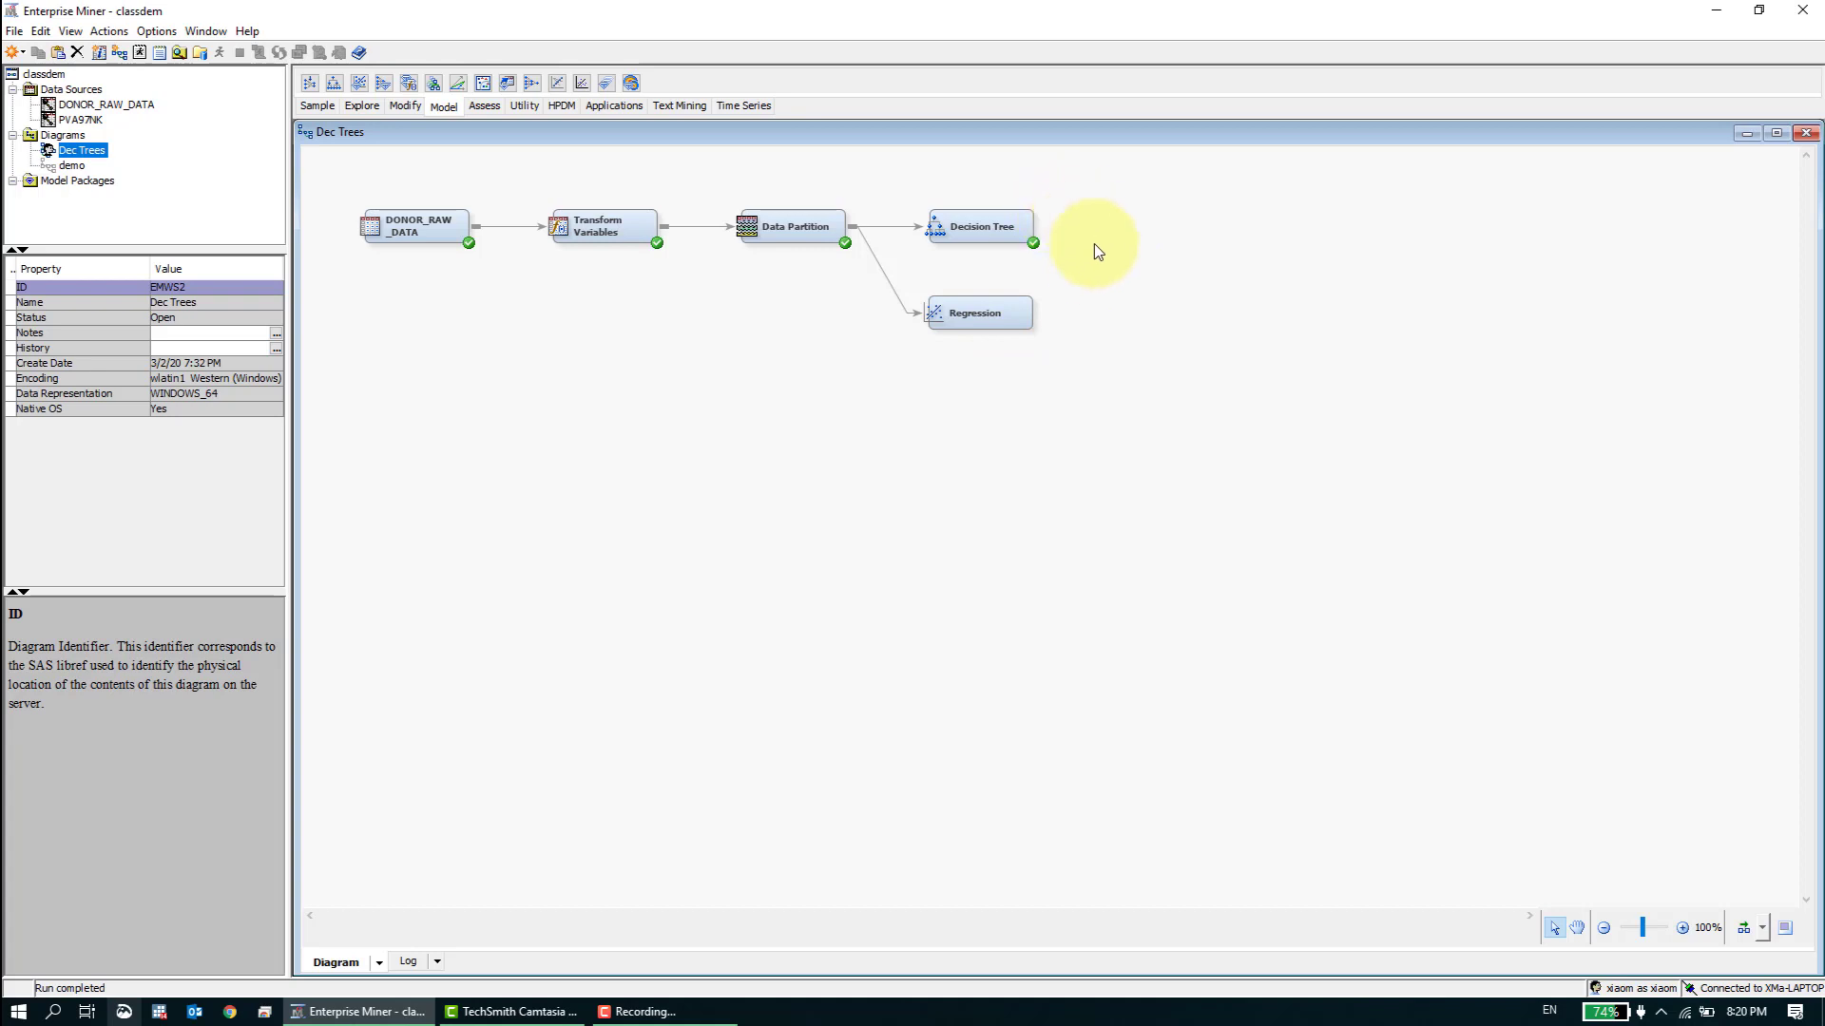
- Examine the Regression node's equation settings, including the options for Two-Factor Interactions, without changing them
{"action": "left_click", "coordinate": [1012, 313]}
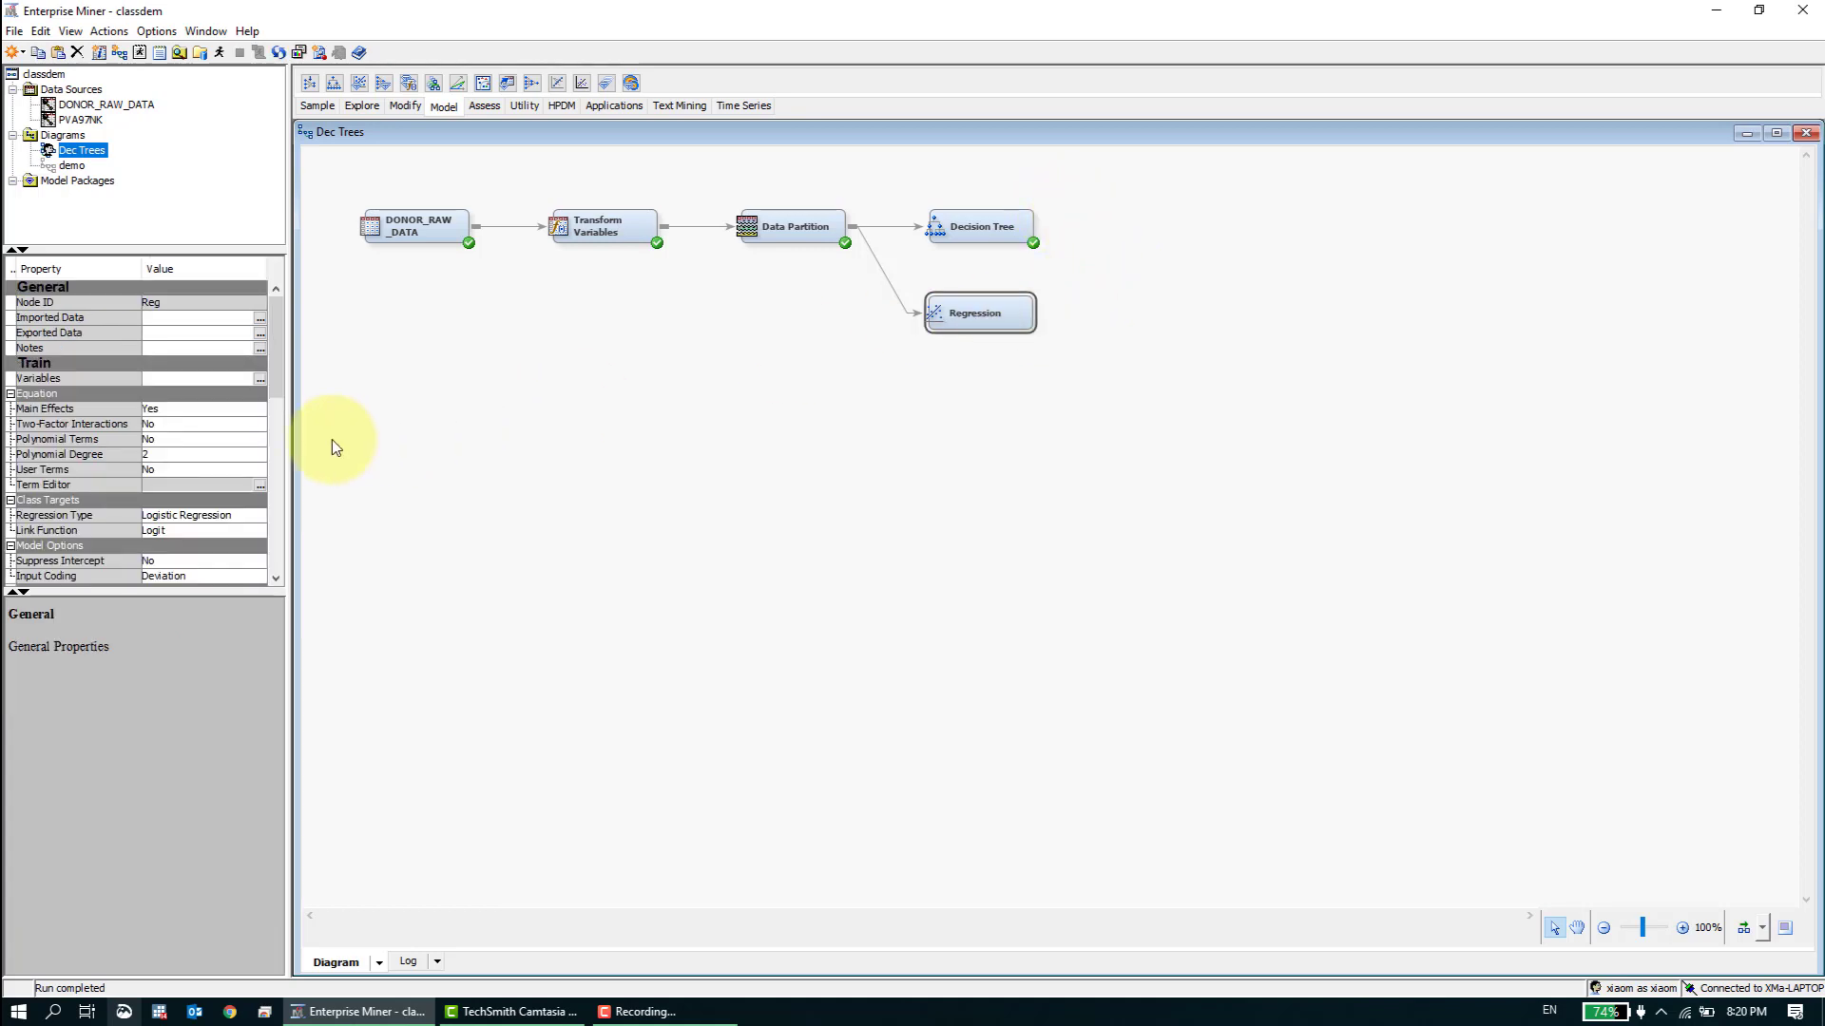
{"action": "left_click_drag", "start_coordinate": [272, 368], "coordinate": [272, 391]}
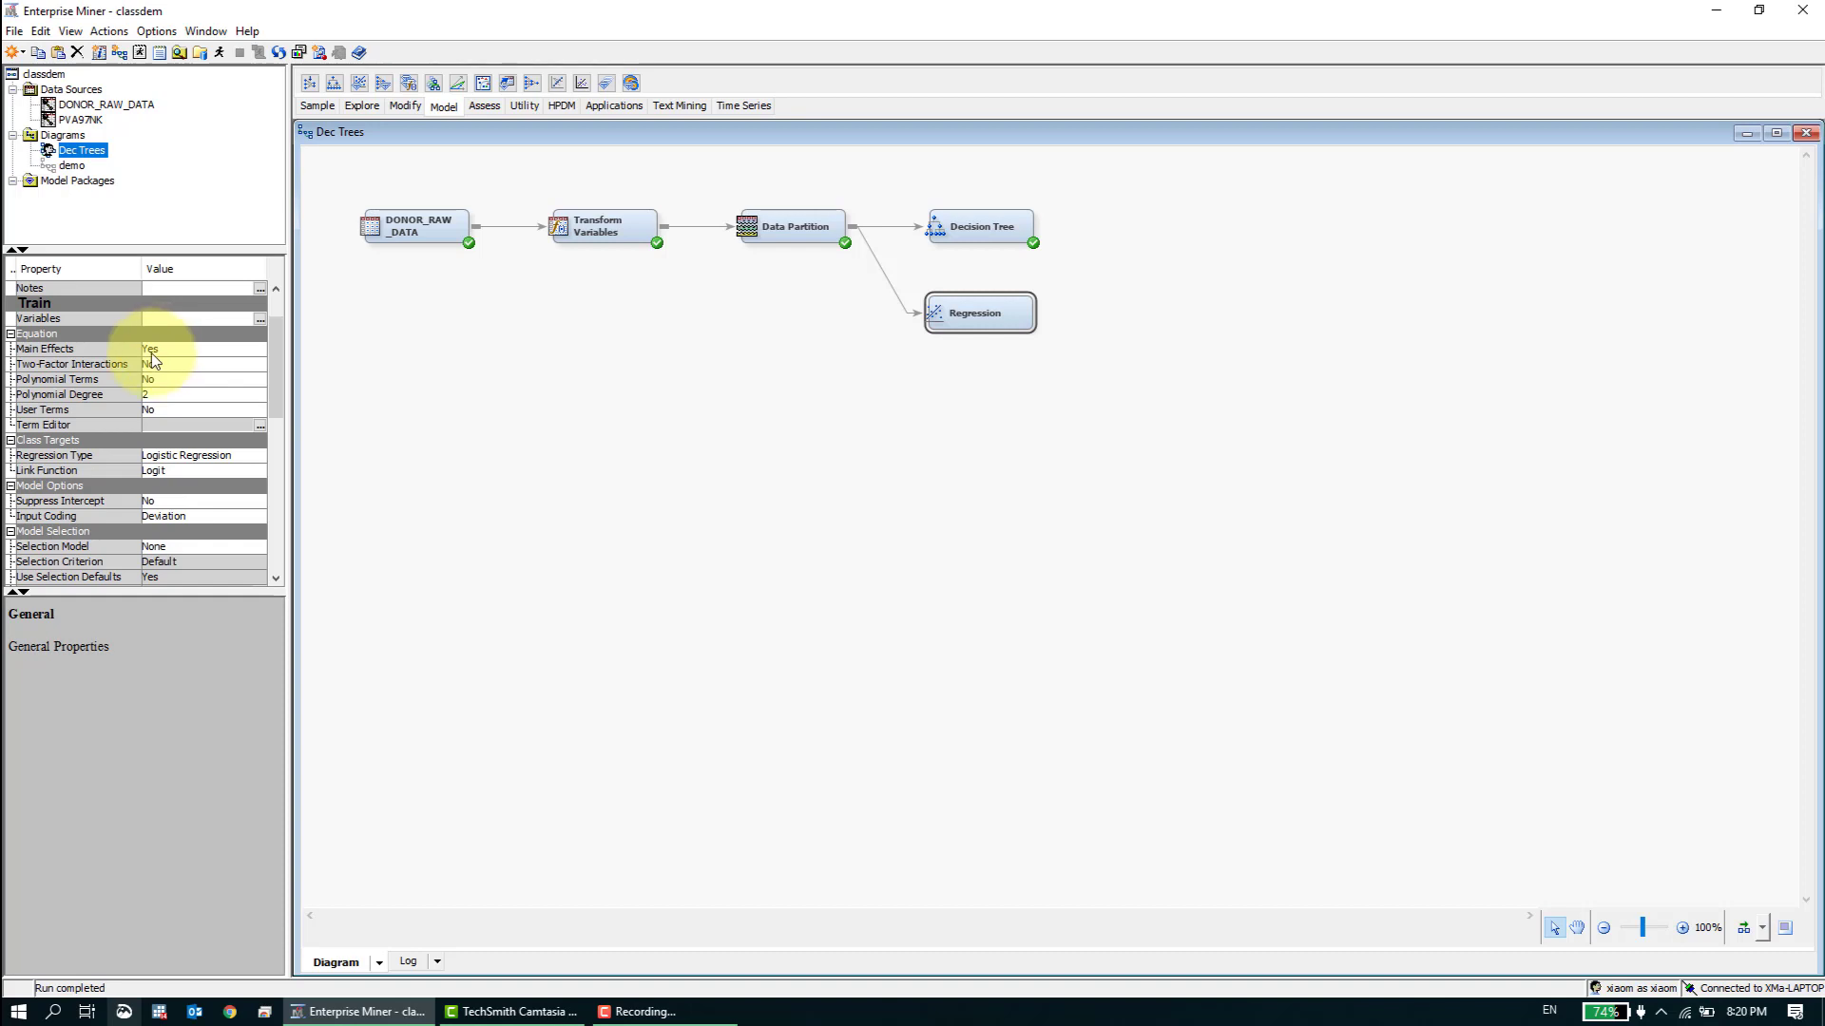
{"action": "mouse_move", "coordinate": [107, 369]}
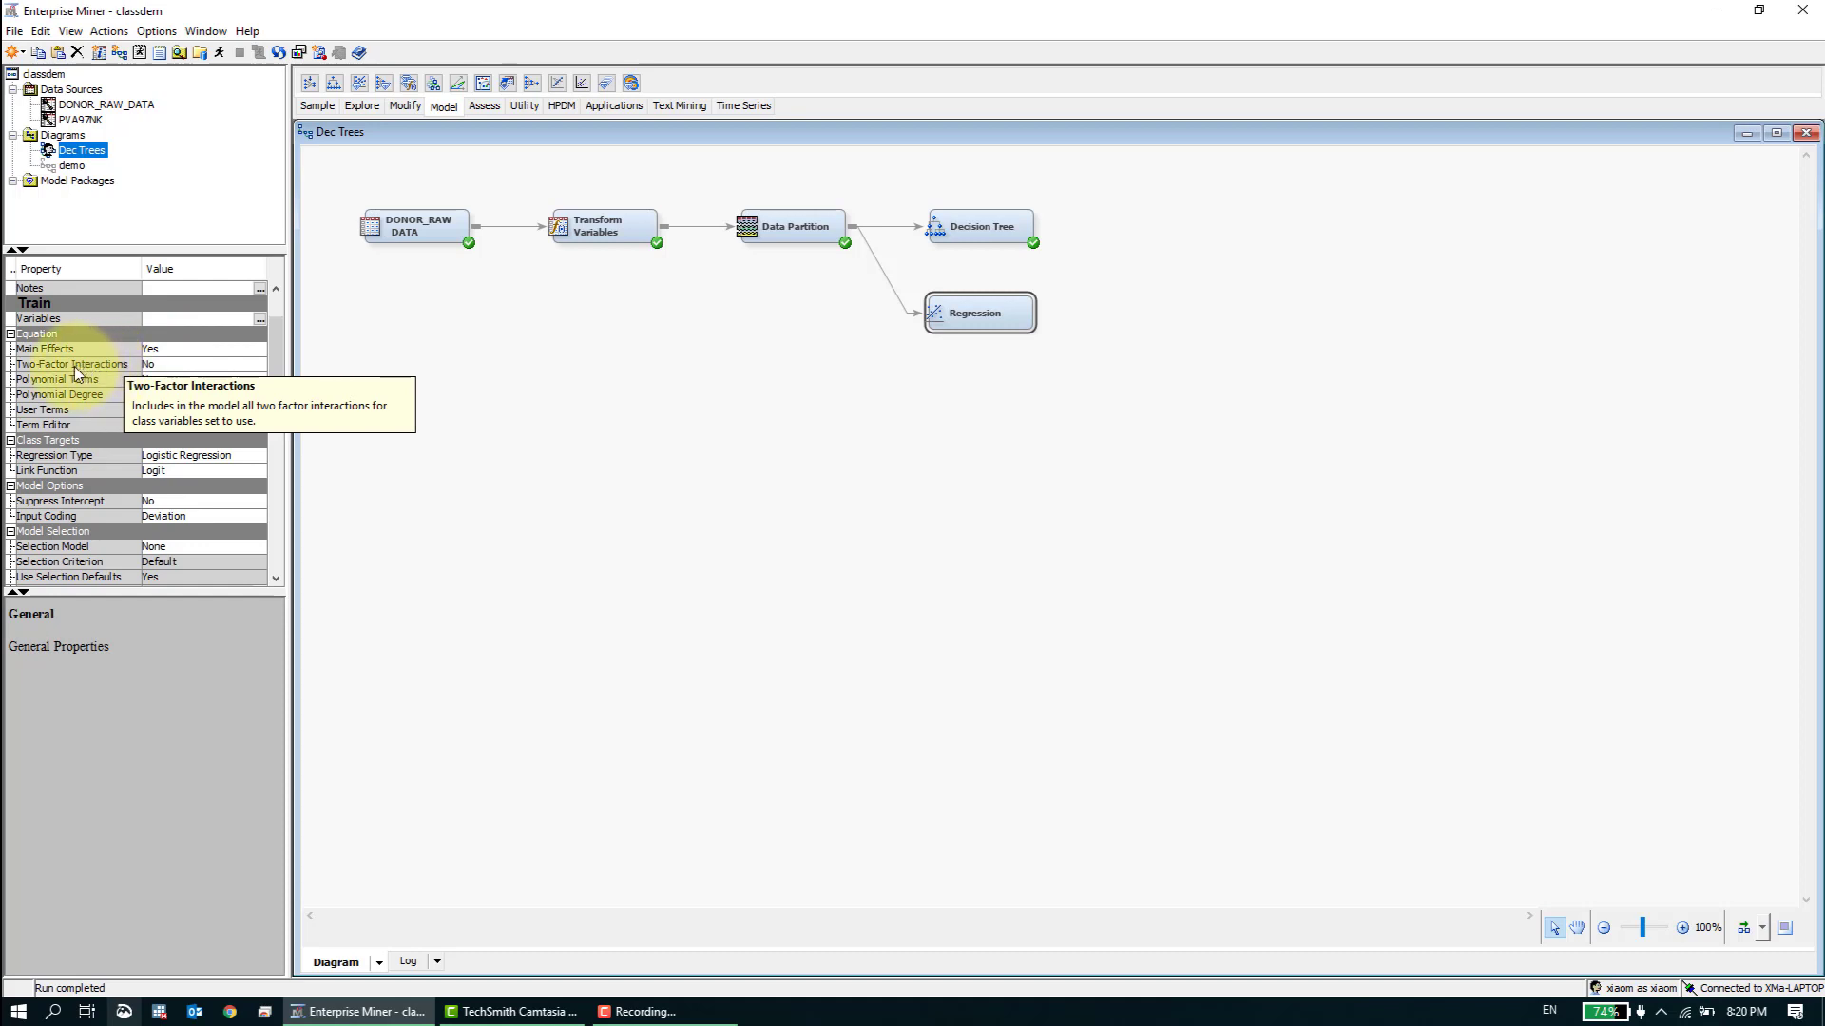
{"action": "left_click", "coordinate": [199, 368]}
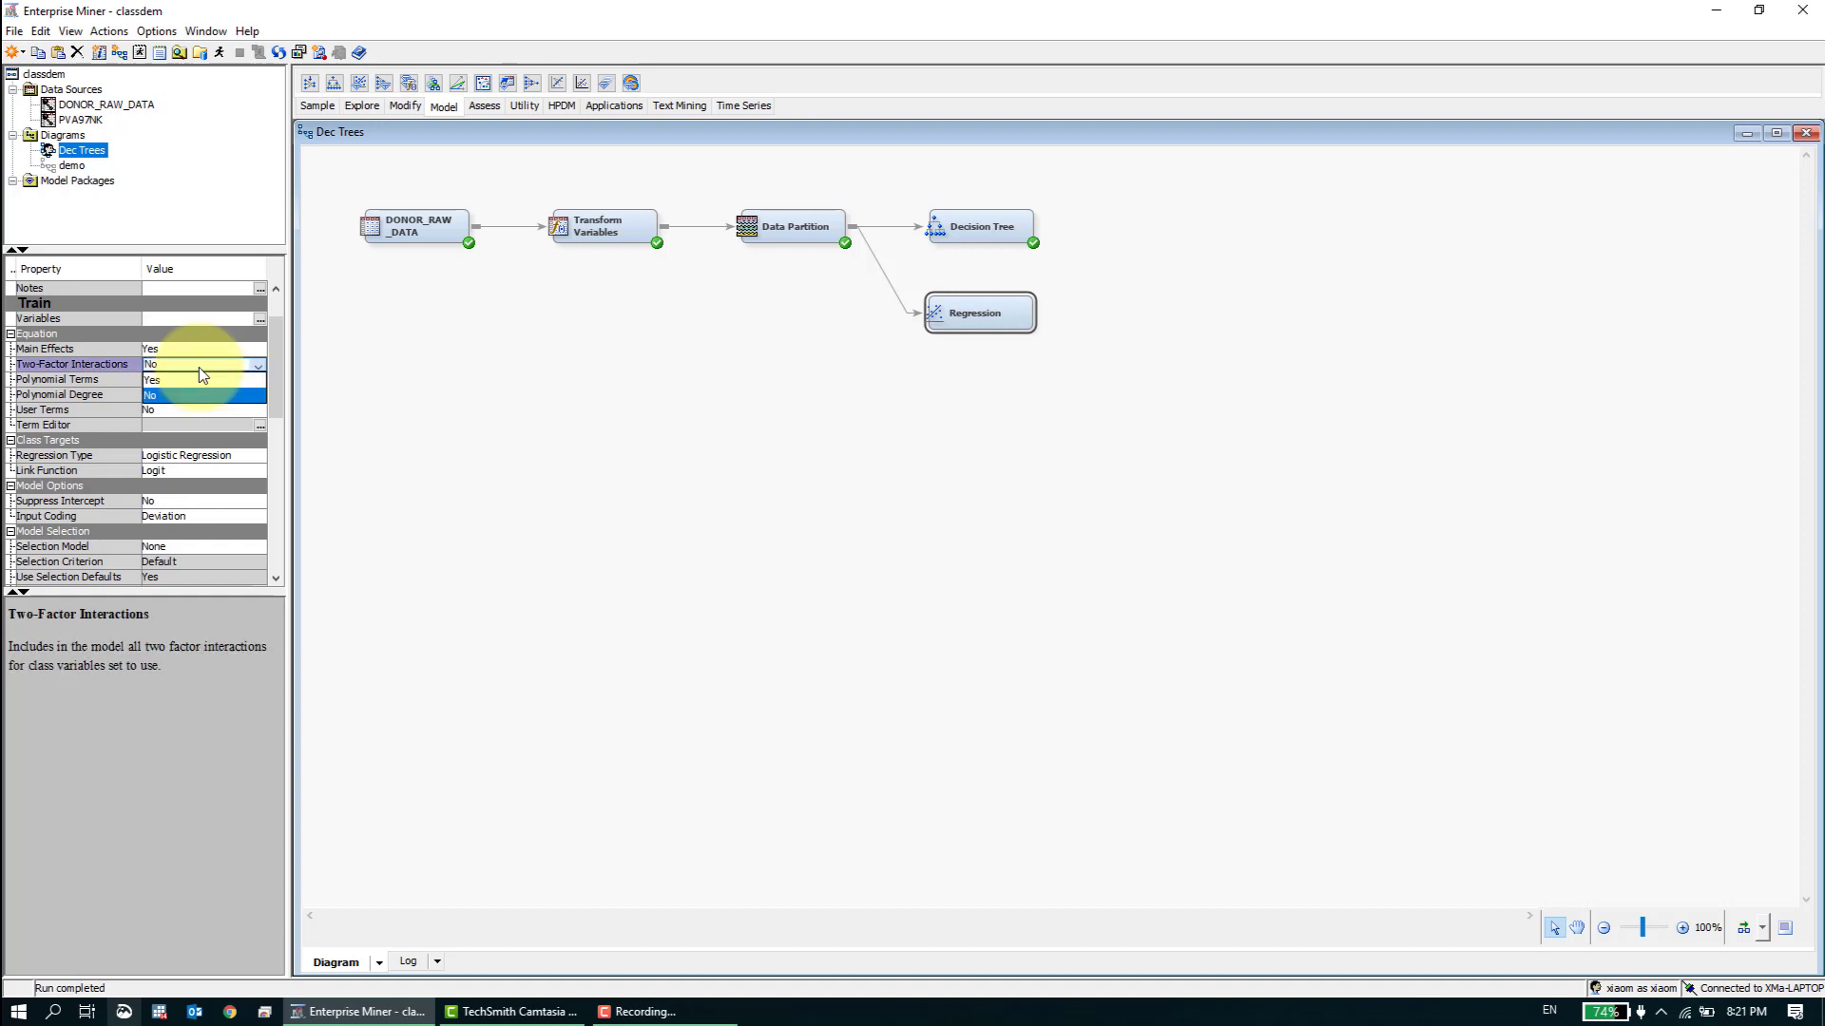
{"action": "left_click", "coordinate": [200, 369]}
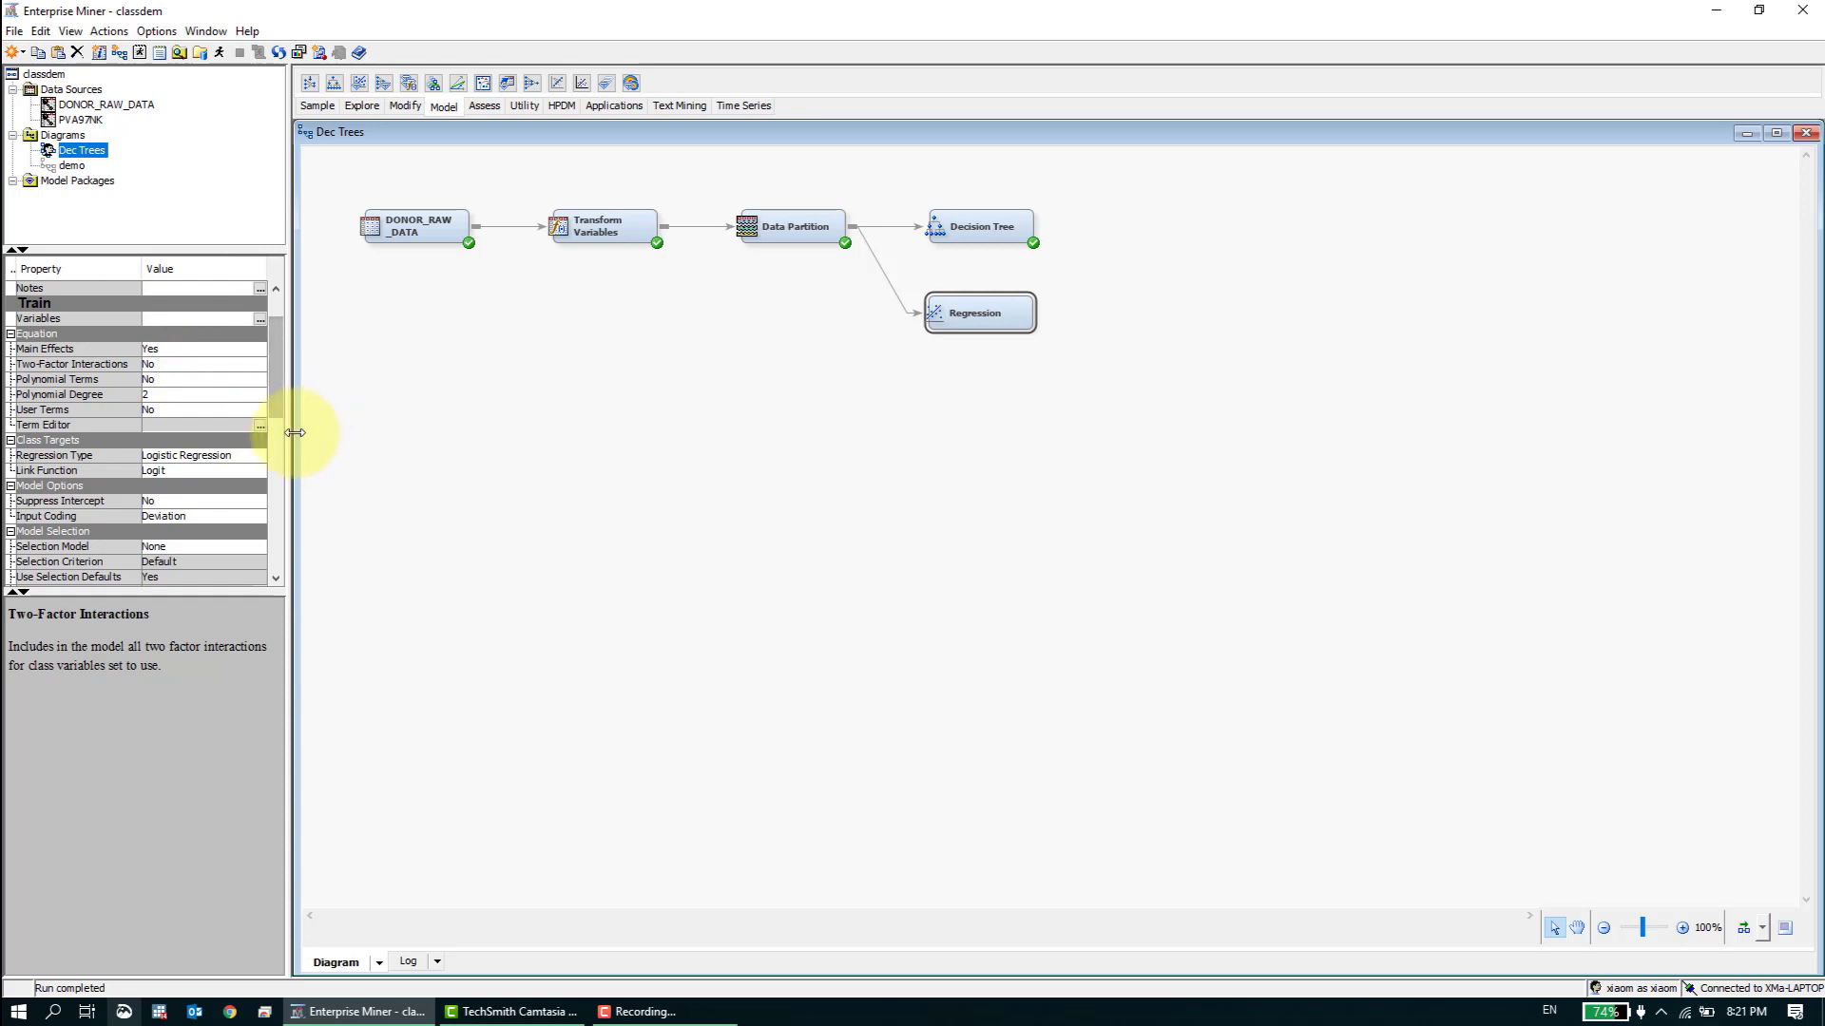
- Read the descriptions of the Regression node's User Terms and Term Editor properties
{"action": "left_click", "coordinate": [110, 414]}
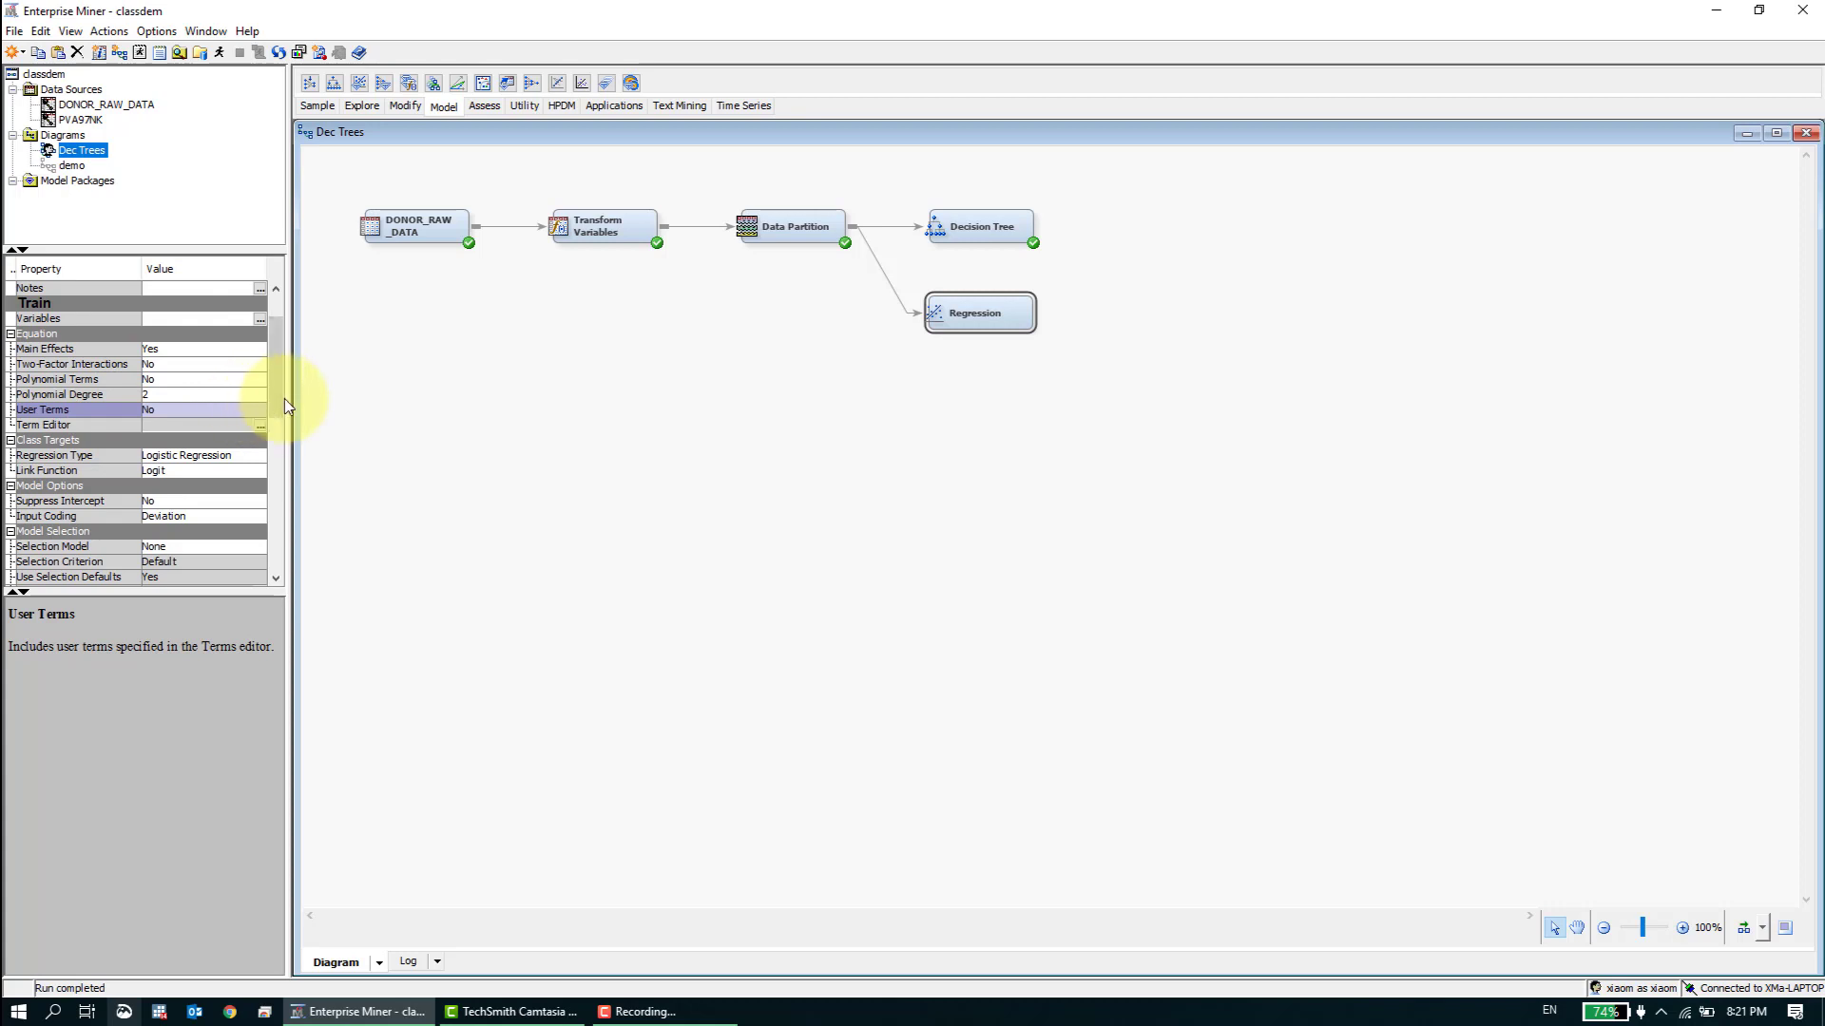
{"action": "scroll", "coordinate": [277, 404], "scroll_direction": "down", "scroll_amount": 2}
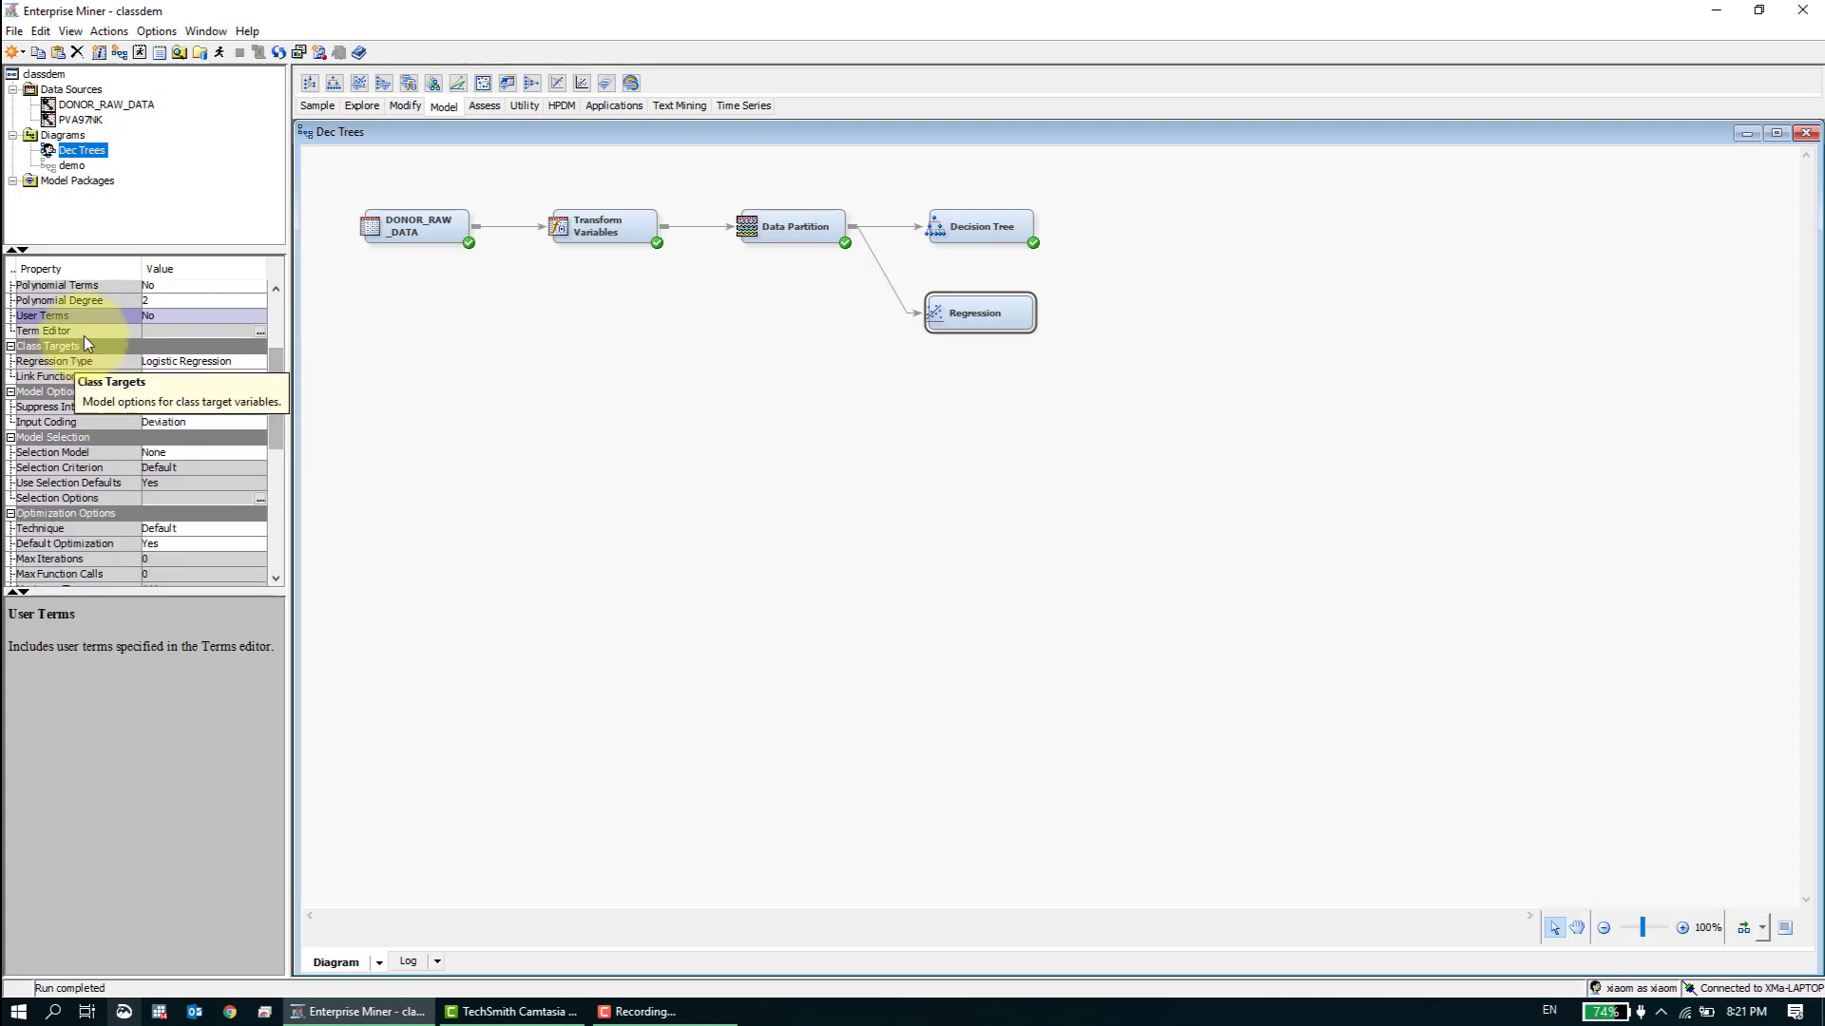
{"action": "left_click", "coordinate": [84, 333]}
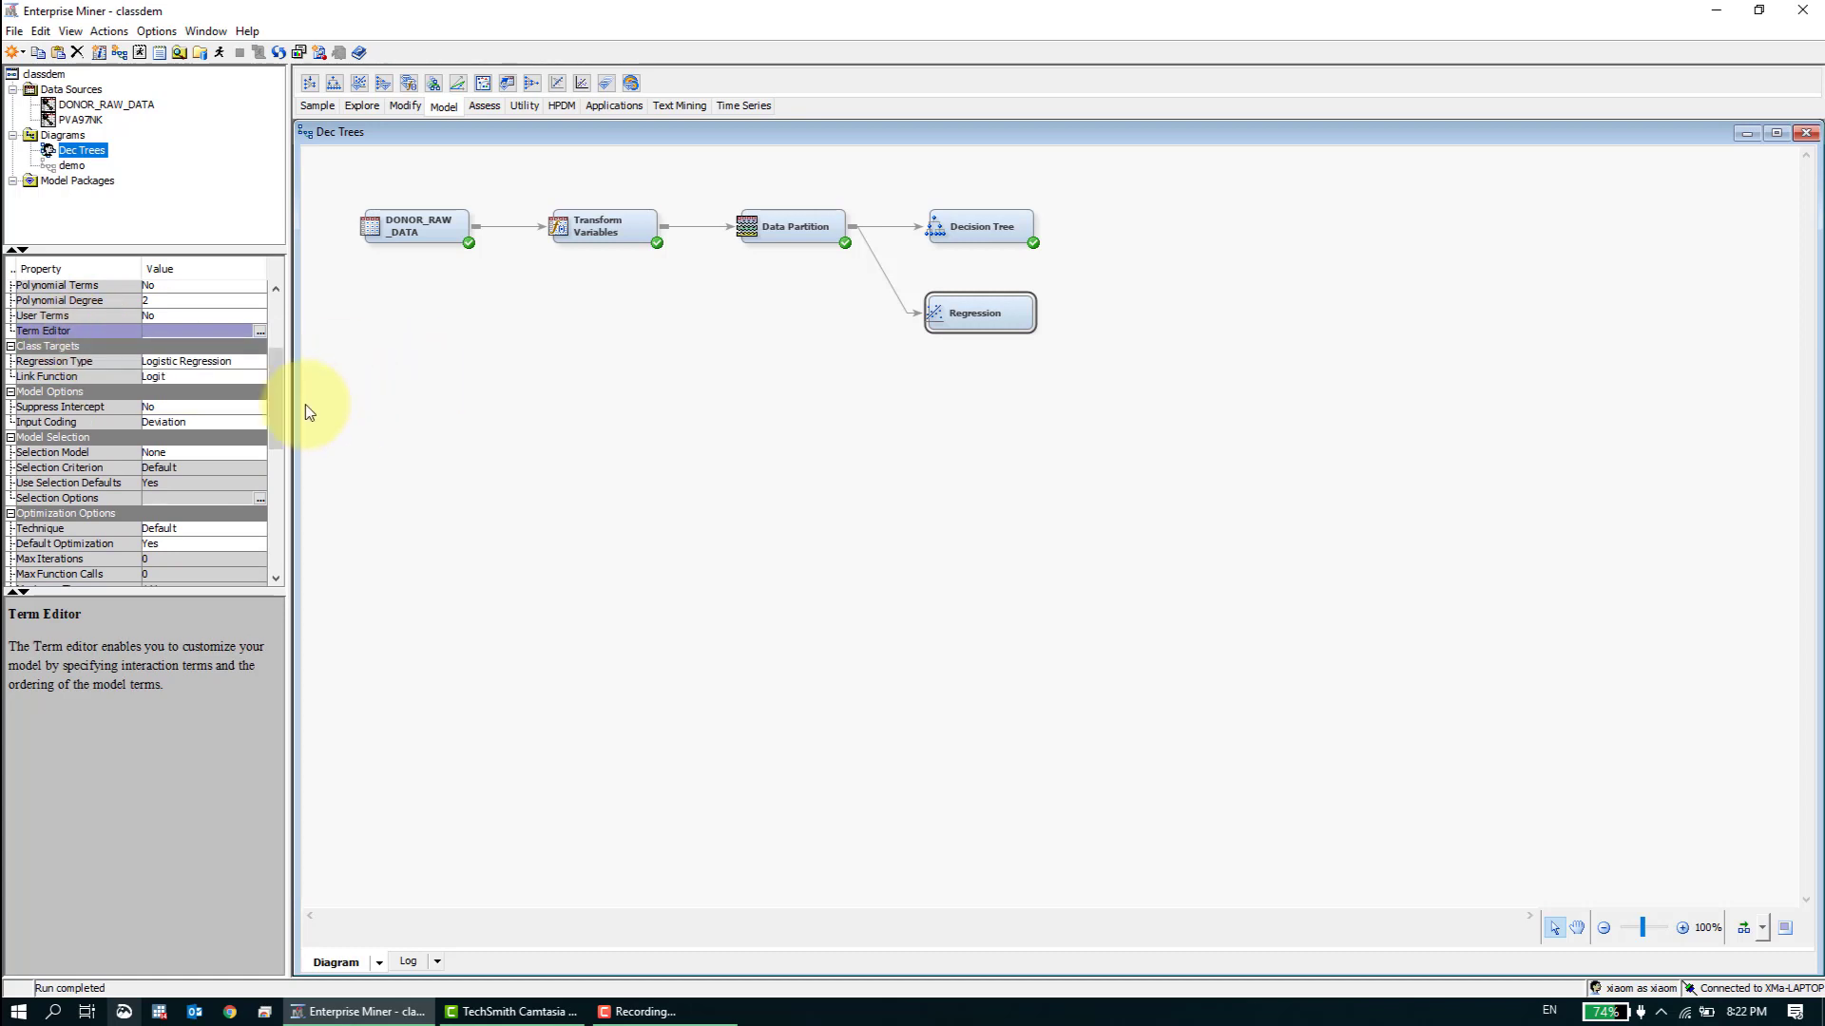
{"action": "left_click_drag", "start_coordinate": [274, 364], "coordinate": [273, 367]}
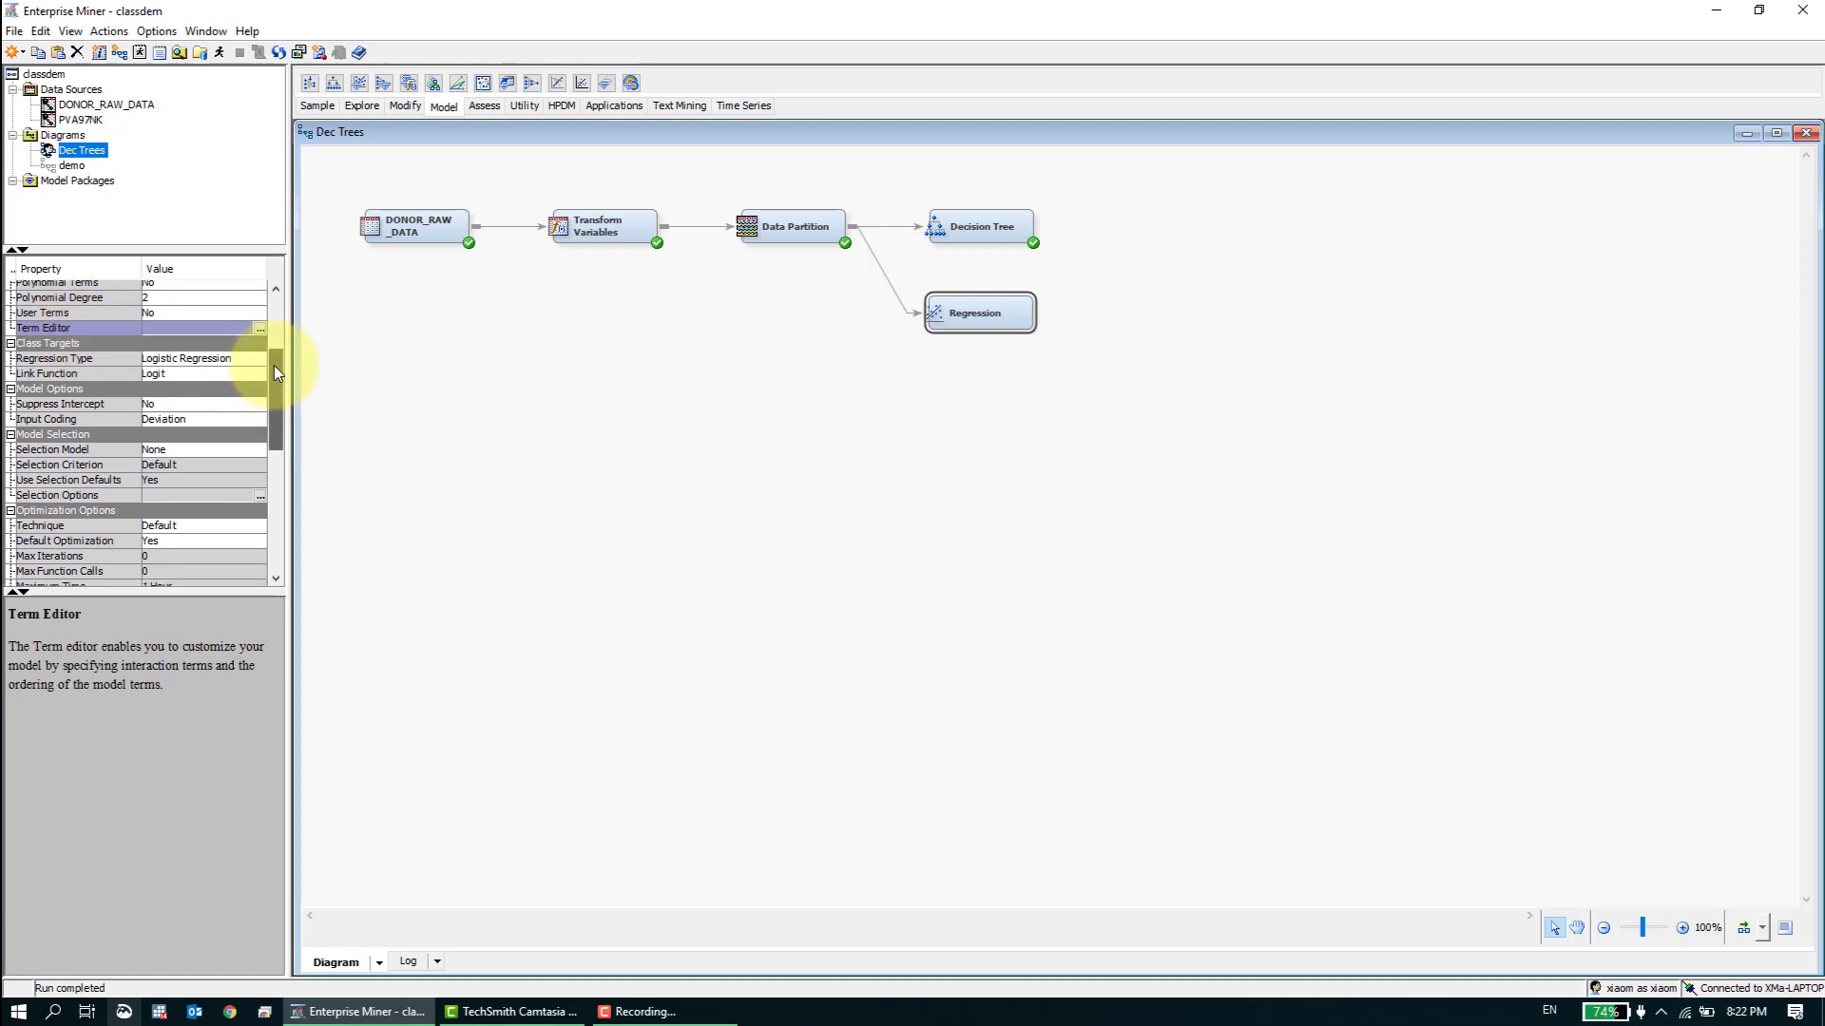
- Examine the available Regression Type and Link Function options of the Regression node without changing them
{"action": "left_click", "coordinate": [207, 362]}
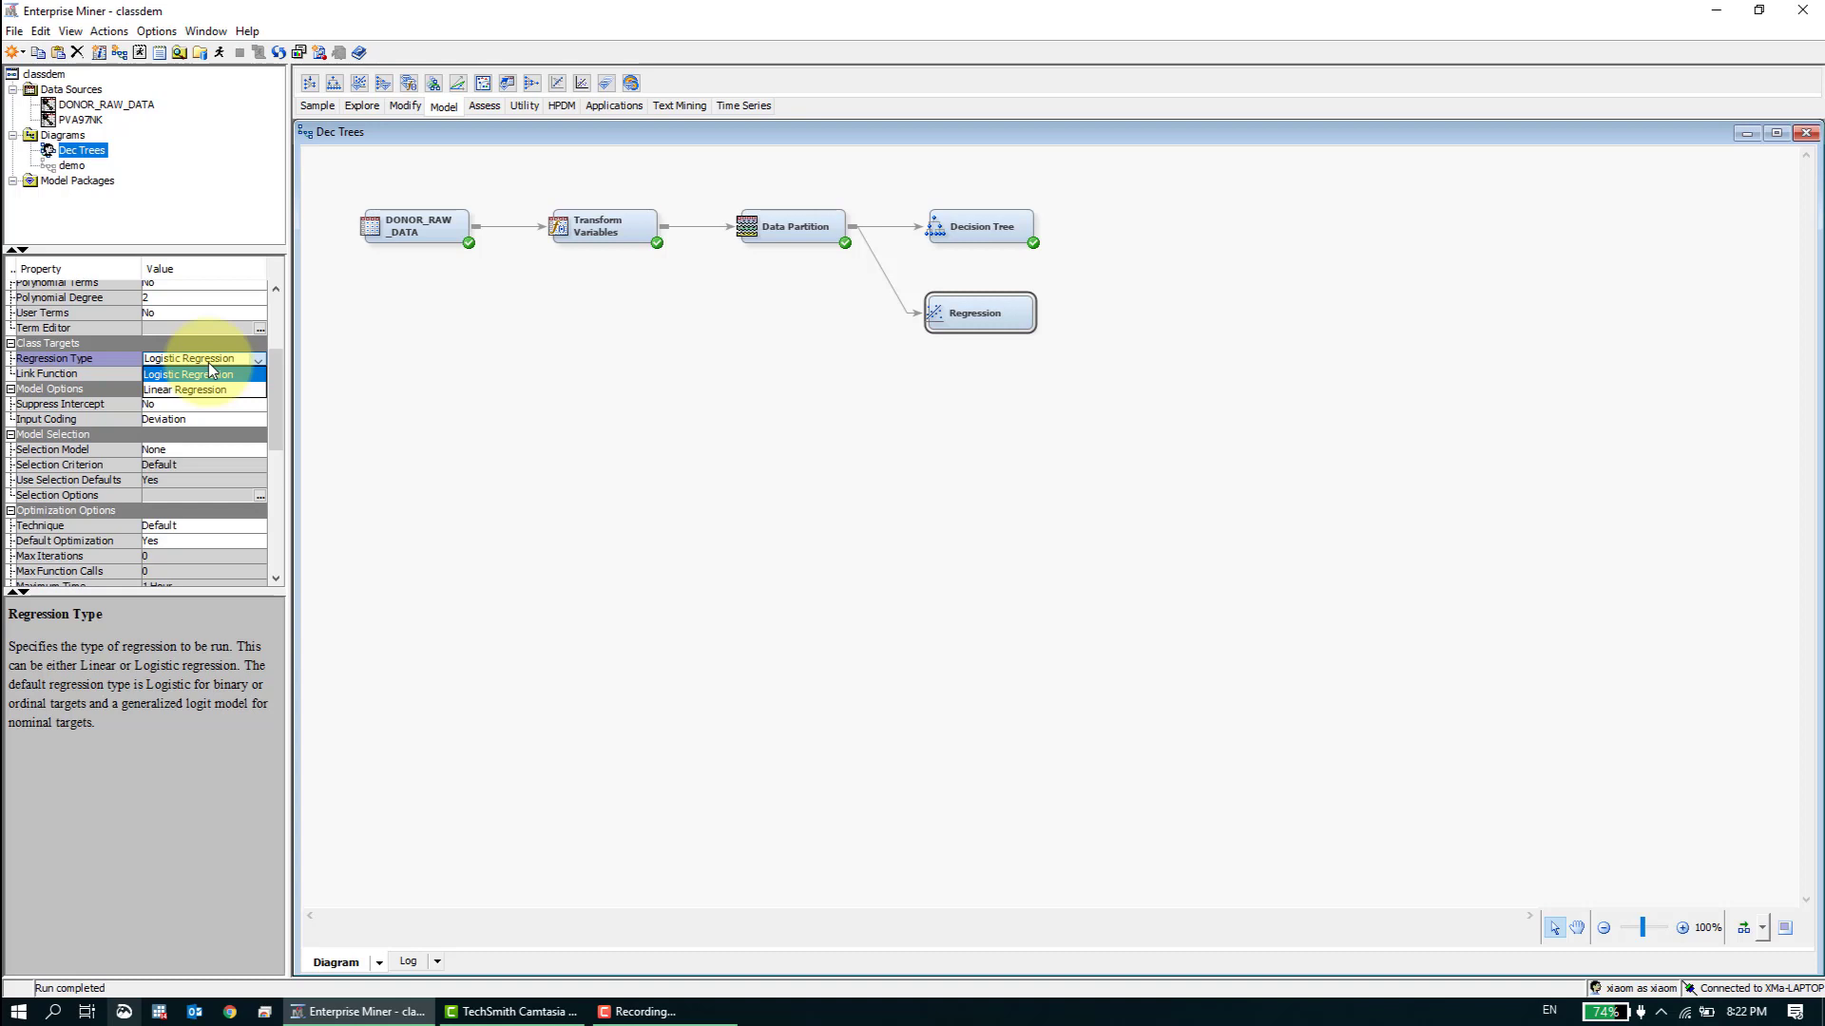
{"action": "left_click", "coordinate": [208, 364]}
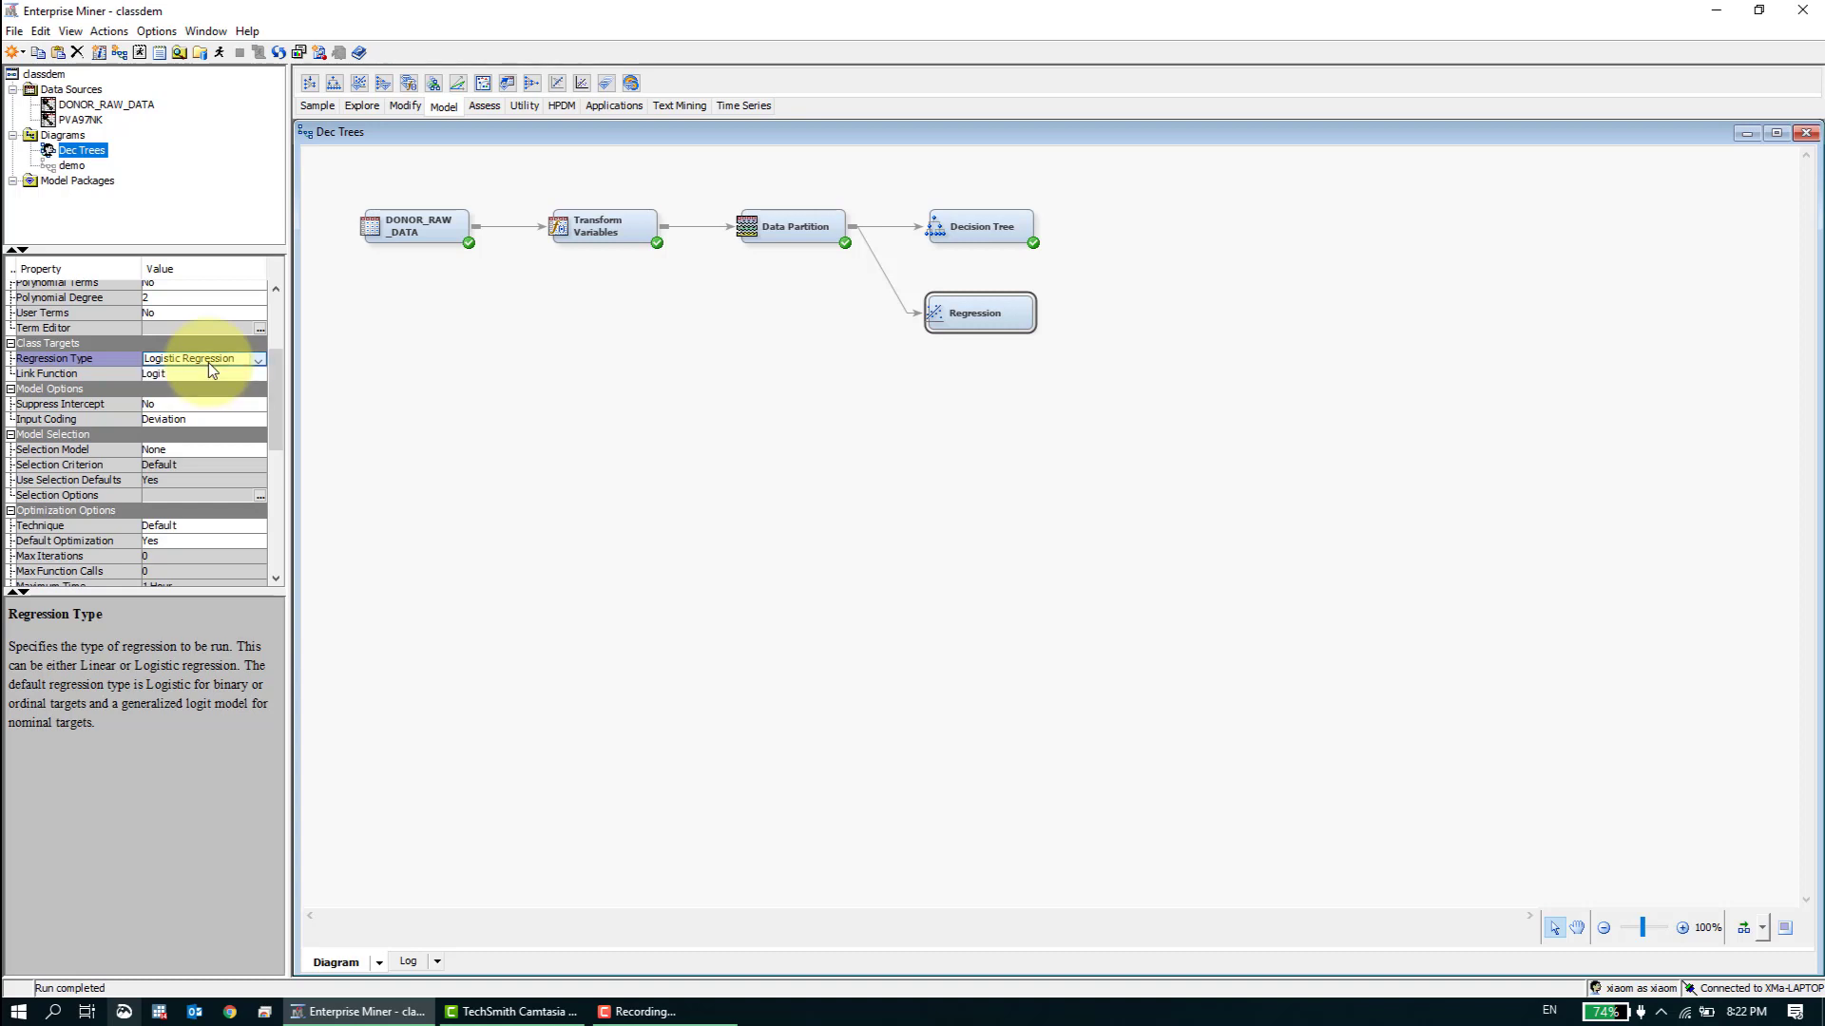
{"action": "left_click", "coordinate": [258, 380]}
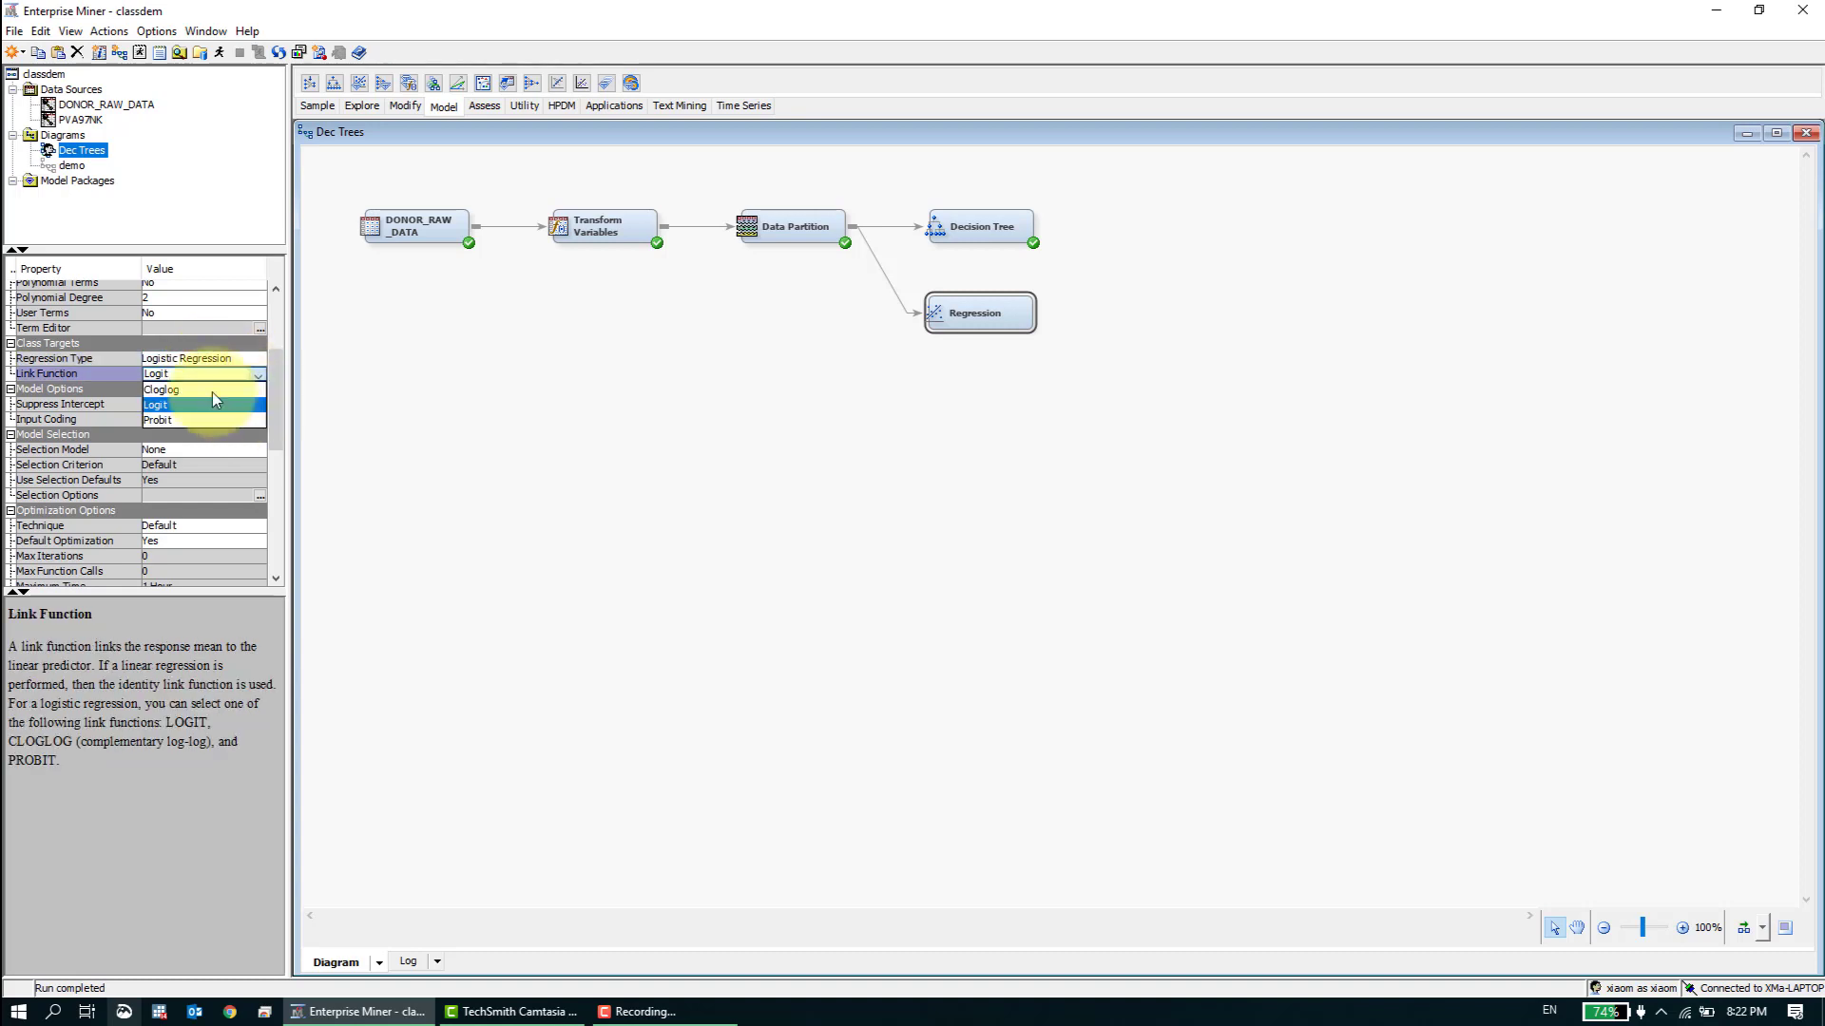
{"action": "left_click", "coordinate": [253, 404]}
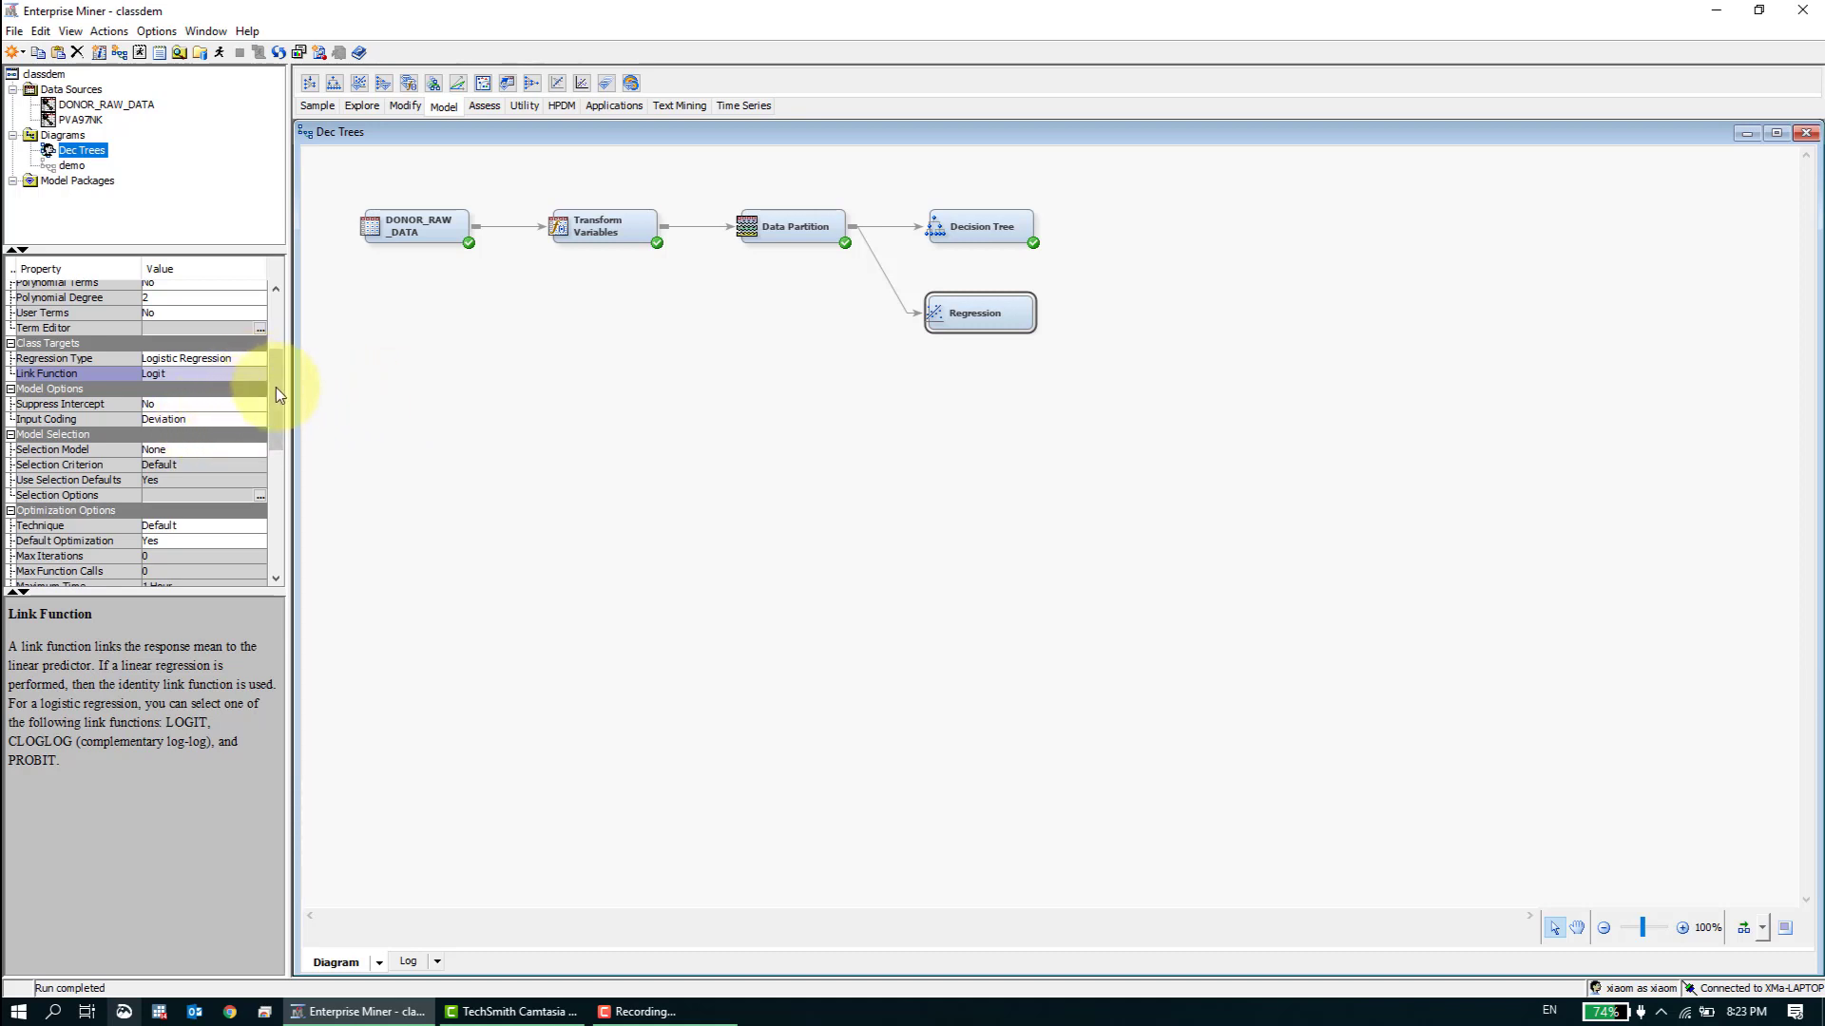
- Examine the Regression node's optimization Technique options, along with its Default Optimization and Convergence Criteria settings
{"action": "mouse_move", "coordinate": [275, 386]}
{"action": "left_mouse_down"}
{"action": "mouse_move", "coordinate": [278, 486]}
{"action": "mouse_move", "coordinate": [285, 417]}
{"action": "left_mouse_up"}
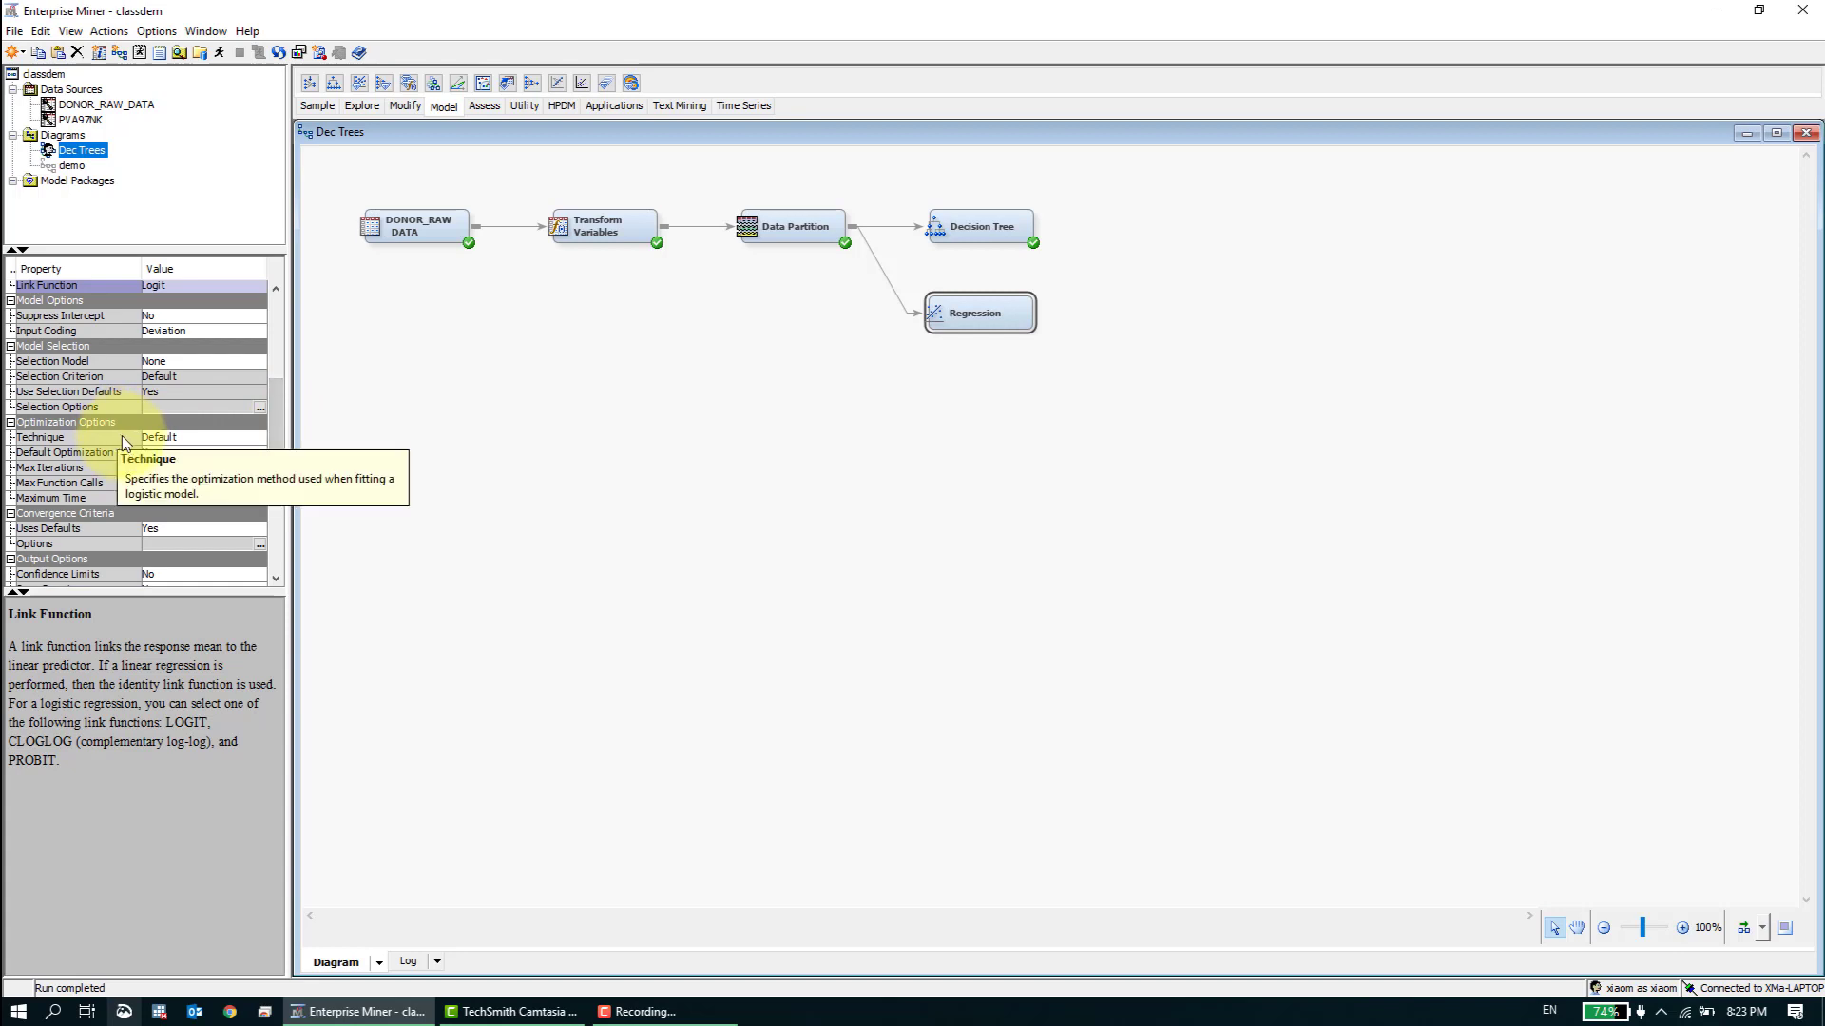
{"action": "left_click", "coordinate": [214, 436]}
{"action": "left_click", "coordinate": [225, 438]}
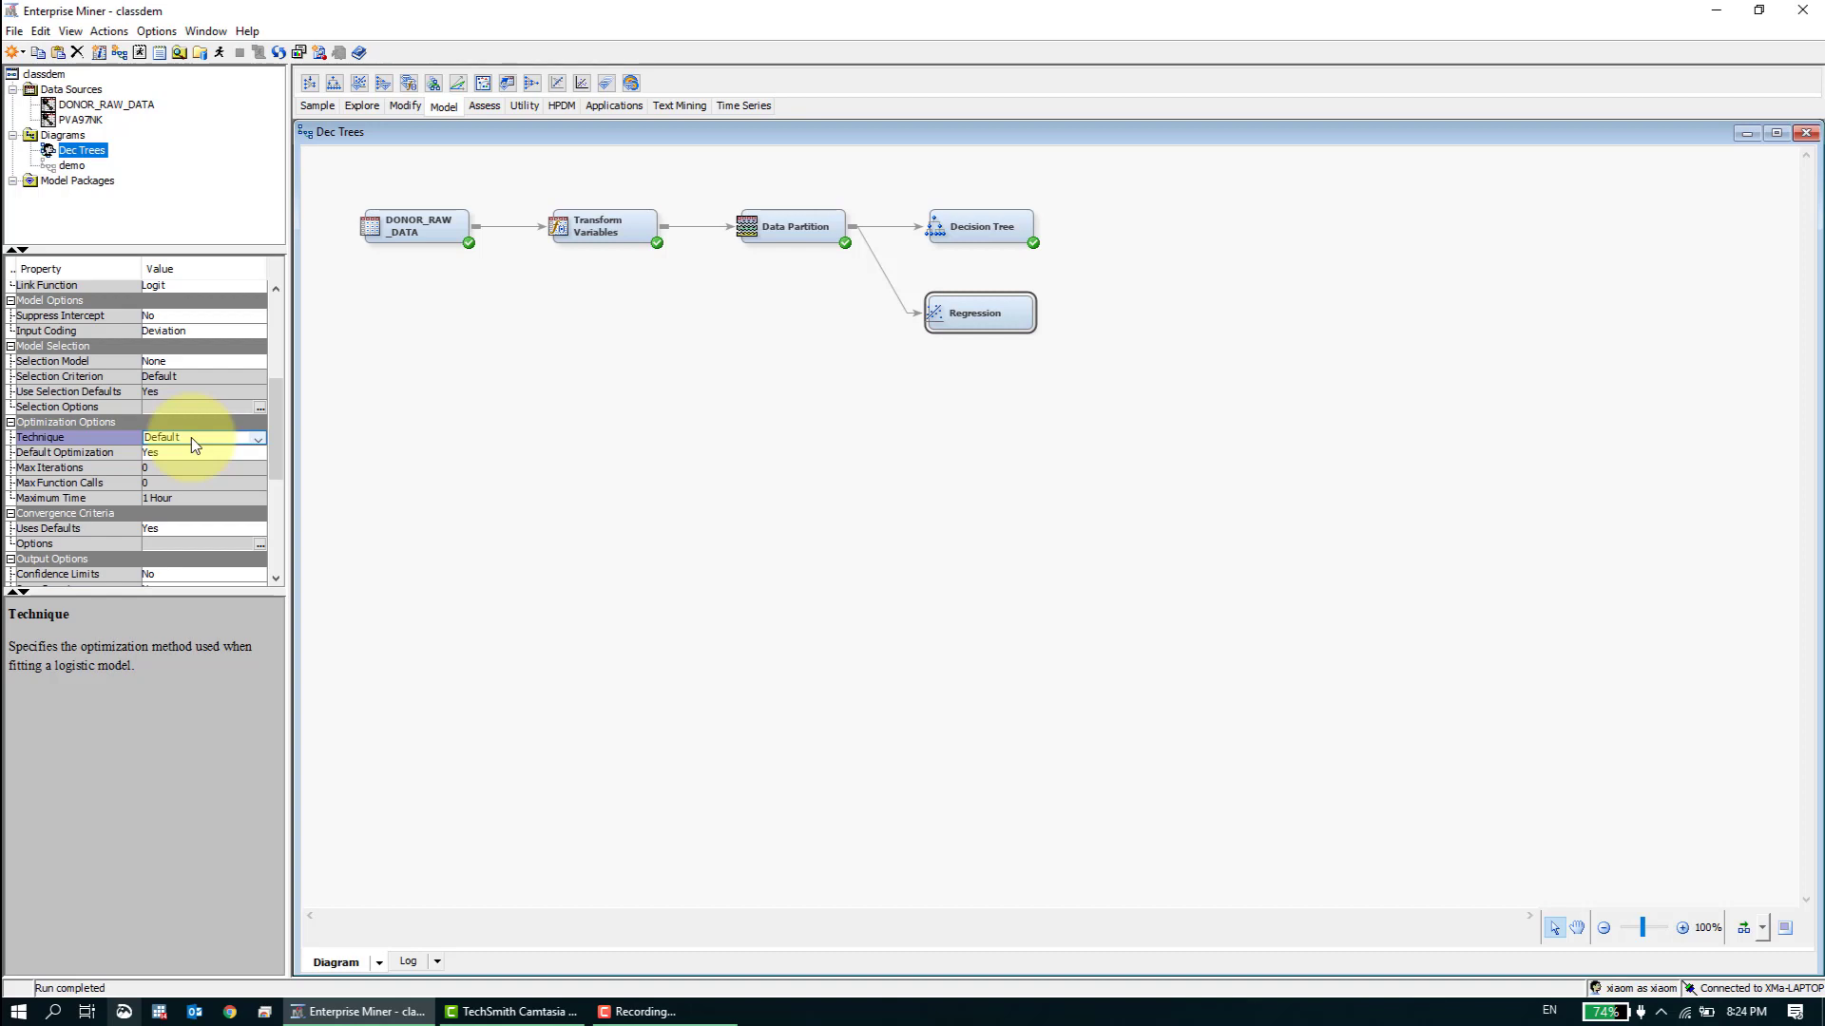
{"action": "left_click", "coordinate": [191, 437]}
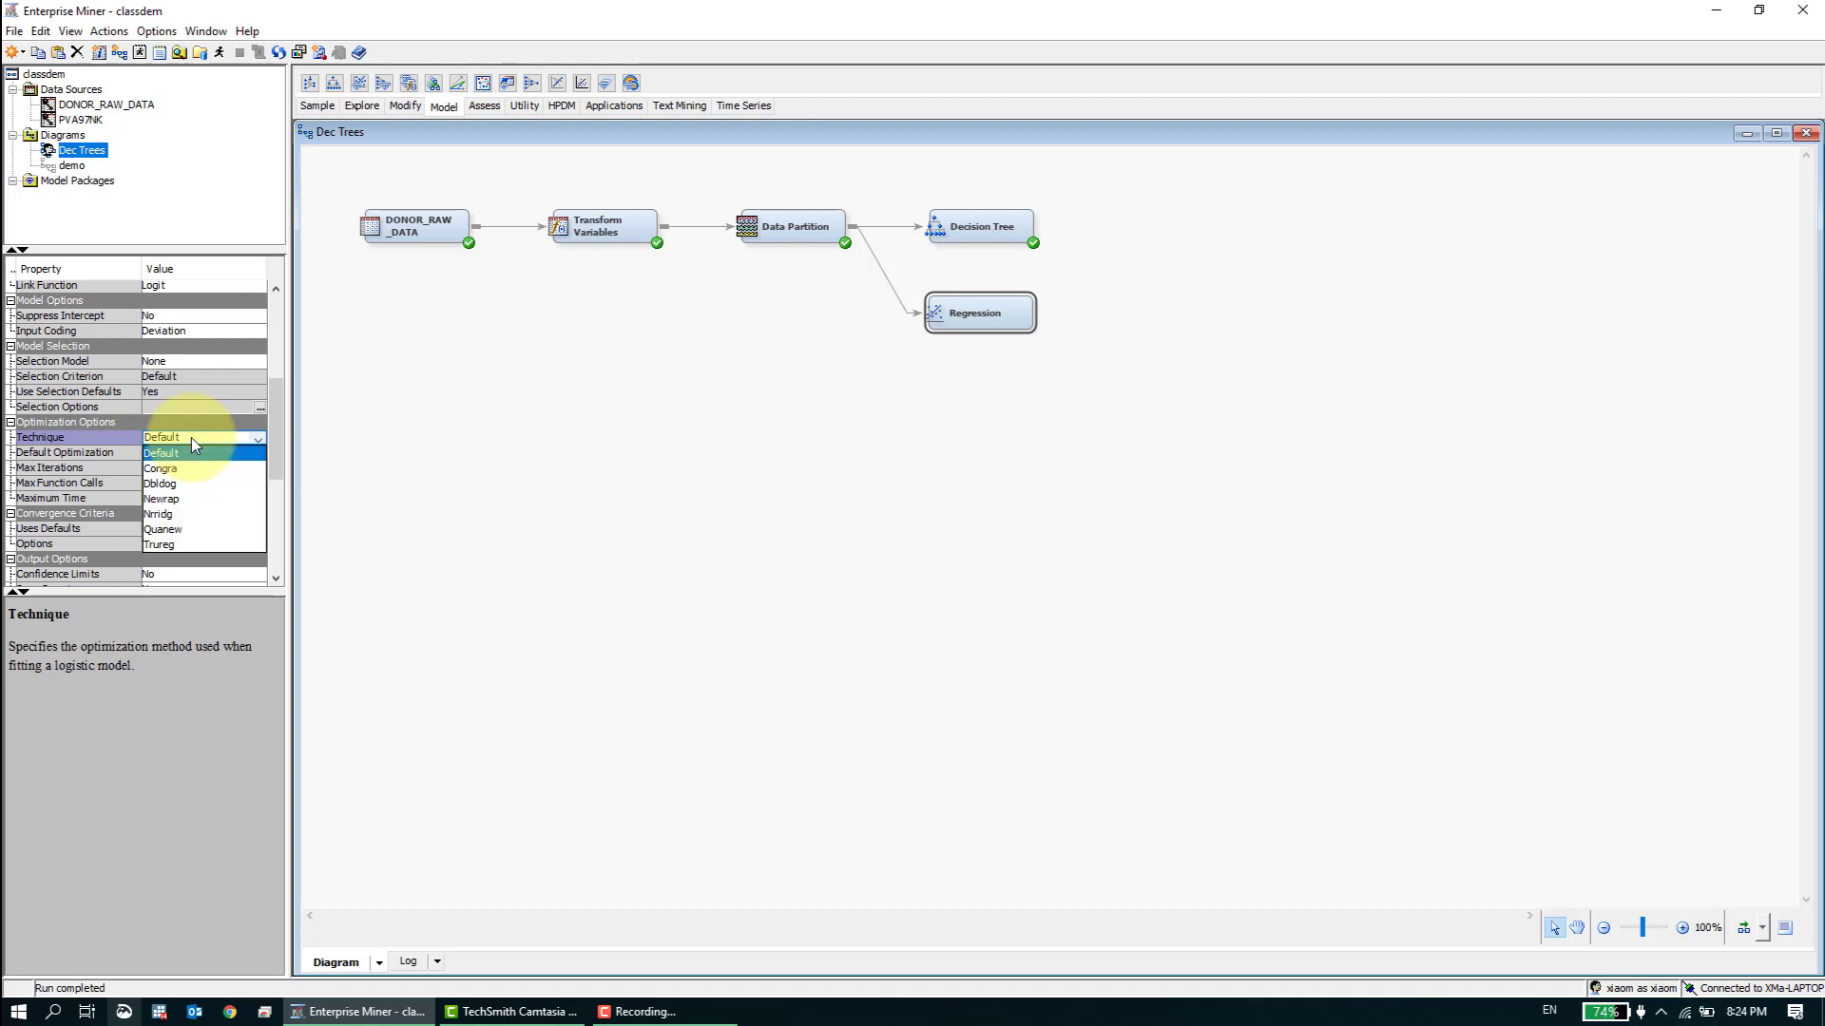
{"action": "left_click", "coordinate": [255, 437]}
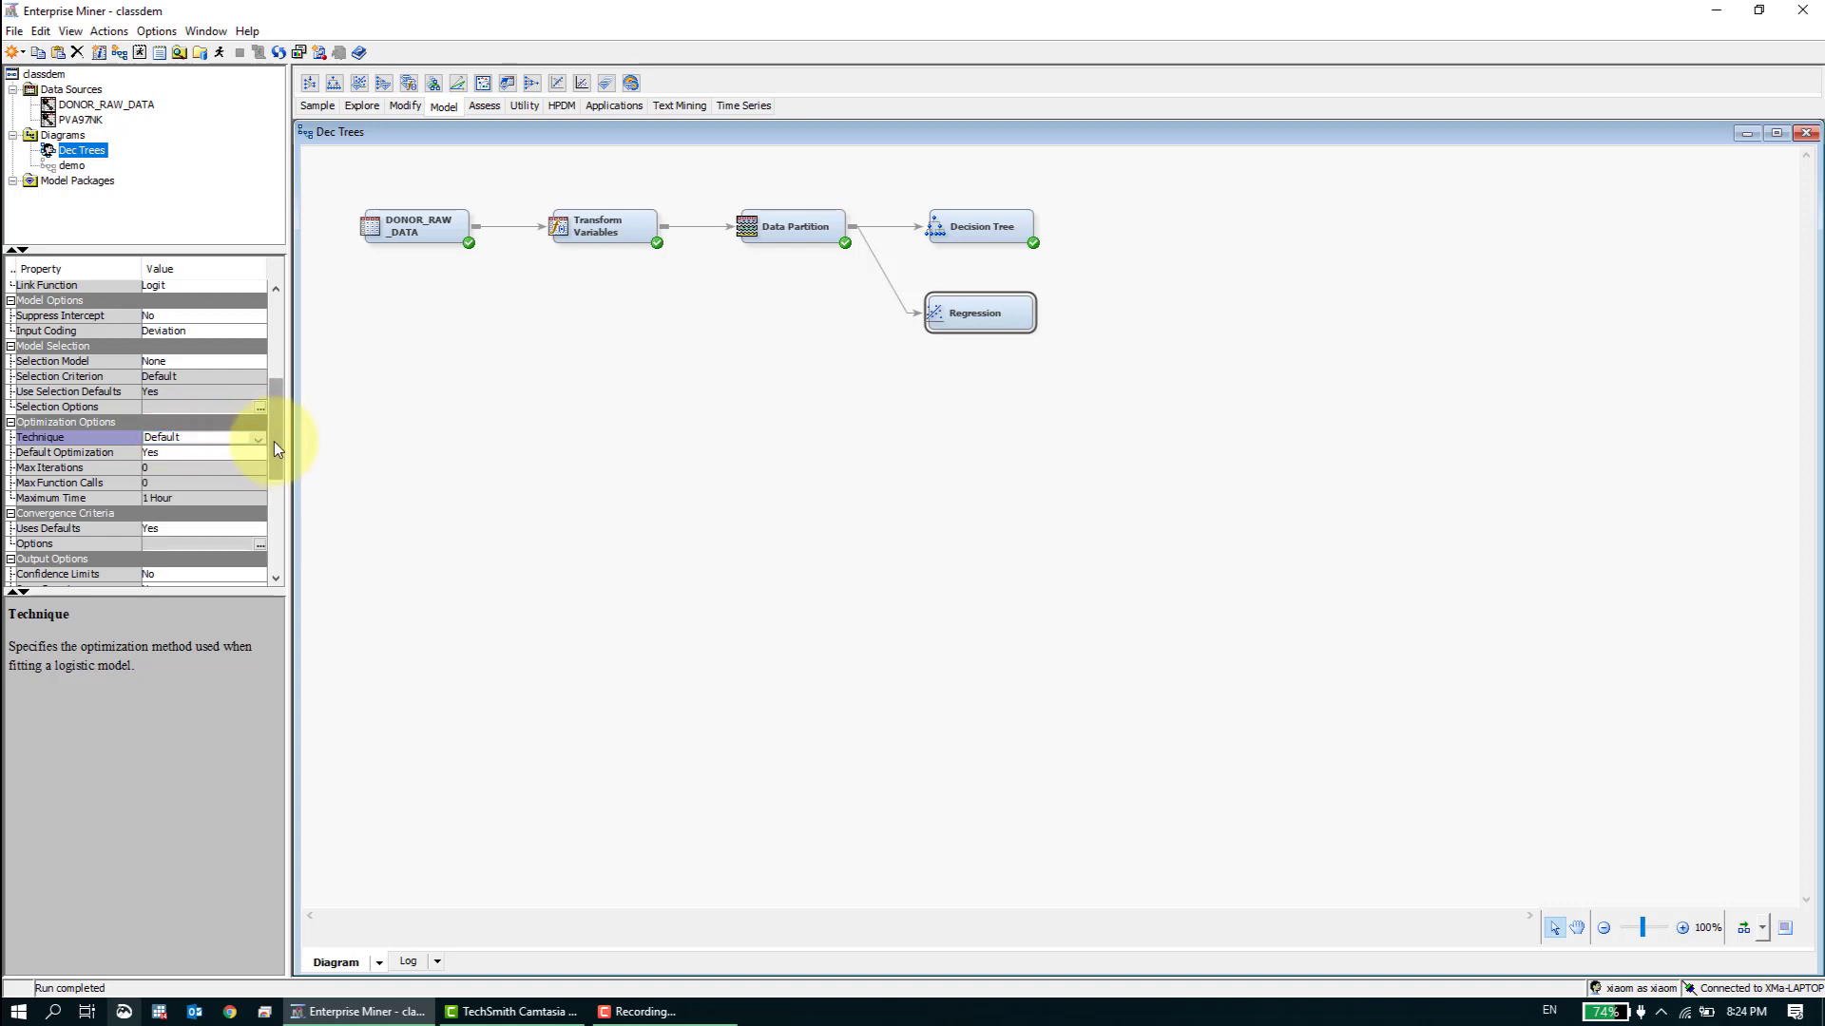
{"action": "left_click_drag", "start_coordinate": [278, 436], "coordinate": [277, 458]}
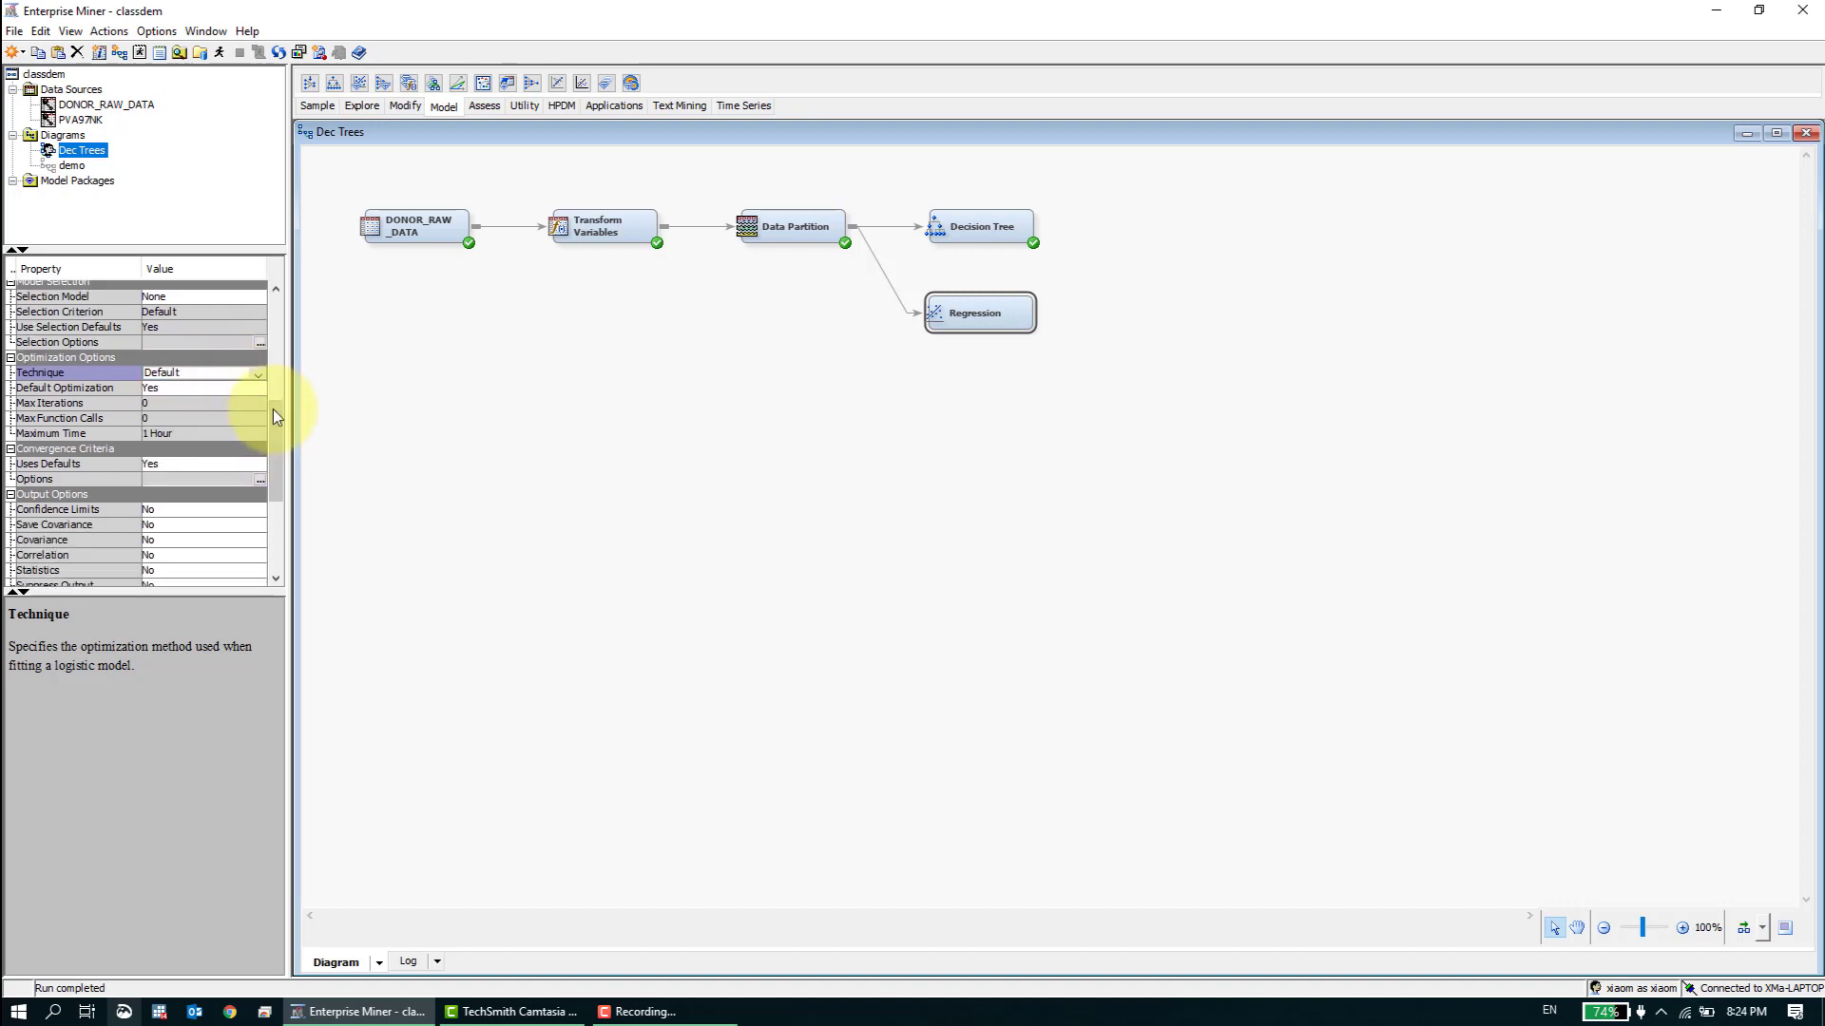
{"action": "left_click", "coordinate": [255, 388]}
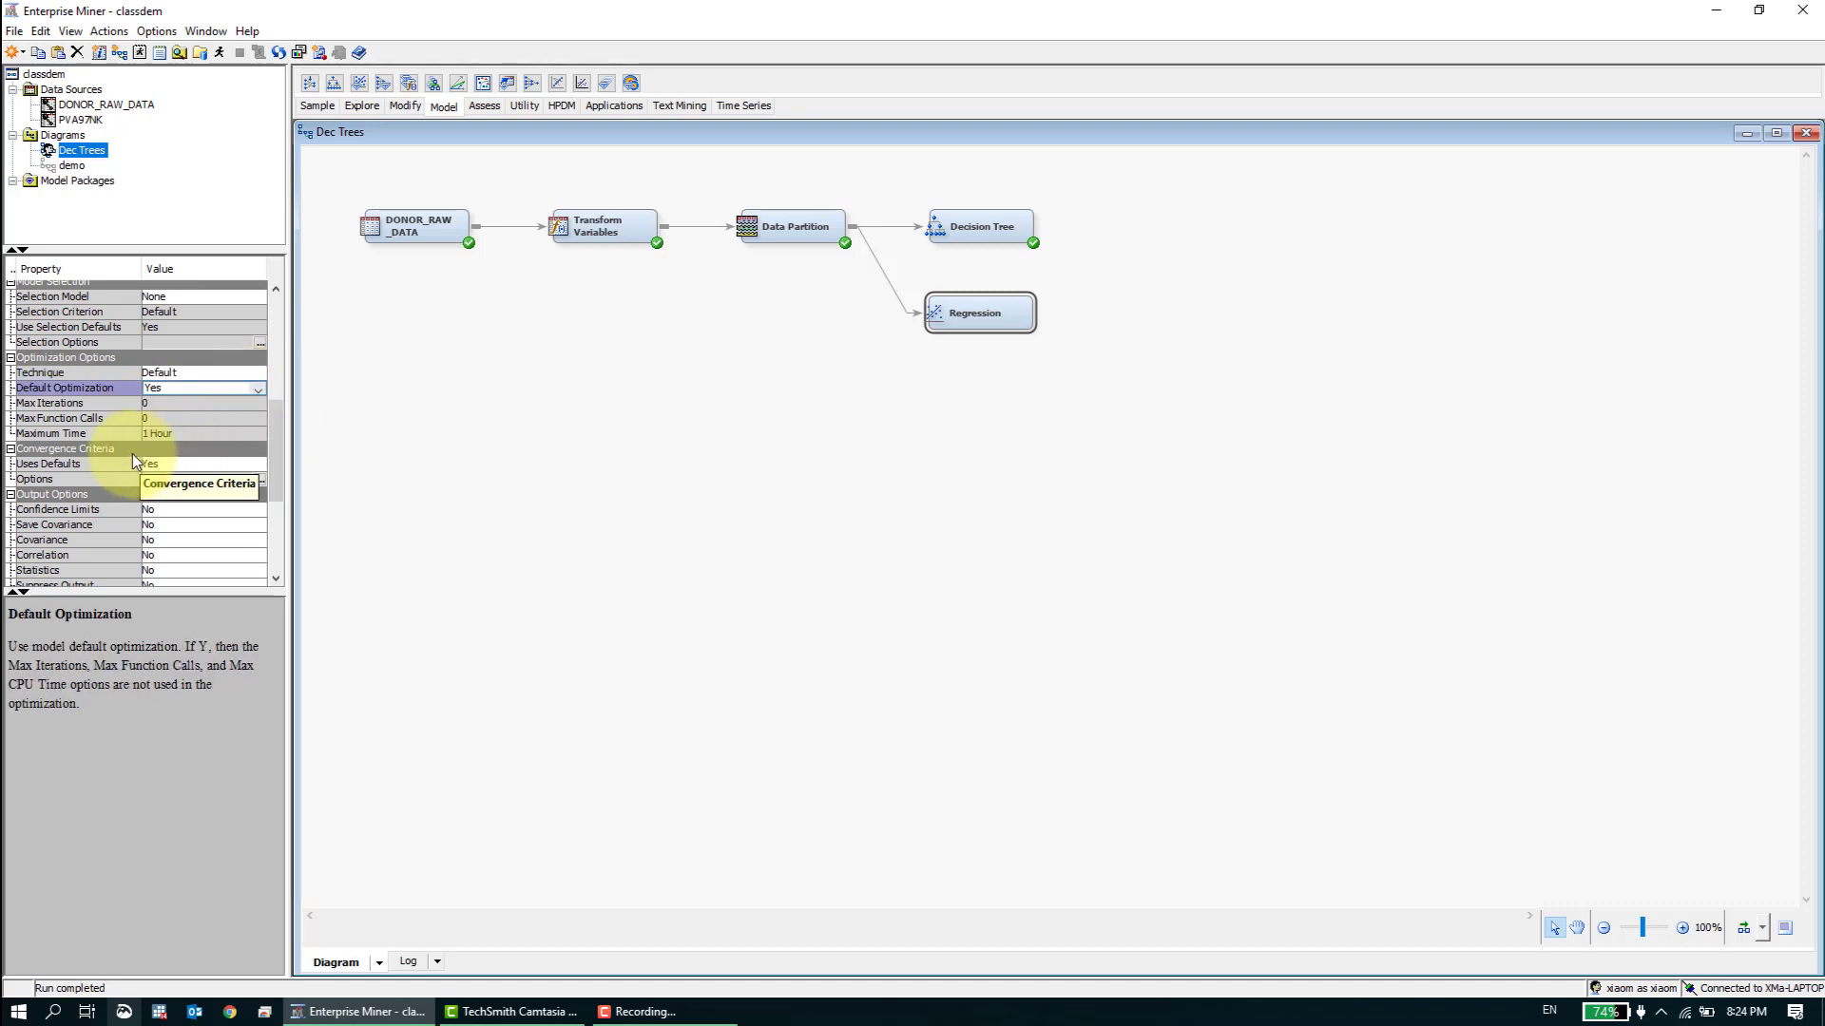
{"action": "left_click", "coordinate": [198, 463]}
{"action": "left_click", "coordinate": [215, 460]}
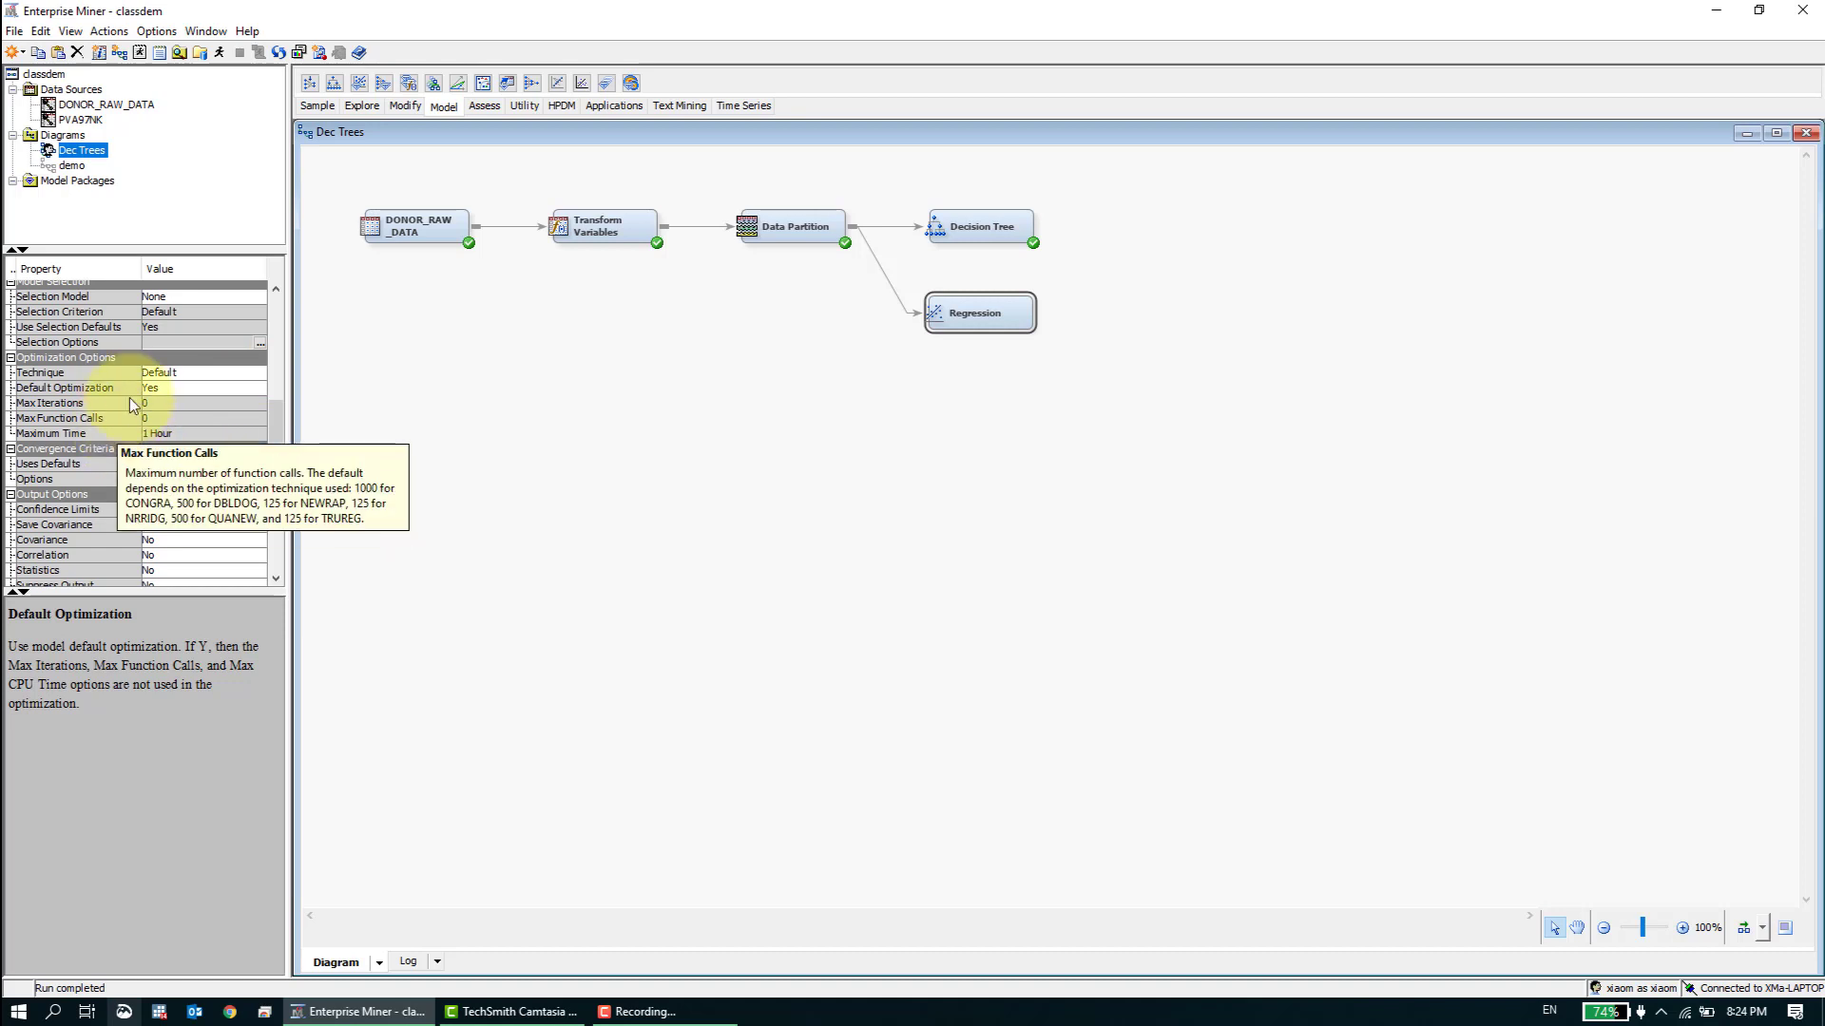
- Examine the Selection Model methods offered for the Regression node and leave the property at None
{"action": "scroll", "coordinate": [276, 408], "scroll_direction": "up", "scroll_amount": 3}
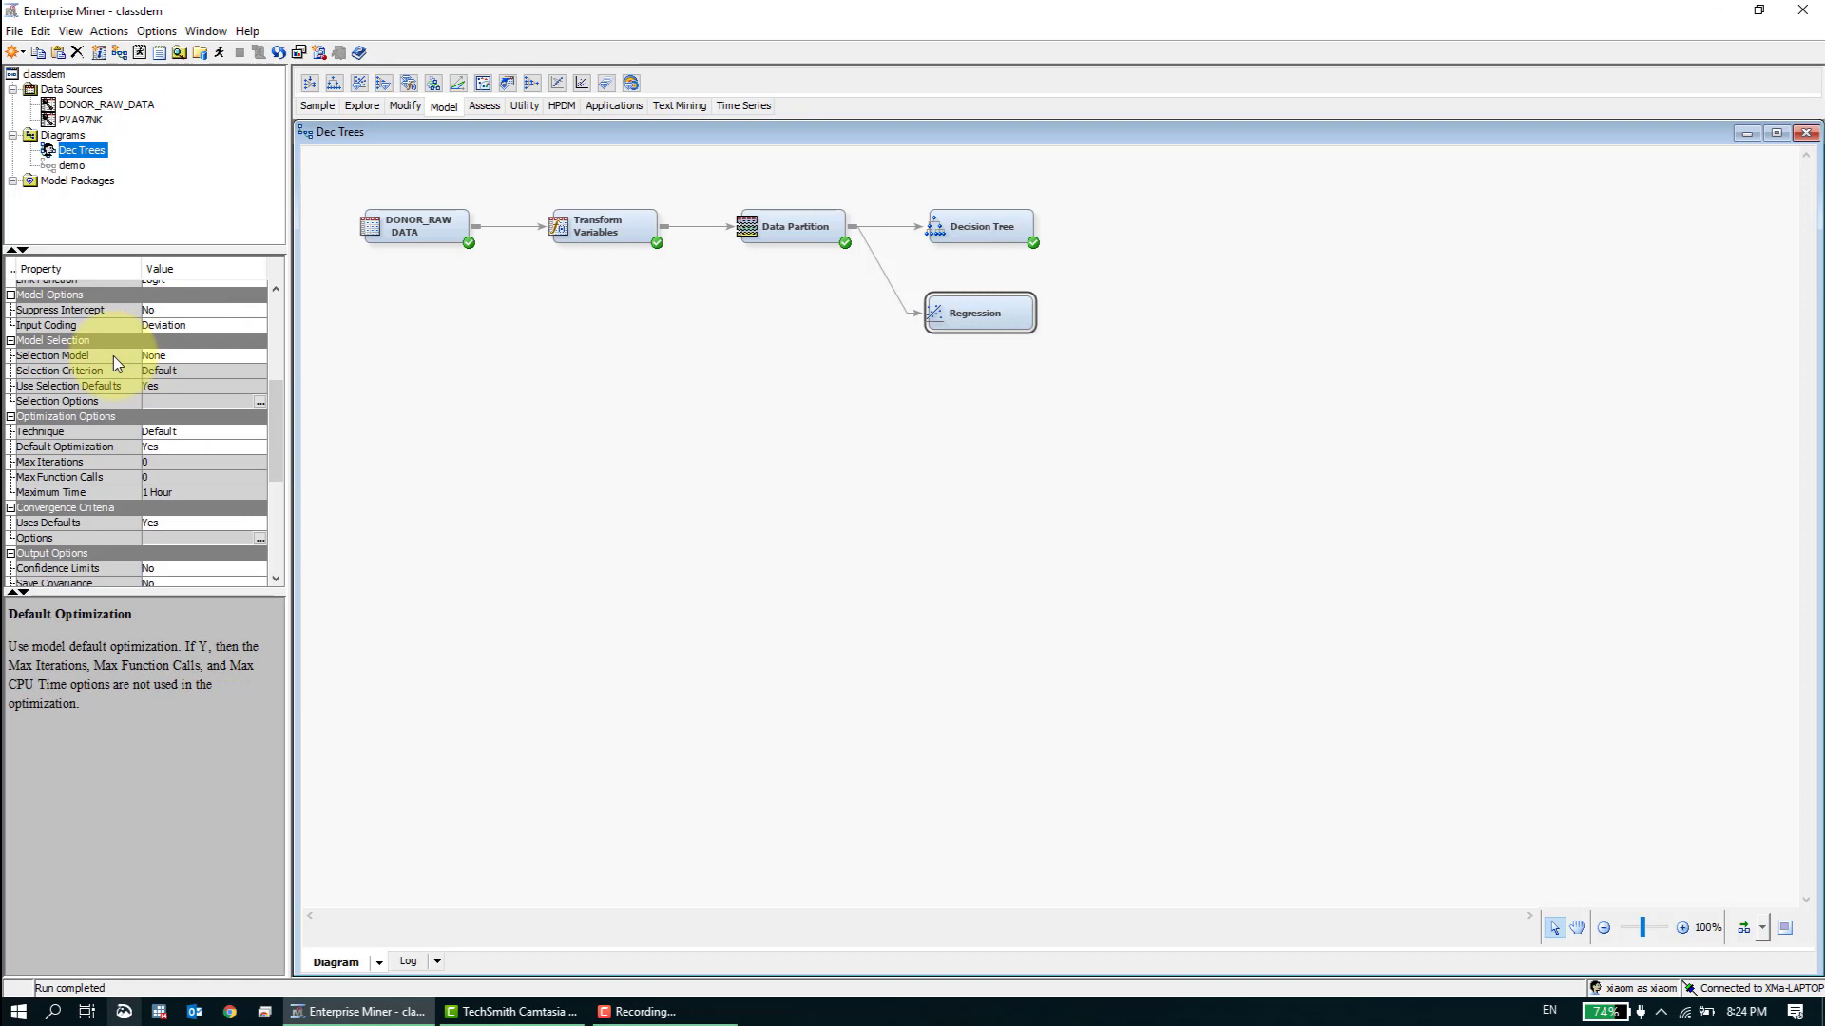
{"action": "left_click", "coordinate": [195, 357]}
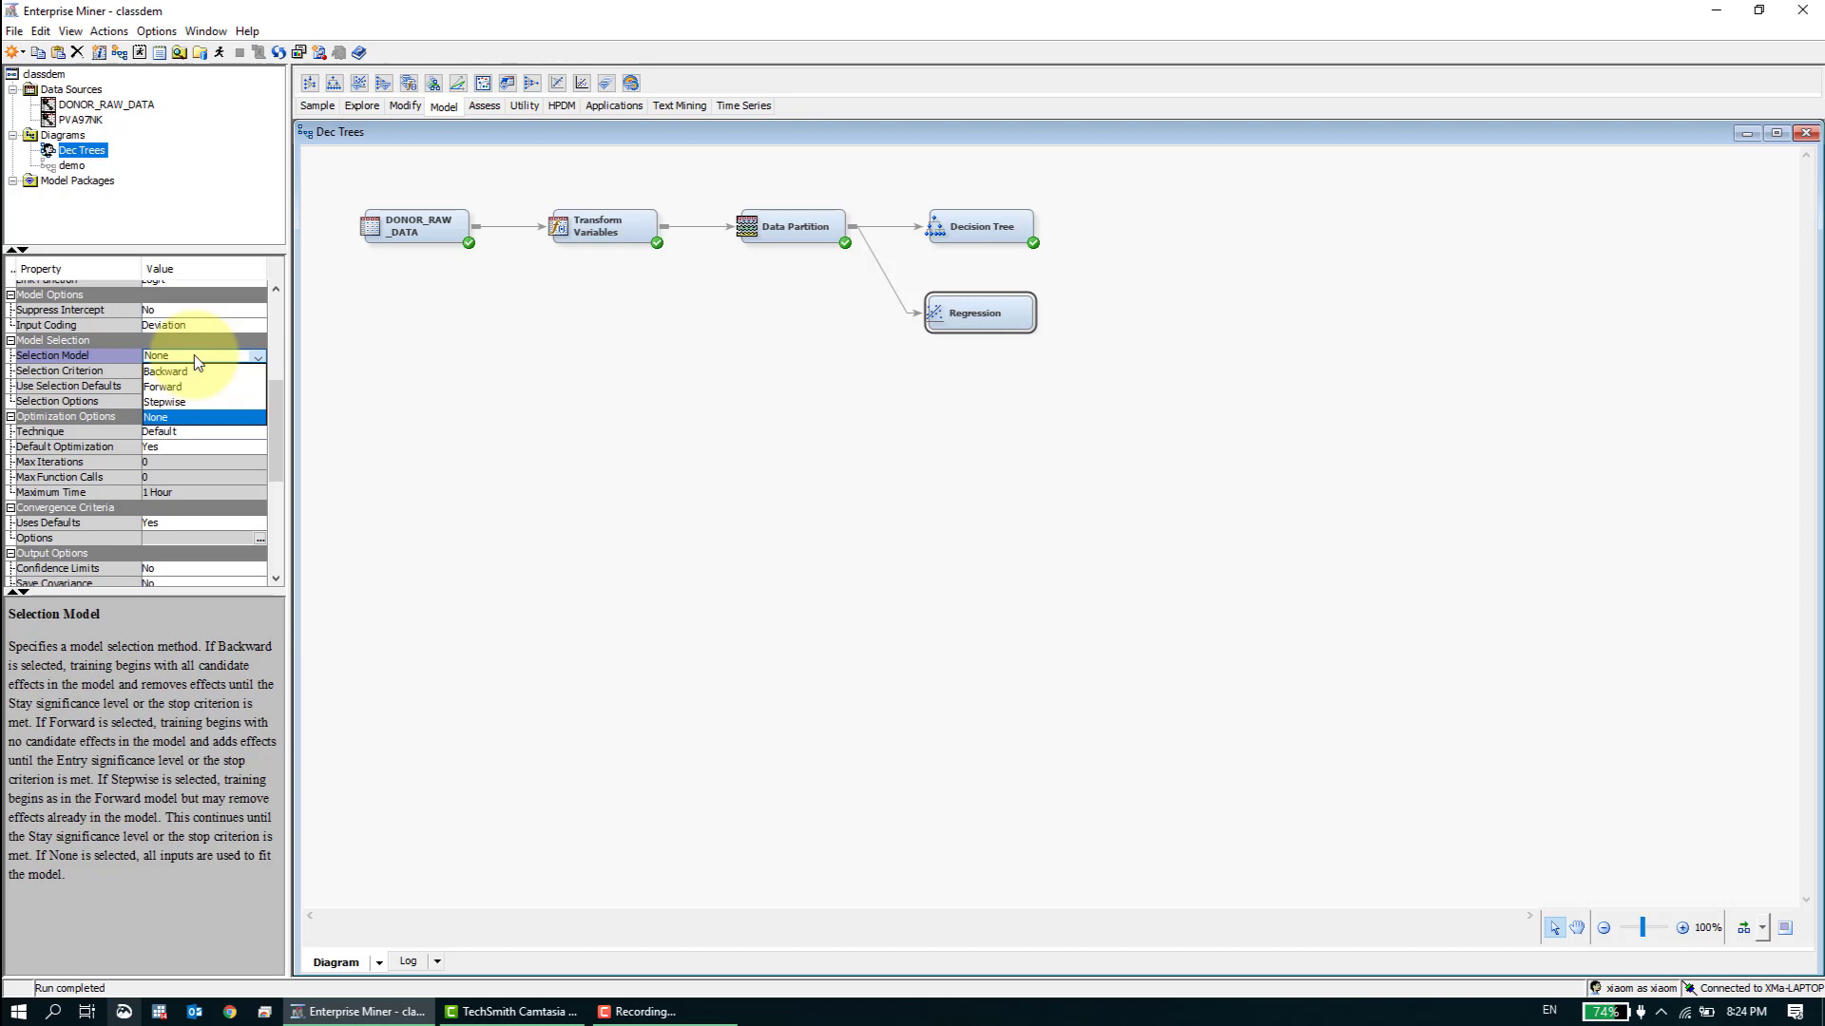
{"action": "left_click", "coordinate": [194, 356]}
- Run the Regression node in the Dec Trees diagram and confirm the run
{"action": "right_click", "coordinate": [974, 320]}
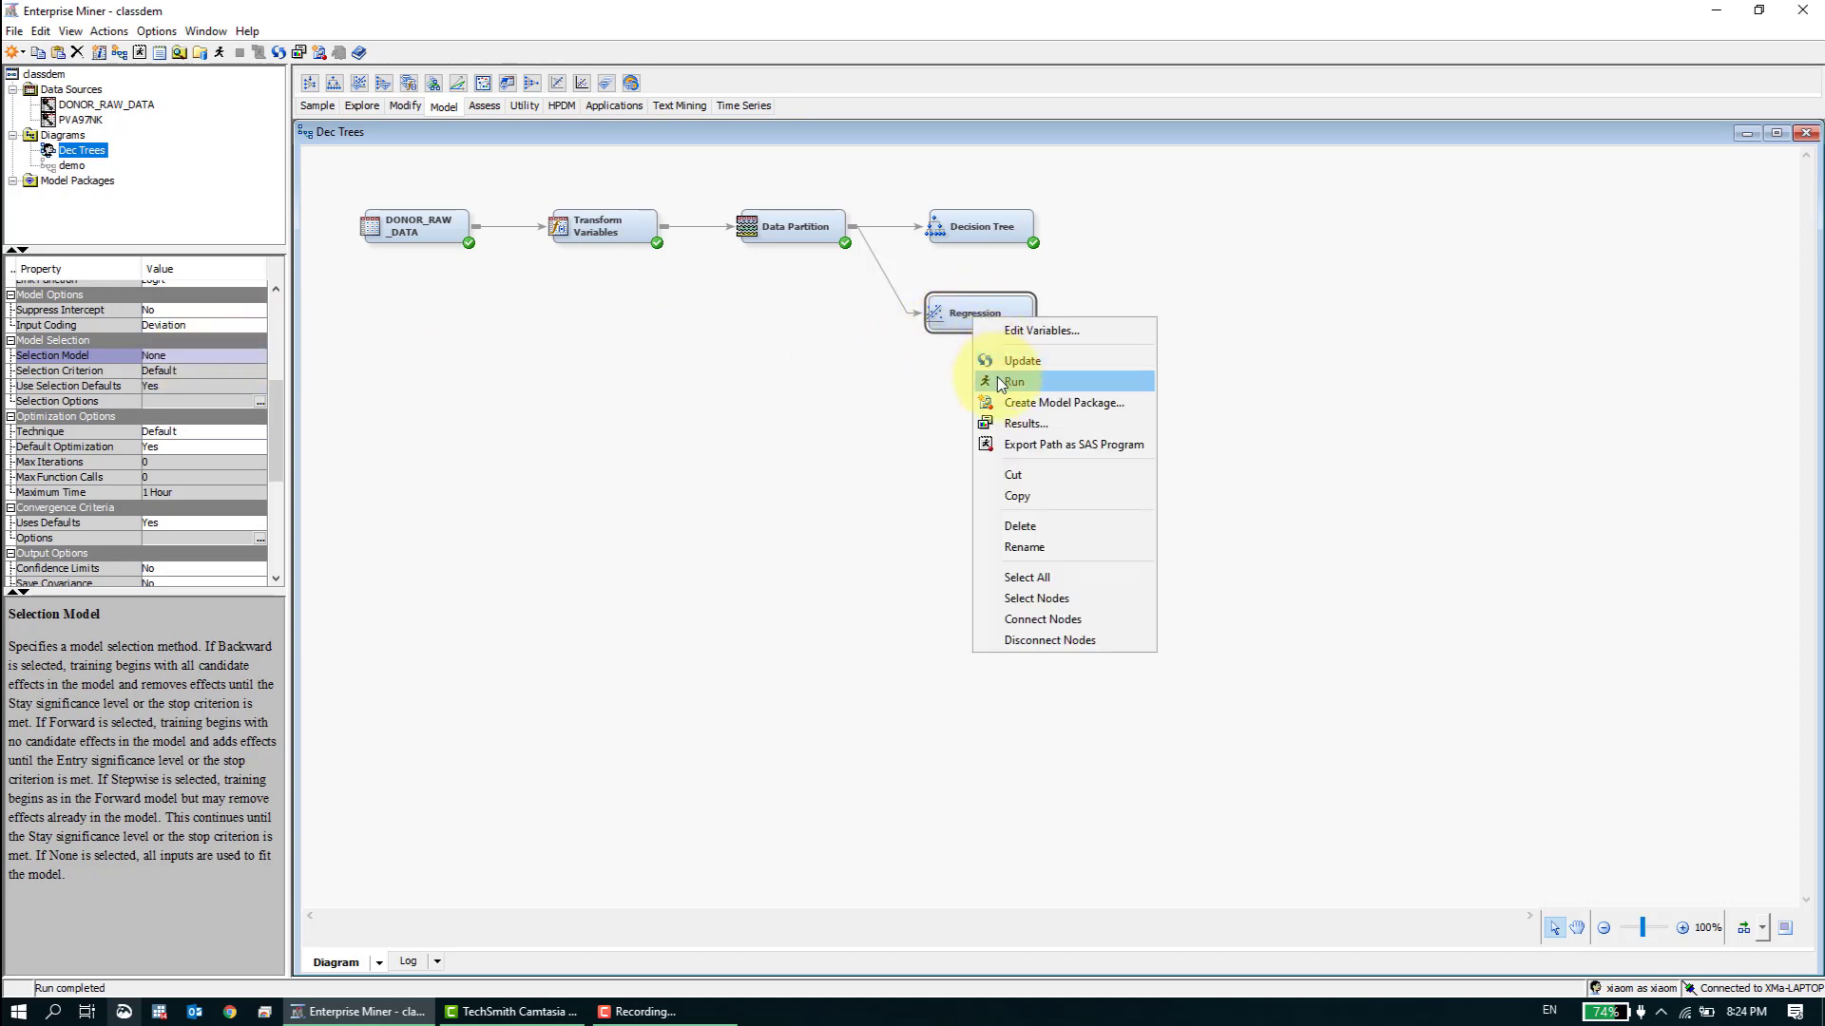
{"action": "left_click", "coordinate": [1009, 381]}
{"action": "left_click", "coordinate": [1018, 587]}
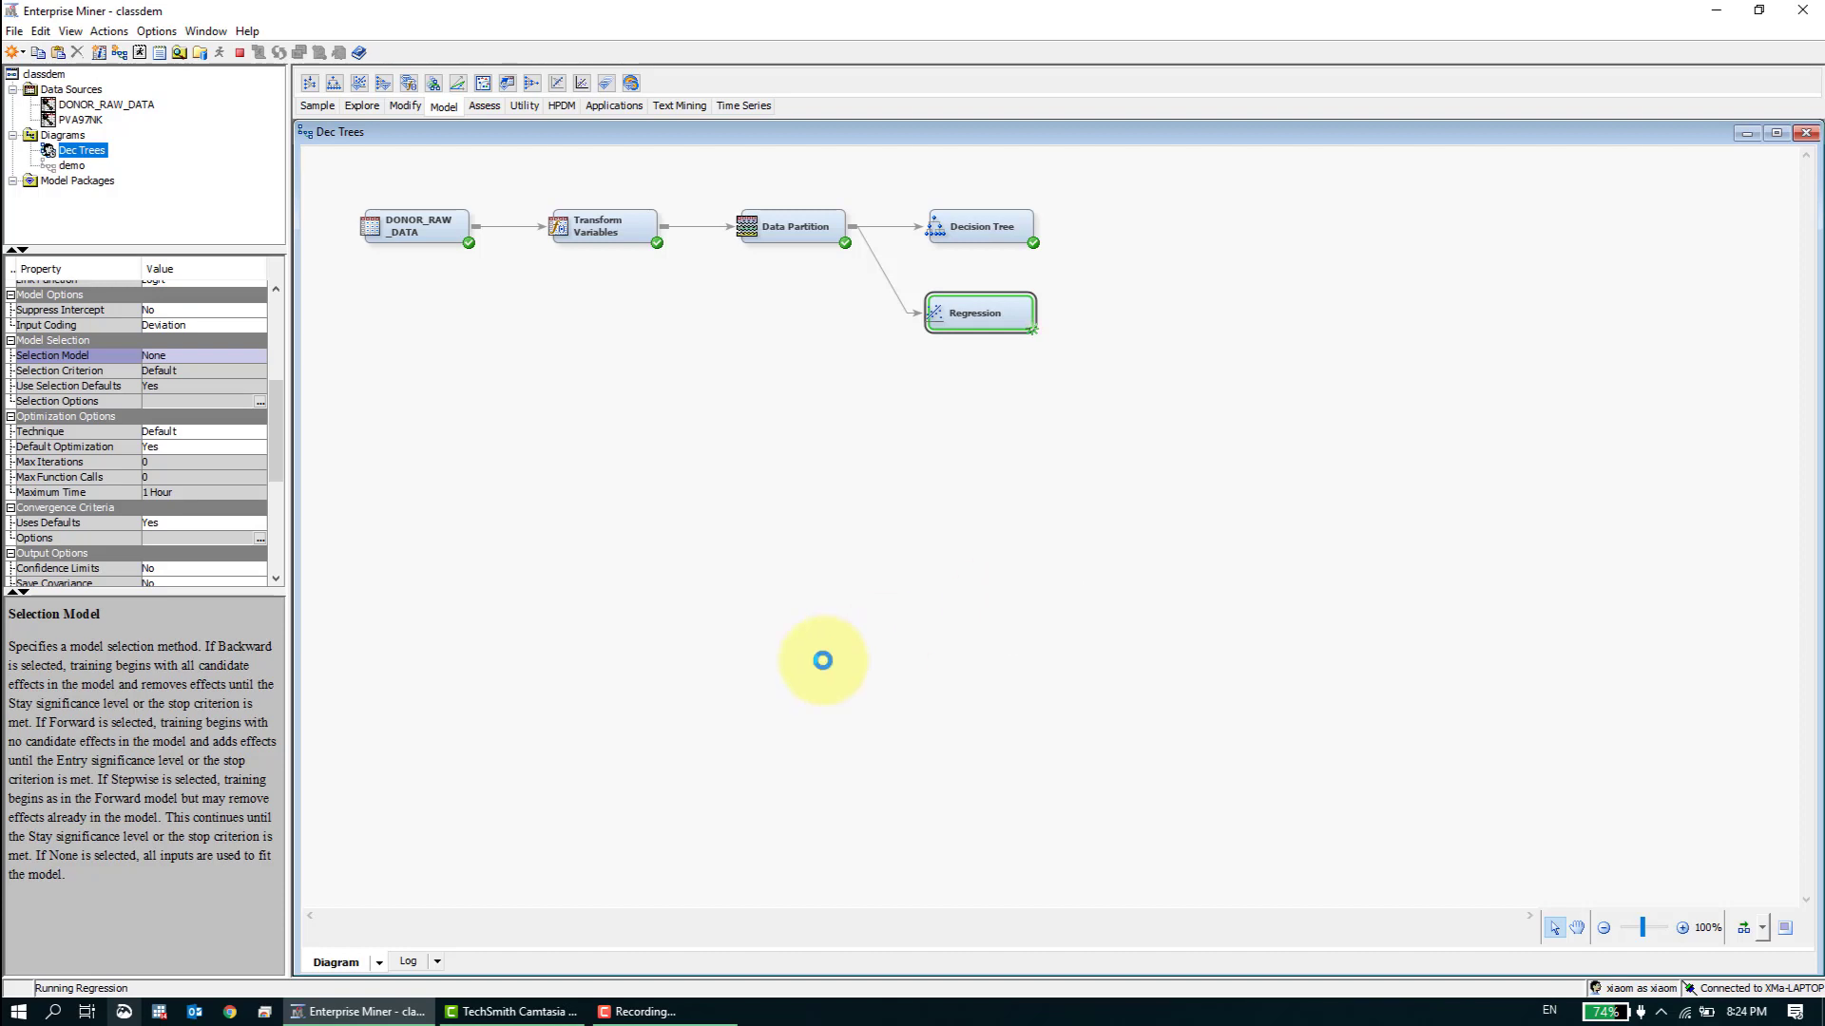
- Search Windows for "mag" and launch the Magnifier app
{"action": "key", "text": "super+s"}
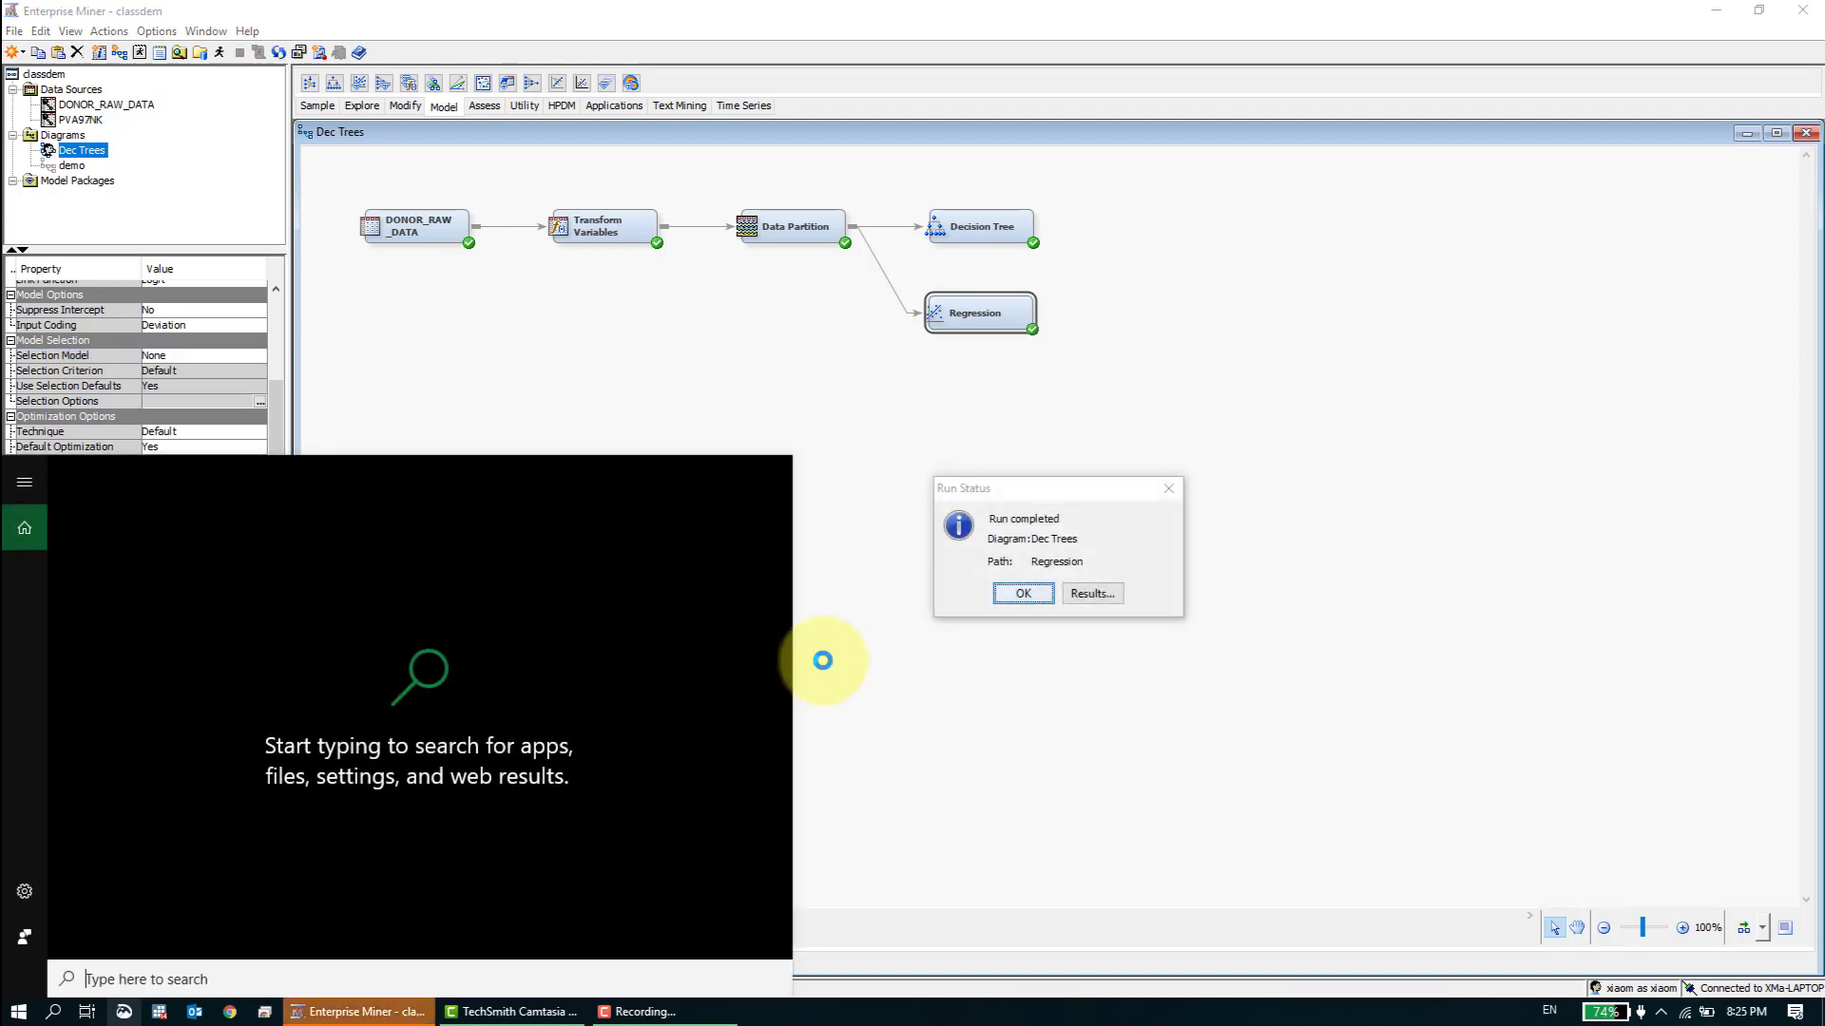
{"action": "type", "text": "mag"}
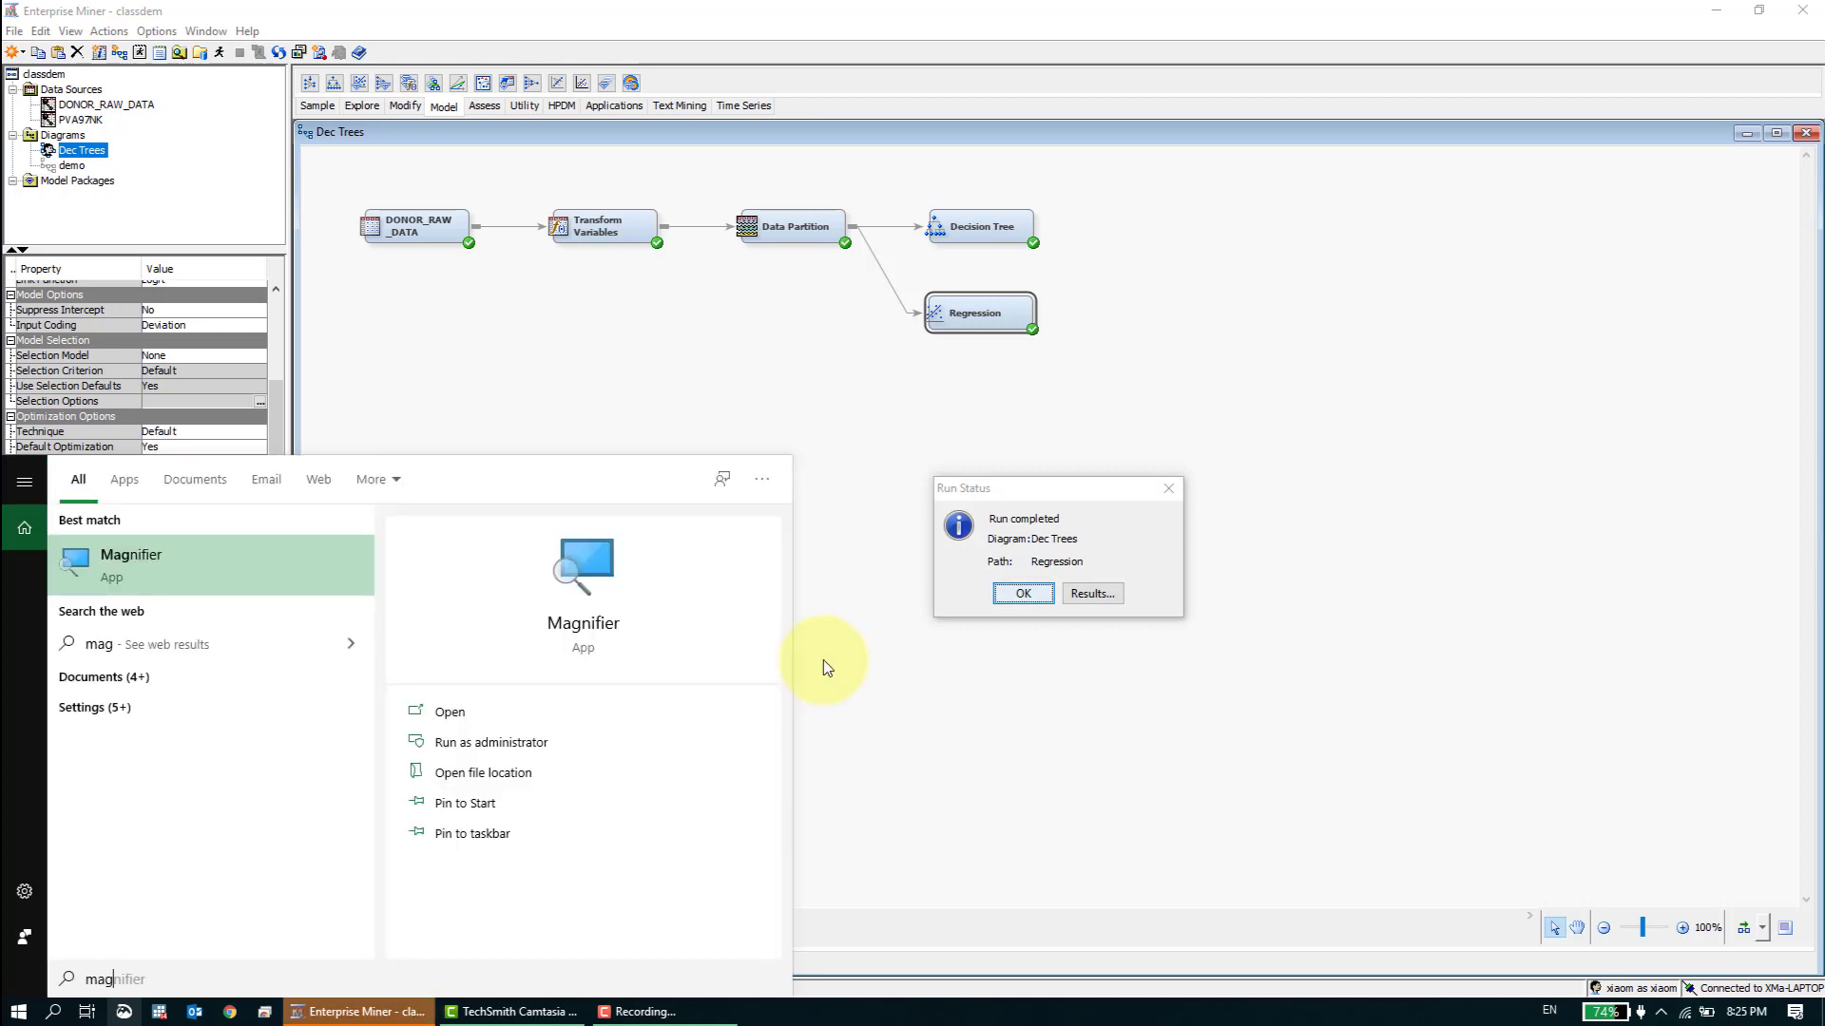
{"action": "key", "text": "Return"}
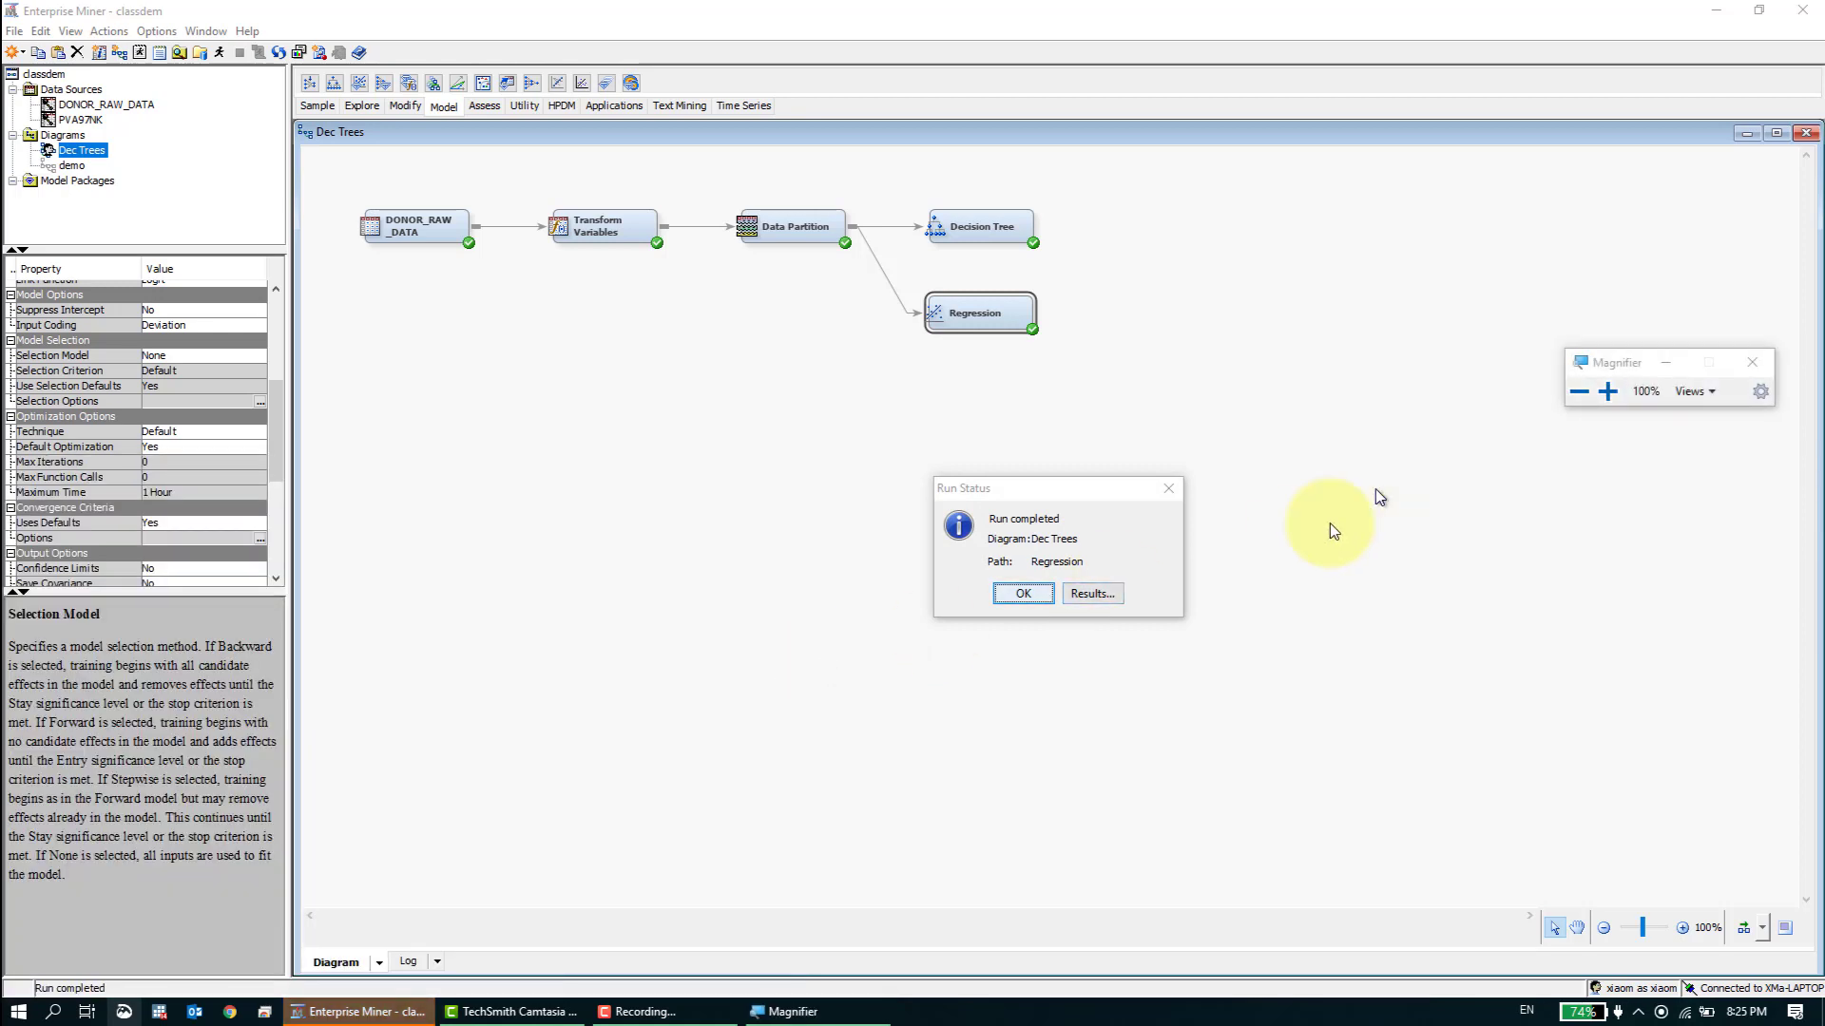
- Open the Regression results and extend the Output window upward over part of the Fit Statistics table
{"action": "left_click", "coordinate": [1091, 594]}
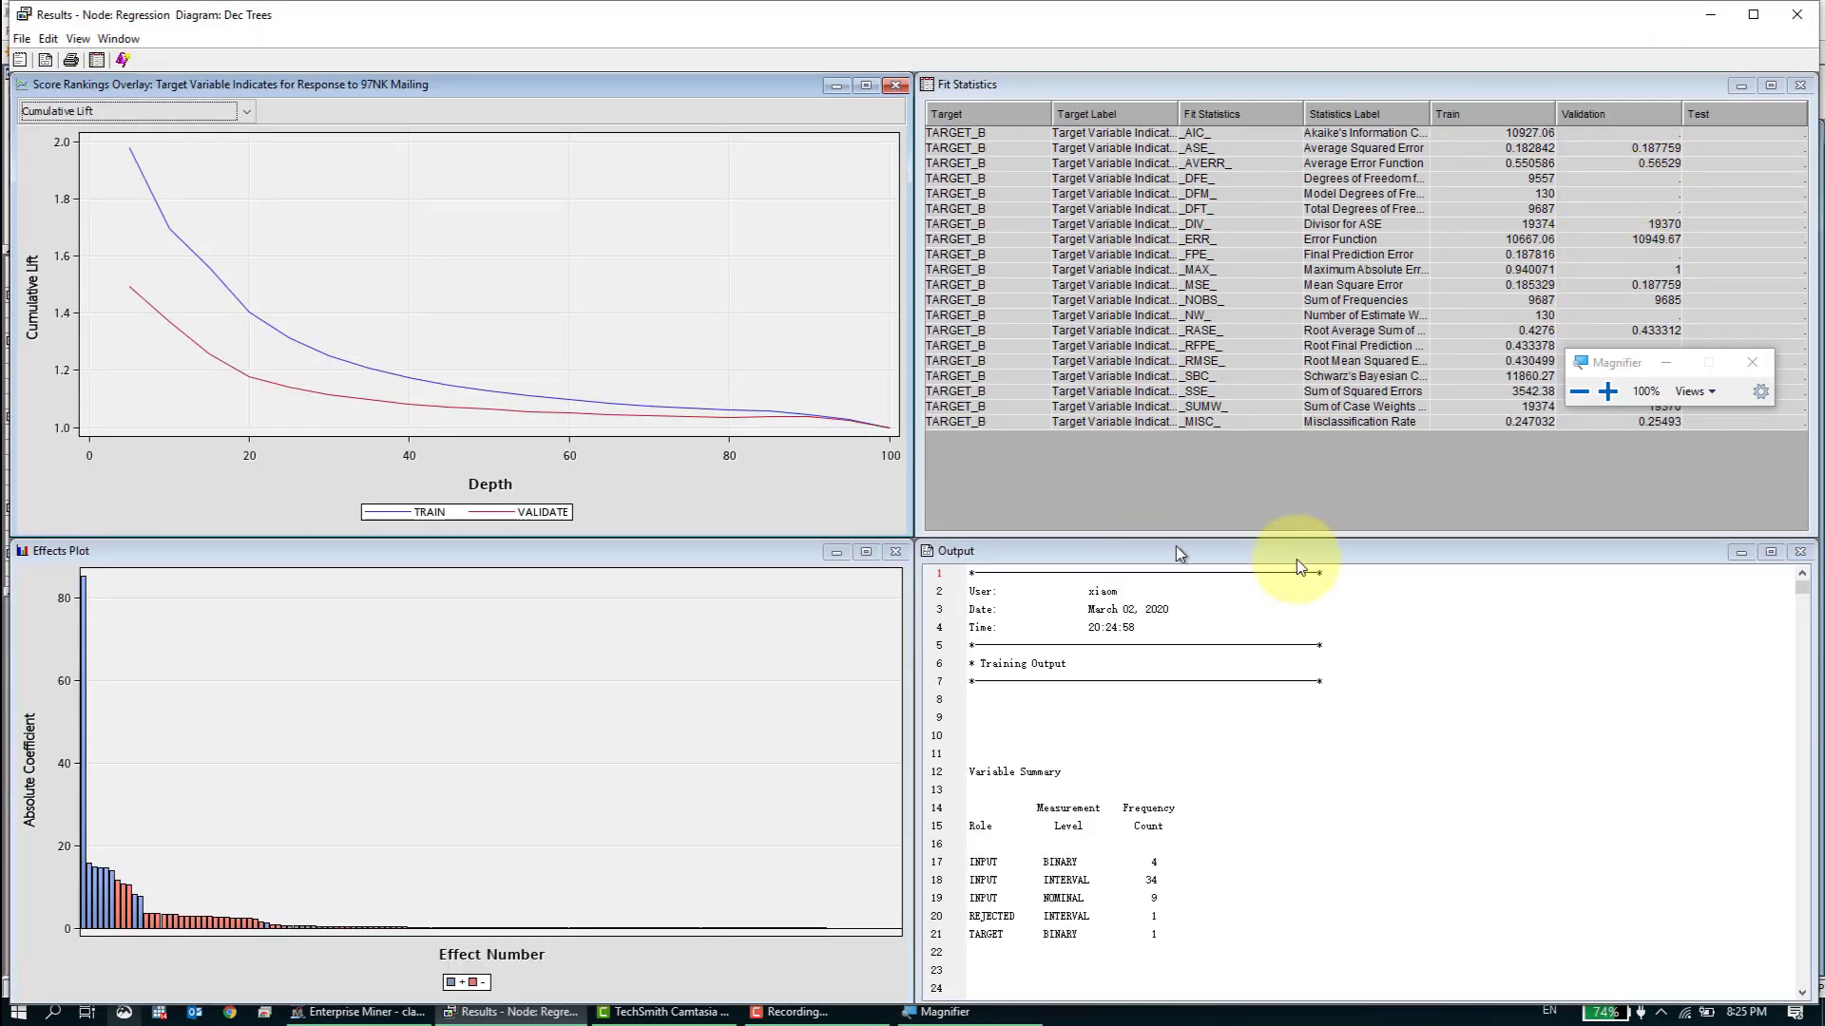
{"action": "left_click", "coordinate": [1774, 554]}
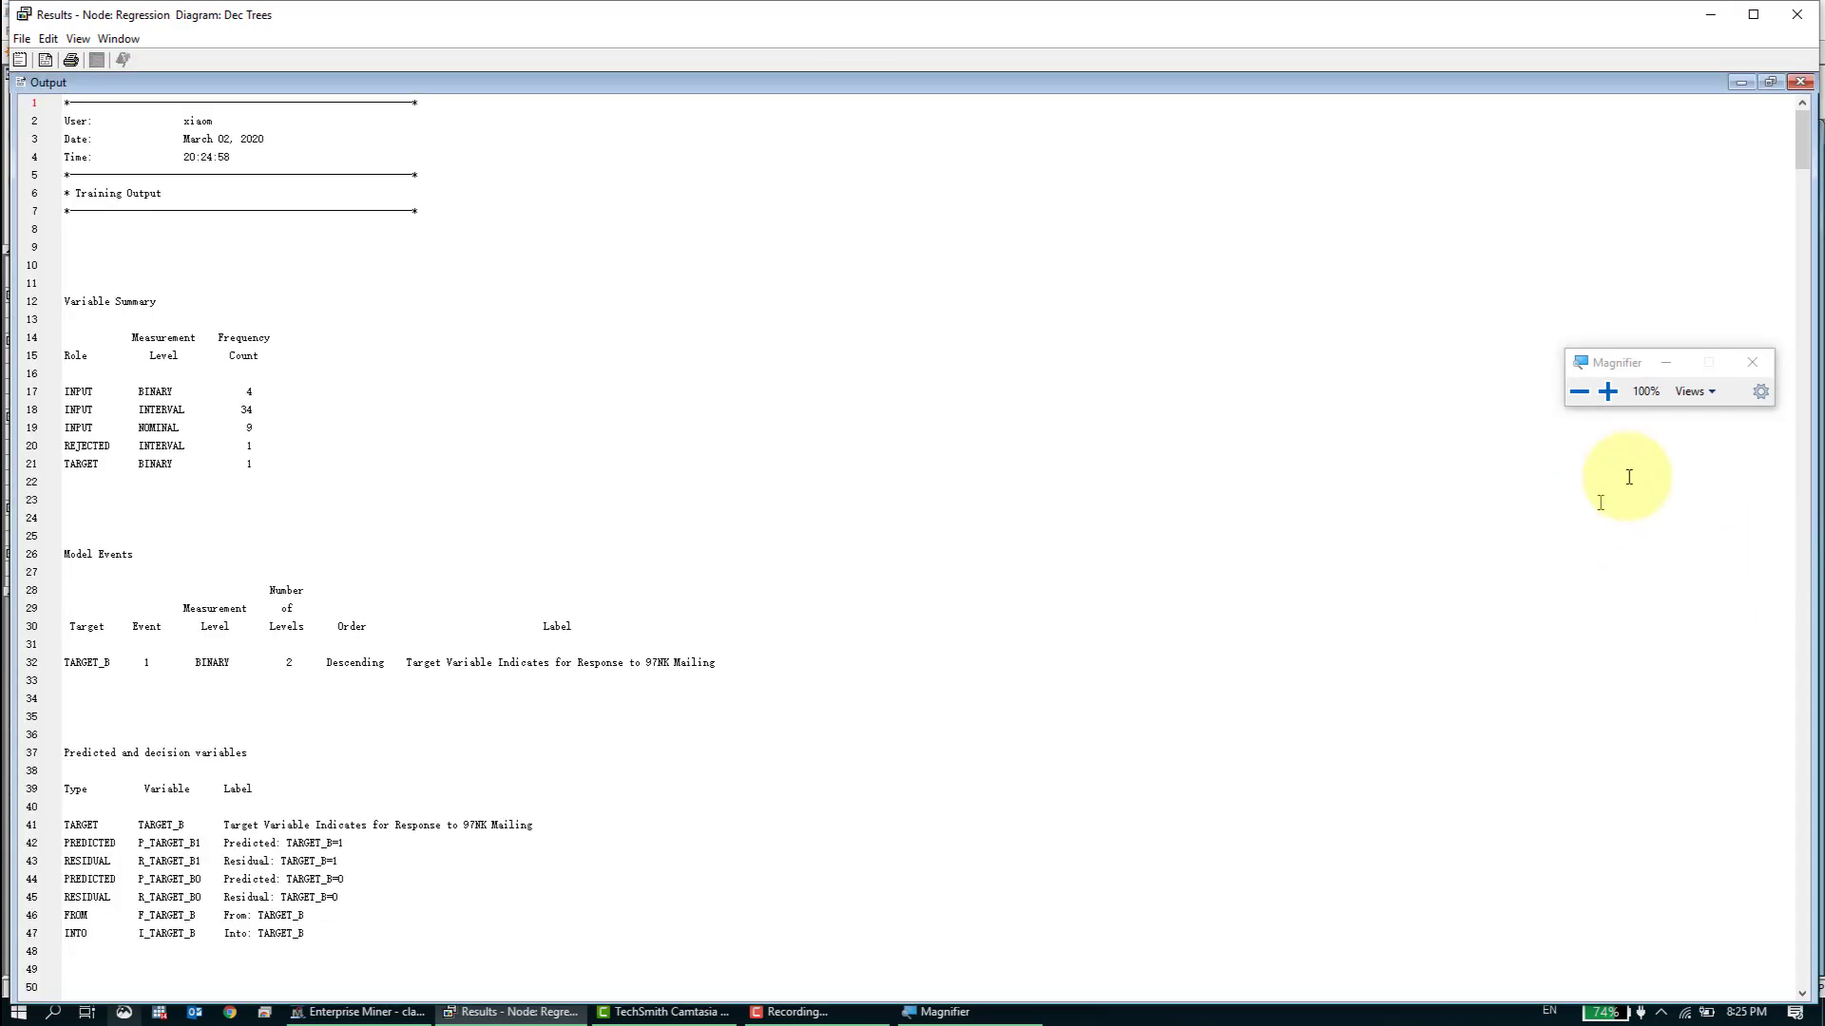
{"action": "left_click", "coordinate": [1768, 83]}
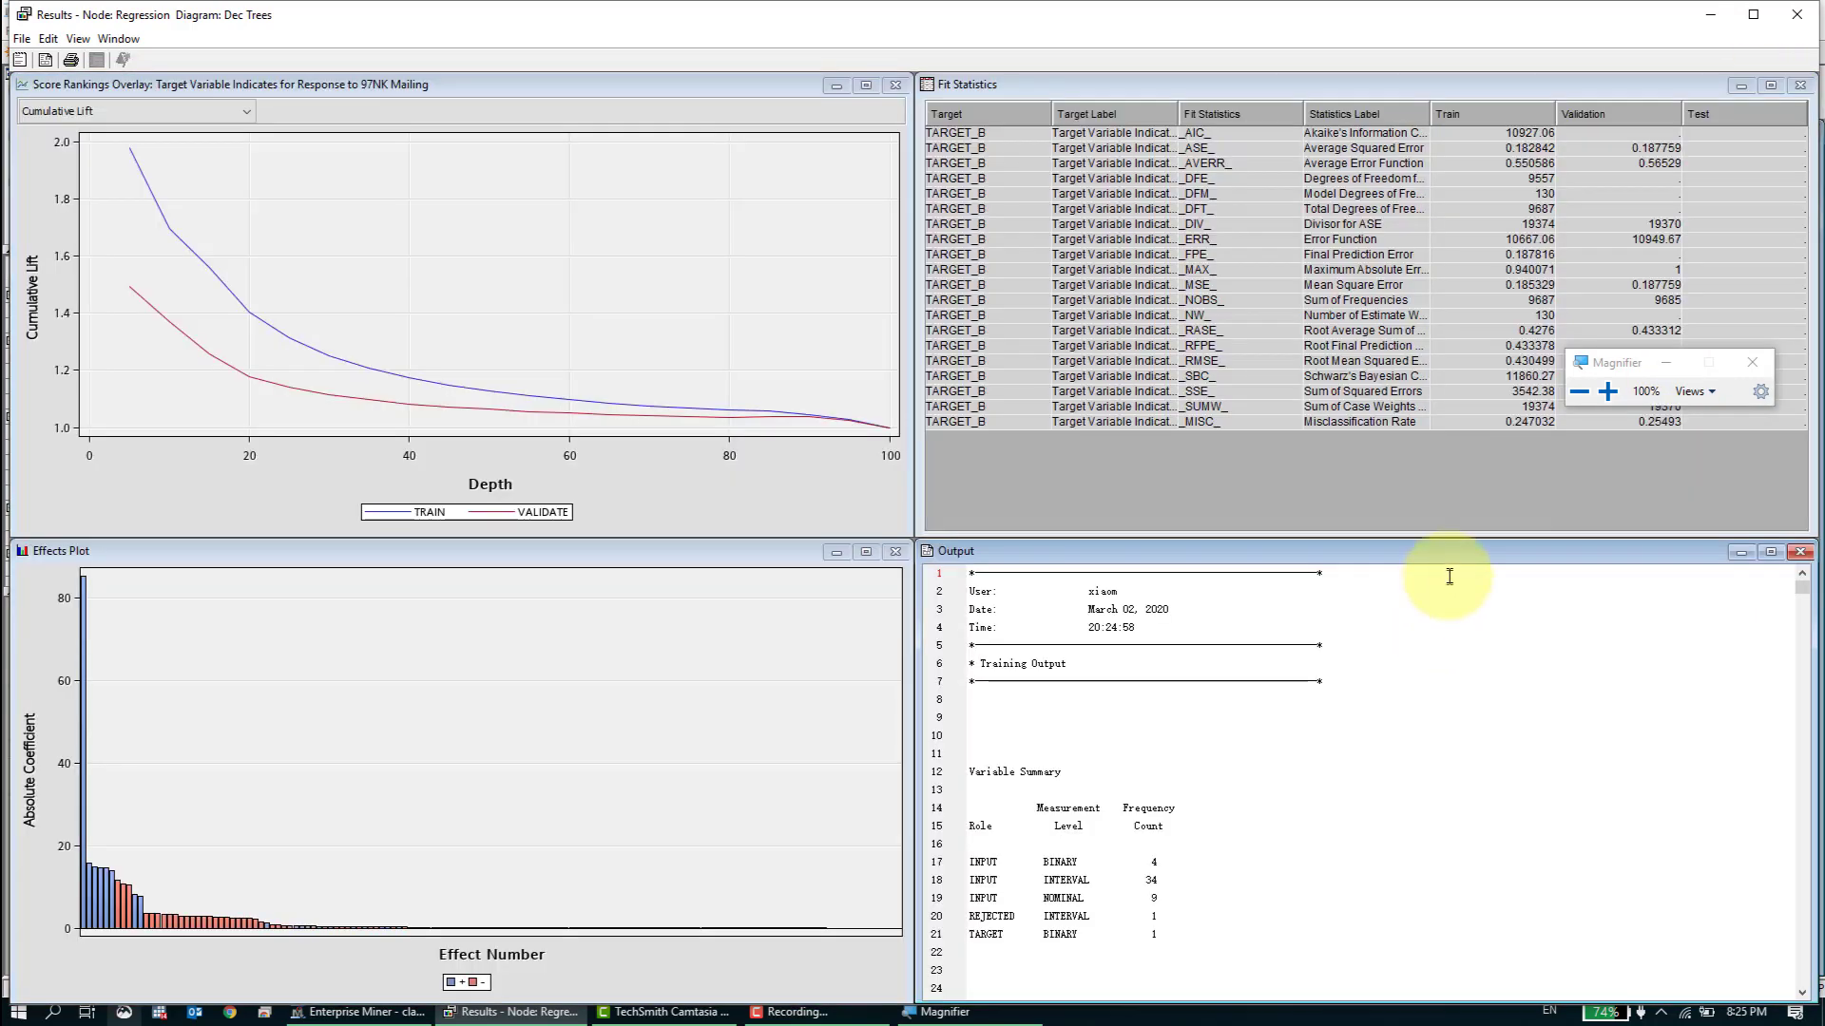
{"action": "left_click_drag", "start_coordinate": [1431, 540], "coordinate": [1435, 253]}
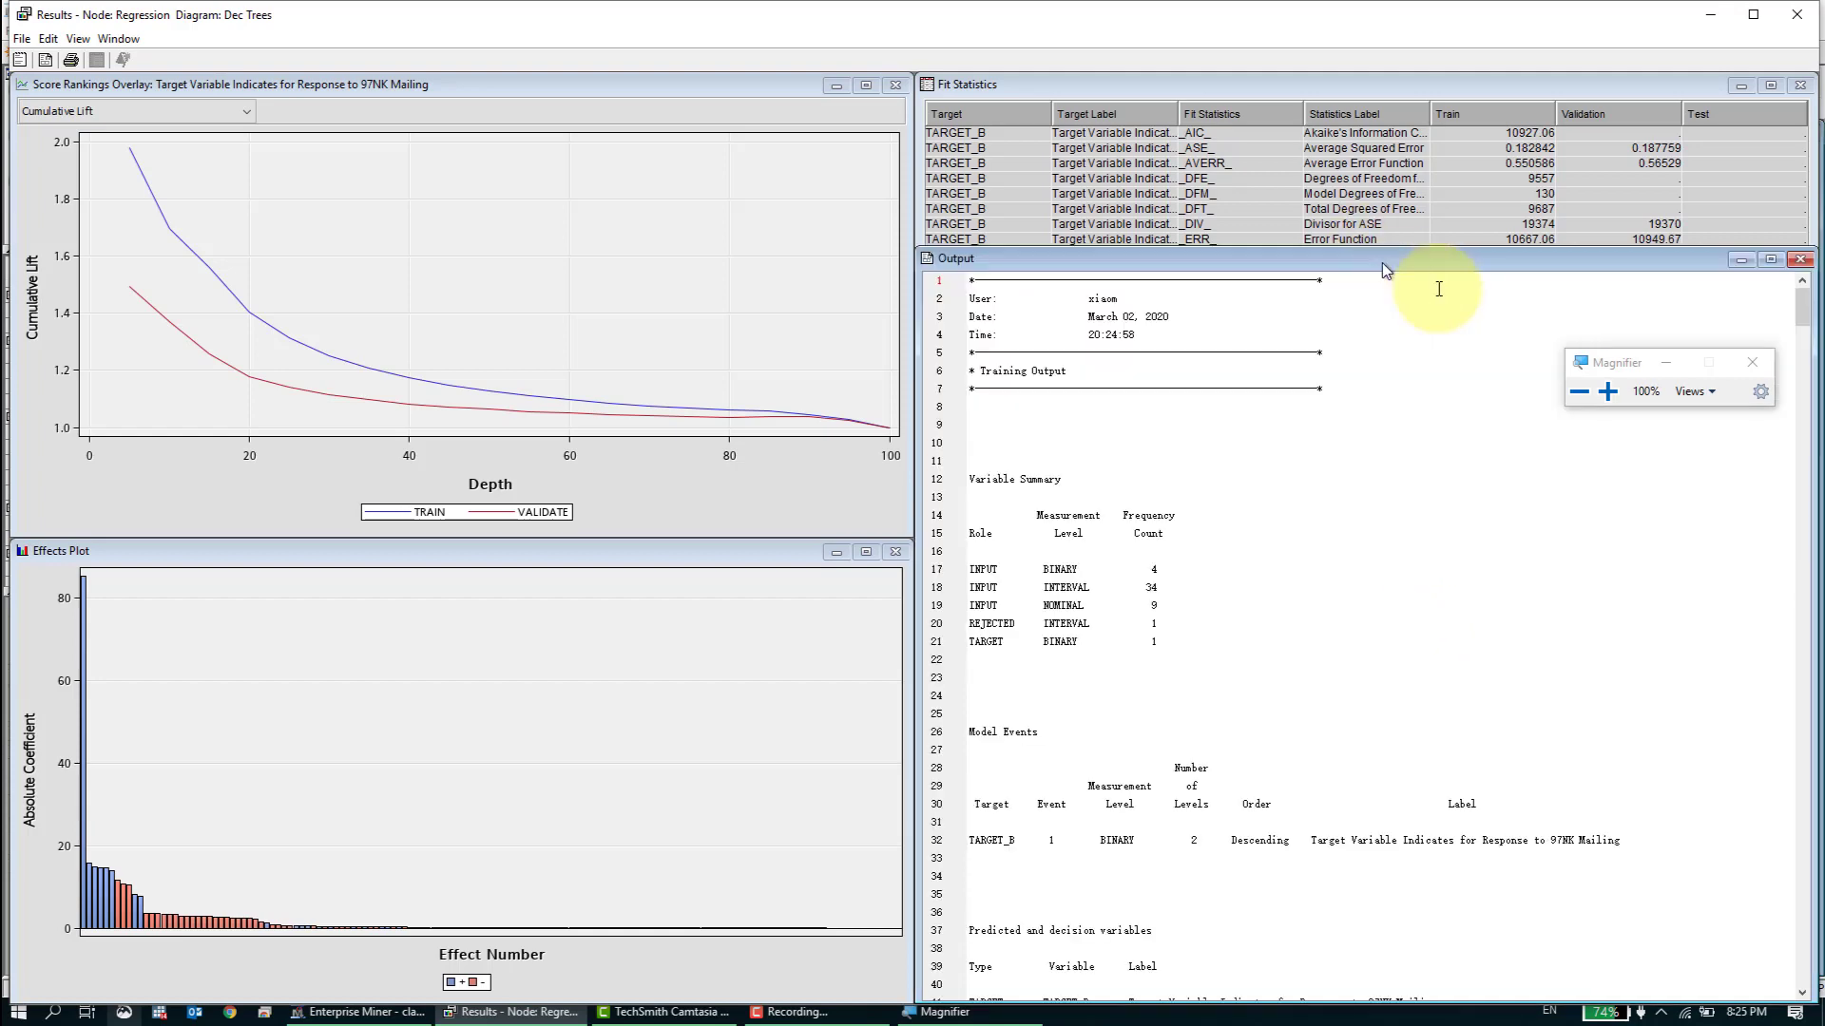
- Magnify the screen to 200% and read the Variable Summary and Model Events sections of the regression output
{"action": "left_click", "coordinate": [1607, 391]}
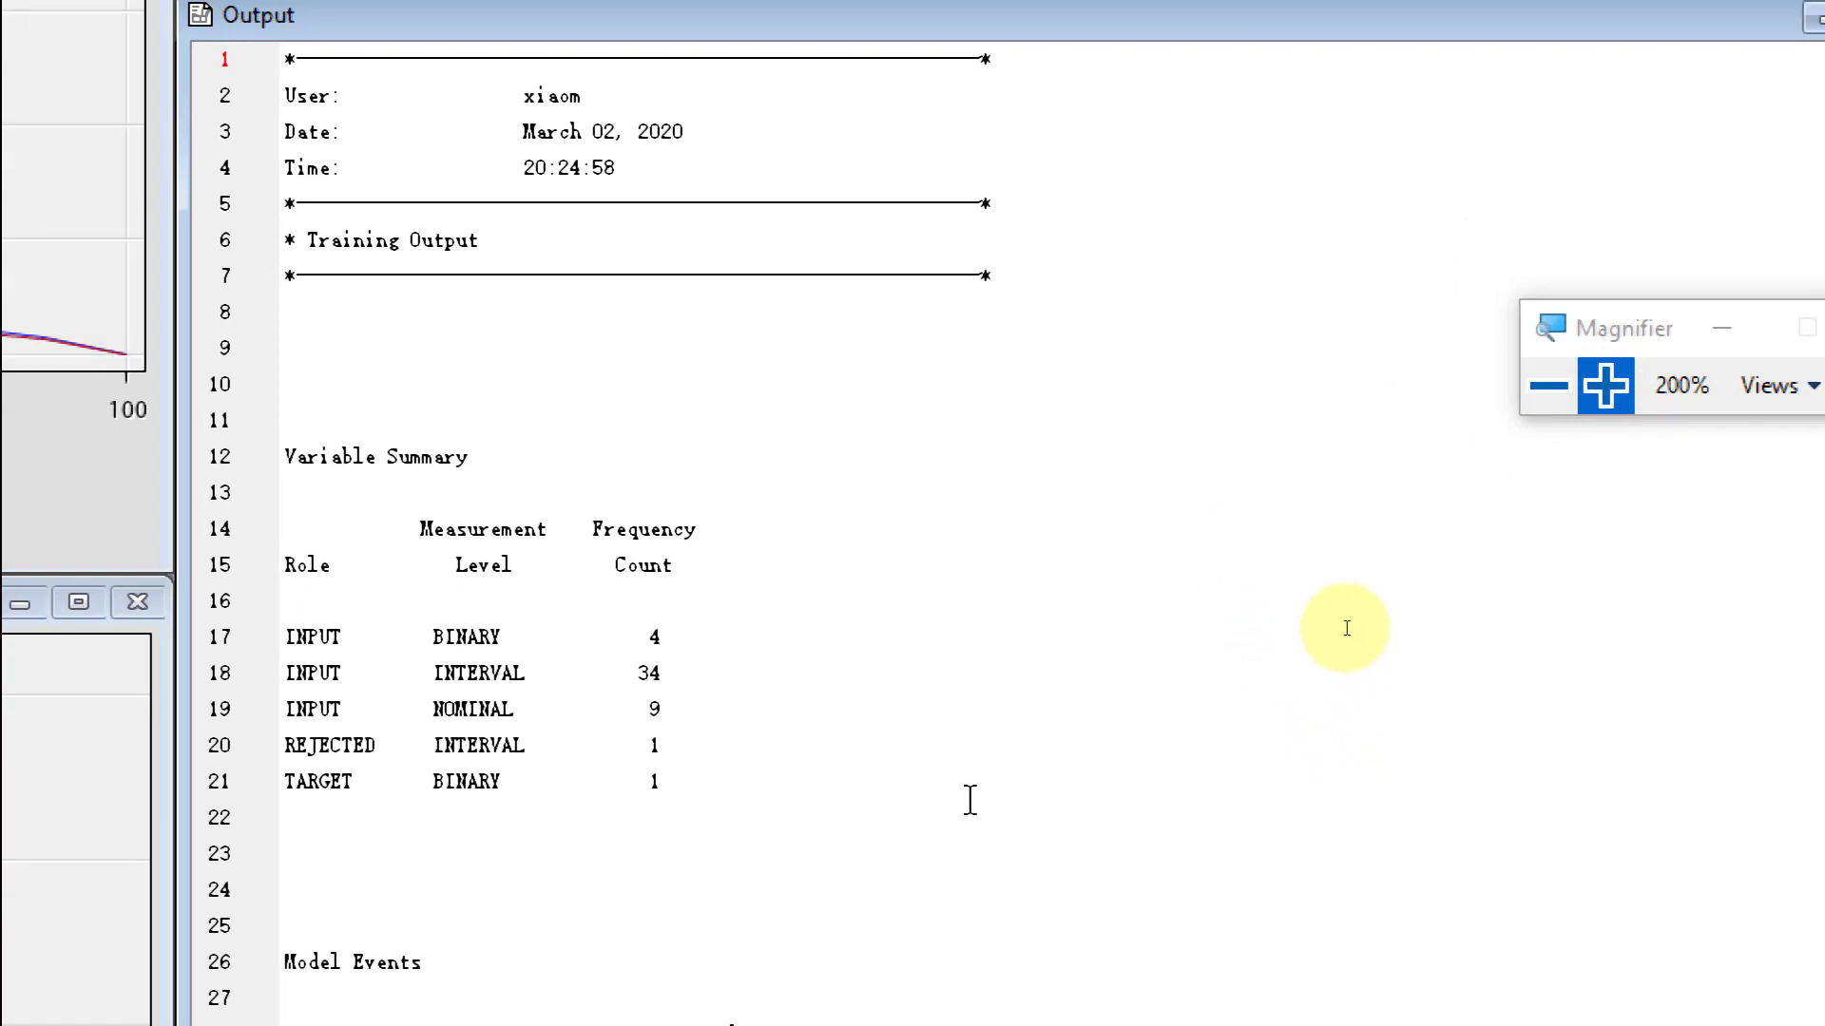
{"action": "scroll", "coordinate": [1112, 656], "scroll_direction": "down", "scroll_amount": 2}
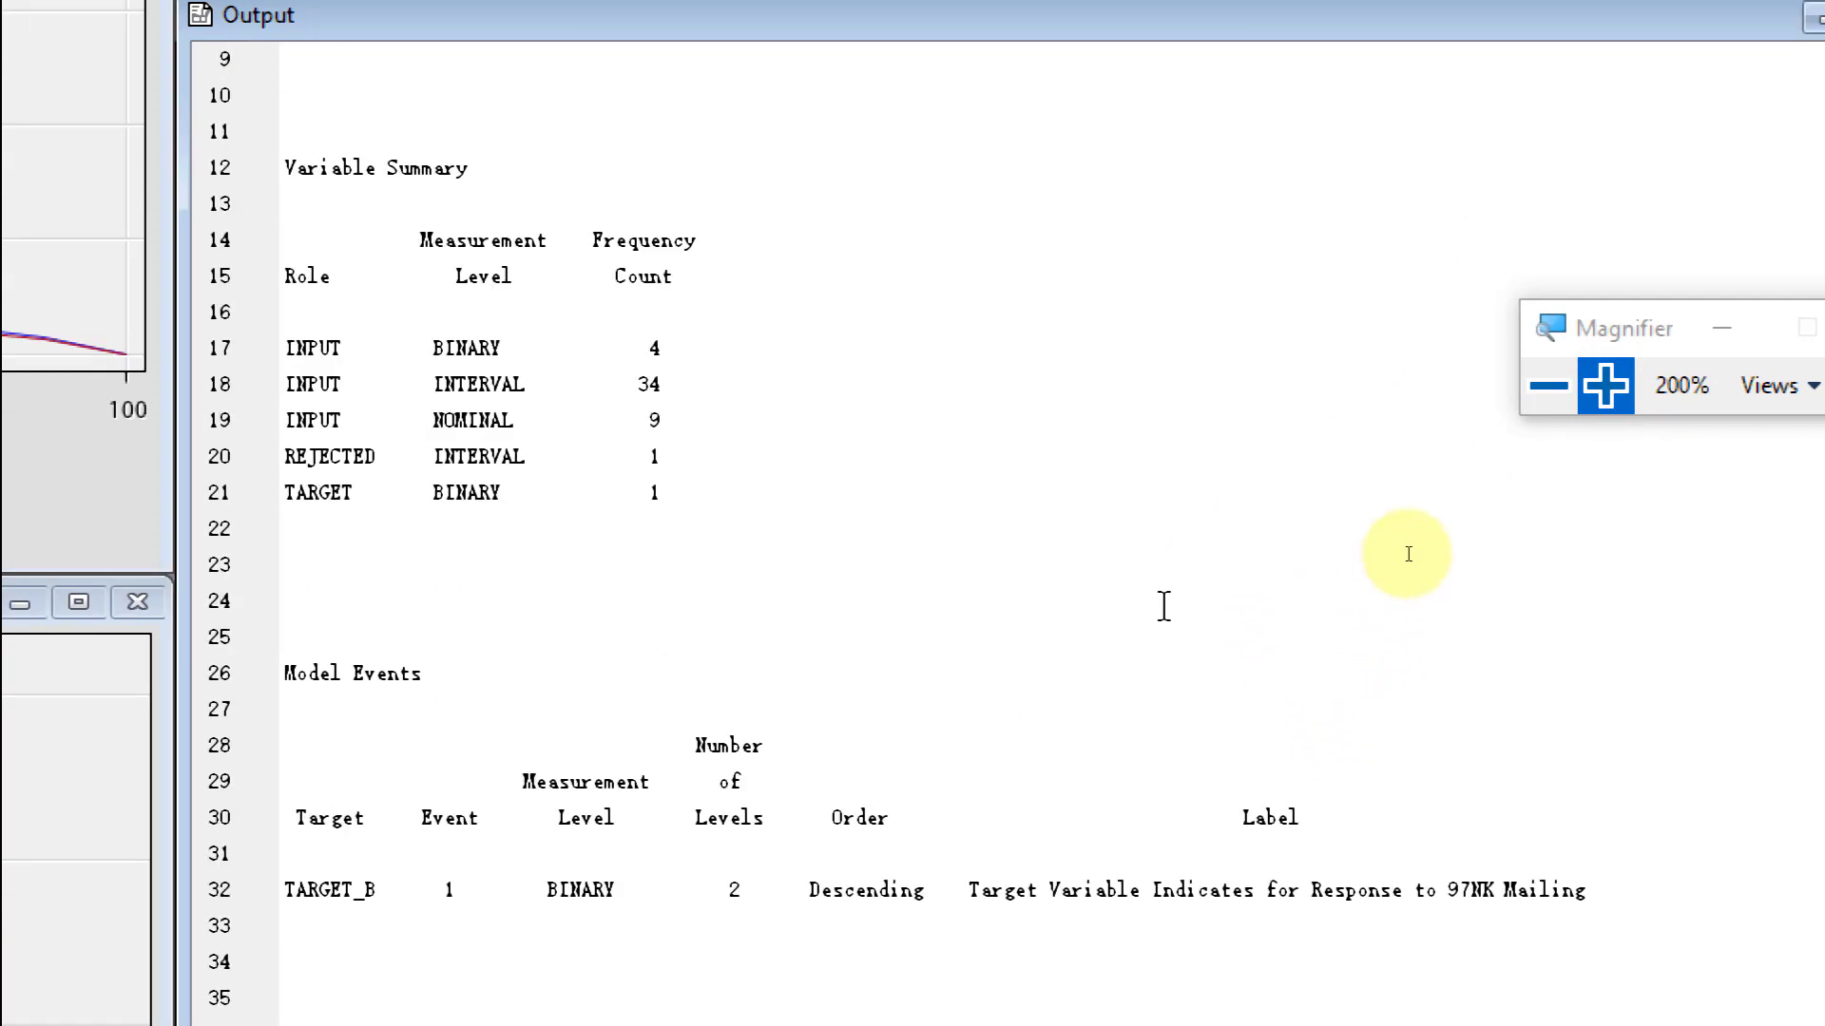
{"action": "scroll", "coordinate": [1286, 611], "scroll_direction": "up", "scroll_amount": 2}
{"action": "scroll", "coordinate": [1449, 561], "scroll_direction": "up", "scroll_amount": 1}
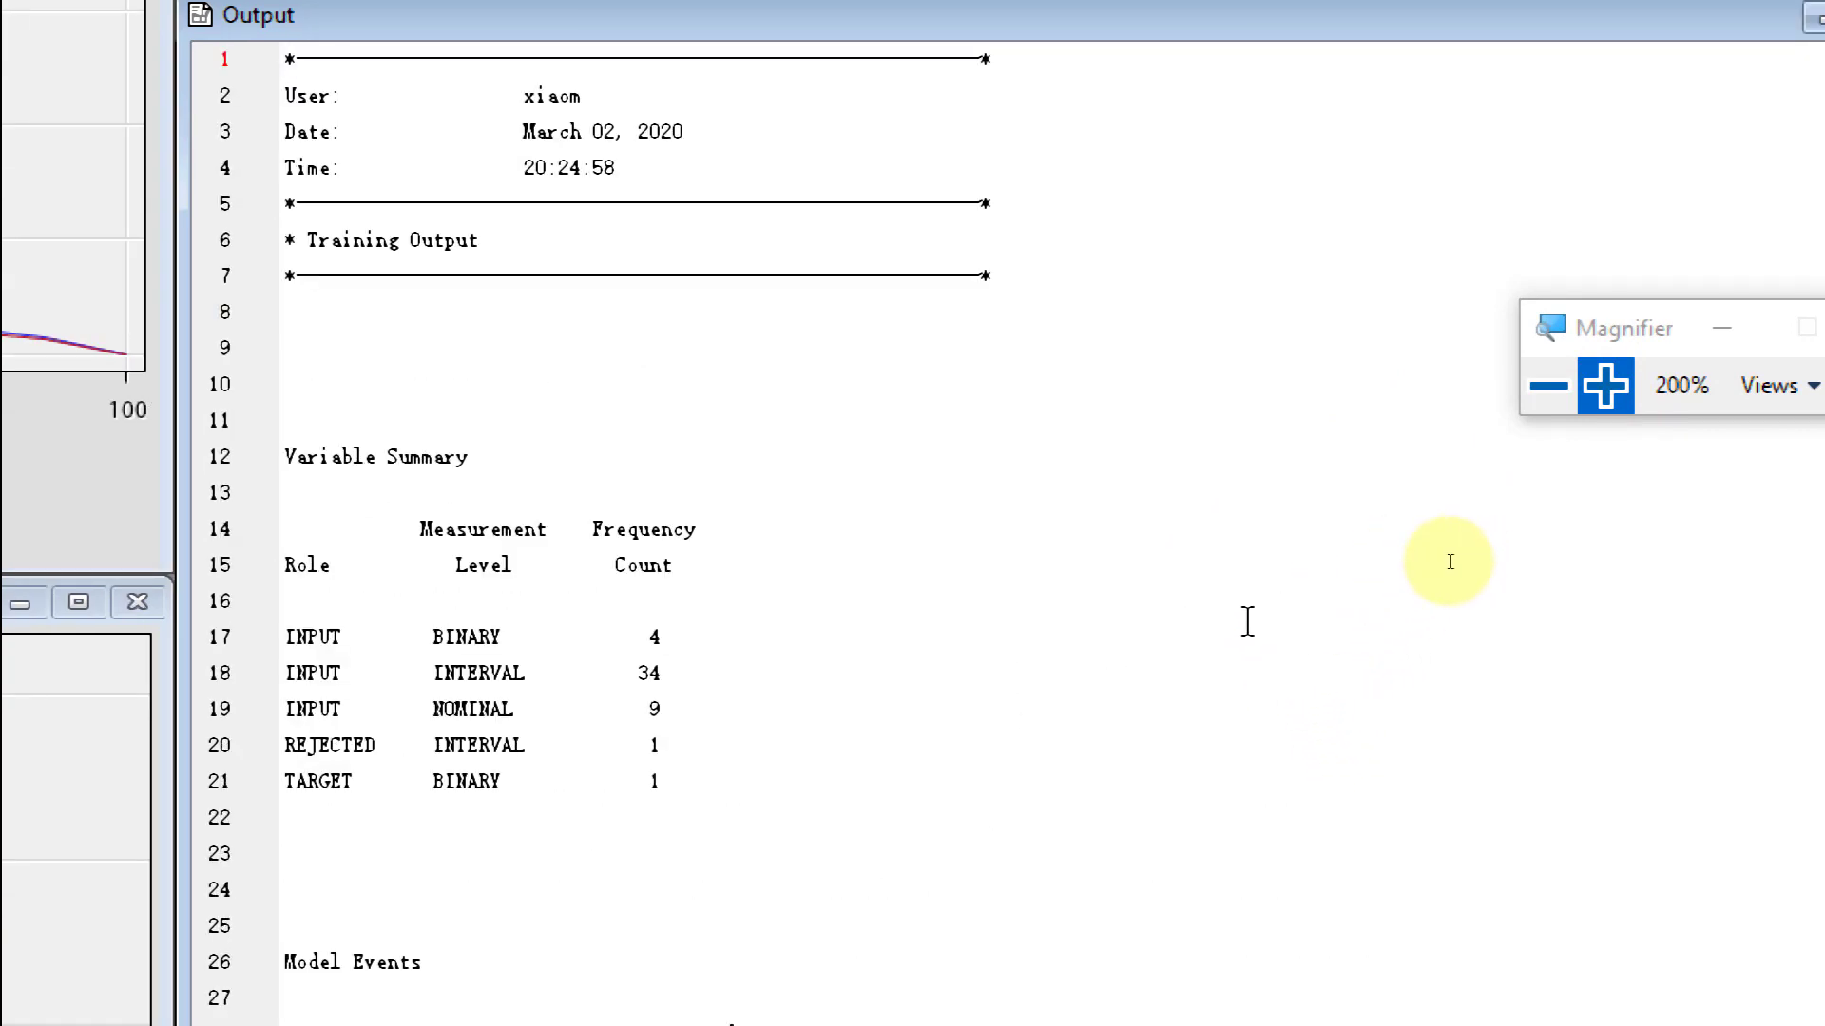
{"action": "scroll", "coordinate": [1445, 558], "scroll_direction": "down", "scroll_amount": 2}
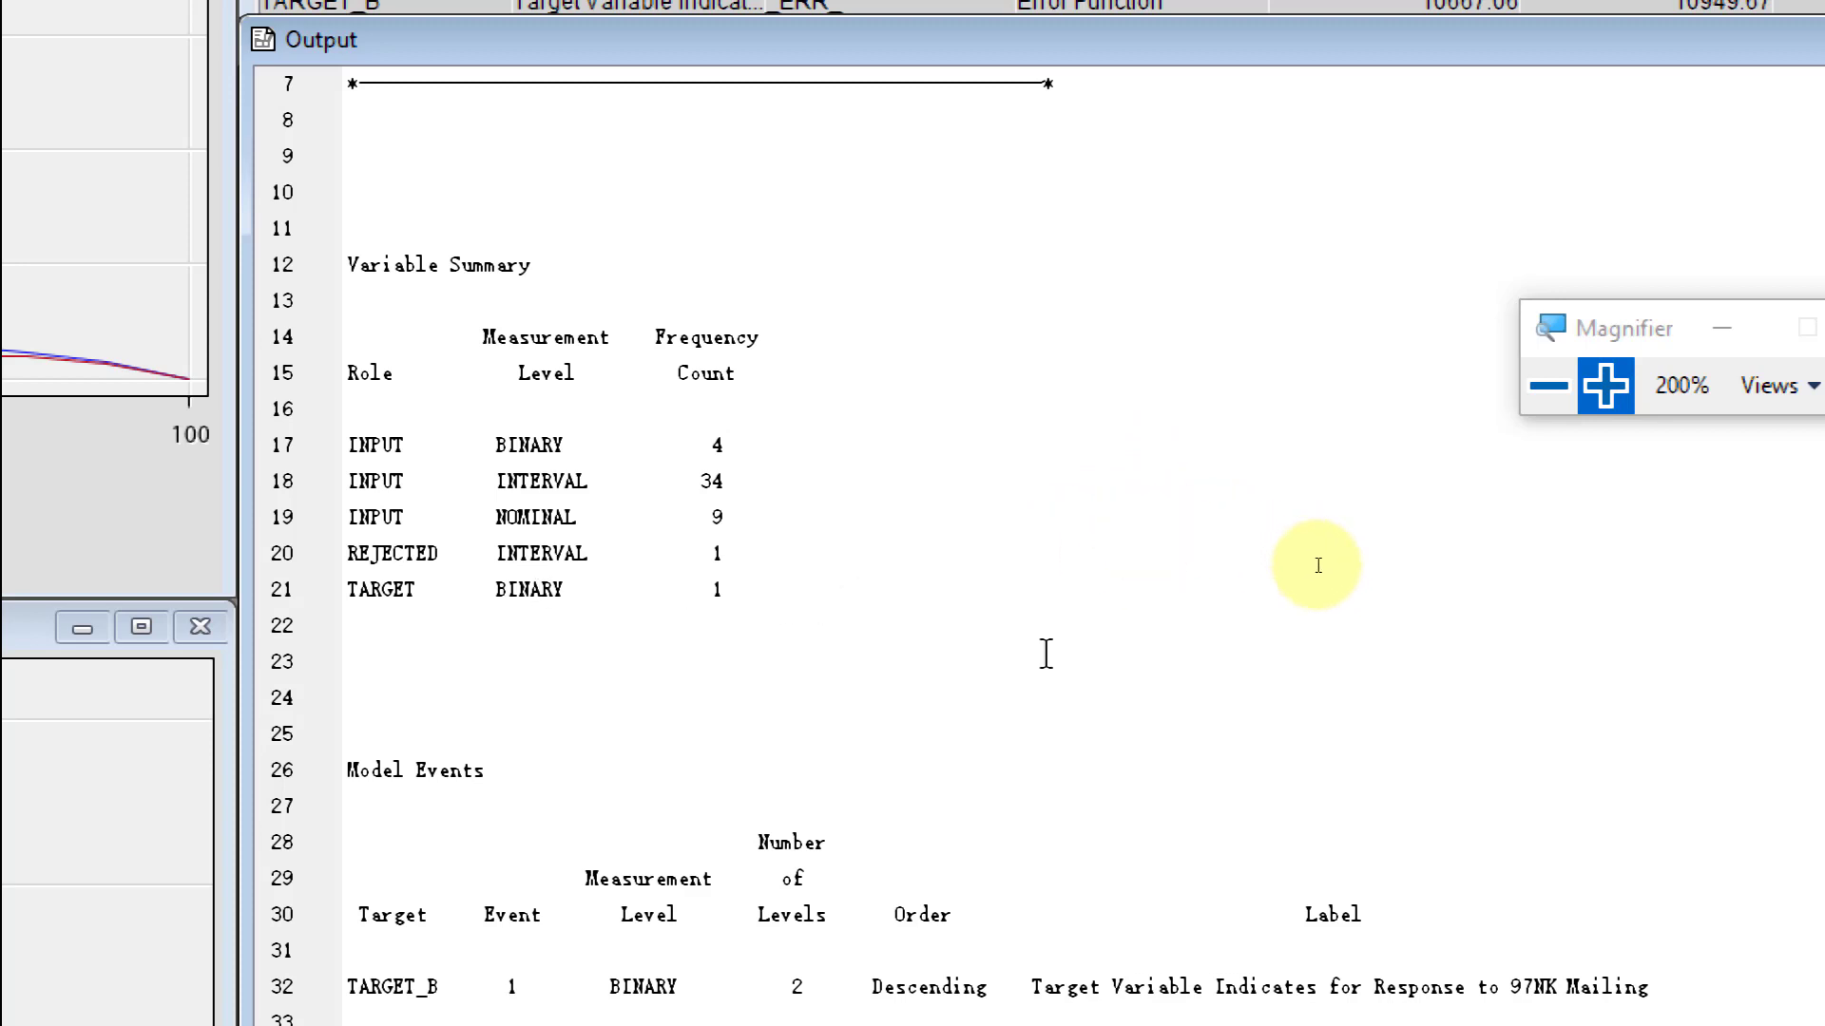
{"action": "scroll", "coordinate": [1482, 665], "scroll_direction": "down", "scroll_amount": 2}
{"action": "scroll", "coordinate": [1464, 646], "scroll_direction": "down", "scroll_amount": 3}
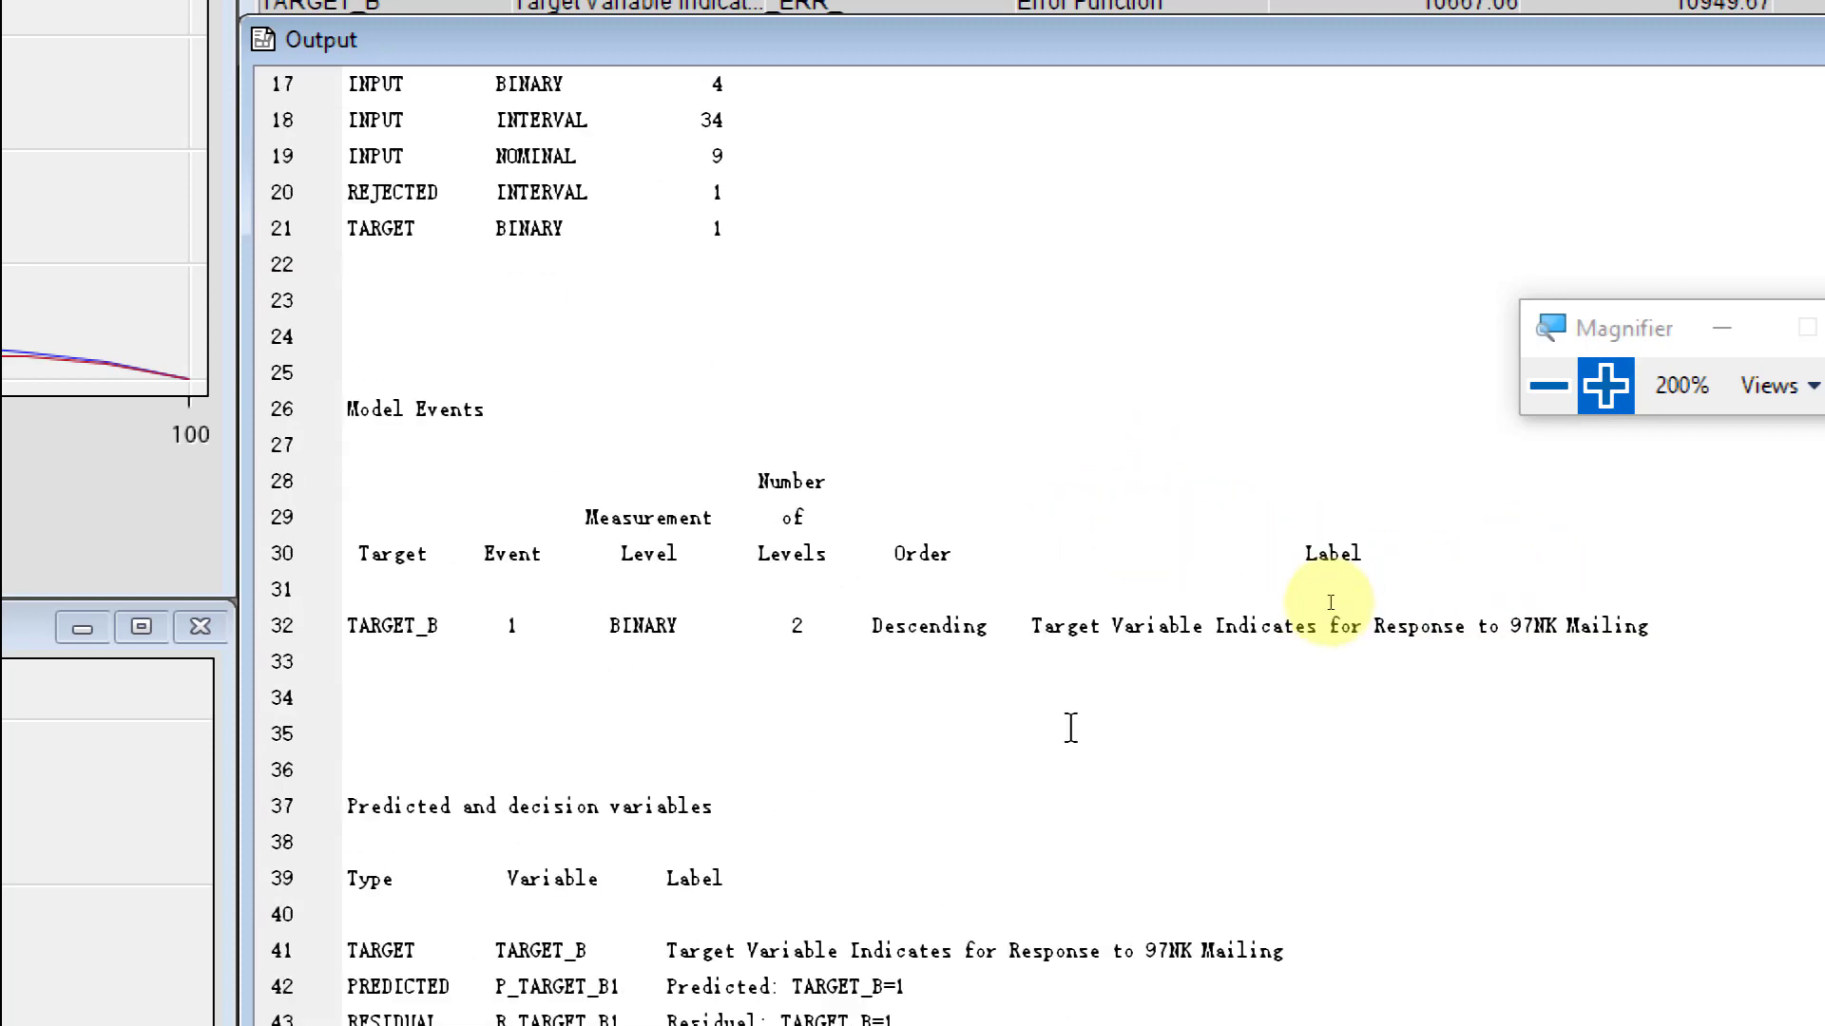
{"action": "scroll", "coordinate": [1068, 729], "scroll_direction": "up", "scroll_amount": 1}
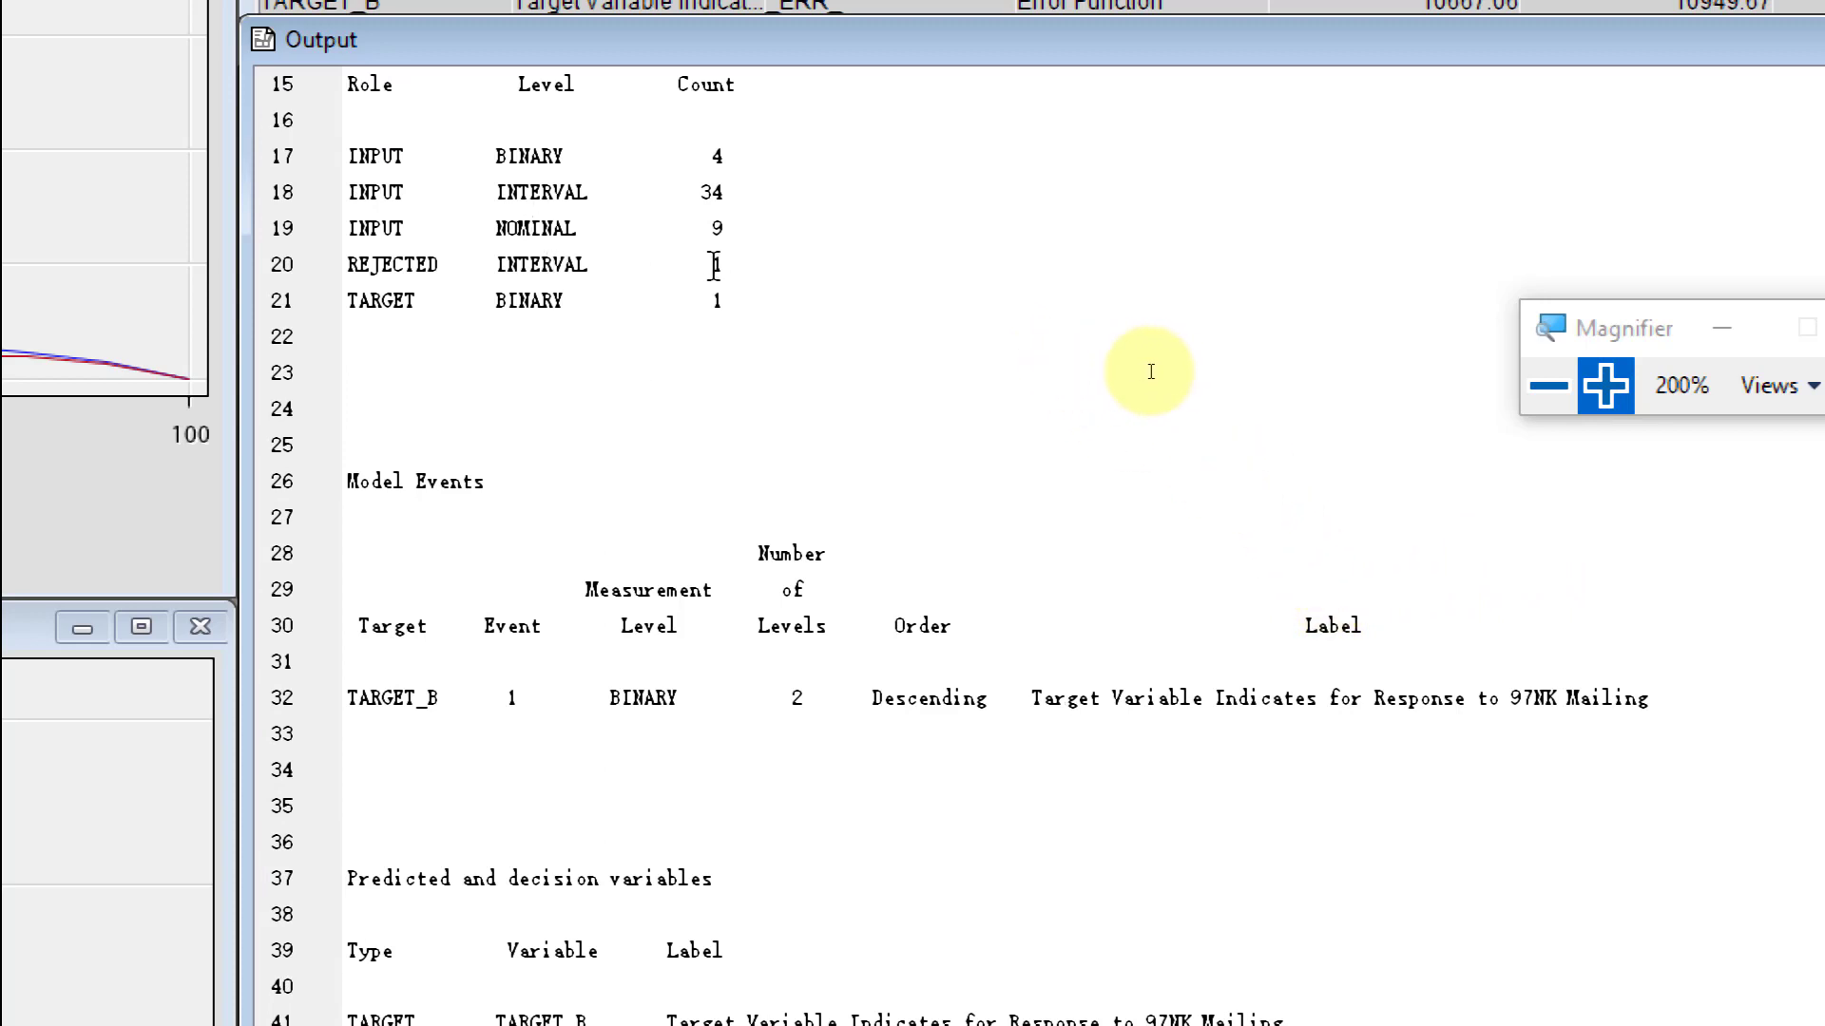
{"action": "double_click", "coordinate": [716, 265]}
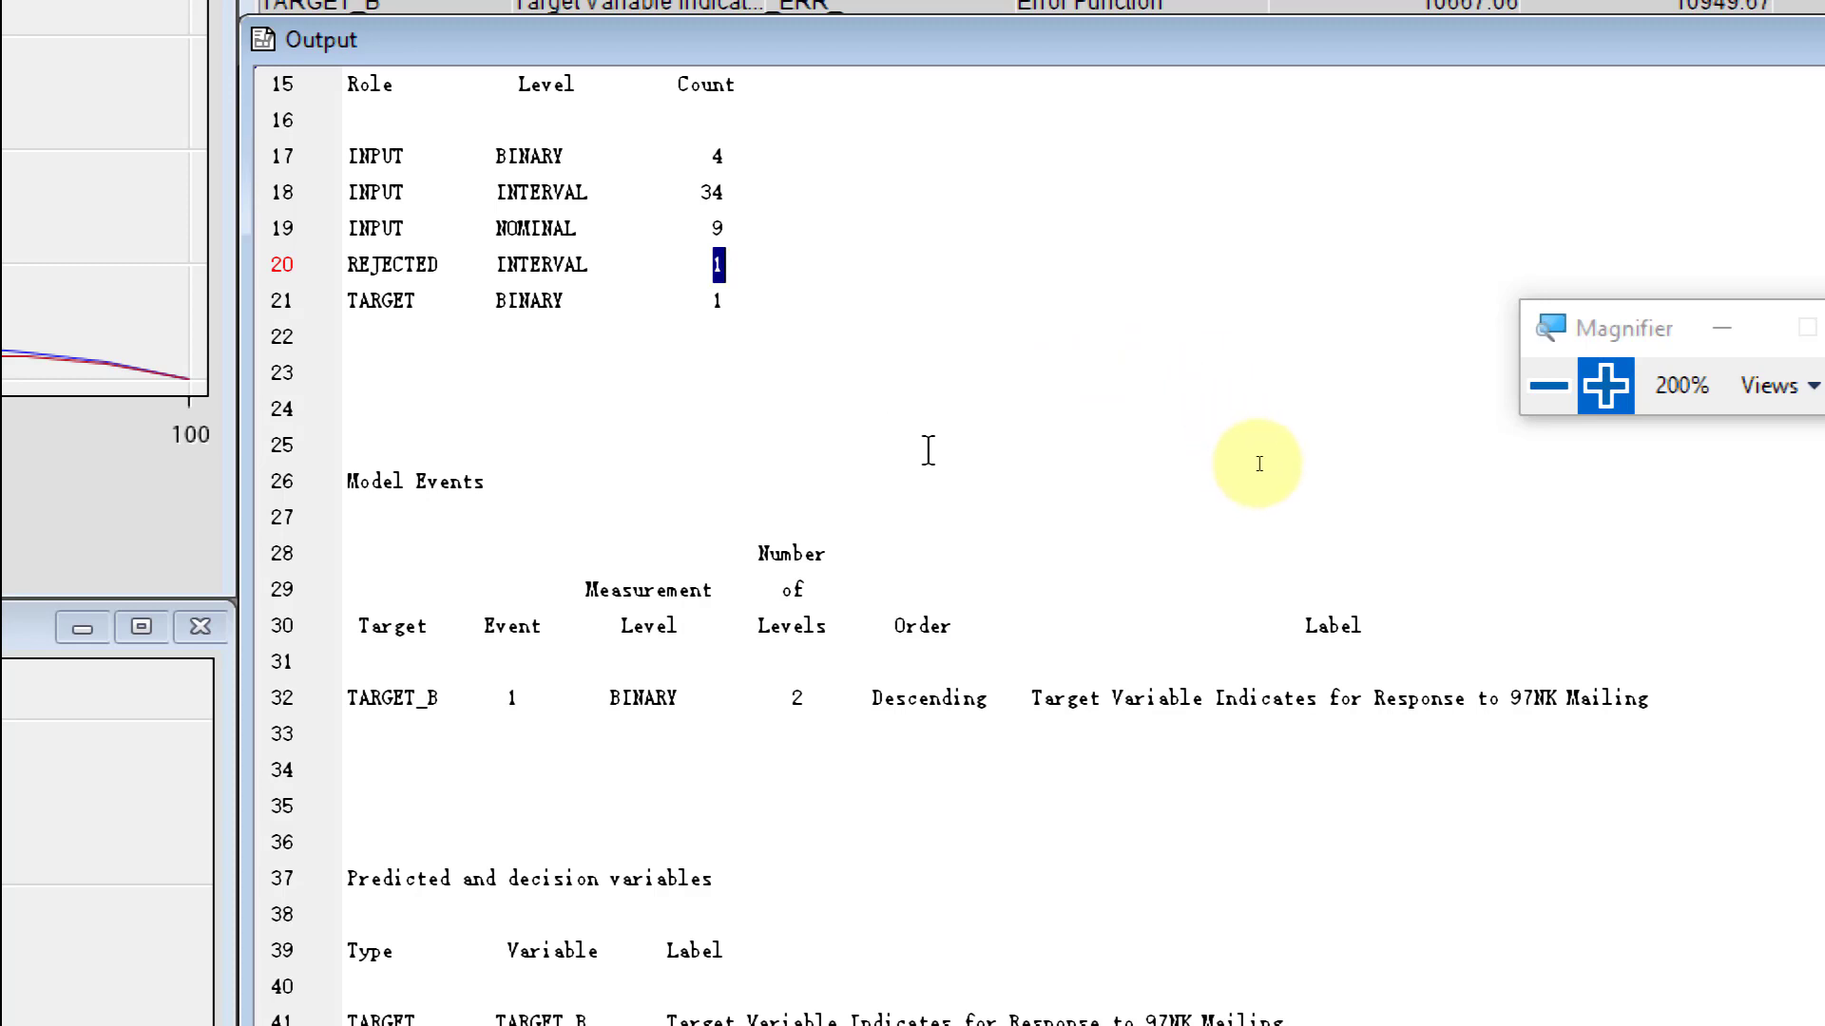
{"action": "scroll", "coordinate": [986, 463], "scroll_direction": "down", "scroll_amount": 1}
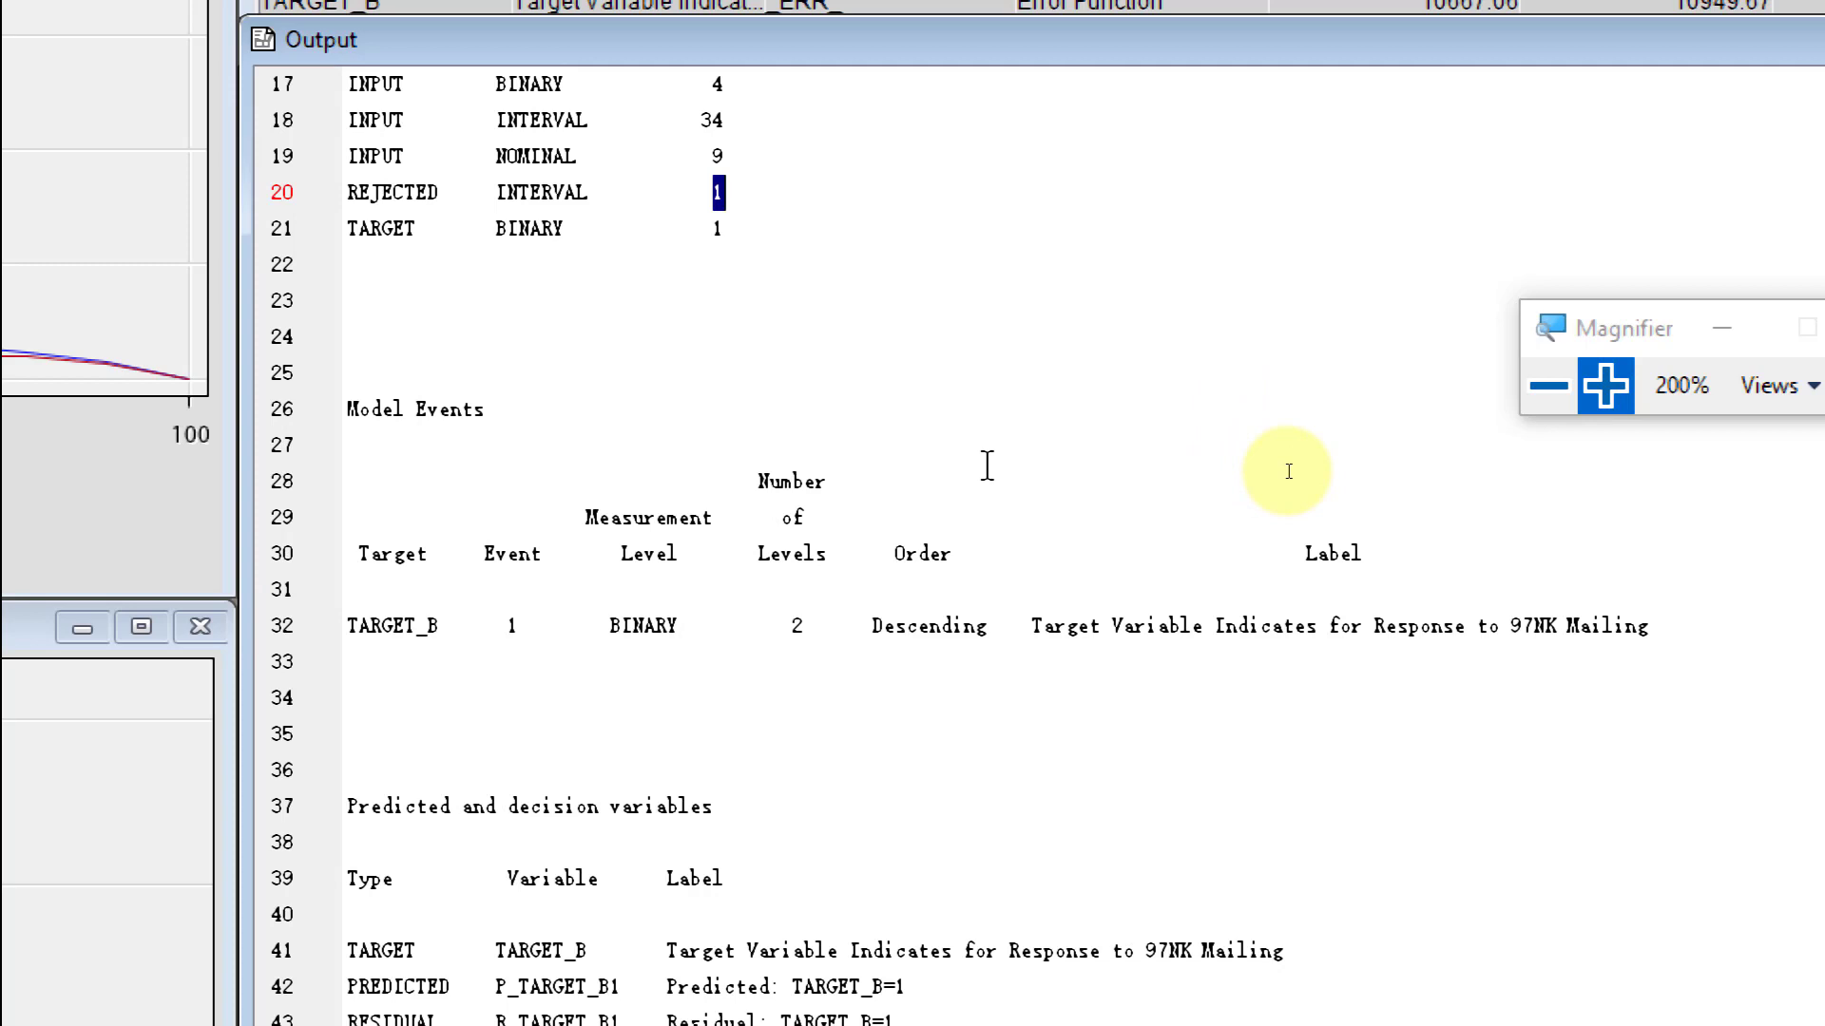
{"action": "scroll", "coordinate": [987, 466], "scroll_direction": "up", "scroll_amount": 2}
{"action": "scroll", "coordinate": [987, 466], "scroll_direction": "up", "scroll_amount": 1}
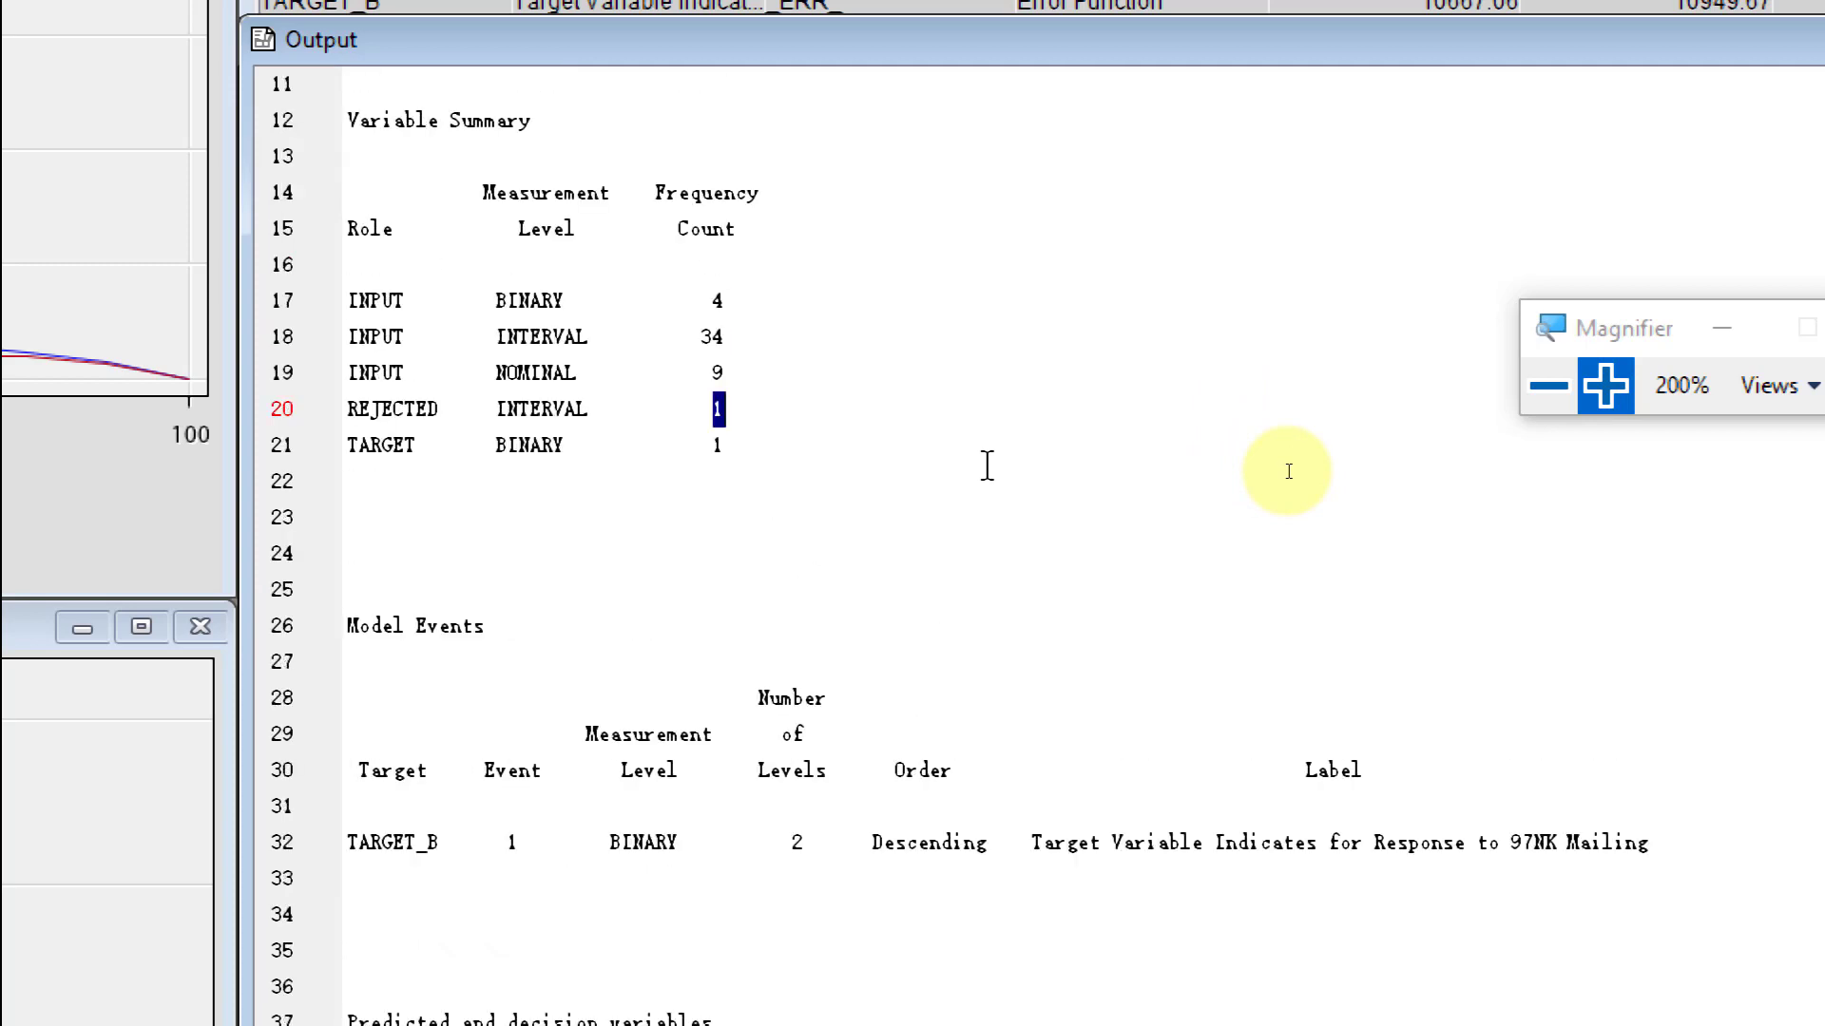
- Read the Model Events and the Predicted and decision variables sections of the regression output, rechecking the Variable Summary
{"action": "left_click", "coordinate": [987, 466]}
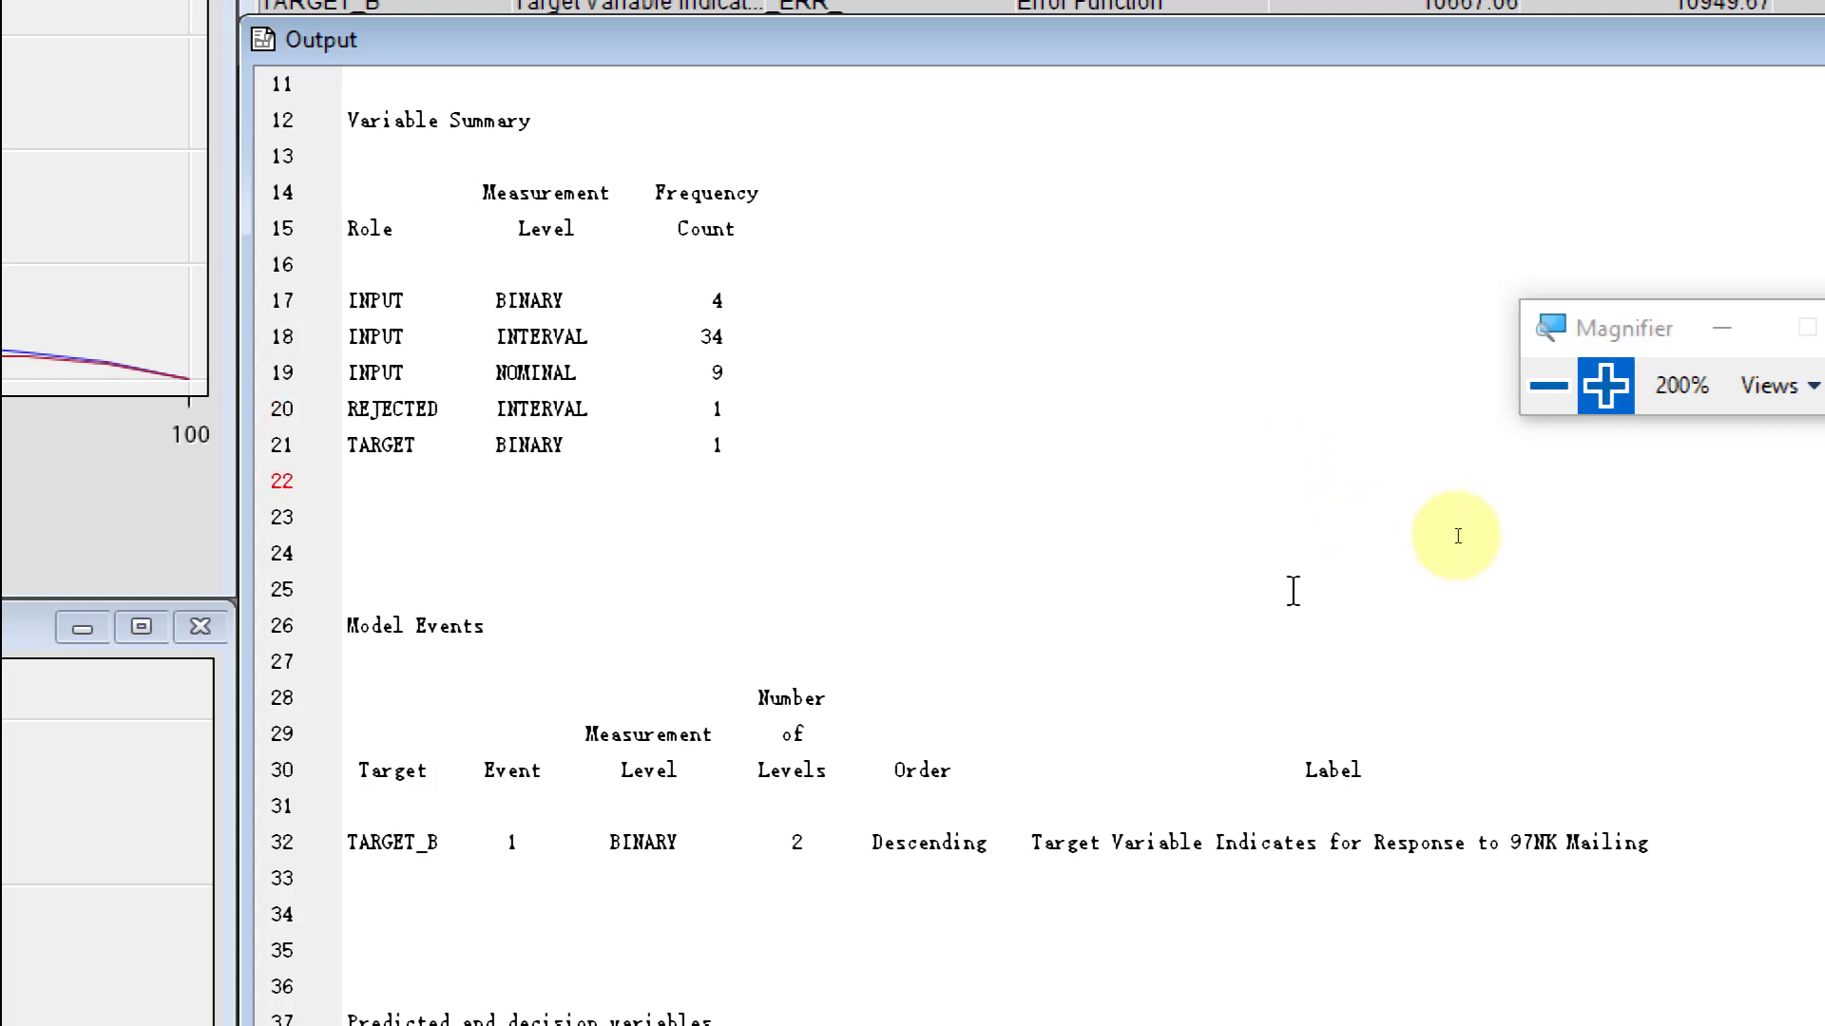
{"action": "scroll", "coordinate": [1289, 587], "scroll_direction": "down", "scroll_amount": 5}
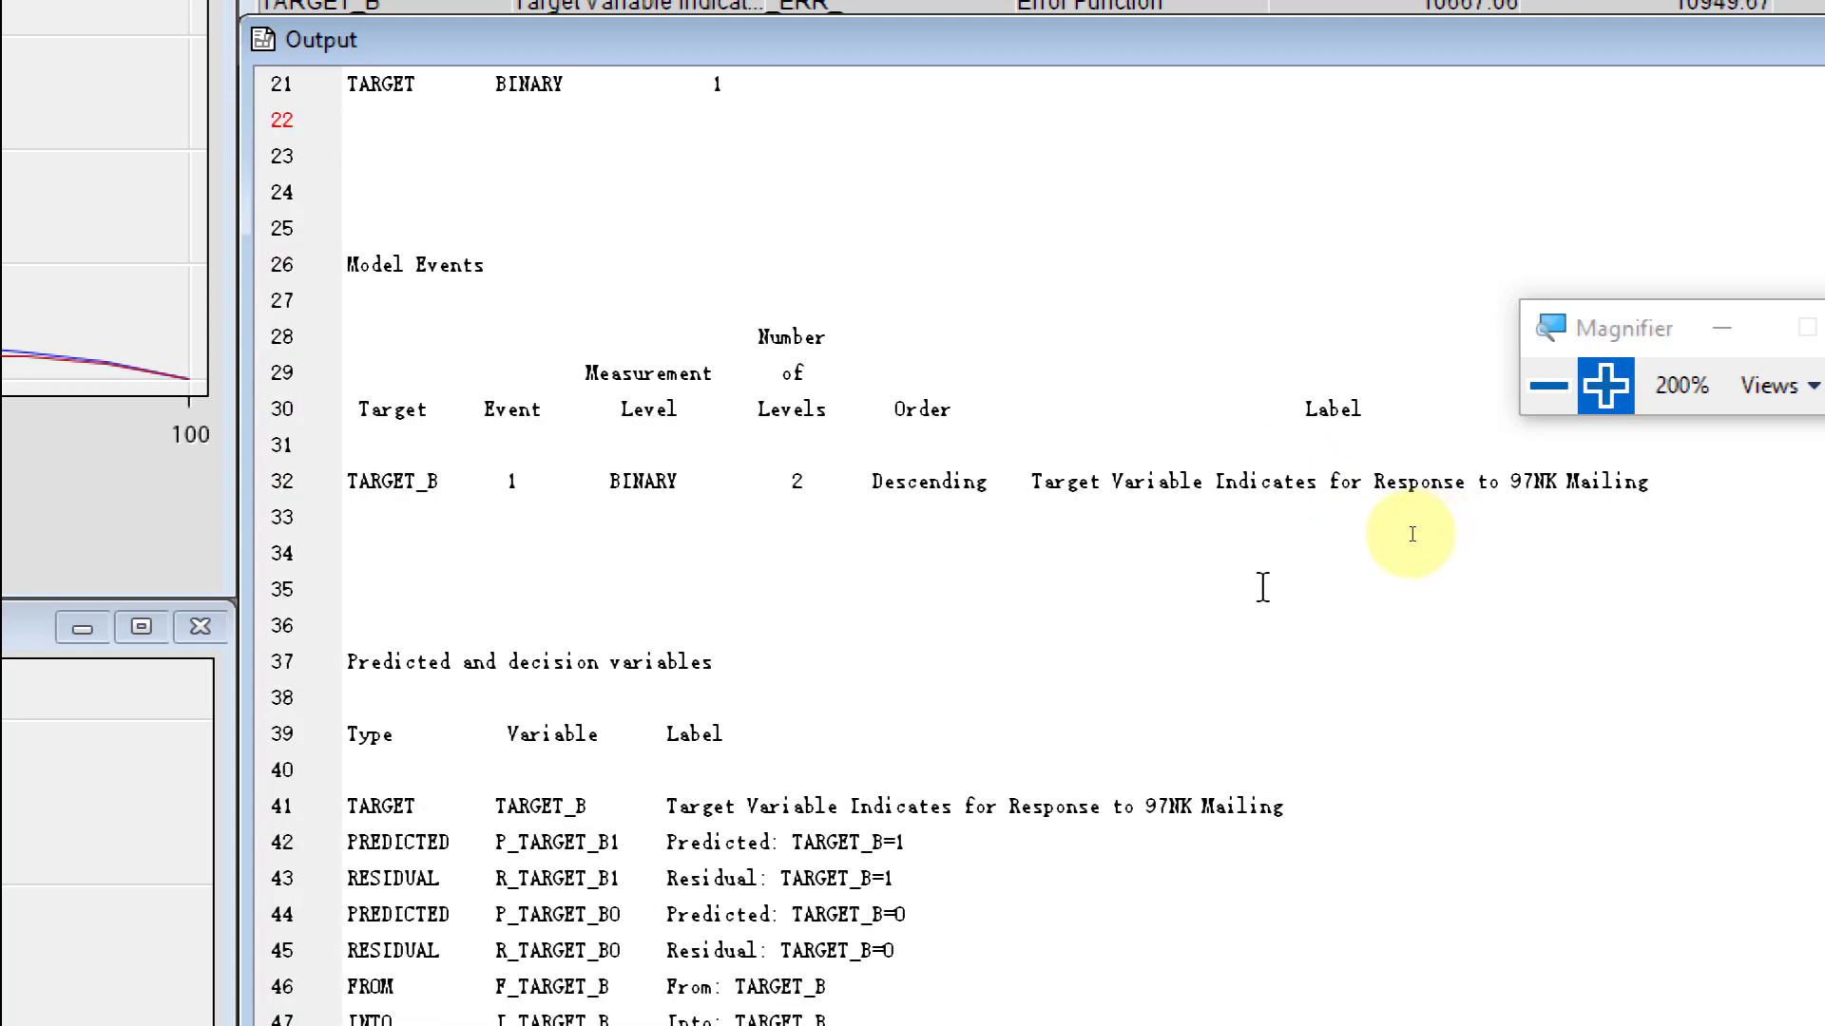
{"action": "scroll", "coordinate": [1183, 577], "scroll_direction": "down", "scroll_amount": 2}
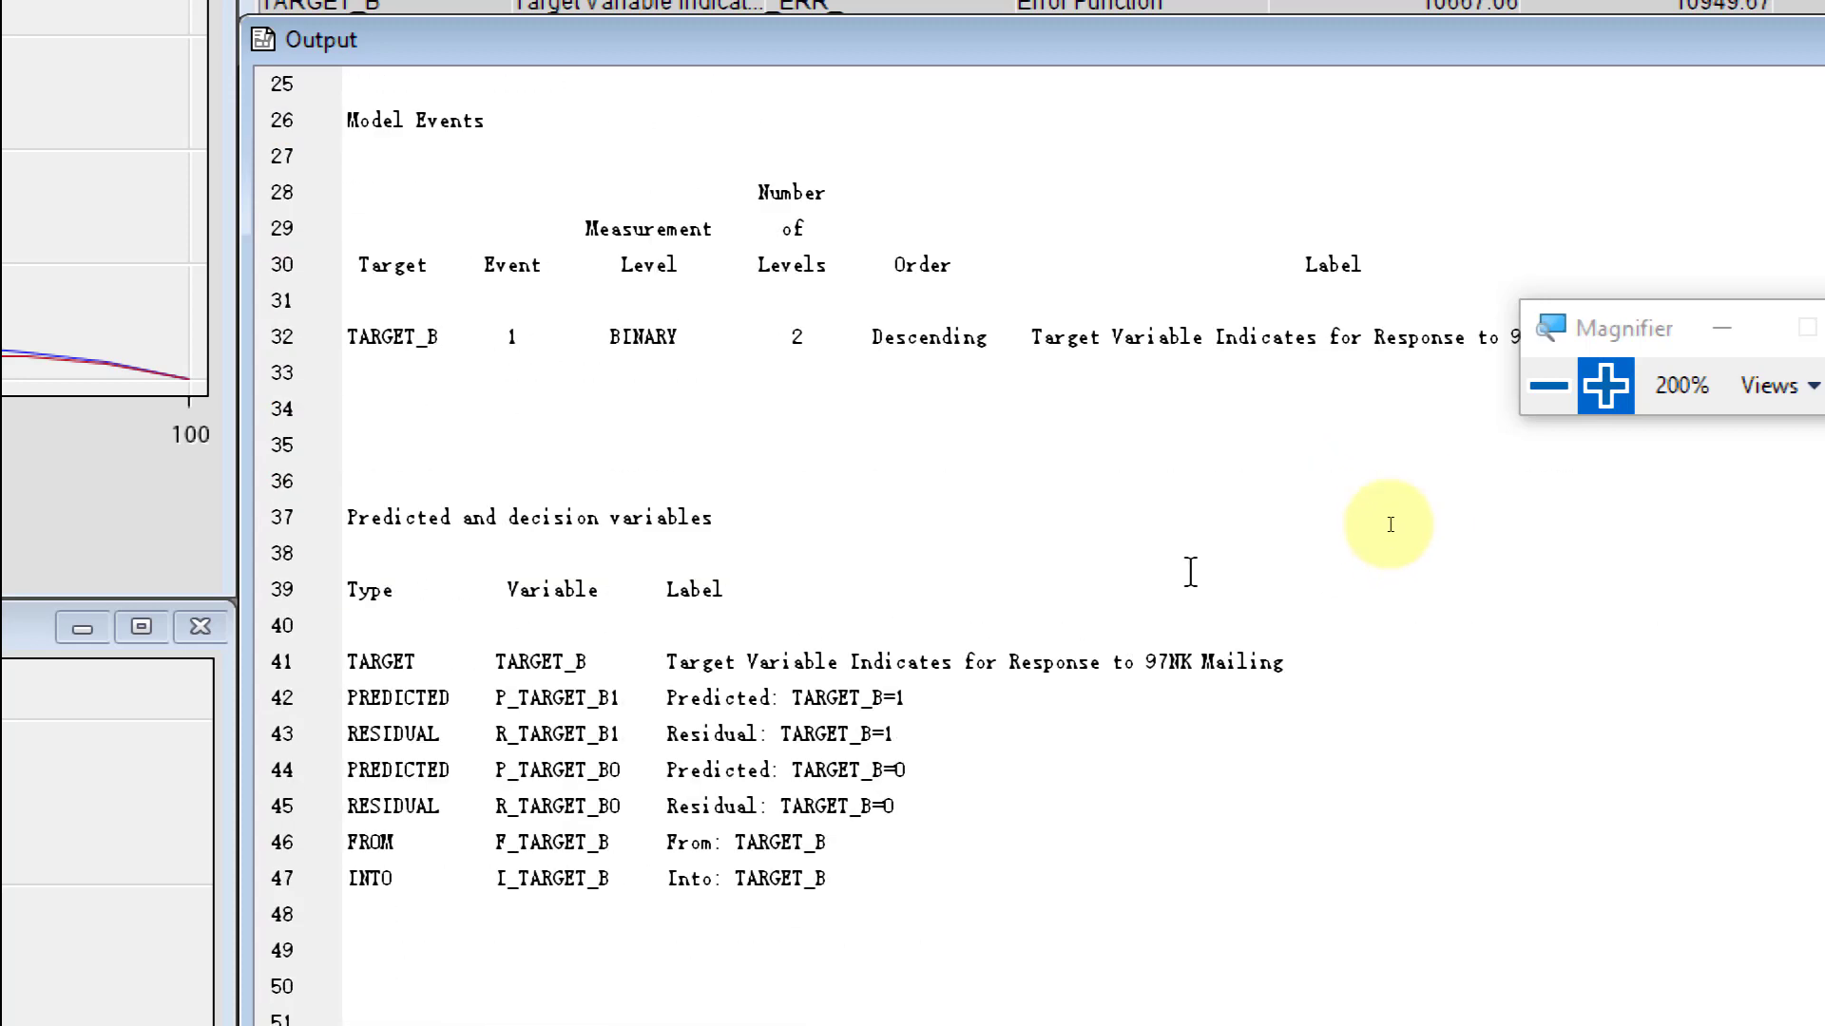
{"action": "scroll", "coordinate": [1190, 572], "scroll_direction": "down", "scroll_amount": 1}
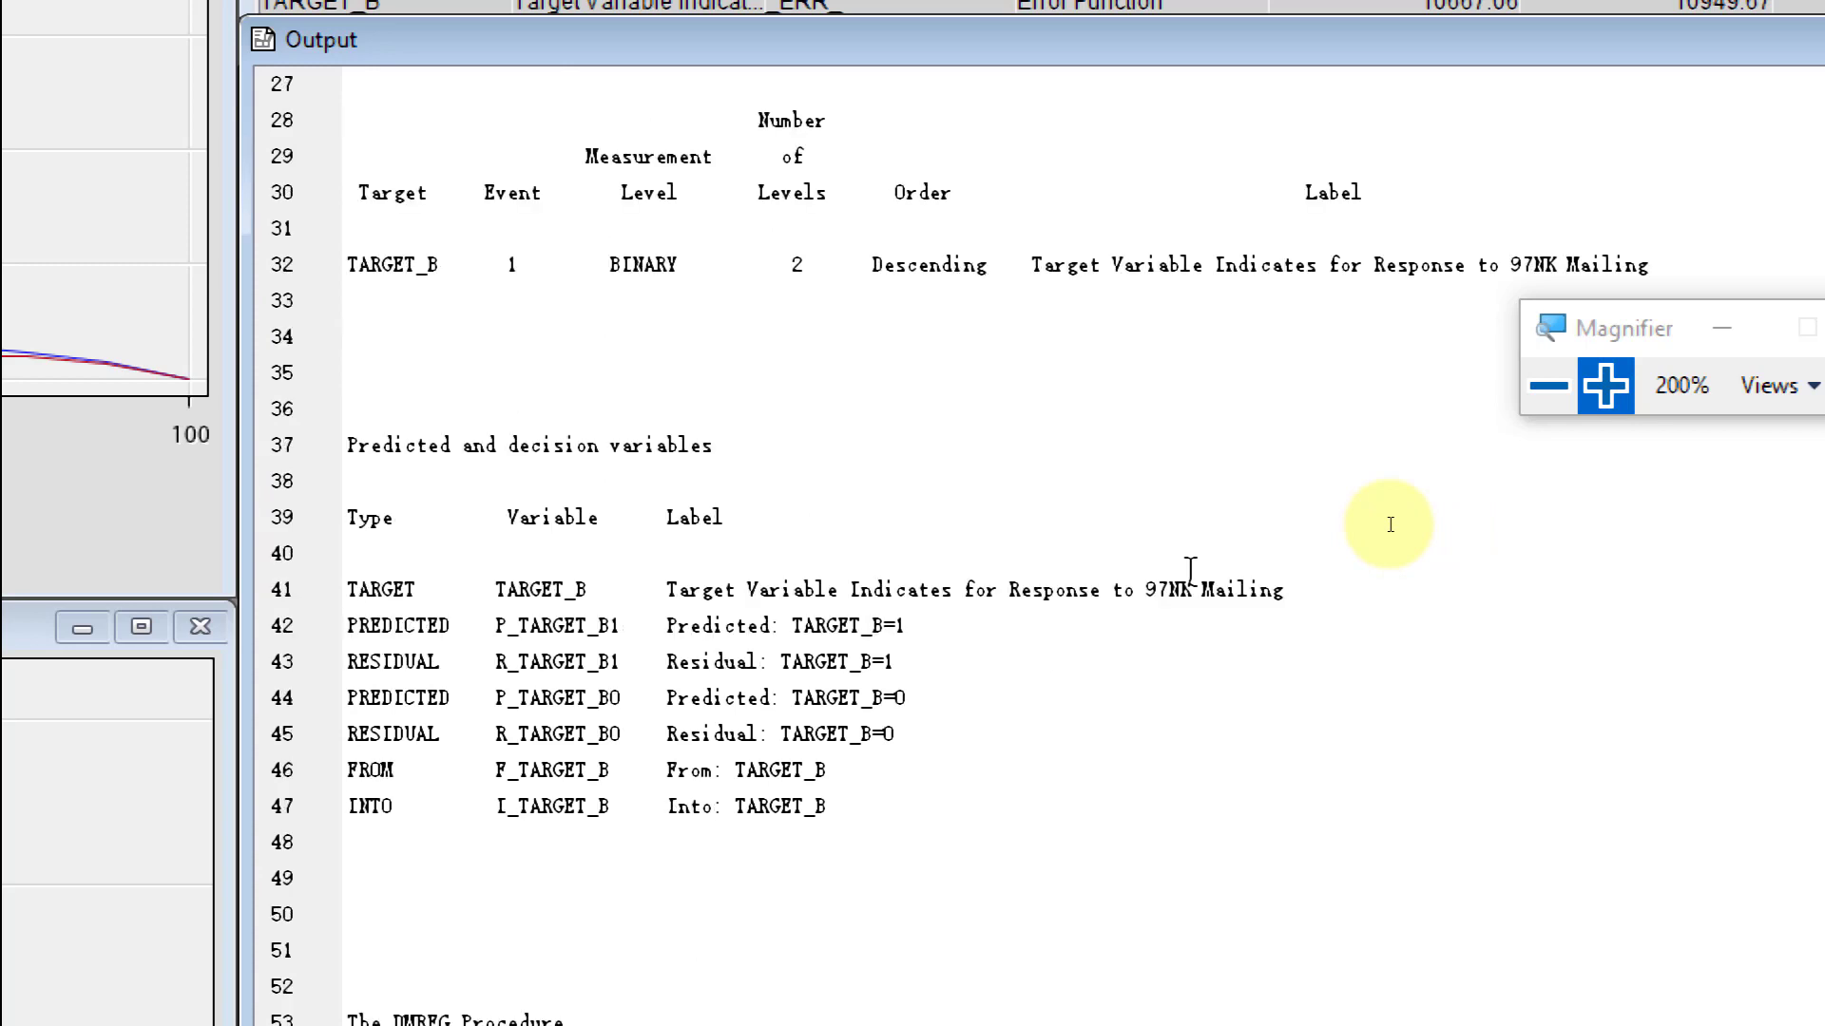
{"action": "scroll", "coordinate": [969, 582], "scroll_direction": "up", "scroll_amount": 4}
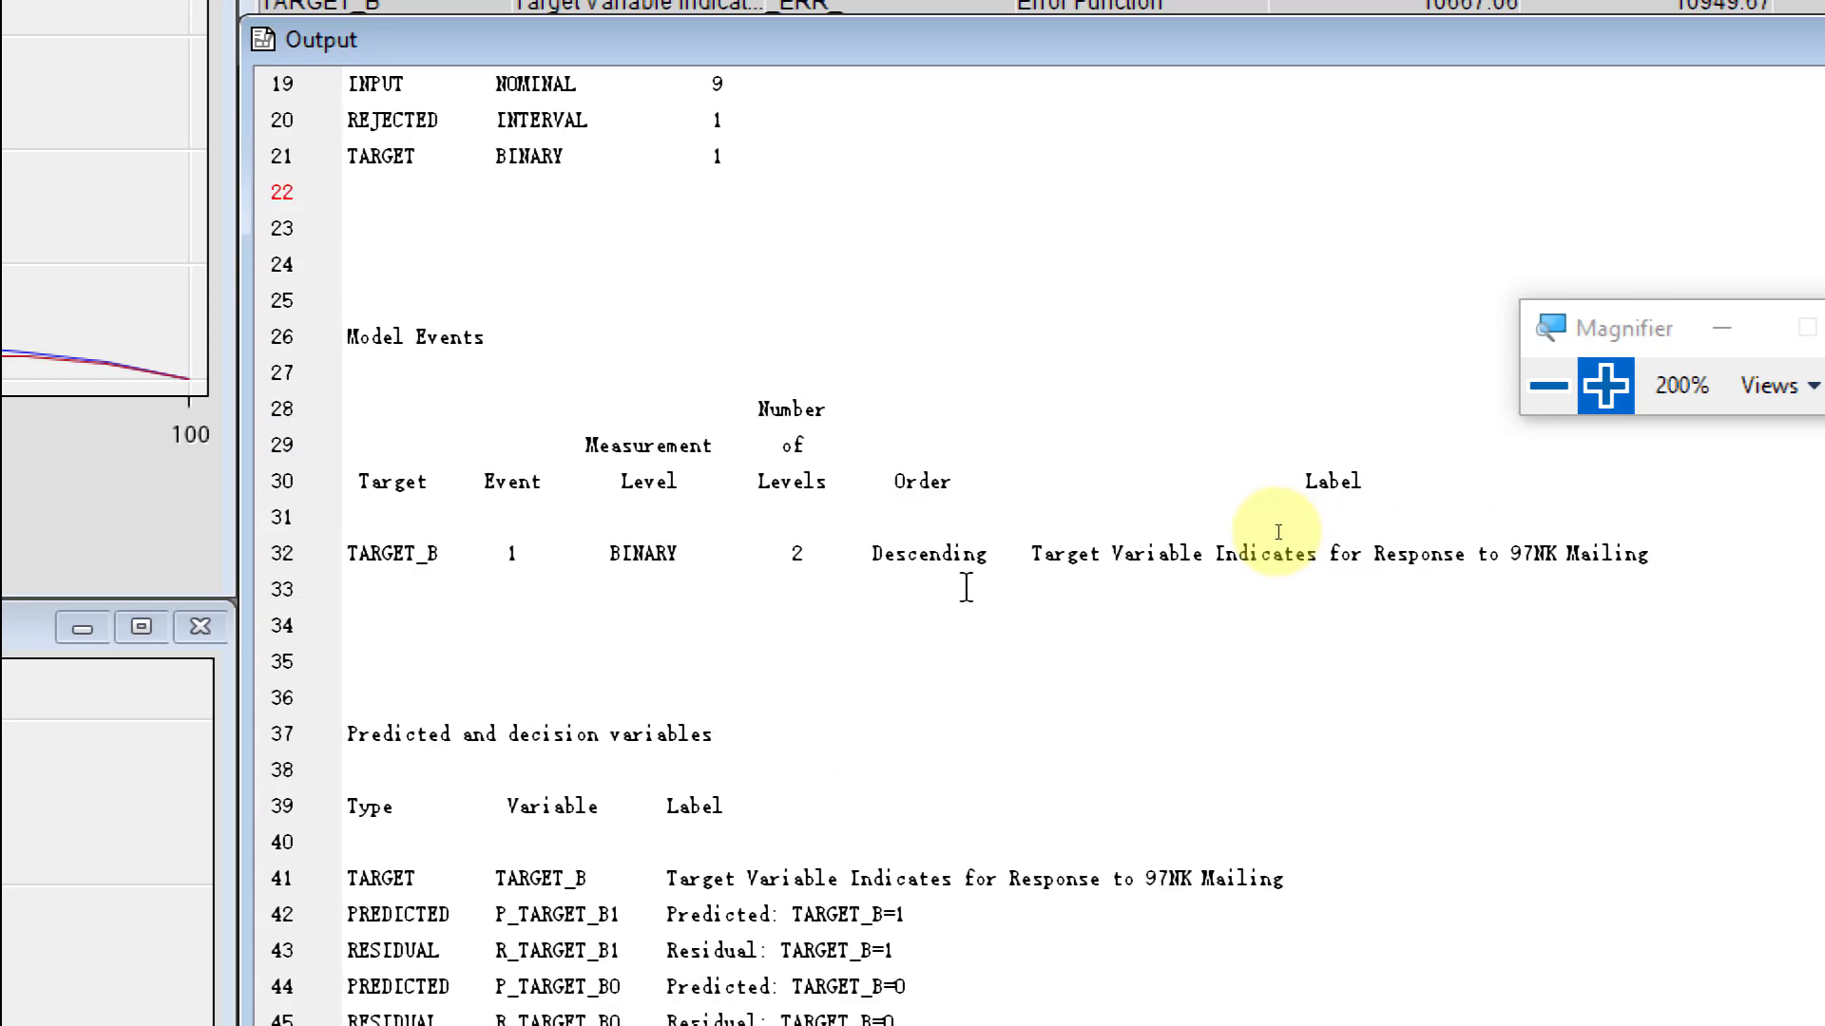
{"action": "scroll", "coordinate": [941, 615], "scroll_direction": "up", "scroll_amount": 3}
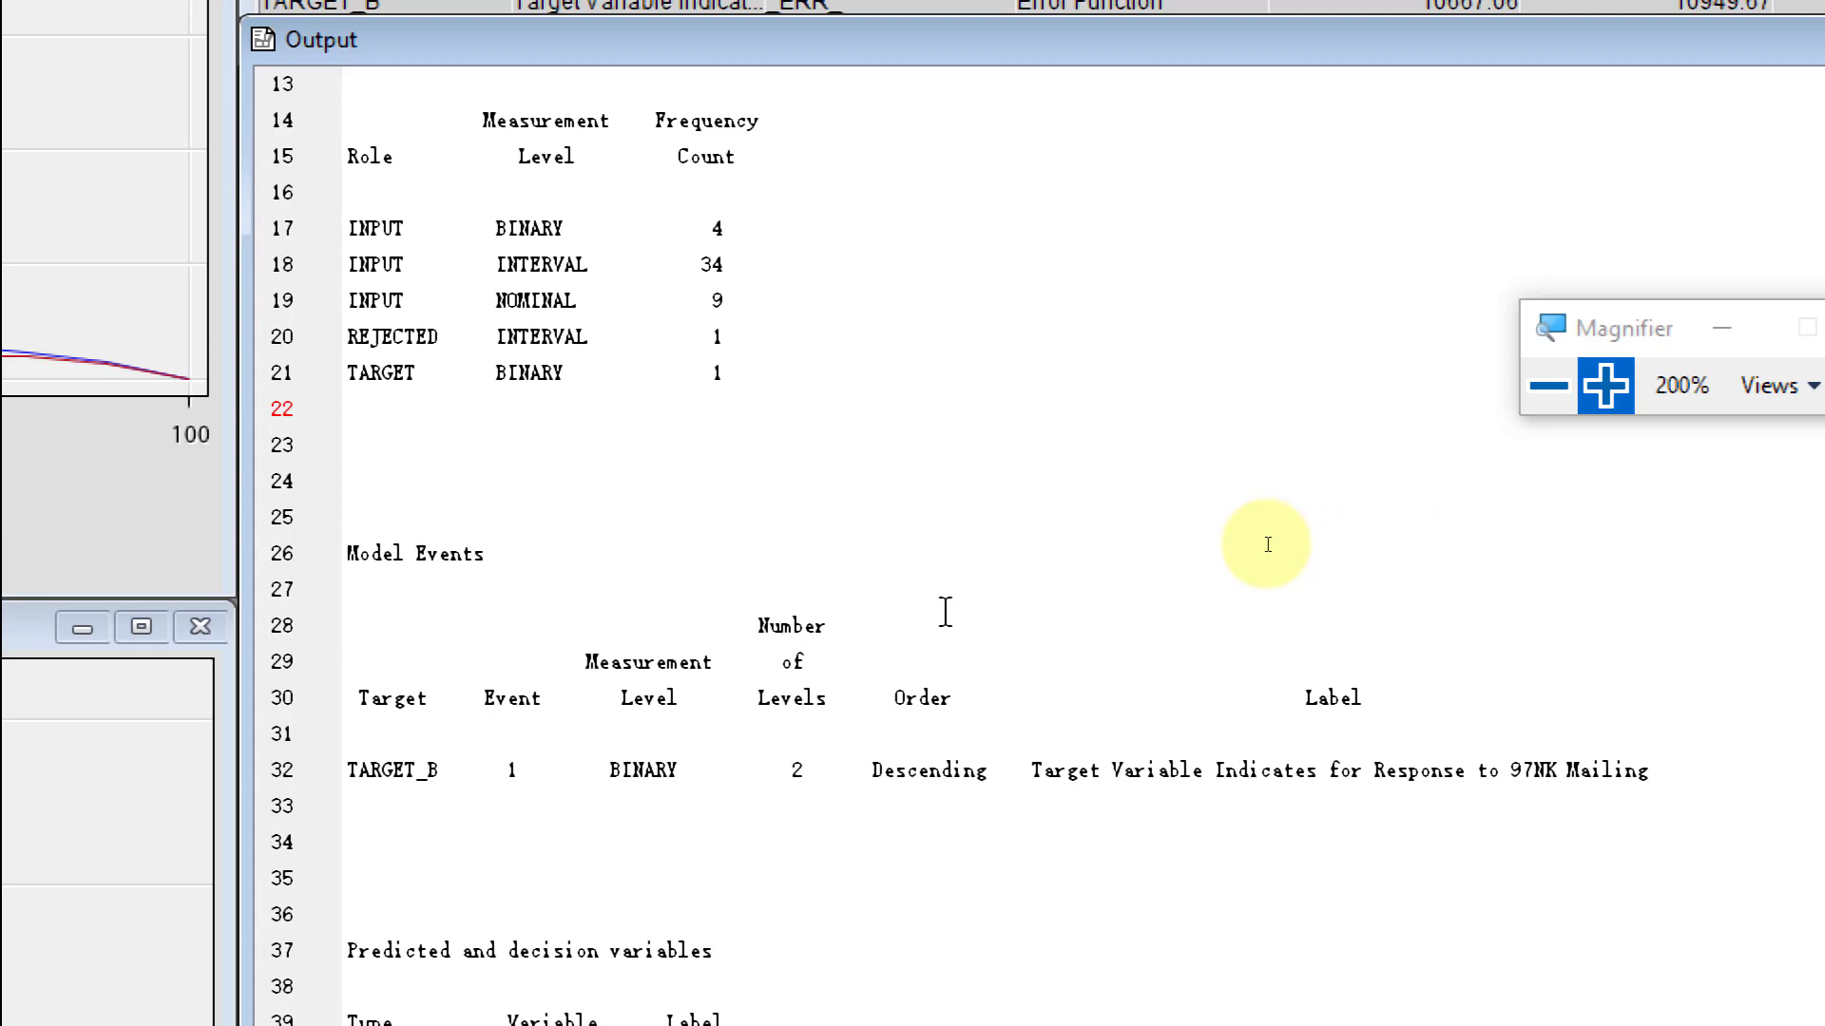
{"action": "scroll", "coordinate": [1282, 532], "scroll_direction": "down", "scroll_amount": 2}
{"action": "scroll", "coordinate": [1309, 538], "scroll_direction": "down", "scroll_amount": 4}
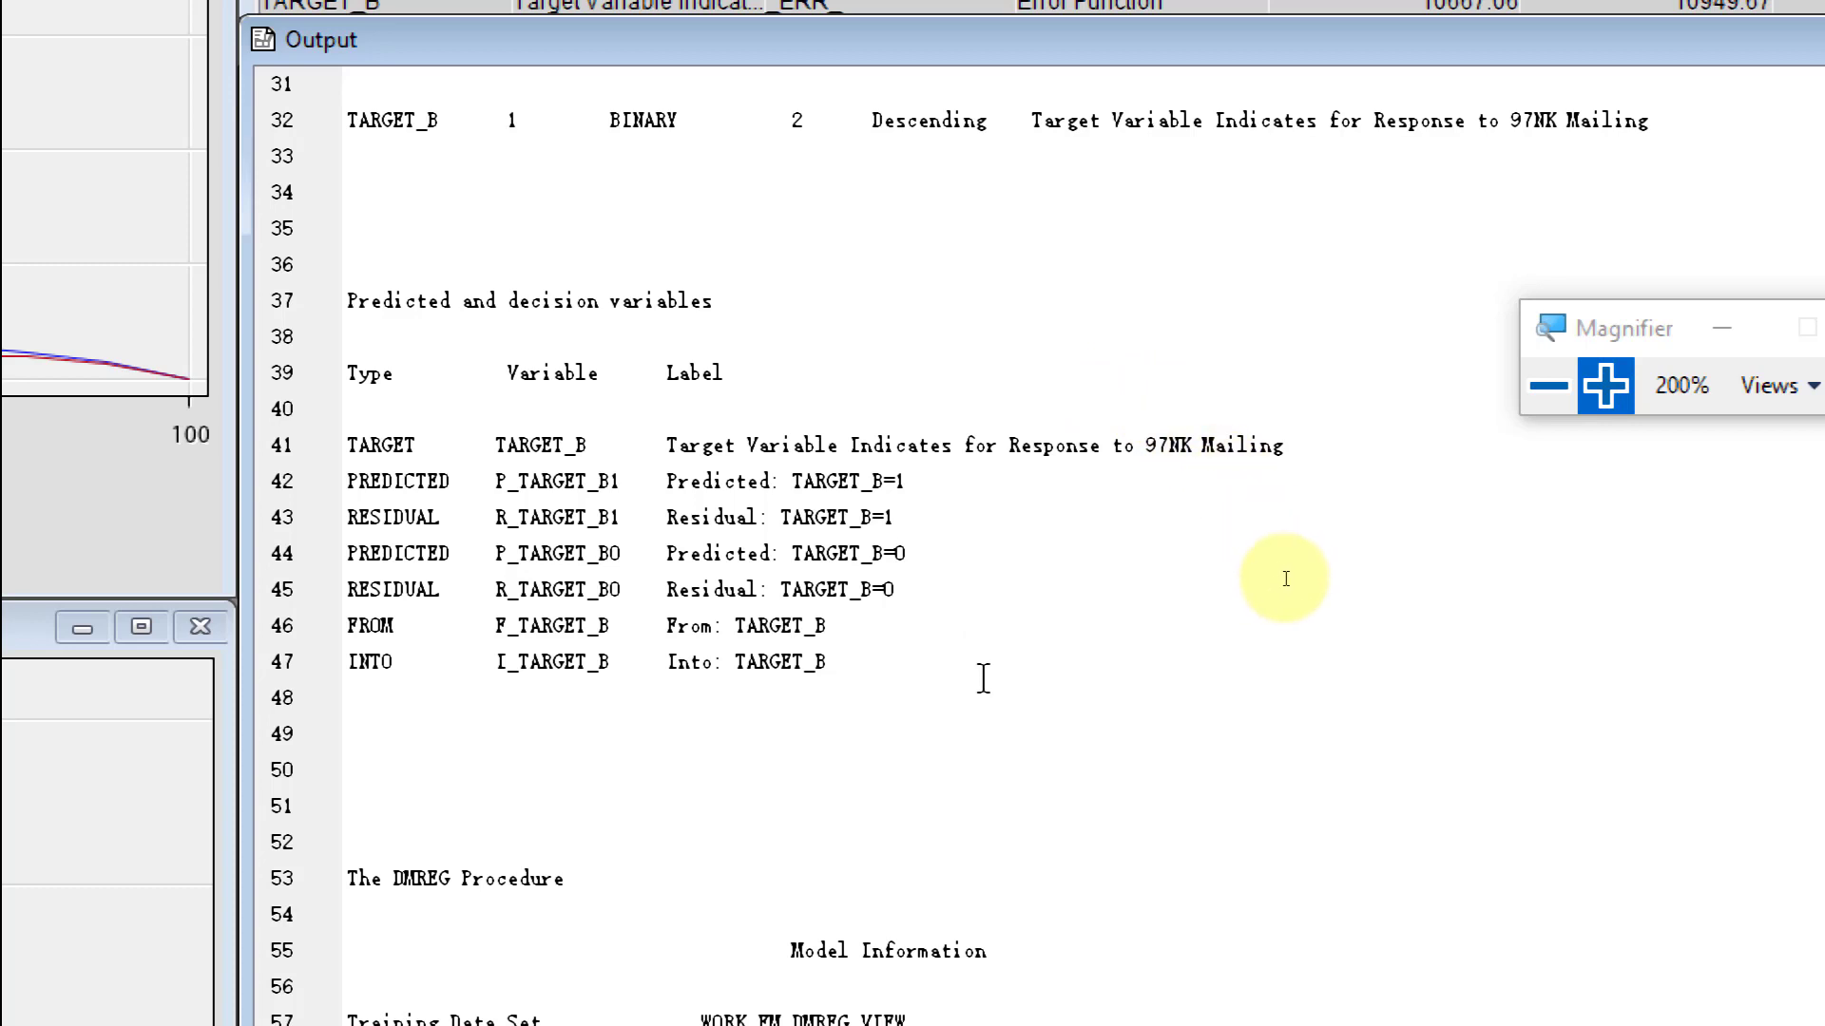
{"action": "scroll", "coordinate": [1275, 578], "scroll_direction": "down", "scroll_amount": 1}
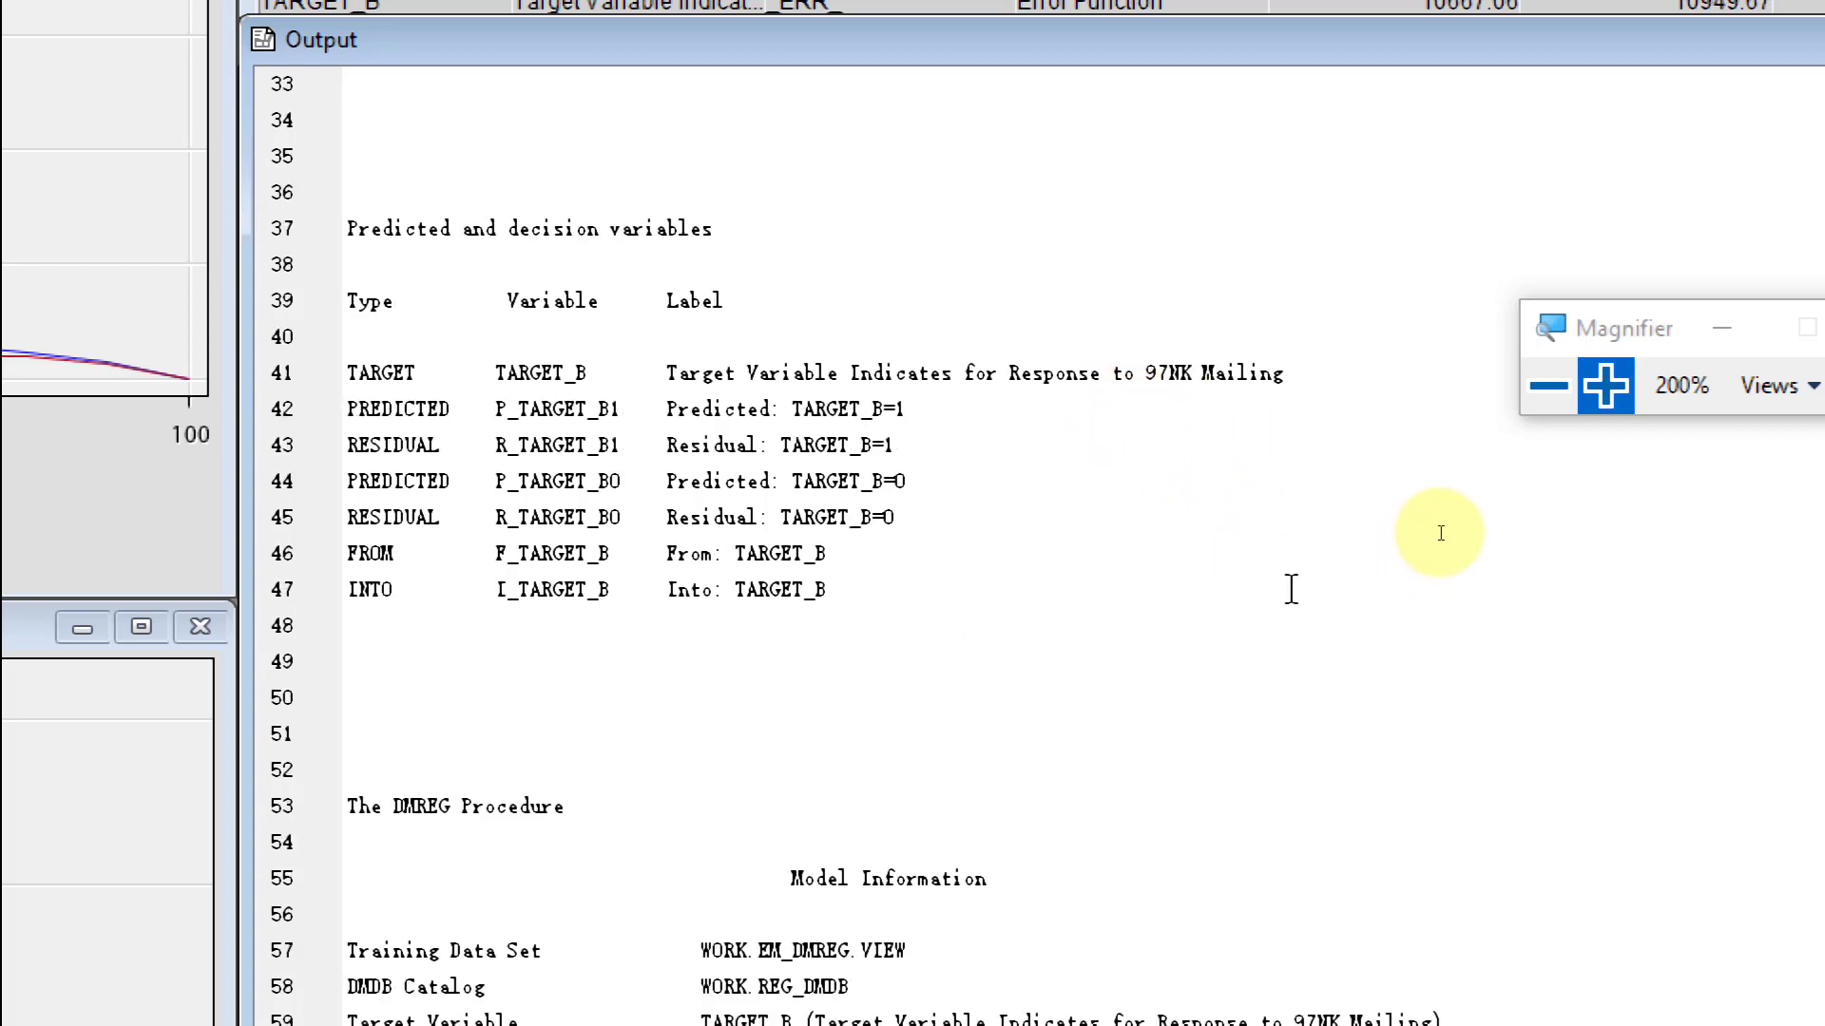
- Examine the DMREG Model Information, Target Profile, optimization history and Likelihood Ratio Test for the global null hypothesis
{"action": "scroll", "coordinate": [1440, 530], "scroll_direction": "down", "scroll_amount": 4}
{"action": "scroll", "coordinate": [1377, 529], "scroll_direction": "down", "scroll_amount": 7}
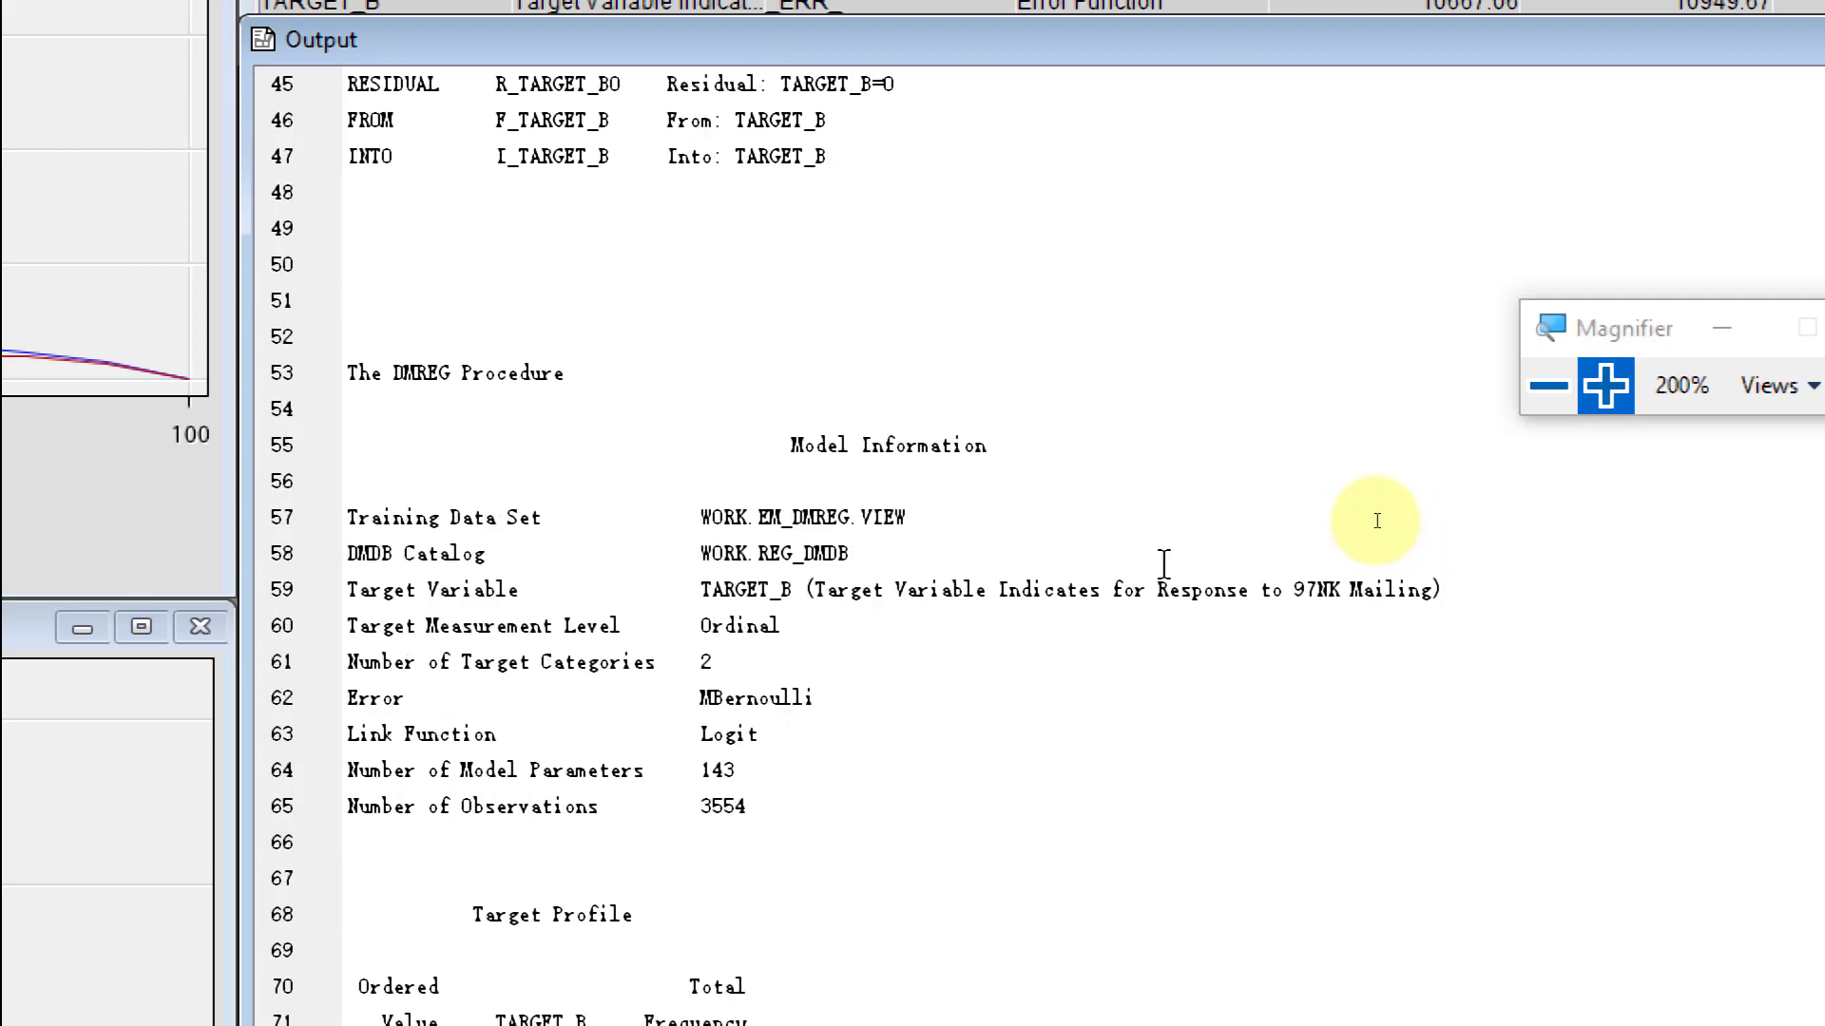
{"action": "scroll", "coordinate": [1378, 521], "scroll_direction": "down", "scroll_amount": 8}
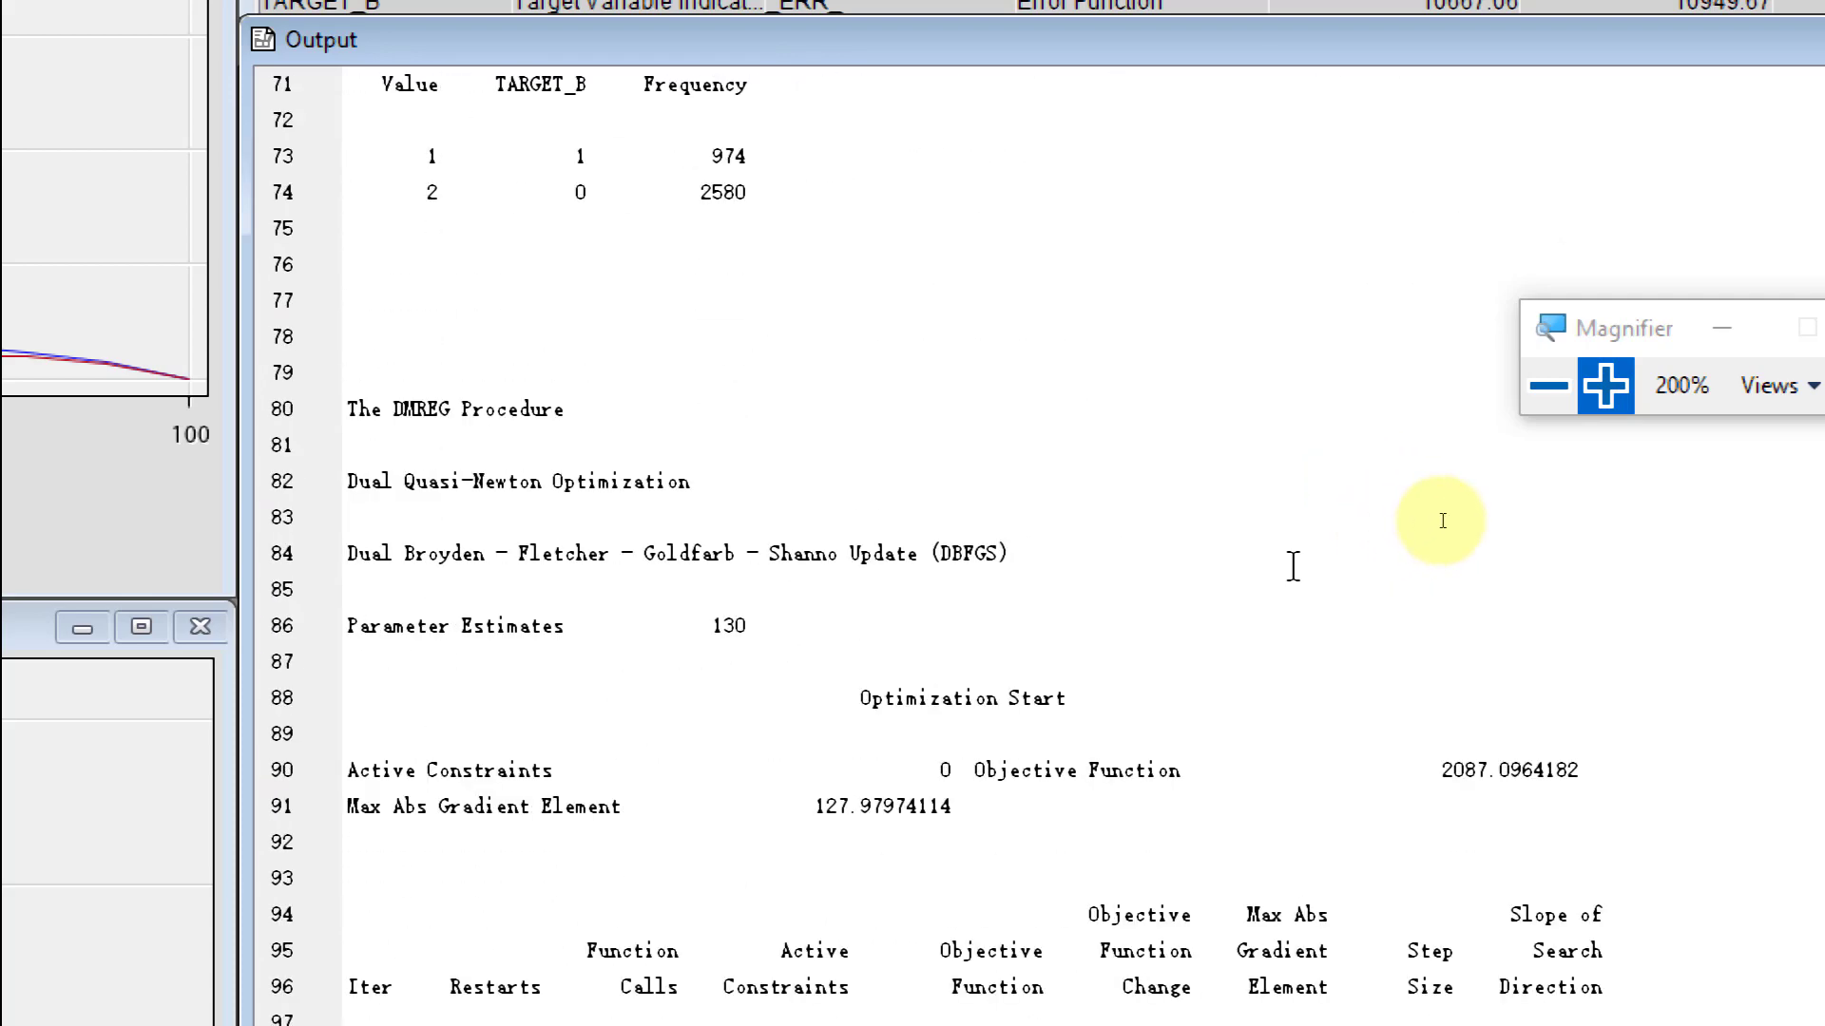
{"action": "scroll", "coordinate": [1443, 519], "scroll_direction": "down", "scroll_amount": 4}
{"action": "scroll", "coordinate": [1348, 540], "scroll_direction": "up", "scroll_amount": 3}
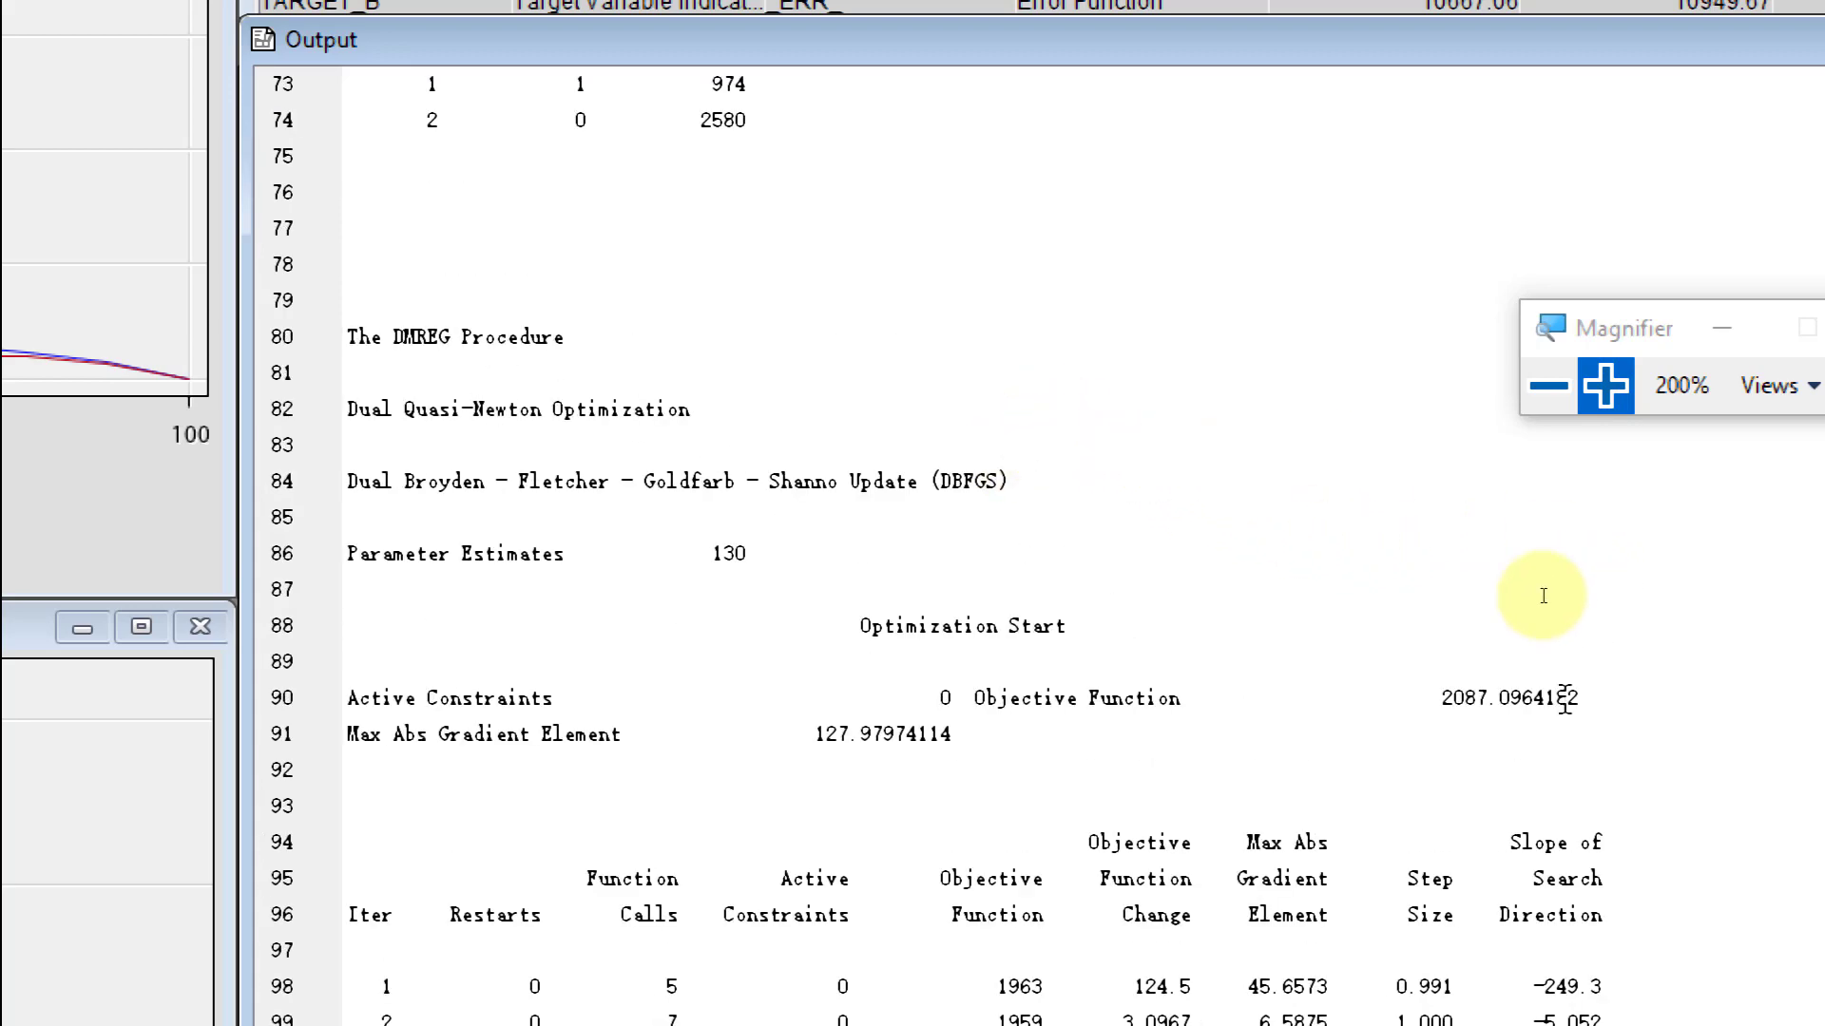
{"action": "scroll", "coordinate": [1481, 591], "scroll_direction": "down", "scroll_amount": 13}
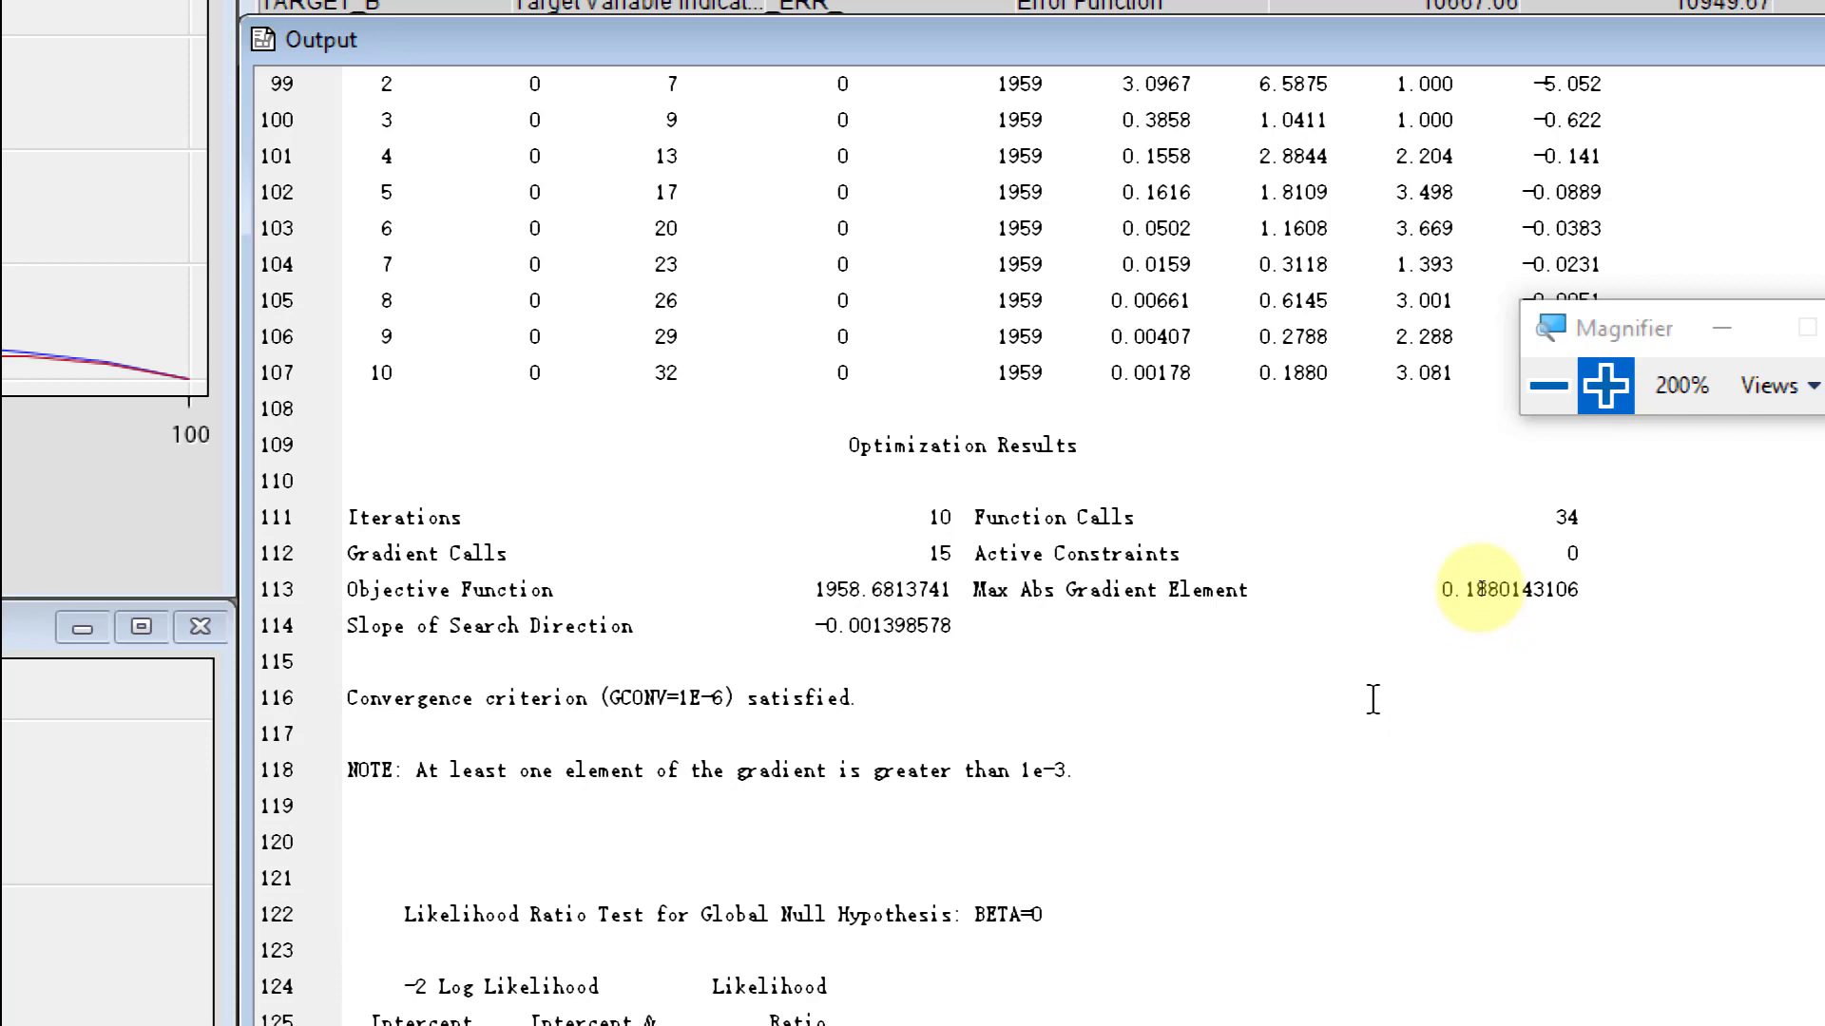
{"action": "scroll", "coordinate": [1482, 589], "scroll_direction": "down", "scroll_amount": 8}
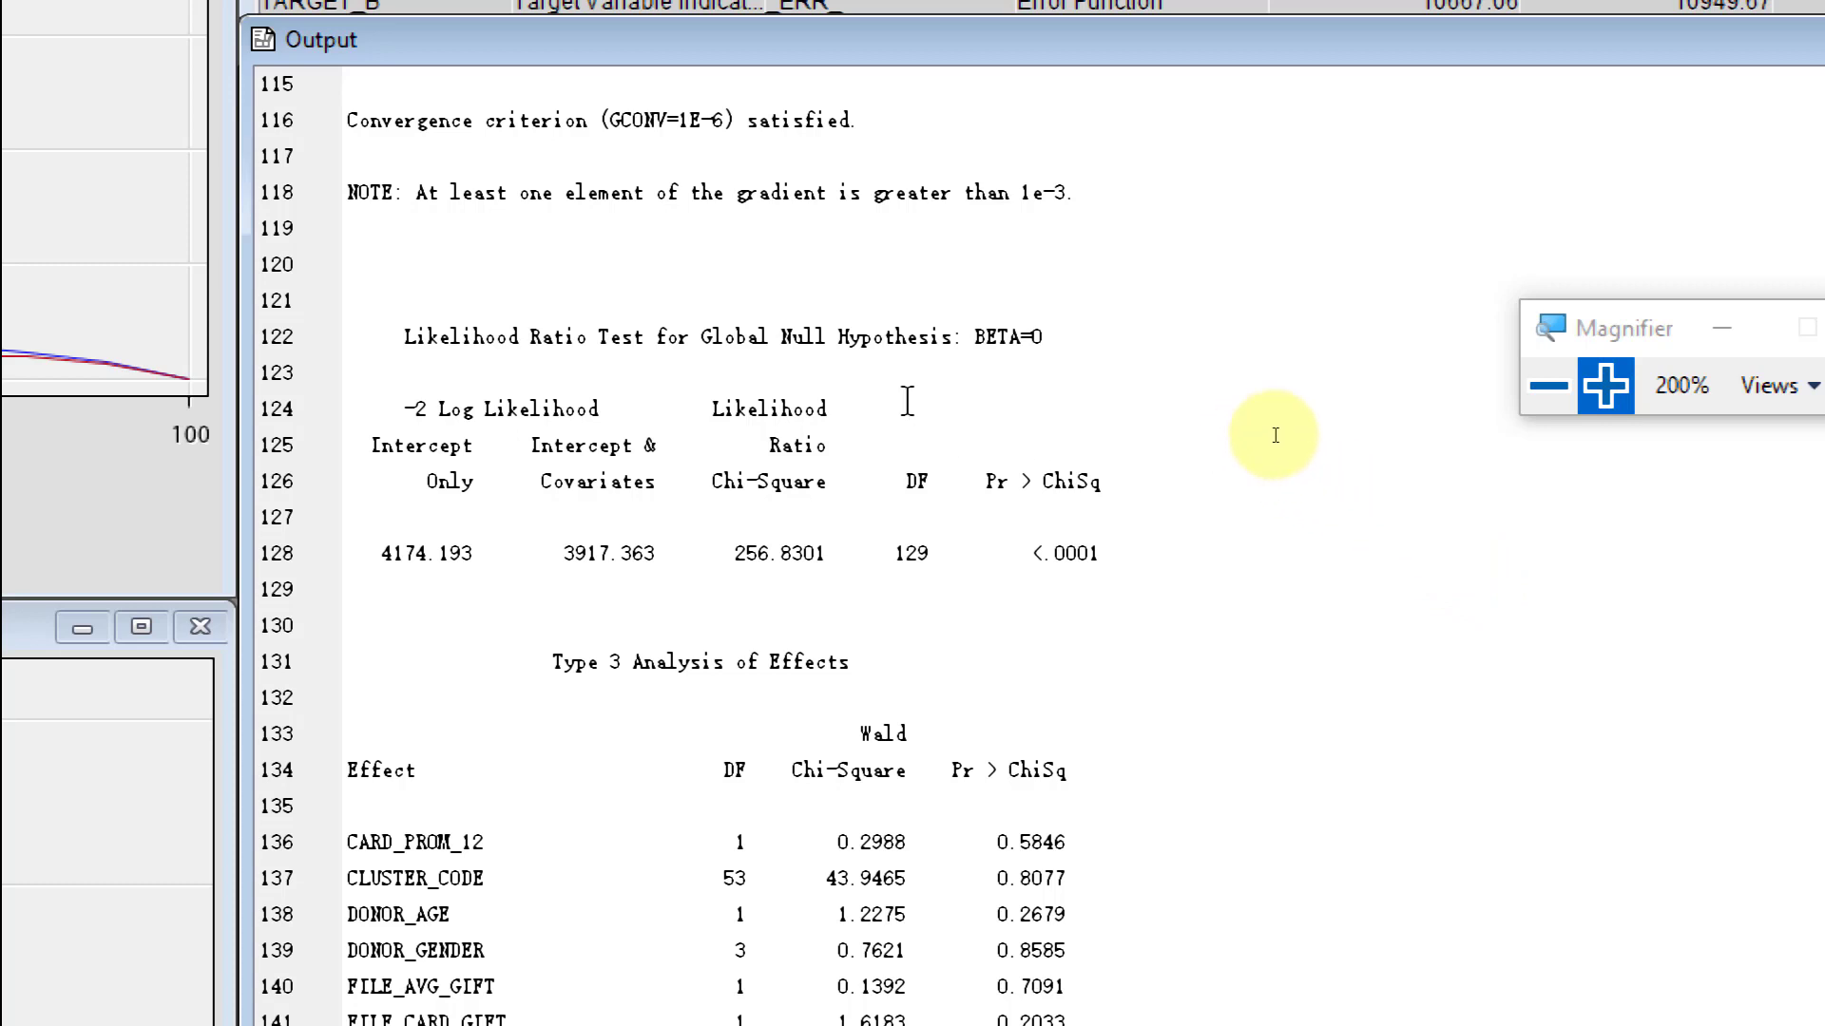
- Examine the Type 3 Analysis of Effects p-values and highlight the one for INCOME_GROUP
{"action": "scroll", "coordinate": [1444, 589], "scroll_direction": "down", "scroll_amount": 5}
{"action": "scroll", "coordinate": [1444, 605], "scroll_direction": "down", "scroll_amount": 2}
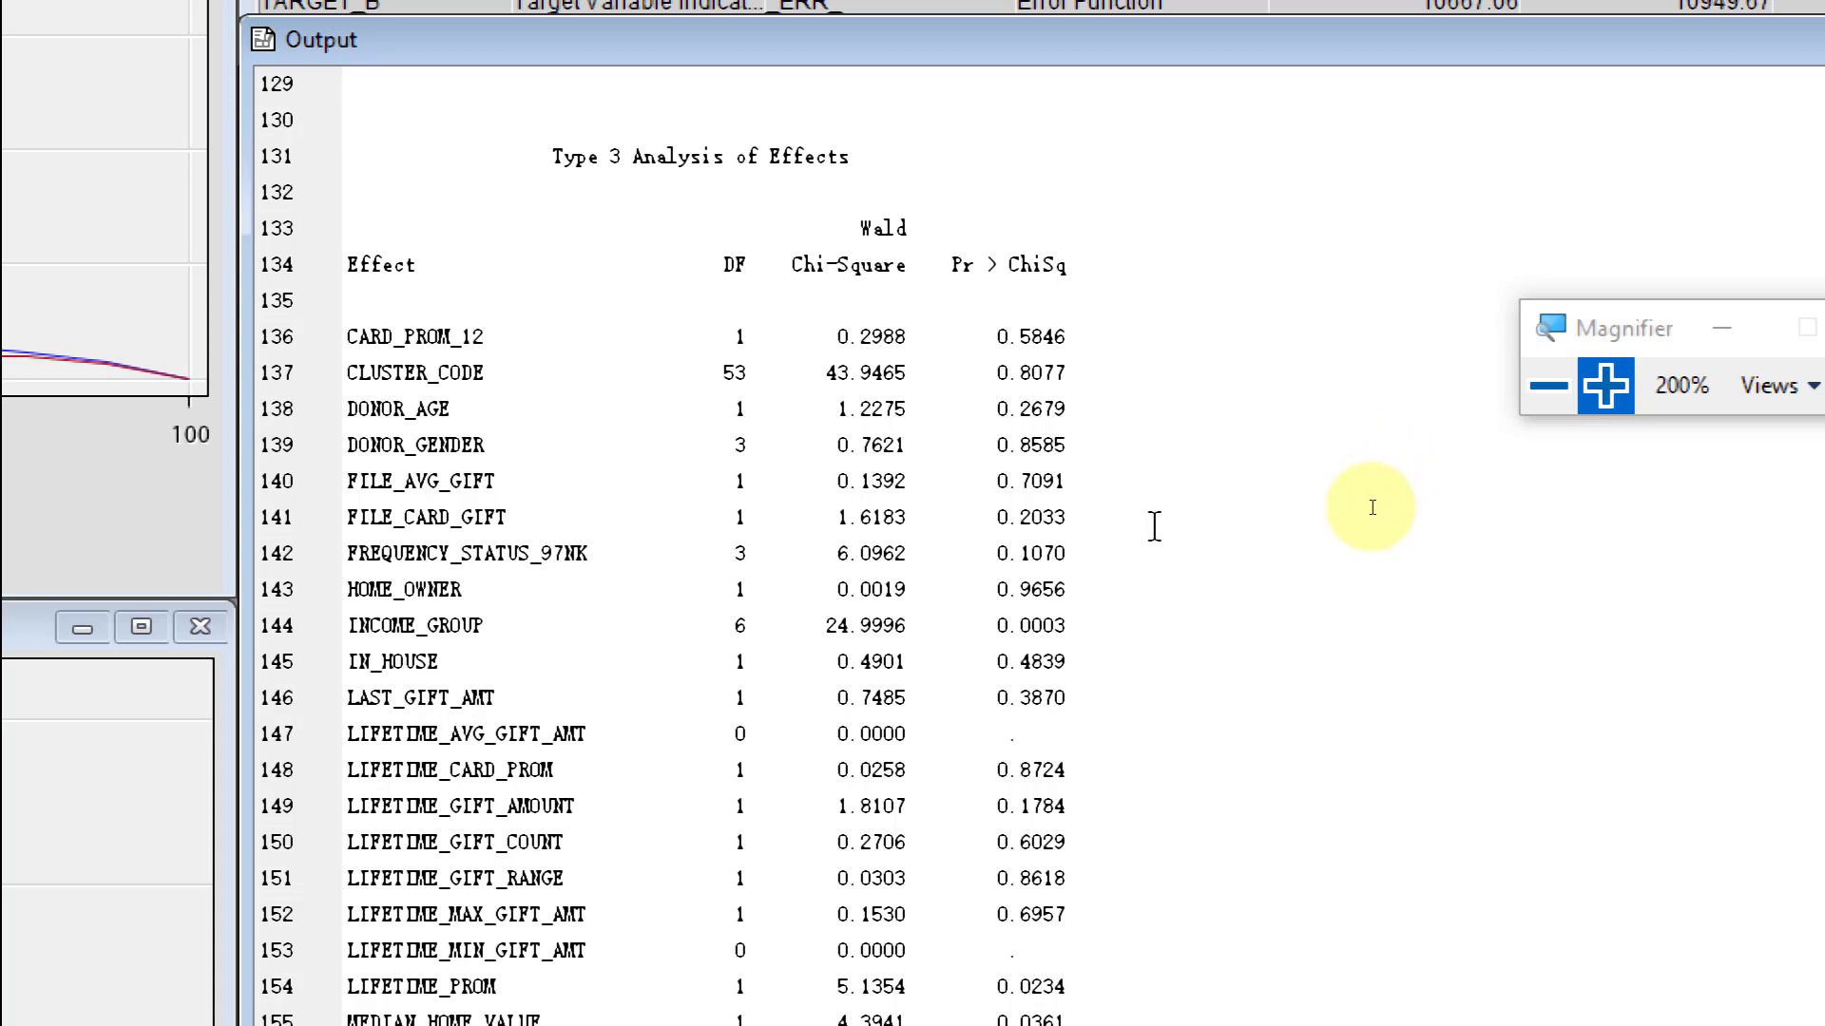
{"action": "scroll", "coordinate": [1157, 540], "scroll_direction": "down", "scroll_amount": 2}
{"action": "scroll", "coordinate": [1157, 540], "scroll_direction": "up", "scroll_amount": 1}
{"action": "scroll", "coordinate": [950, 384], "scroll_direction": "up", "scroll_amount": 1}
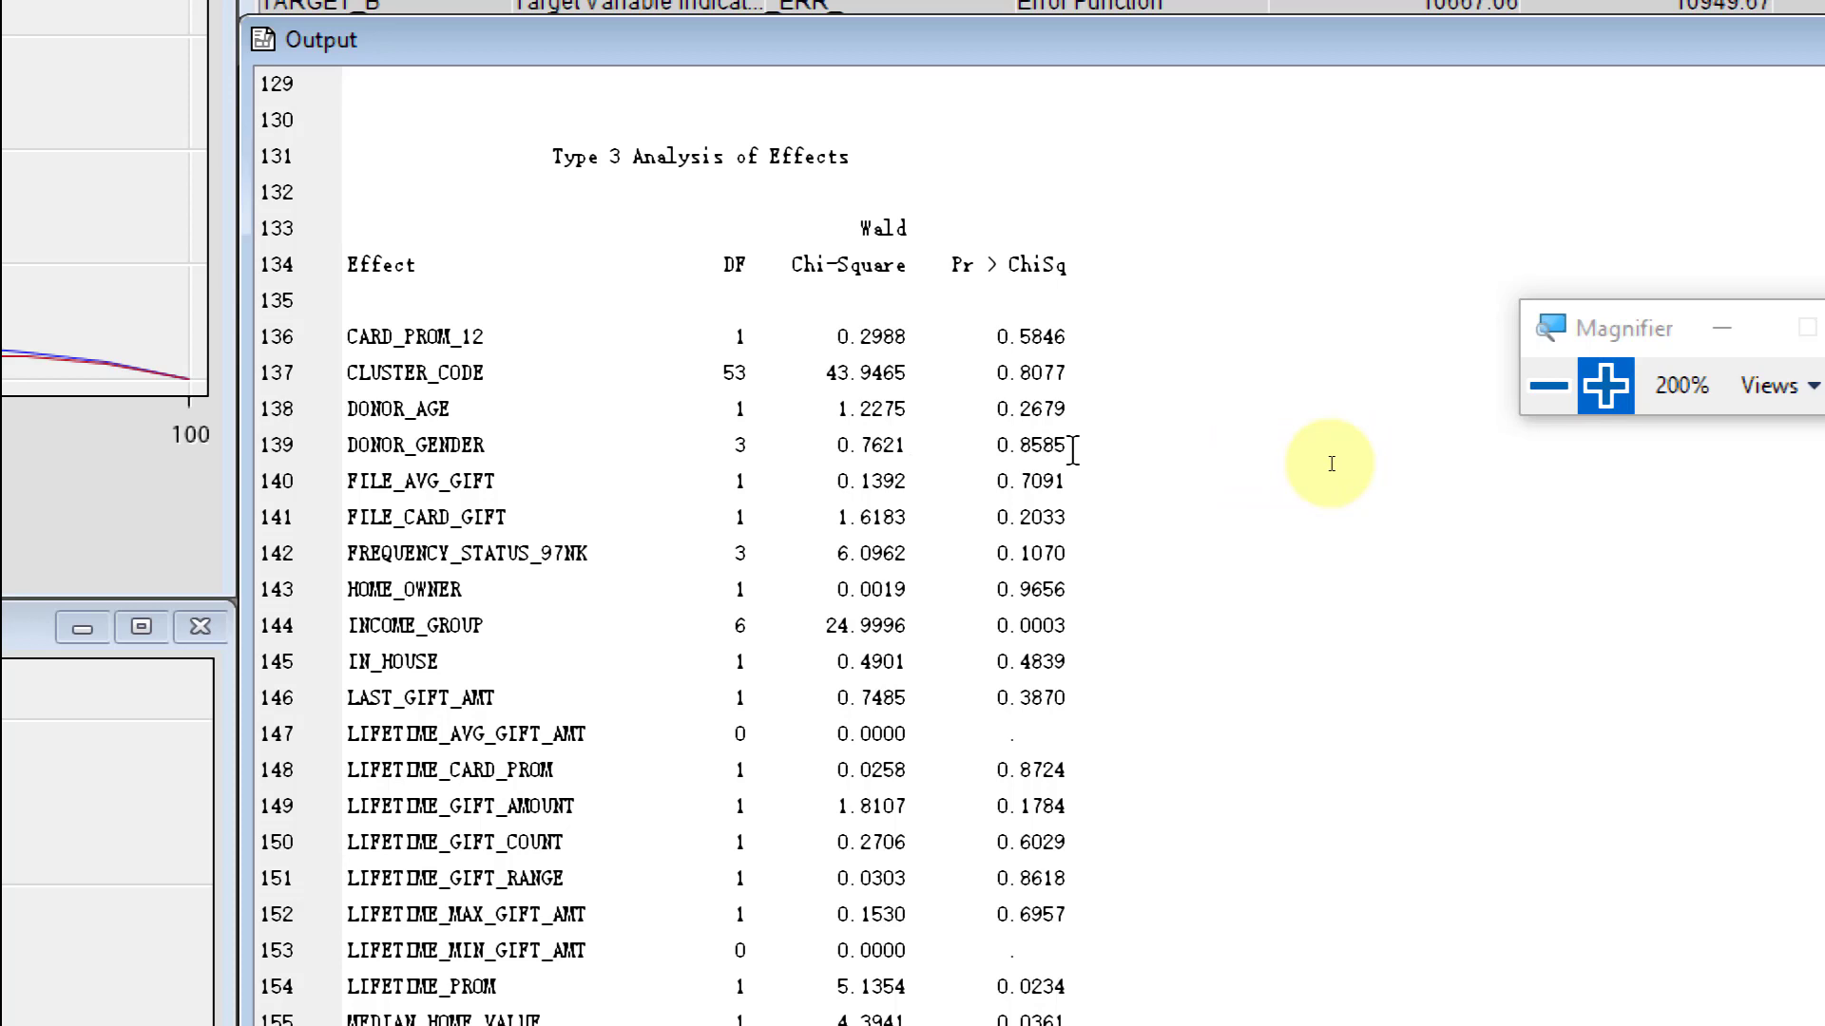
{"action": "scroll", "coordinate": [1343, 466], "scroll_direction": "down", "scroll_amount": 2}
{"action": "scroll", "coordinate": [1343, 466], "scroll_direction": "down", "scroll_amount": 1}
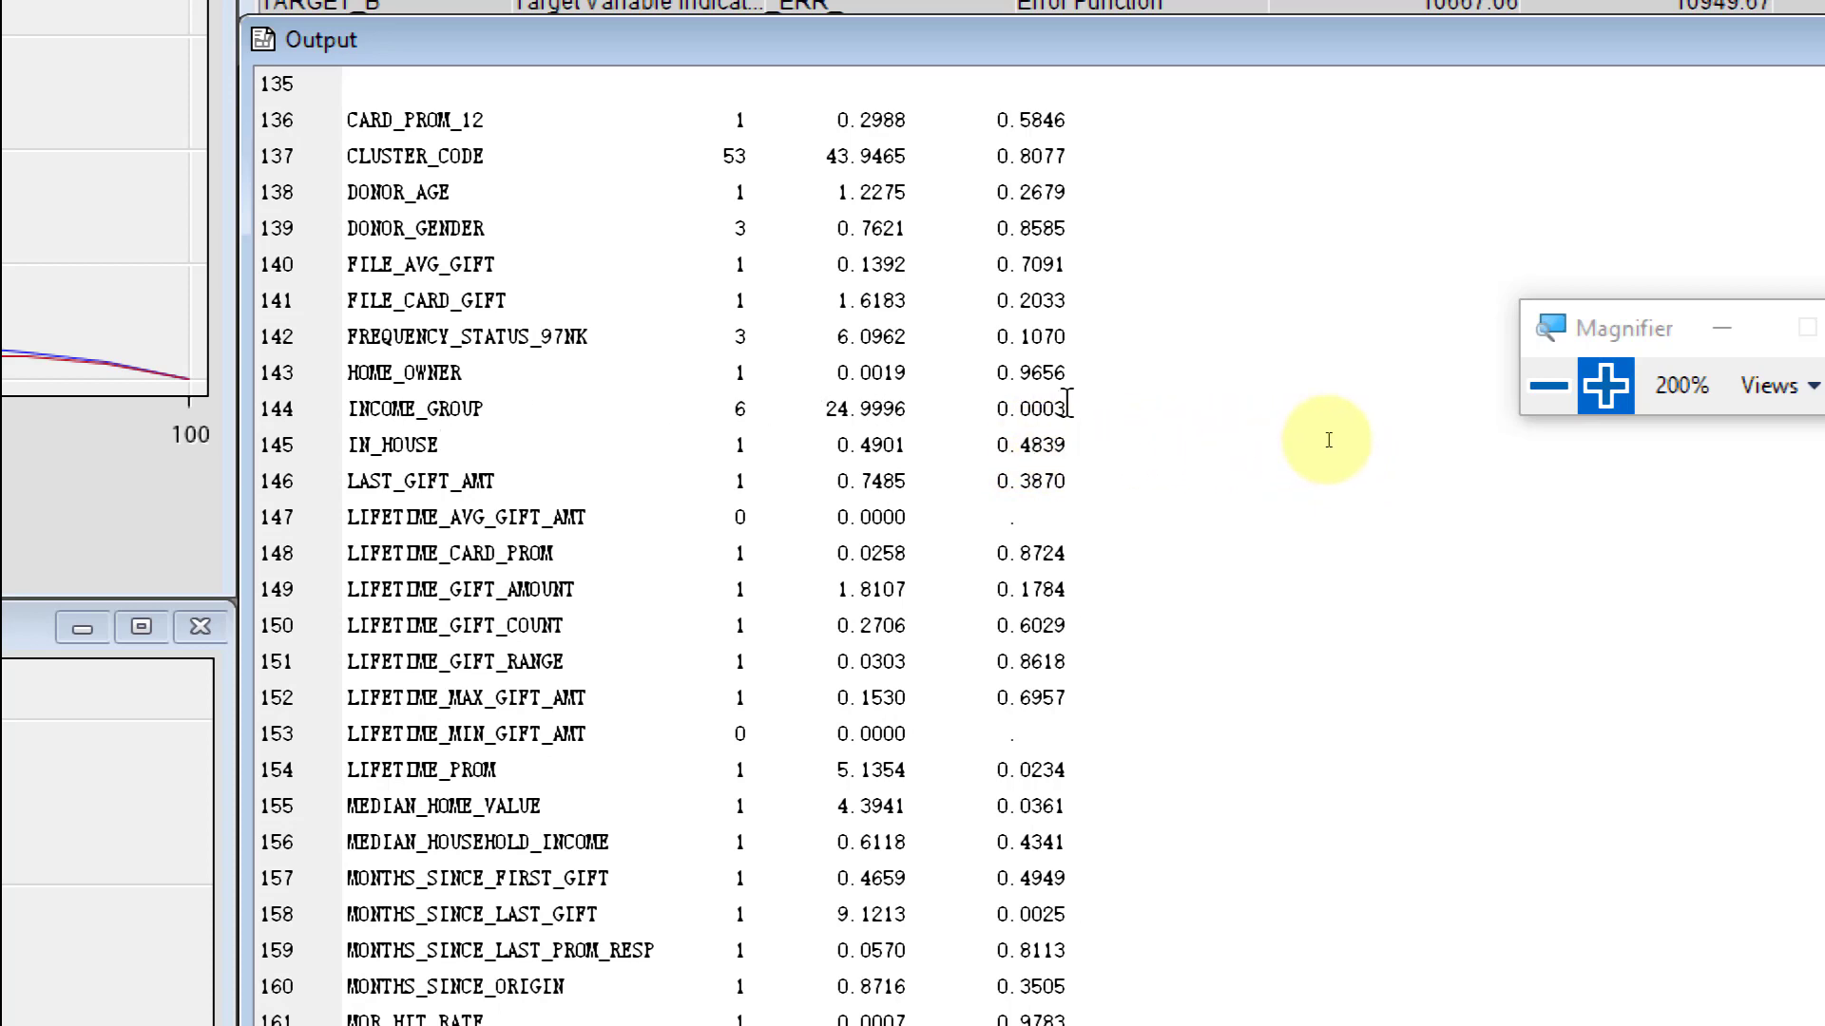
{"action": "scroll", "coordinate": [1157, 450], "scroll_direction": "up", "scroll_amount": 1}
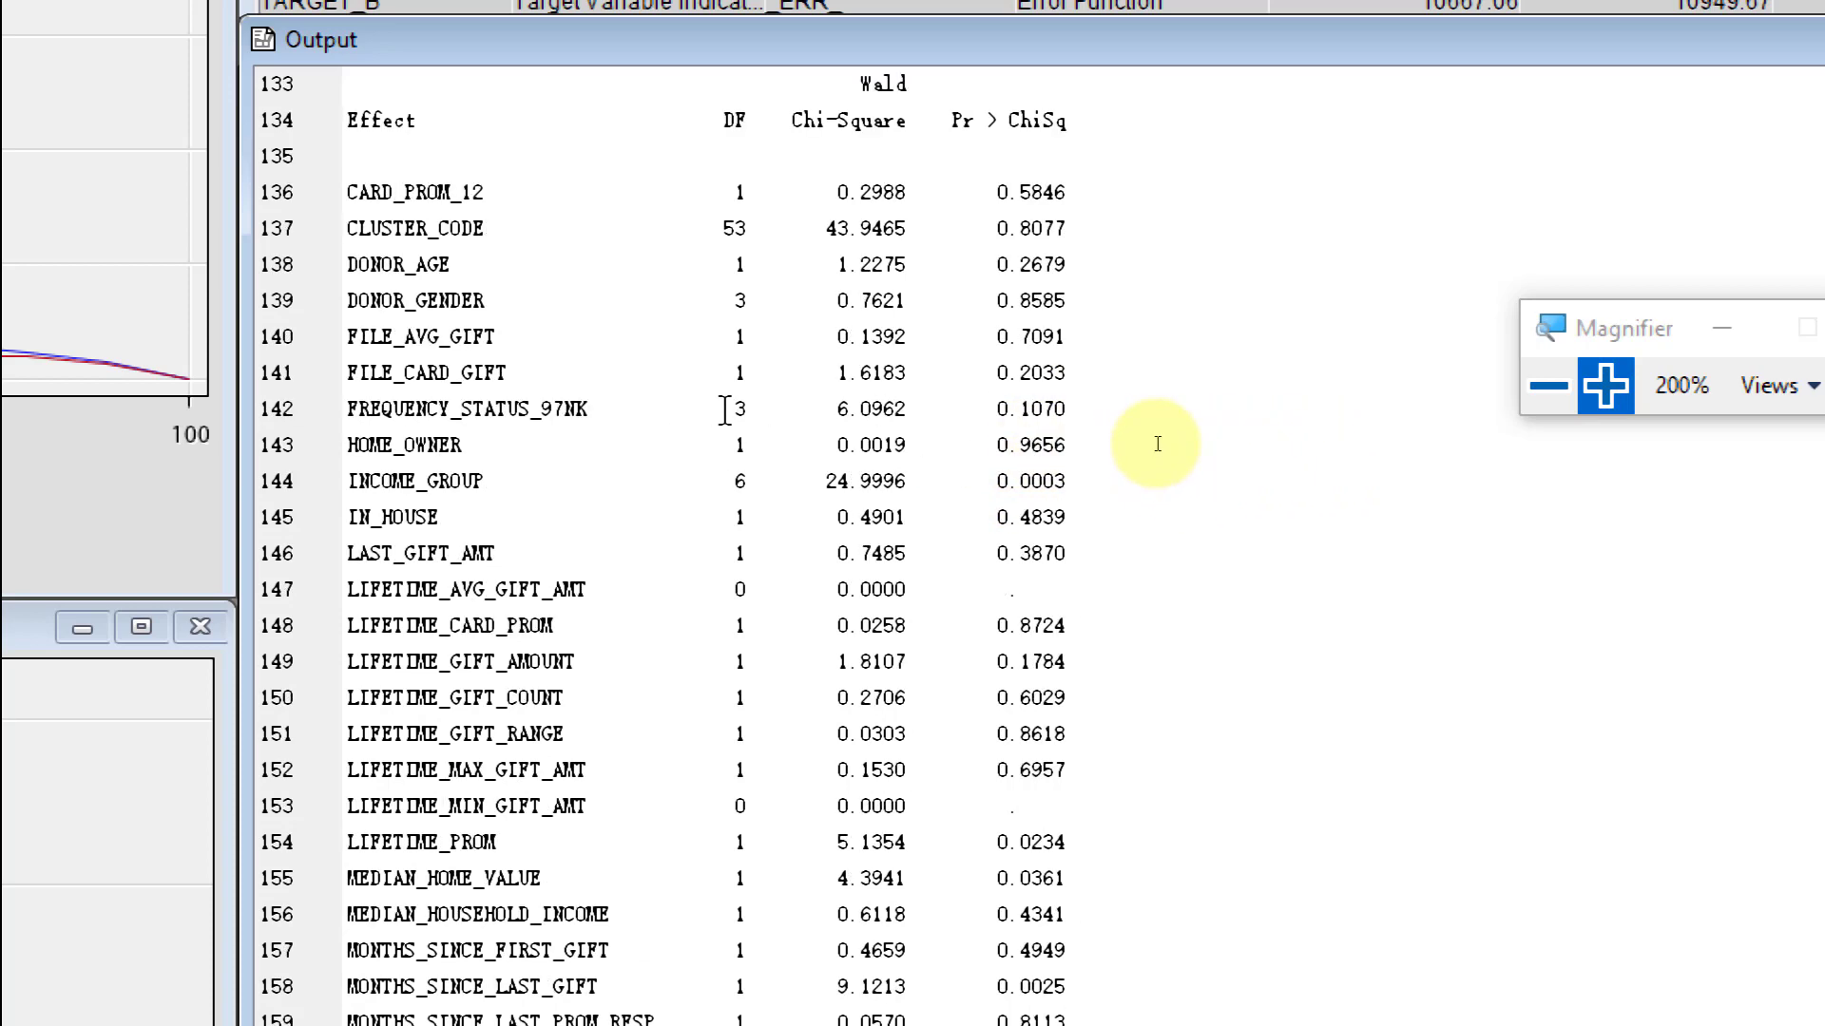
{"action": "scroll", "coordinate": [1159, 449], "scroll_direction": "down", "scroll_amount": 1}
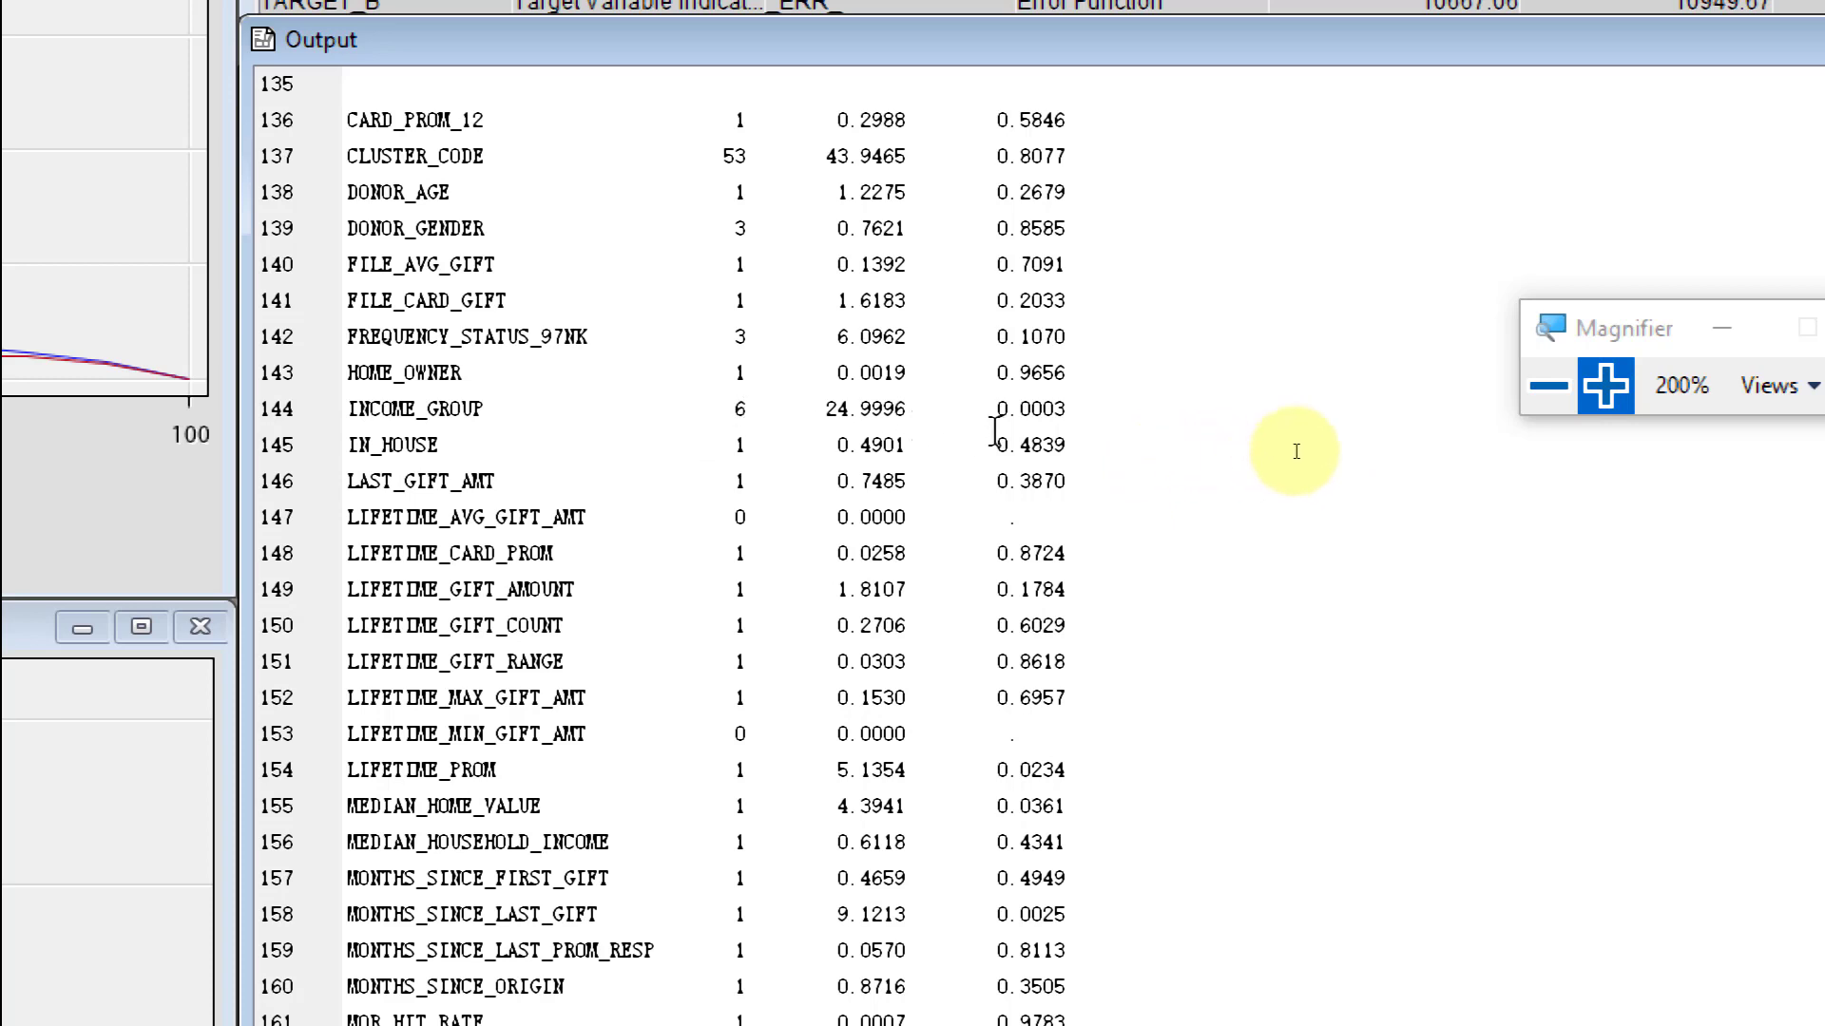
{"action": "left_click_drag", "start_coordinate": [1000, 409], "coordinate": [1069, 407]}
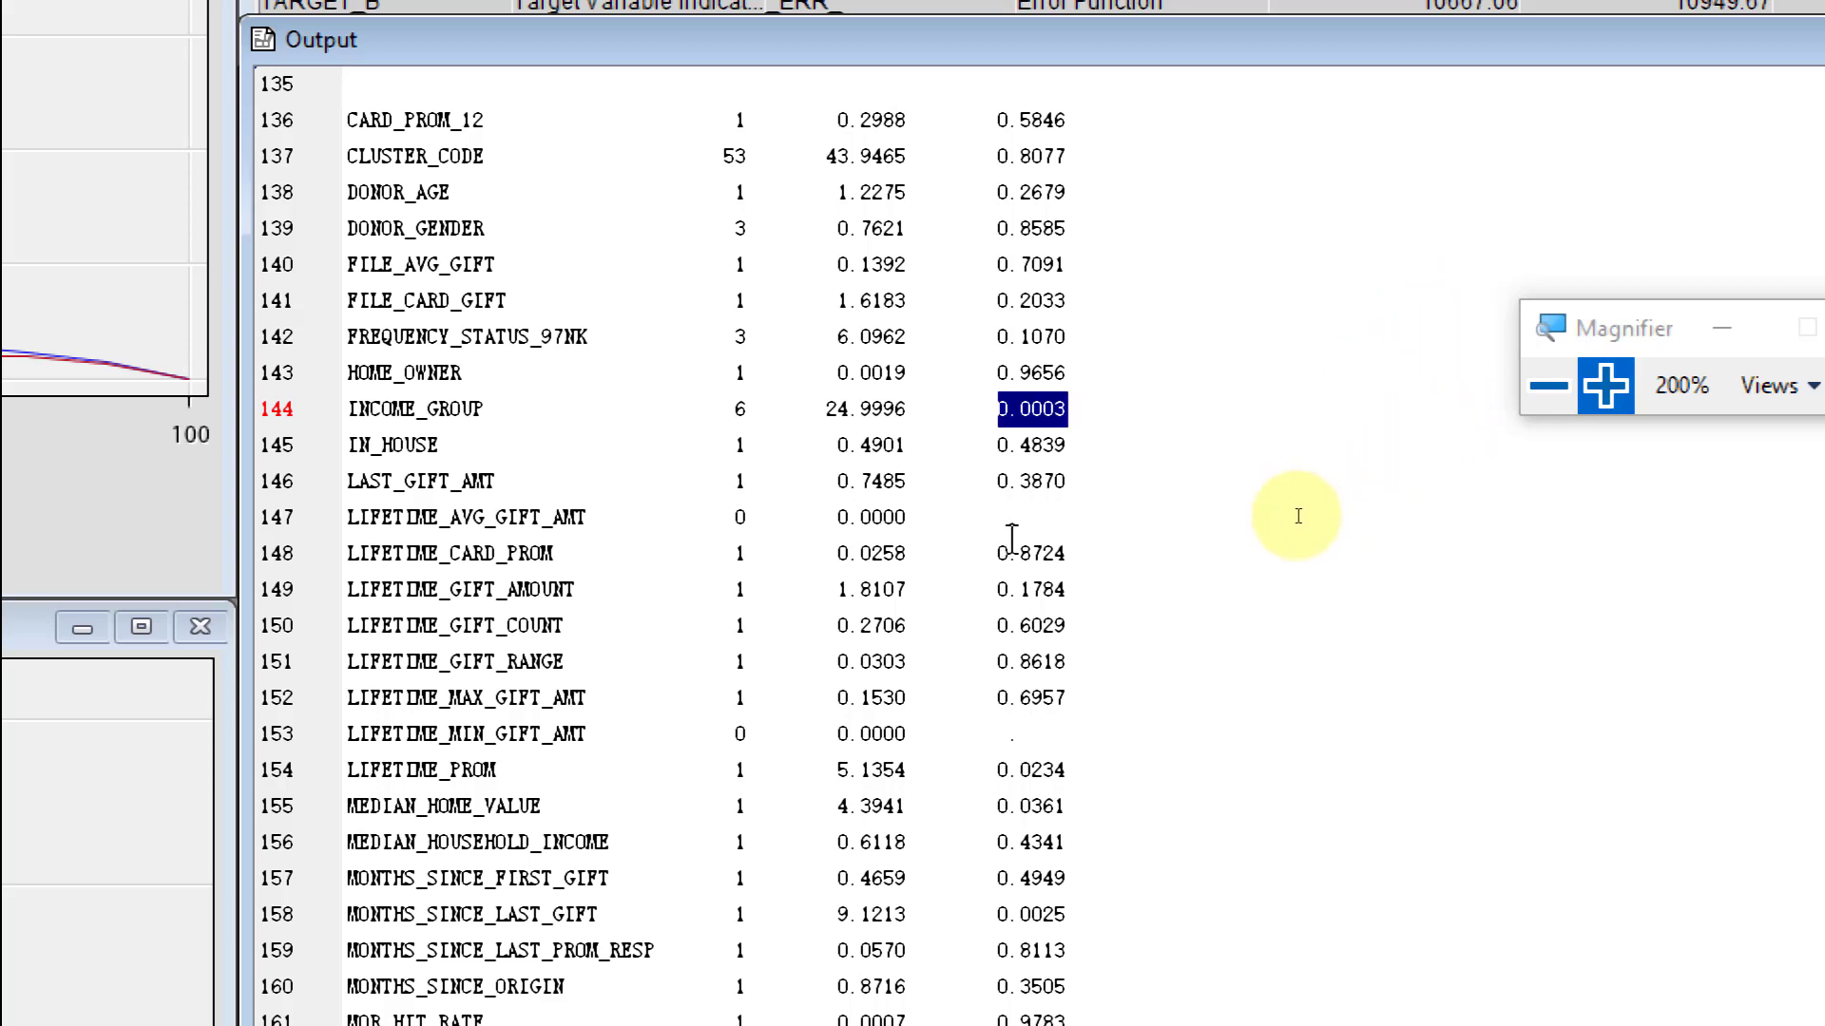
- Review the remaining Type 3 effects for significance and highlight part of the RECENCY_STATUS_96NK name
{"action": "scroll", "coordinate": [1298, 516], "scroll_direction": "down", "scroll_amount": 2}
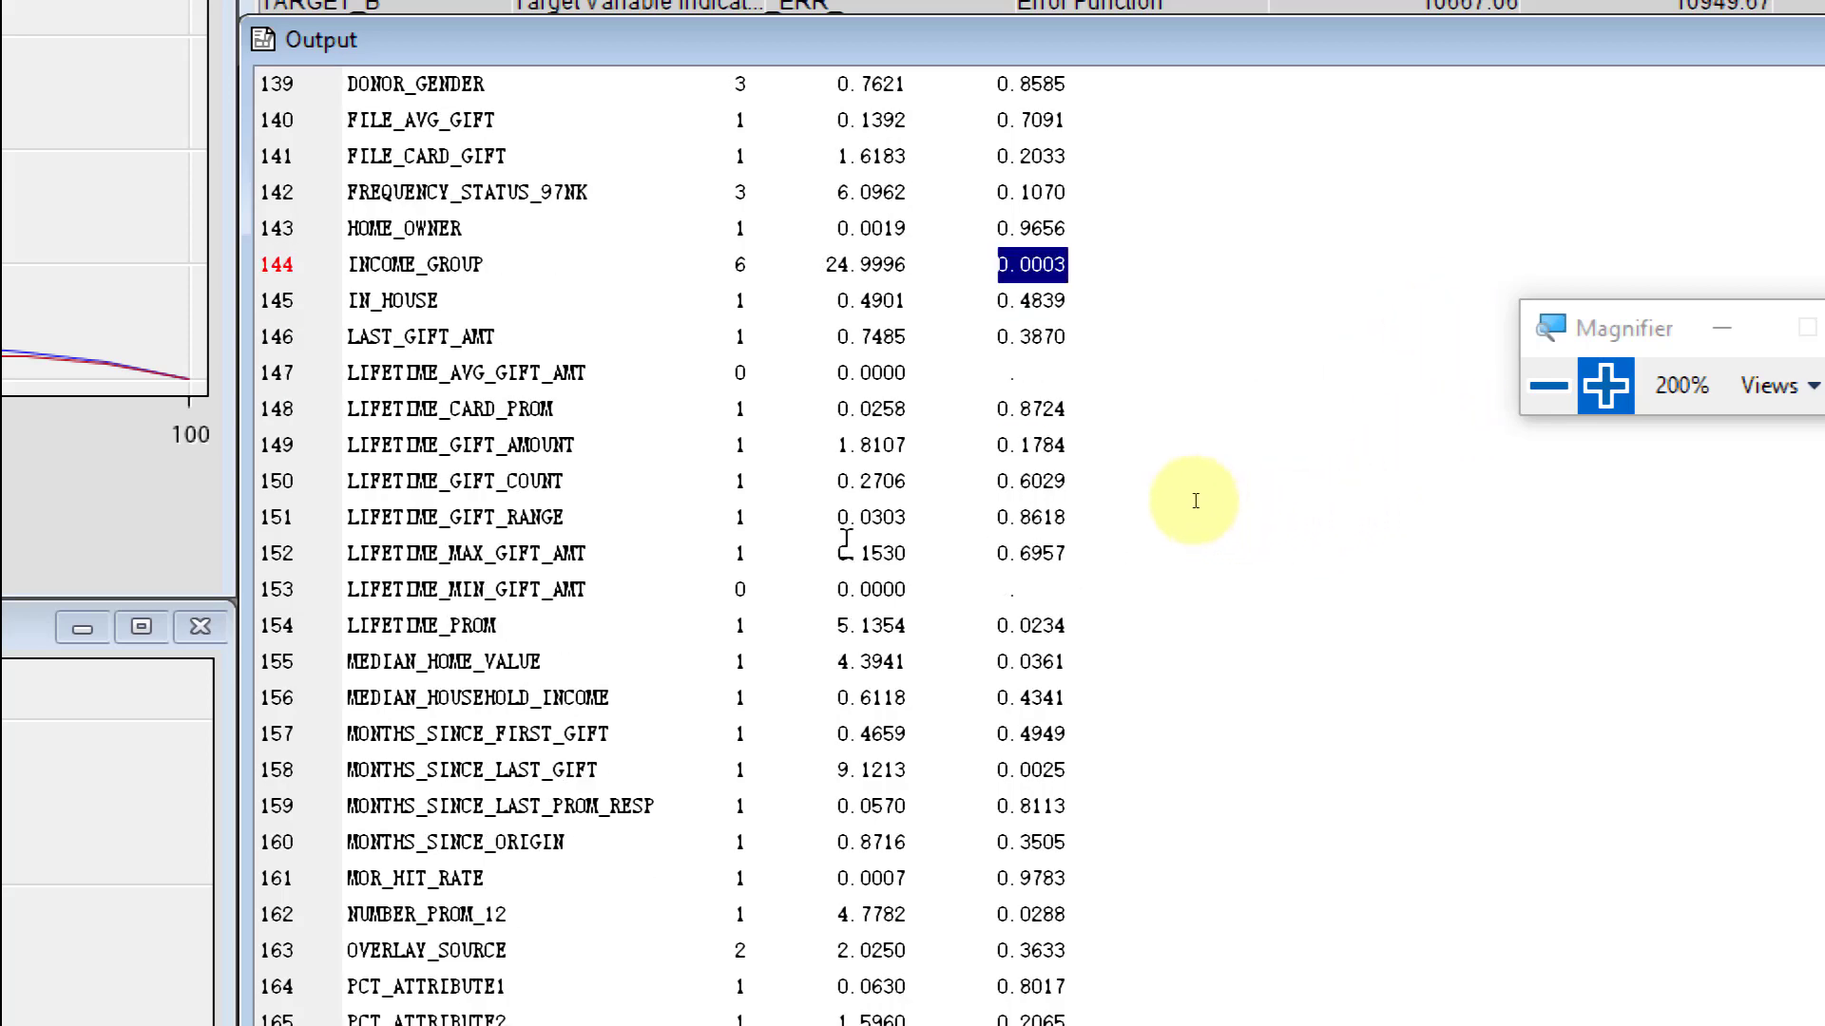
{"action": "scroll", "coordinate": [1289, 490], "scroll_direction": "down", "scroll_amount": 3}
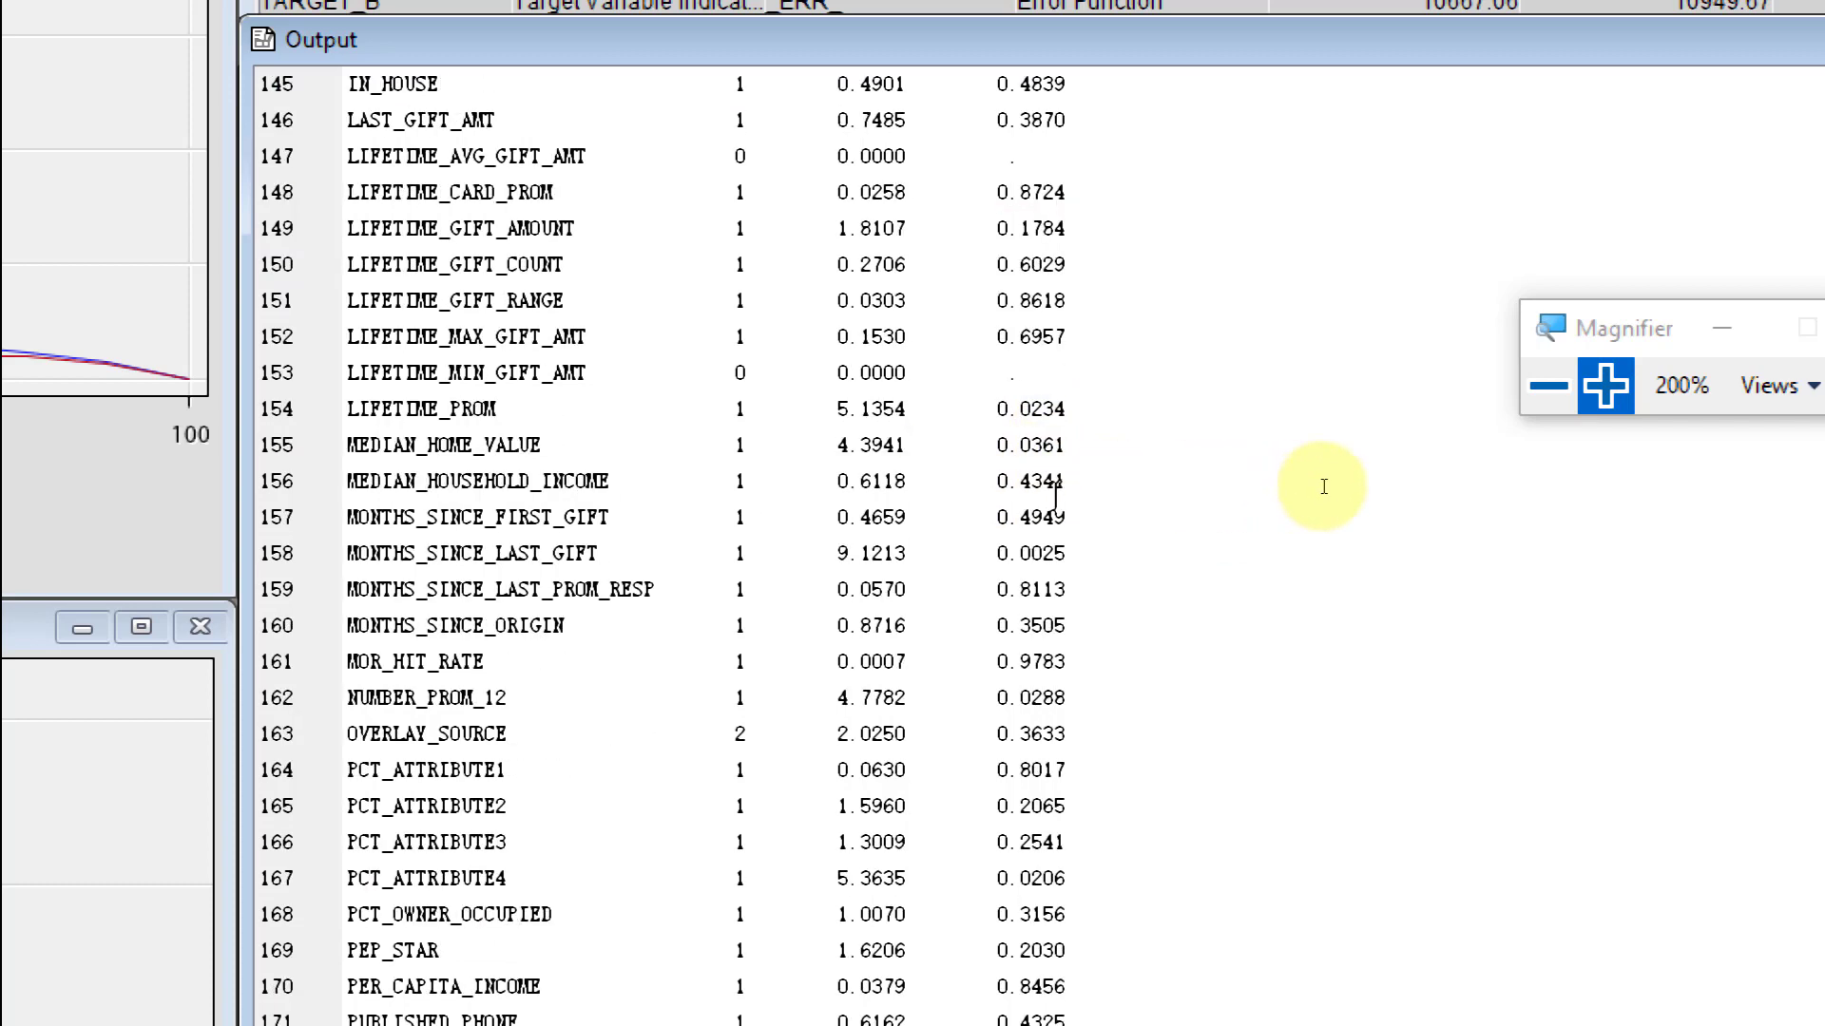
{"action": "scroll", "coordinate": [1340, 483], "scroll_direction": "down", "scroll_amount": 1}
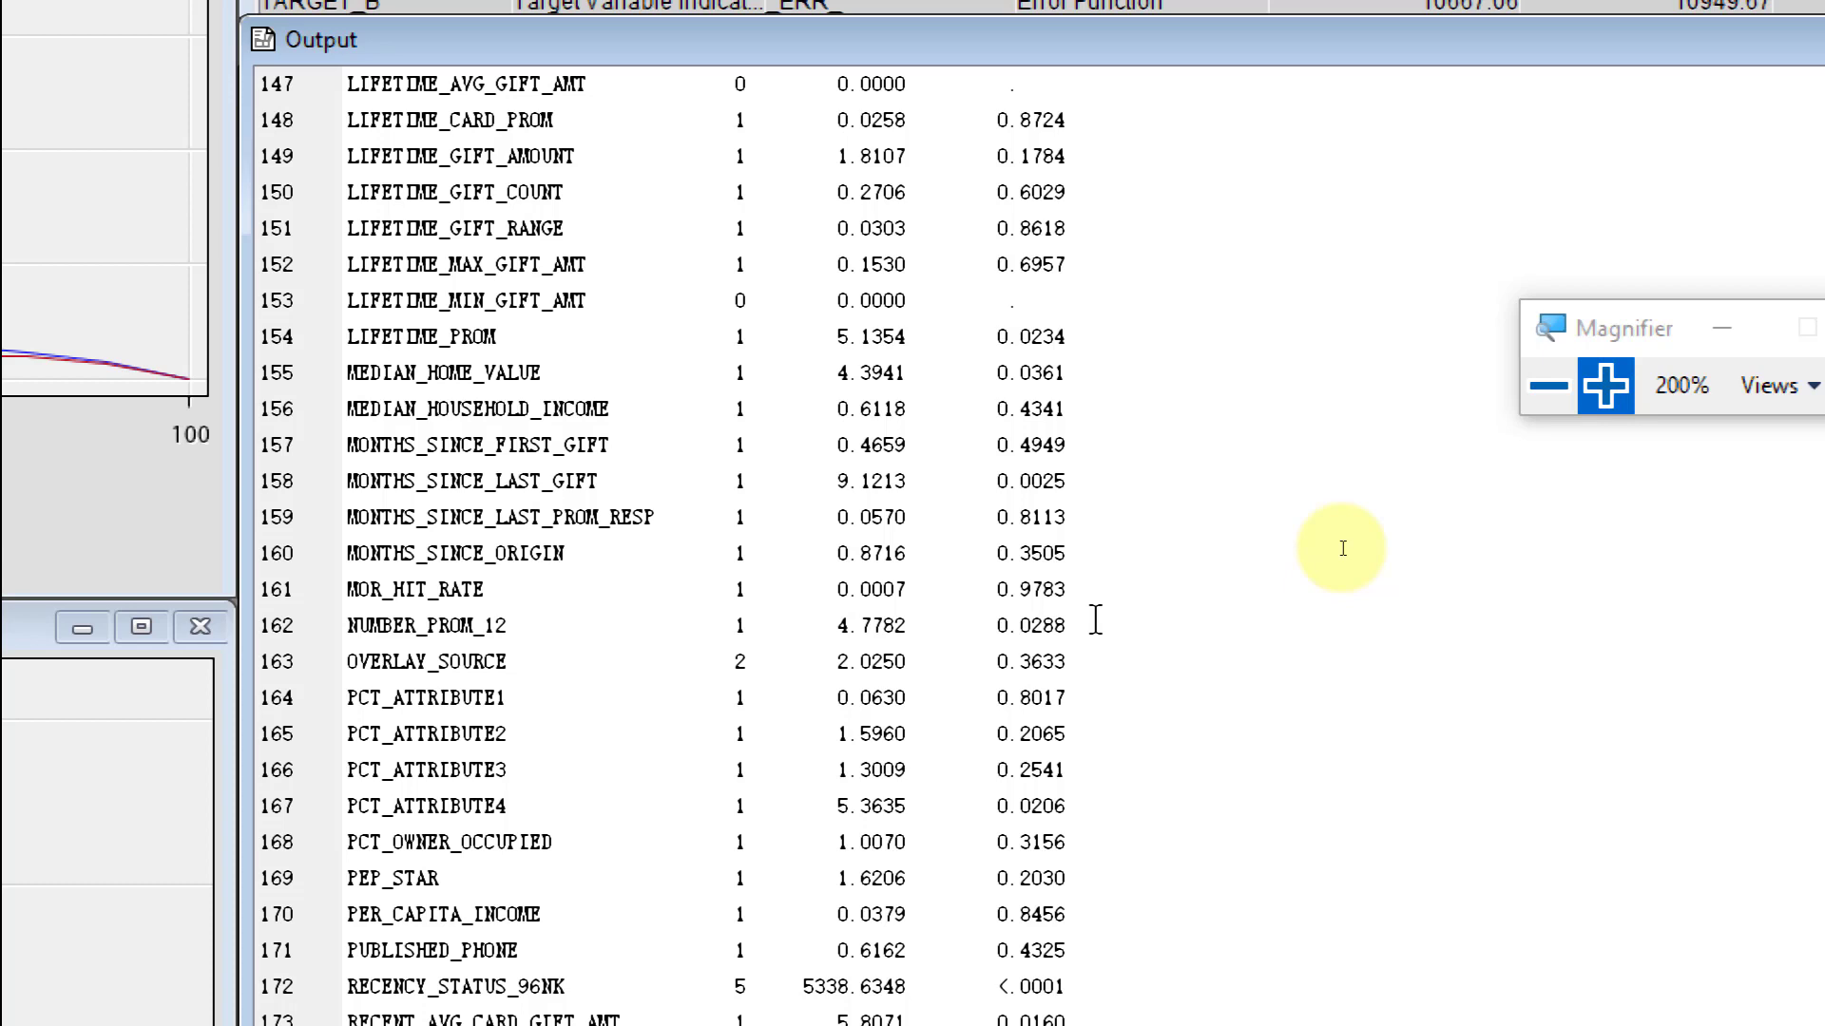
{"action": "scroll", "coordinate": [1365, 561], "scroll_direction": "down", "scroll_amount": 1}
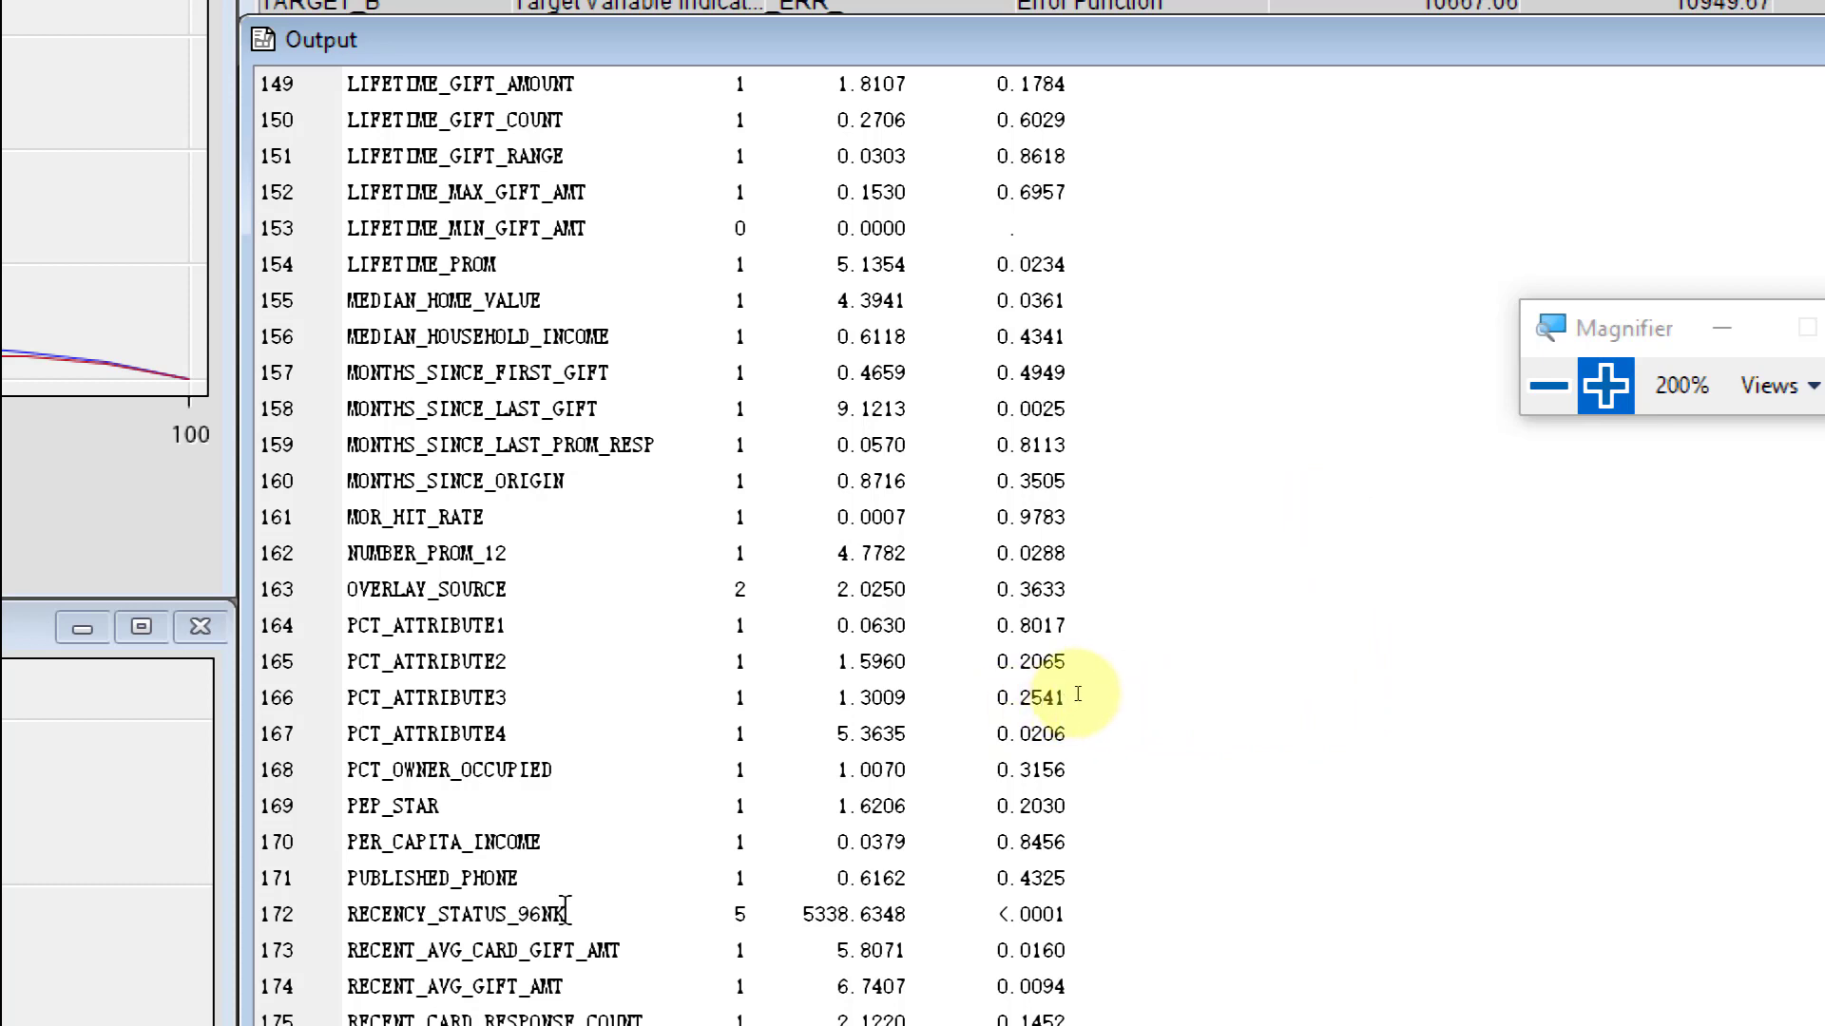
{"action": "left_click_drag", "start_coordinate": [567, 914], "coordinate": [431, 914]}
- Examine the Analysis of Maximum Likelihood Estimates and the Odds Ratio Estimates for the model's parameters
{"action": "scroll", "coordinate": [493, 901], "scroll_direction": "down", "scroll_amount": 2}
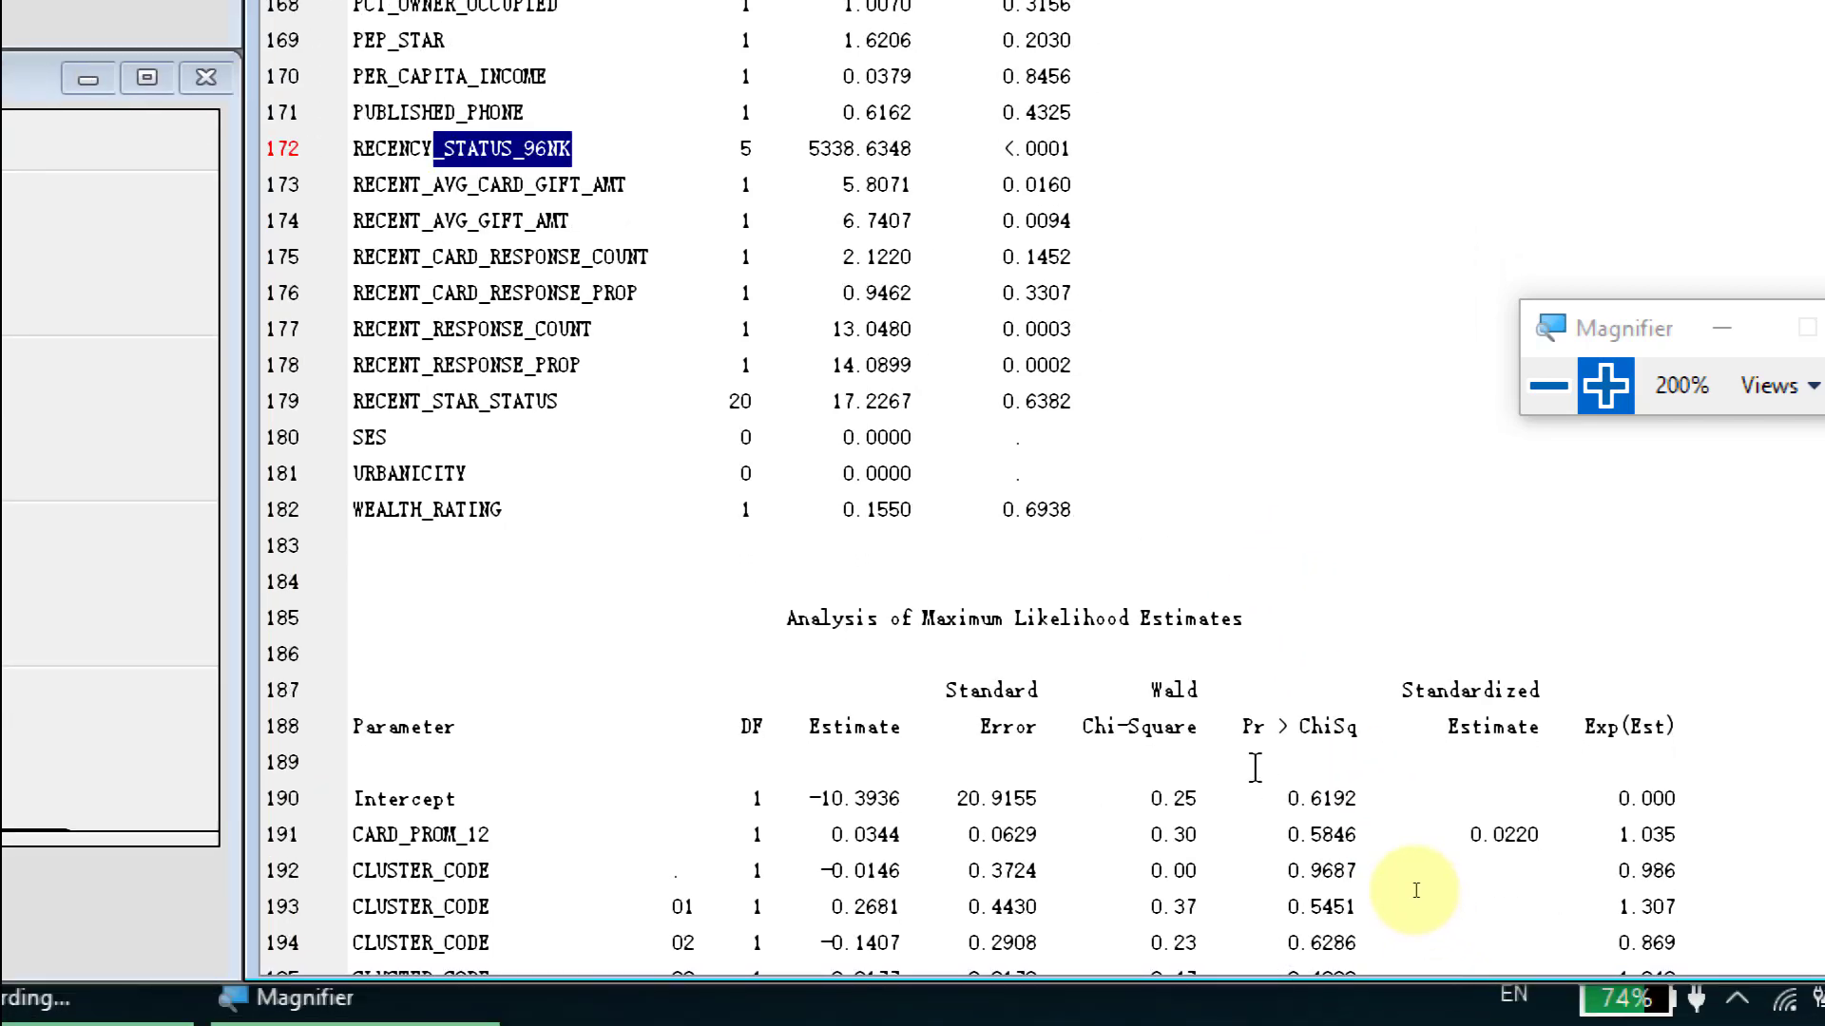
{"action": "scroll", "coordinate": [1397, 894], "scroll_direction": "down", "scroll_amount": 4}
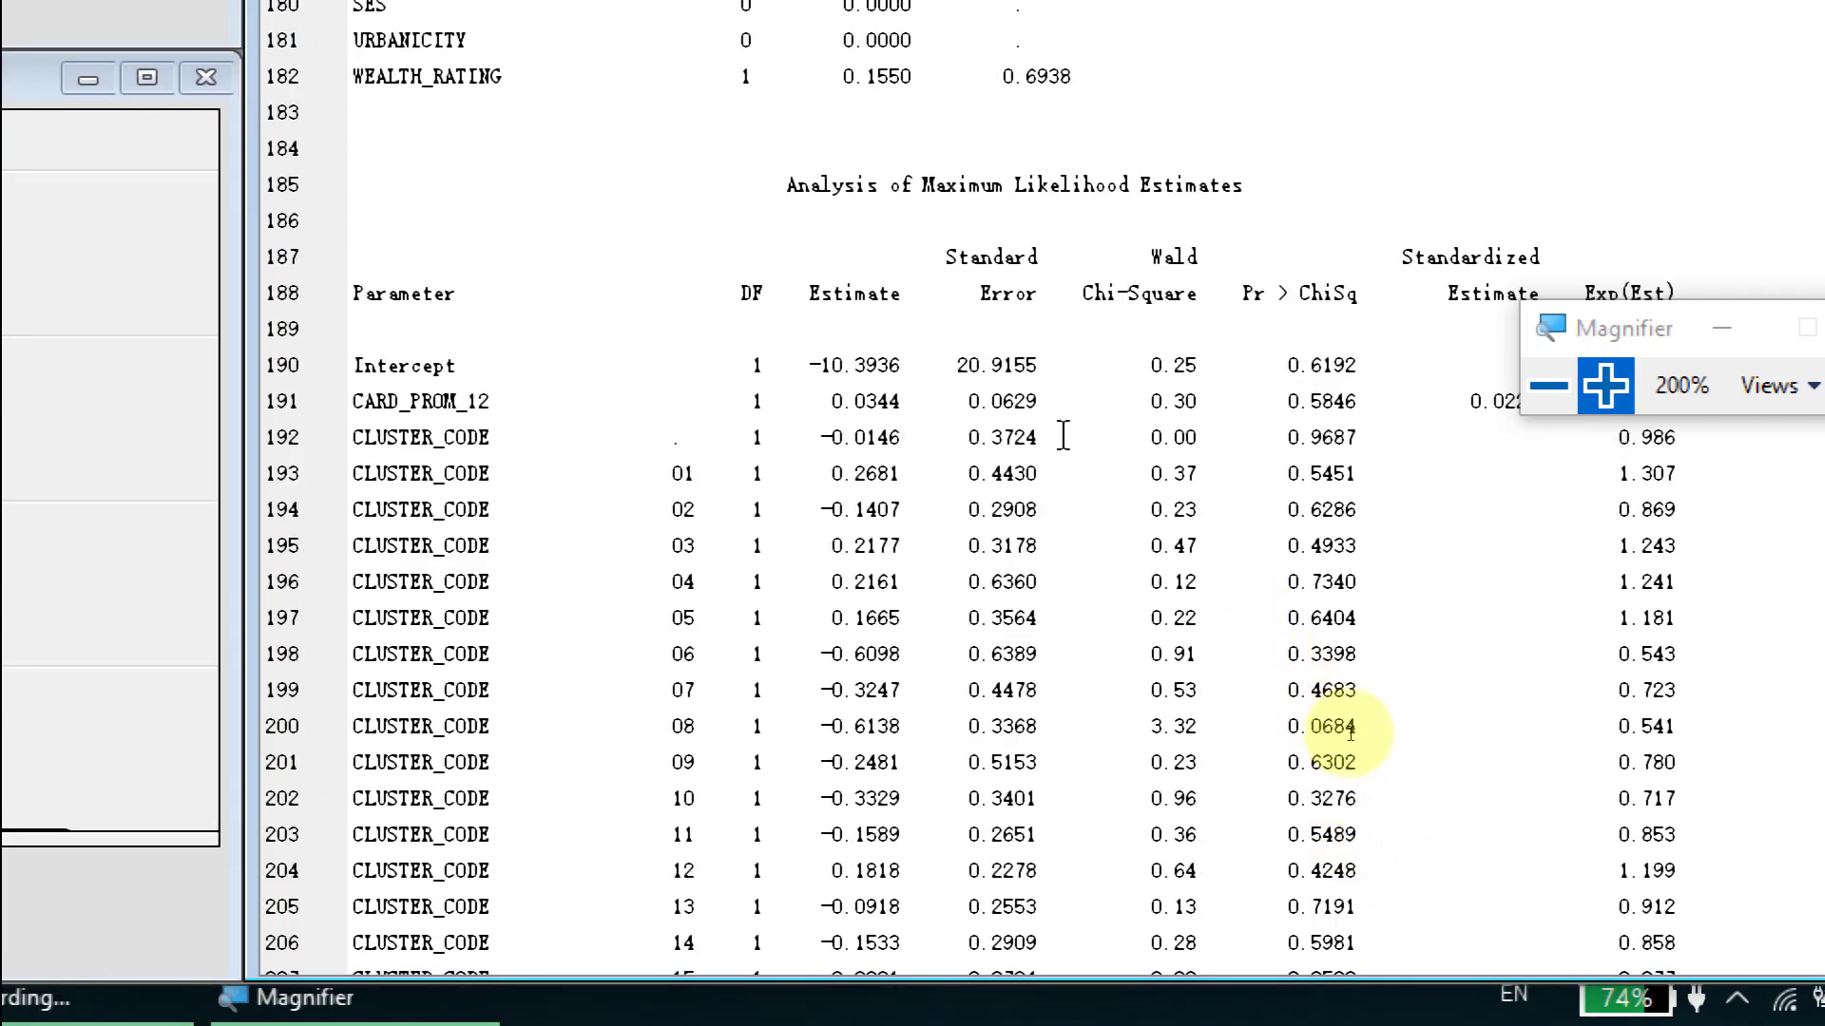
{"action": "scroll", "coordinate": [1368, 732], "scroll_direction": "down", "scroll_amount": 3}
{"action": "scroll", "coordinate": [1360, 732], "scroll_direction": "up", "scroll_amount": 3}
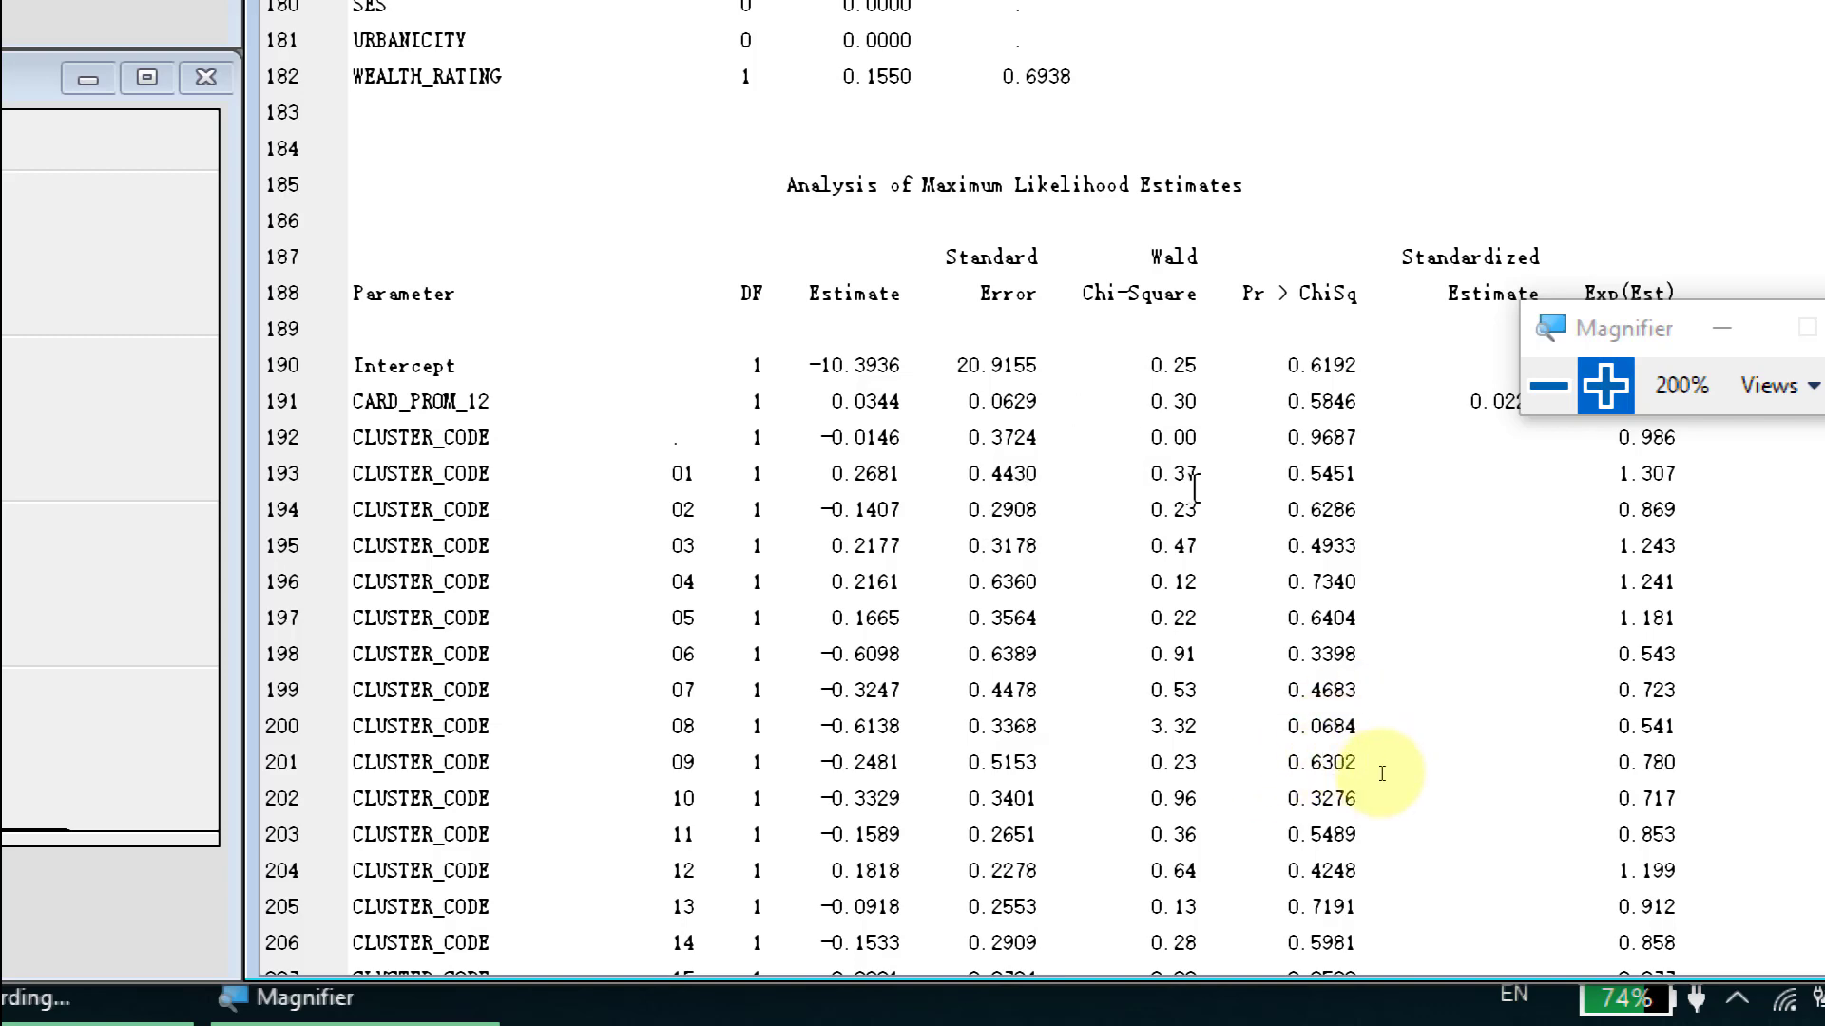
{"action": "scroll", "coordinate": [1401, 795], "scroll_direction": "down", "scroll_amount": 20}
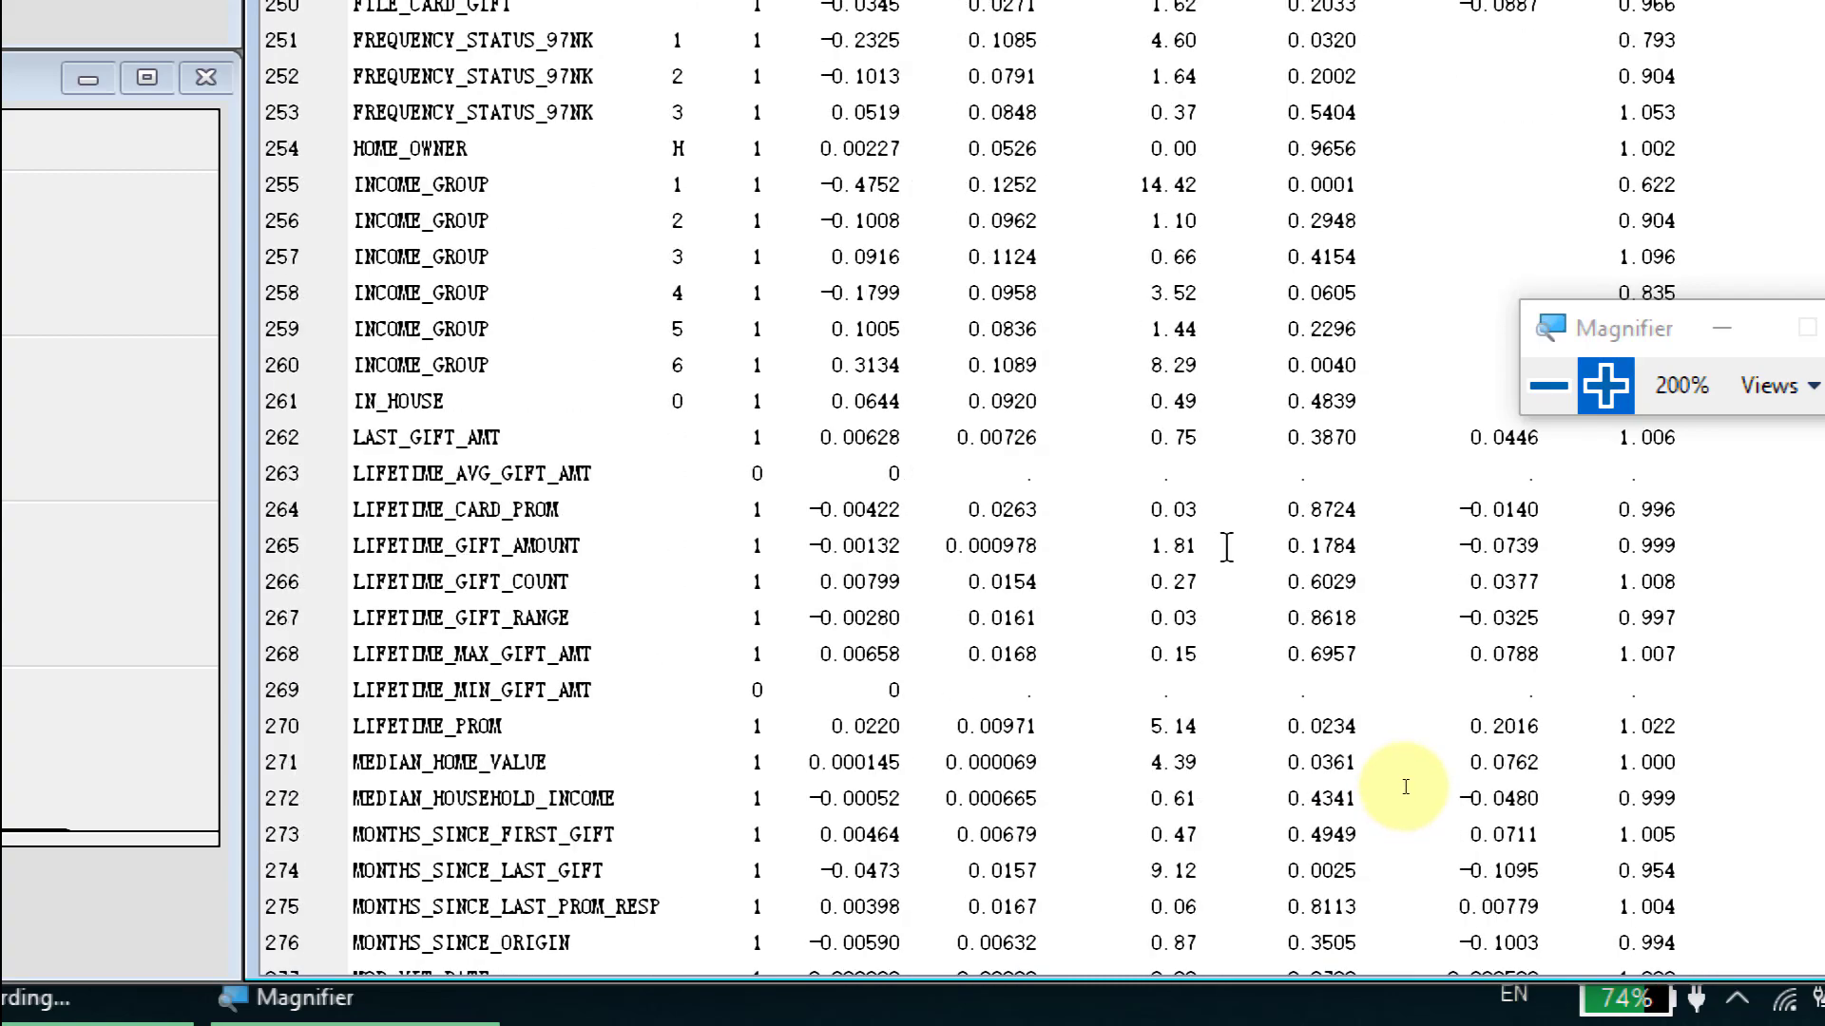
{"action": "scroll", "coordinate": [1407, 786], "scroll_direction": "down", "scroll_amount": 18}
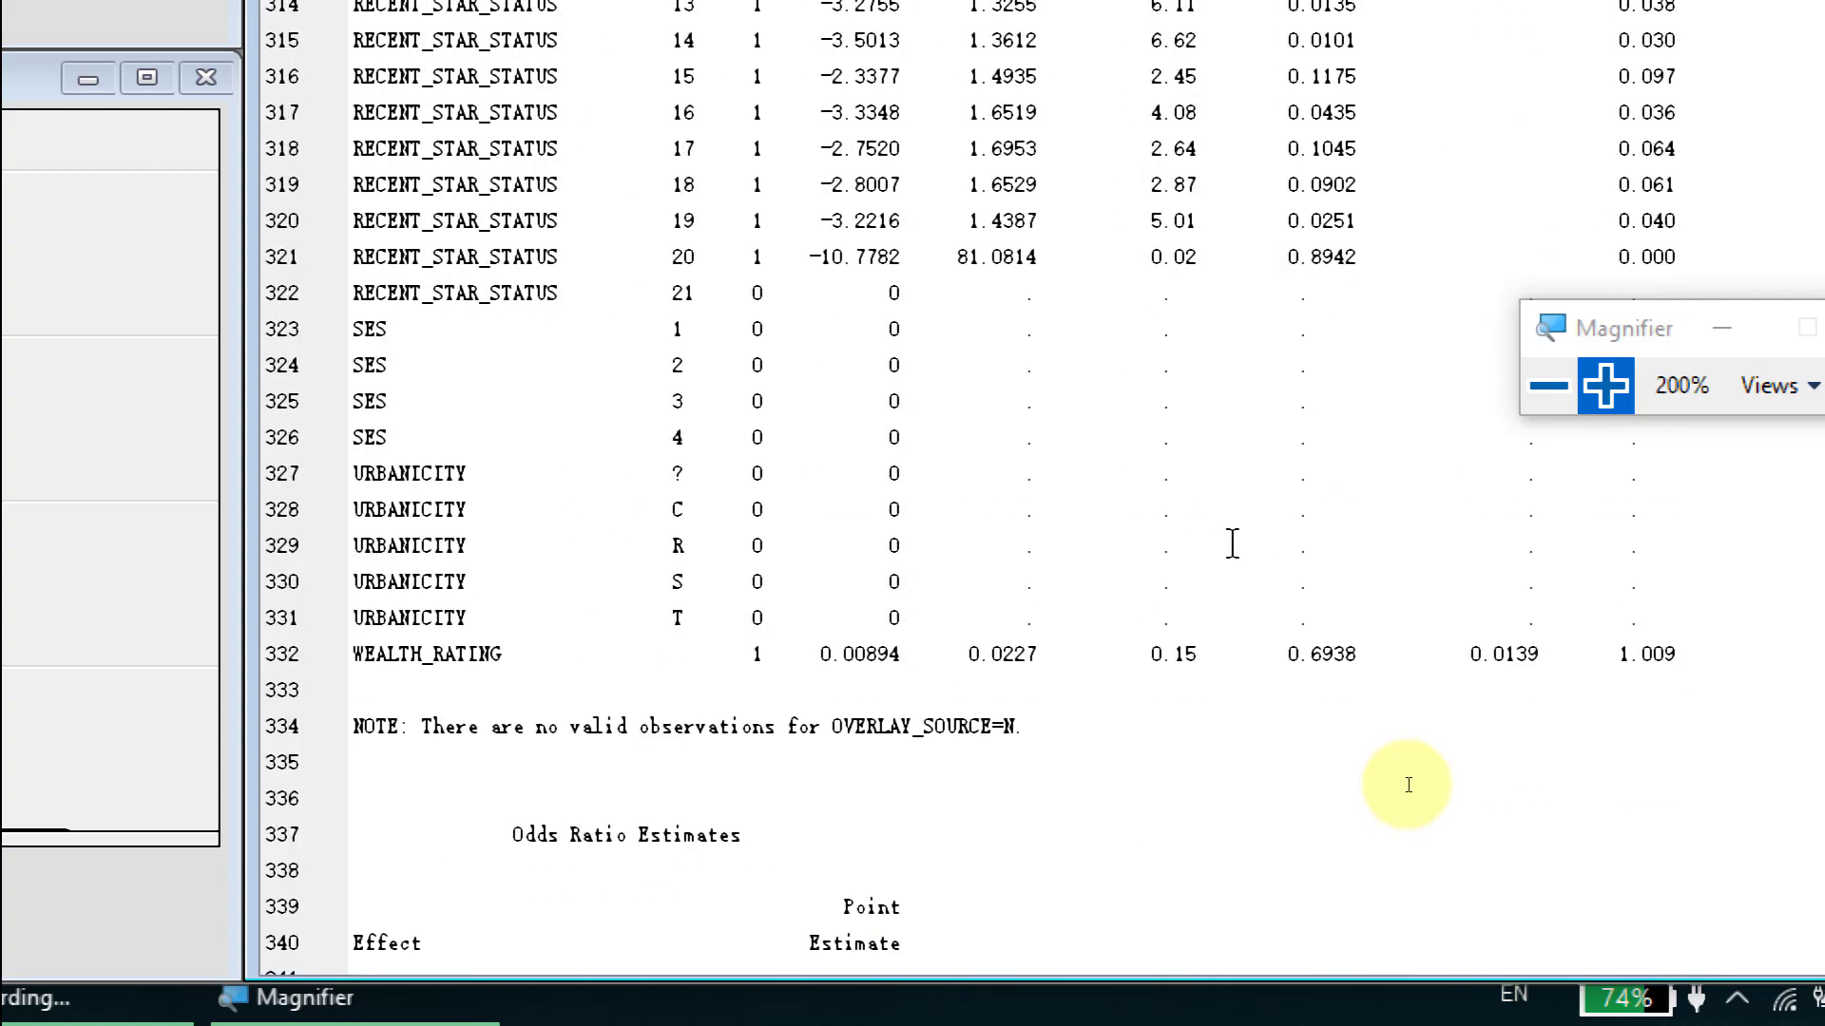
{"action": "scroll", "coordinate": [1407, 785], "scroll_direction": "down", "scroll_amount": 20}
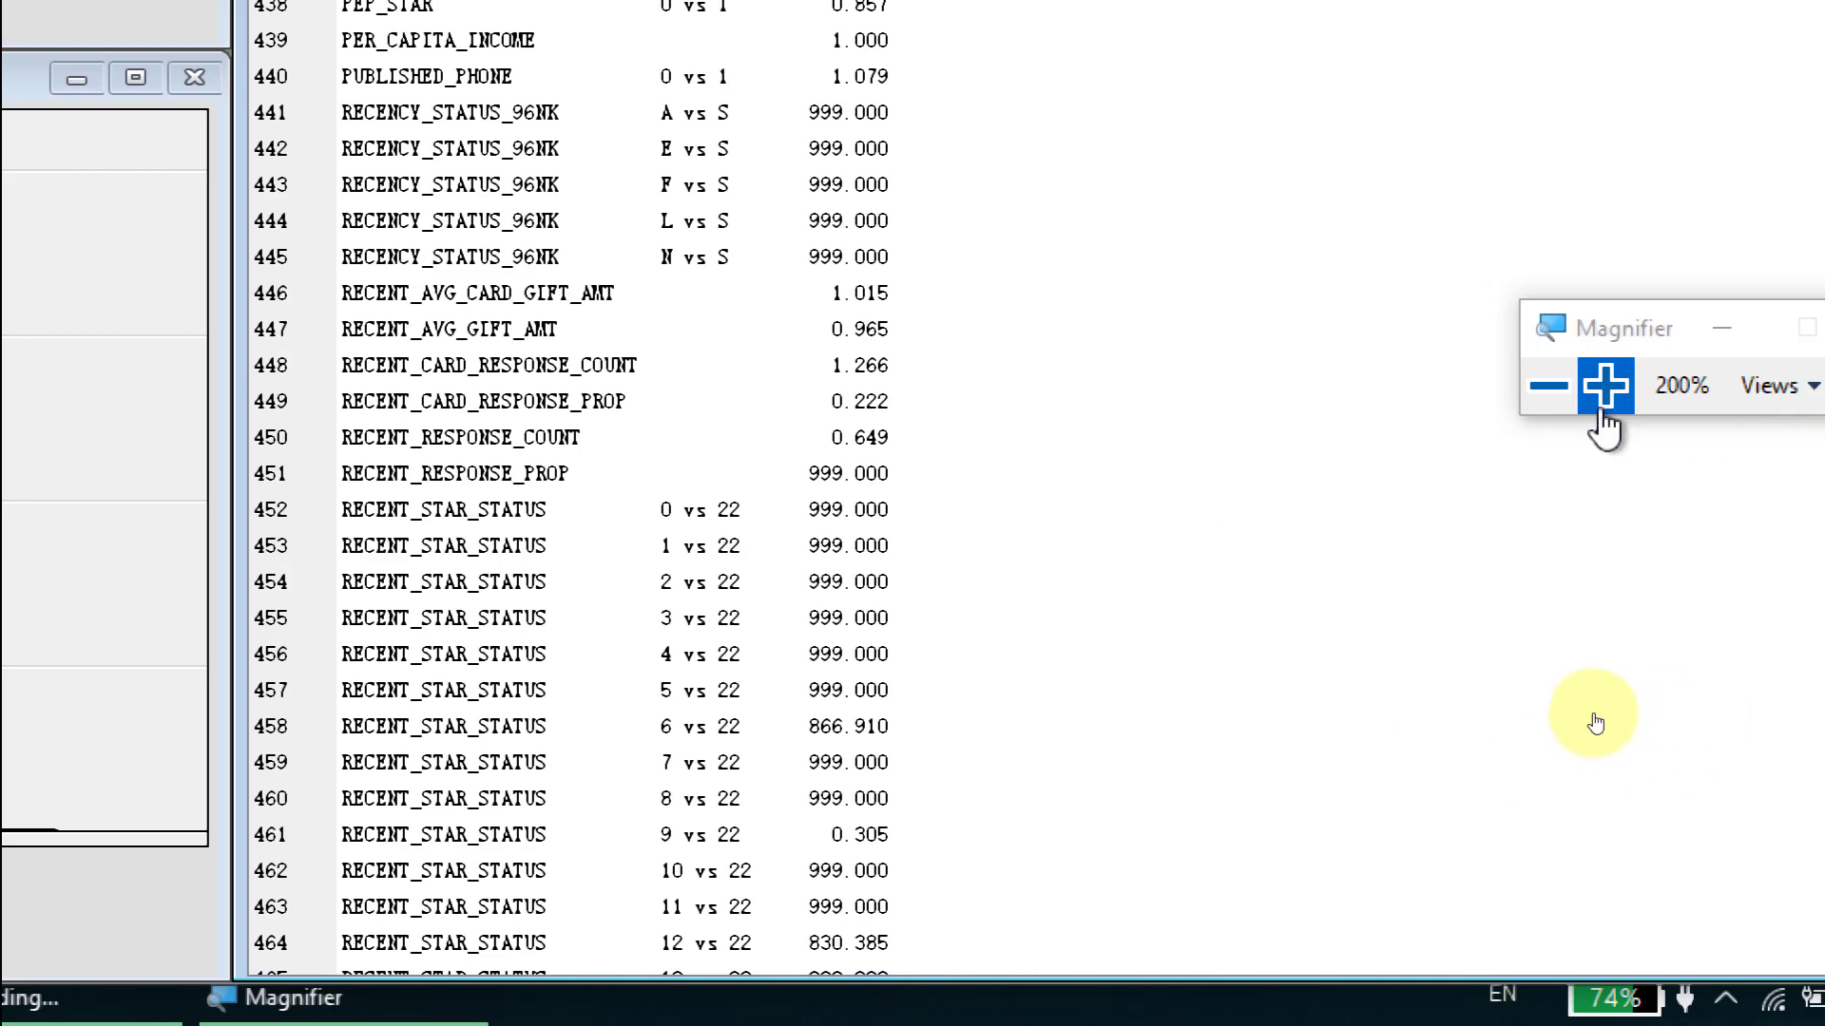
- Reset the screen magnification to 100% and return to the beginning of the regression output
{"action": "left_click", "coordinate": [1549, 386]}
{"action": "left_click", "coordinate": [1547, 654]}
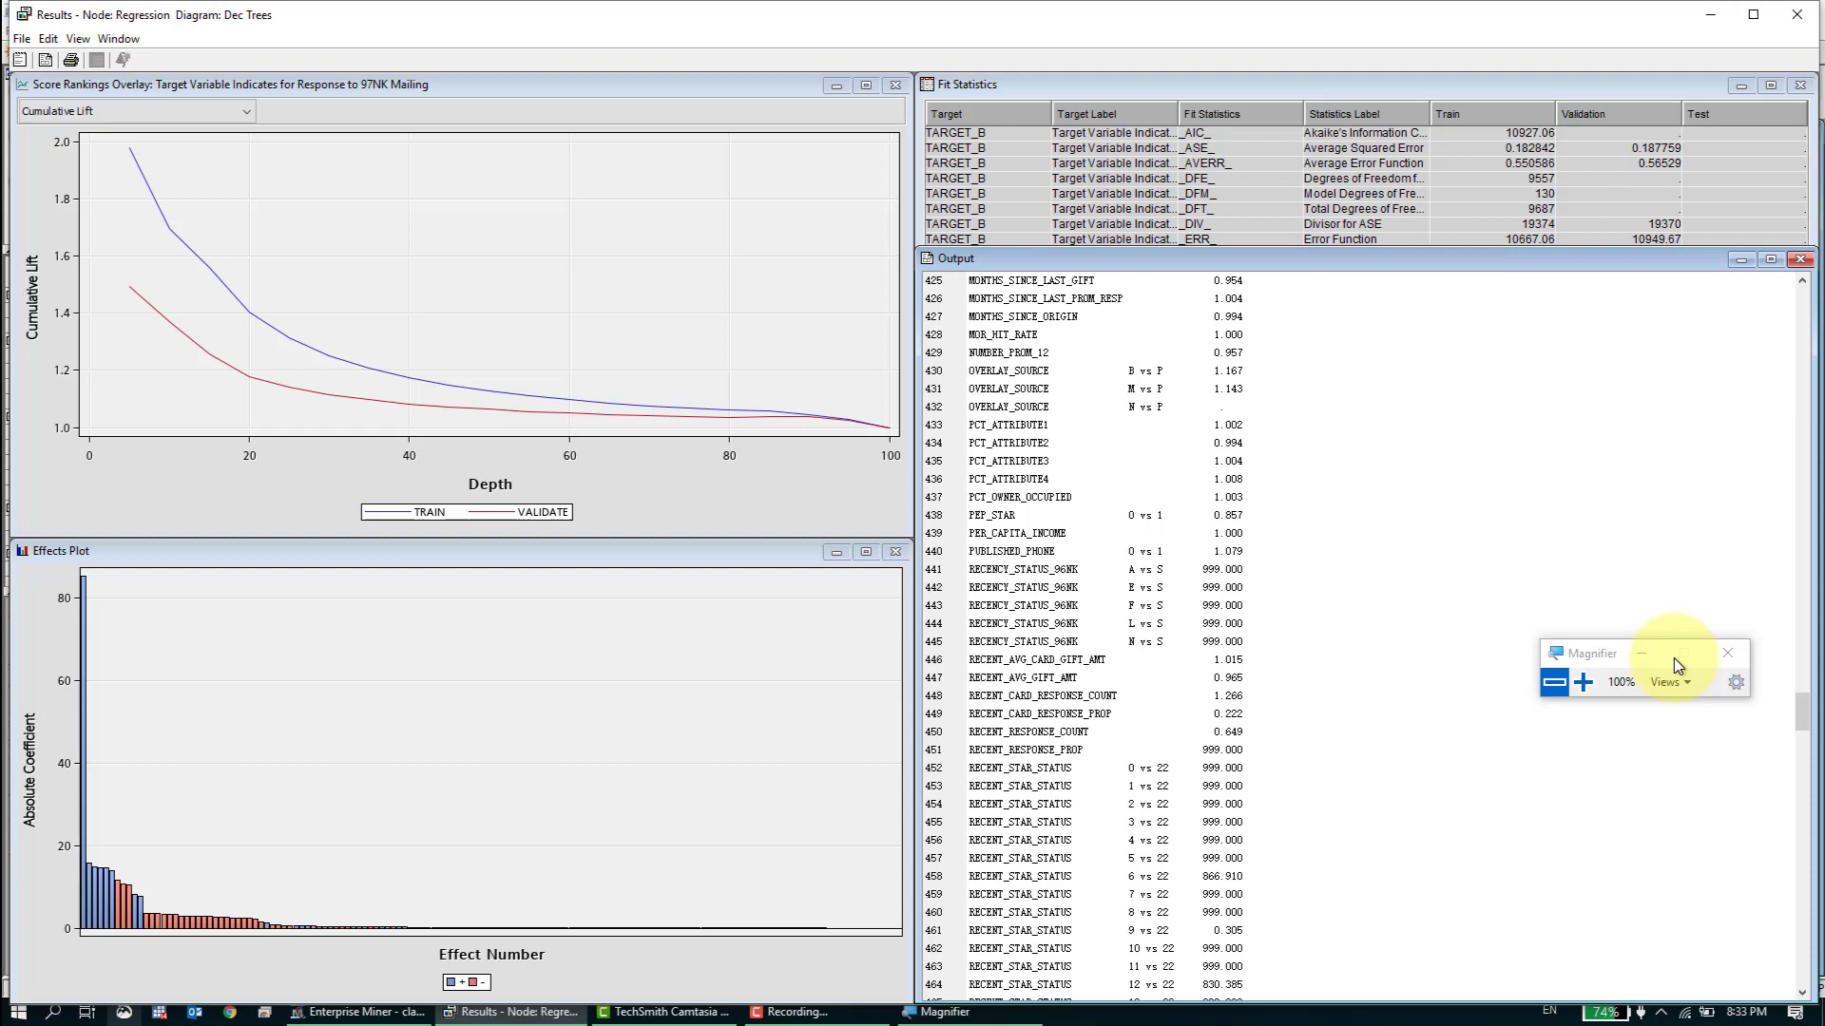
{"action": "left_click_drag", "start_coordinate": [1801, 711], "coordinate": [1809, 300]}
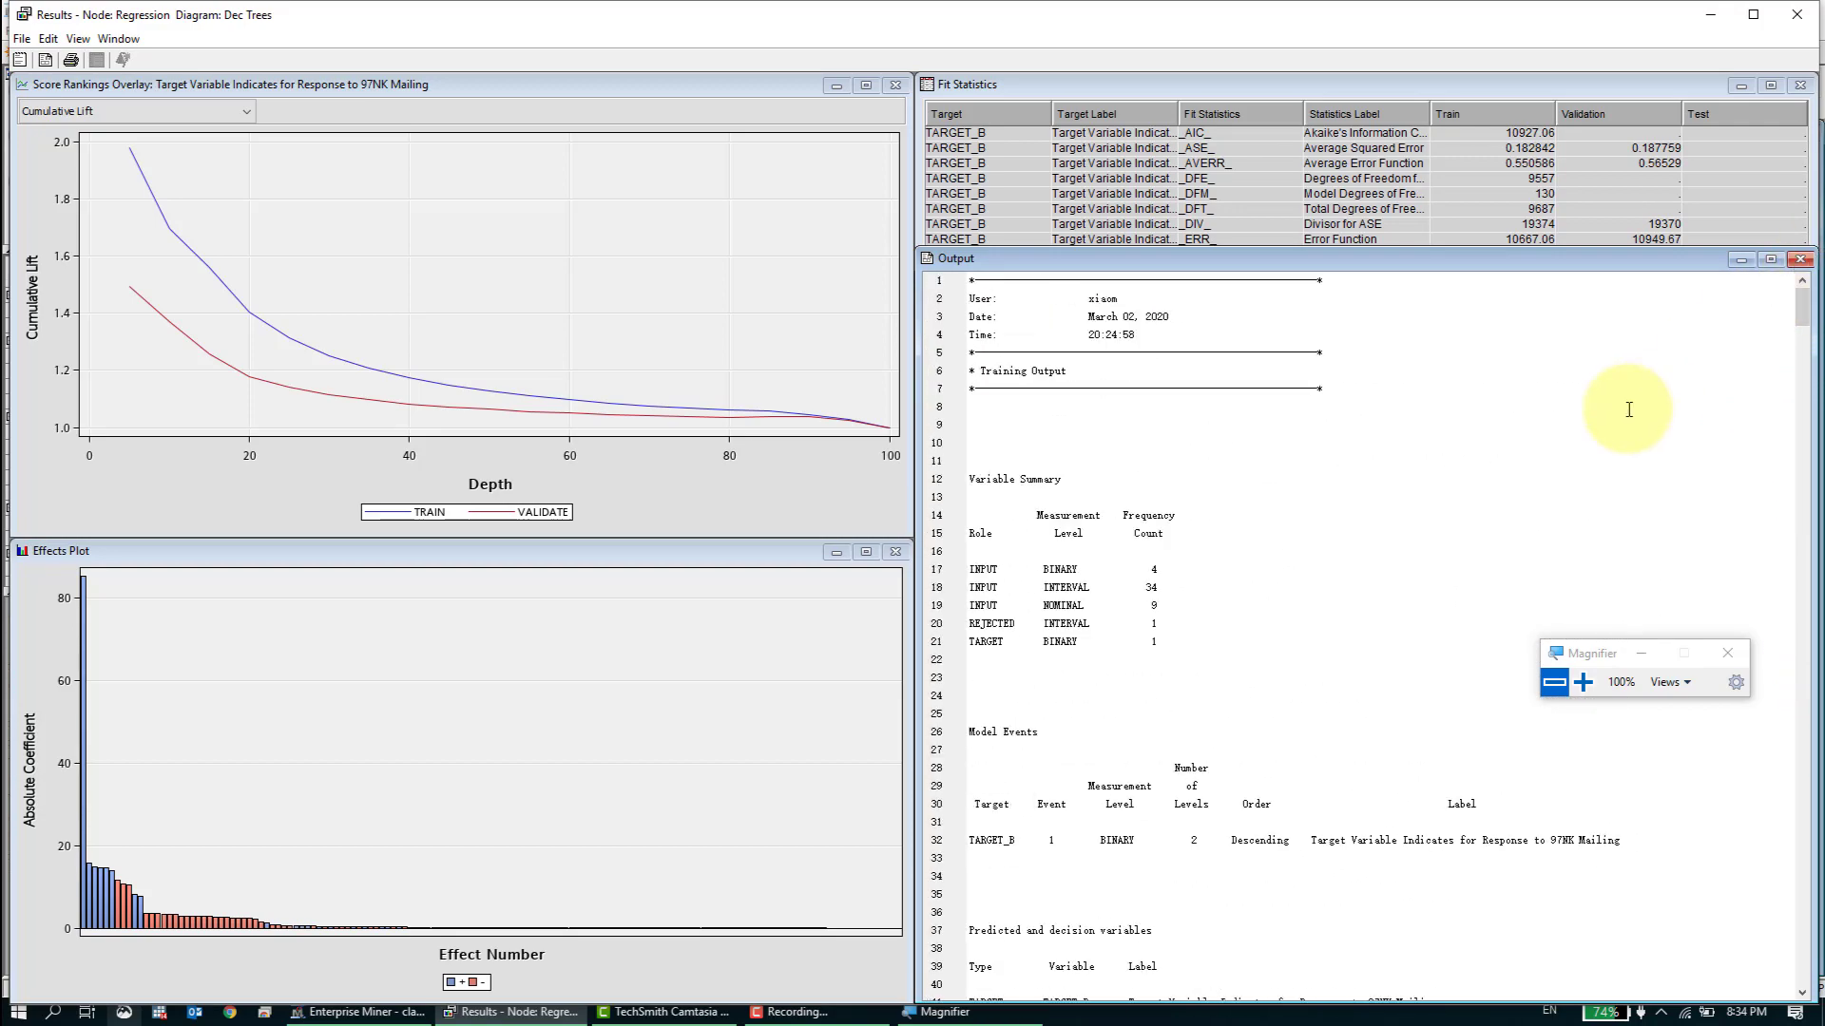
- Search the regression output for "r2" and close the search
{"action": "key", "text": "ctrl+f"}
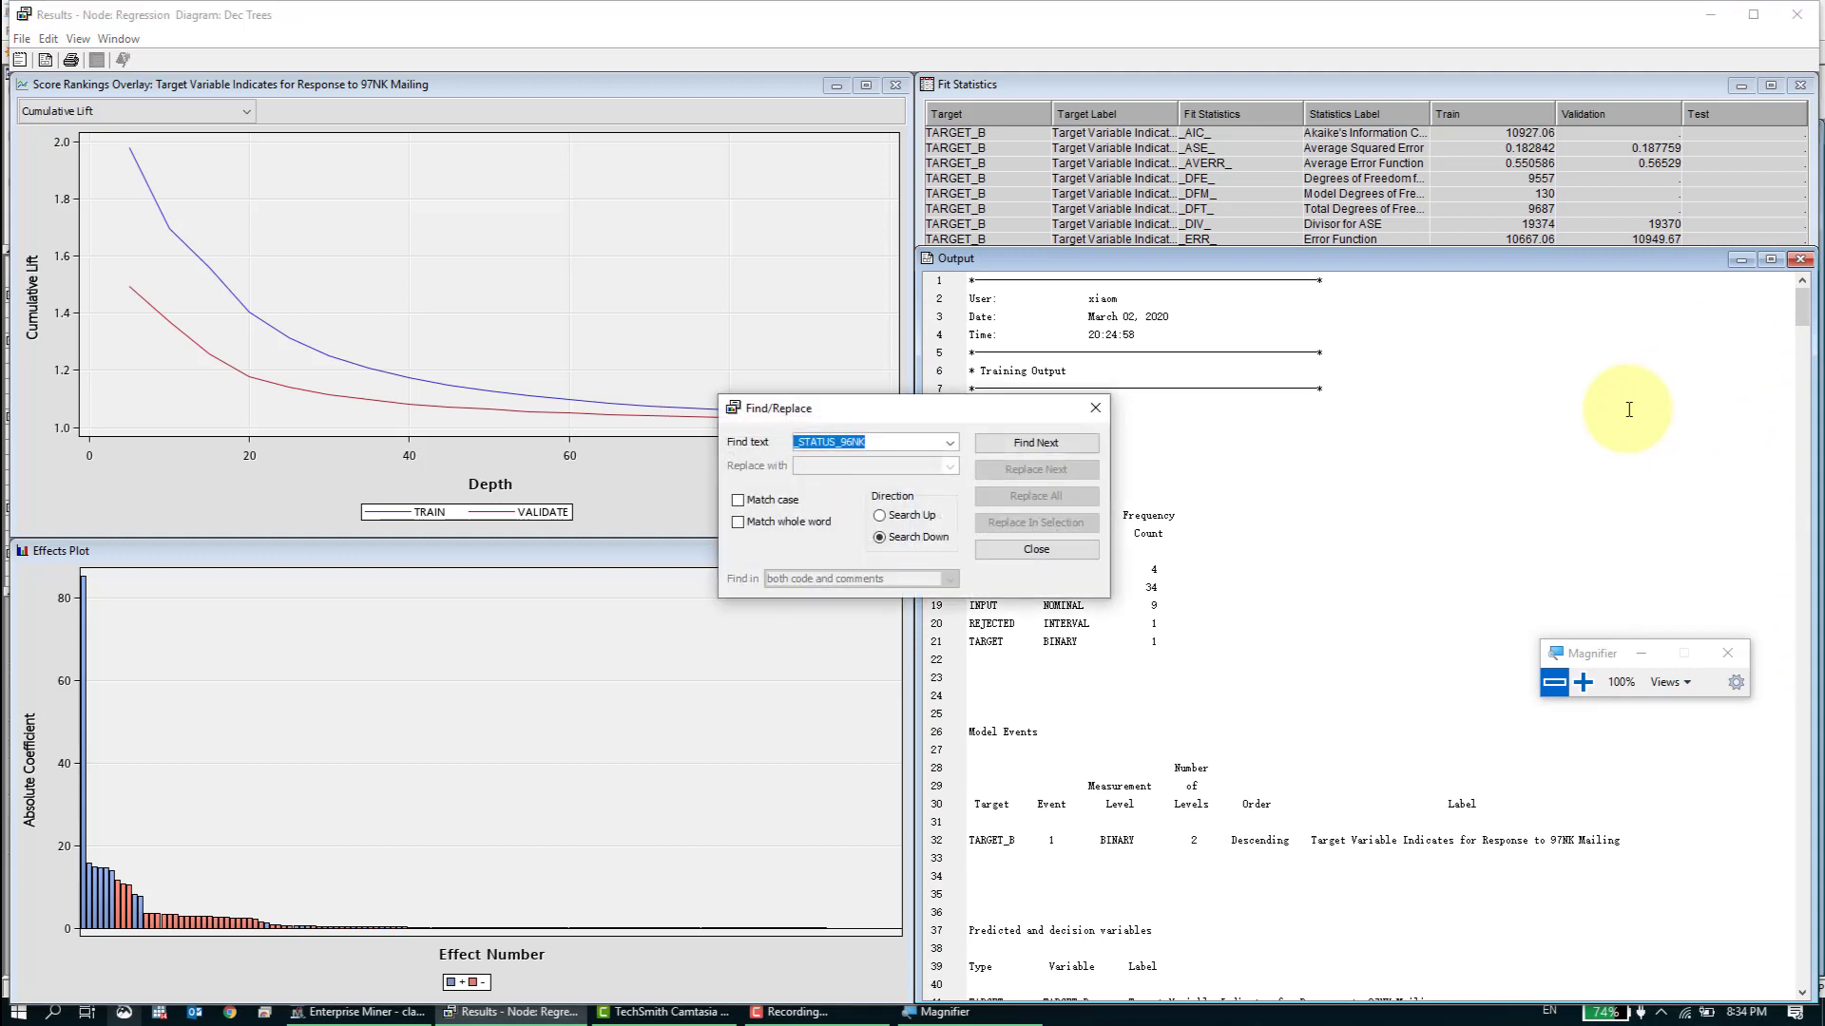
{"action": "type", "text": "r"}
{"action": "key", "text": "Return"}
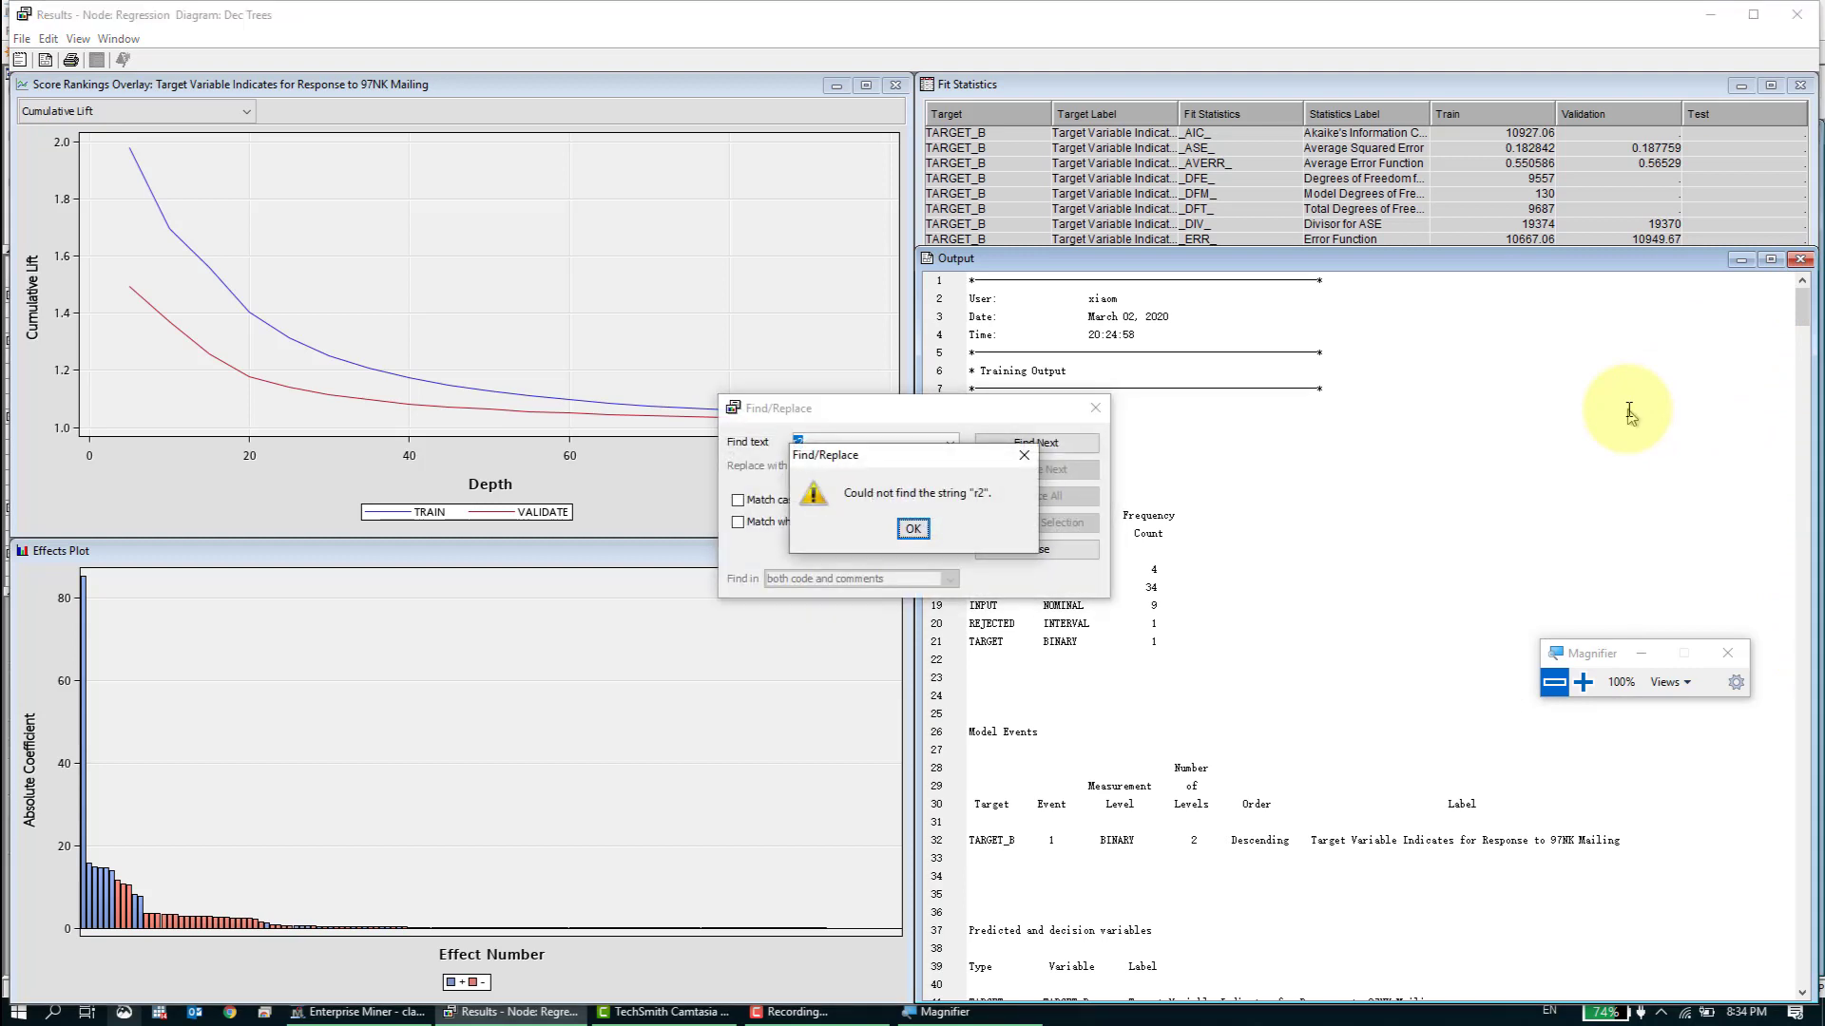
{"action": "key", "text": "Return"}
{"action": "key", "text": "Escape"}
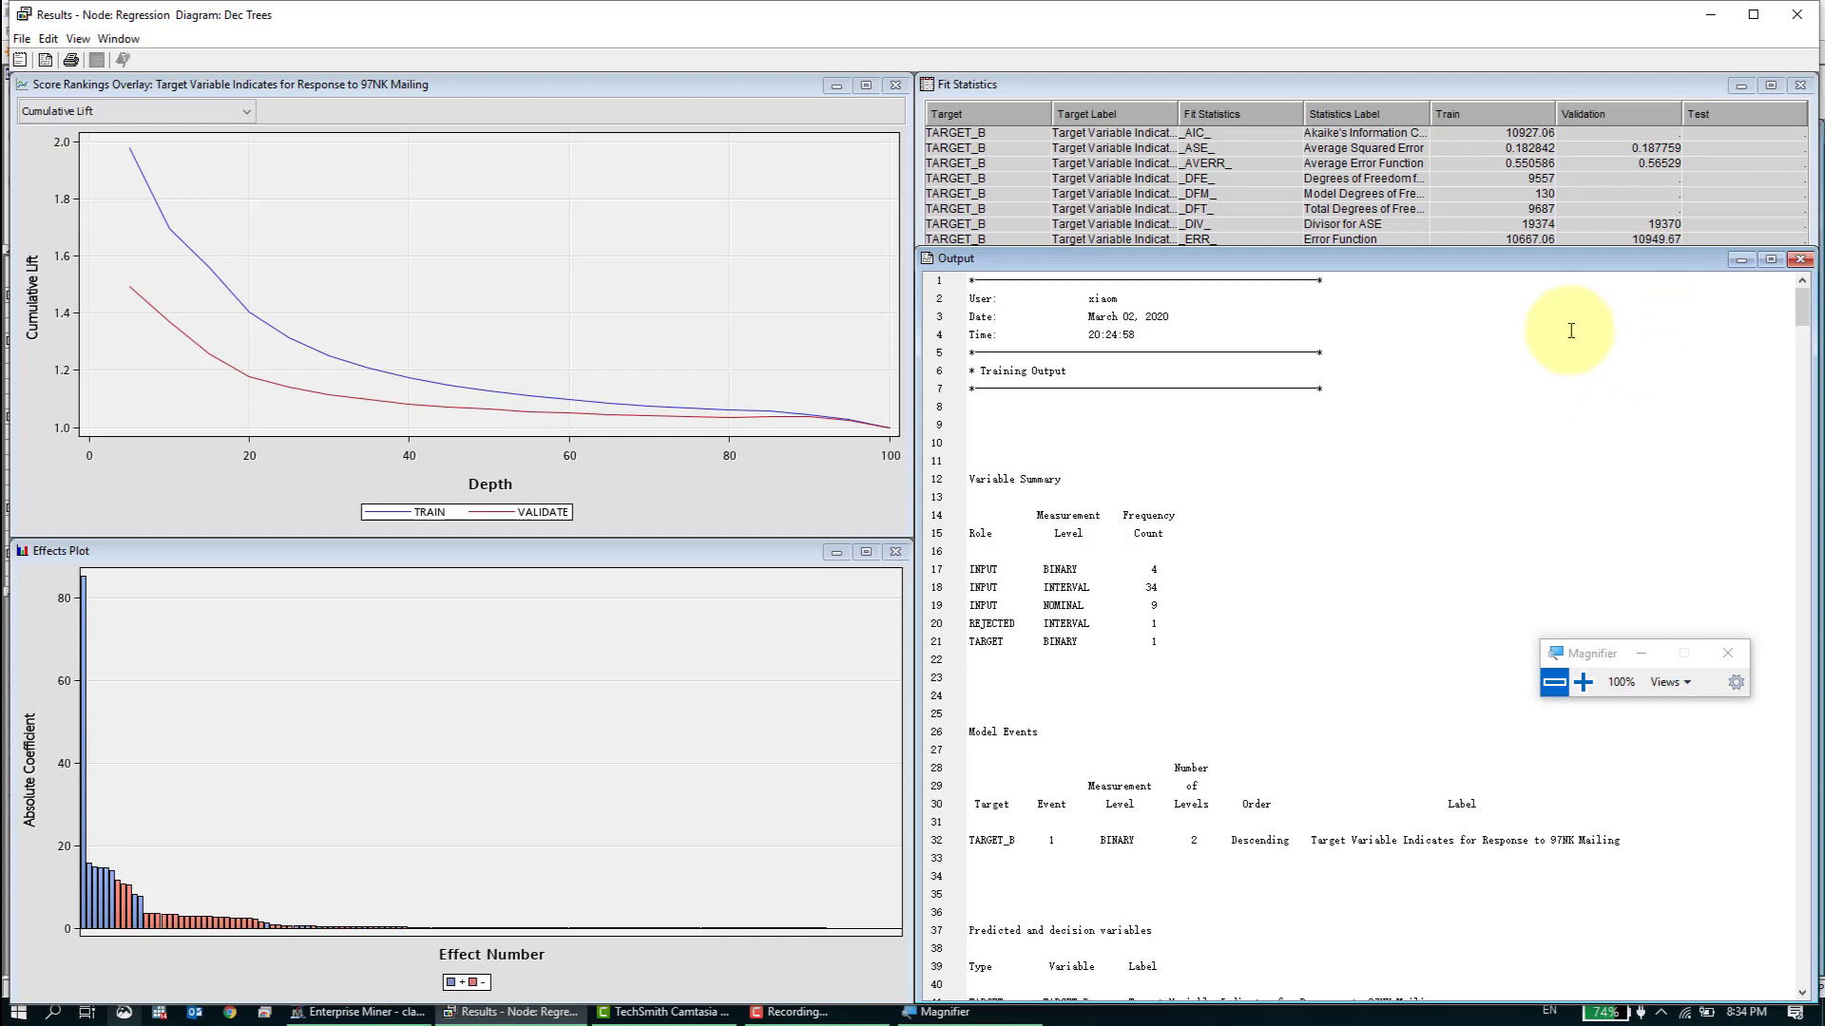
- Shorten the Output window from above so the full Fit Statistics table is uncovered
{"action": "left_click_drag", "start_coordinate": [1673, 247], "coordinate": [1652, 445]}
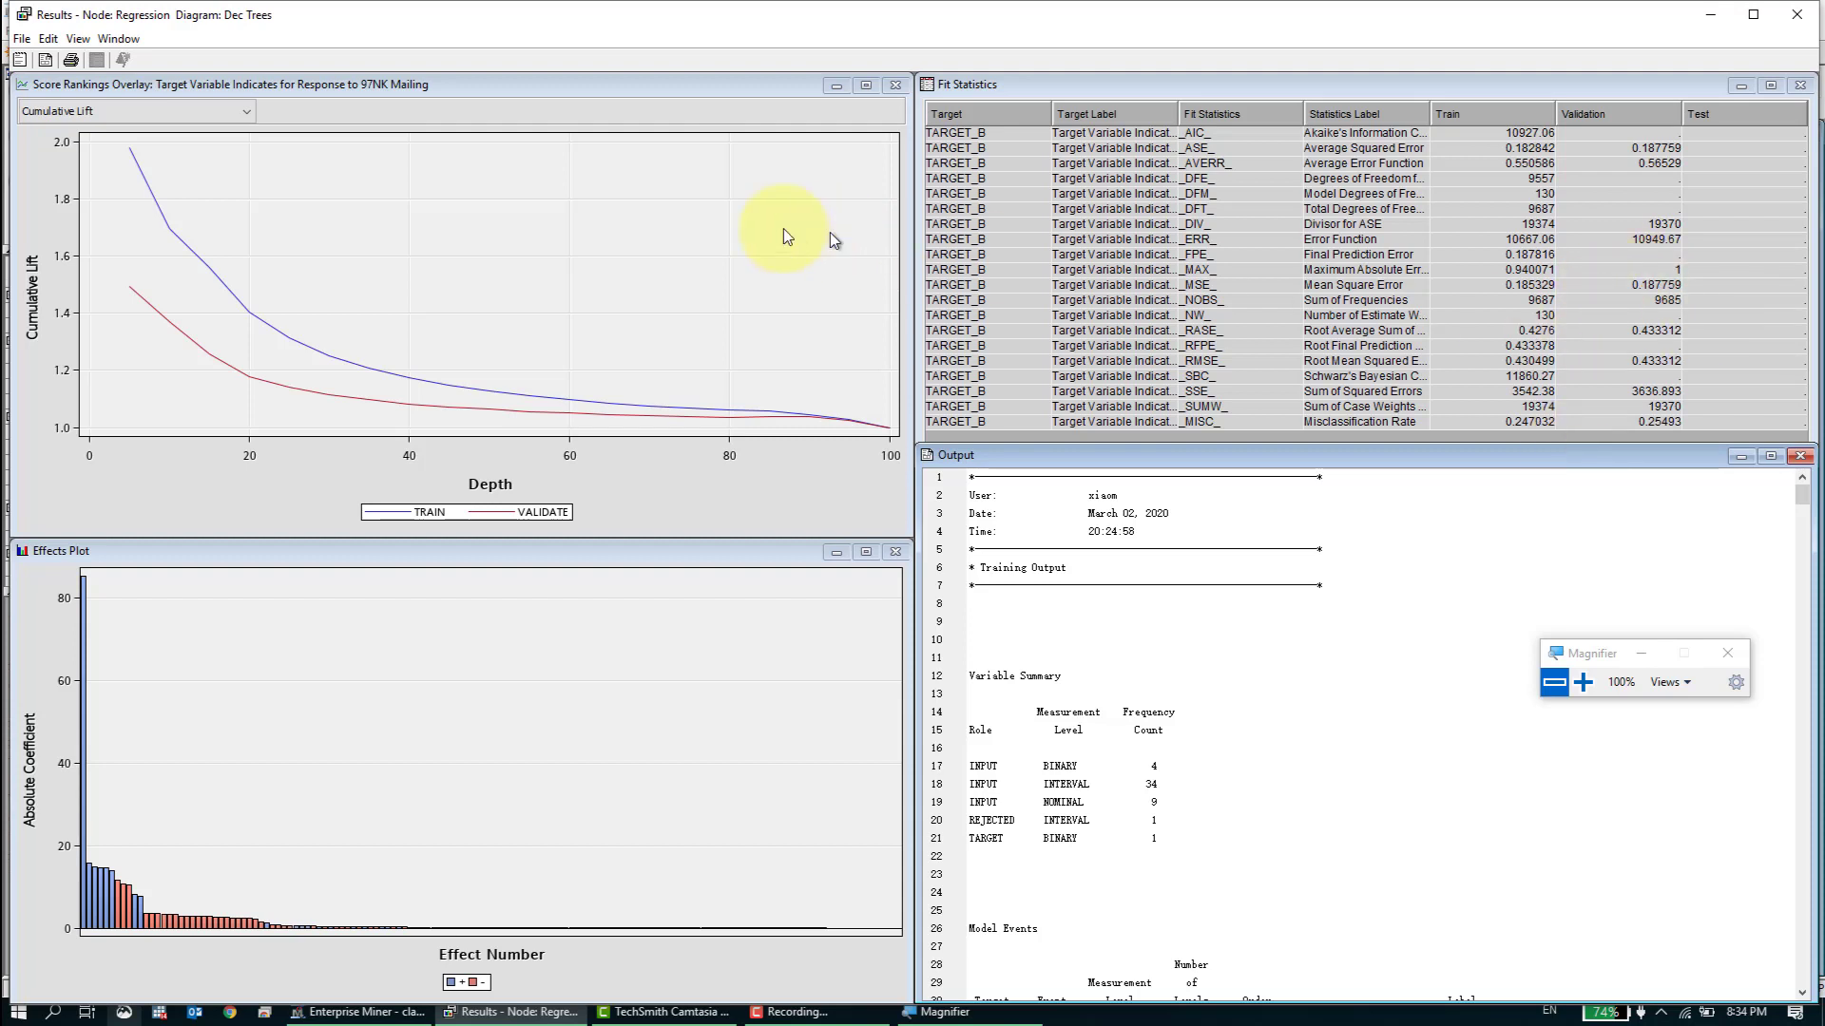
- Look over the additional result views available for the regression model and close its results
{"action": "left_click", "coordinate": [80, 39]}
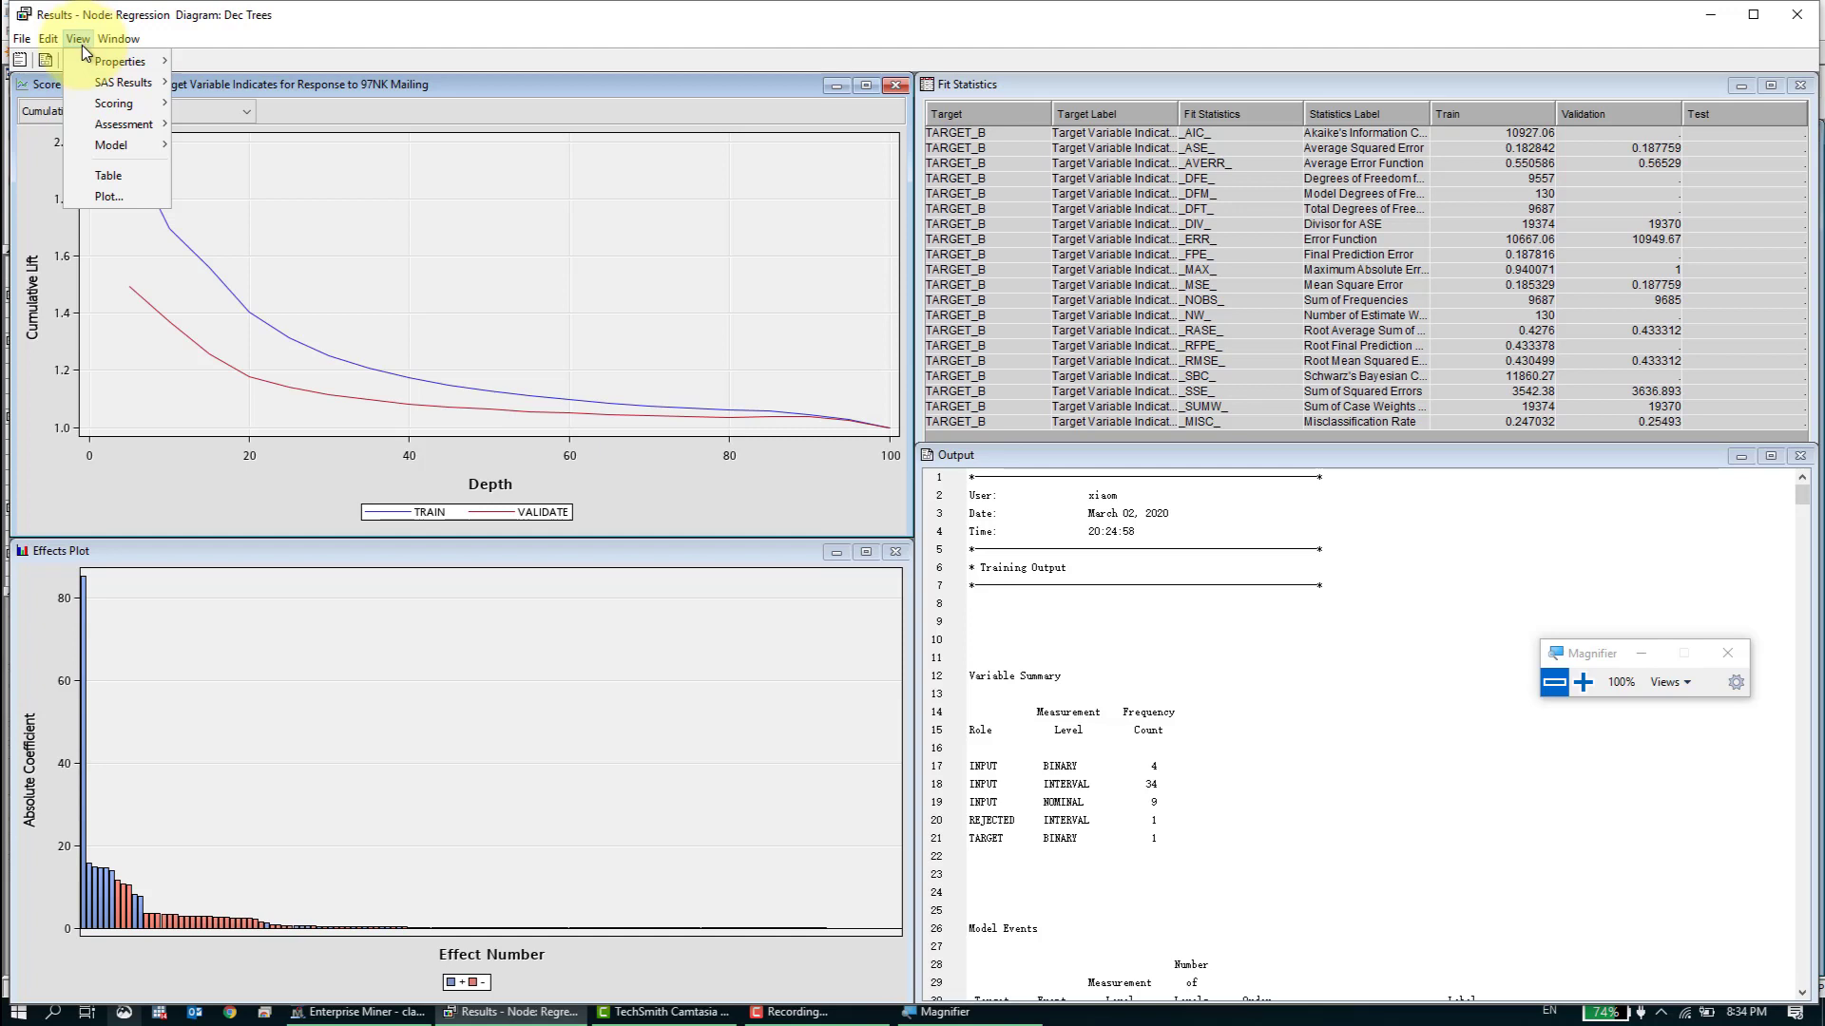
{"action": "mouse_move", "coordinate": [89, 118]}
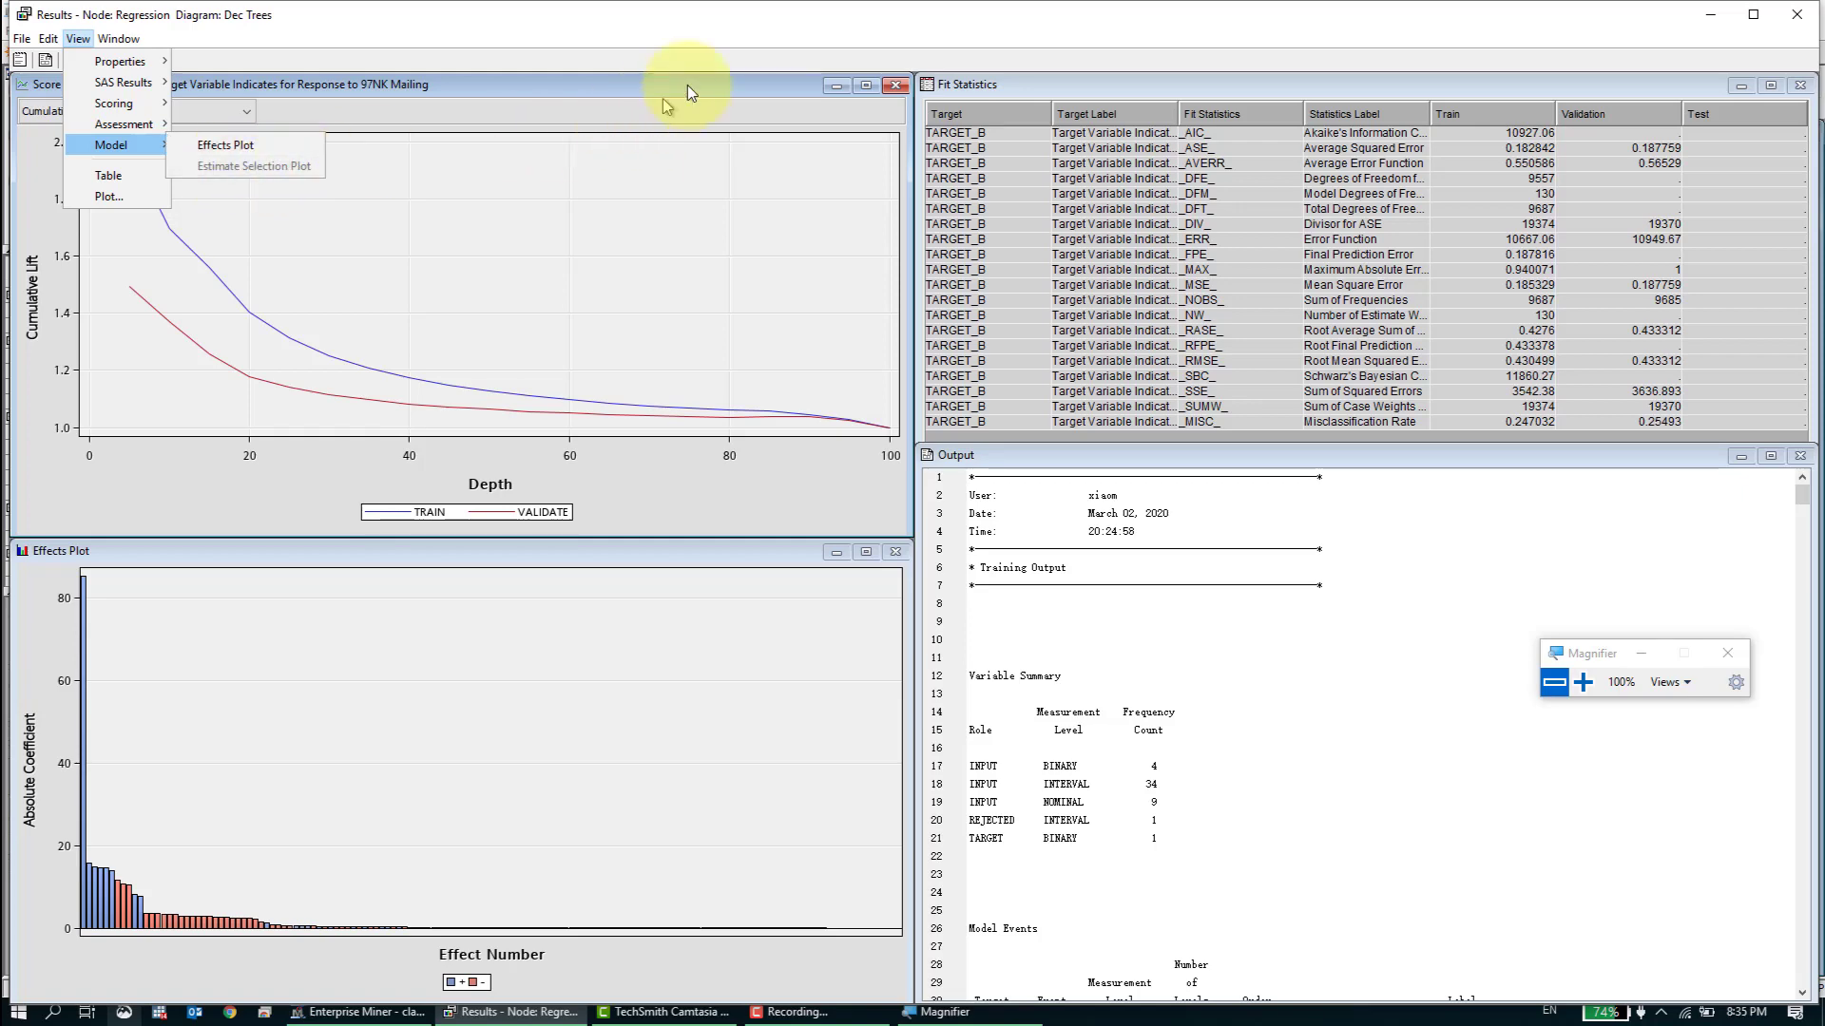
{"action": "left_click", "coordinate": [1071, 38]}
{"action": "left_click", "coordinate": [1796, 14]}
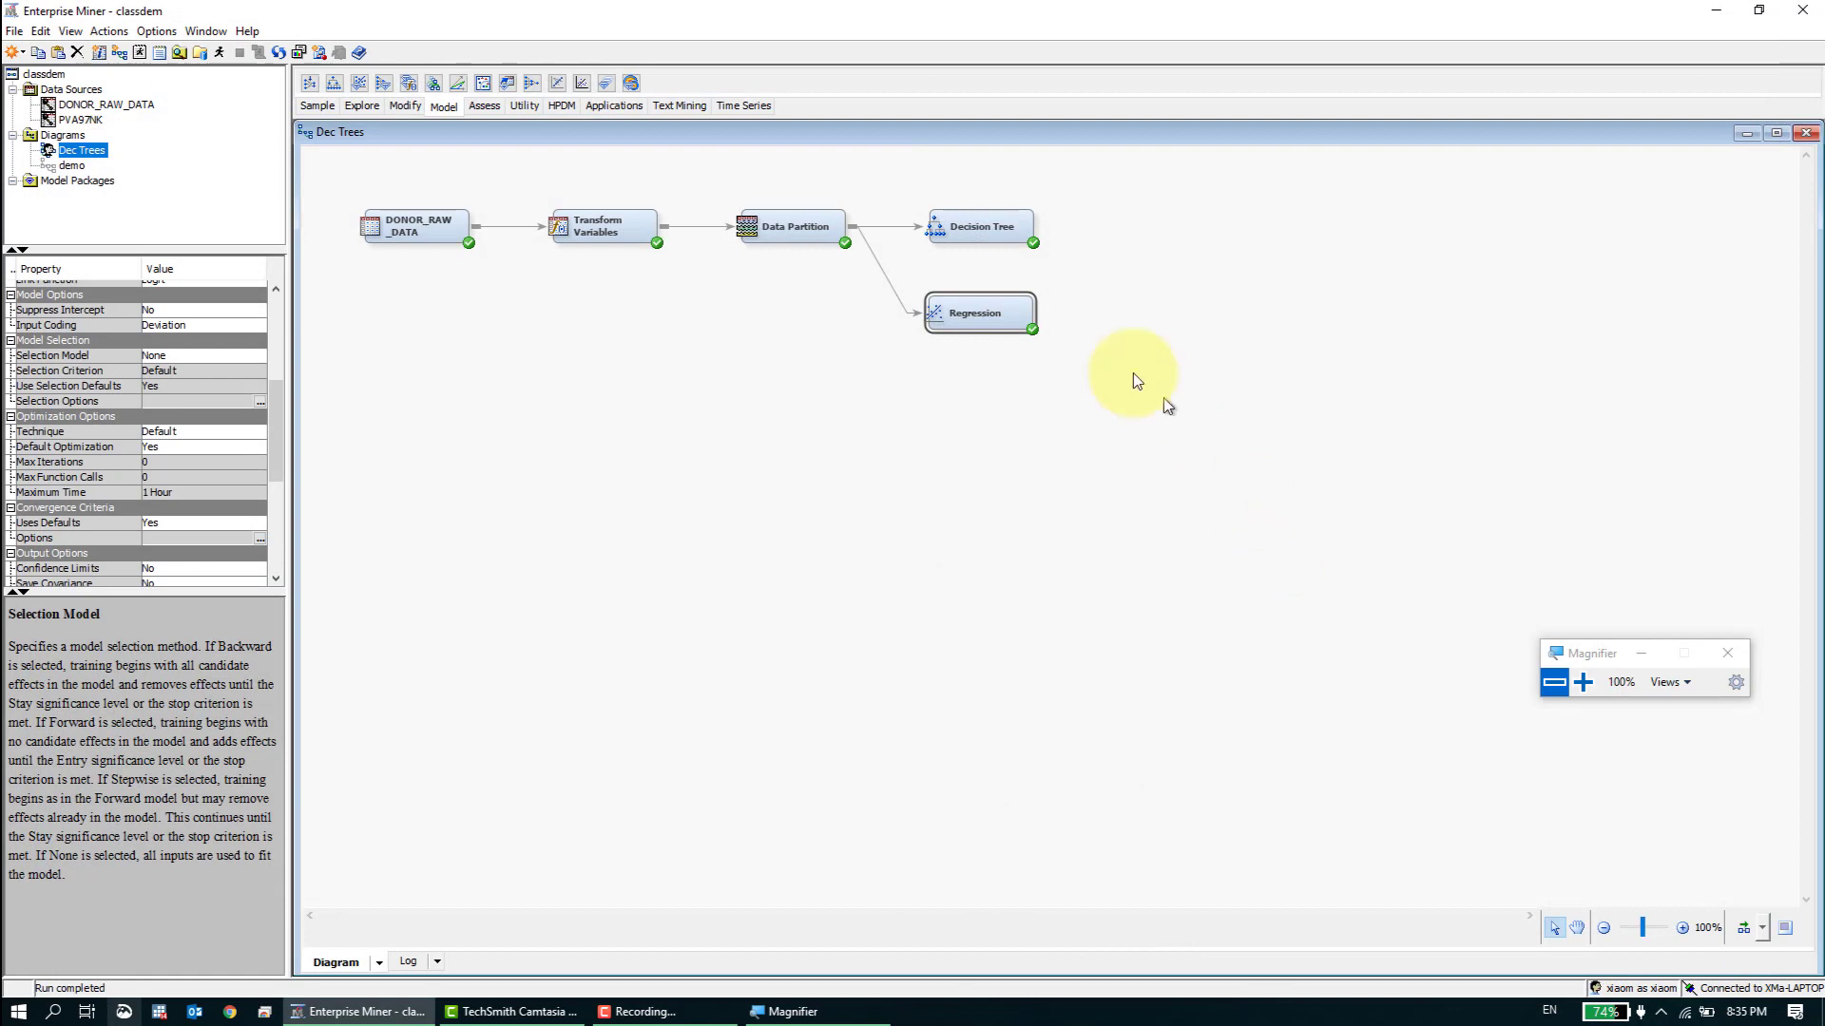
- Rename the existing Regression node as "Multiple Static Regression"
{"action": "right_click", "coordinate": [1004, 319]}
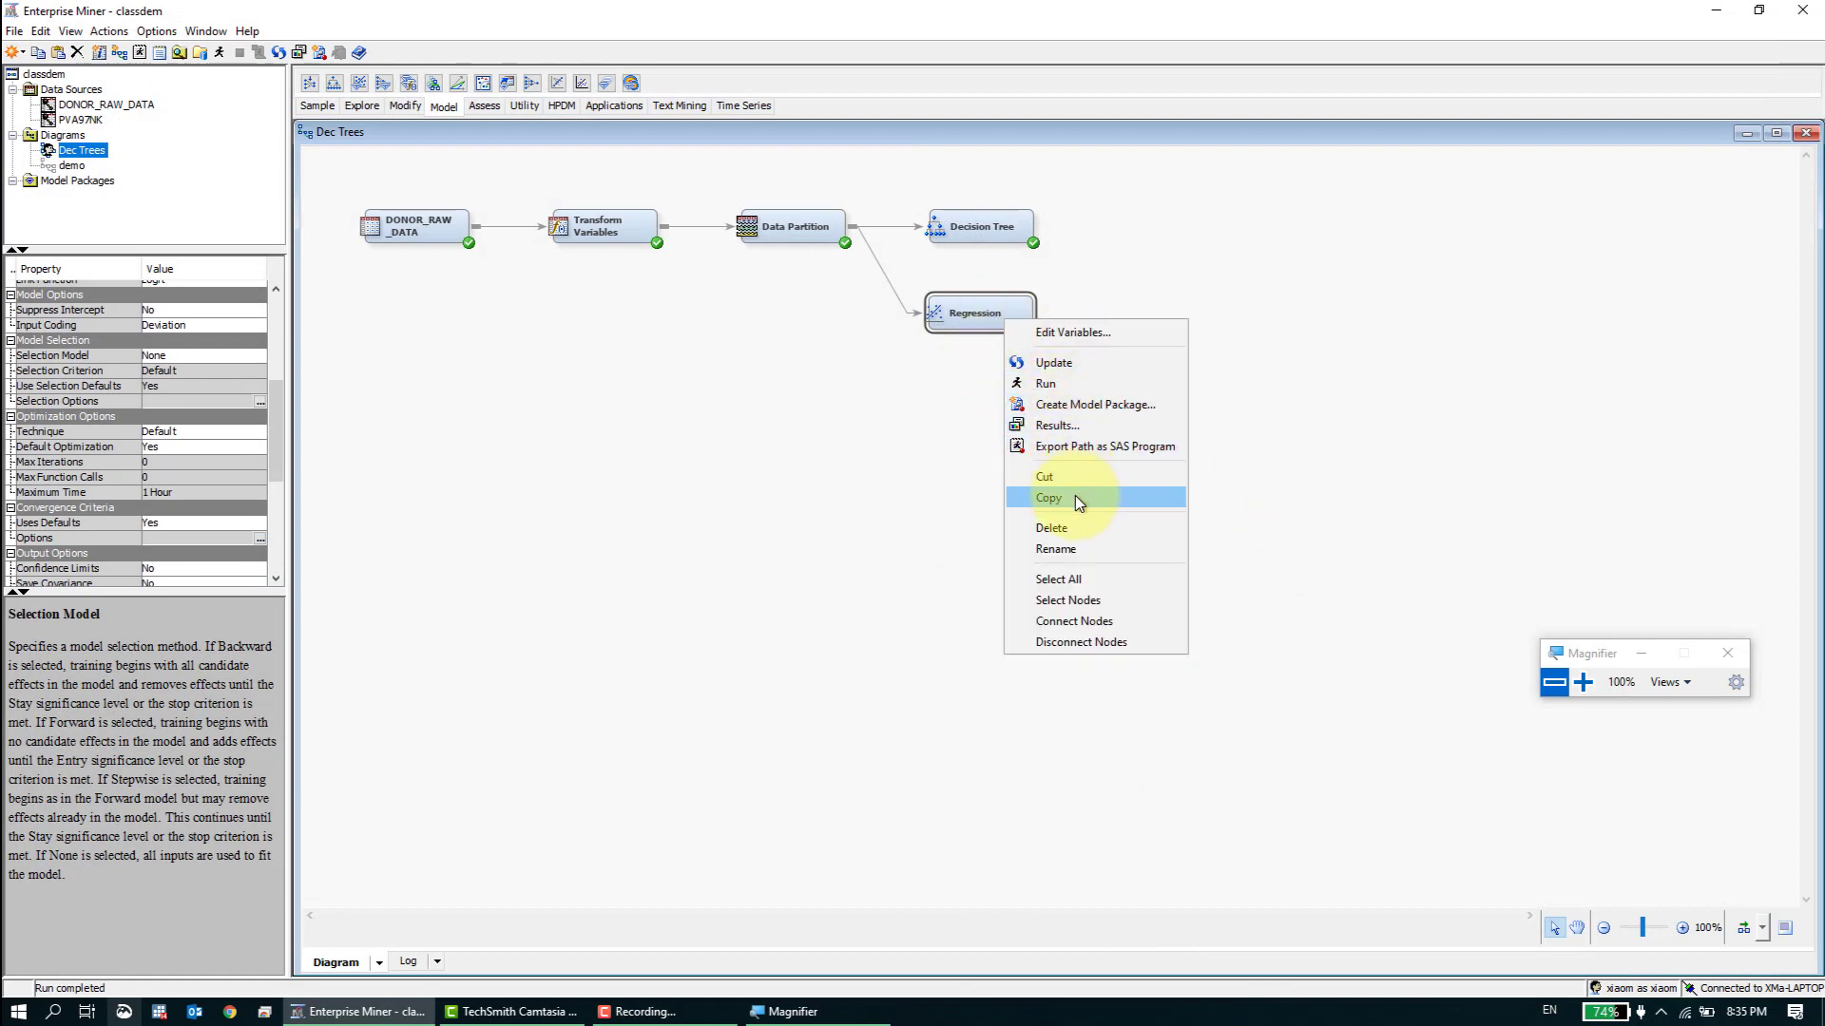
{"action": "left_click", "coordinate": [1079, 546]}
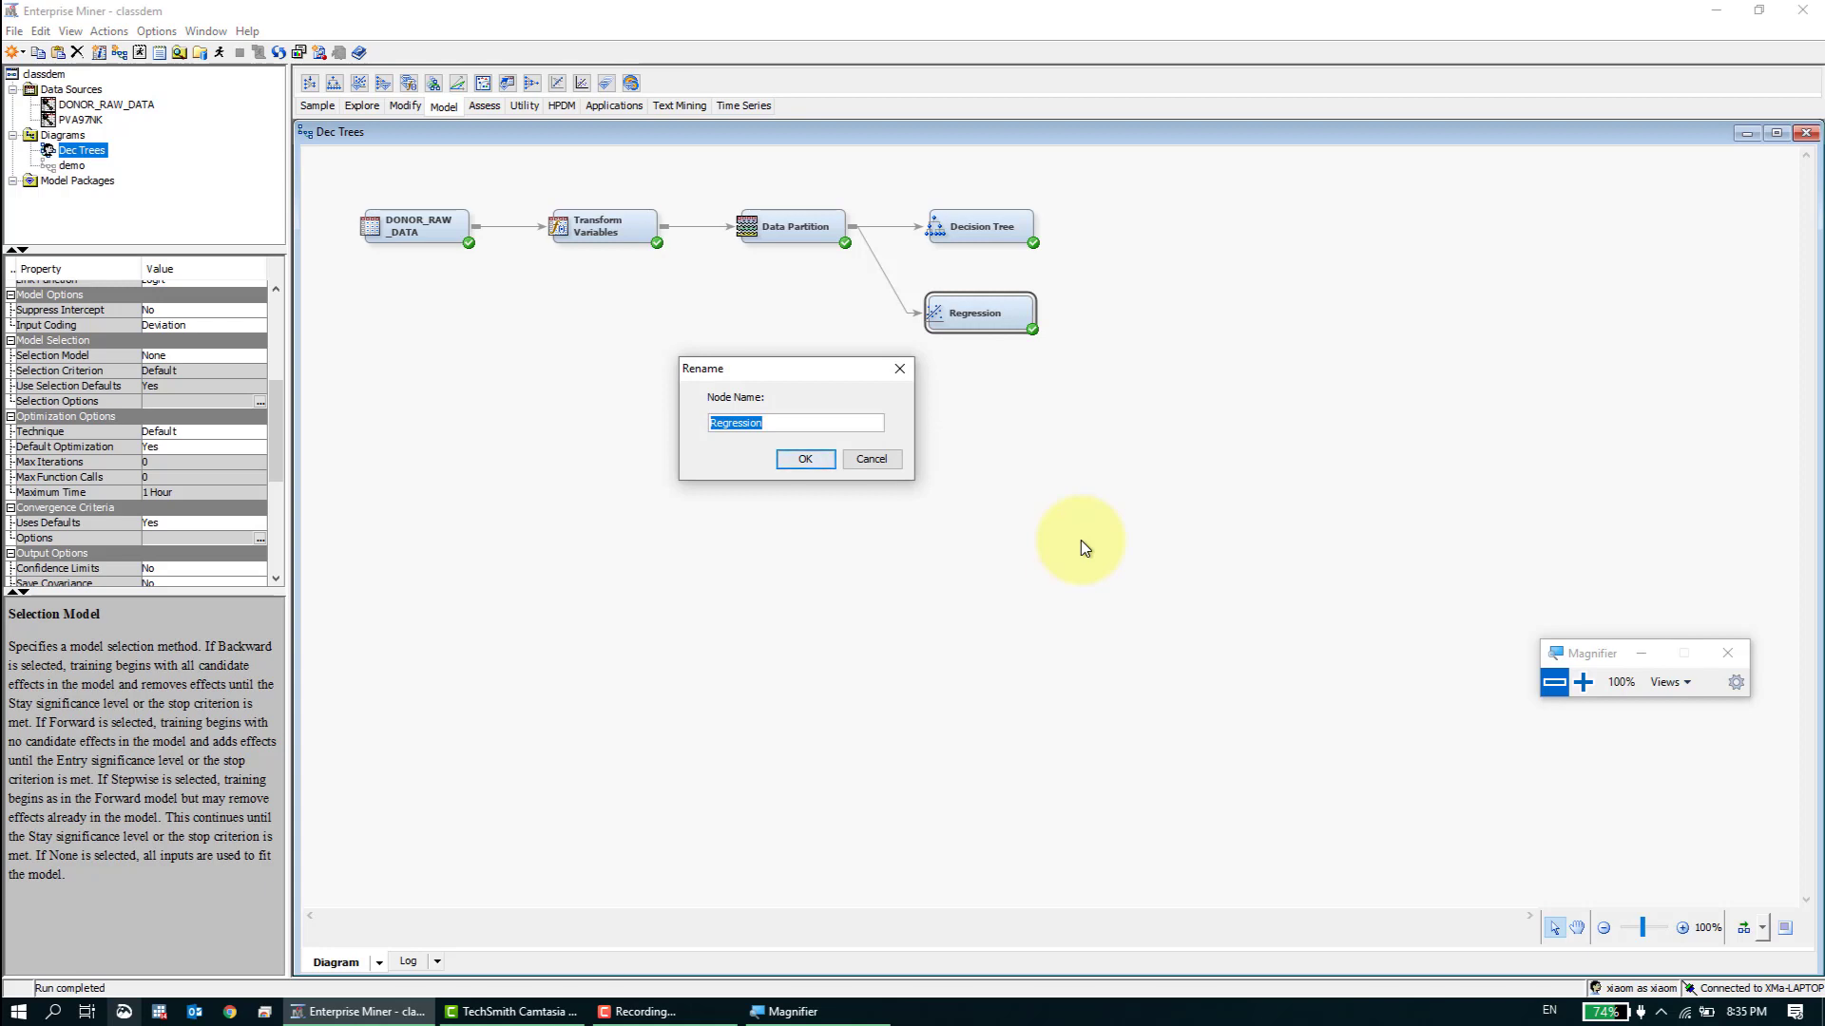
{"action": "type", "text": "Multiple Static"}
{"action": "key", "text": "Return"}
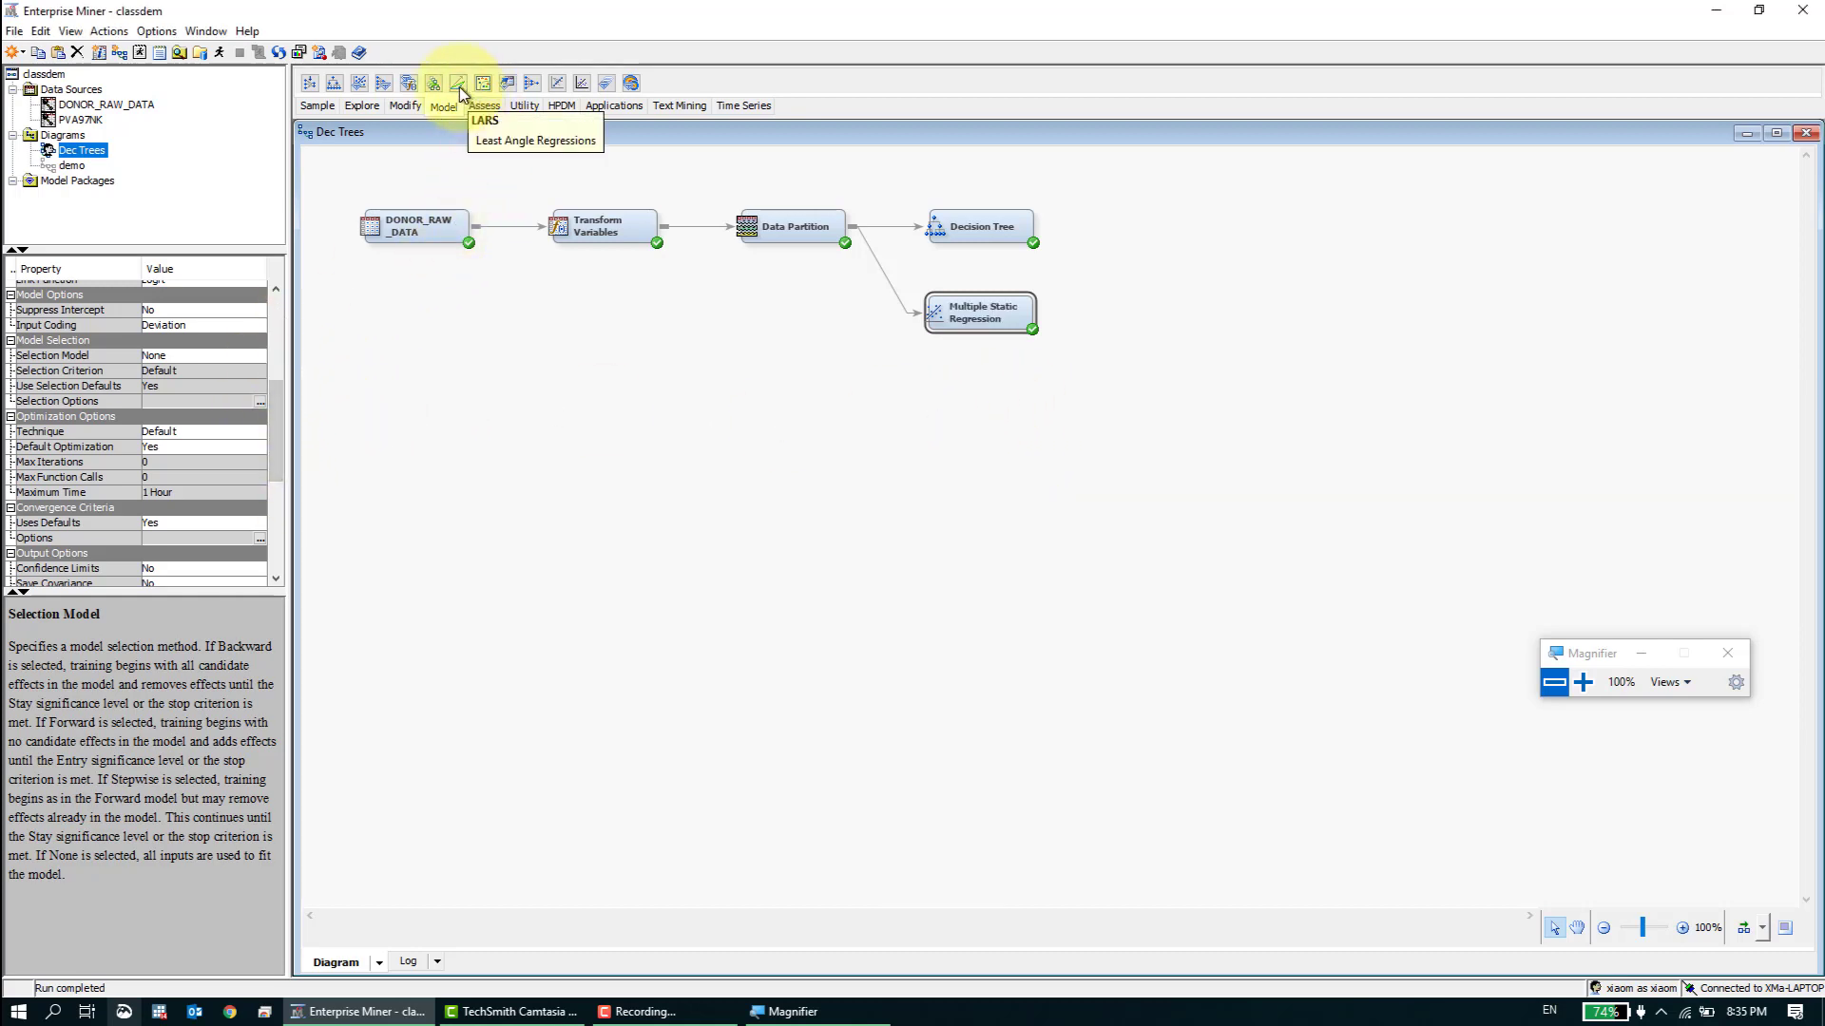
- Add a second Regression node below Multiple Static Regression and connect Data Partition to it
{"action": "left_click_drag", "start_coordinate": [581, 84], "coordinate": [925, 388]}
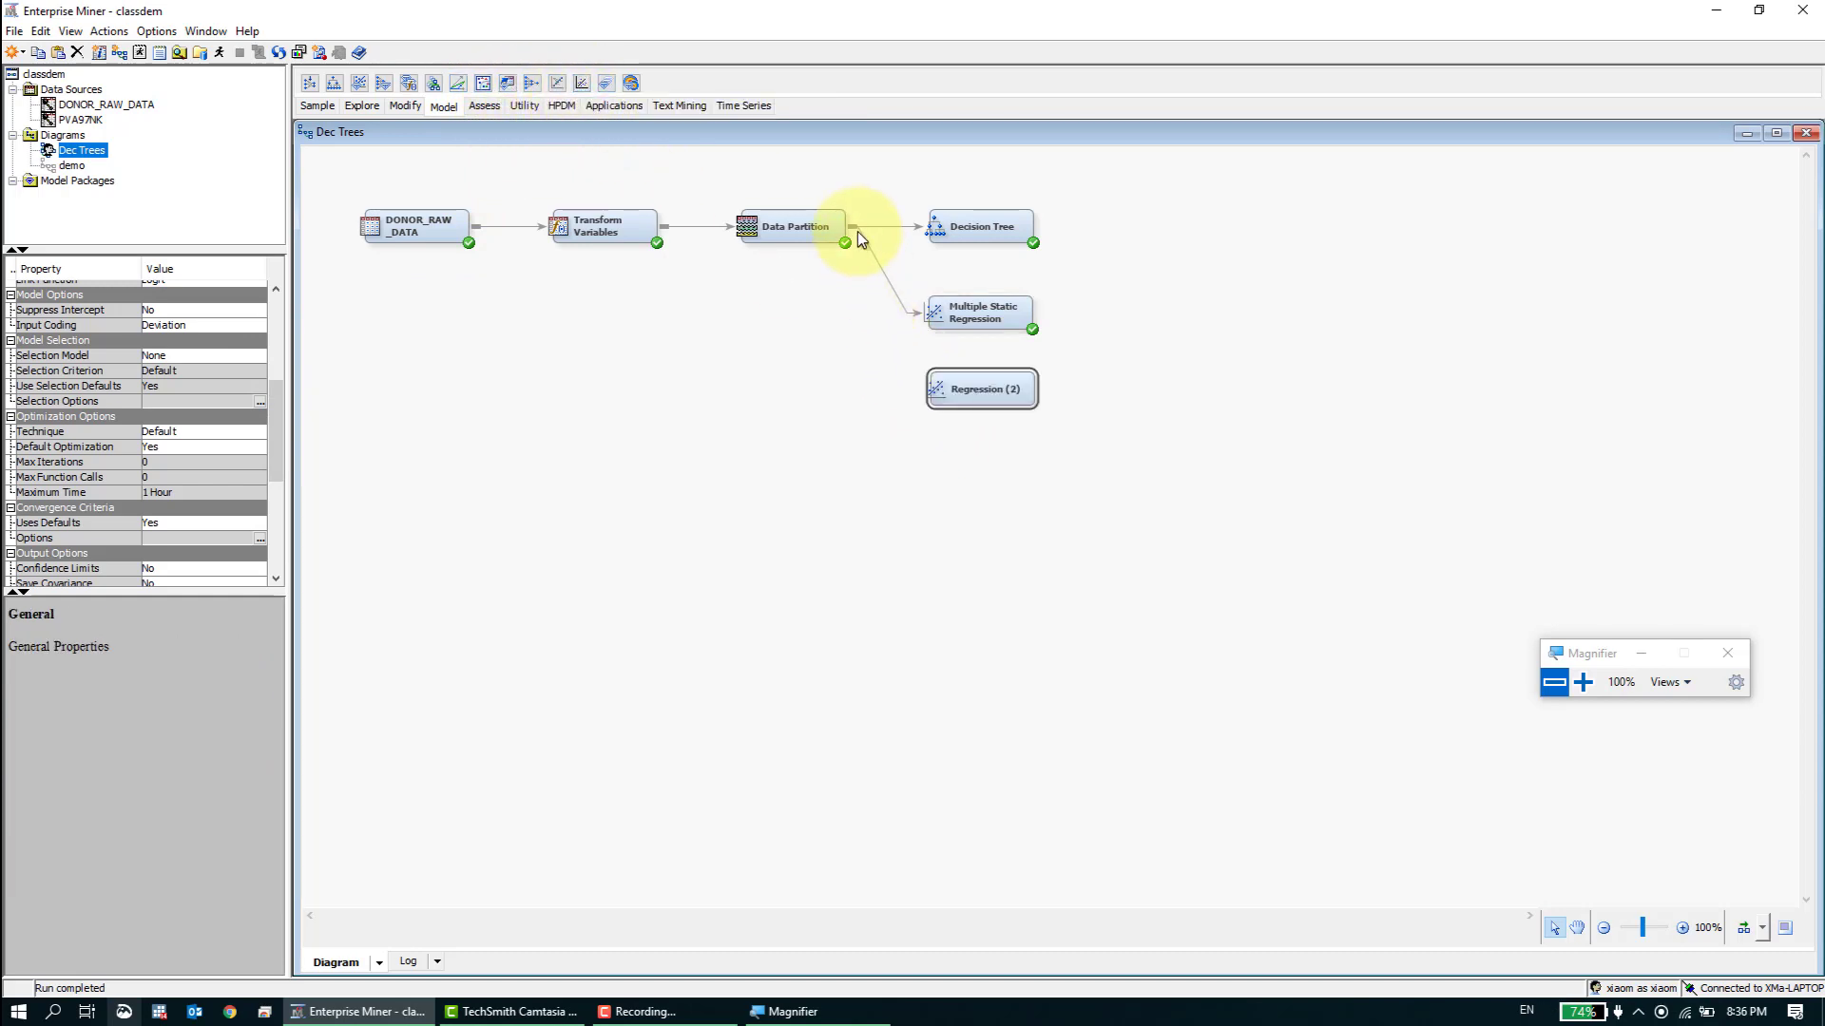
{"action": "left_click_drag", "start_coordinate": [858, 228], "coordinate": [962, 397]}
{"action": "left_click_drag", "start_coordinate": [852, 228], "coordinate": [978, 386]}
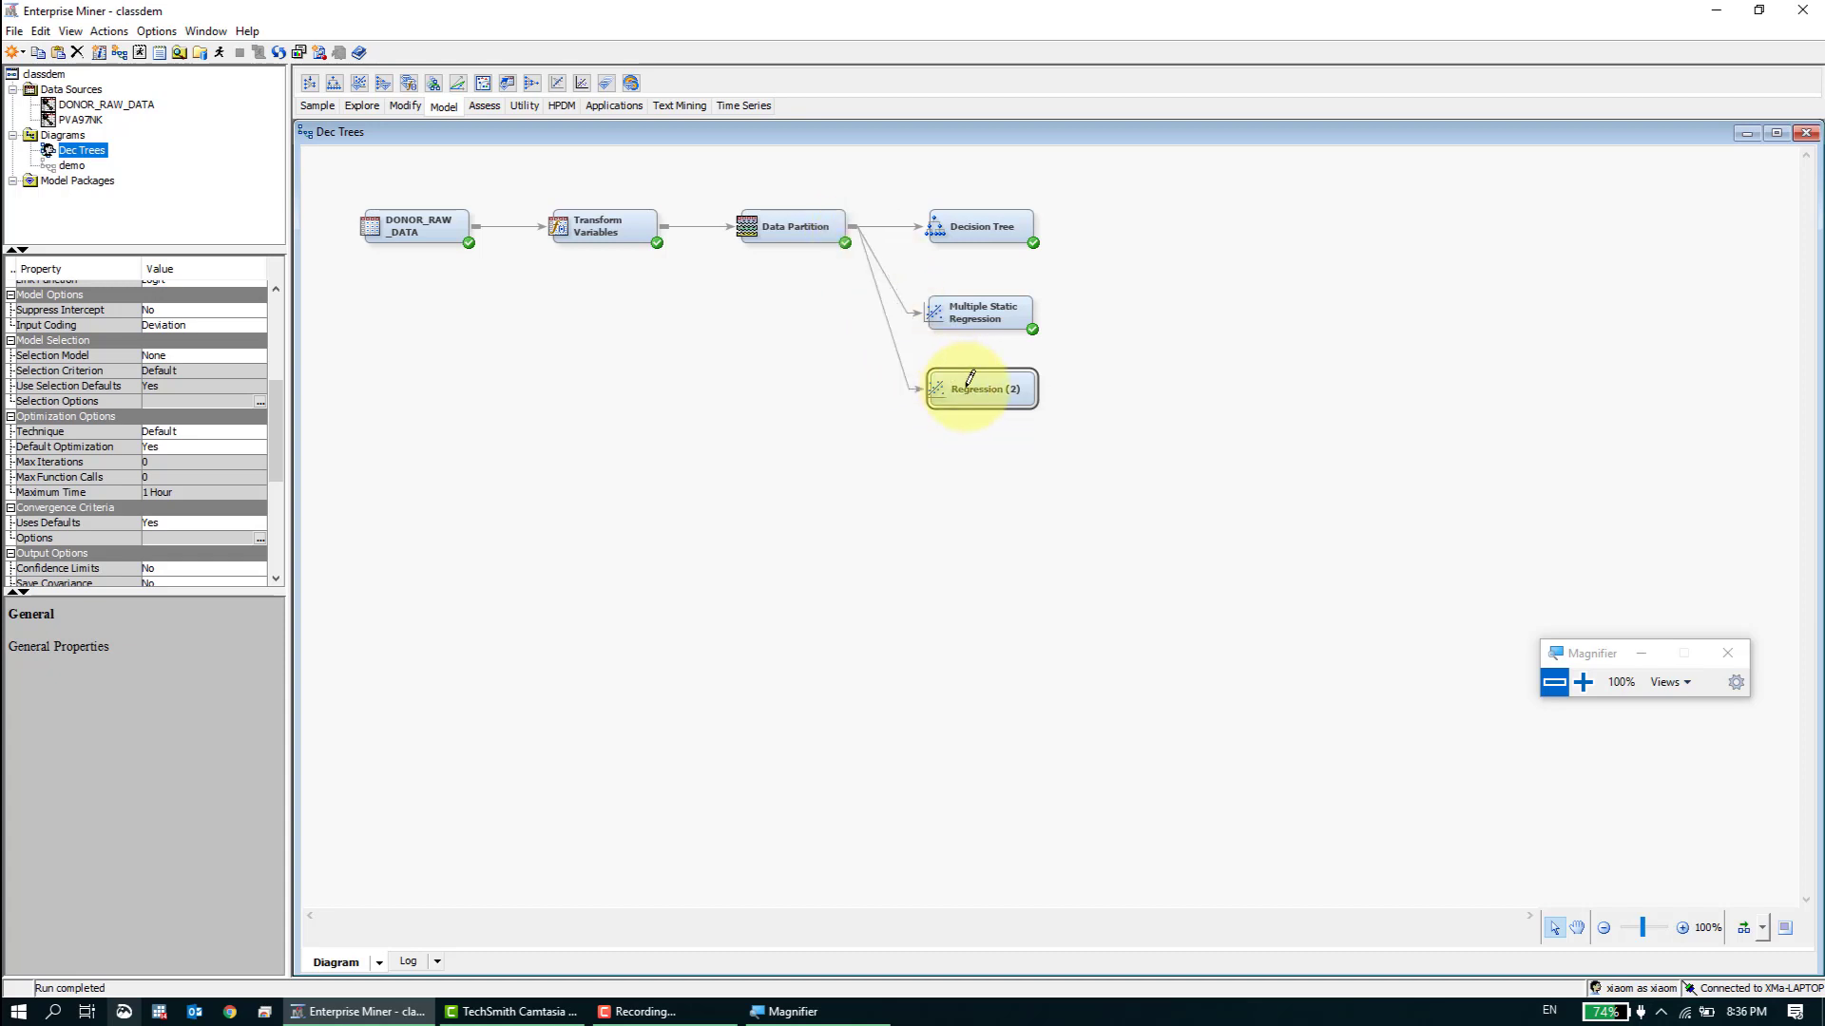
- Set the new Regression node's Selection Model to Forward and Use Selection Defaults to No
{"action": "left_click_drag", "start_coordinate": [273, 387], "coordinate": [250, 380]}
{"action": "left_click", "coordinate": [255, 381]}
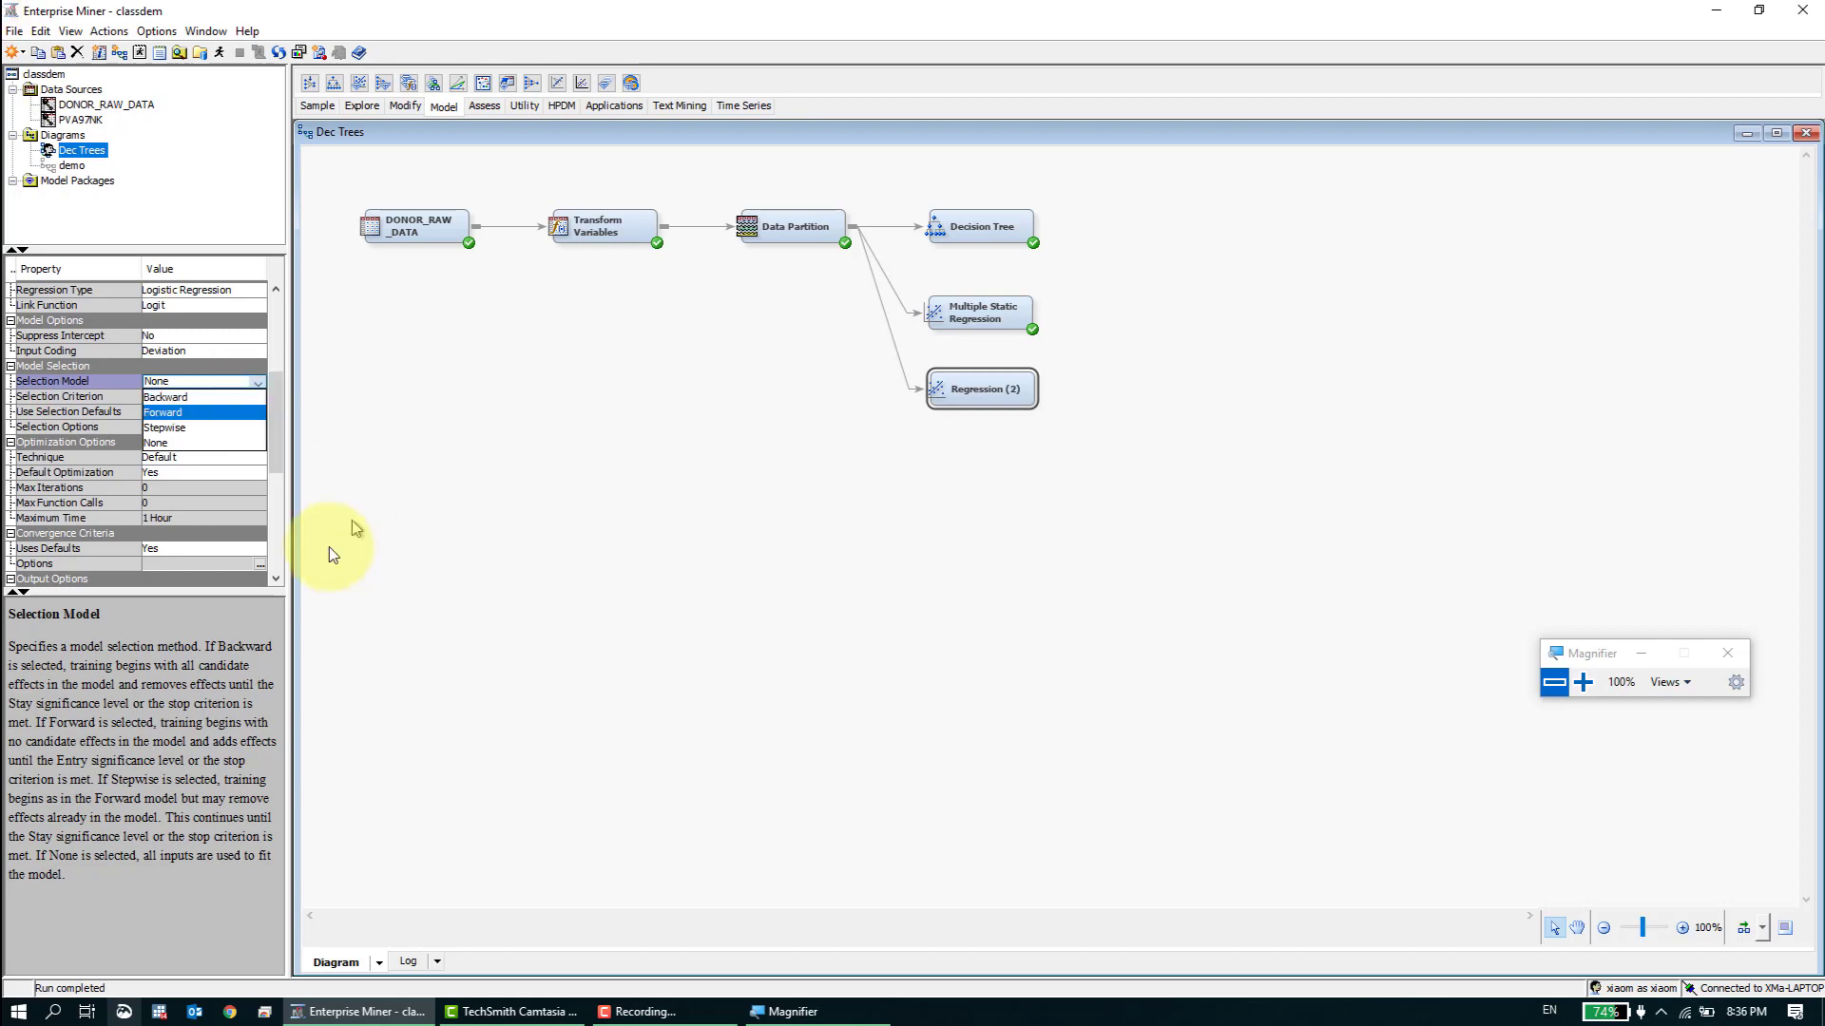
{"action": "left_click", "coordinate": [237, 413]}
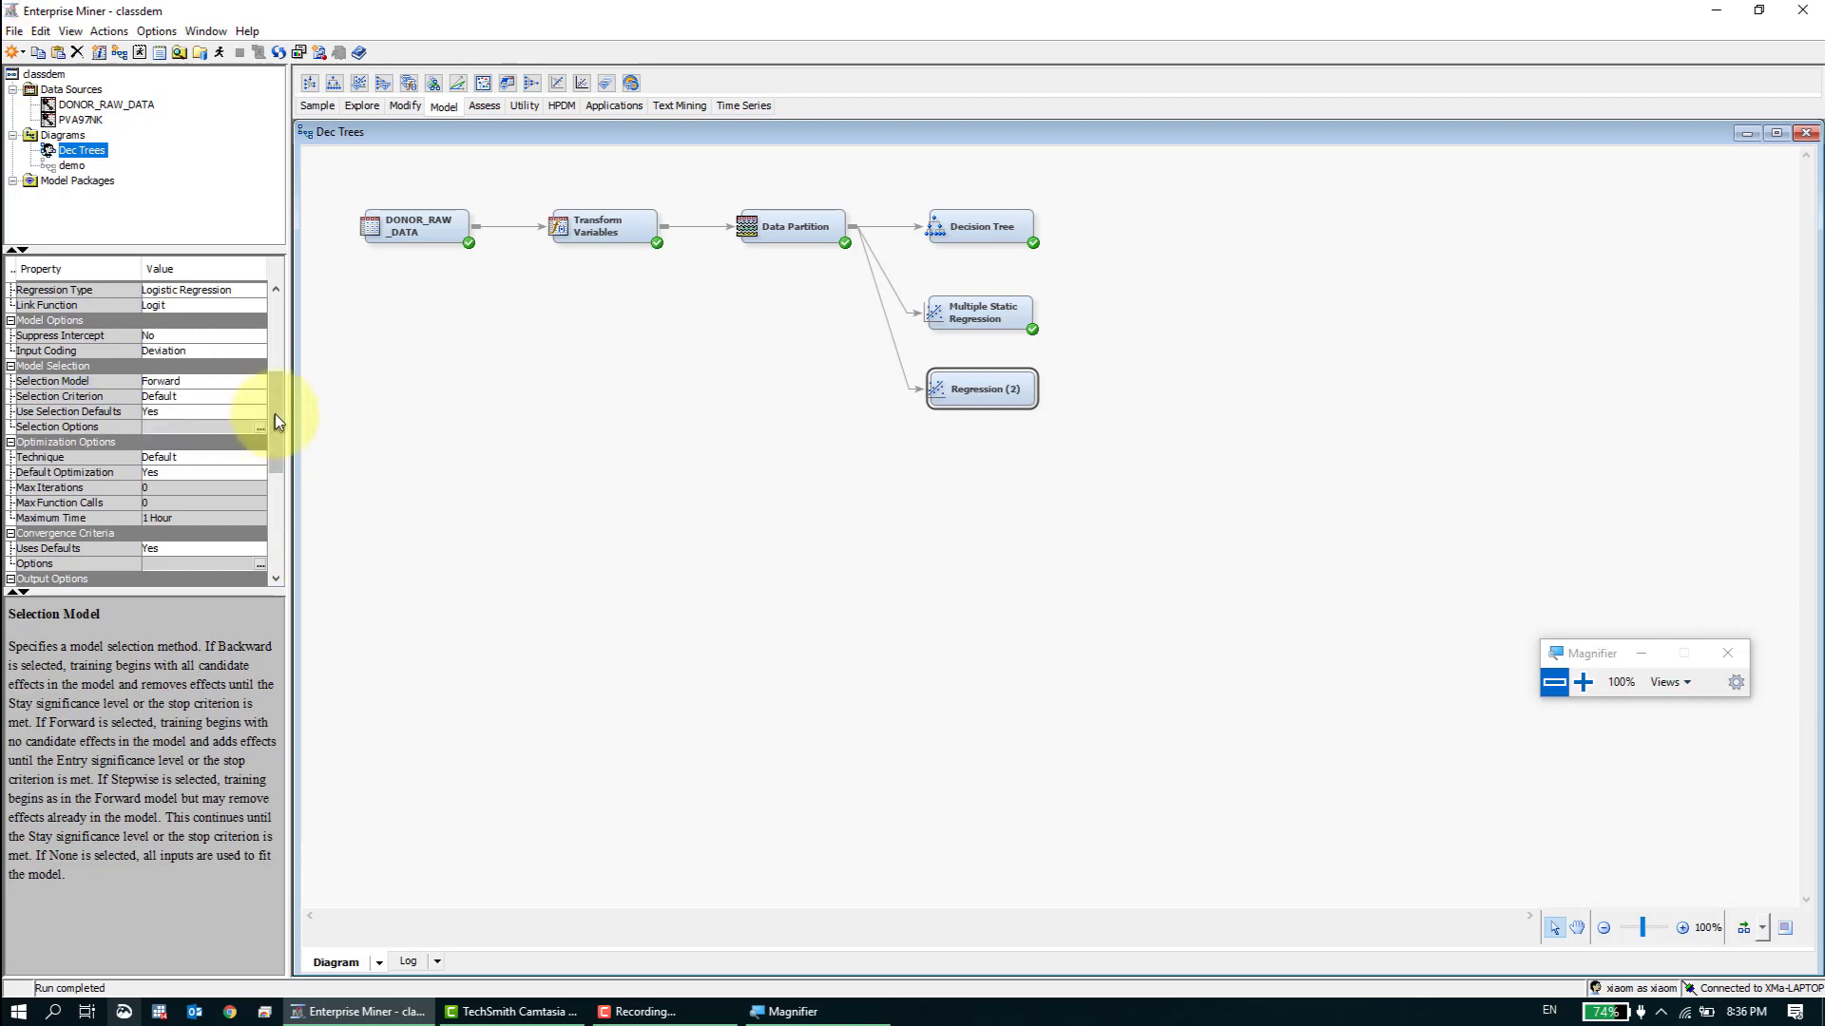
{"action": "left_click_drag", "start_coordinate": [275, 413], "coordinate": [276, 411]}
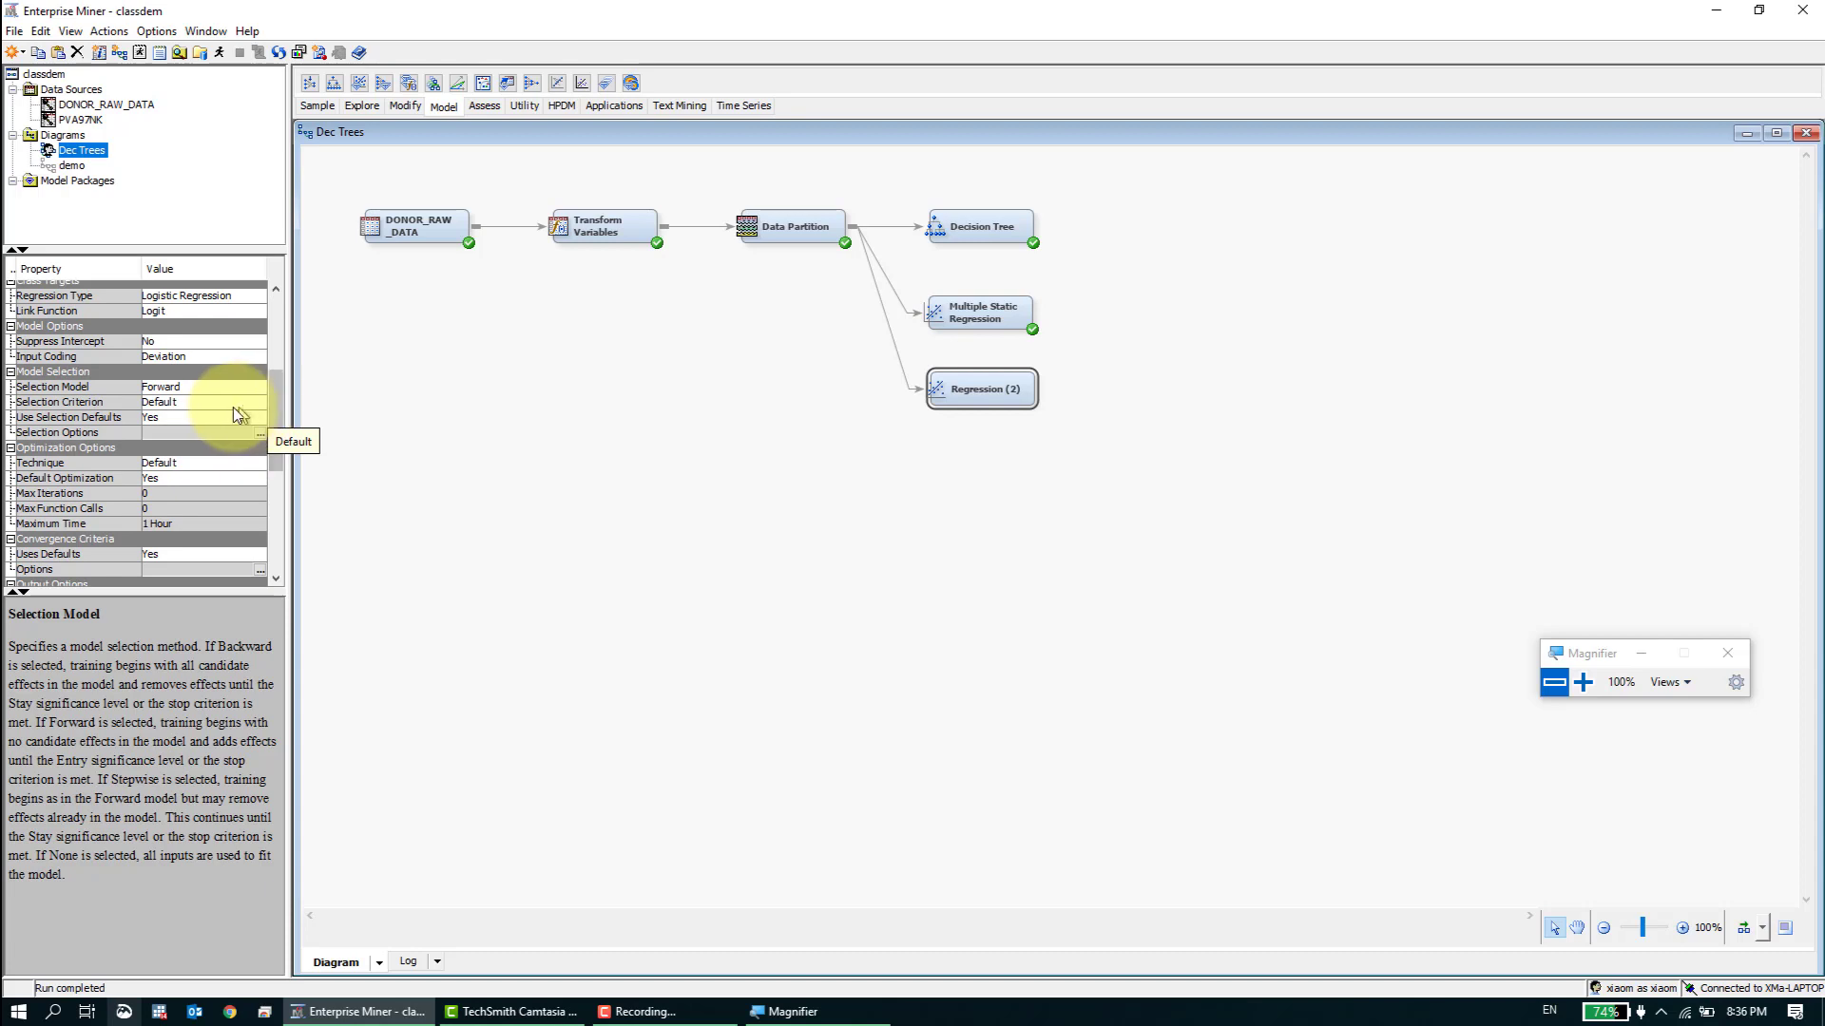
{"action": "left_click", "coordinate": [173, 418]}
{"action": "left_click", "coordinate": [185, 448]}
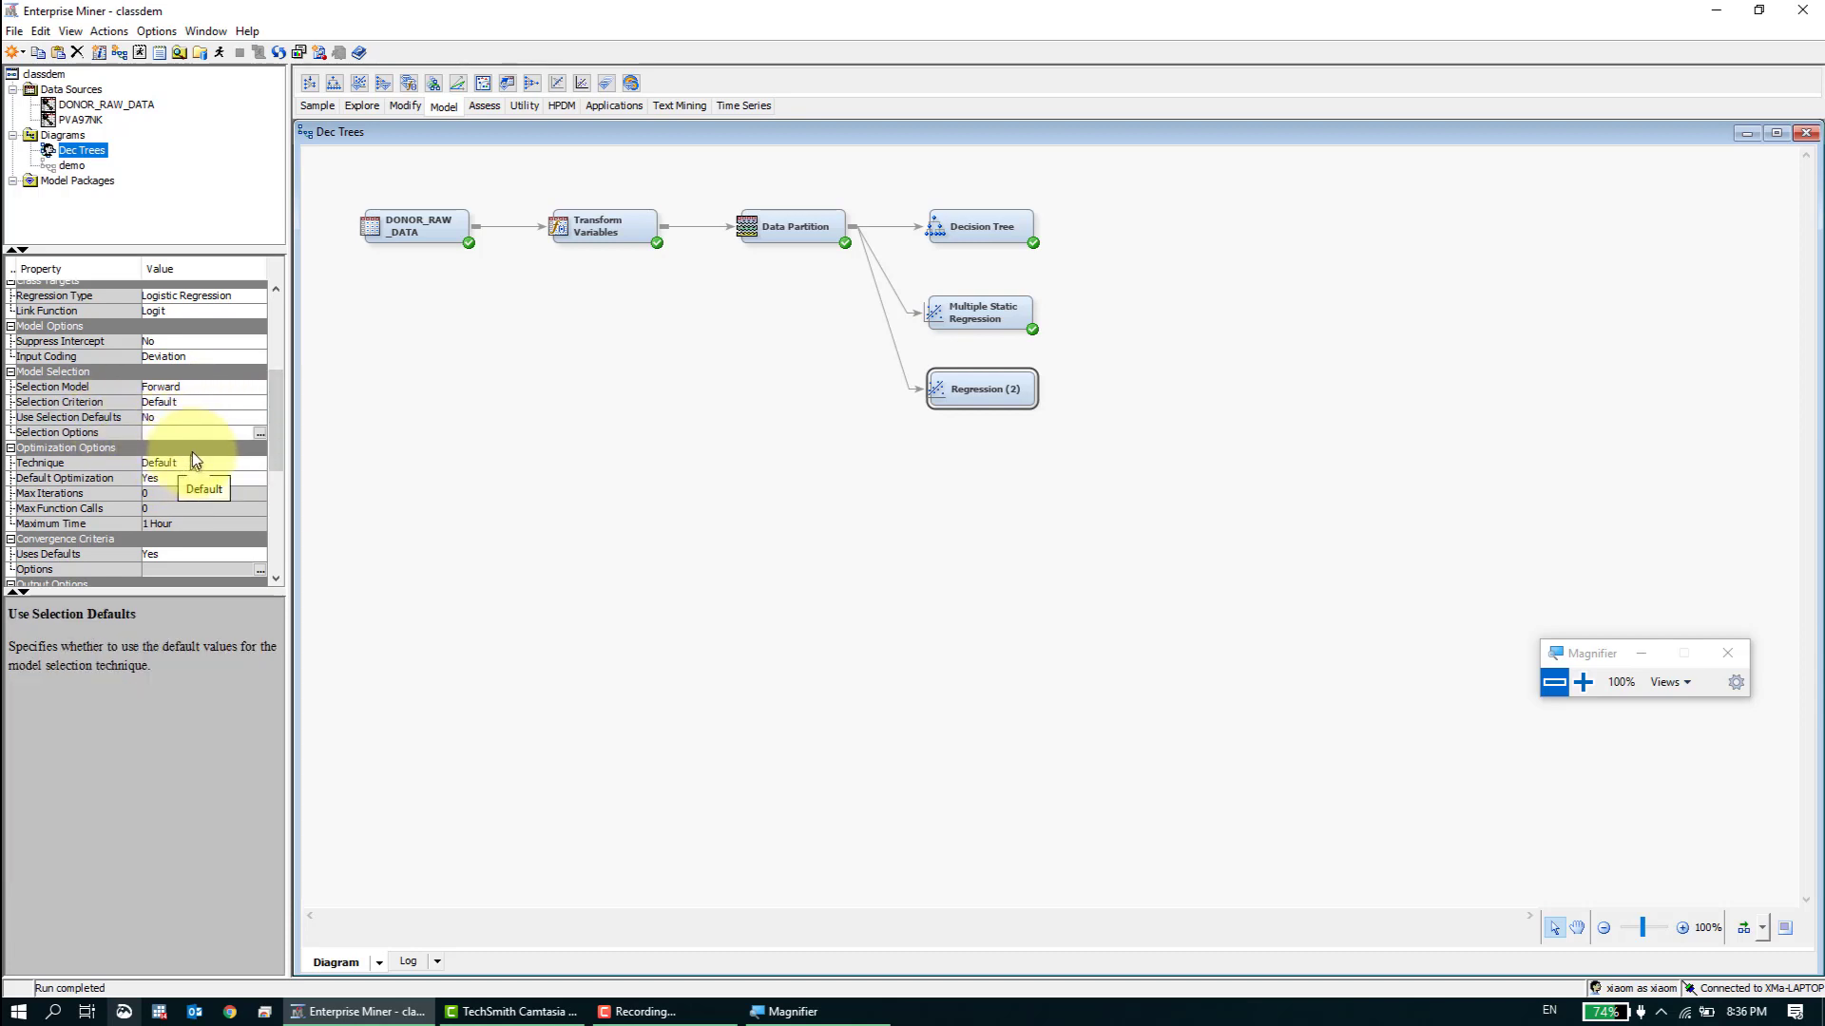
- Set both the Entry Significance Level and the Stay Significance Level to 0.1 in the new Regression node's selection options
{"action": "left_click", "coordinate": [259, 433]}
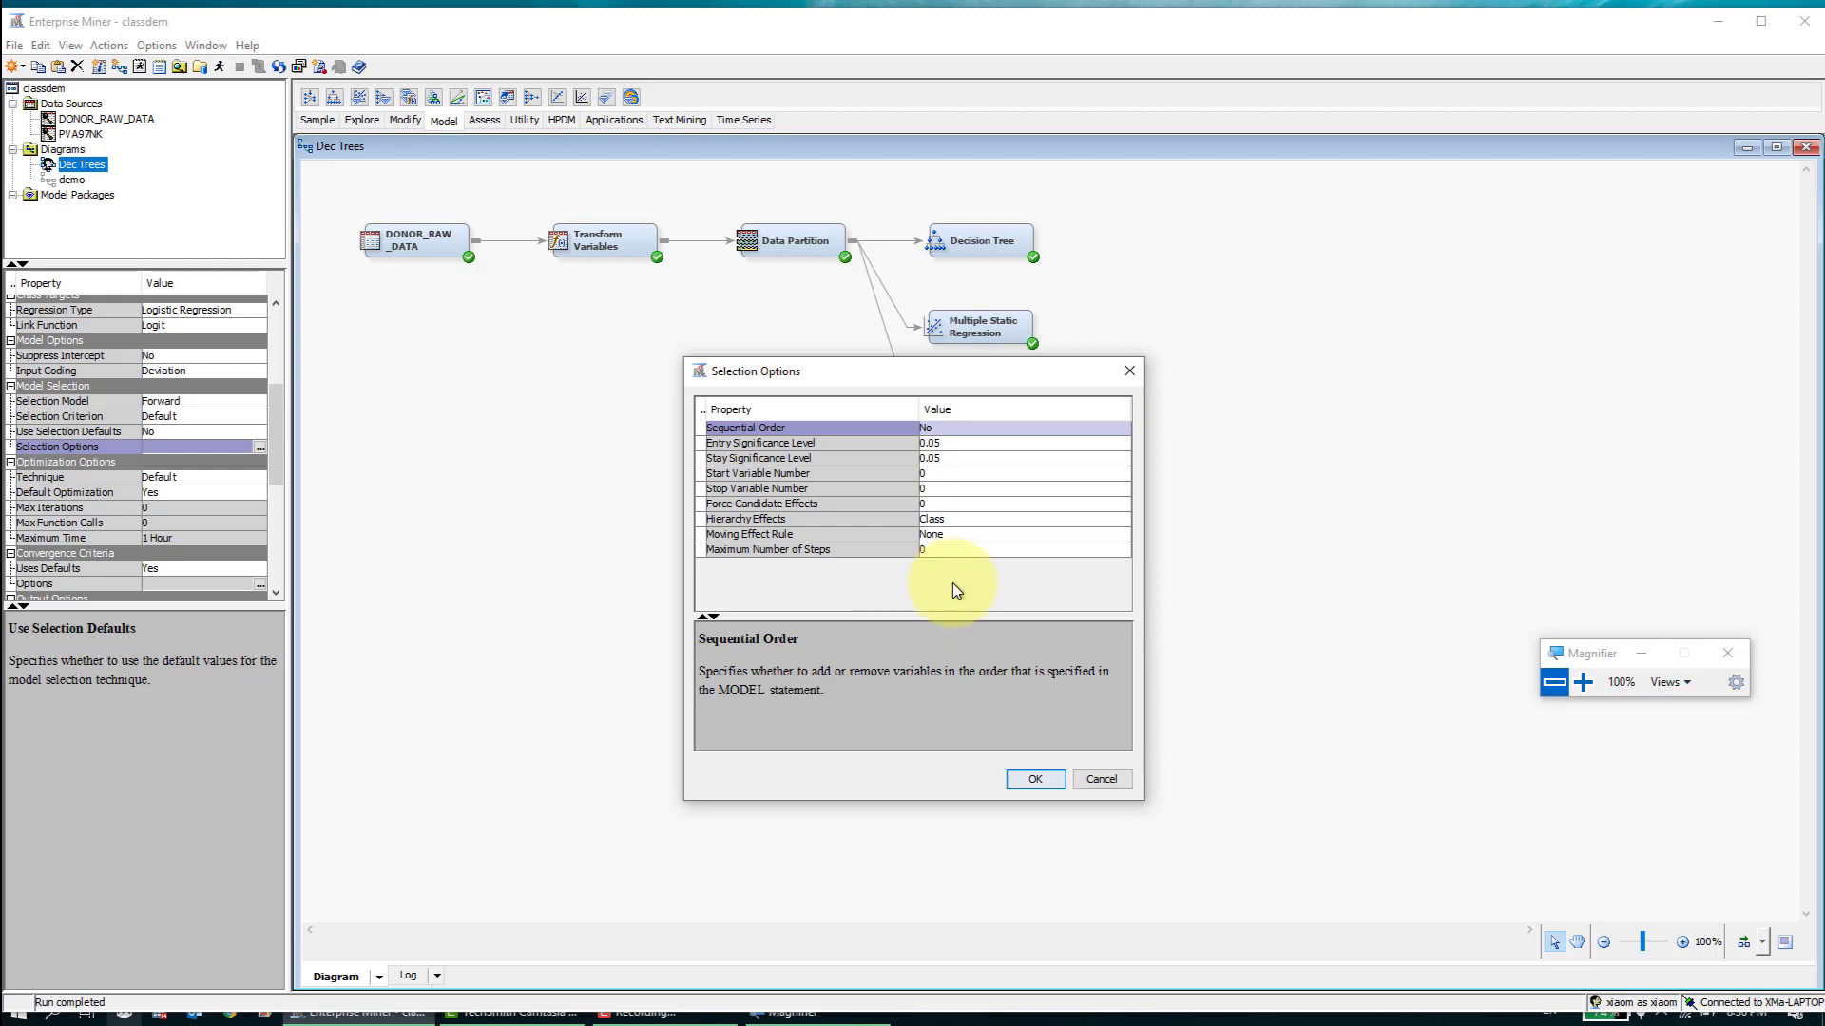
{"action": "left_click", "coordinate": [922, 443]}
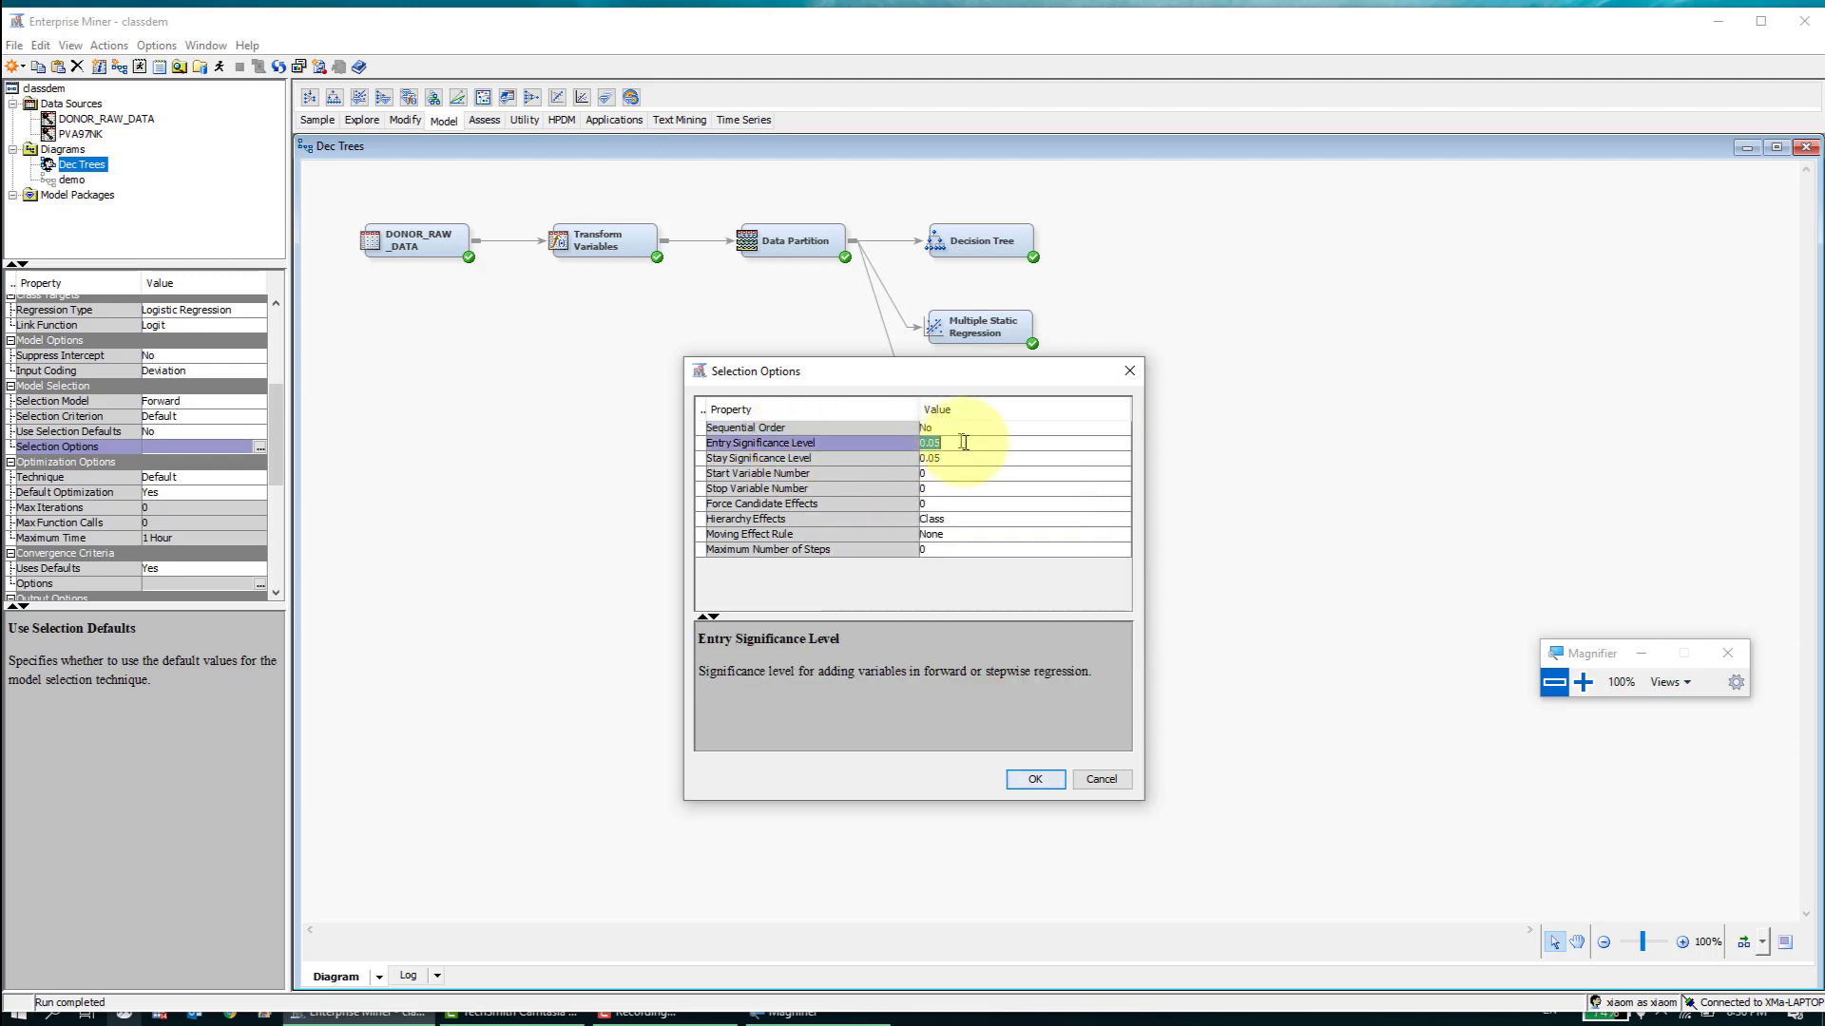
{"action": "double_click", "coordinate": [973, 439]}
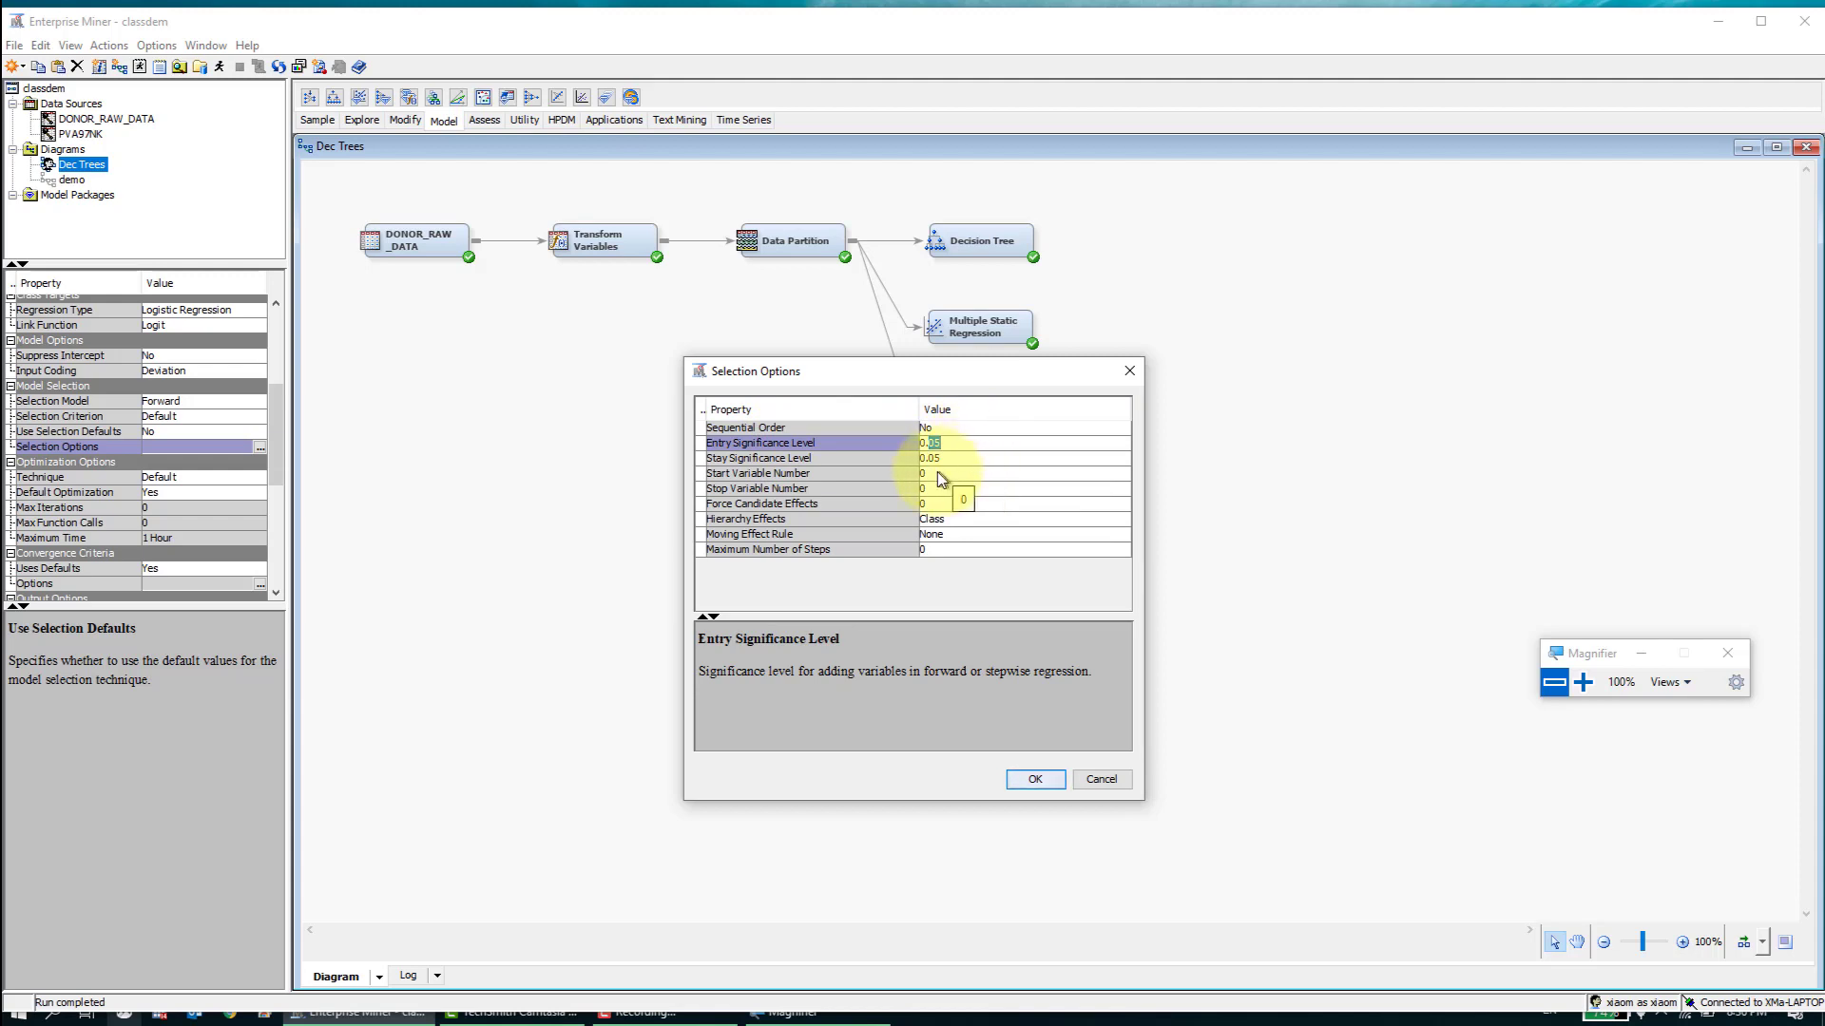
{"action": "type", "text": "1"}
{"action": "key", "text": "Return"}
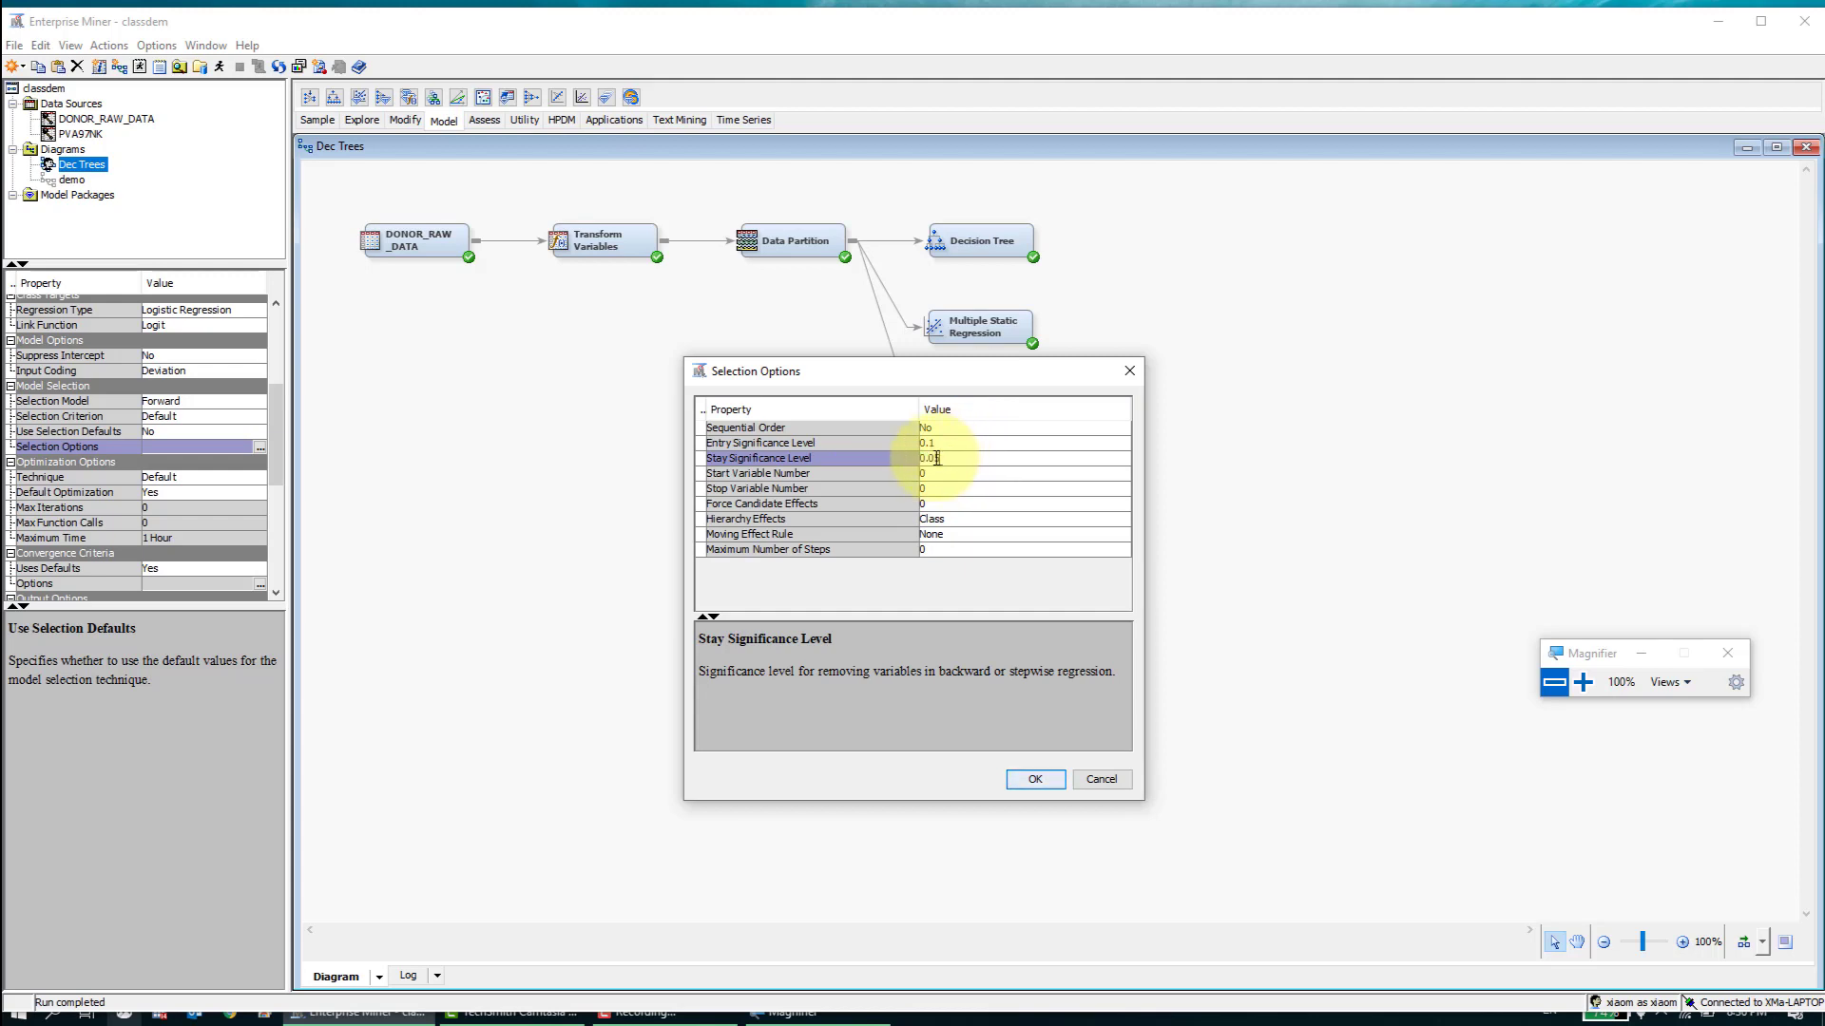
{"action": "double_click", "coordinate": [948, 458]}
{"action": "type", "text": "1"}
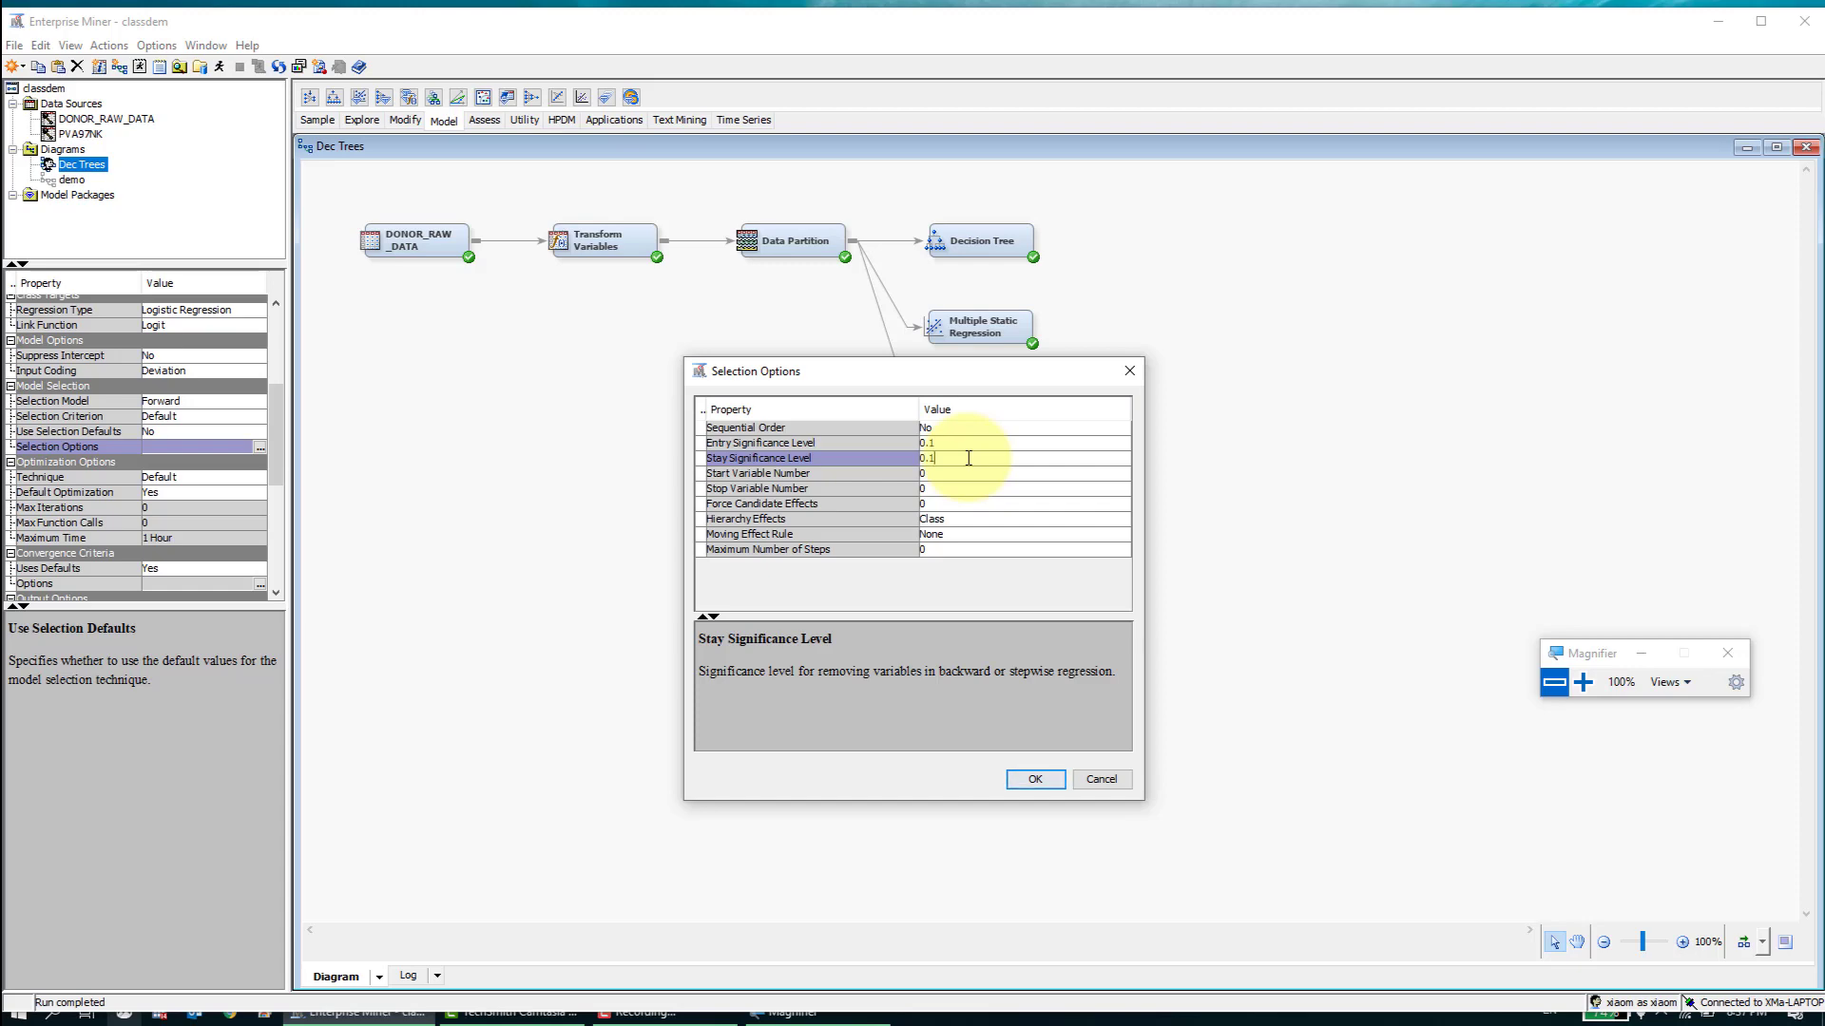
- Review the Entry and Stay Significance Level descriptions in the selection options and accept the settings
{"action": "left_click", "coordinate": [1582, 682]}
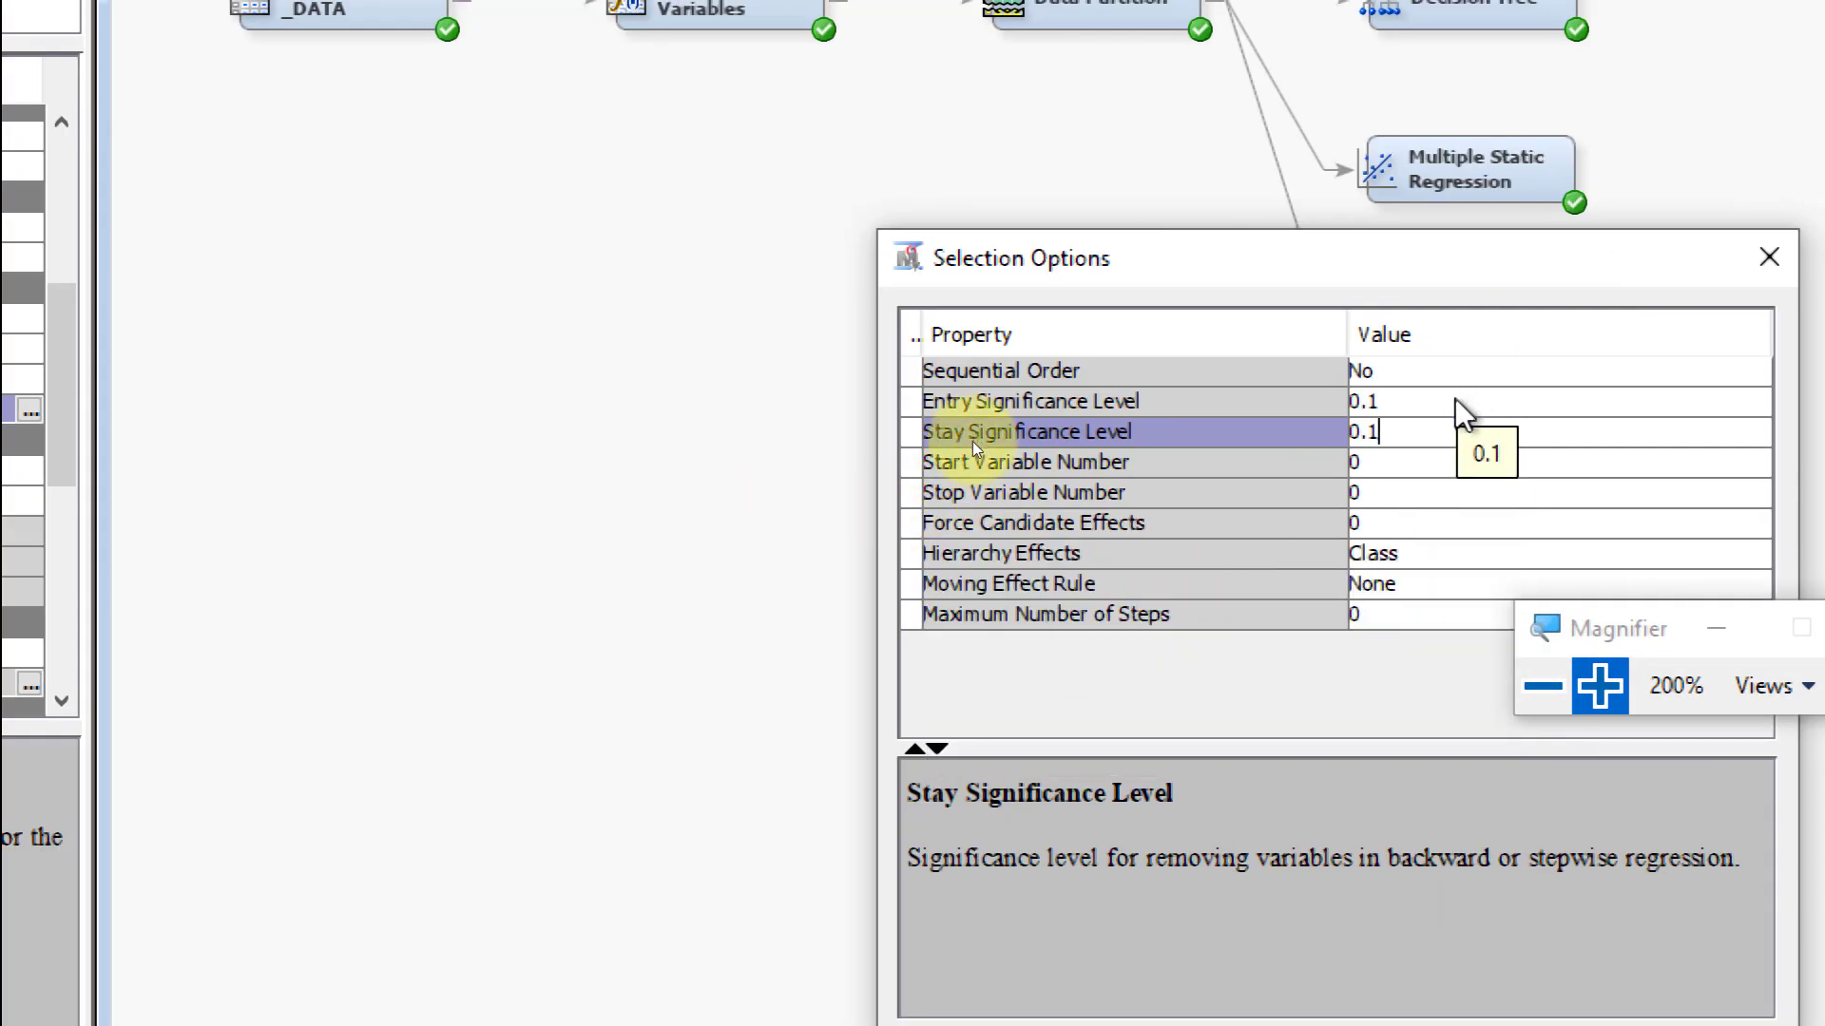
{"action": "left_click", "coordinate": [1459, 399]}
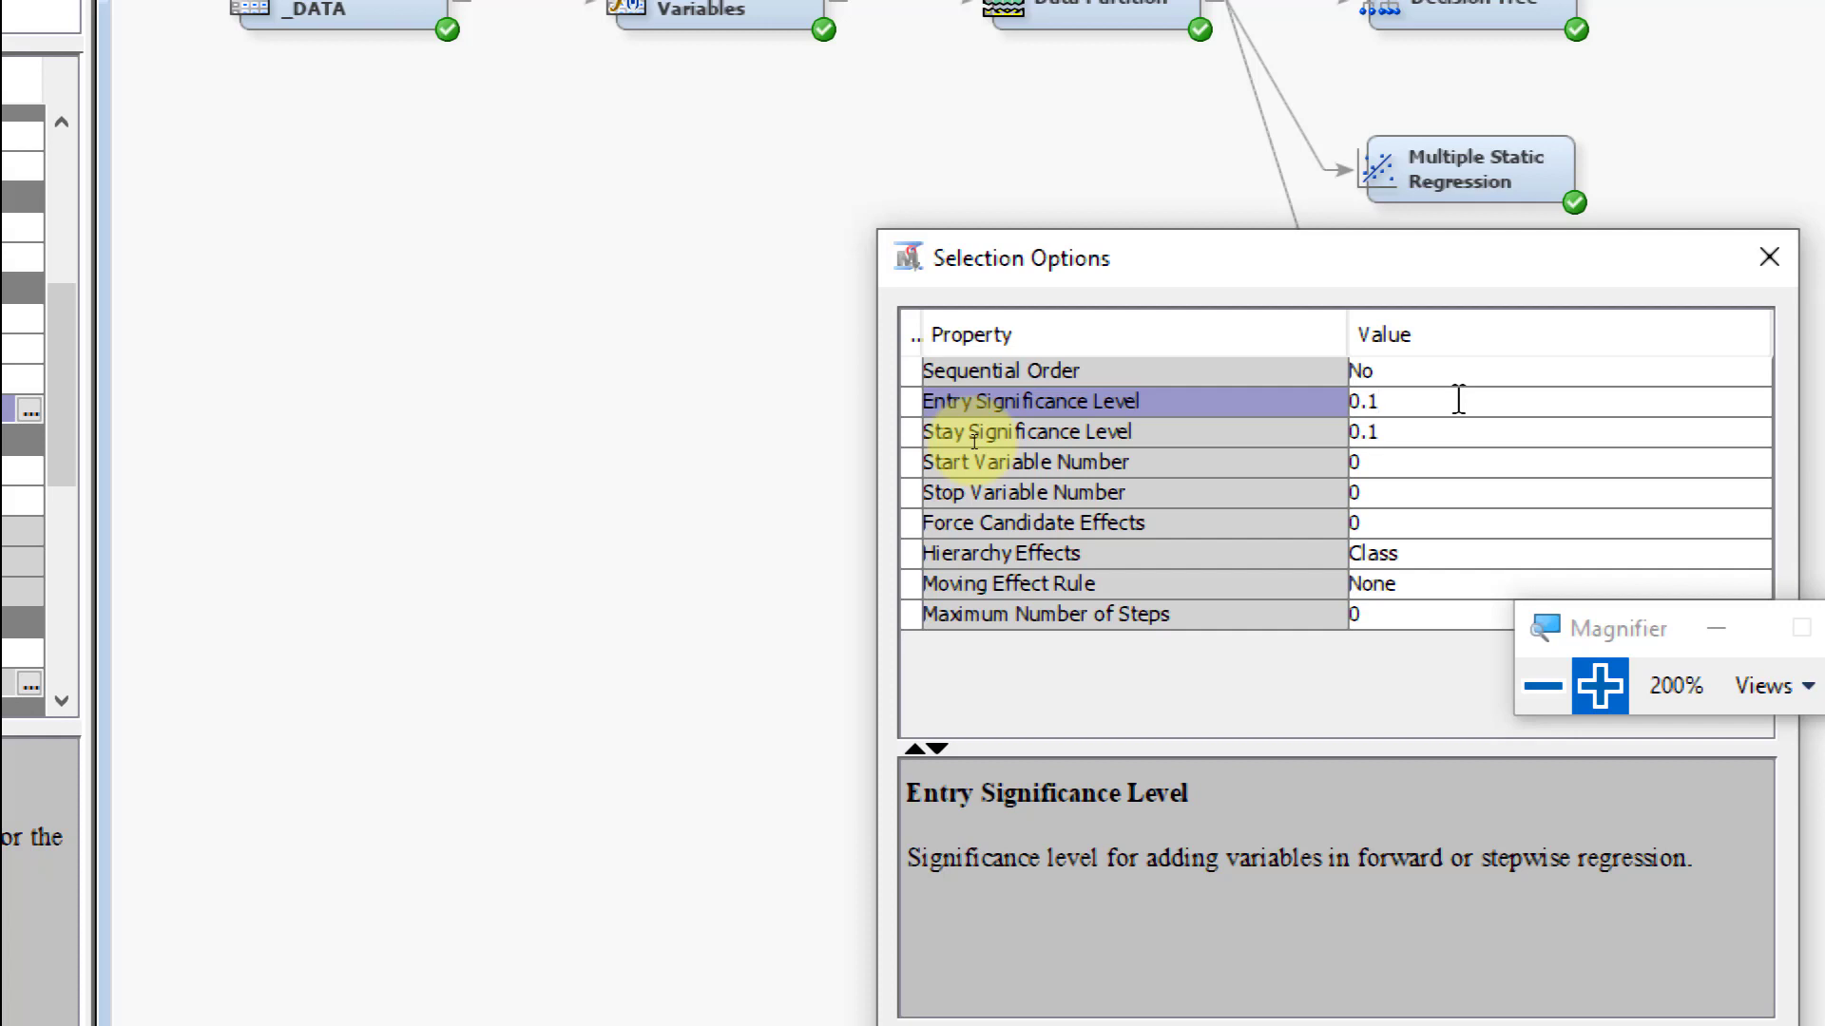
{"action": "left_click", "coordinate": [1419, 429]}
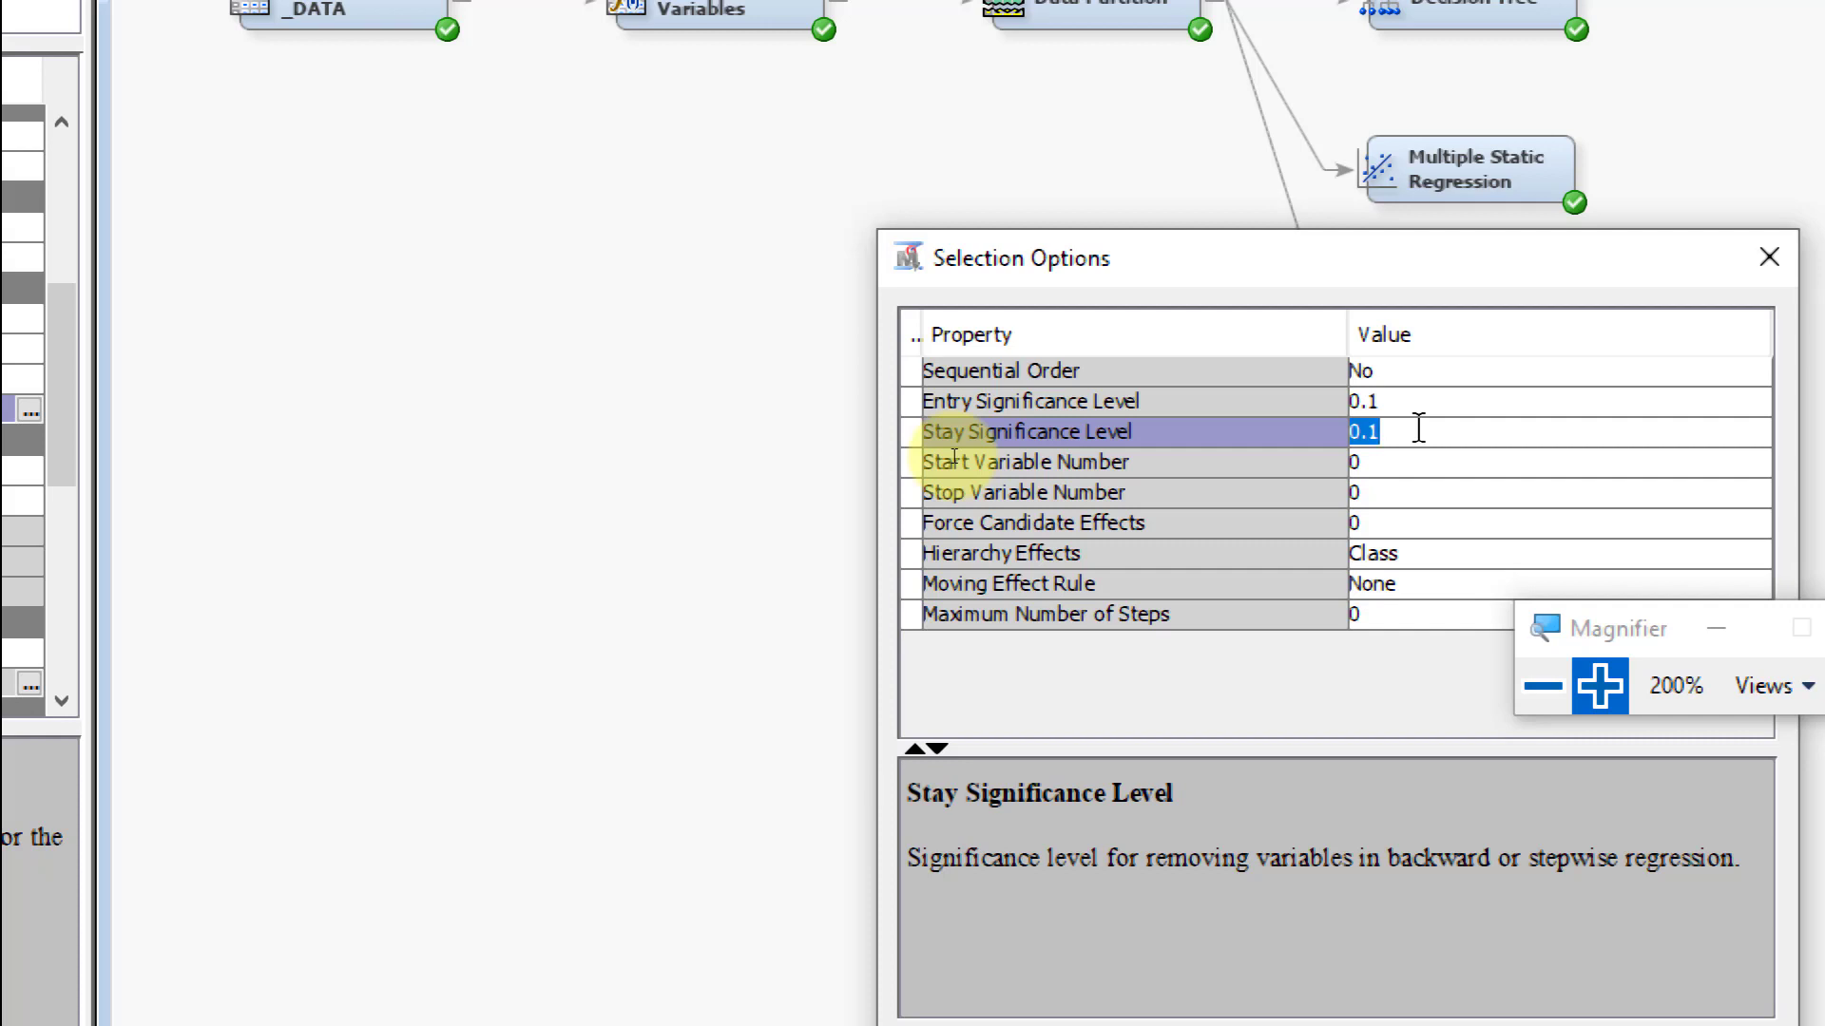
{"action": "left_click", "coordinate": [1559, 698]}
{"action": "left_click", "coordinate": [1560, 694]}
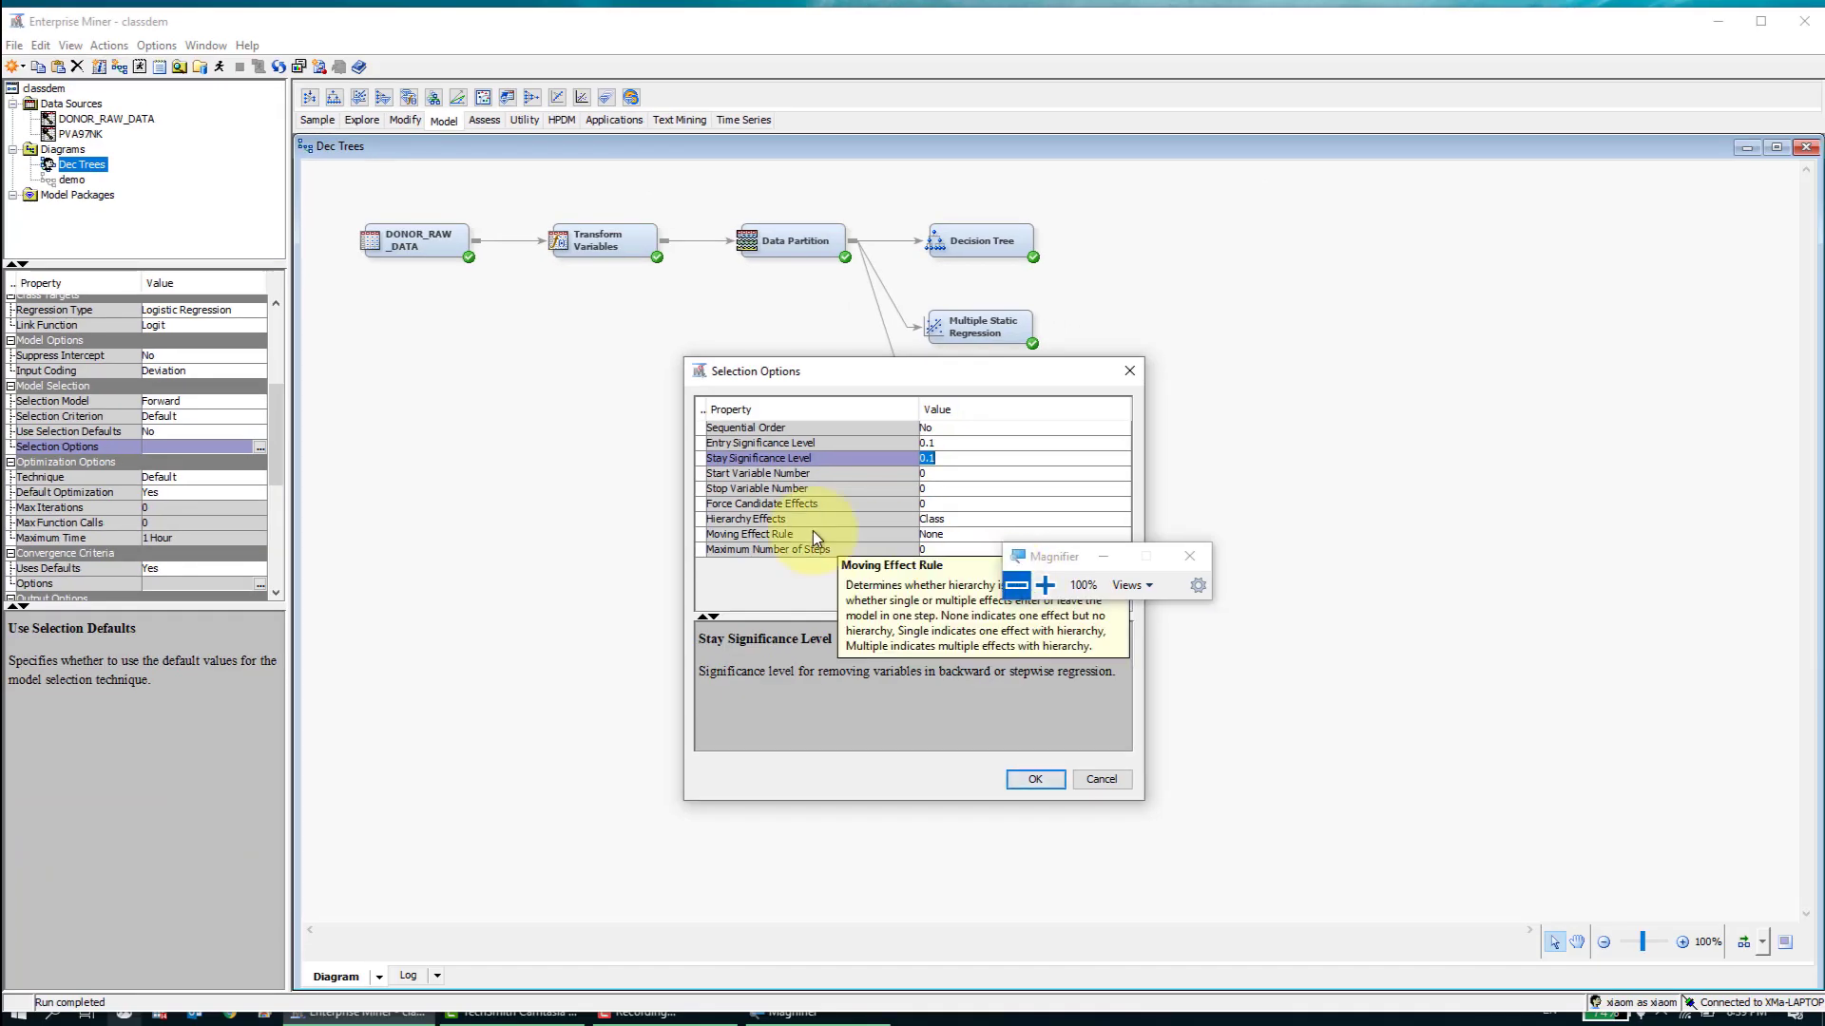
{"action": "left_click", "coordinate": [1032, 779]}
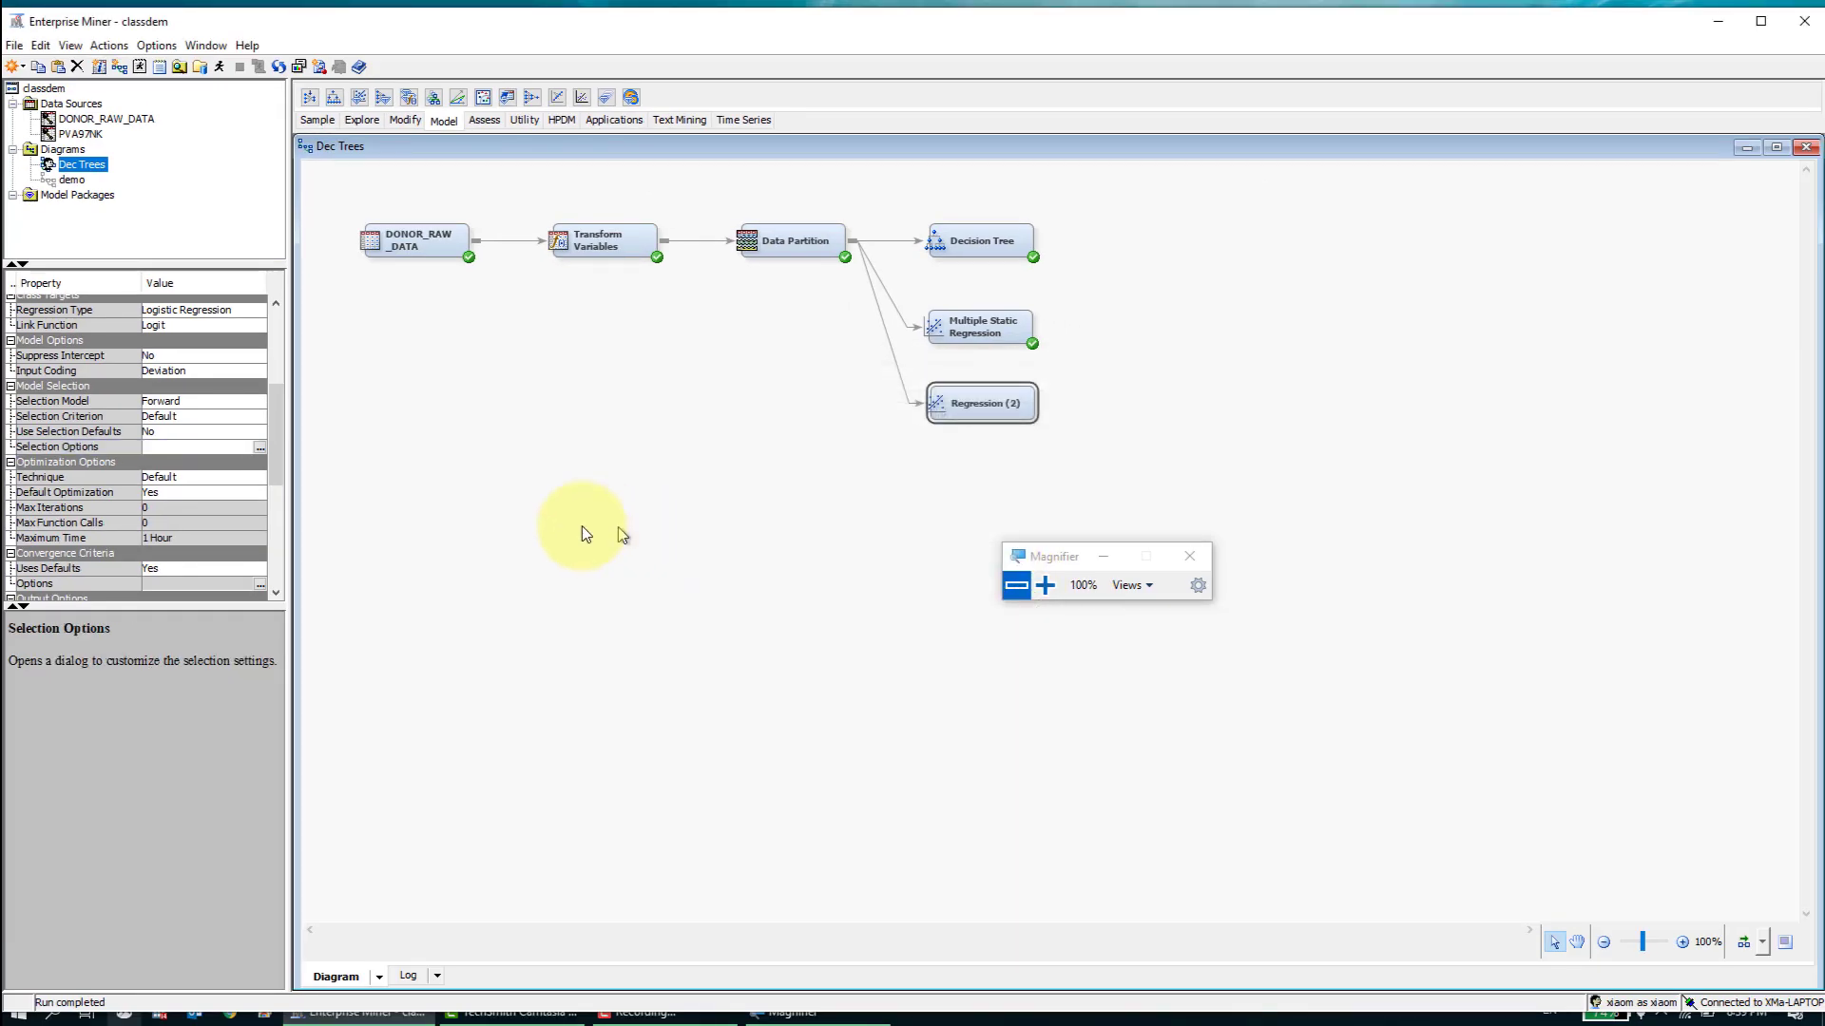
- Rename the Regression (2) node as "Forward Regression"
{"action": "right_click", "coordinate": [960, 399]}
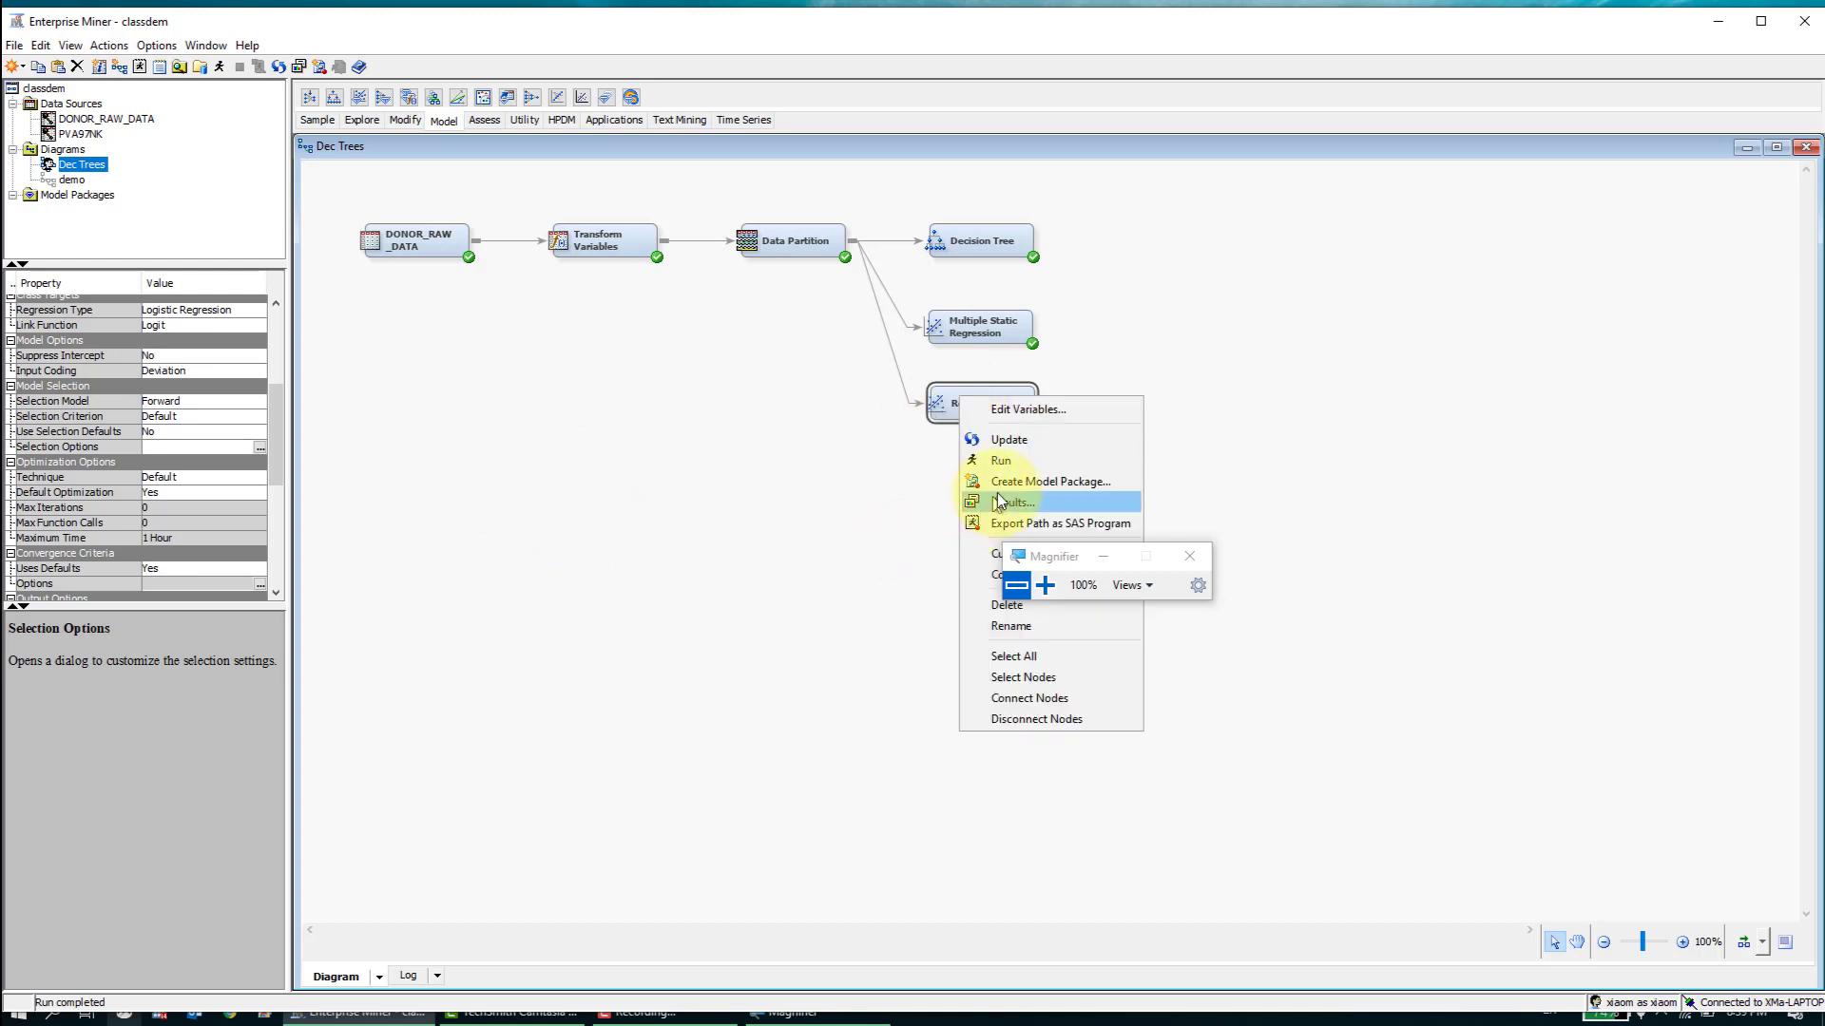
{"action": "left_click_drag", "start_coordinate": [1049, 556], "coordinate": [1424, 538]}
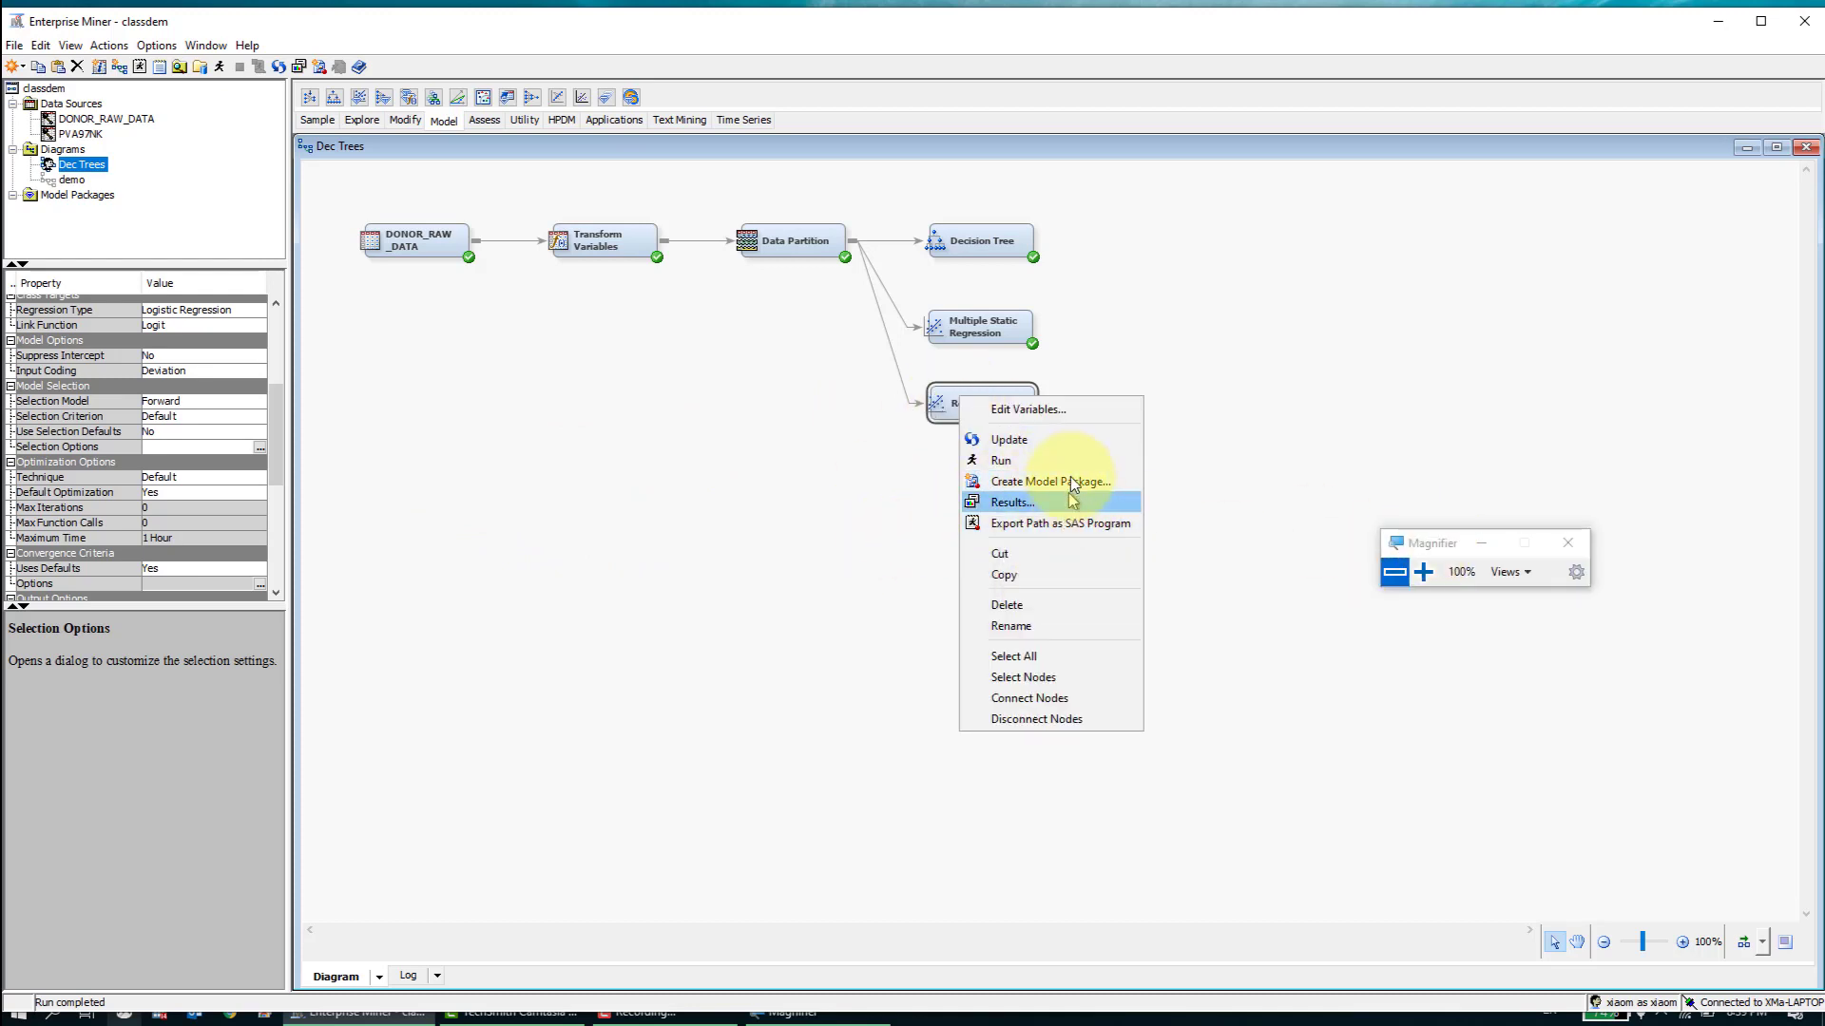
{"action": "left_click", "coordinate": [1066, 624]}
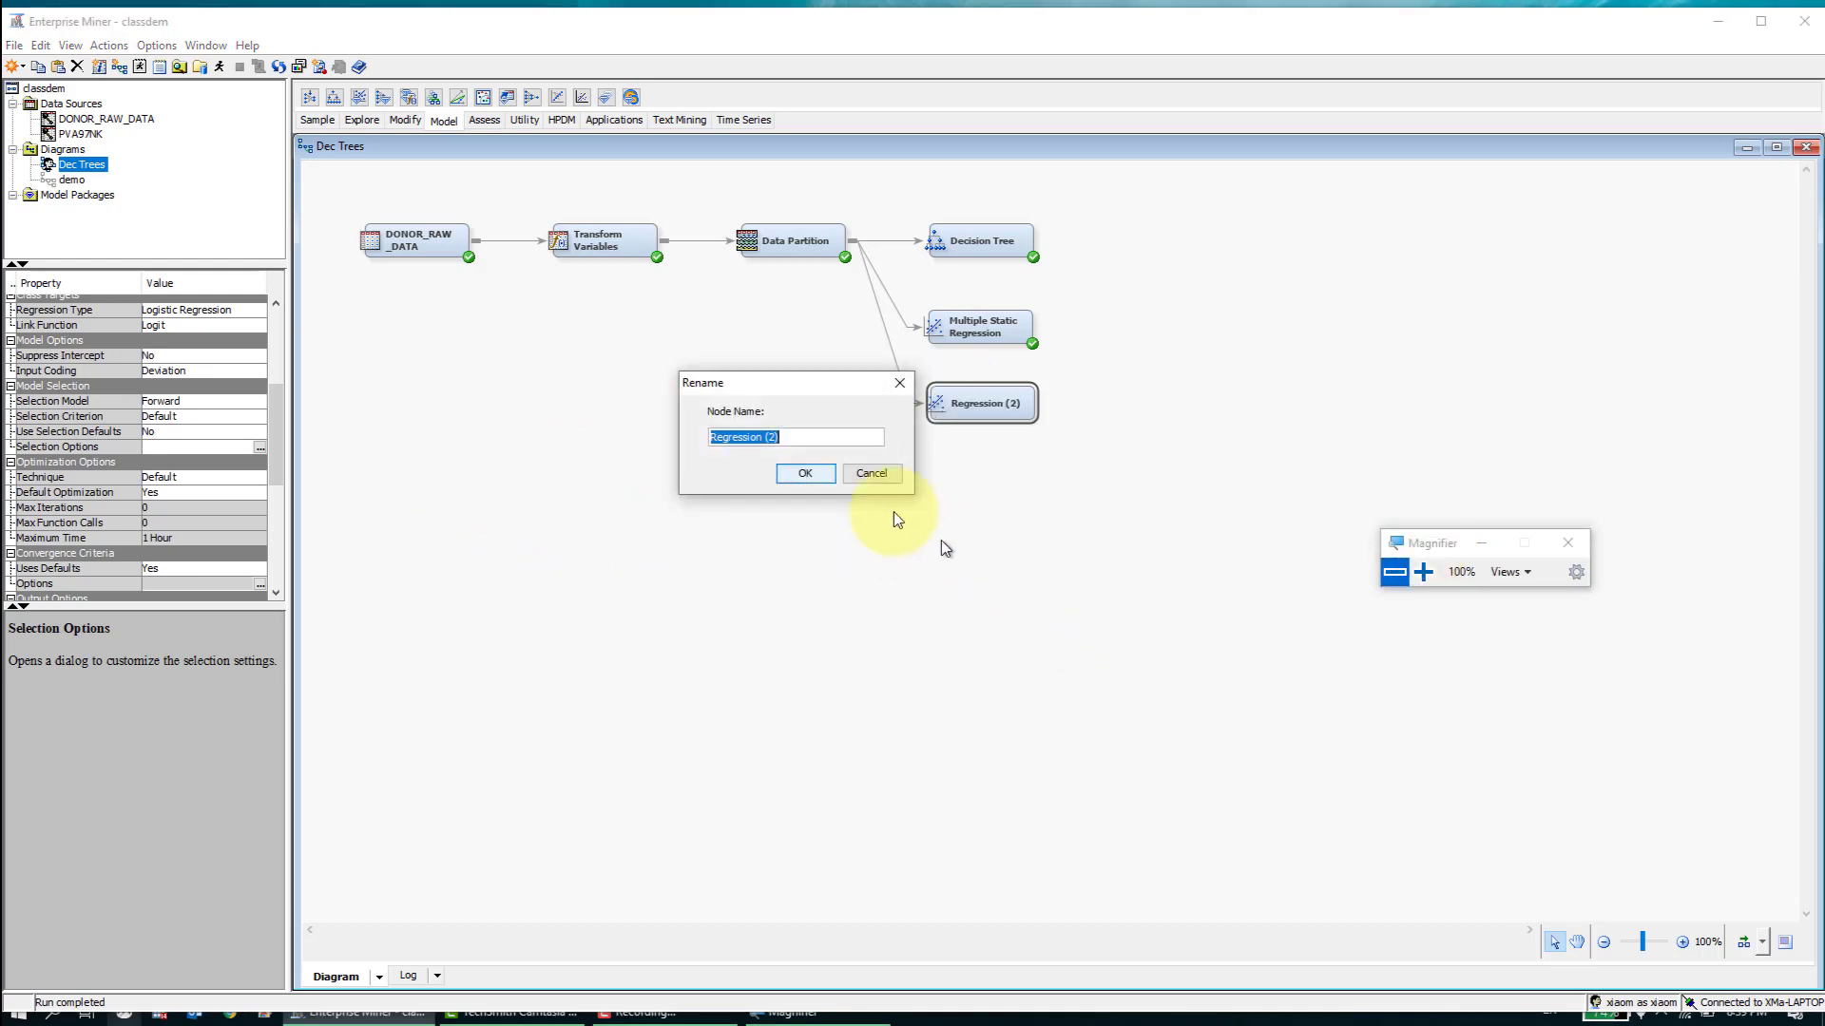
{"action": "left_click", "coordinate": [804, 441]}
{"action": "key", "text": "BackSpace"}
{"action": "key", "text": "BackSpace"}
{"action": "key", "text": "BackSpace"}
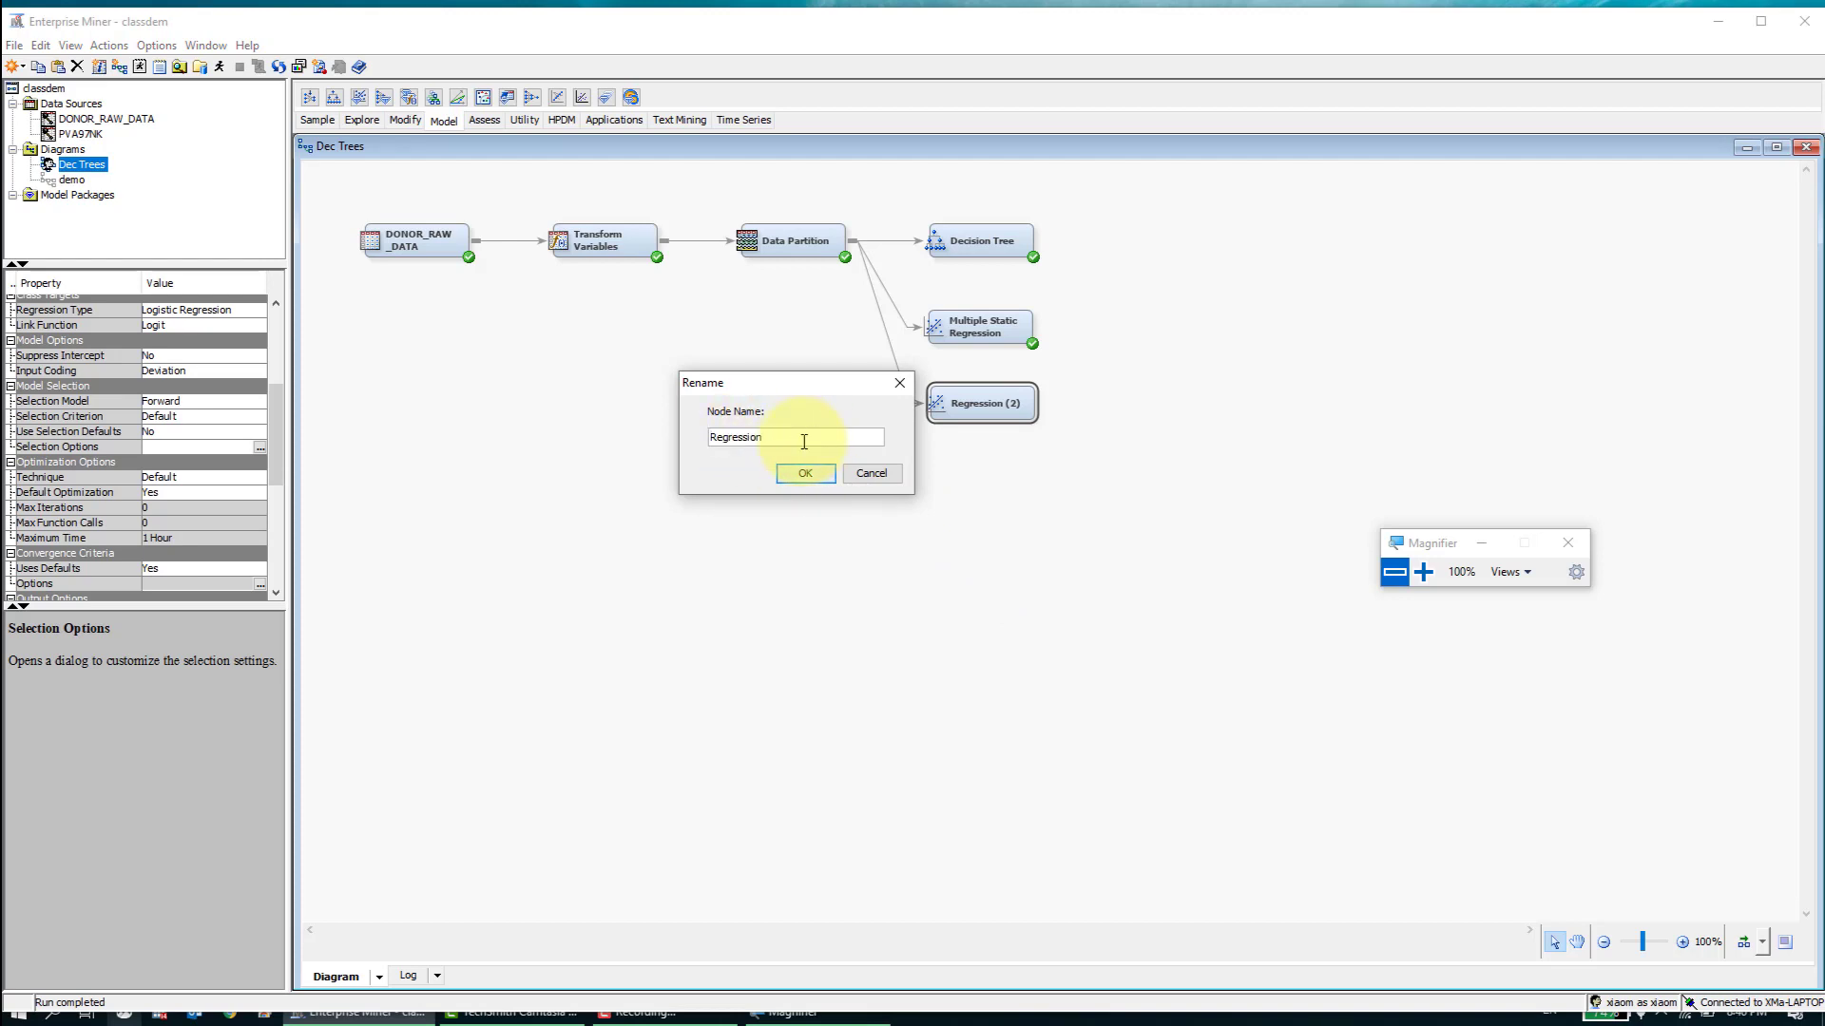
{"action": "type", "text": "Forward"}
{"action": "left_click", "coordinate": [812, 474]}
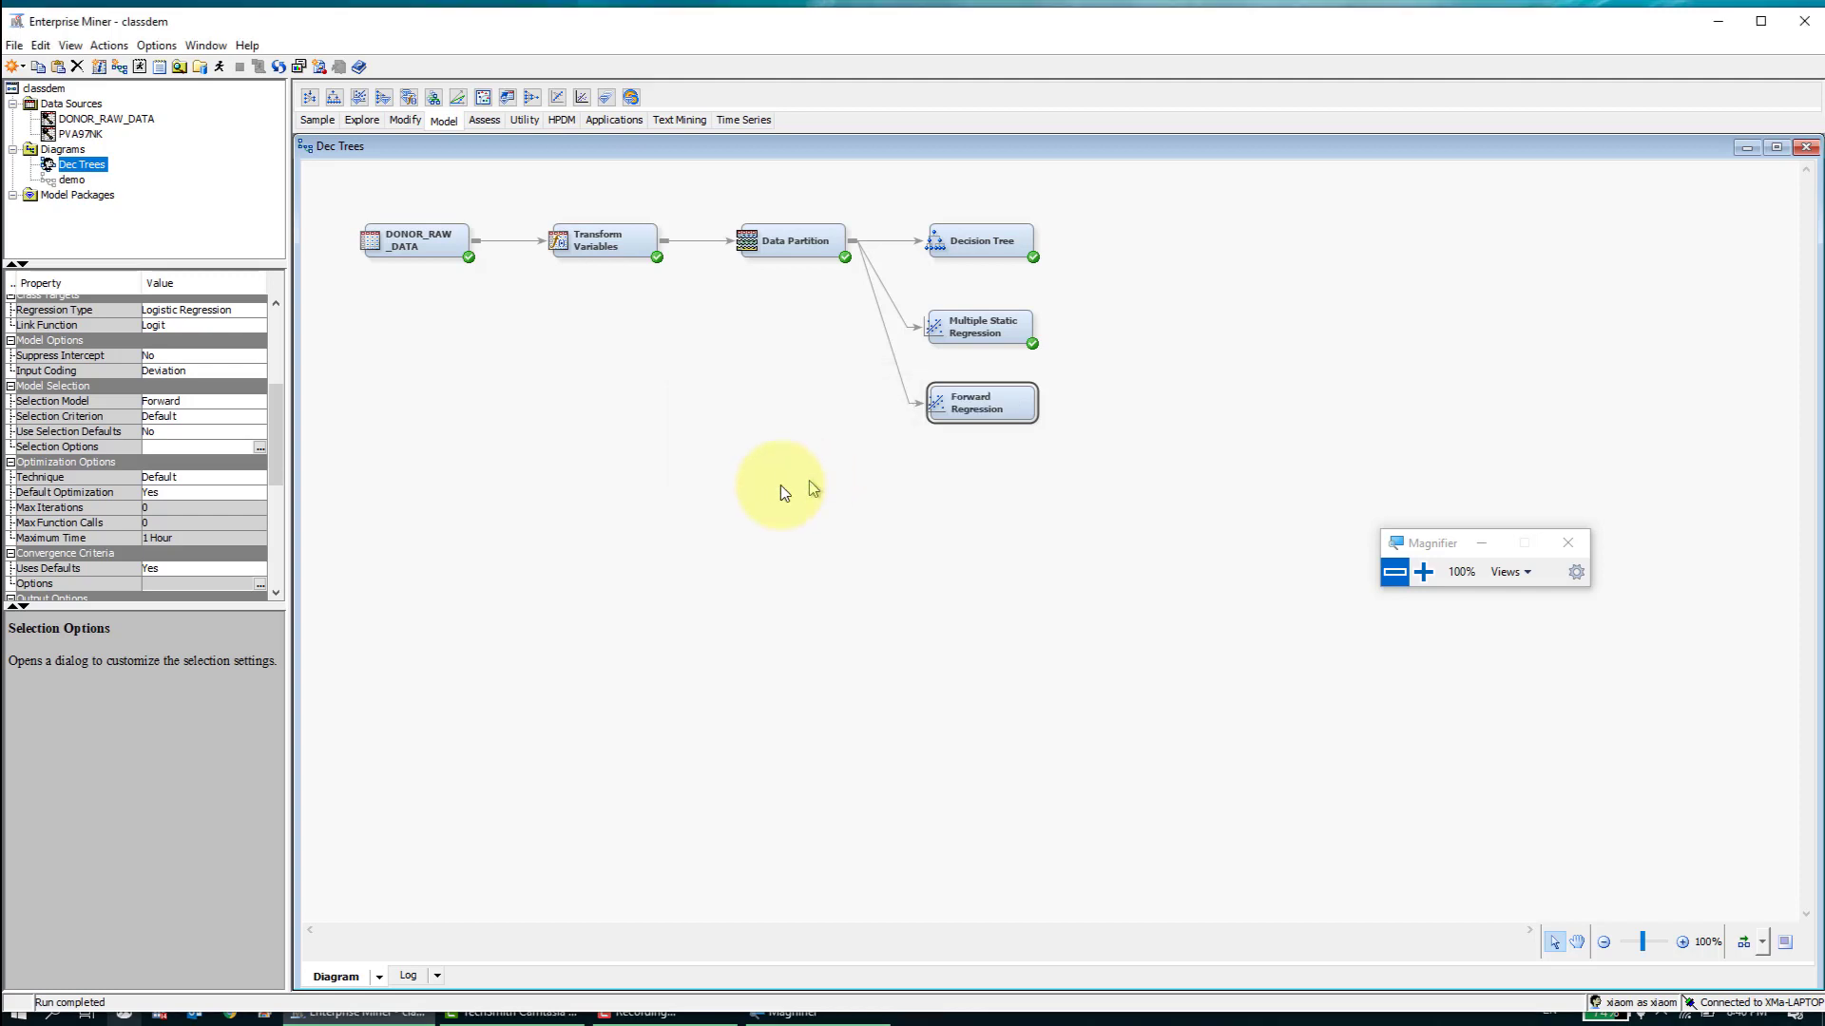
- Examine the Selection Model description and the Suppress Intercept choices of the Forward Regression node
{"action": "left_click", "coordinate": [235, 401]}
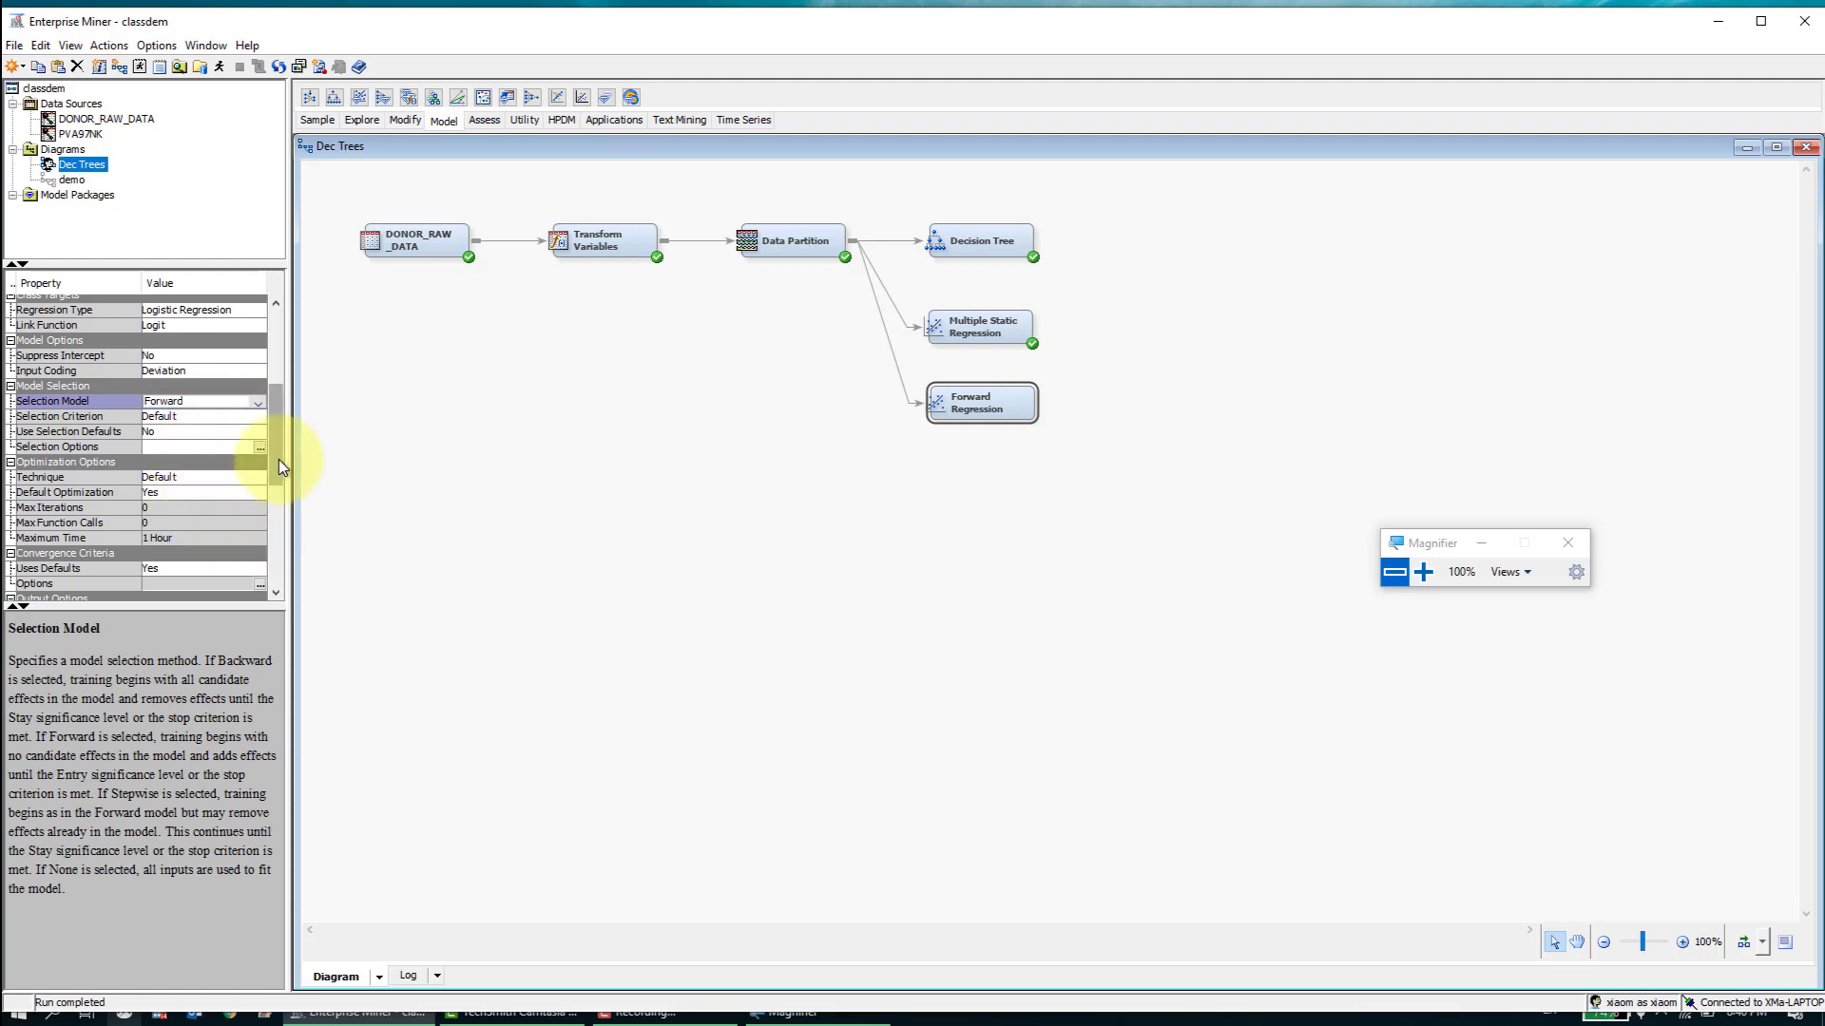
{"action": "left_click_drag", "start_coordinate": [277, 459], "coordinate": [281, 489]}
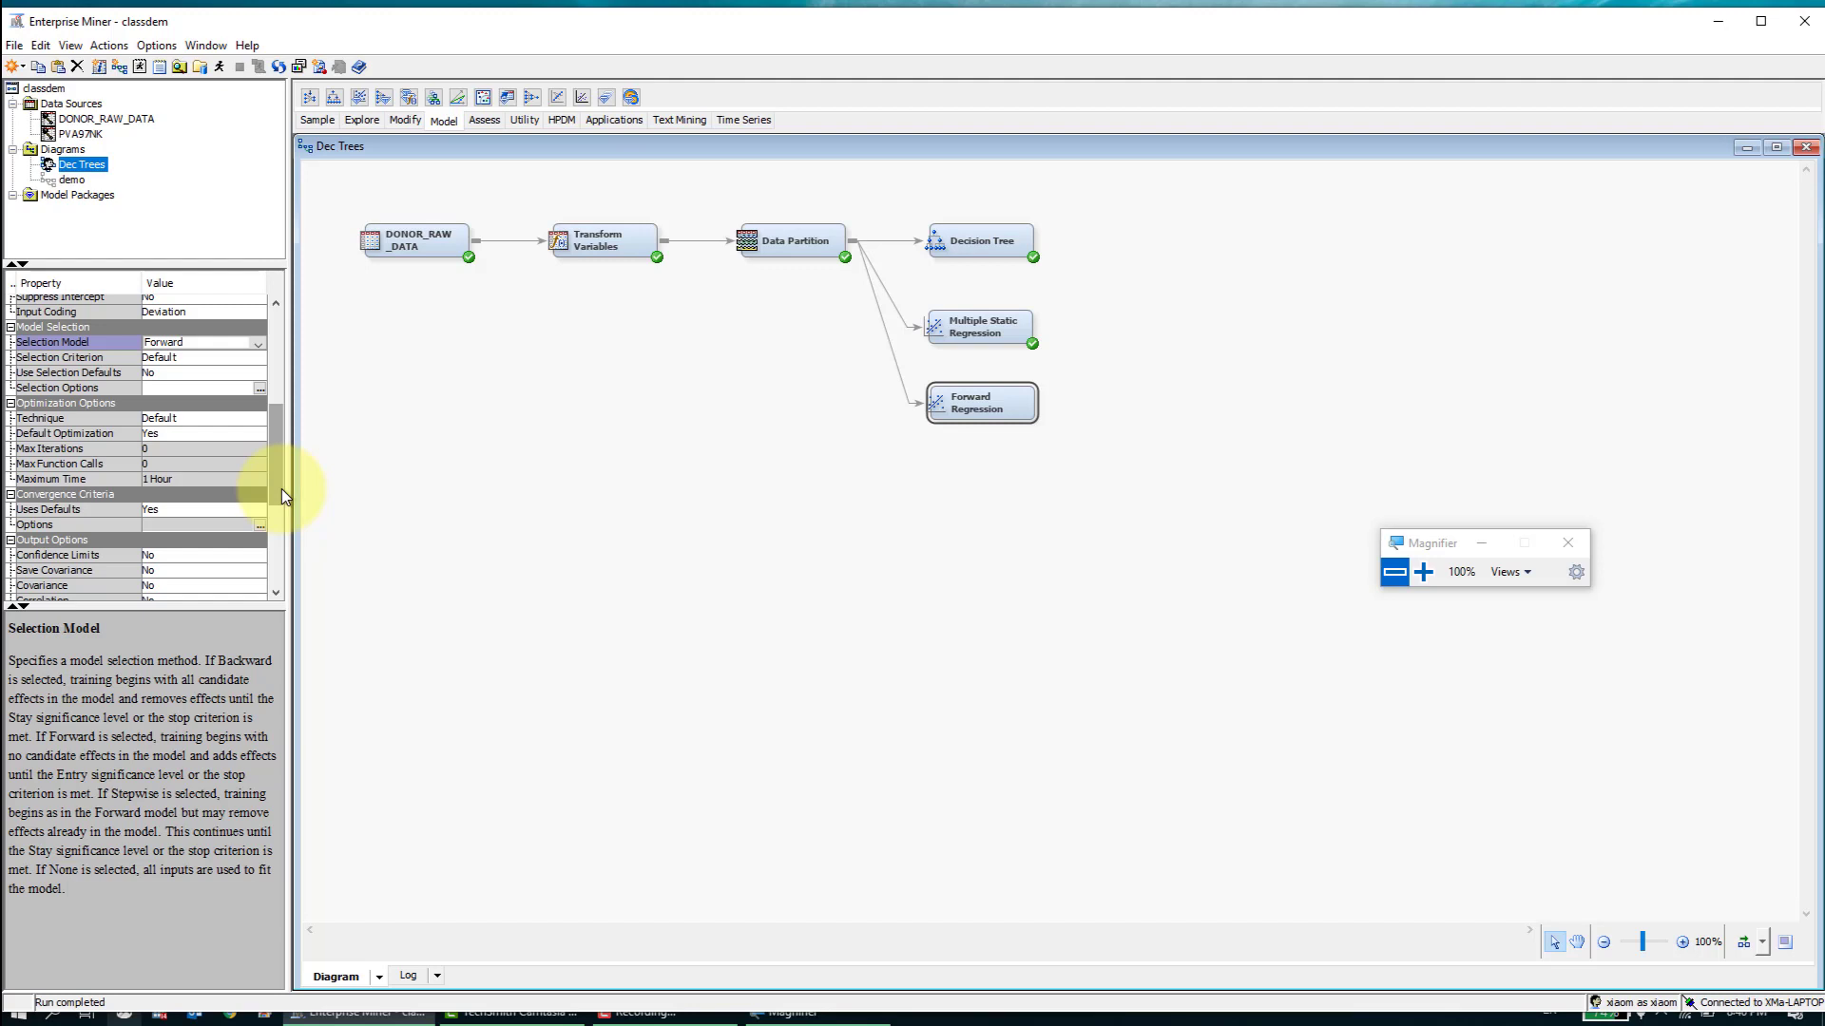
{"action": "left_click_drag", "start_coordinate": [278, 475], "coordinate": [286, 483]}
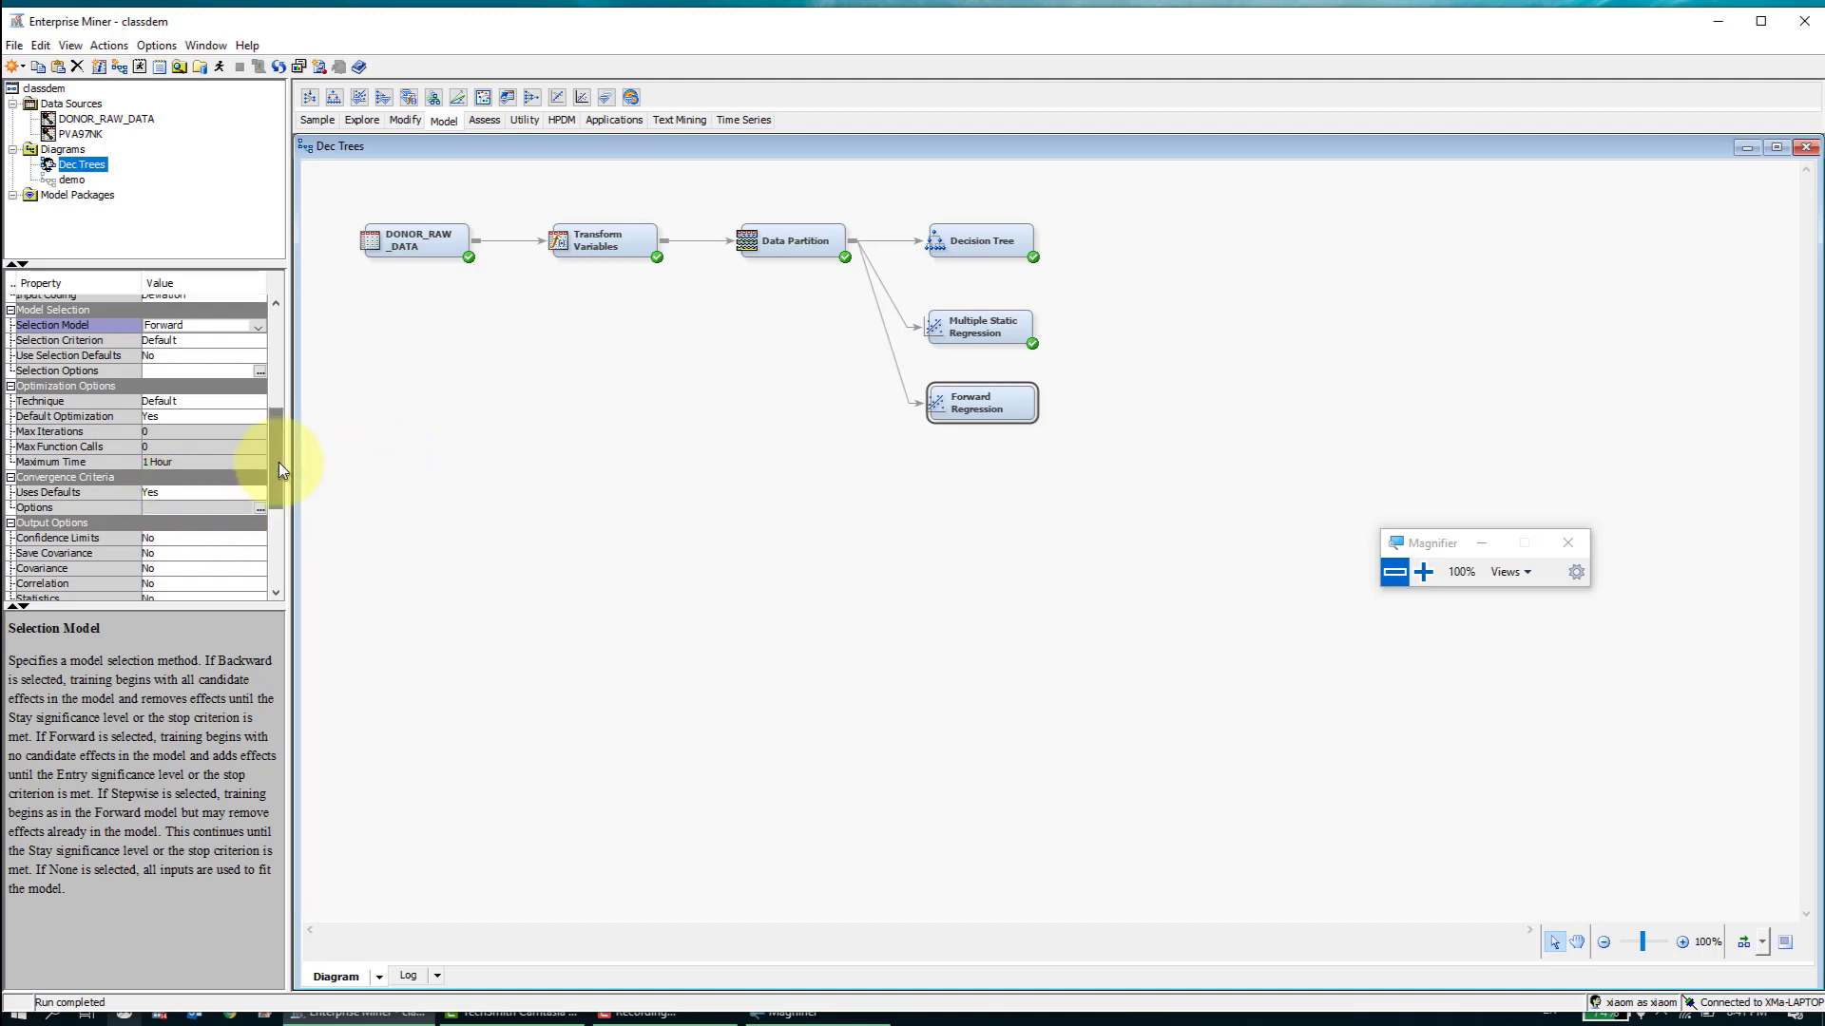
{"action": "left_click_drag", "start_coordinate": [277, 462], "coordinate": [277, 414]}
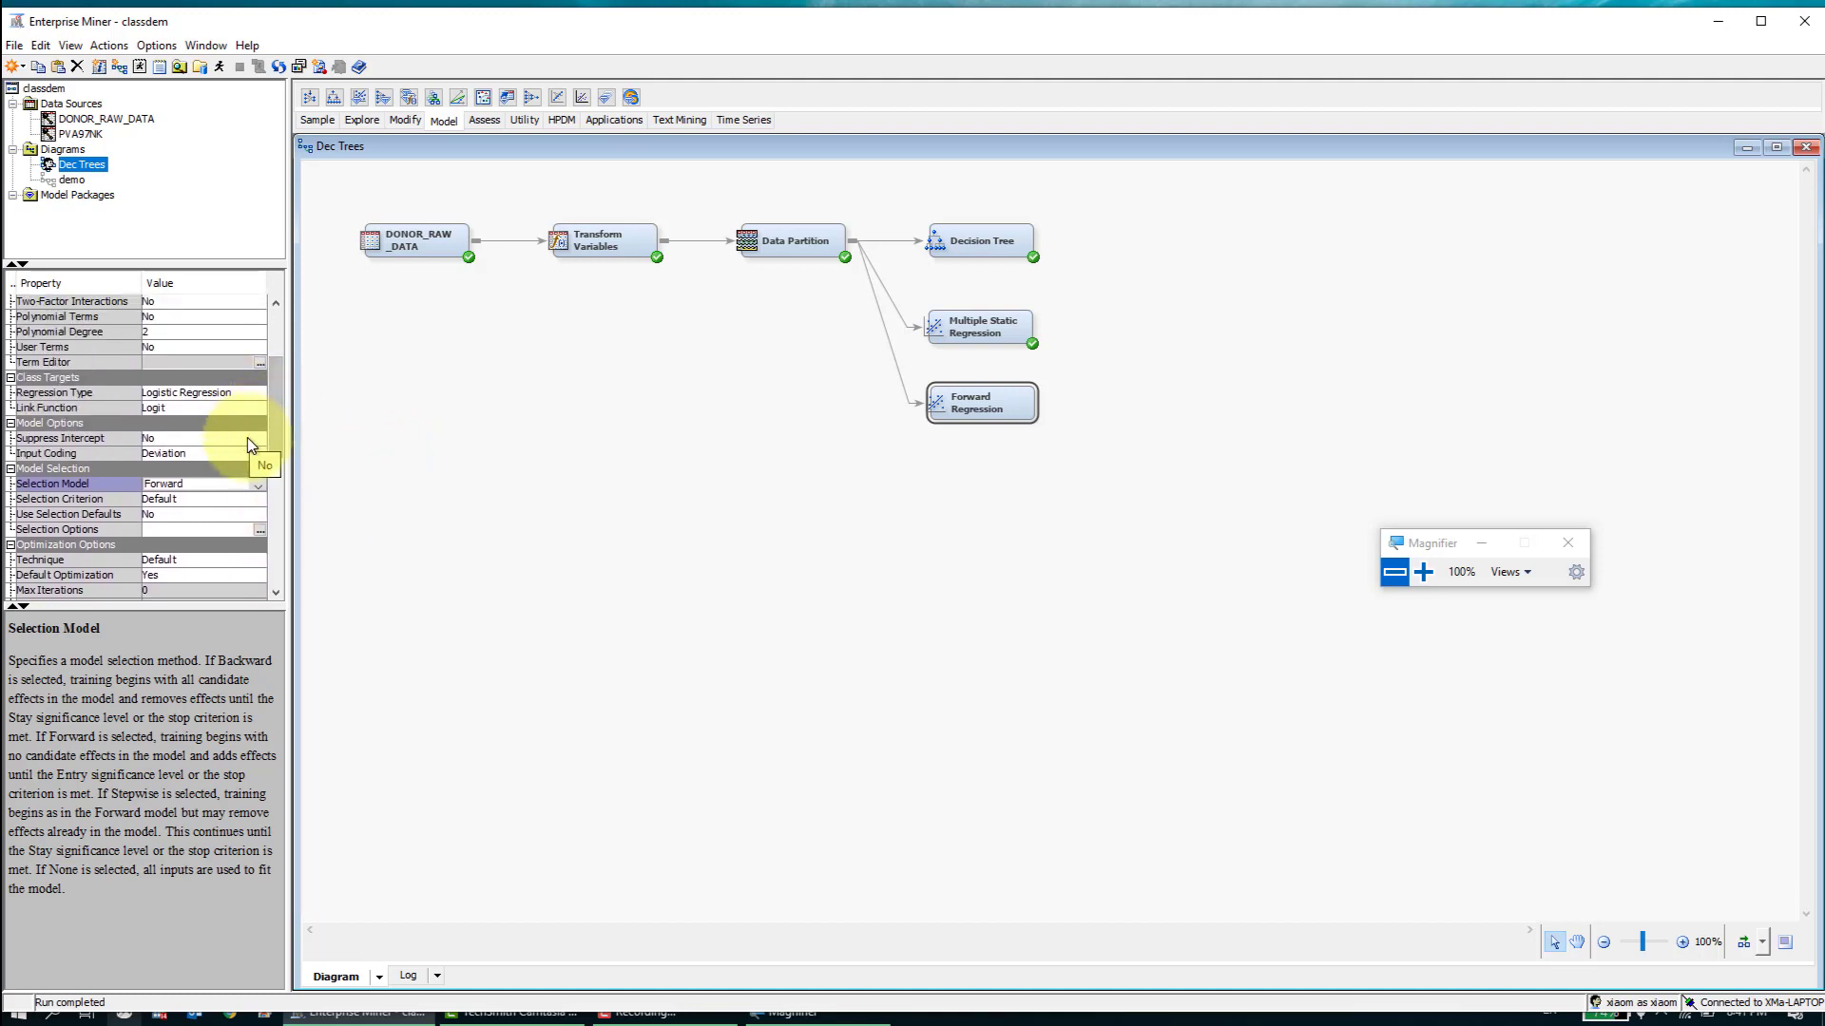
{"action": "left_click", "coordinate": [247, 438]}
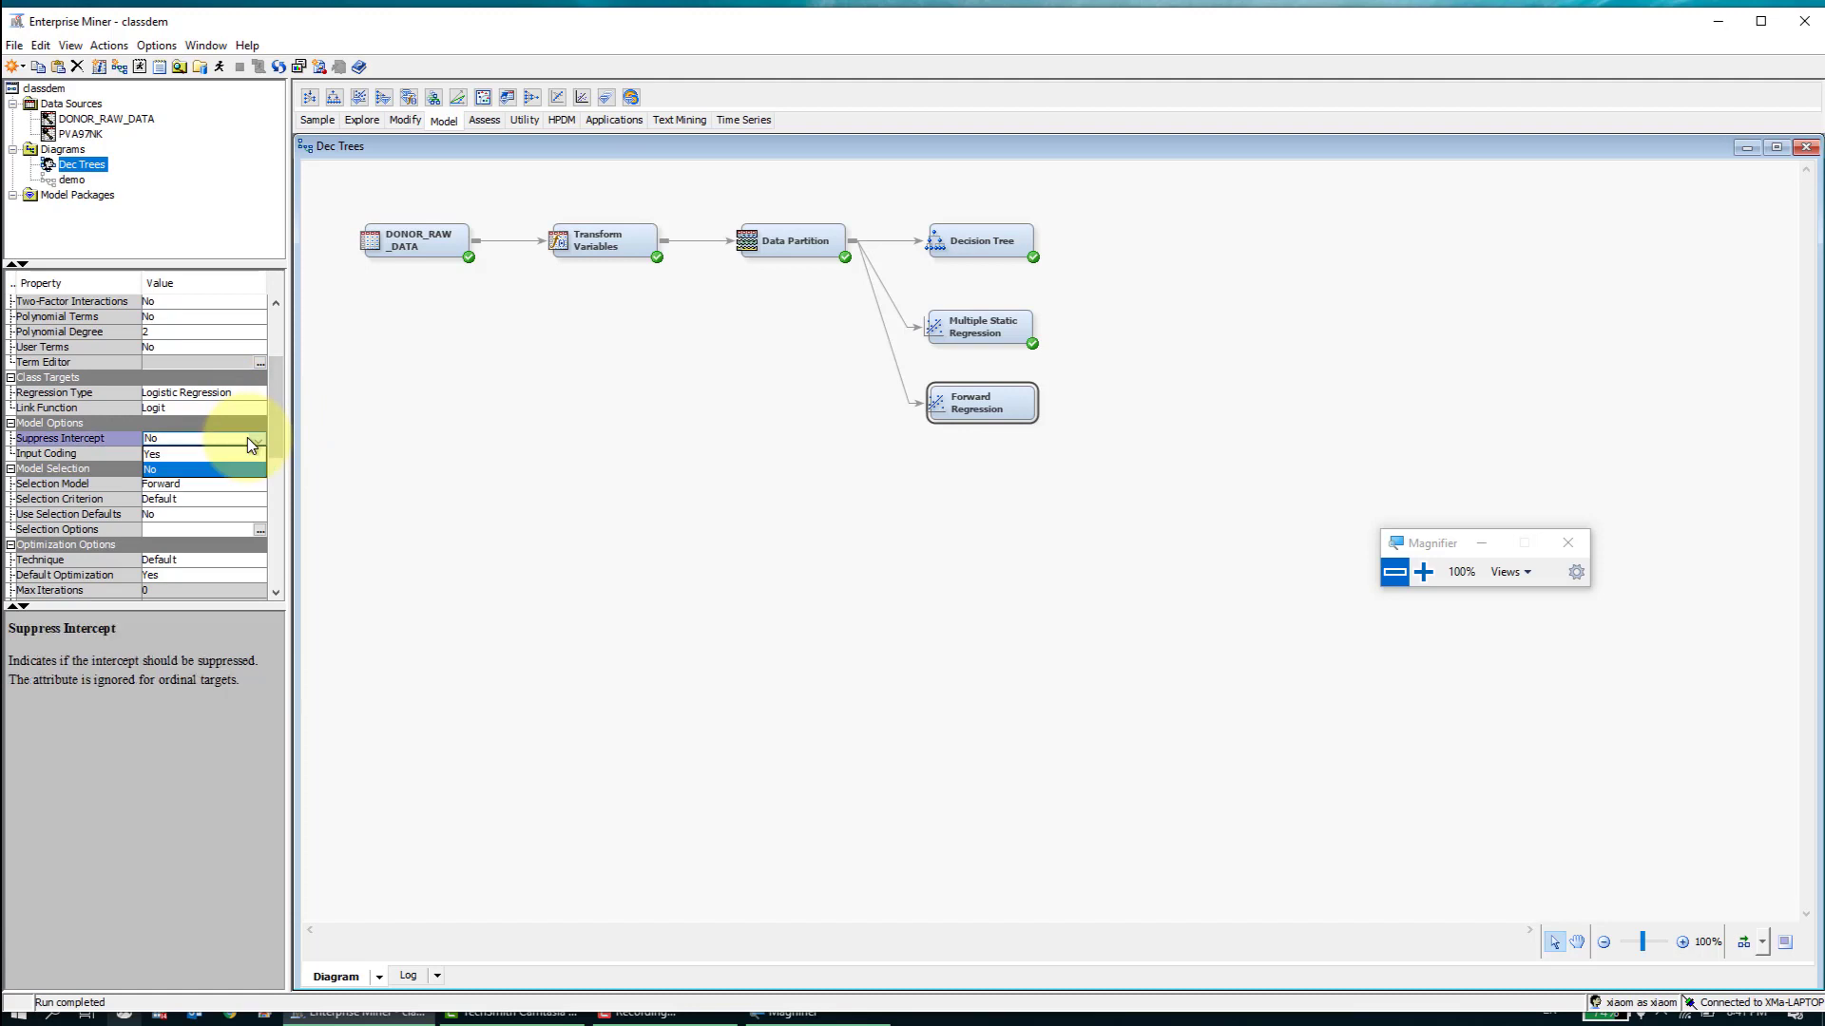
{"action": "left_click", "coordinate": [247, 437]}
{"action": "left_click_drag", "start_coordinate": [271, 451], "coordinate": [274, 461]}
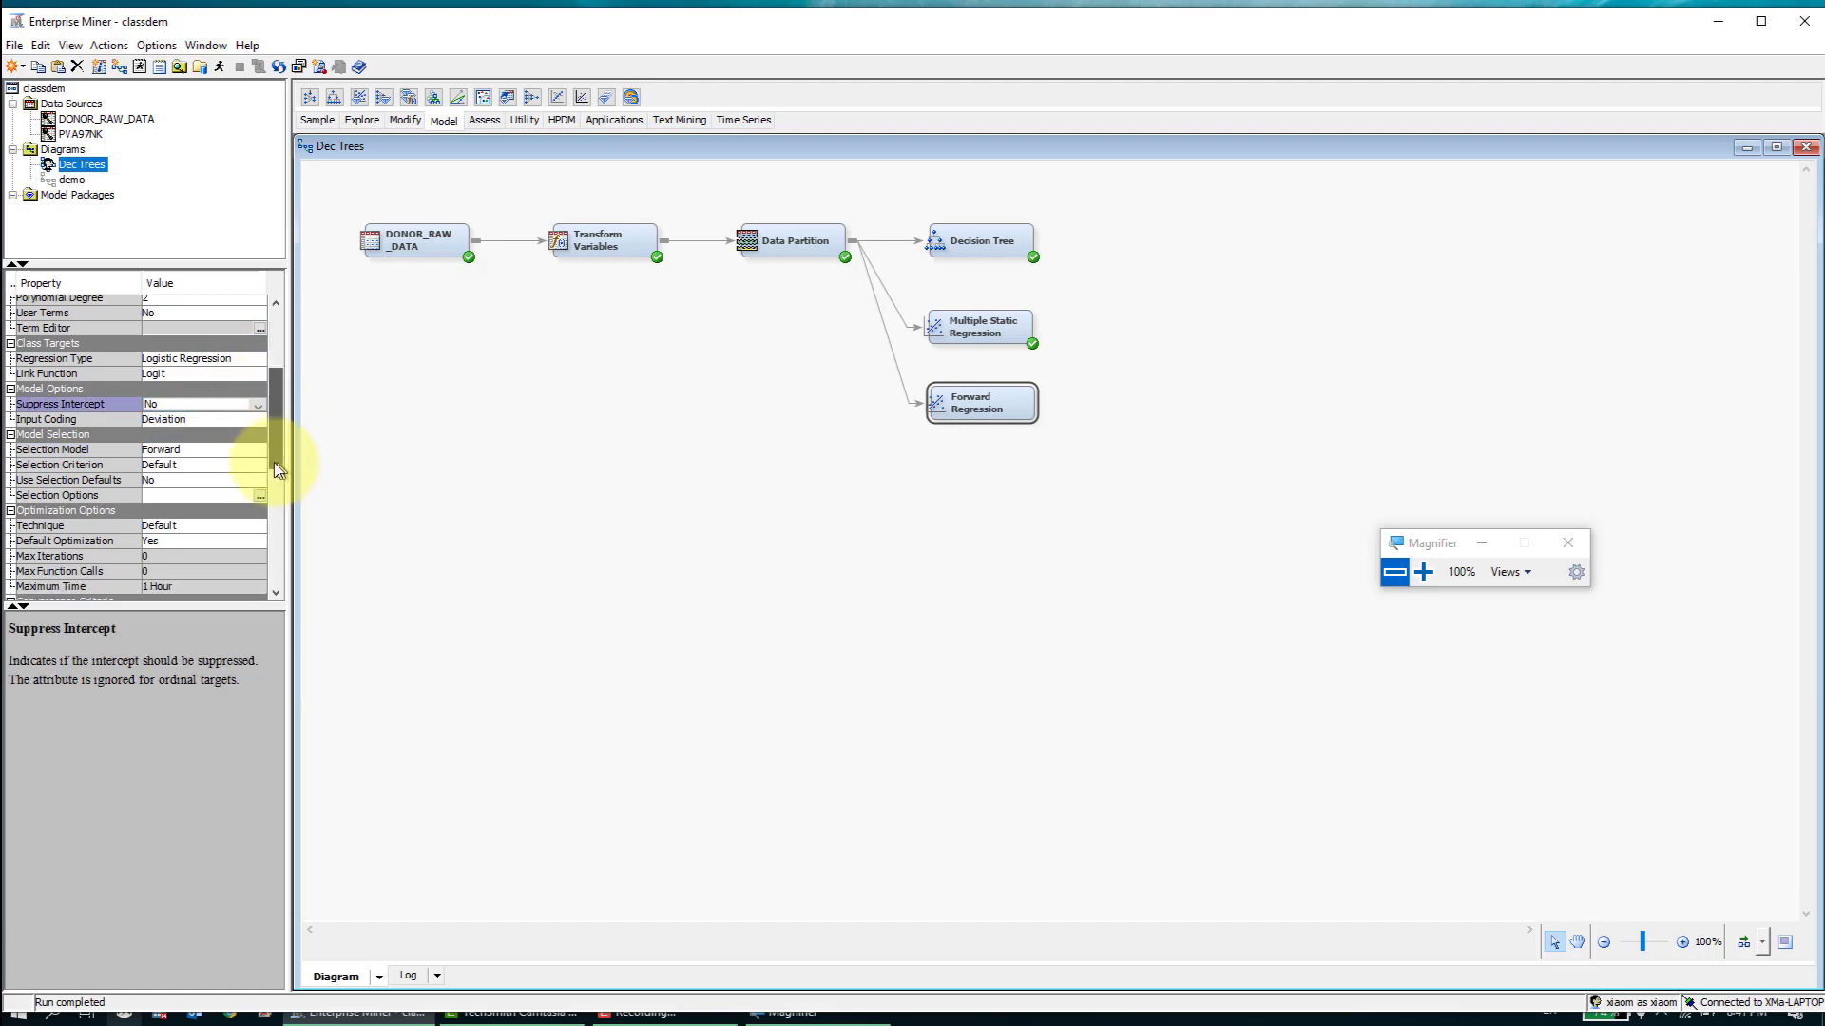
- Set the Forward Regression node's Selection Criterion to Validation Misclassification
{"action": "left_click", "coordinate": [249, 468]}
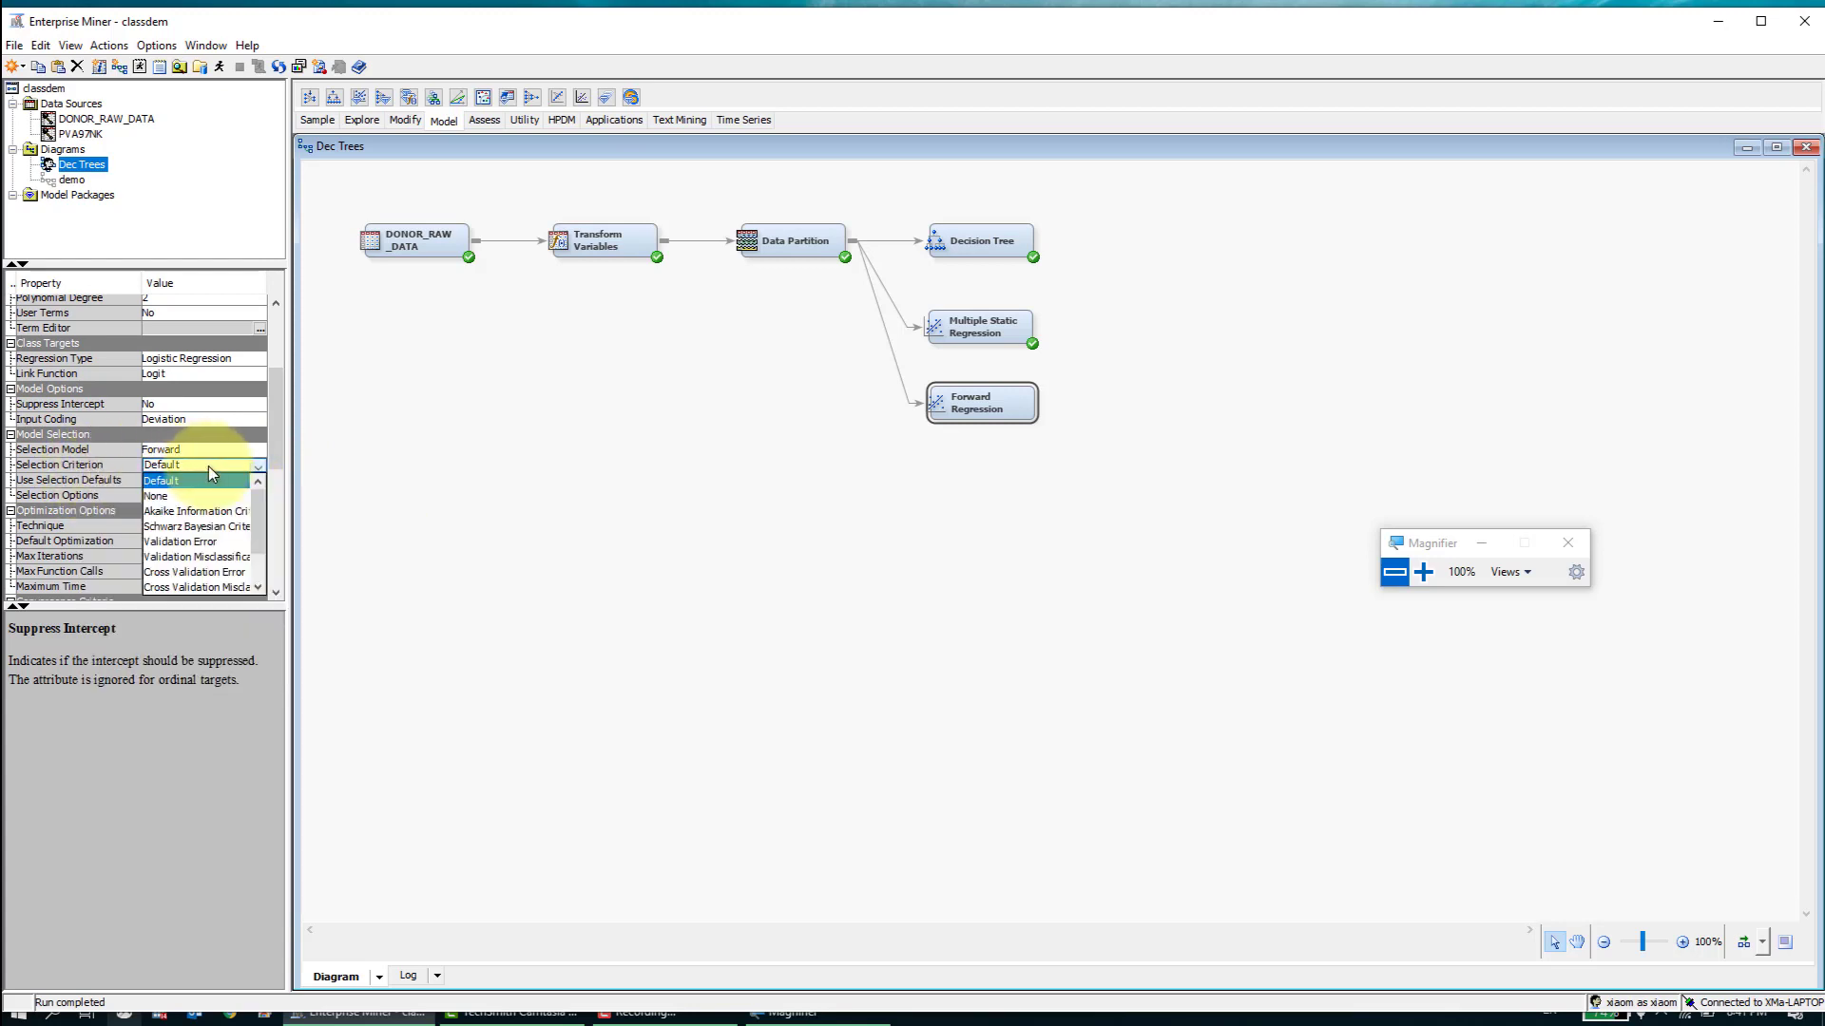
{"action": "left_click_drag", "start_coordinate": [258, 521], "coordinate": [256, 545]}
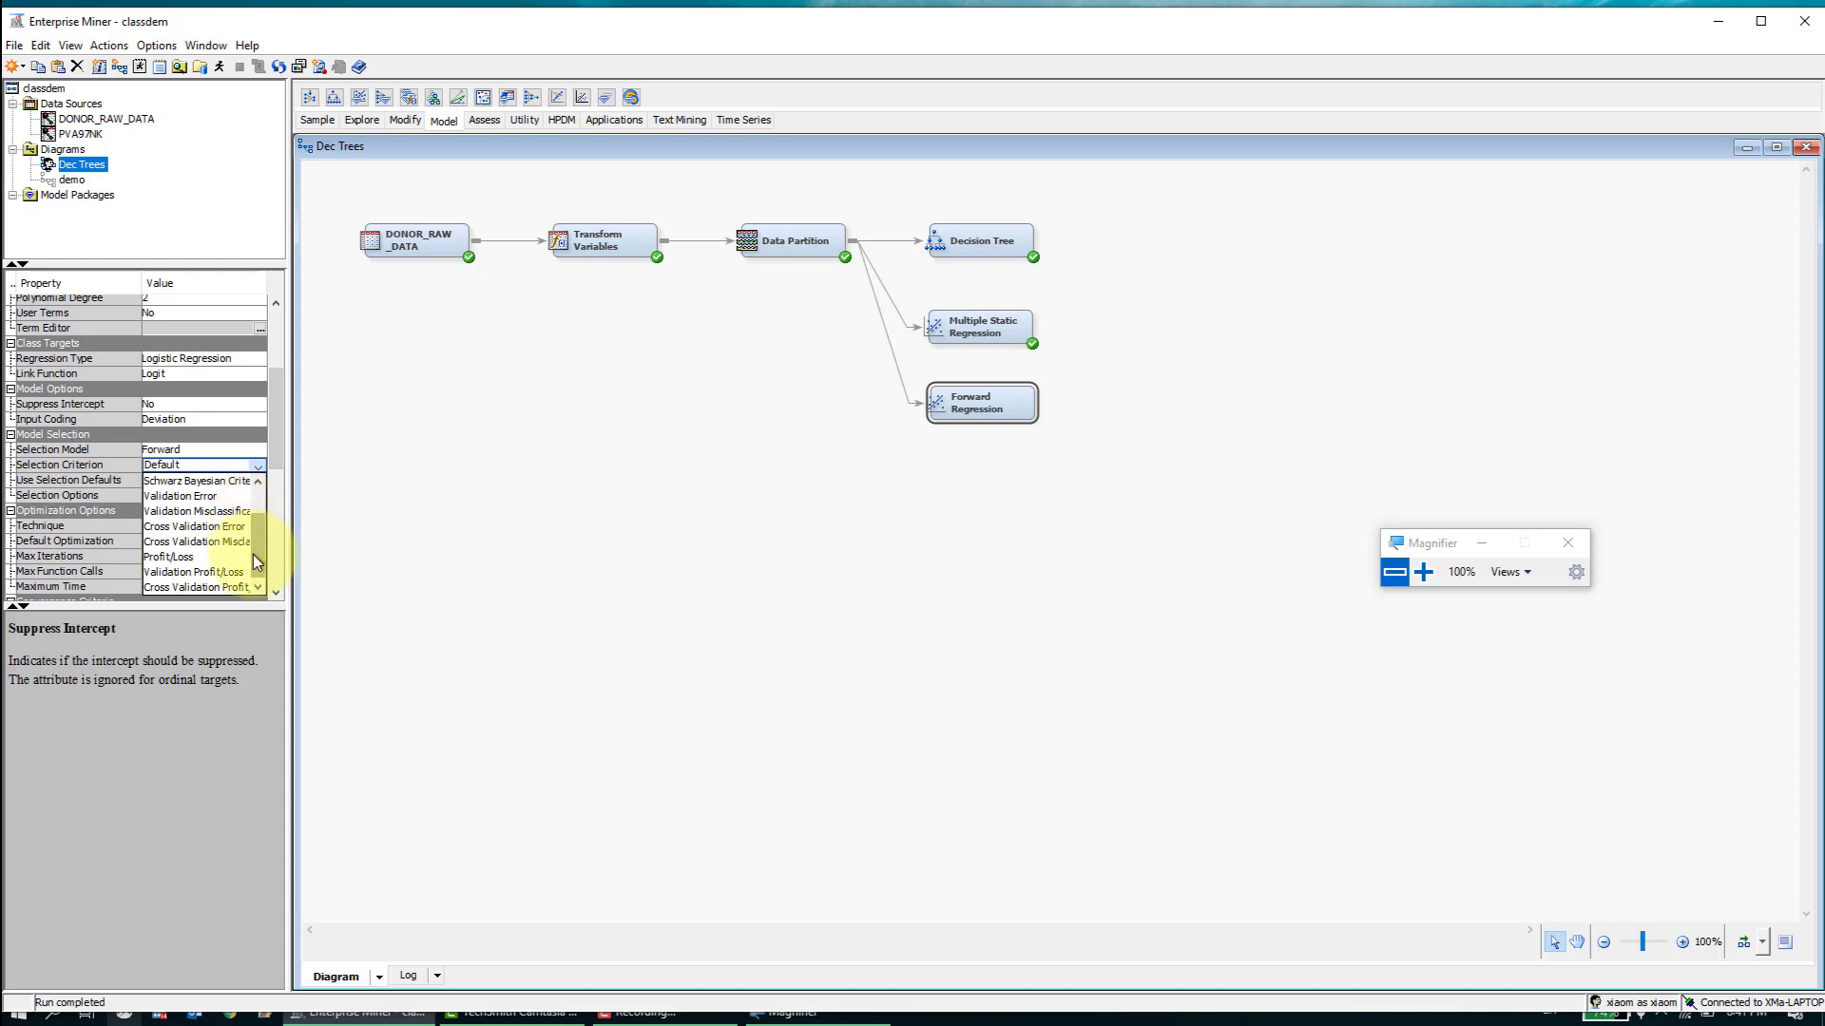
{"action": "mouse_move", "coordinate": [253, 557]}
{"action": "left_mouse_down"}
{"action": "mouse_move", "coordinate": [260, 536]}
{"action": "mouse_move", "coordinate": [259, 555]}
{"action": "left_mouse_up"}
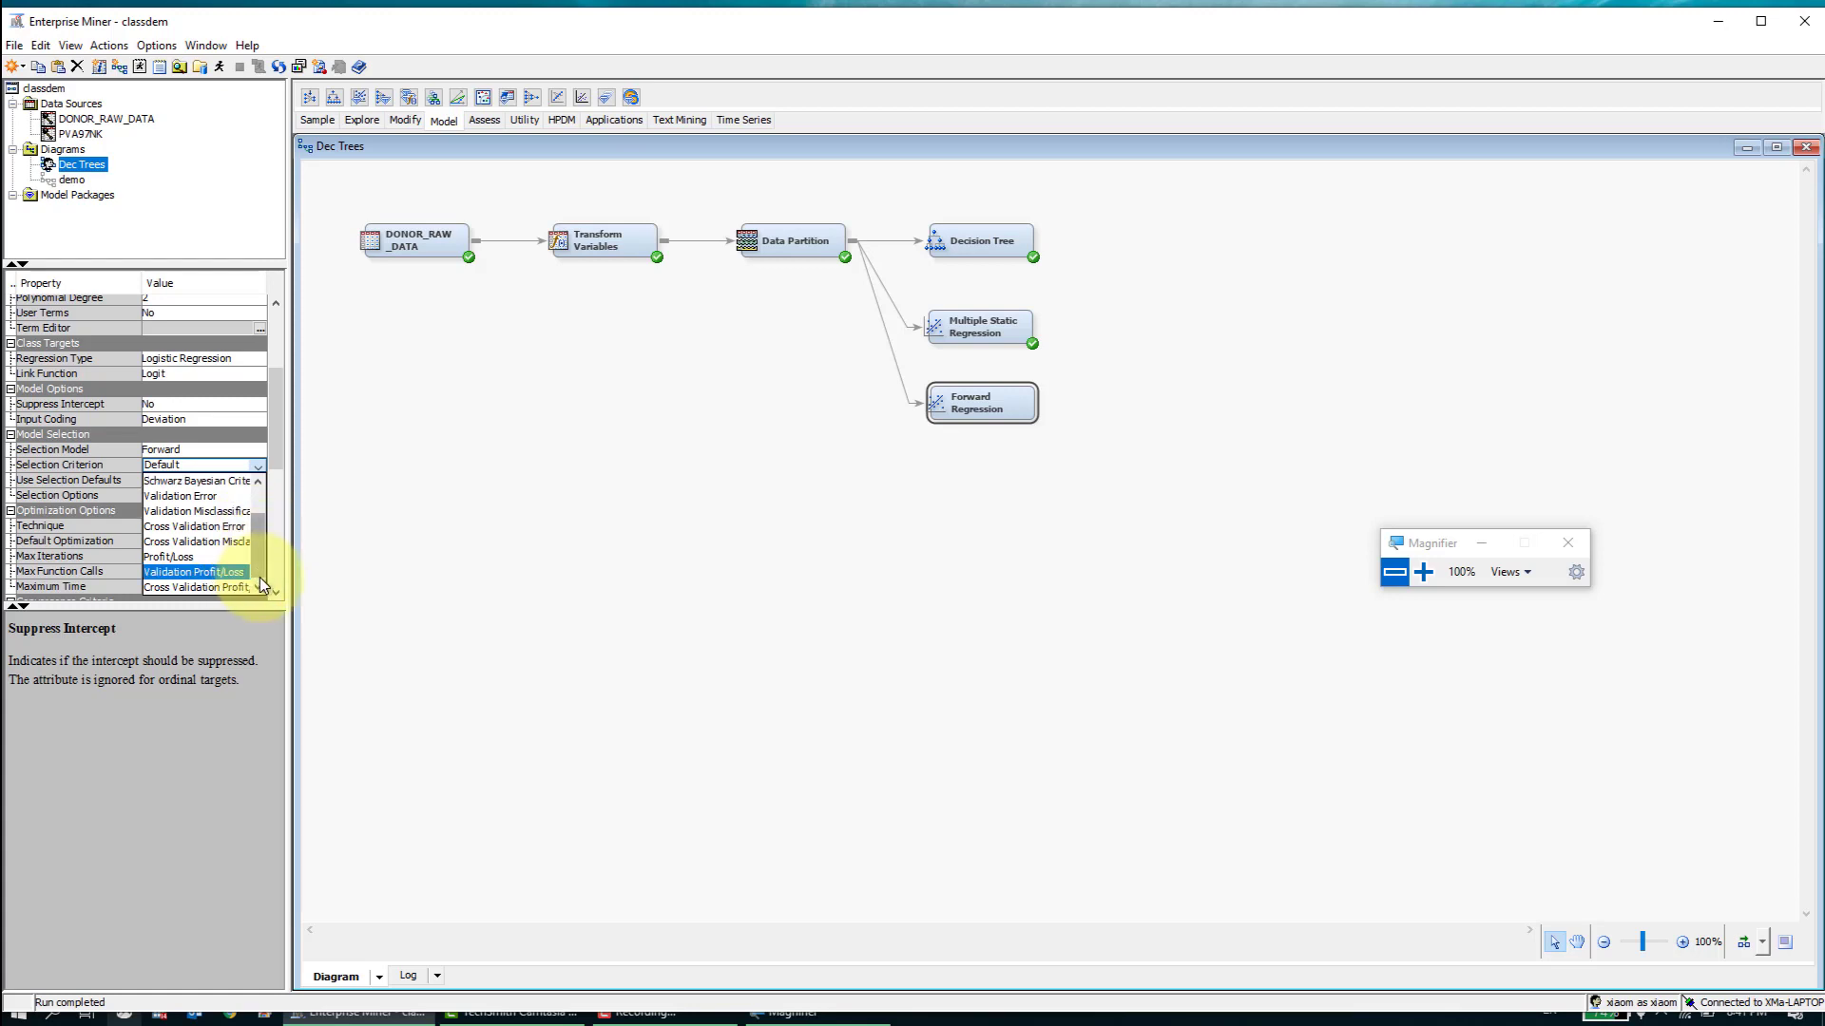
{"action": "left_click", "coordinate": [199, 511]}
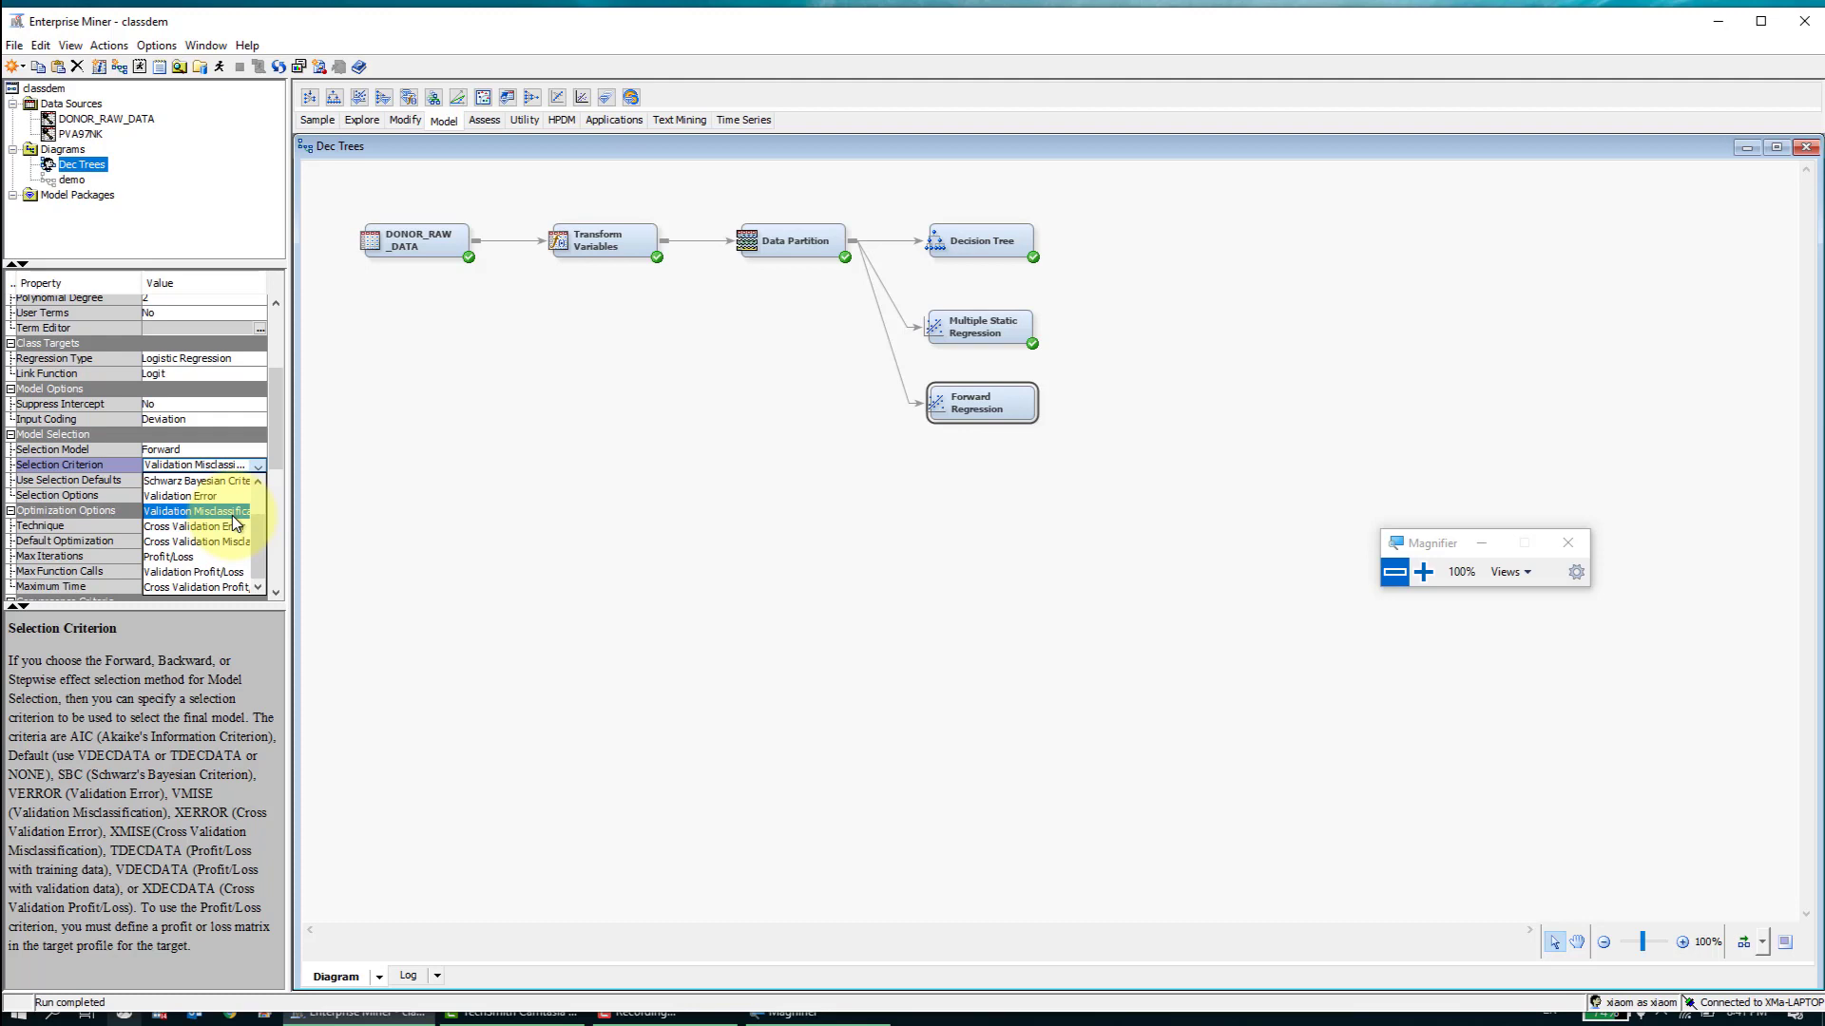
{"action": "left_click", "coordinate": [233, 514]}
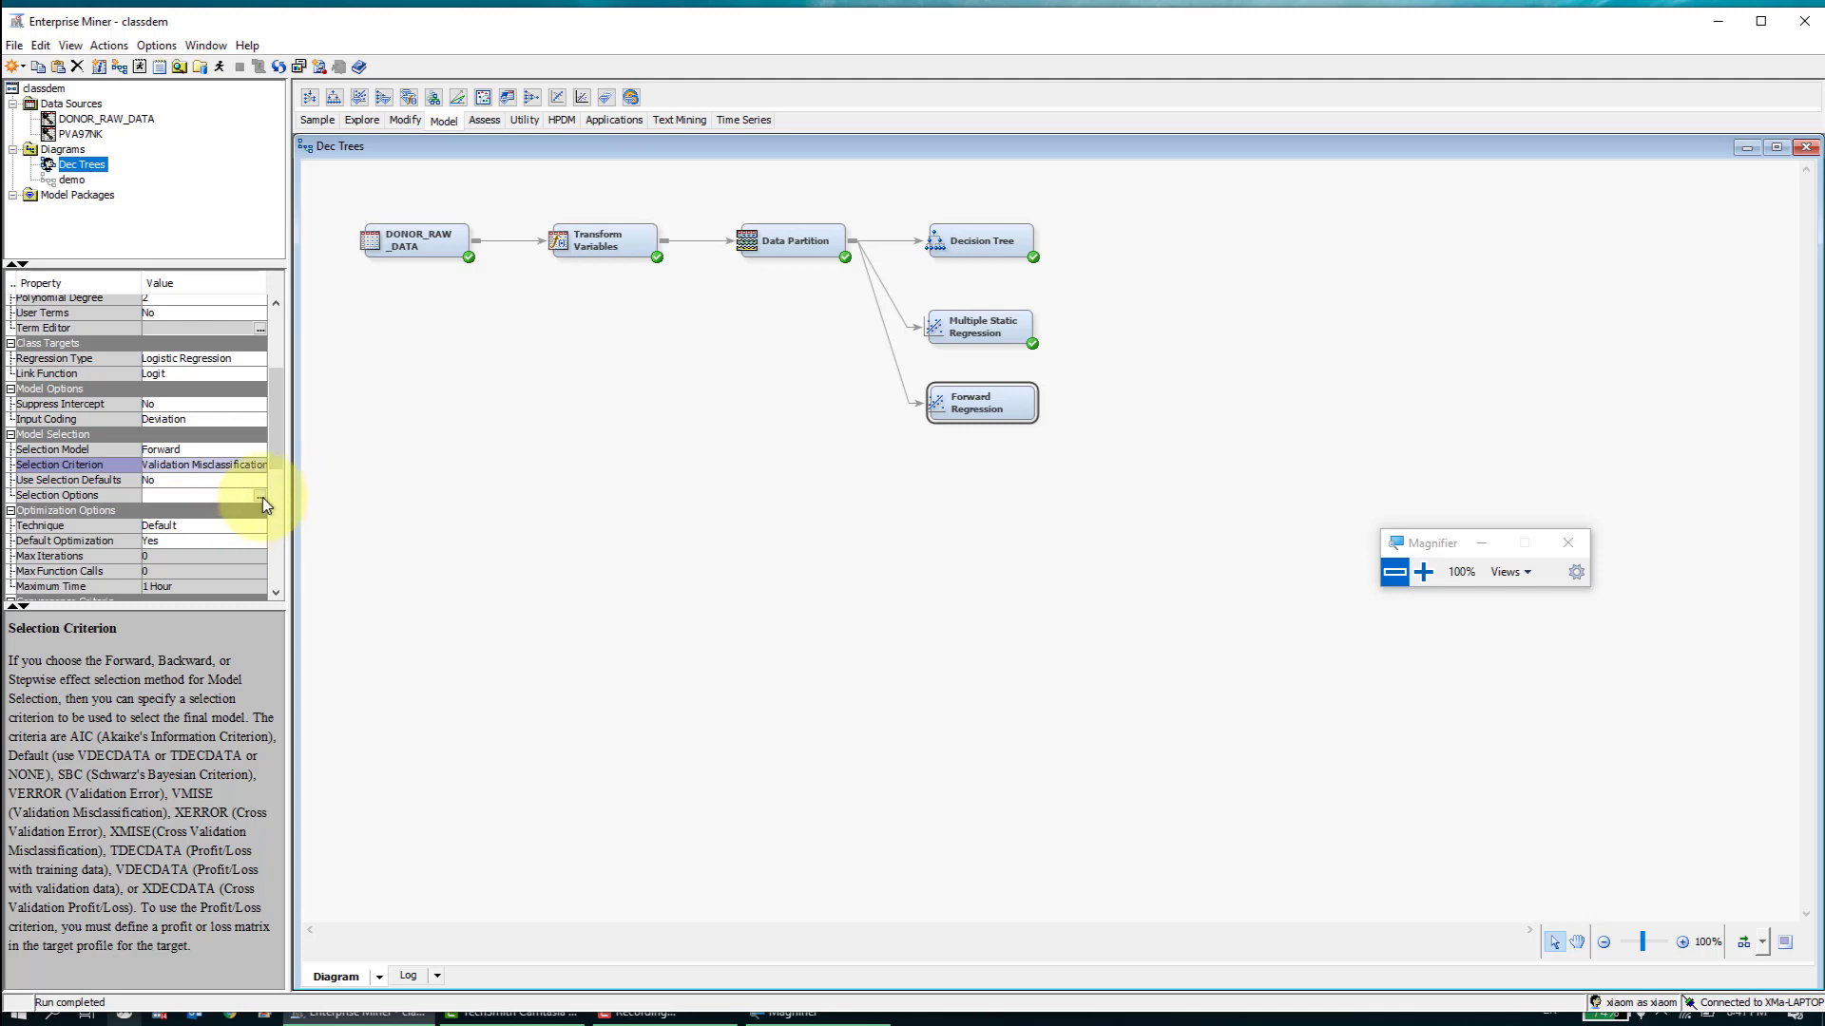
- Check the significance levels in the Forward Regression node's selection options without changing them
{"action": "left_click_drag", "start_coordinate": [283, 435], "coordinate": [285, 453]}
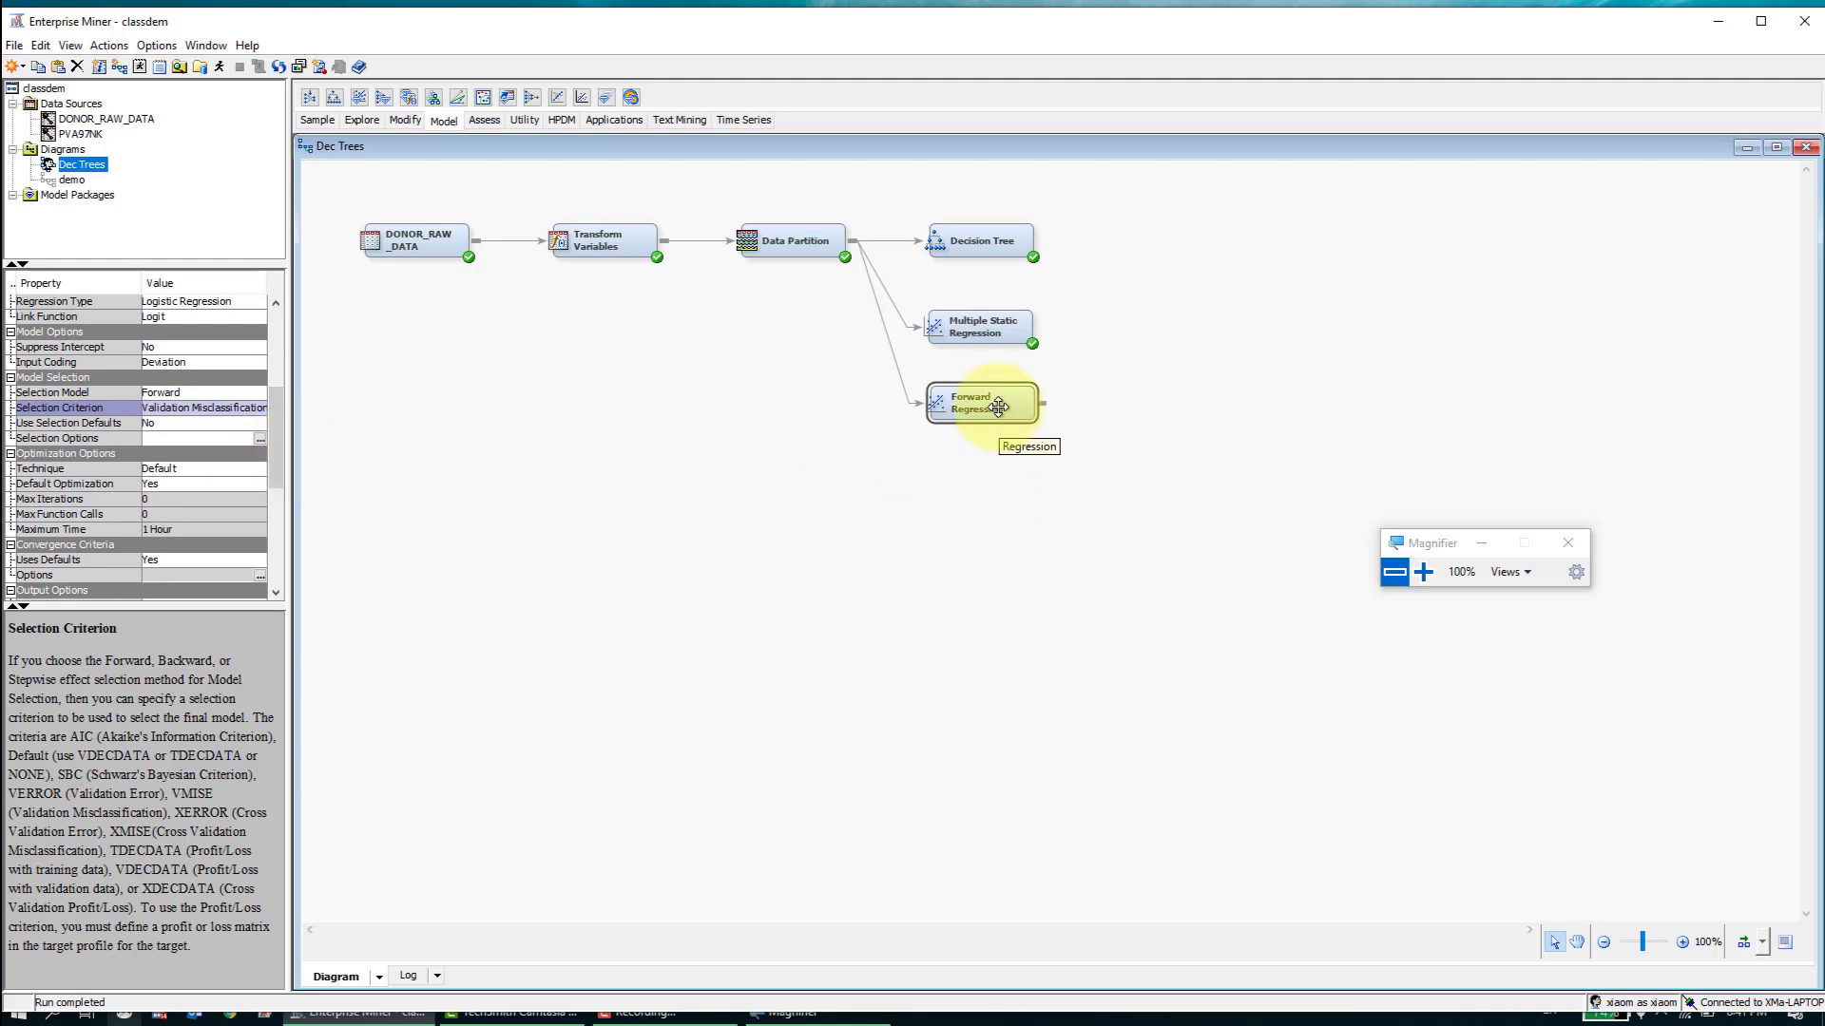
{"action": "left_click_drag", "start_coordinate": [281, 437], "coordinate": [278, 407]}
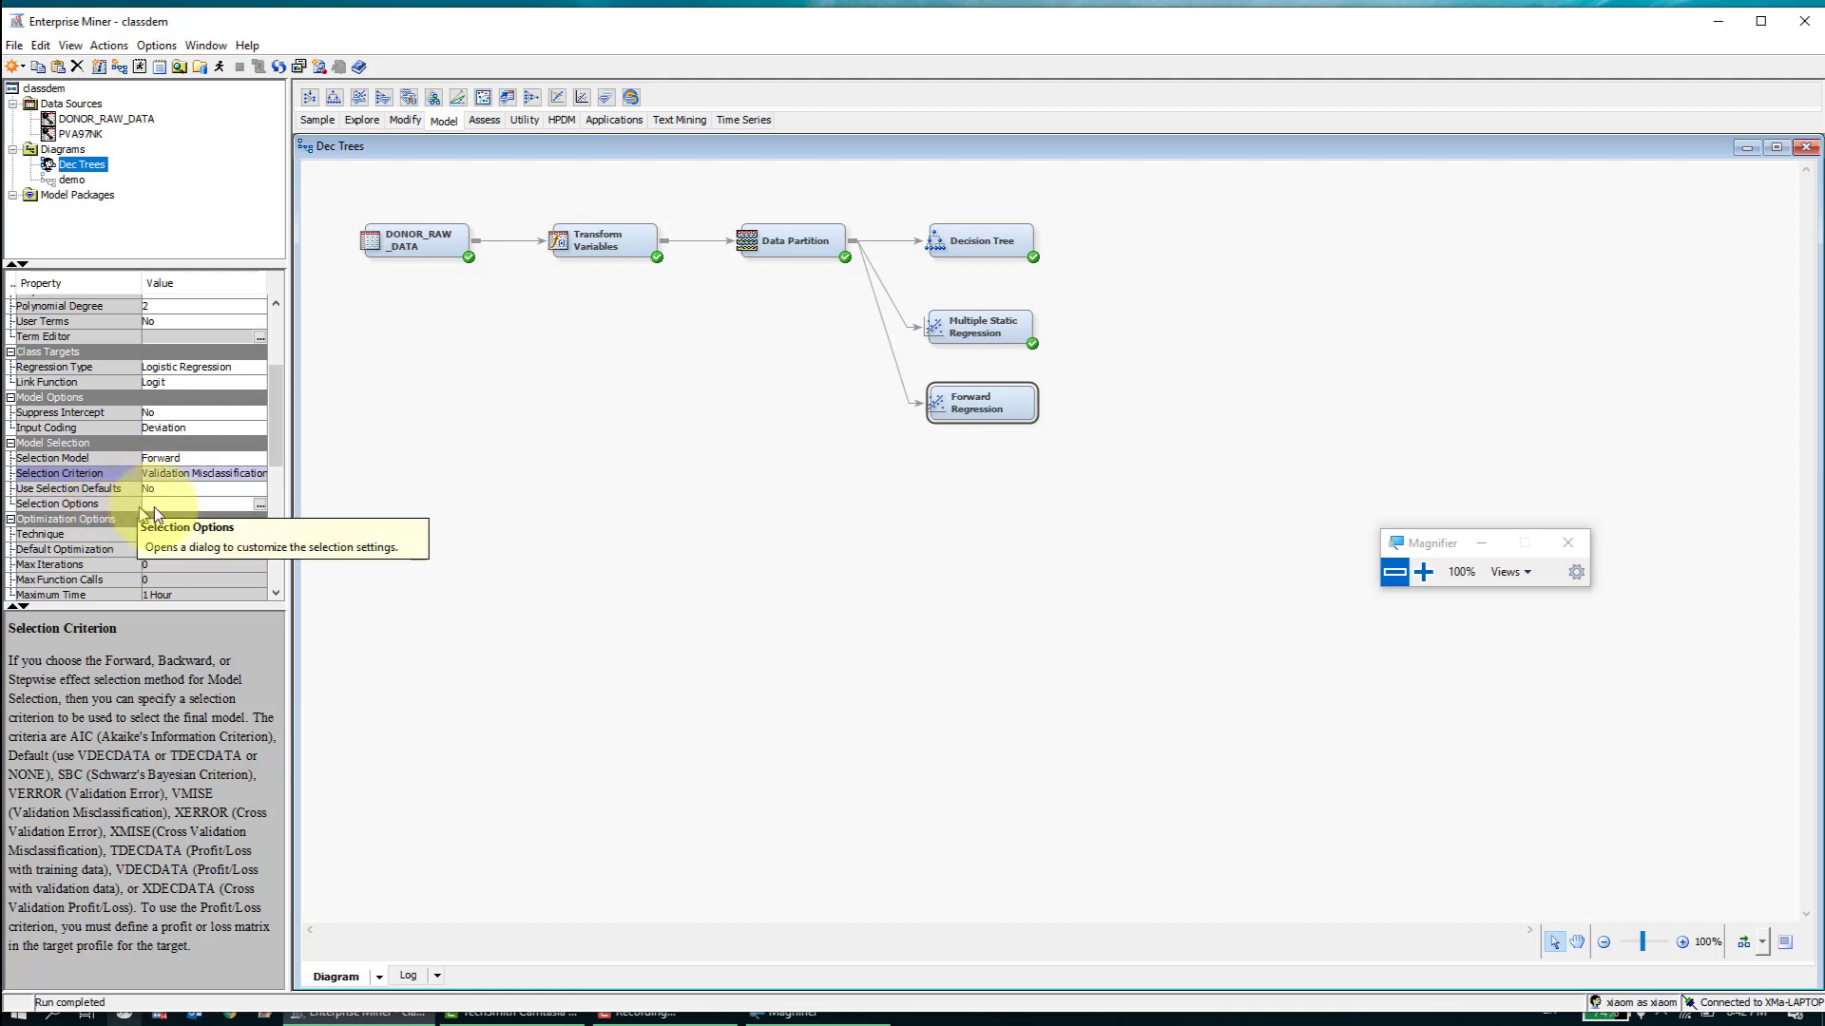
{"action": "left_click", "coordinate": [260, 504]}
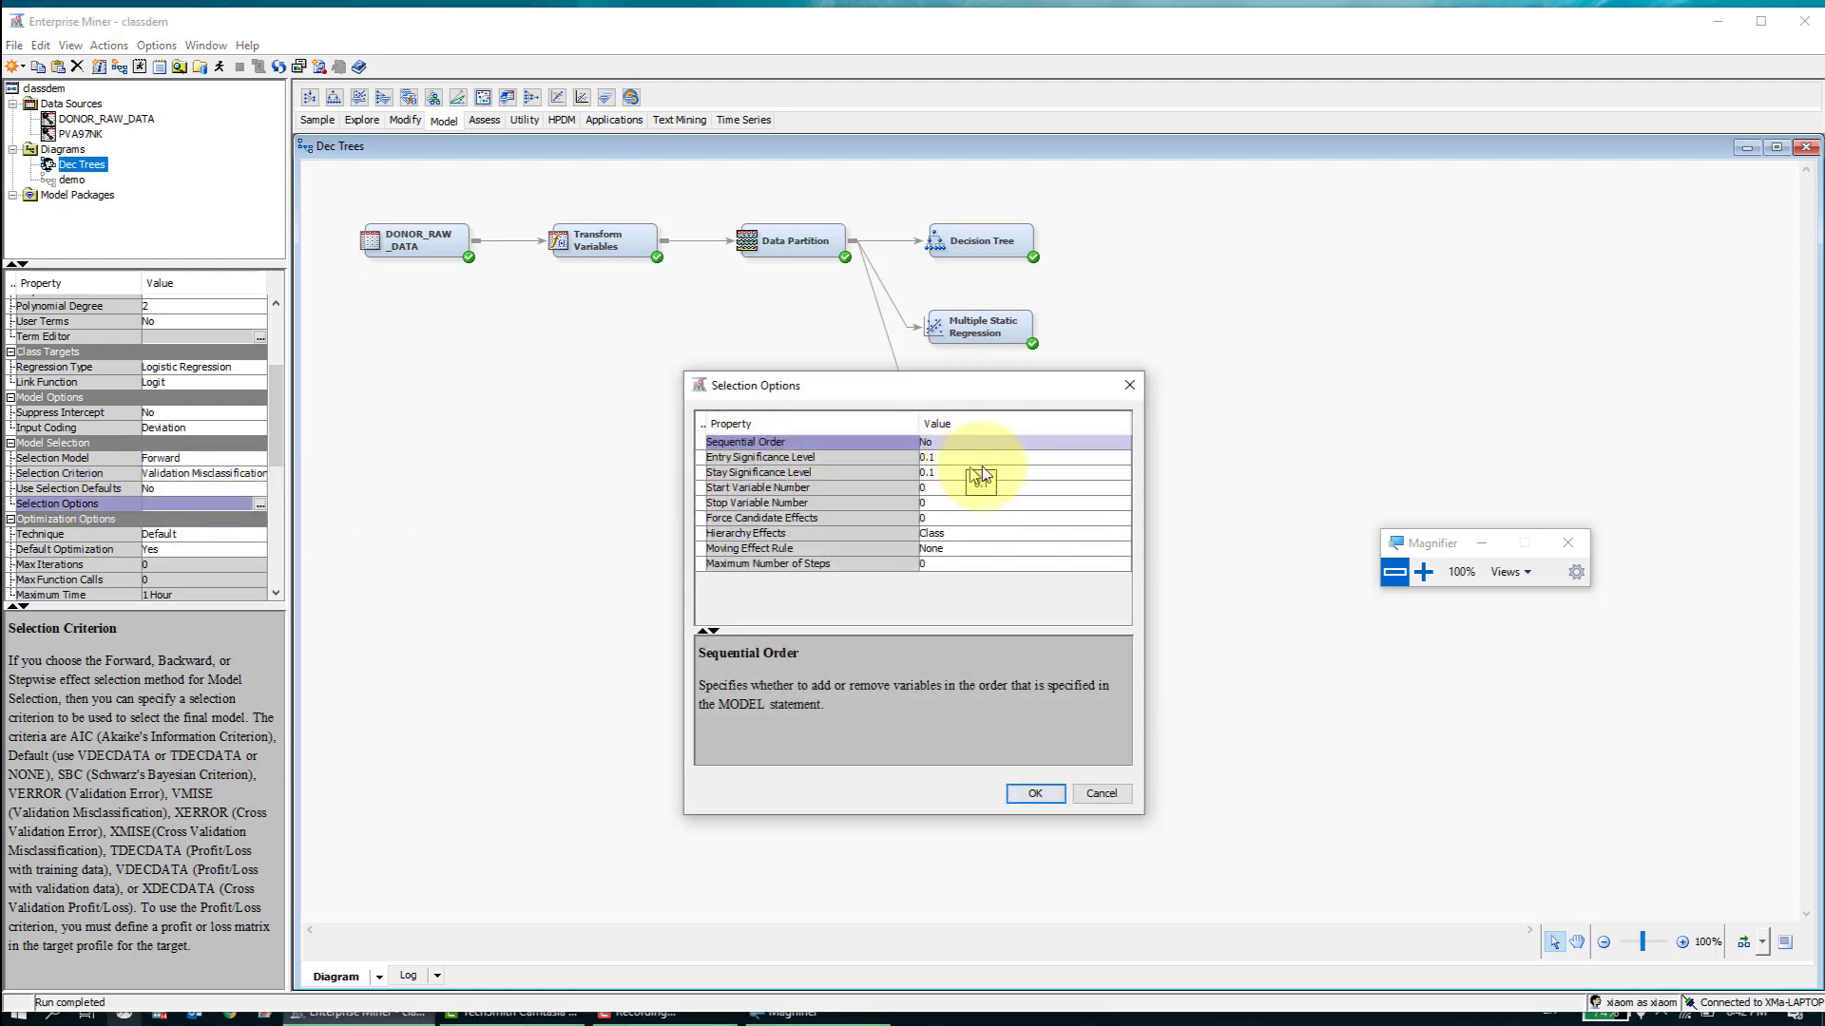
{"action": "left_click", "coordinate": [1123, 384]}
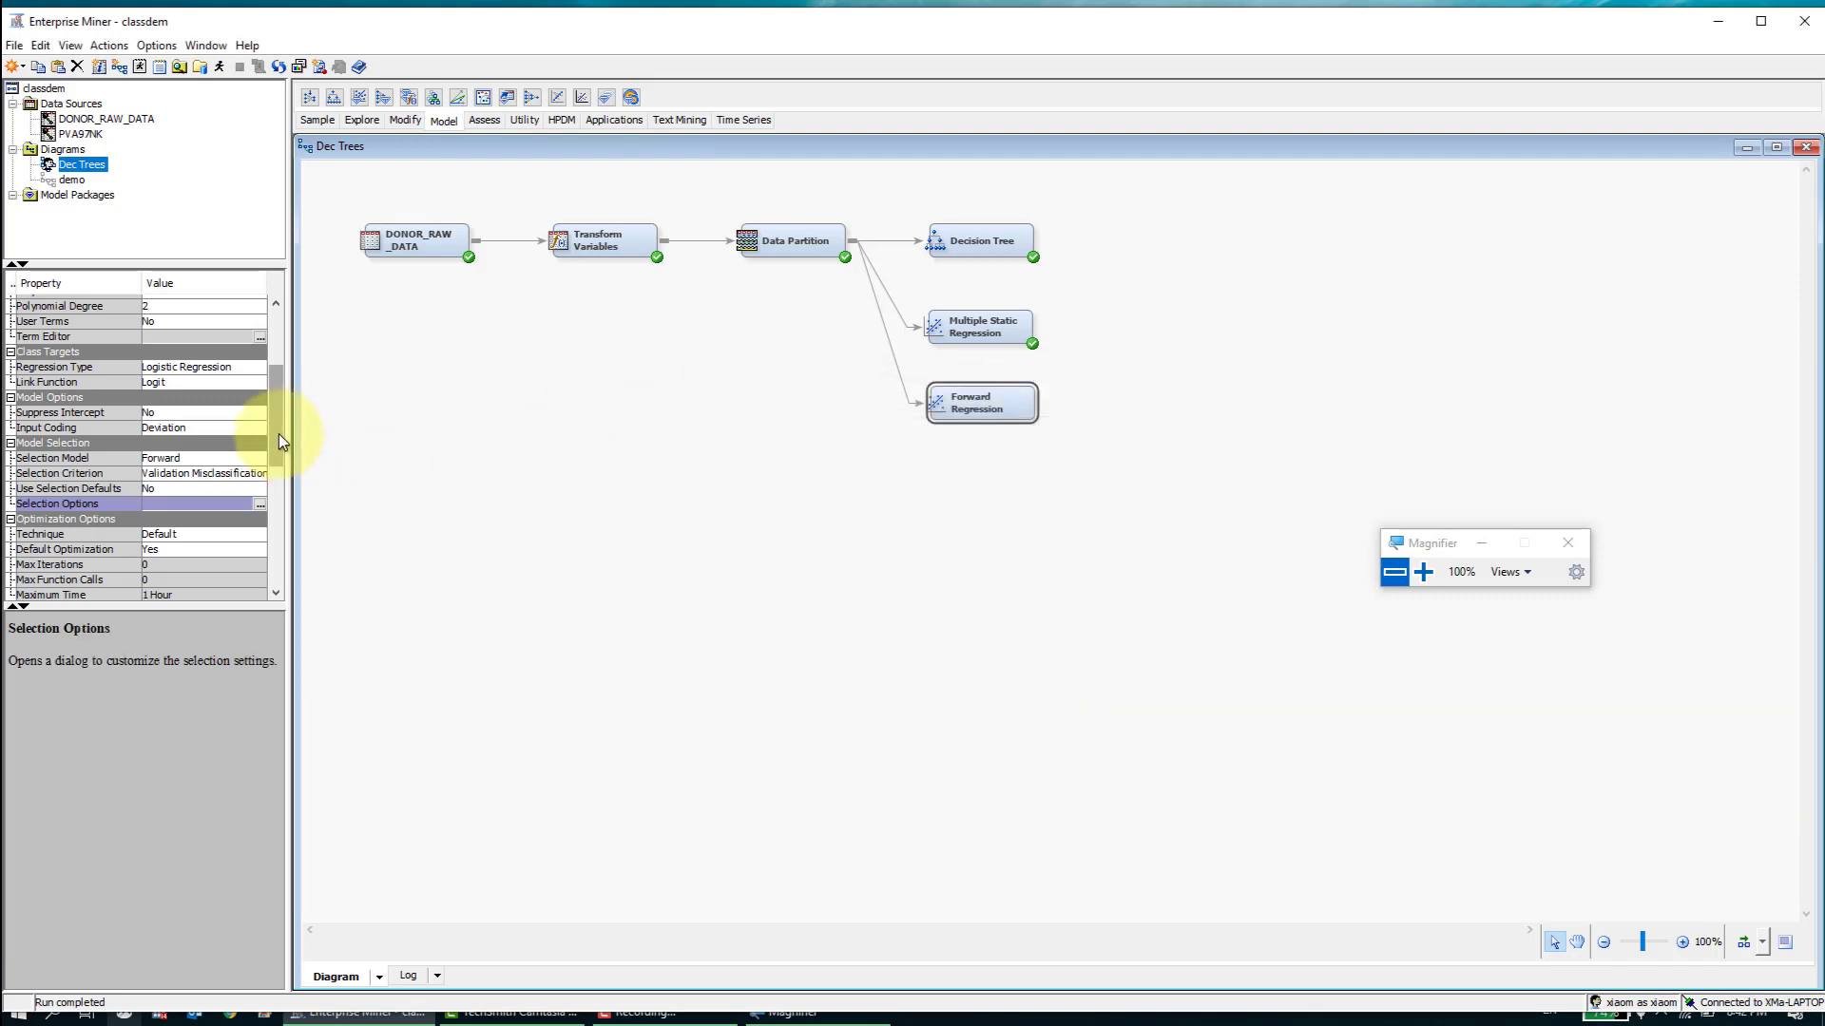
- Run the Forward Regression node's path and open its results
{"action": "left_click_drag", "start_coordinate": [278, 433], "coordinate": [277, 470]}
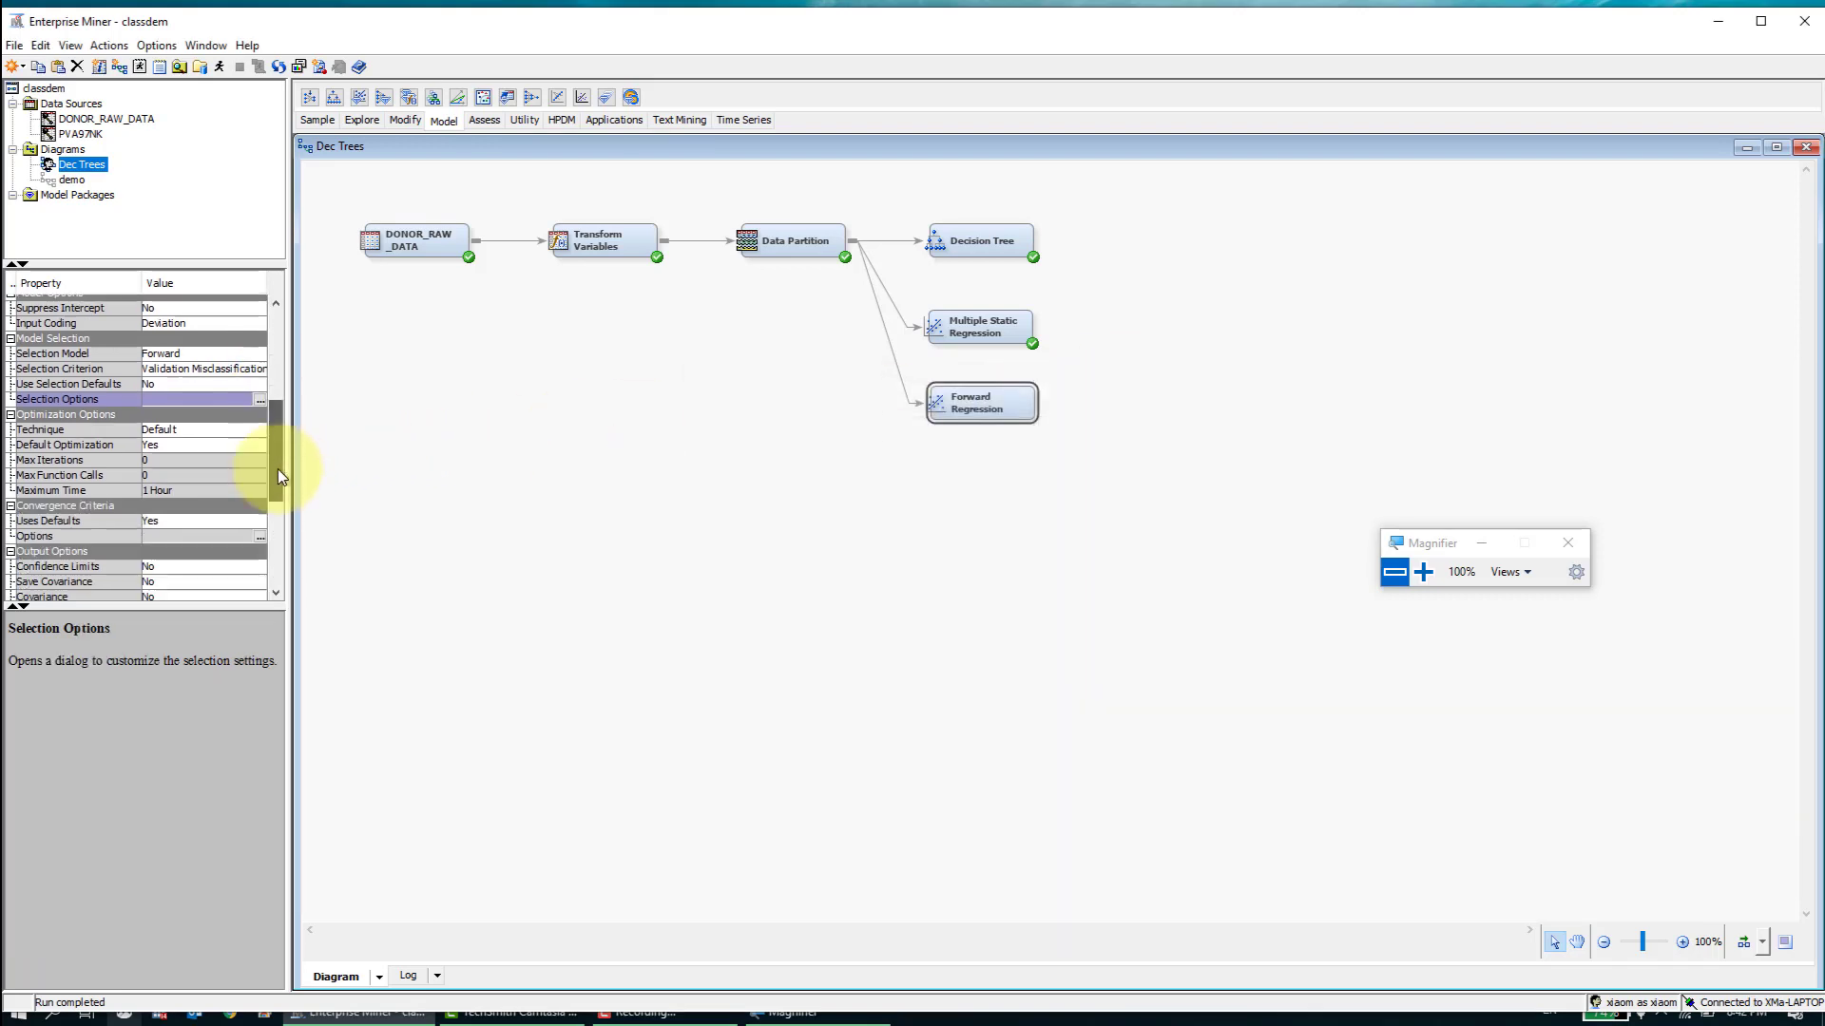
{"action": "right_click", "coordinate": [982, 400]}
{"action": "left_click", "coordinate": [1047, 462]}
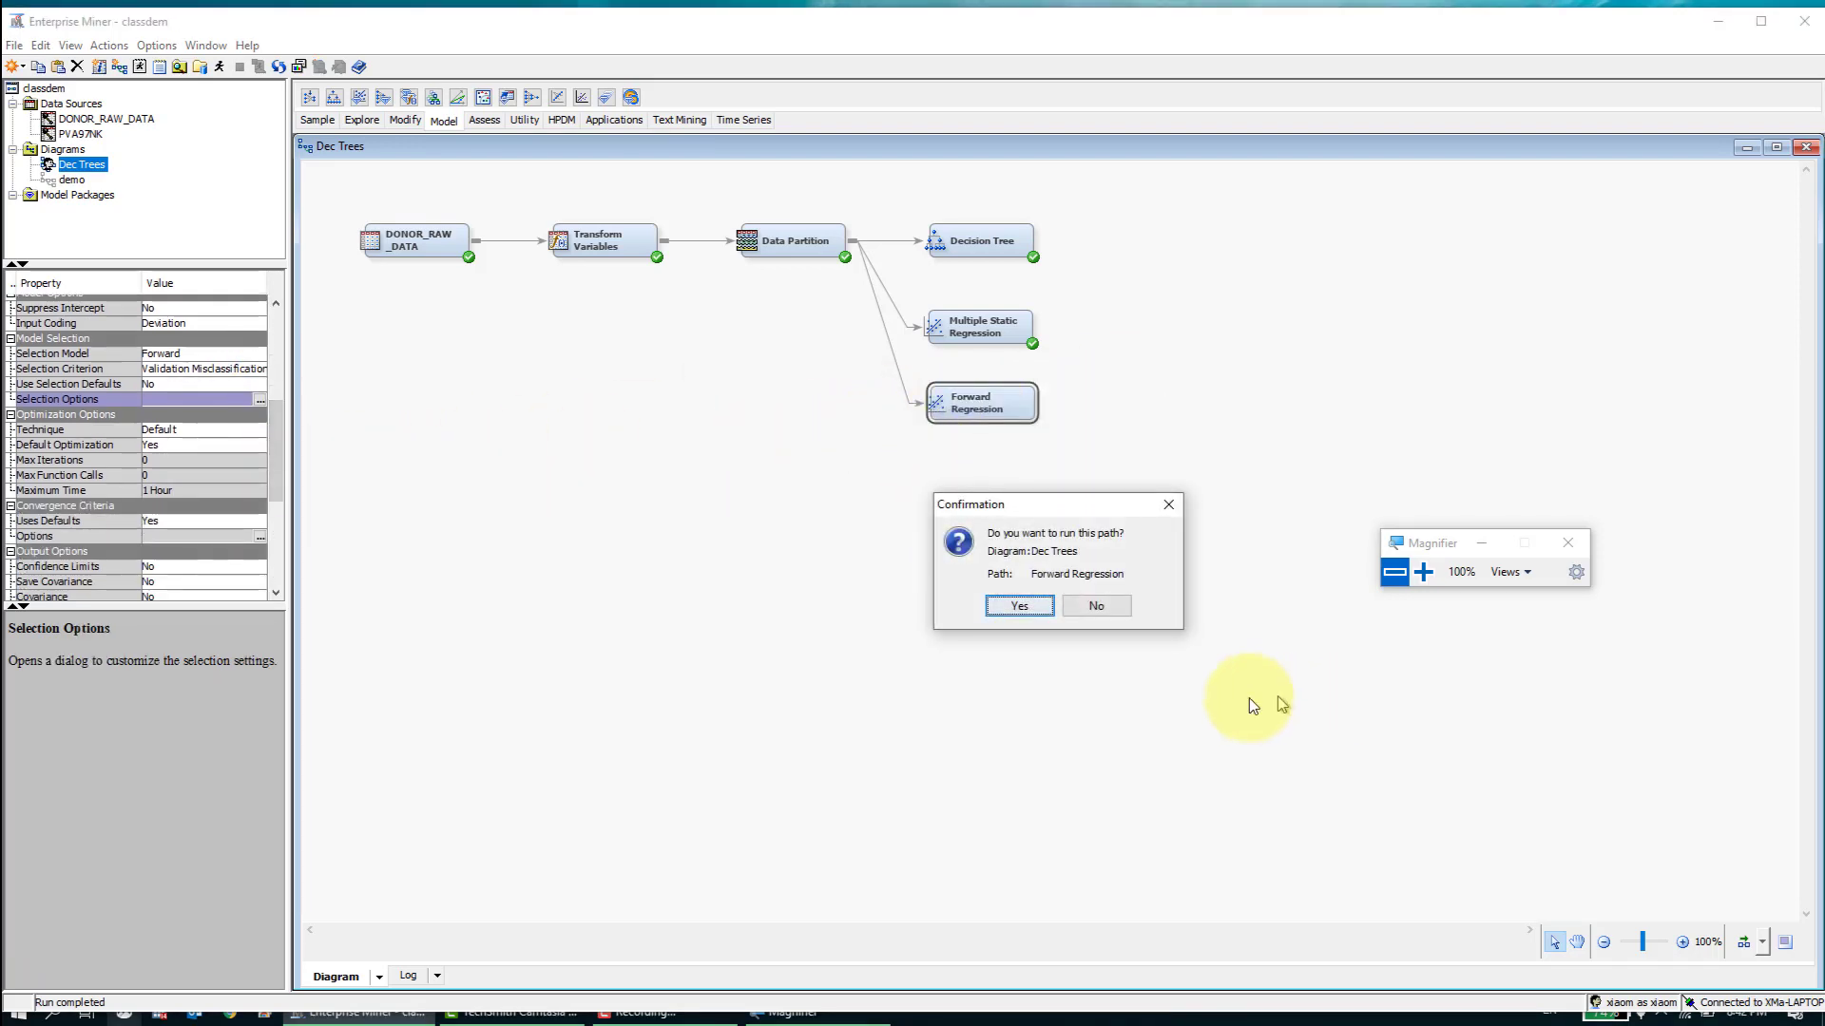
{"action": "left_click", "coordinate": [1019, 606]}
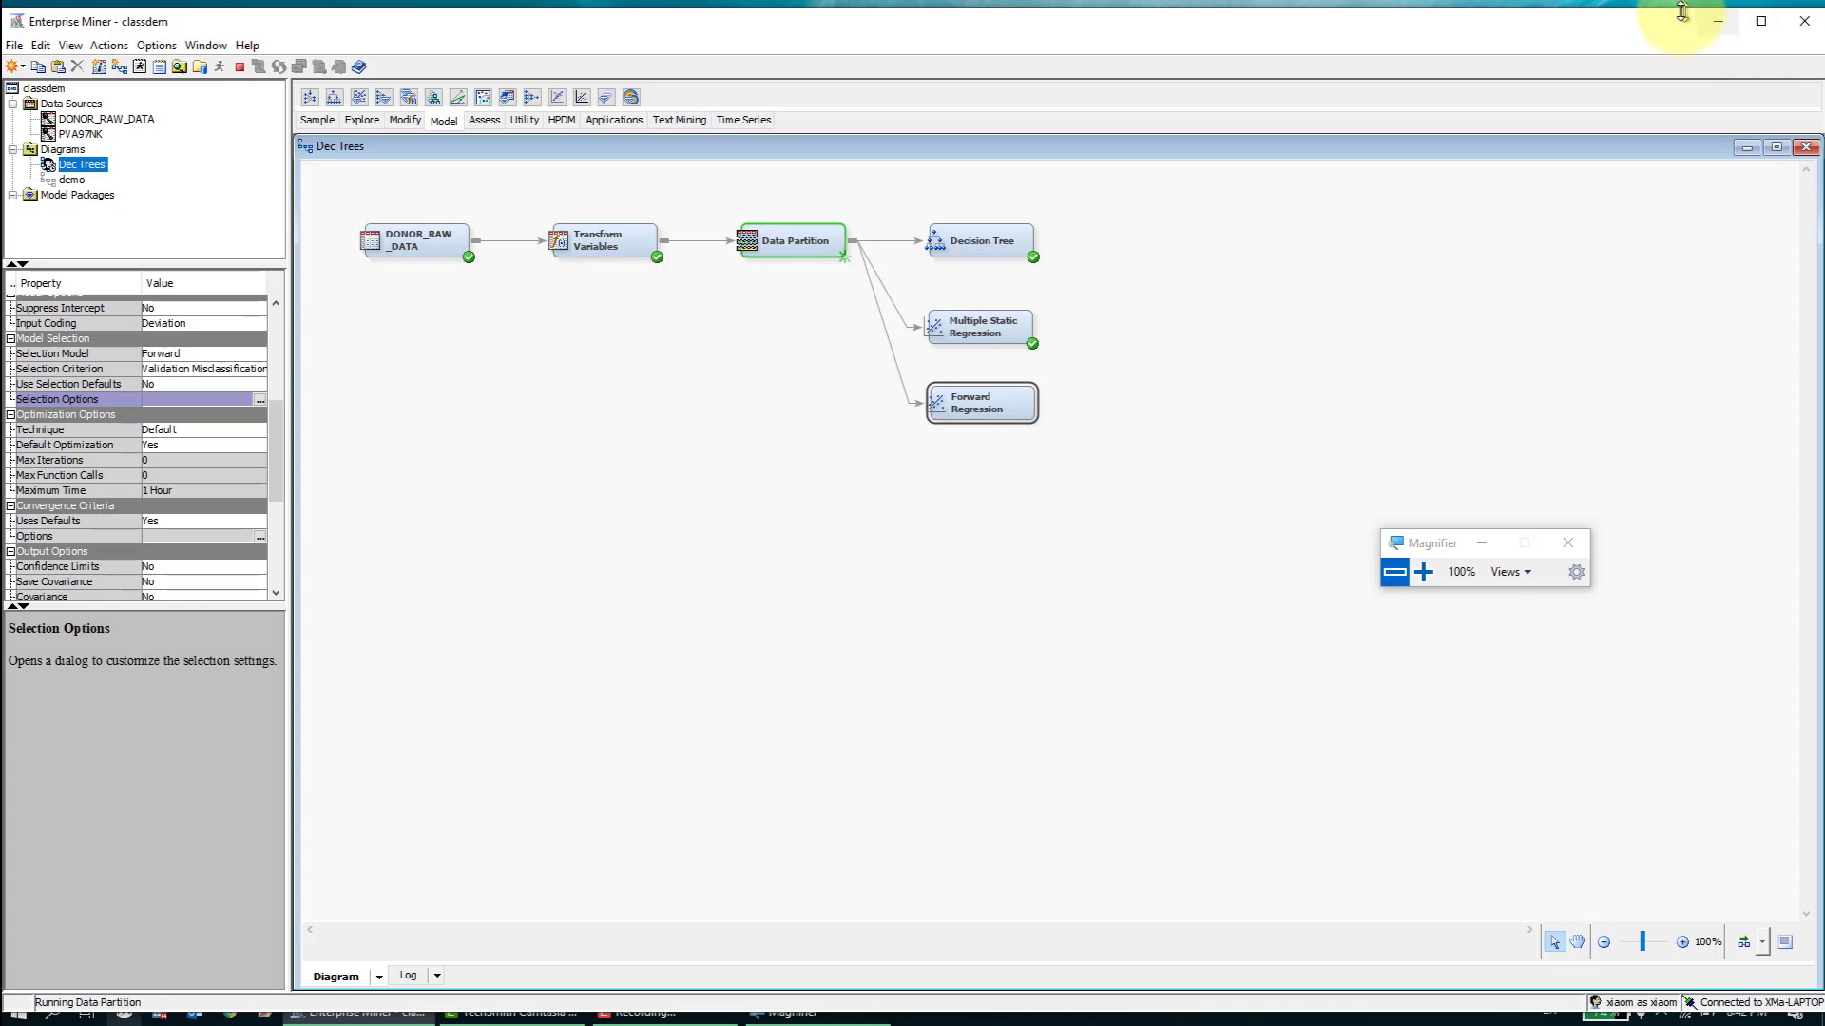
{"action": "left_click", "coordinate": [1761, 22]}
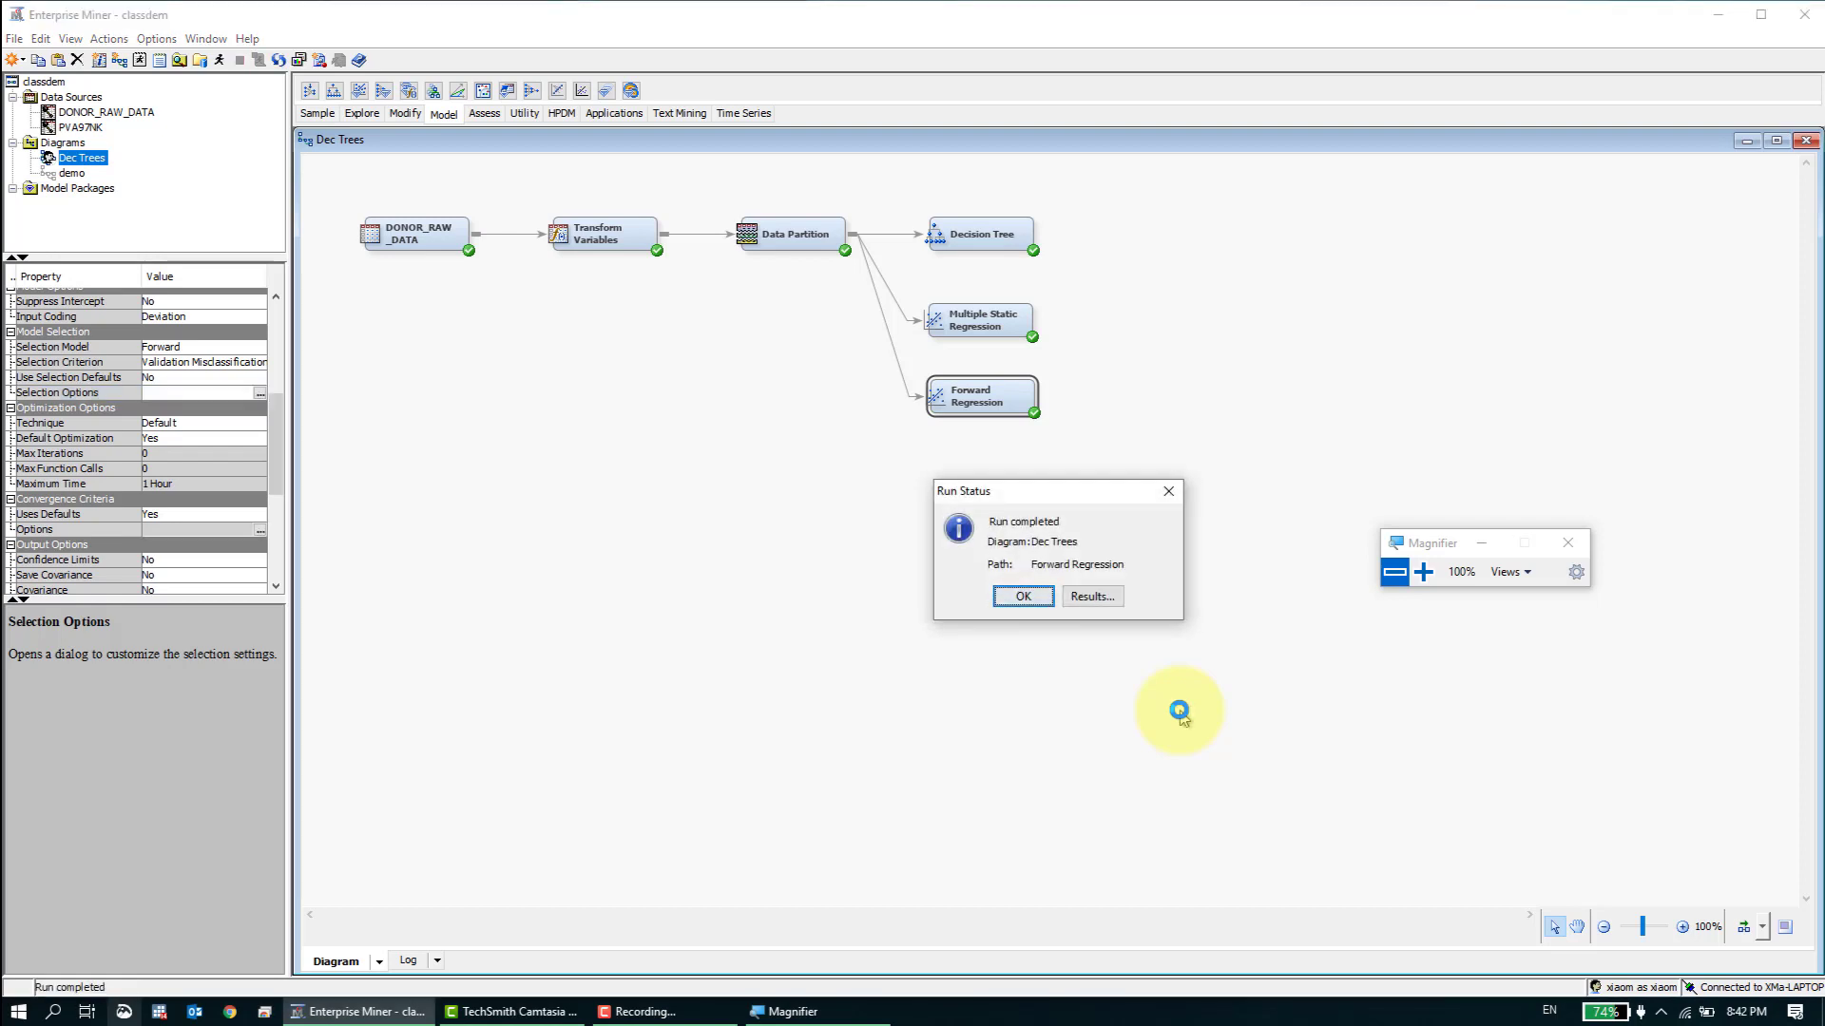
{"action": "left_click", "coordinate": [1068, 597]}
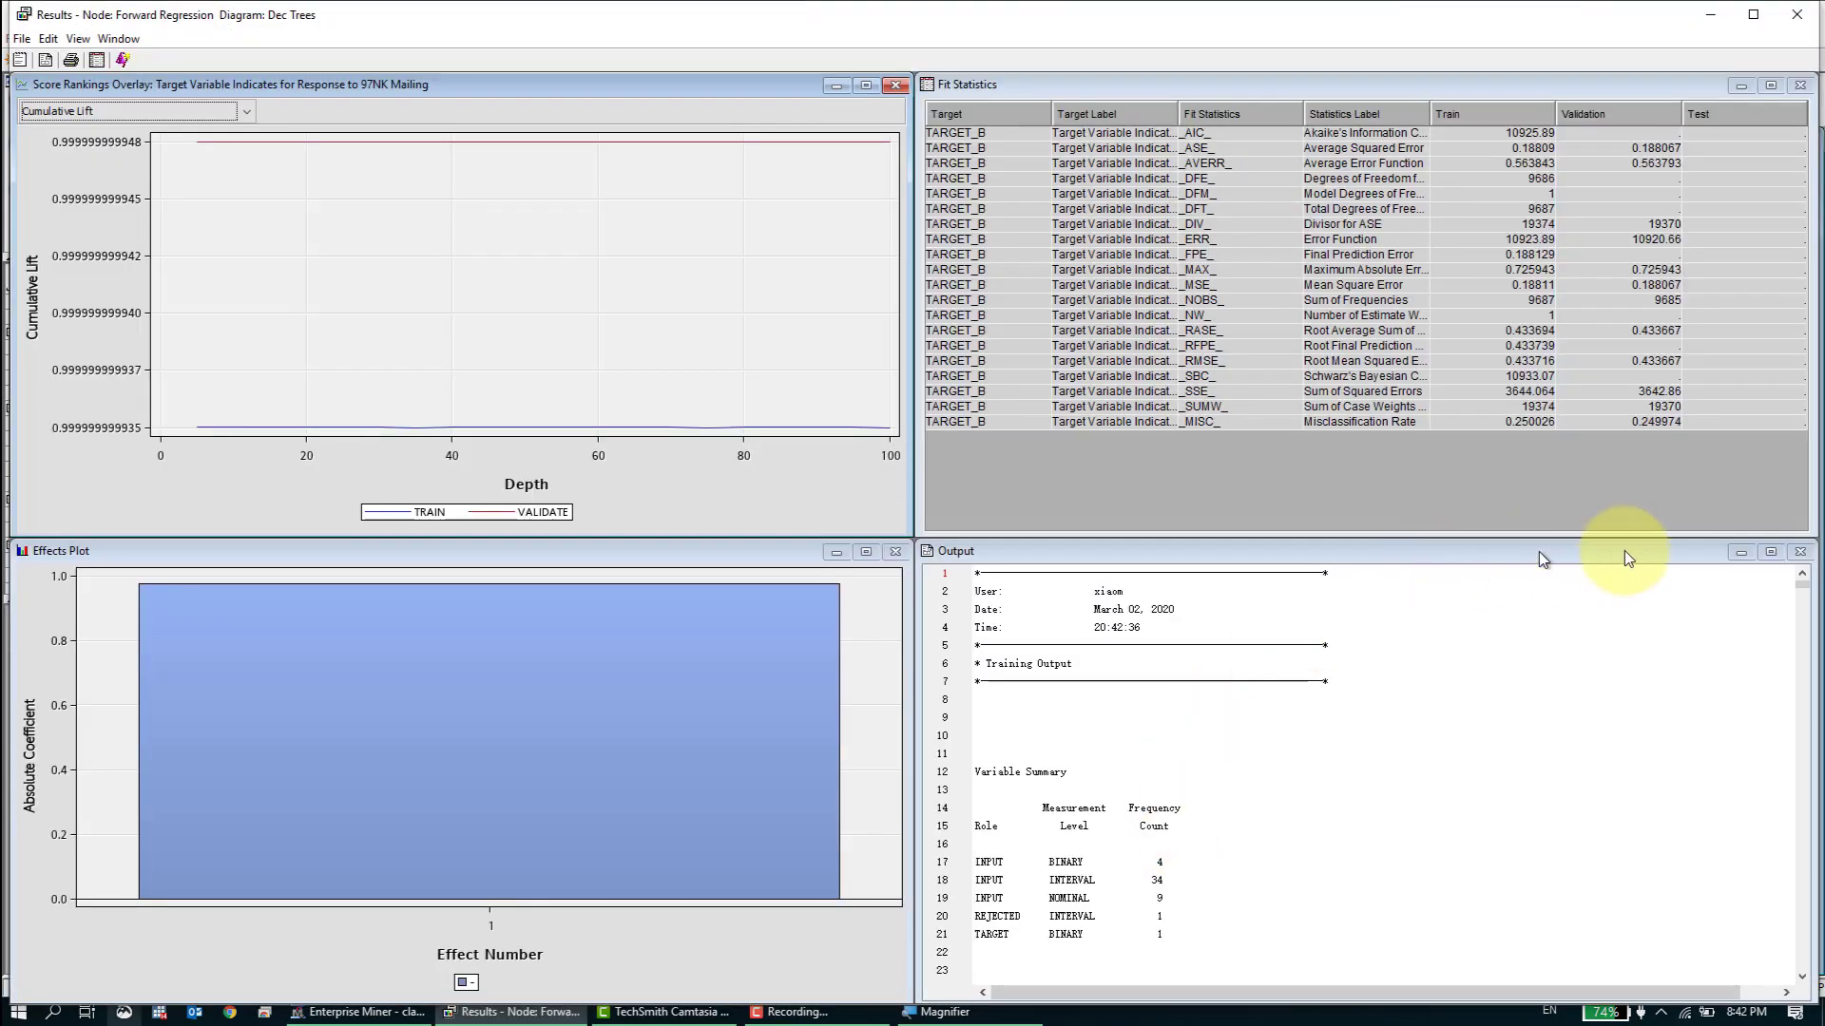
- Enlarge the Output window of the Forward Regression results and review the listing through to the Summary of Forward Selection
{"action": "left_click", "coordinate": [1770, 551]}
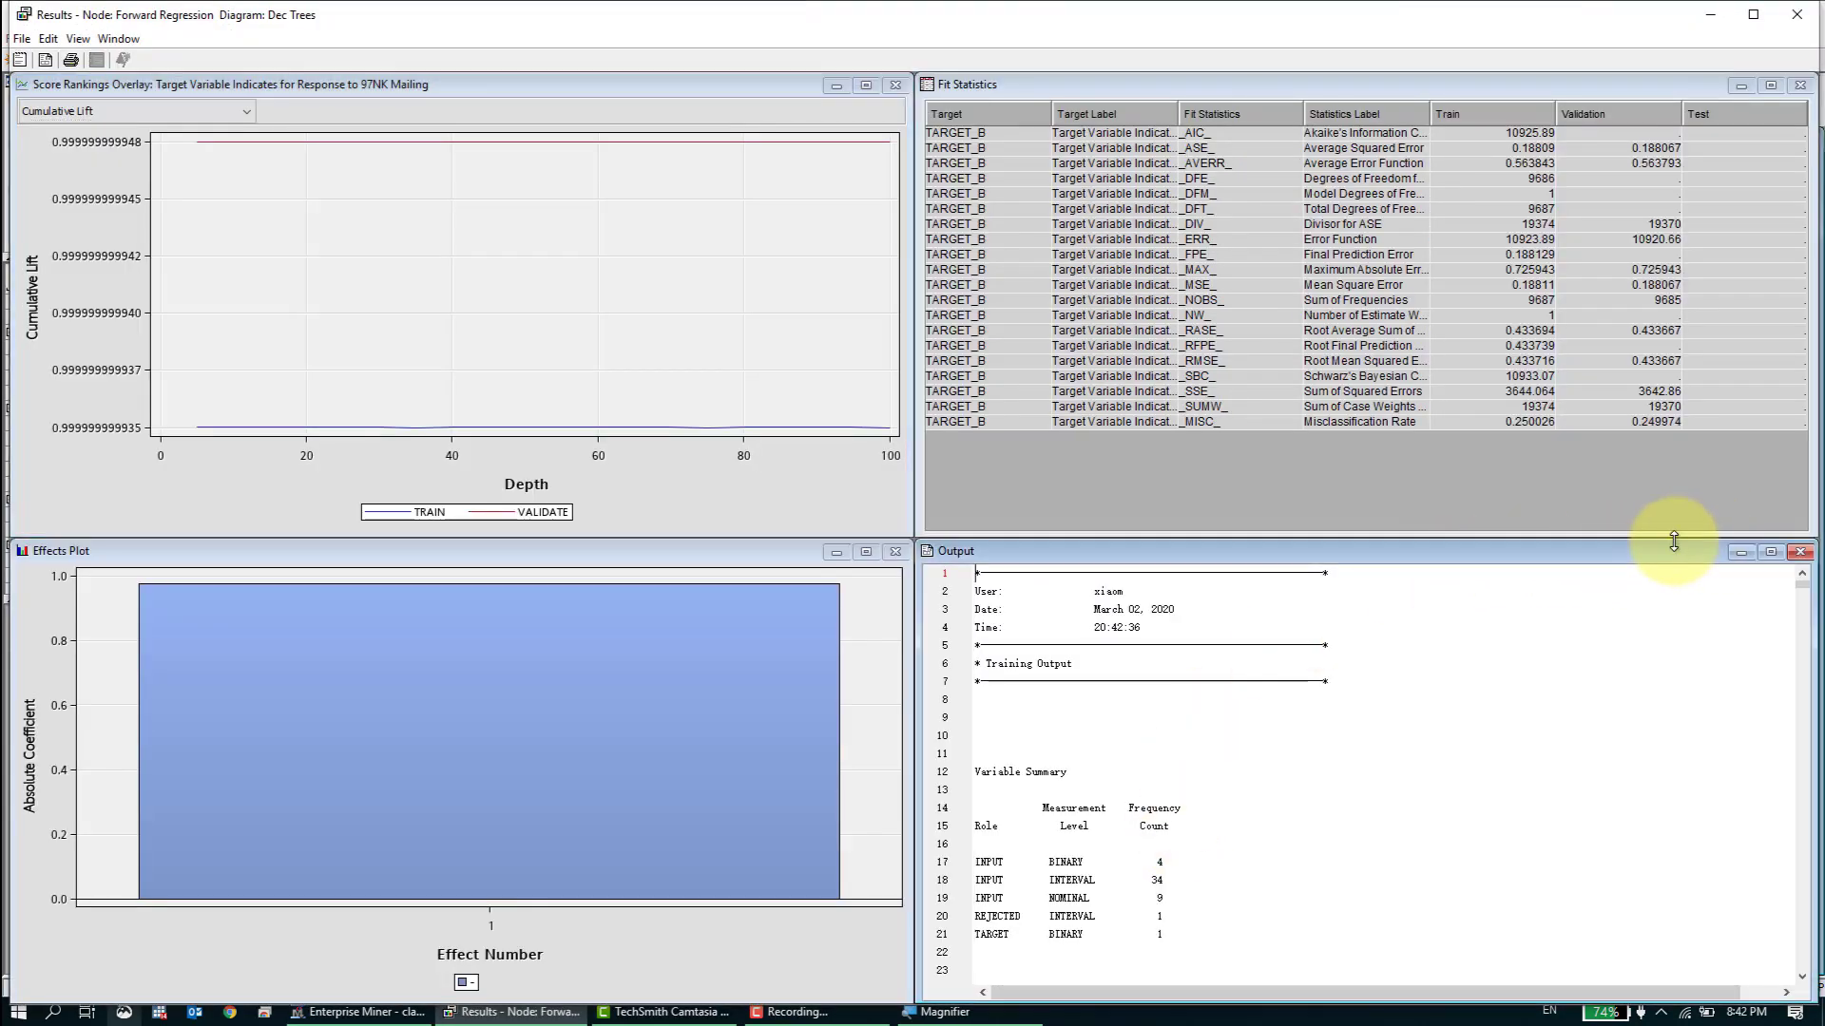
{"action": "left_click", "coordinate": [1767, 80]}
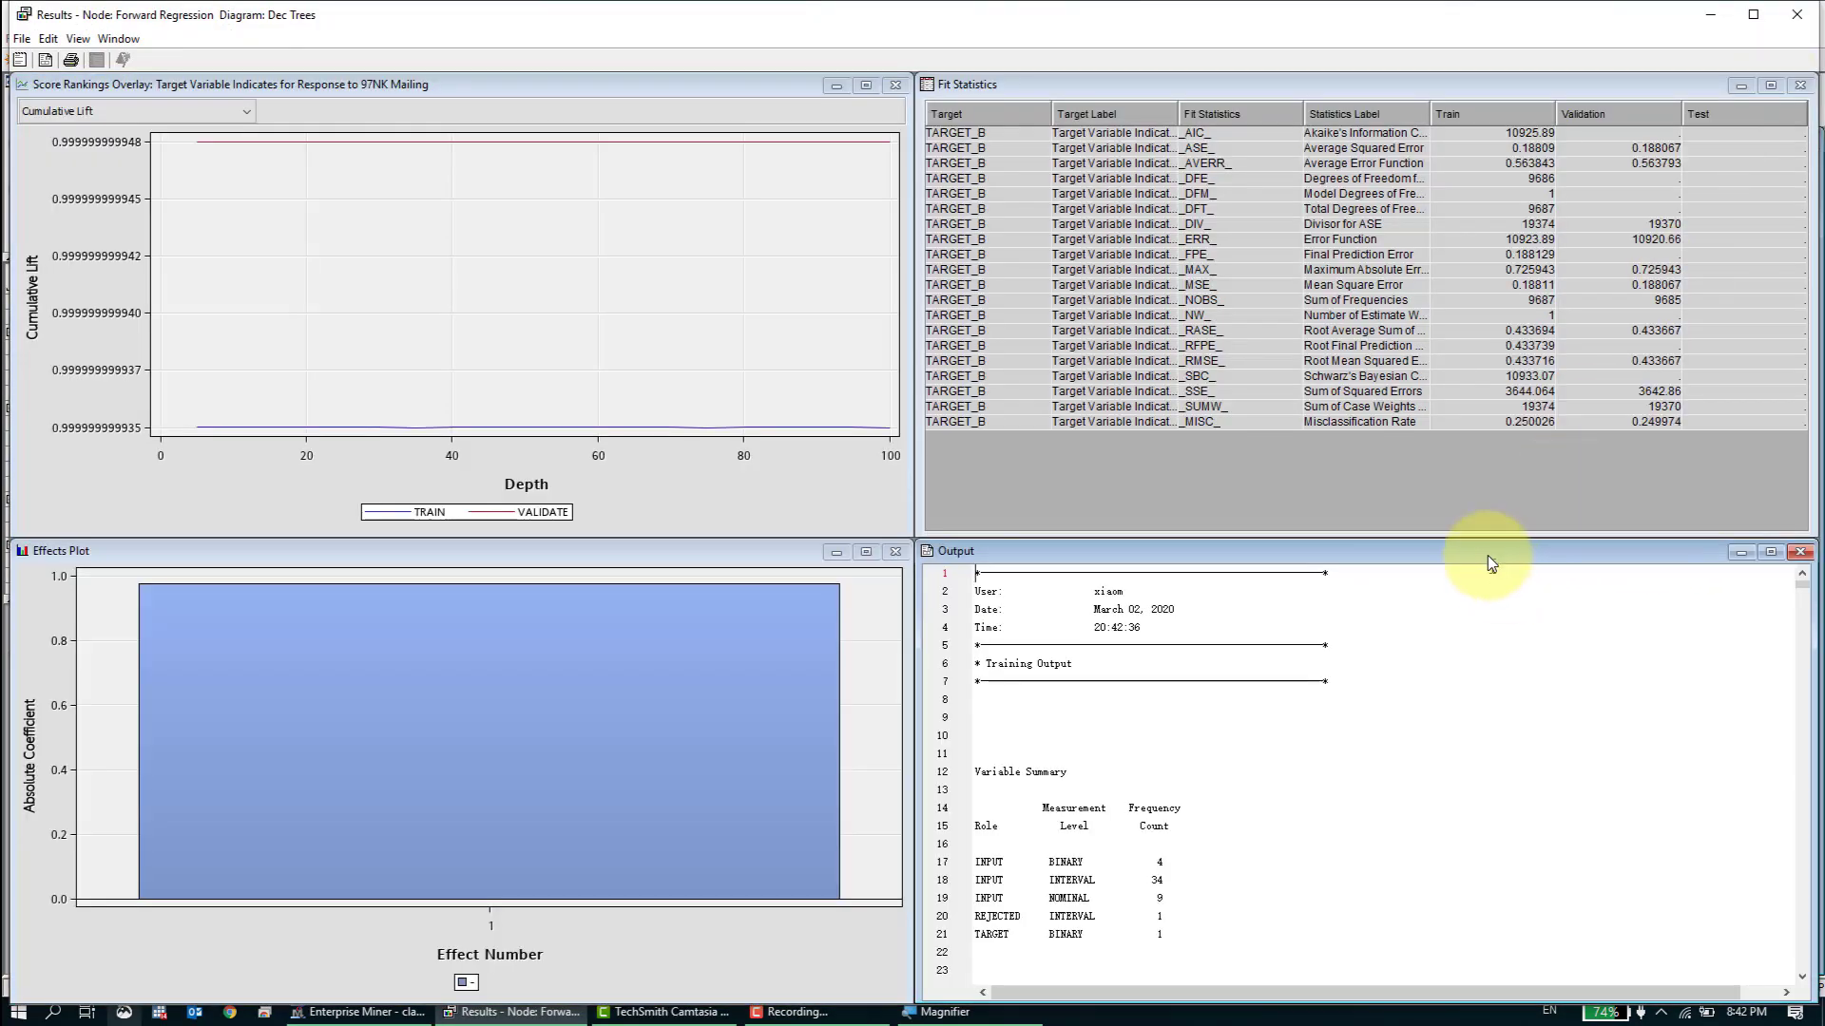
{"action": "left_click_drag", "start_coordinate": [1495, 535], "coordinate": [1559, 71]}
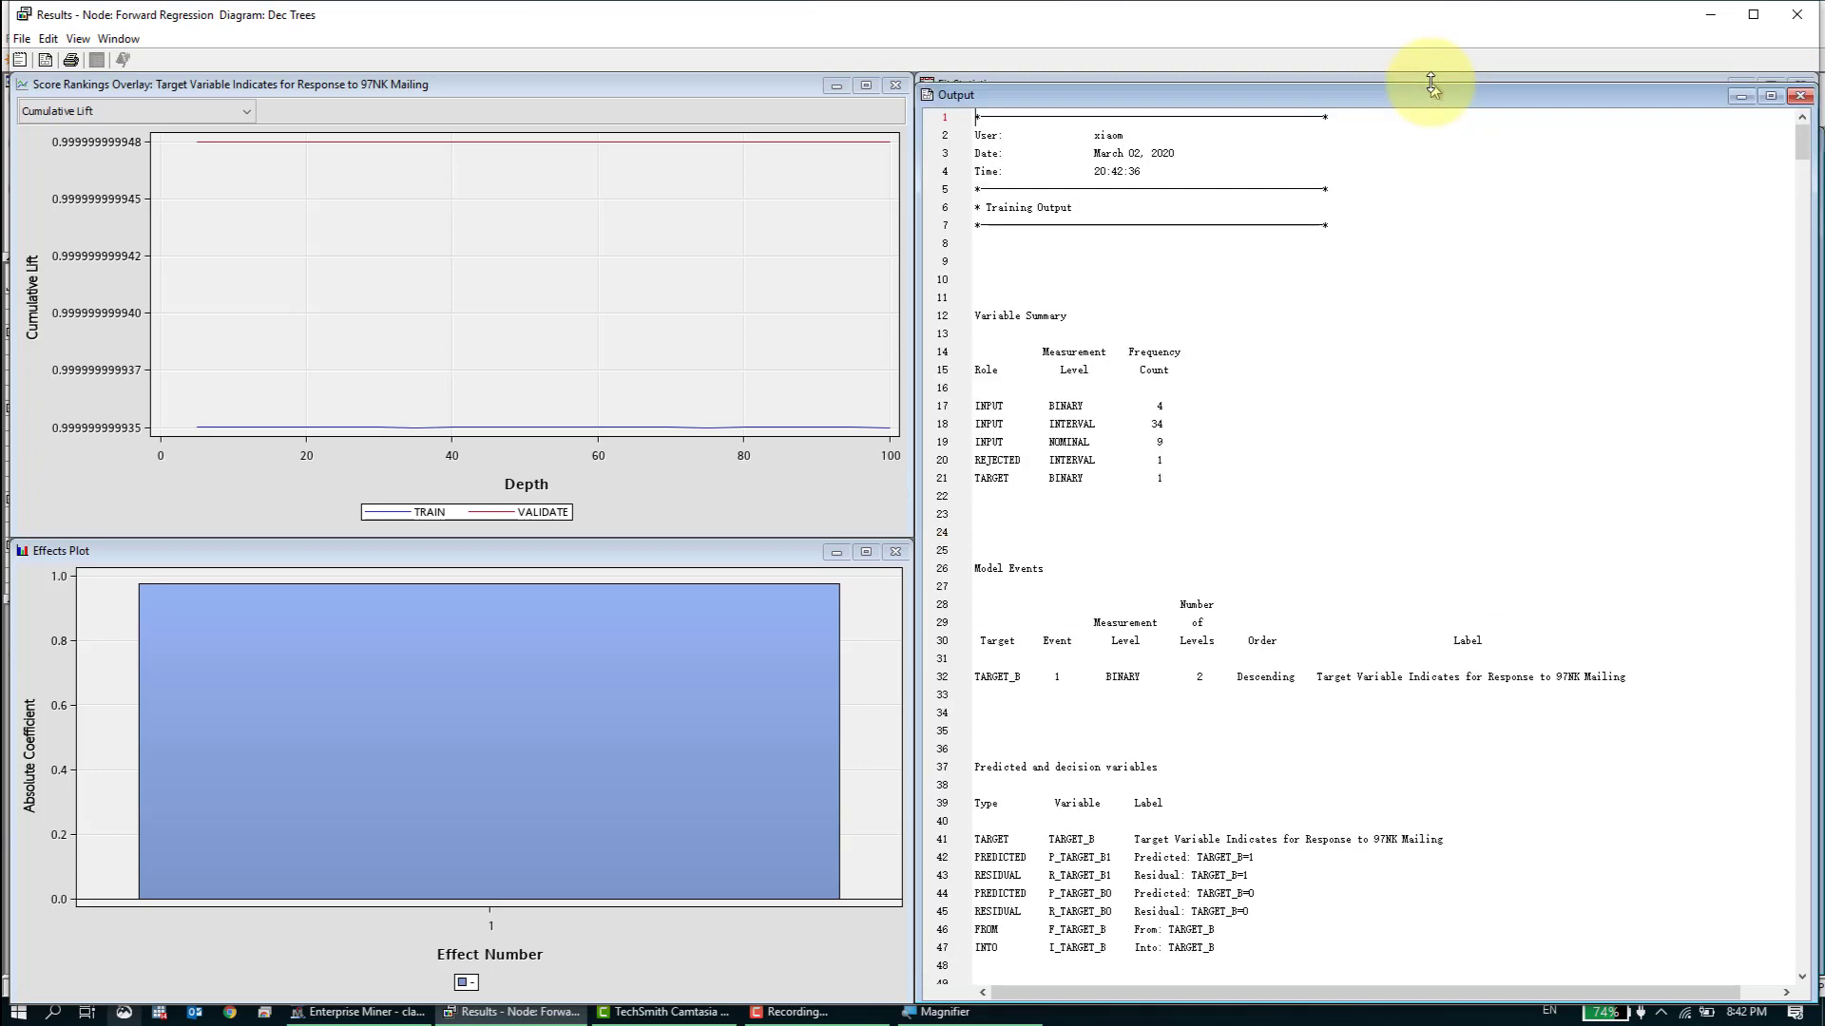
{"action": "left_click_drag", "start_coordinate": [1805, 143], "coordinate": [1808, 157]}
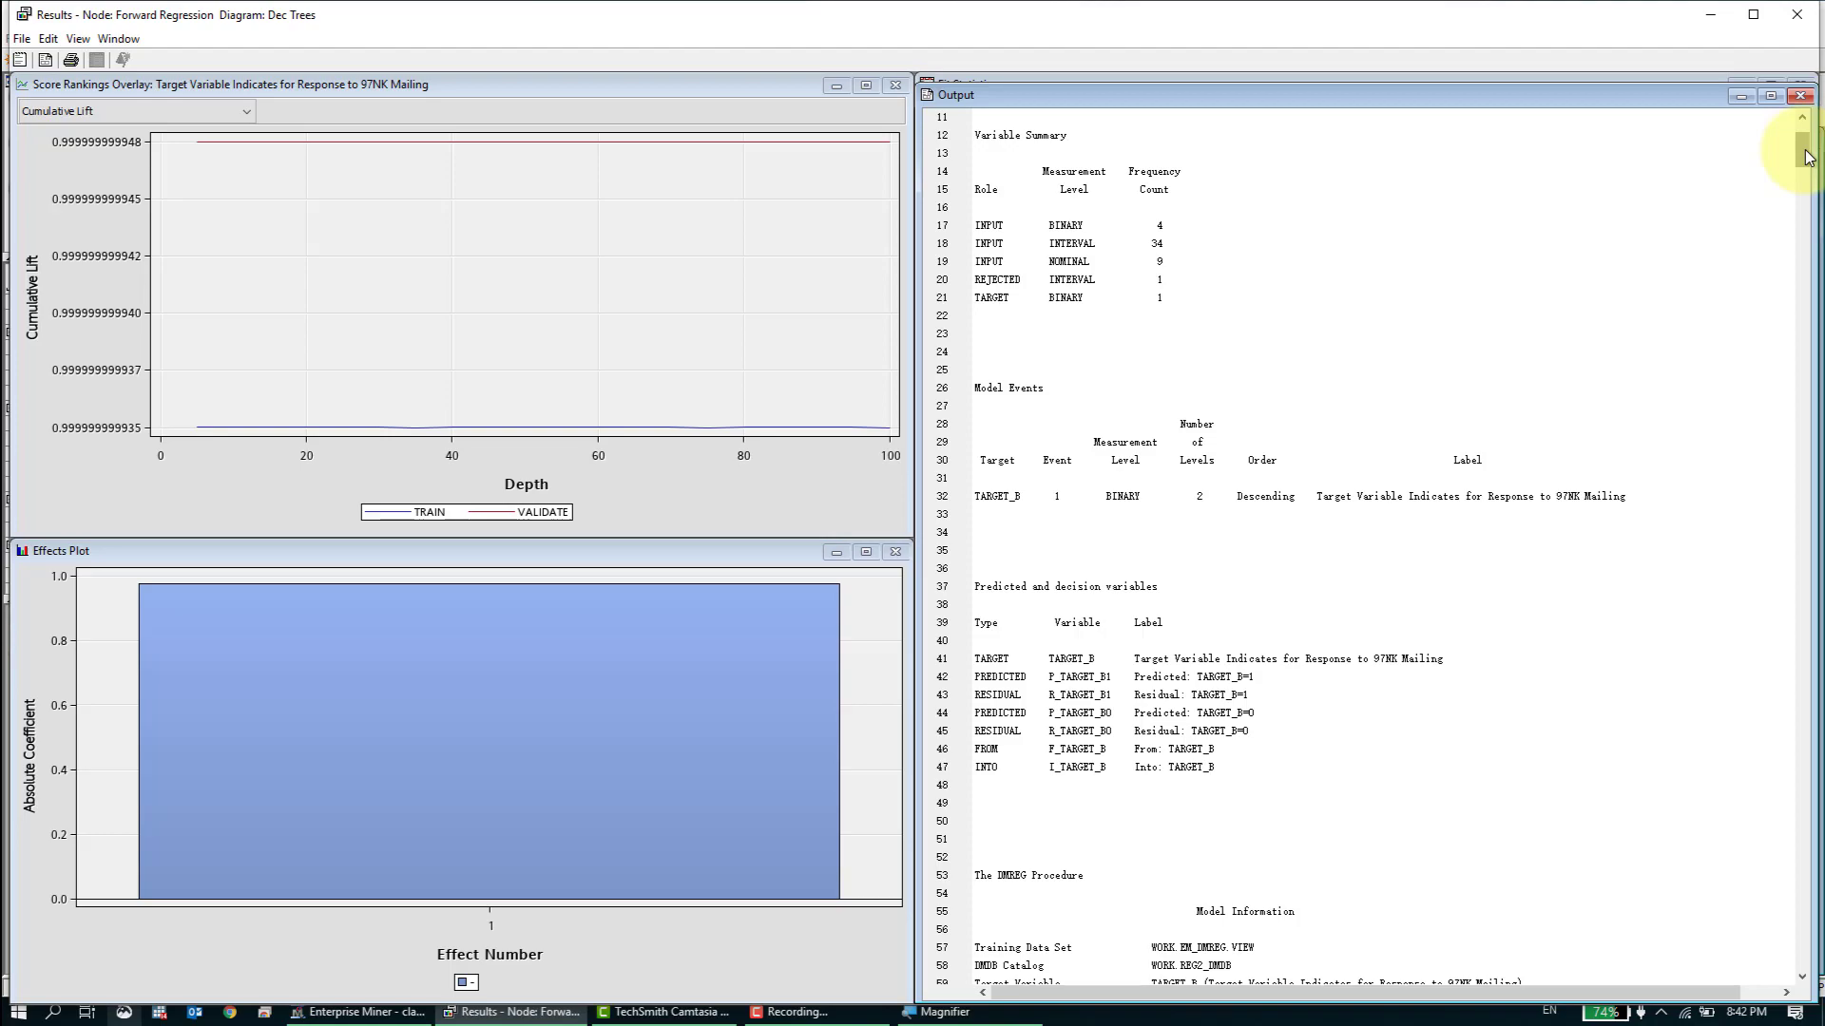
{"action": "left_click_drag", "start_coordinate": [1807, 156], "coordinate": [1806, 722]}
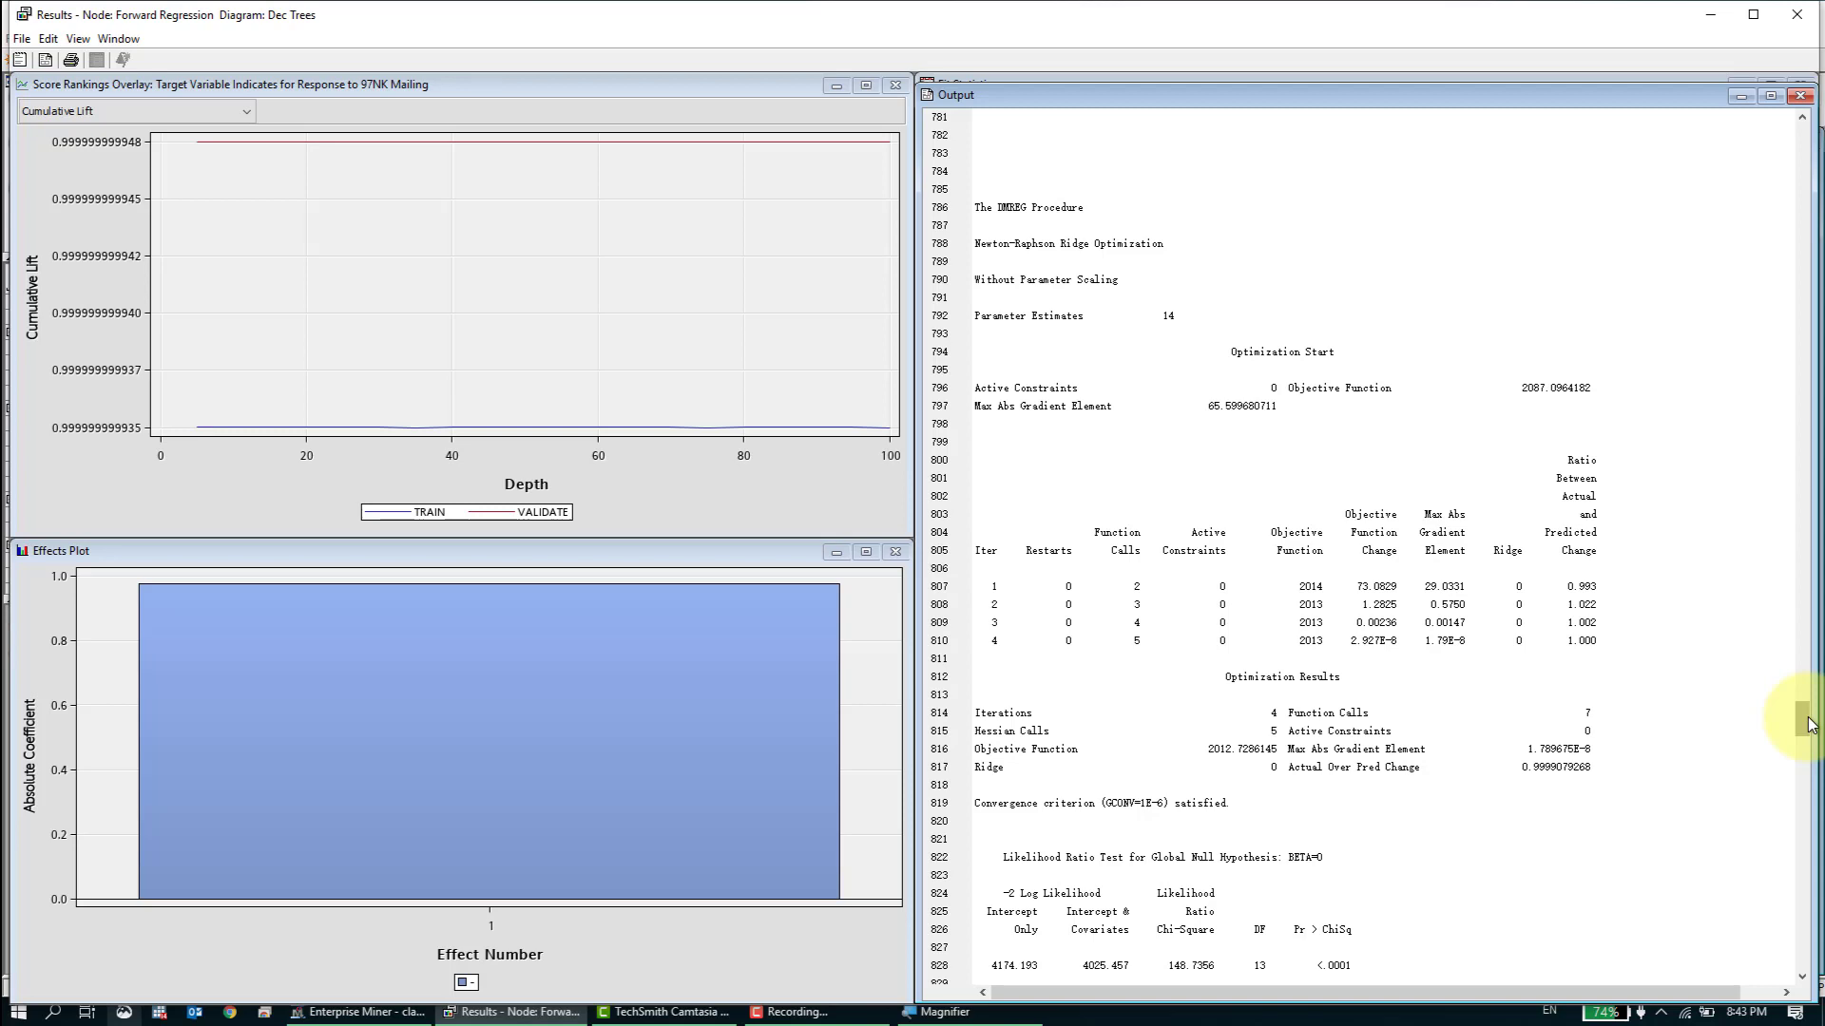
{"action": "left_click_drag", "start_coordinate": [1806, 722], "coordinate": [1768, 781]}
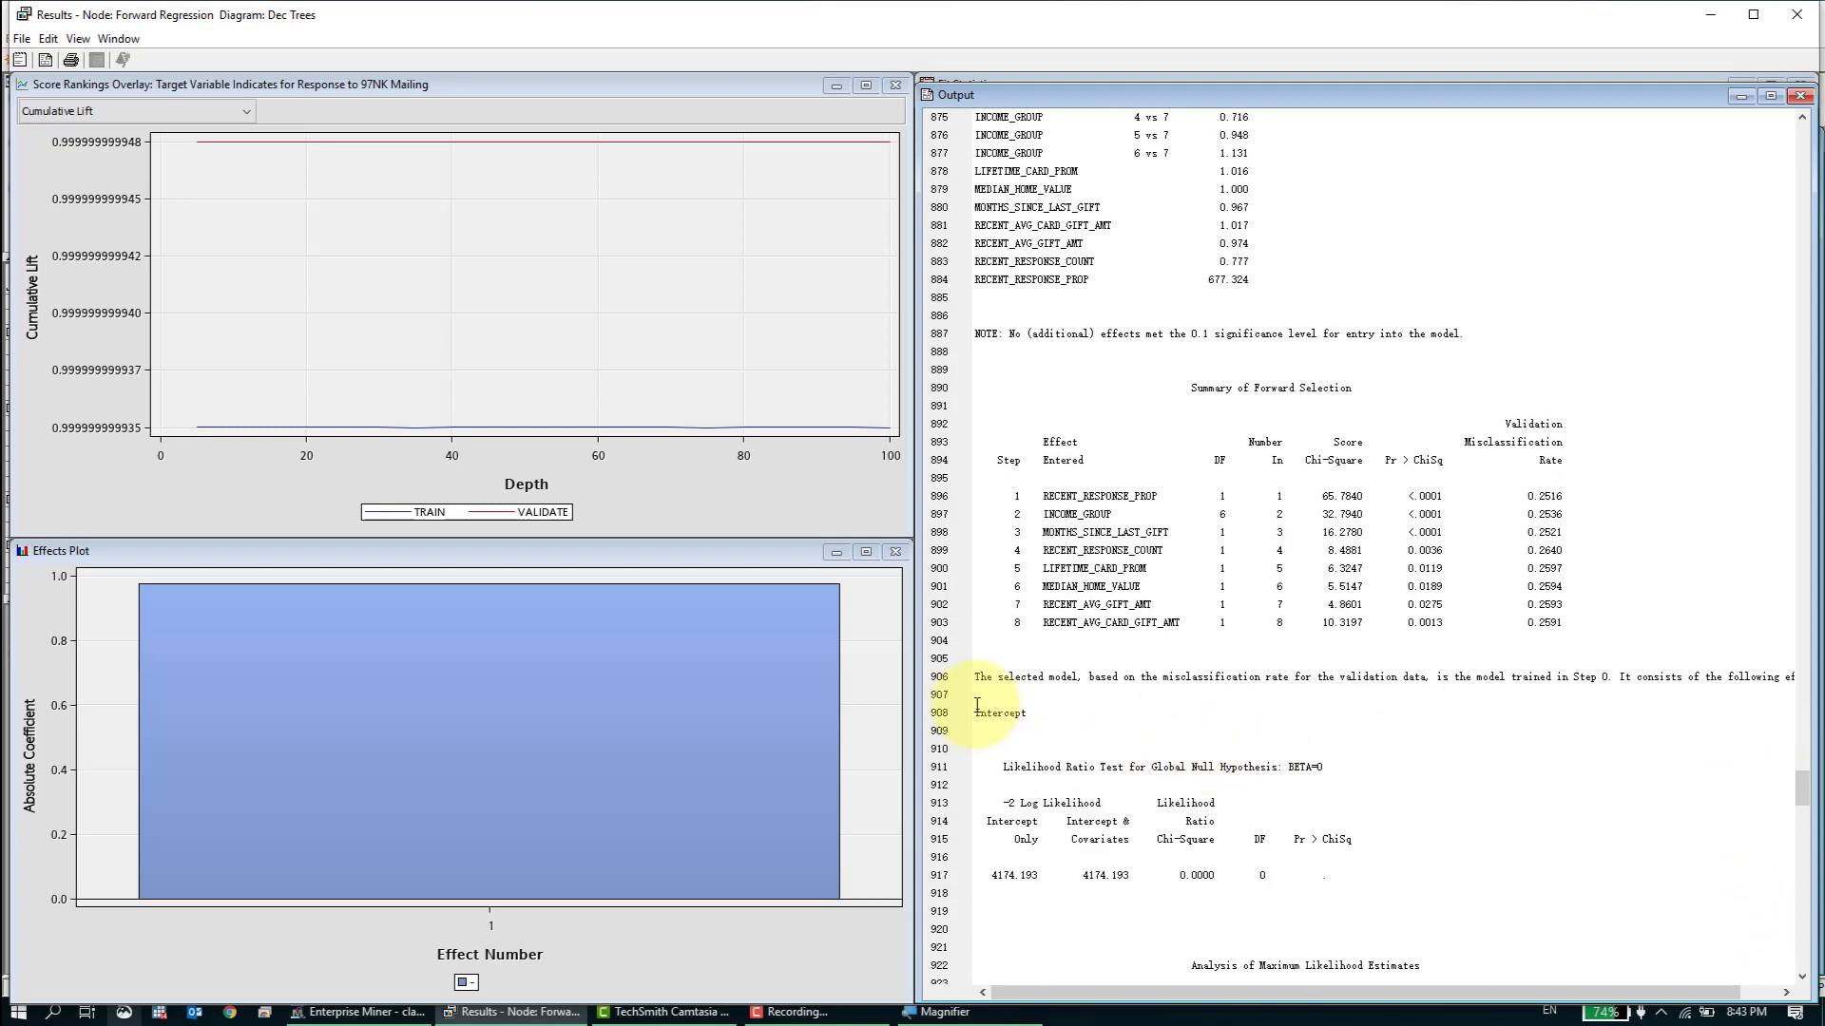
- Highlight "The selected model" in the output, bring up a text search for it, then dismiss the search and view the estimates below
{"action": "left_click_drag", "start_coordinate": [977, 677], "coordinate": [1064, 709]}
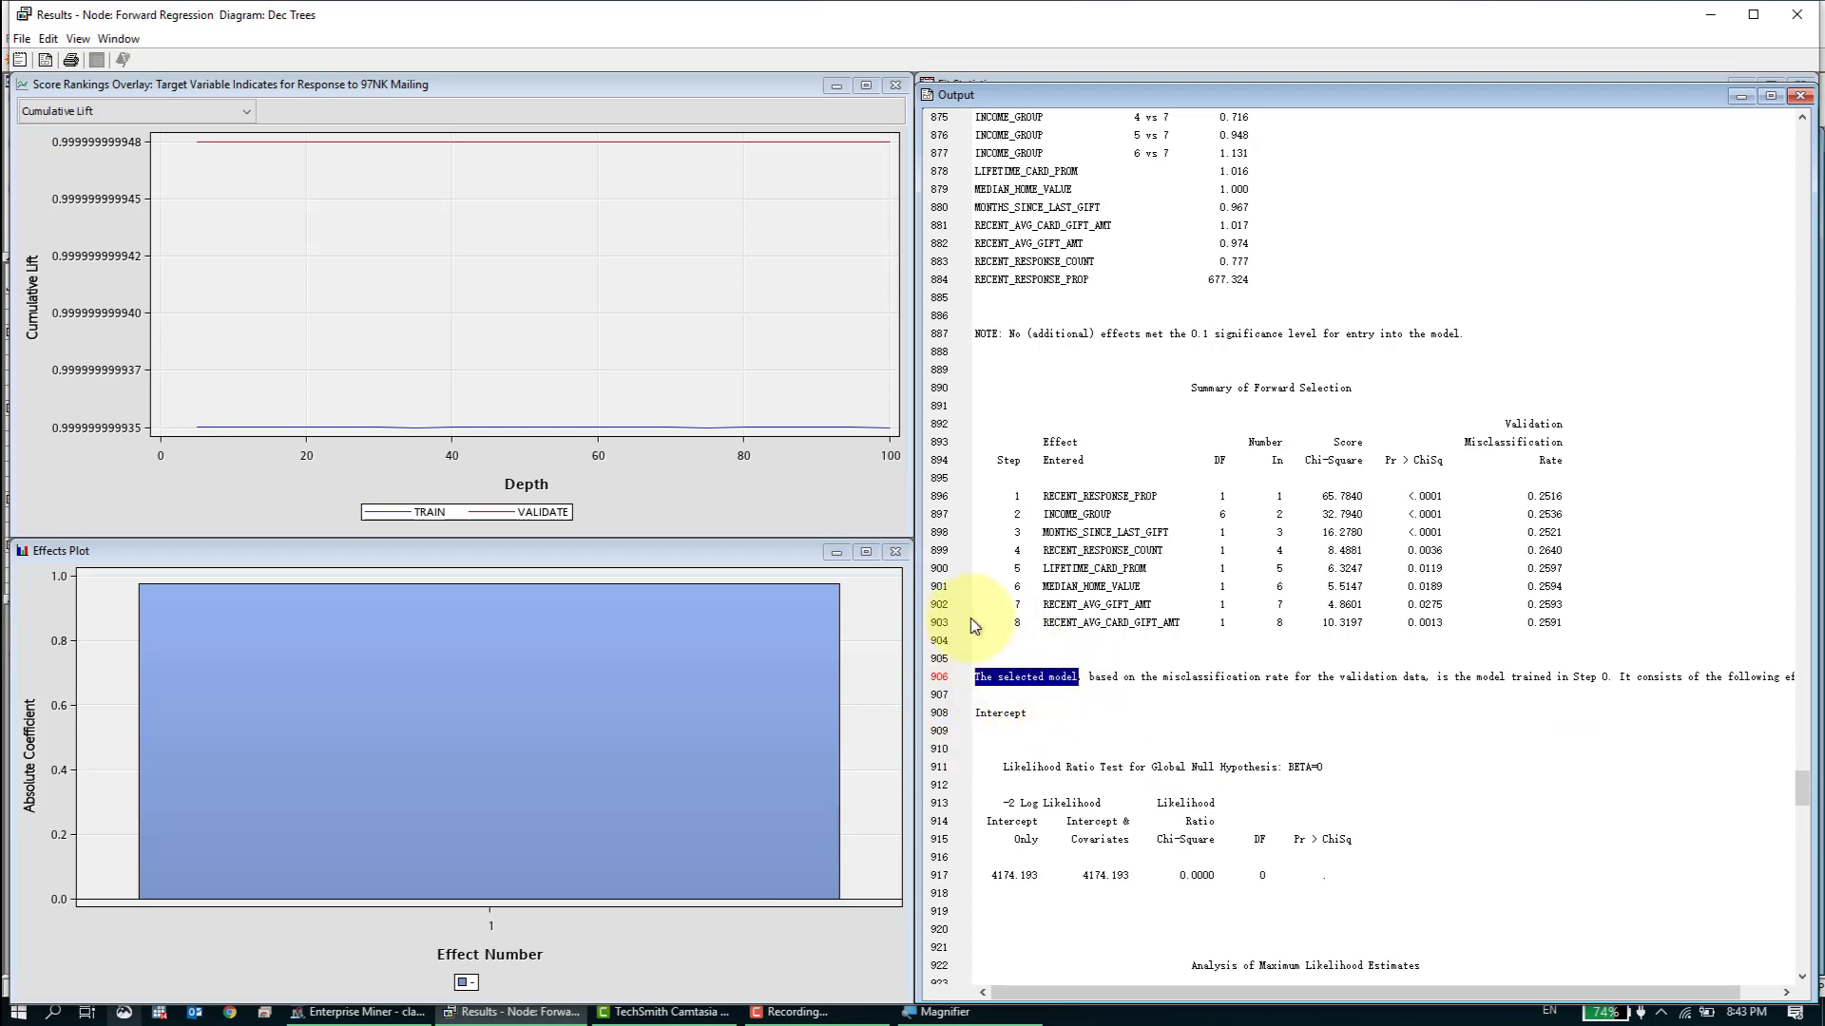
{"action": "key", "text": "ctrl+f"}
{"action": "left_click_drag", "start_coordinate": [989, 400], "coordinate": [1381, 373]}
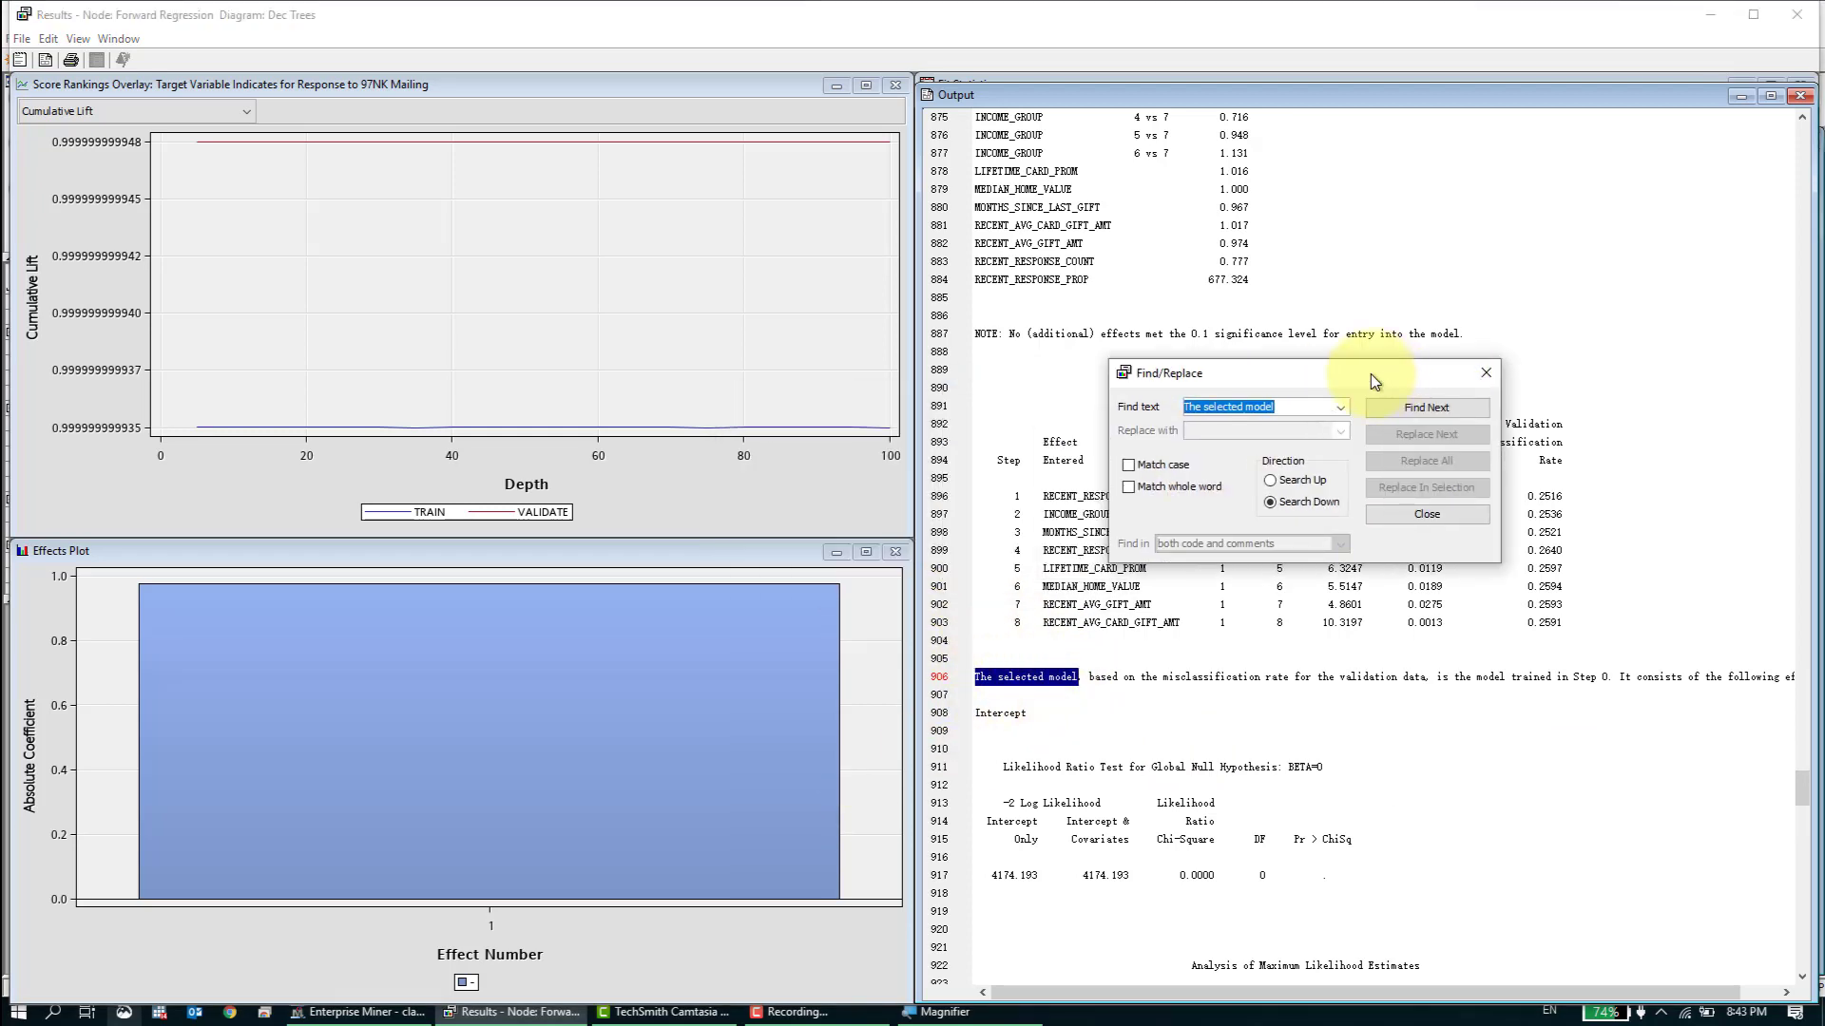
{"action": "key", "text": "Escape"}
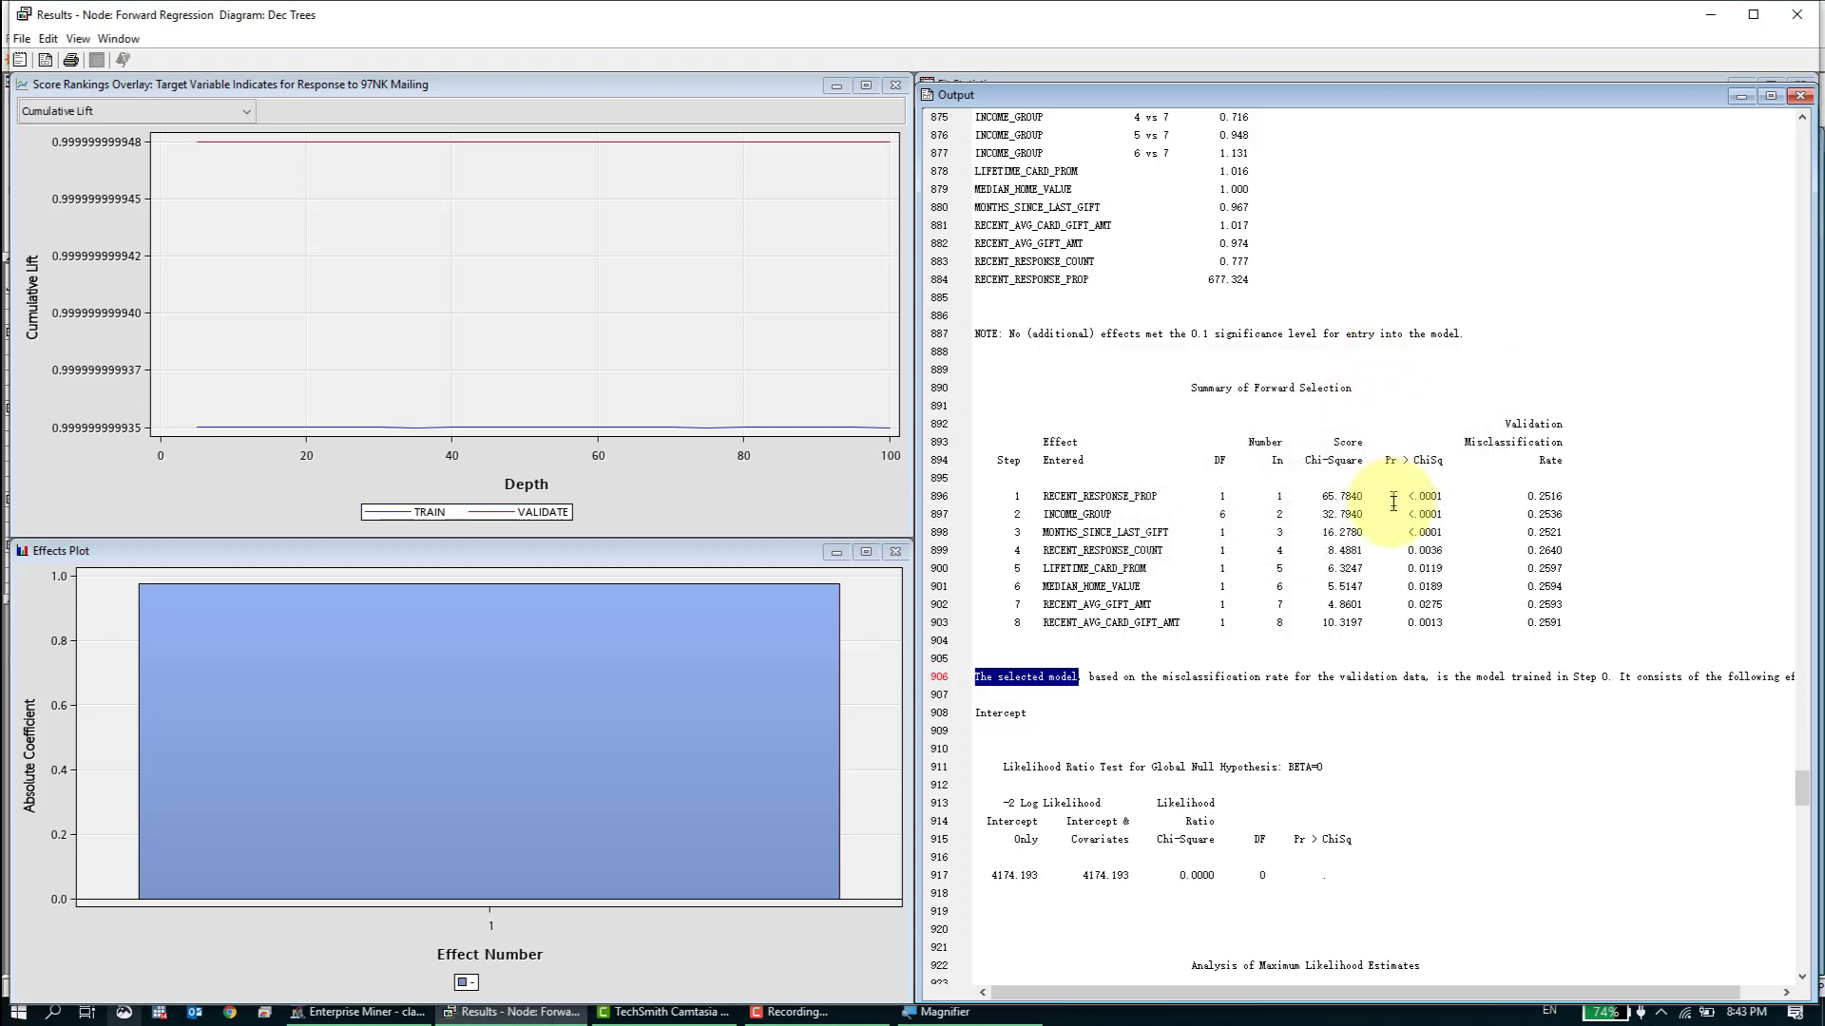
{"action": "scroll", "coordinate": [1327, 664], "scroll_direction": "down", "scroll_amount": 3}
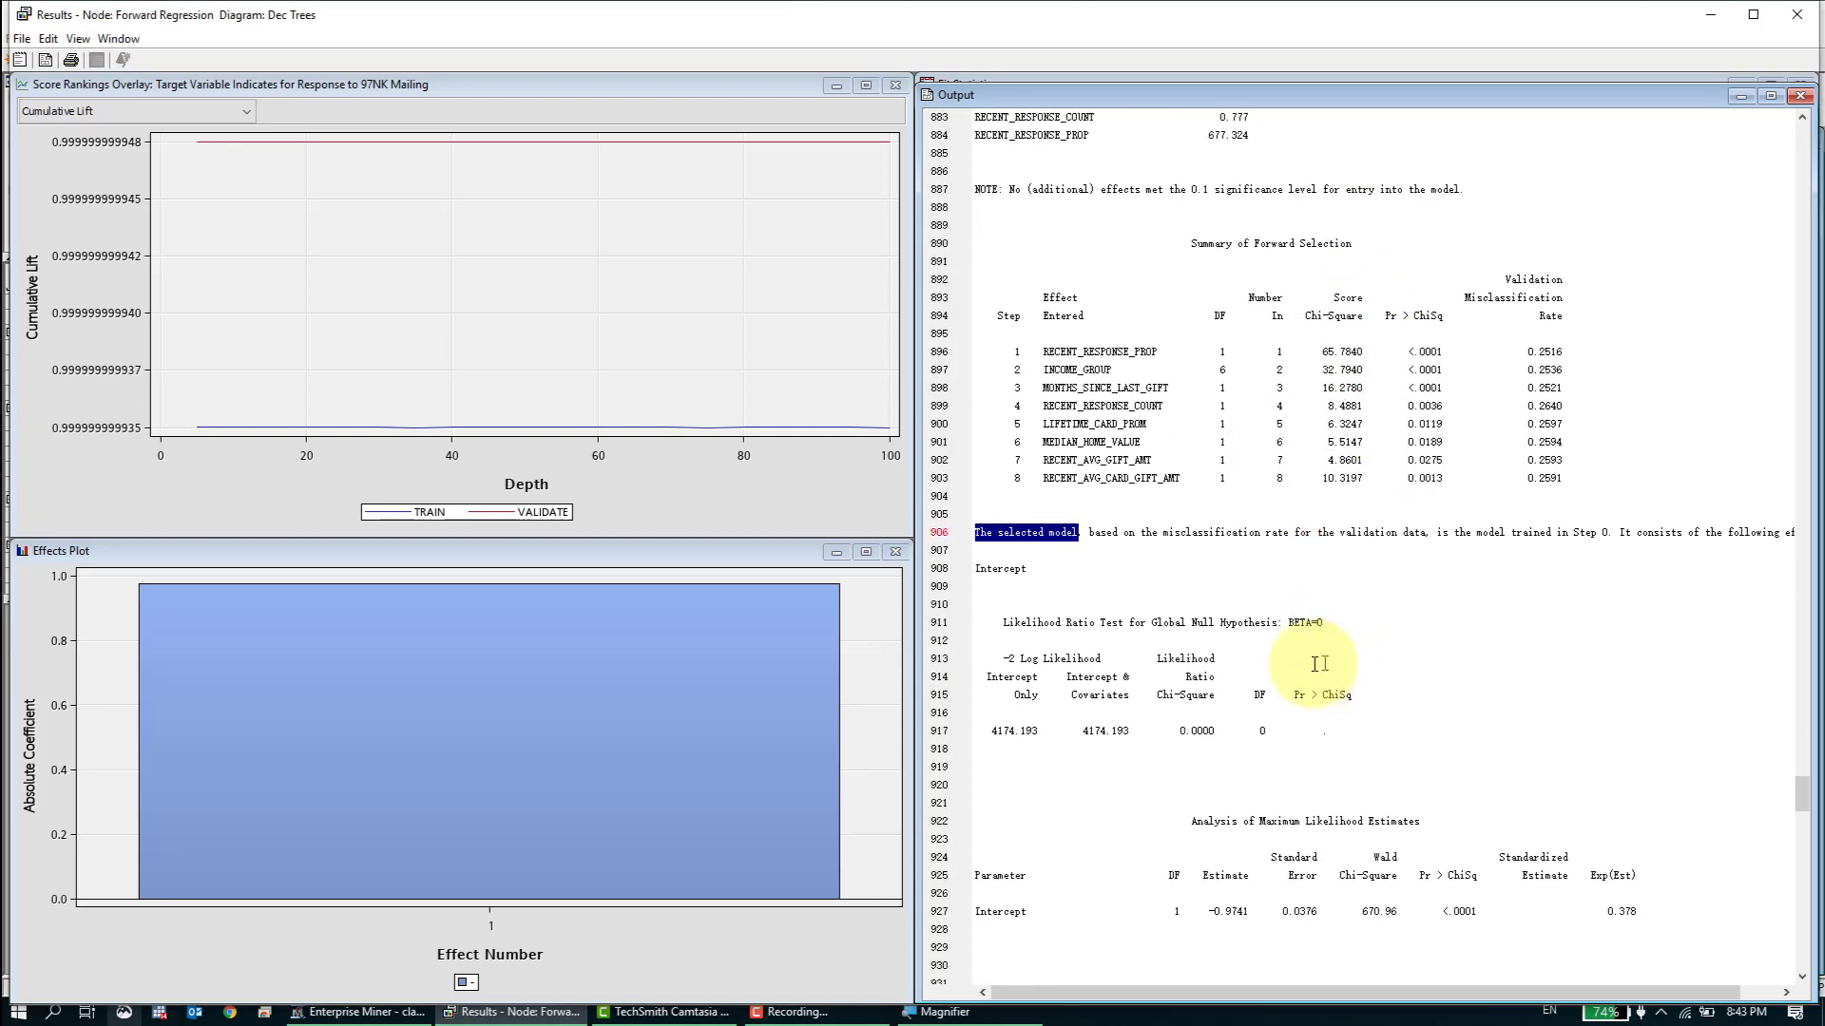
{"action": "left_click", "coordinate": [1079, 584]}
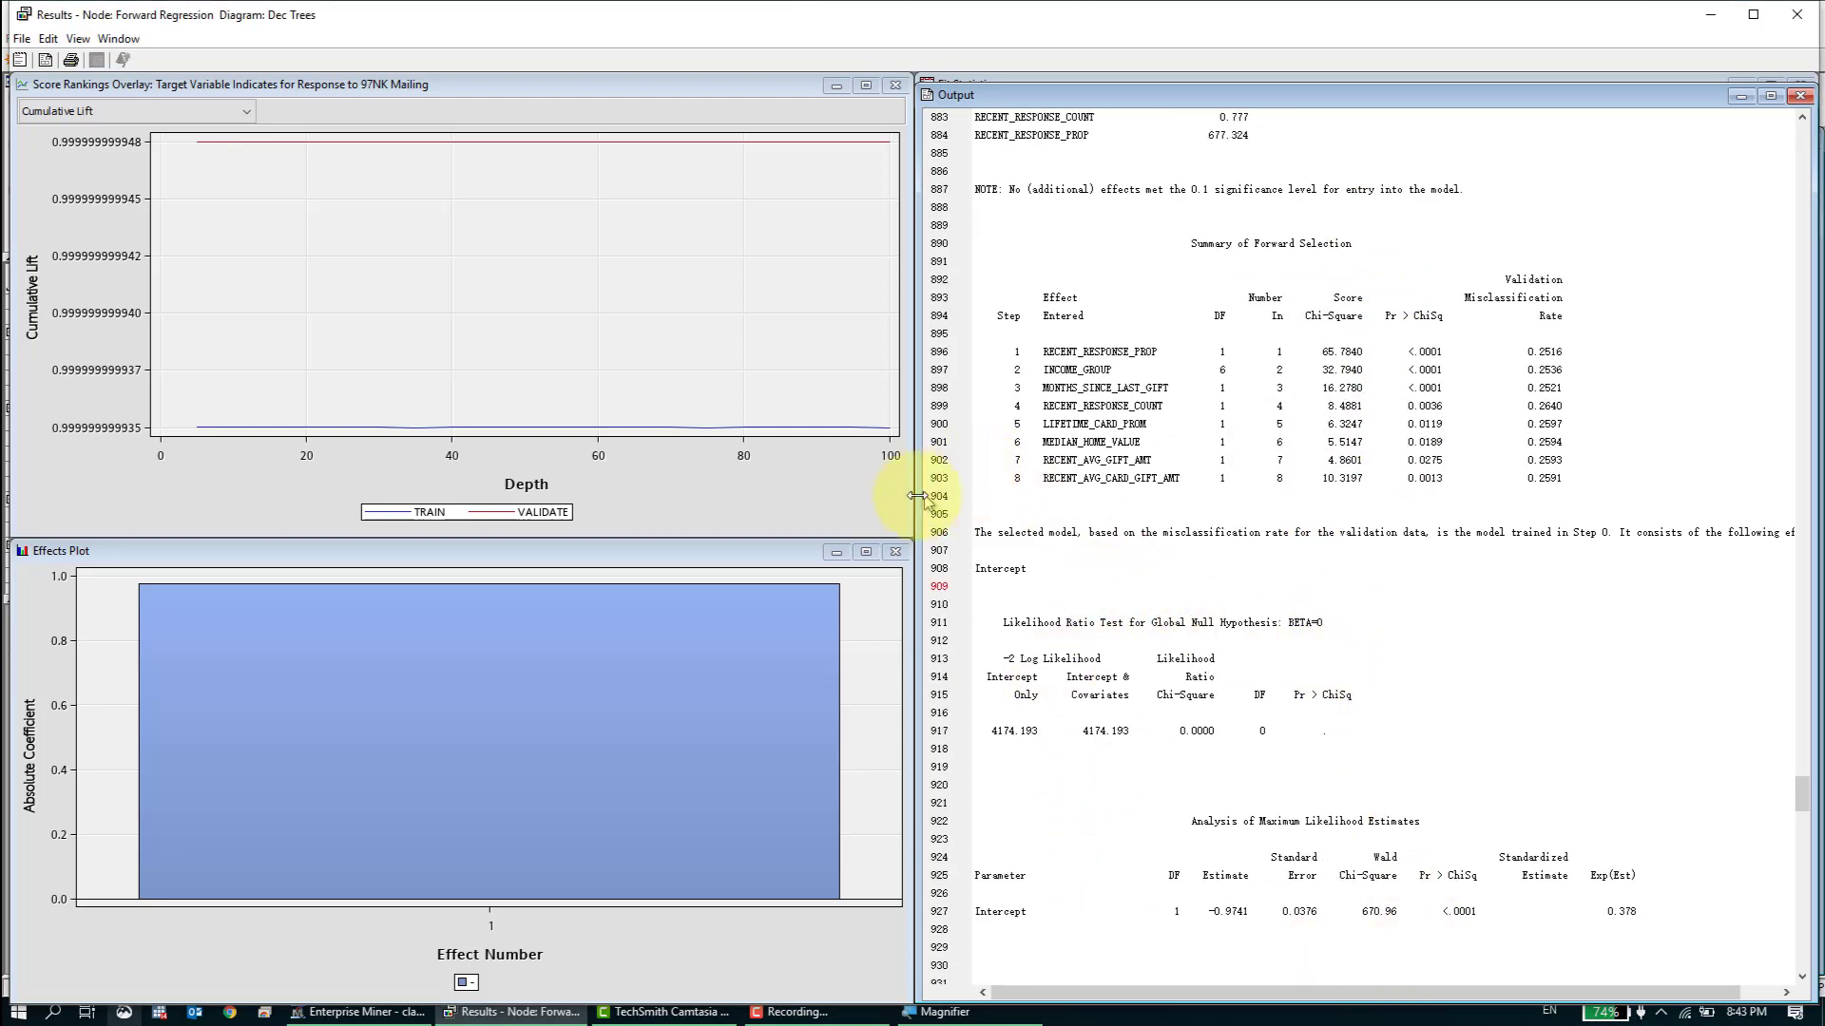
- Widen the Output window to read the full selected-model statement, its training step and its effects, then narrow the window again
{"action": "left_click_drag", "start_coordinate": [916, 509], "coordinate": [580, 528]}
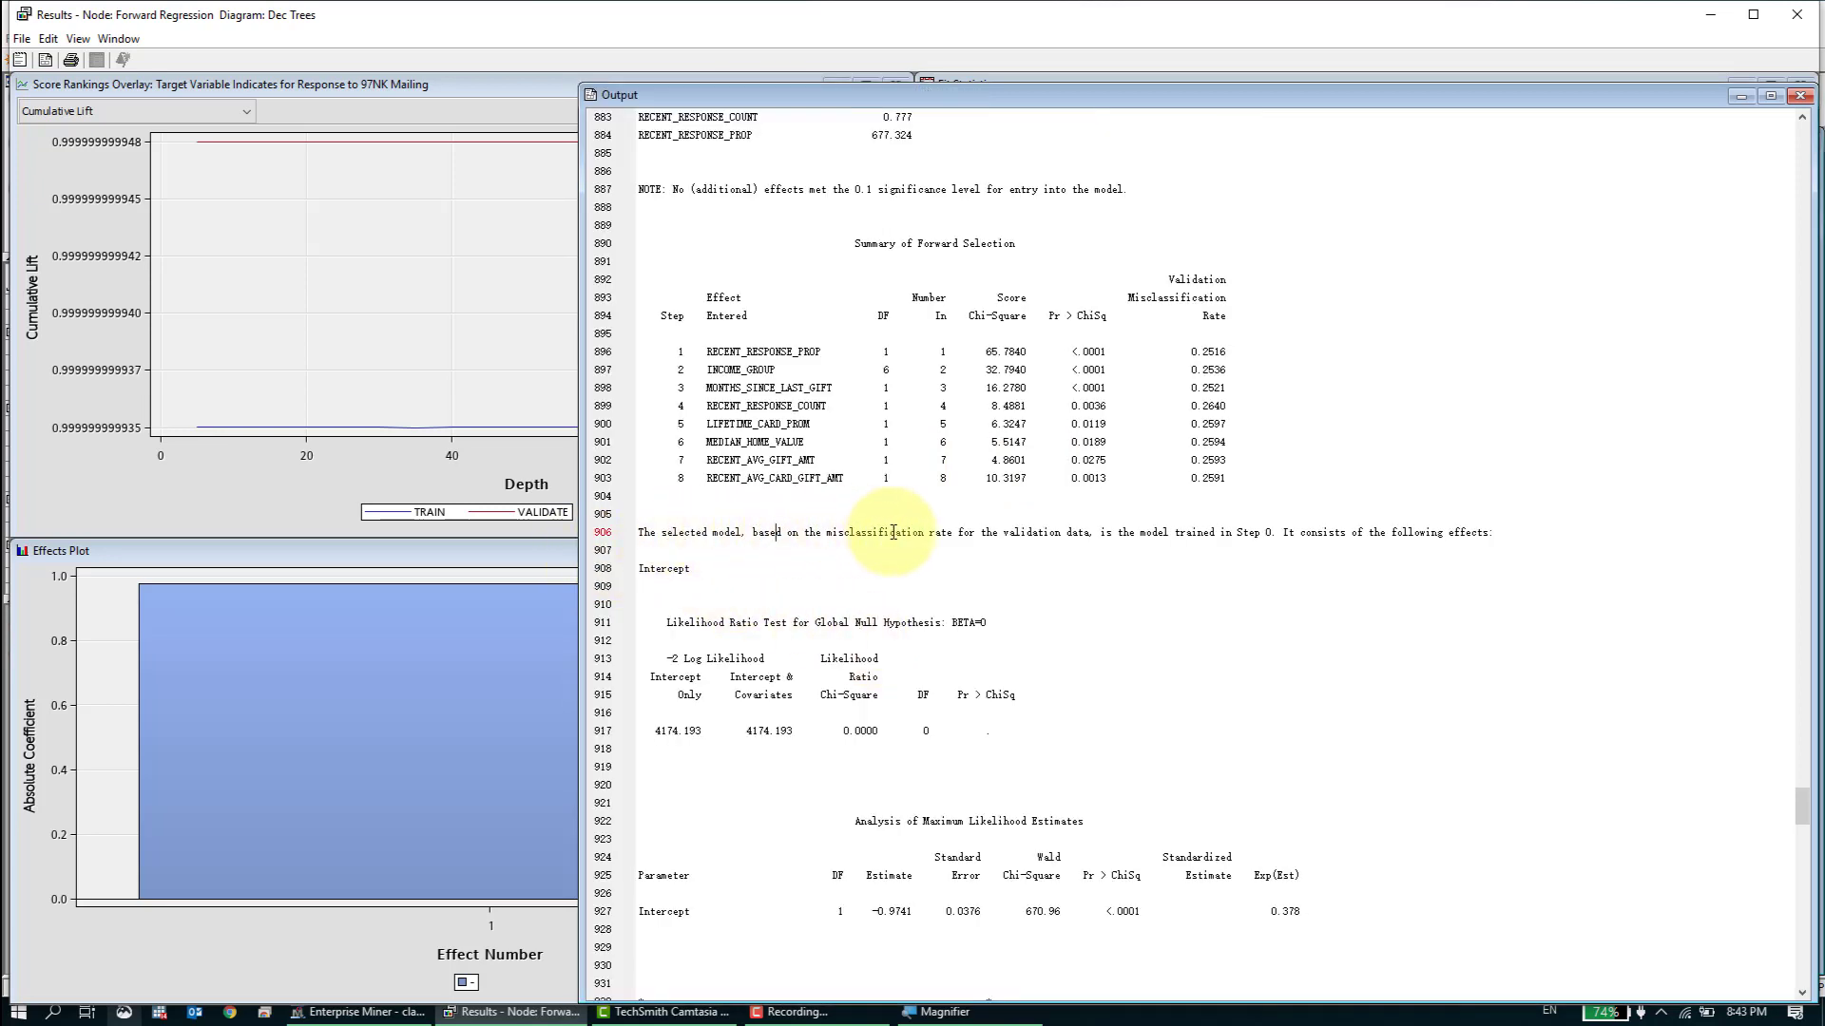
{"action": "left_click_drag", "start_coordinate": [891, 533], "coordinate": [947, 533]}
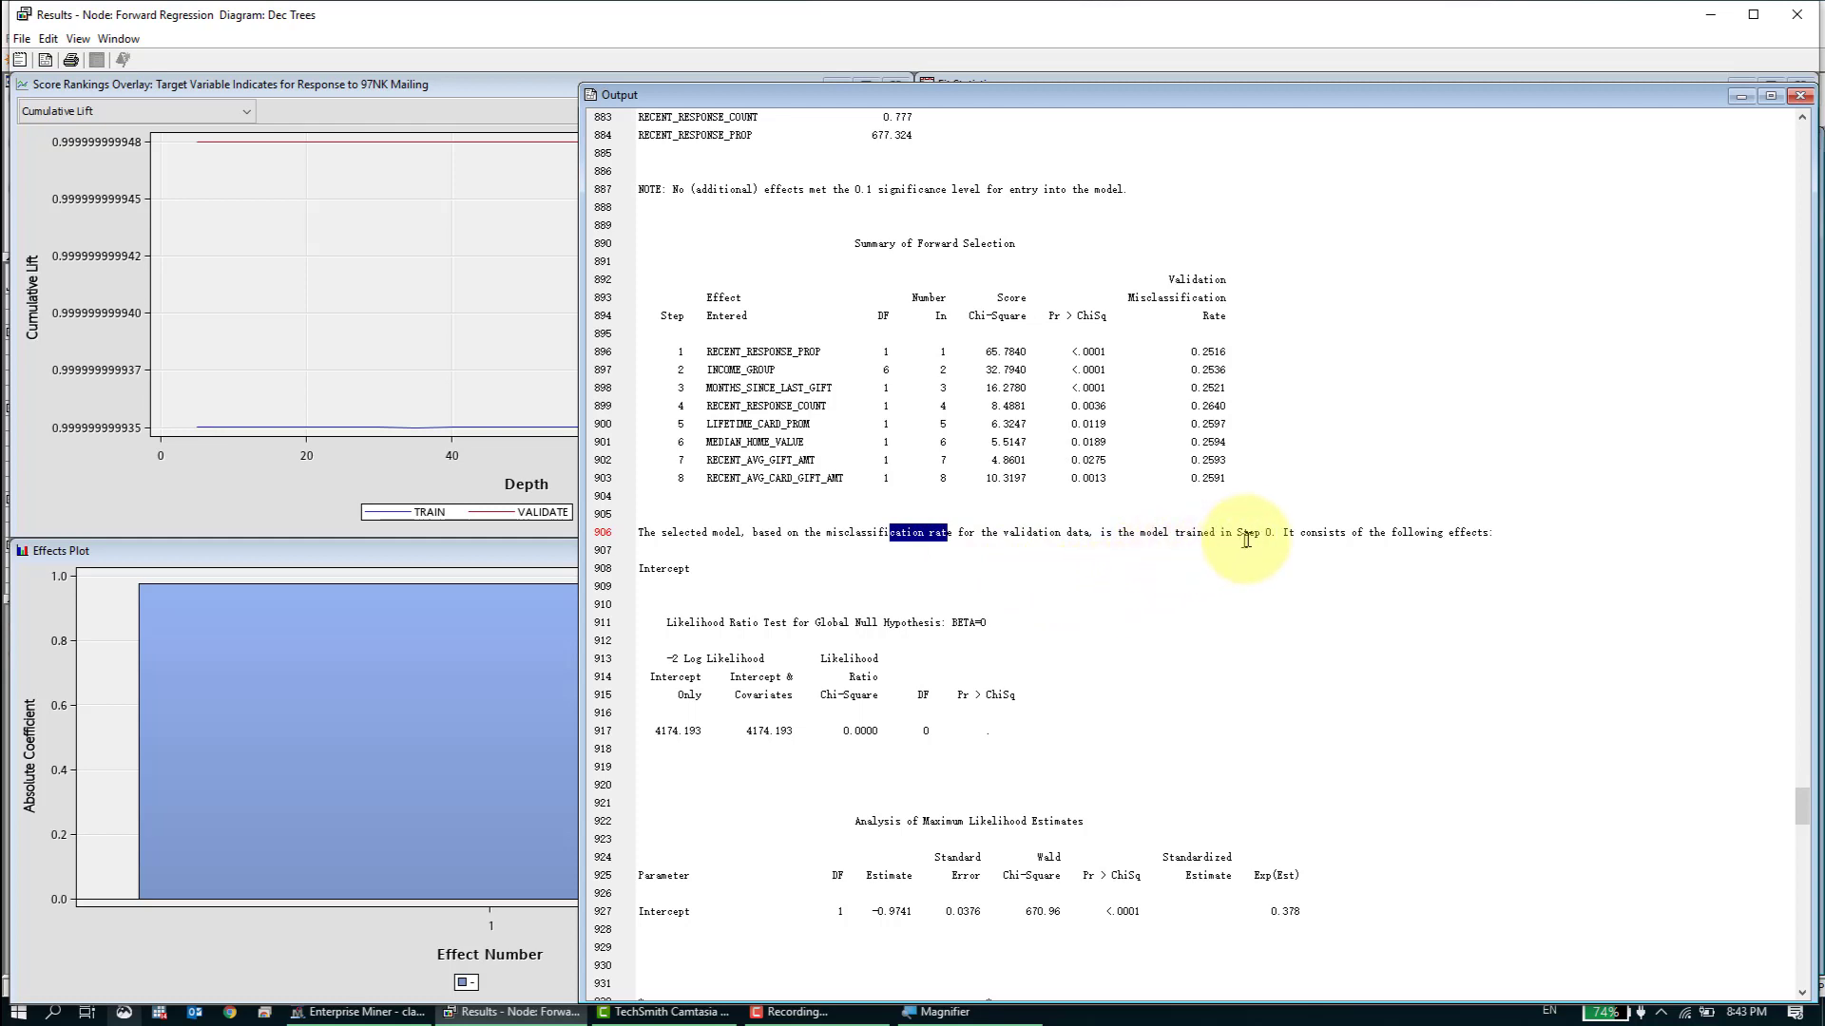
{"action": "left_click_drag", "start_coordinate": [1272, 533], "coordinate": [1232, 532]}
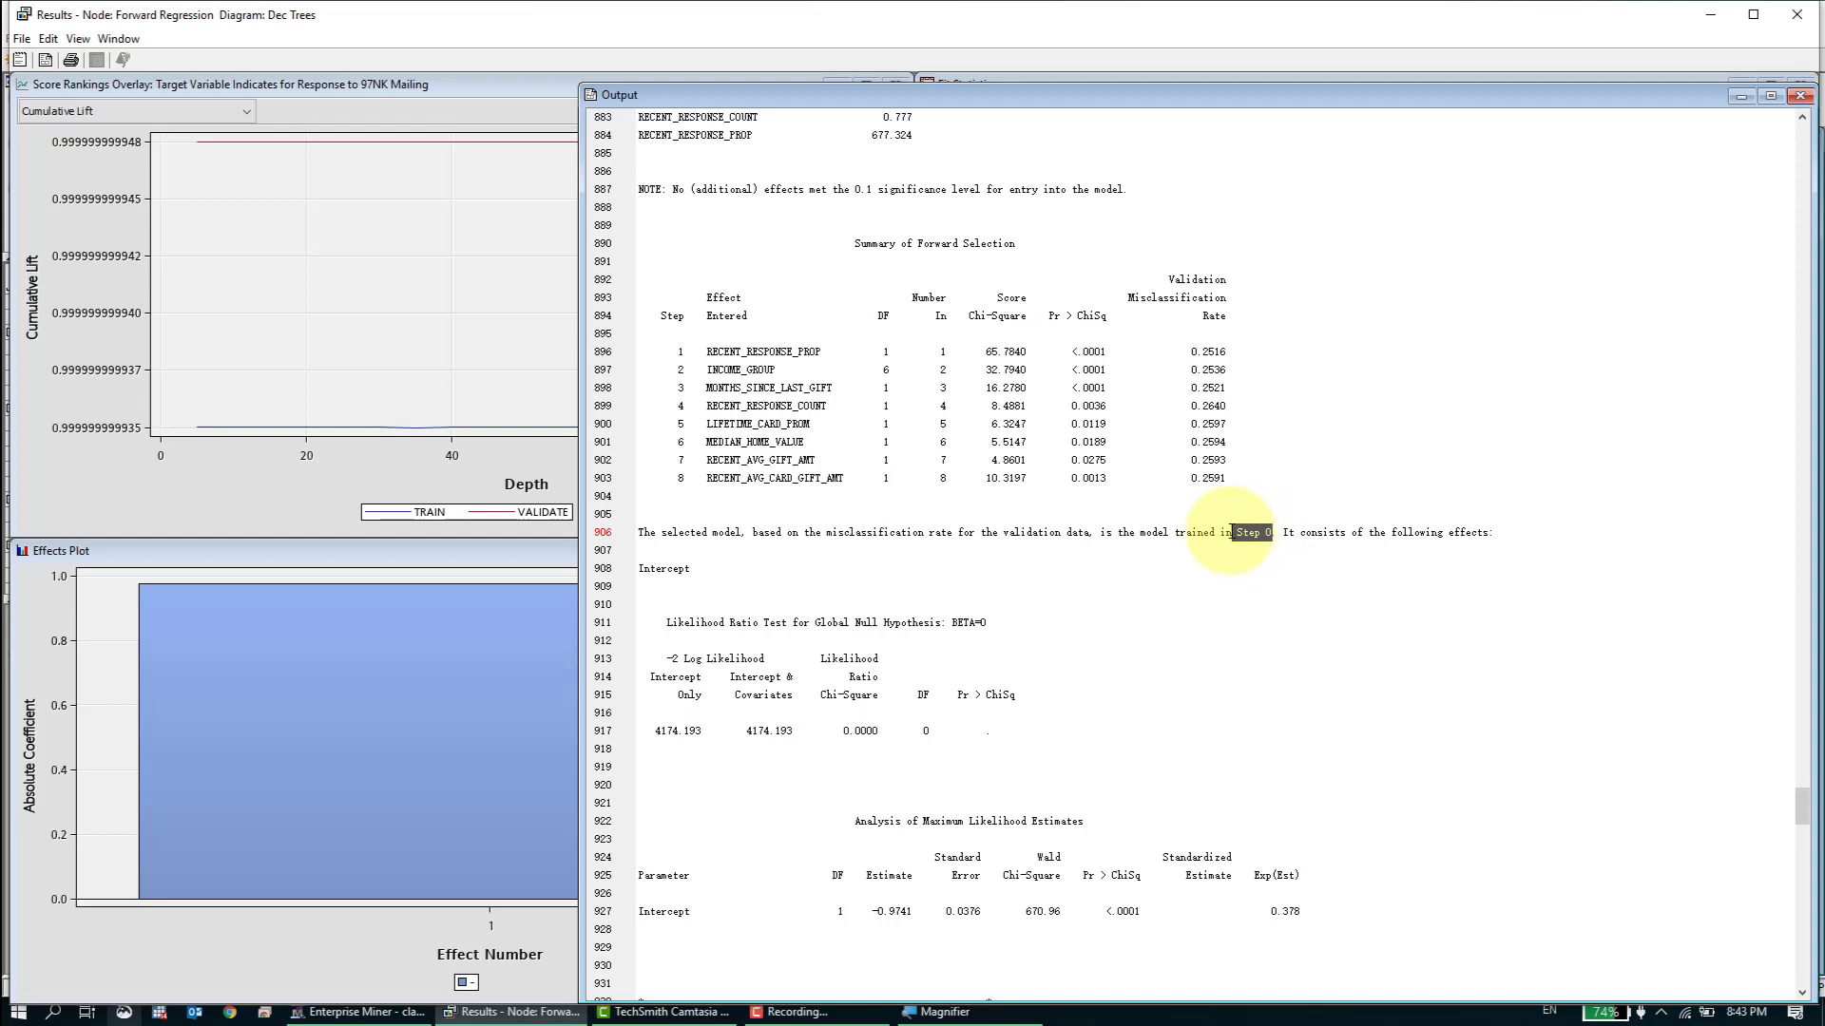
{"action": "left_click_drag", "start_coordinate": [692, 569], "coordinate": [642, 580]}
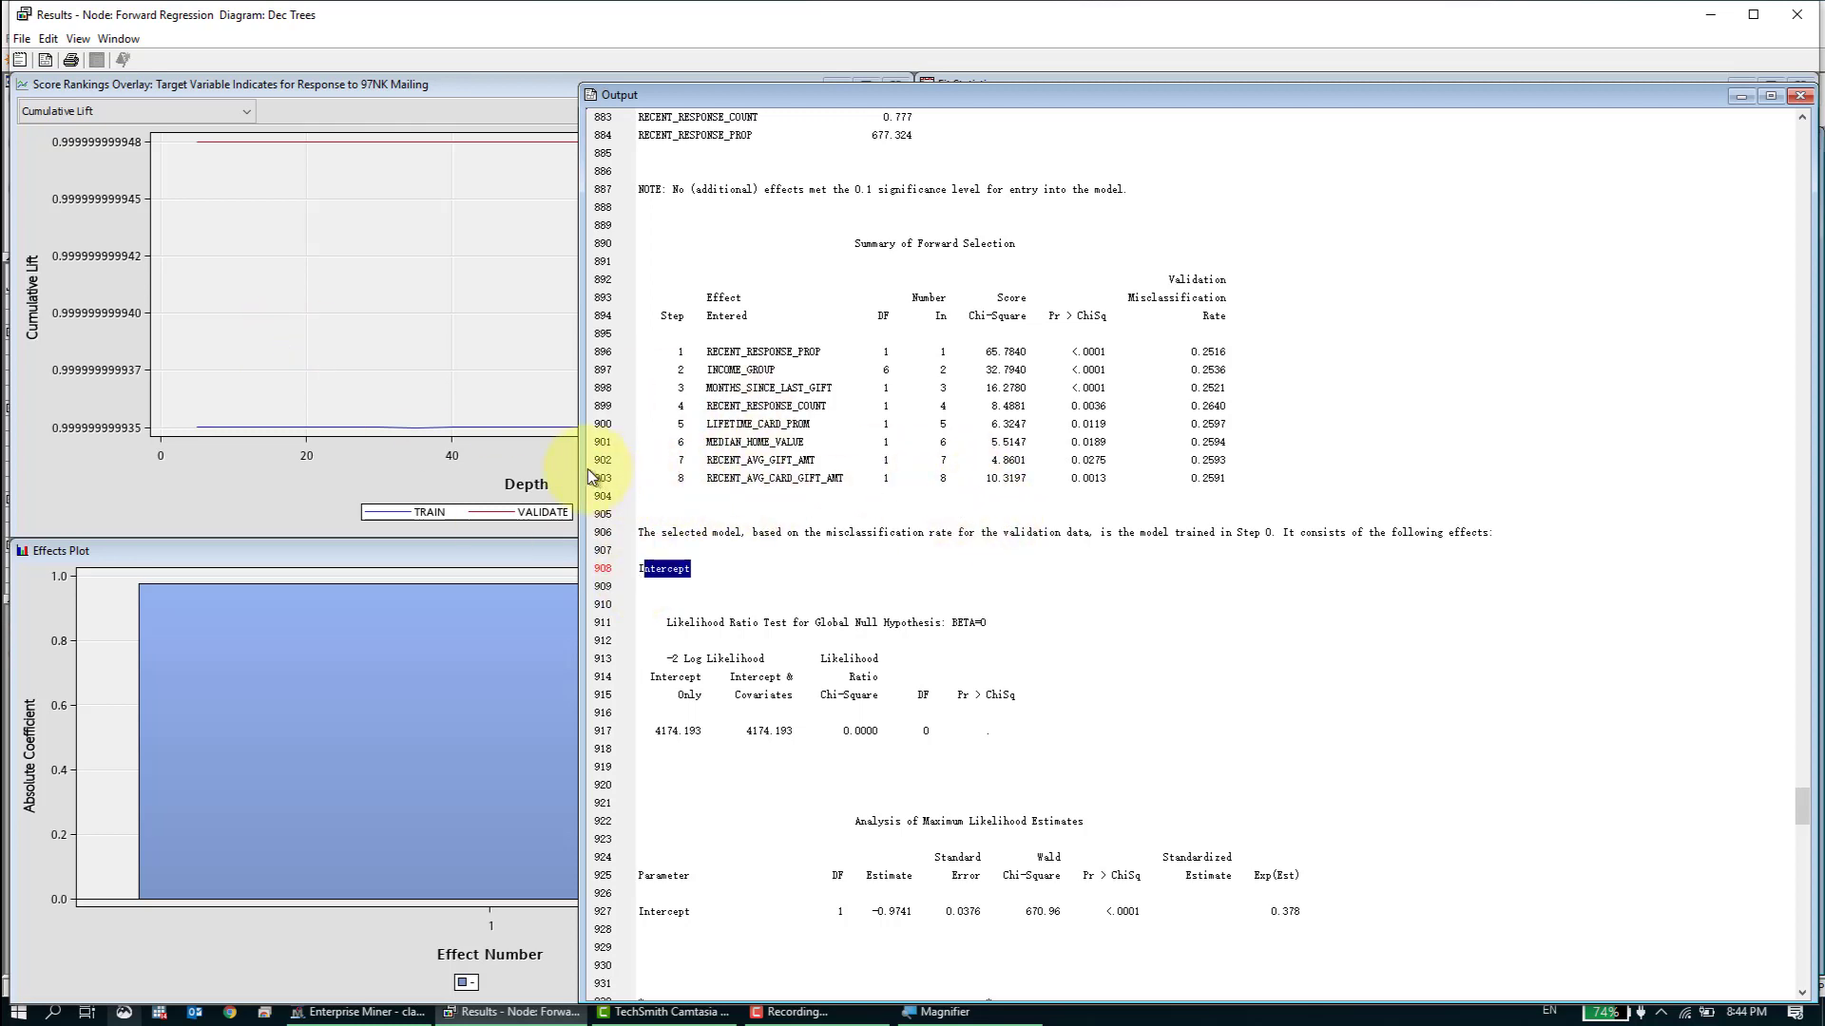
{"action": "left_click_drag", "start_coordinate": [579, 467], "coordinate": [999, 457]}
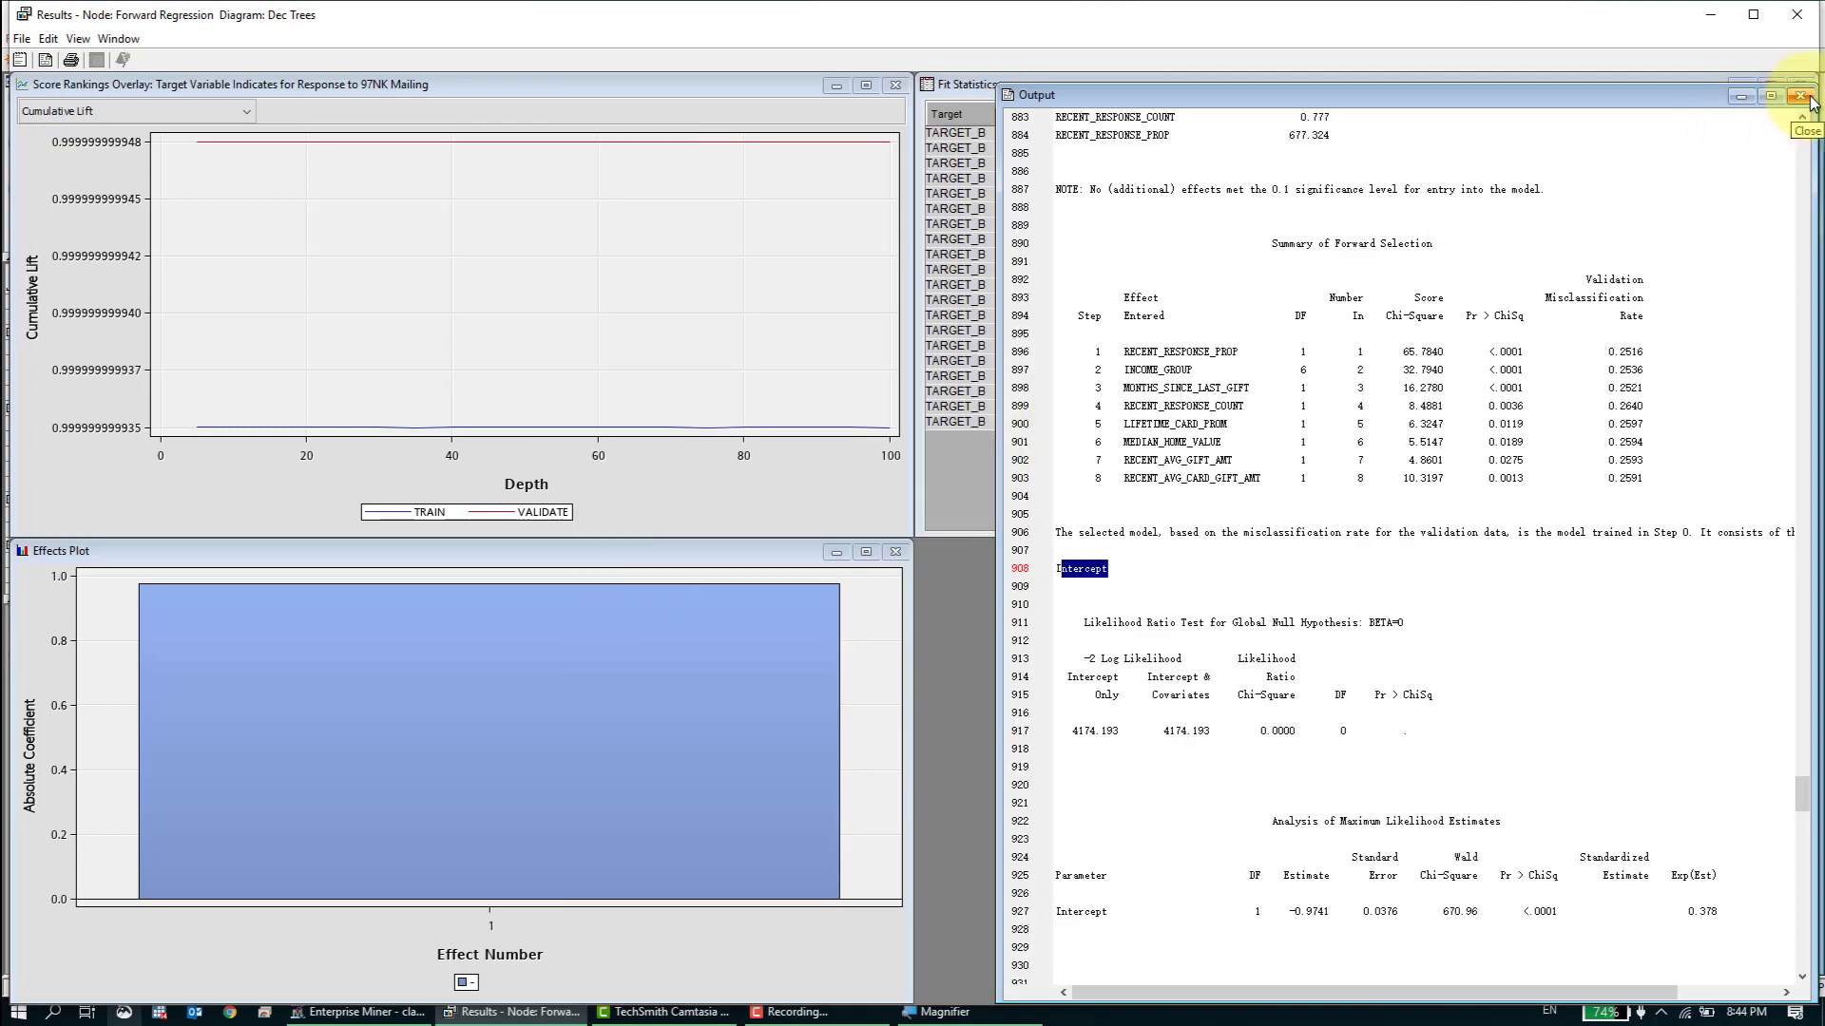
- Examine the Misclassification Rate by model selection step in the maximized Iteration Plot, then close the Forward Regression results
{"action": "left_click", "coordinate": [409, 84]}
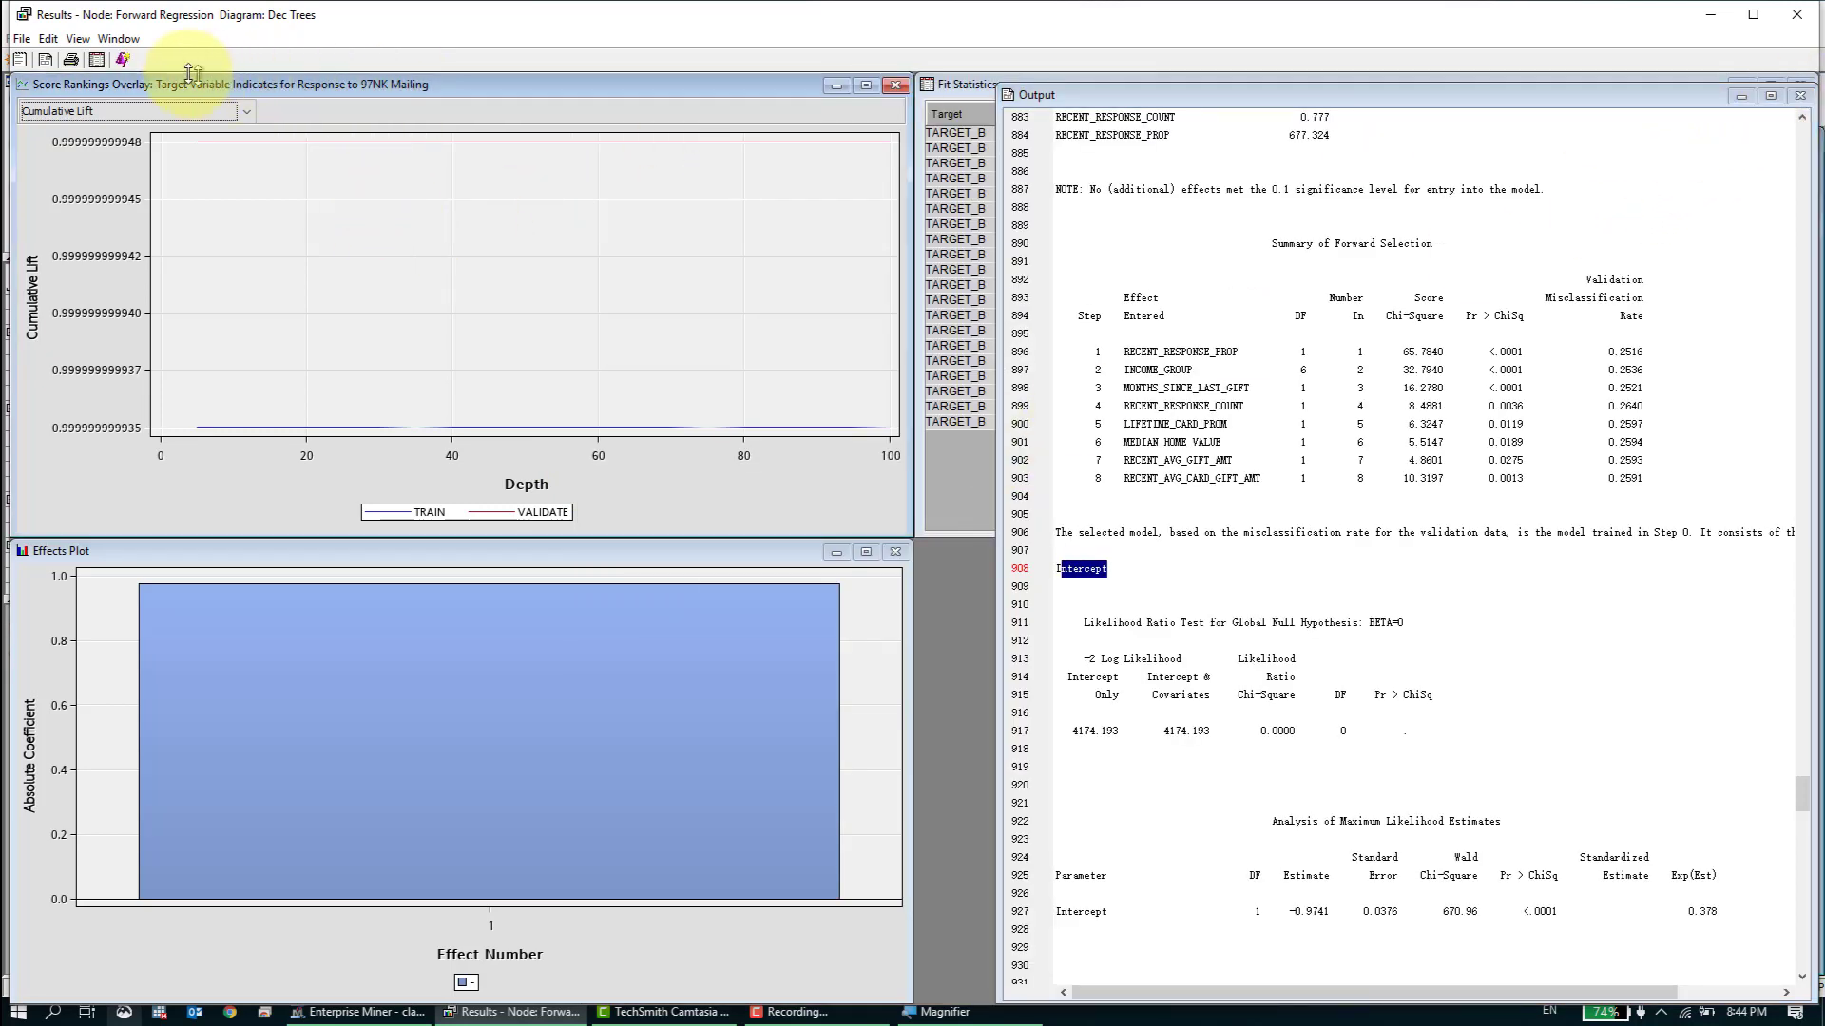
{"action": "left_click", "coordinate": [80, 38]}
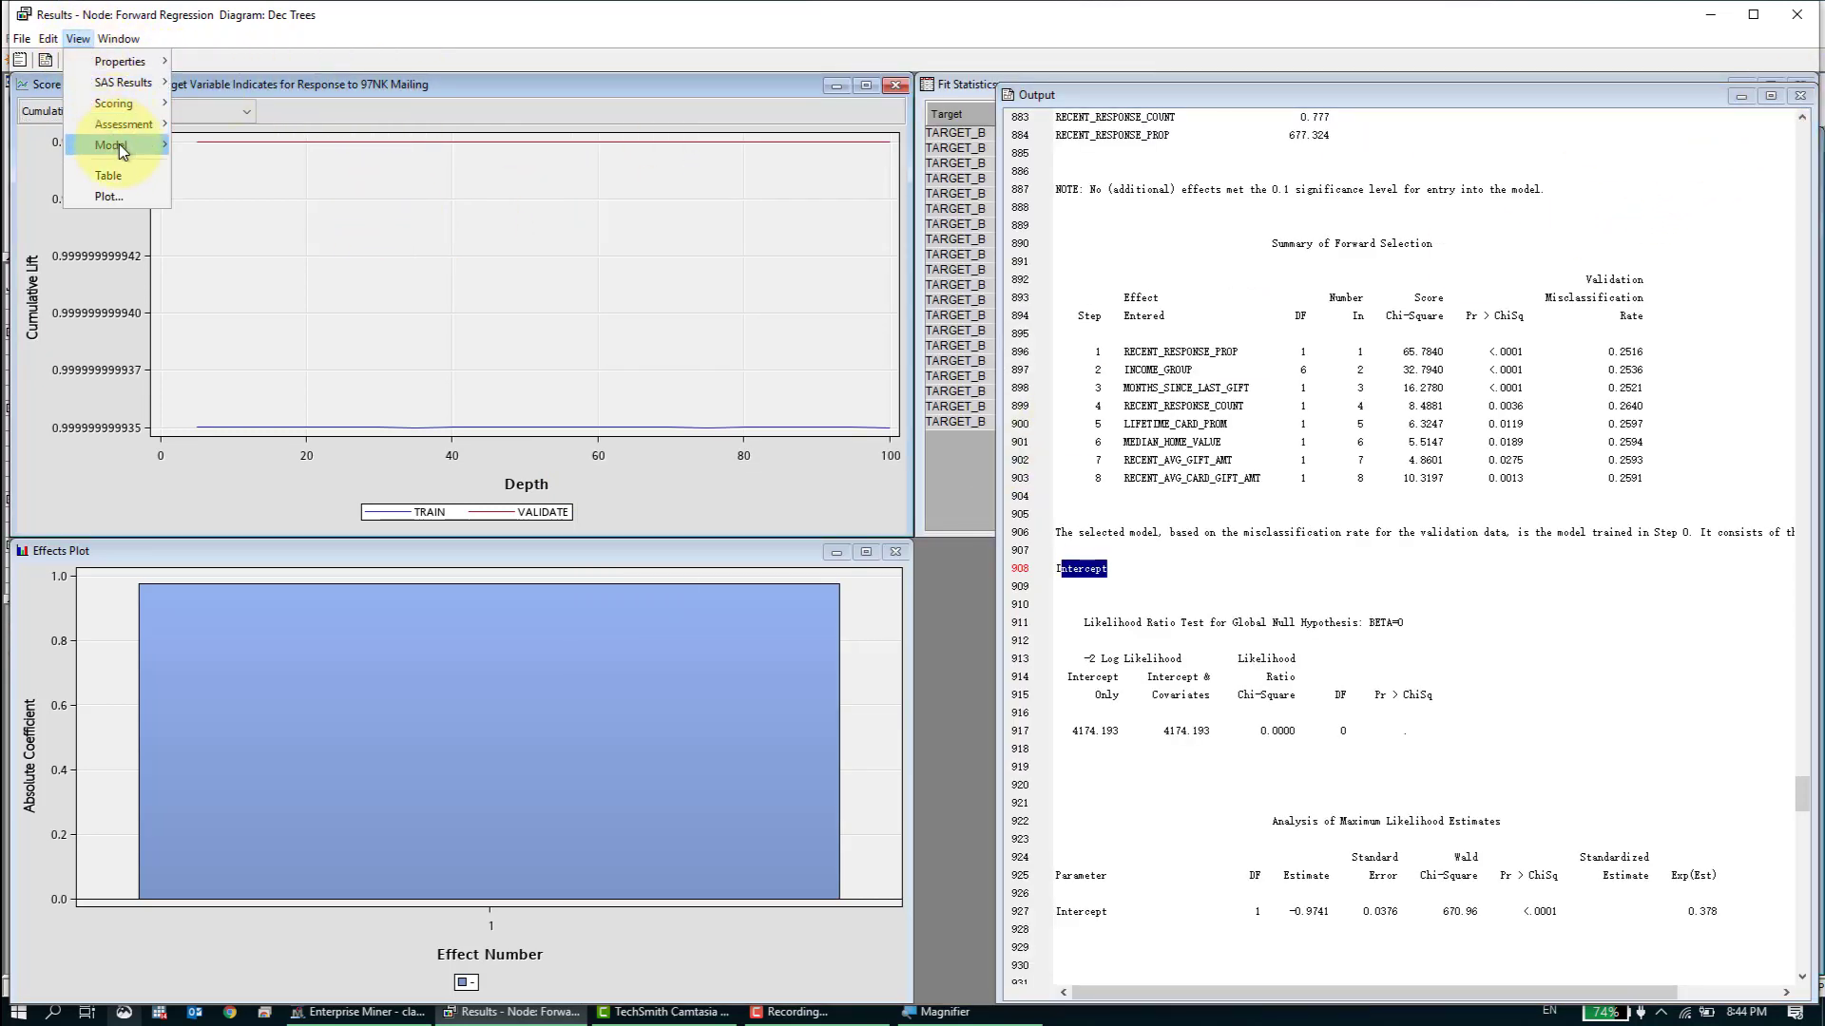
{"action": "mouse_move", "coordinate": [118, 146]}
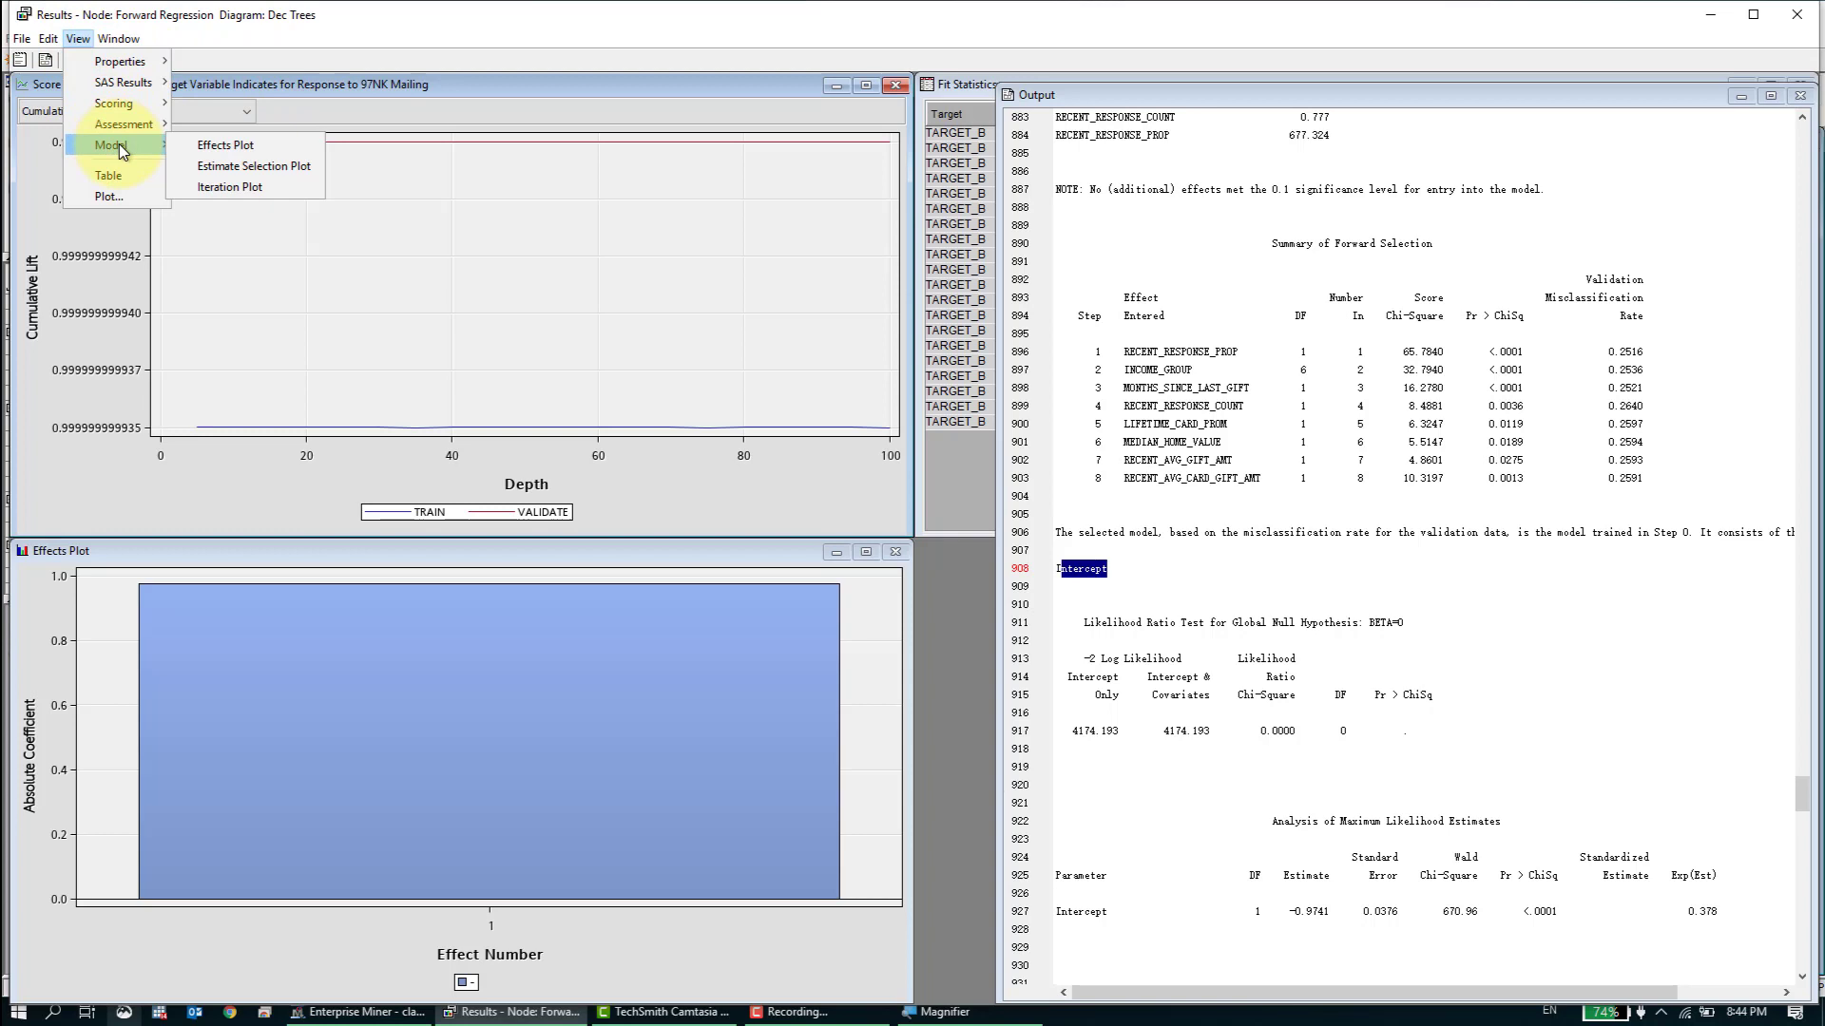
{"action": "left_click", "coordinate": [250, 195]}
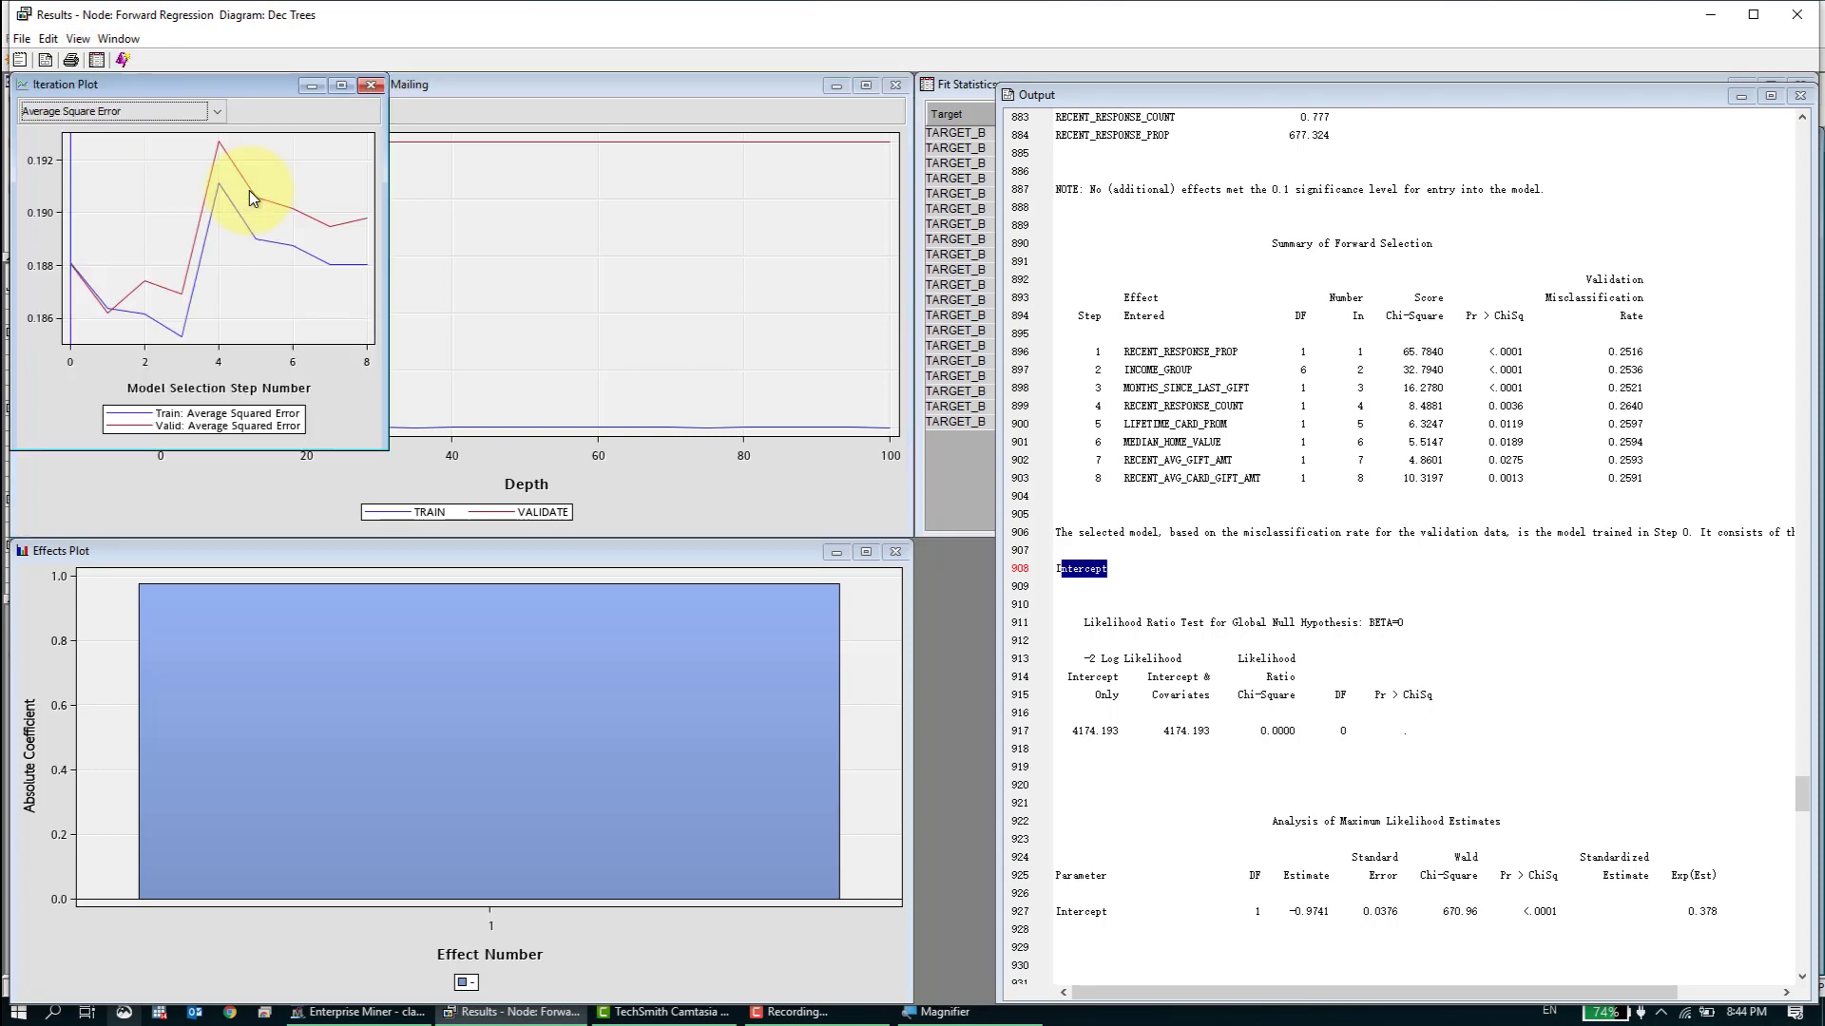
{"action": "left_click", "coordinate": [341, 88]}
{"action": "left_click", "coordinate": [221, 108]}
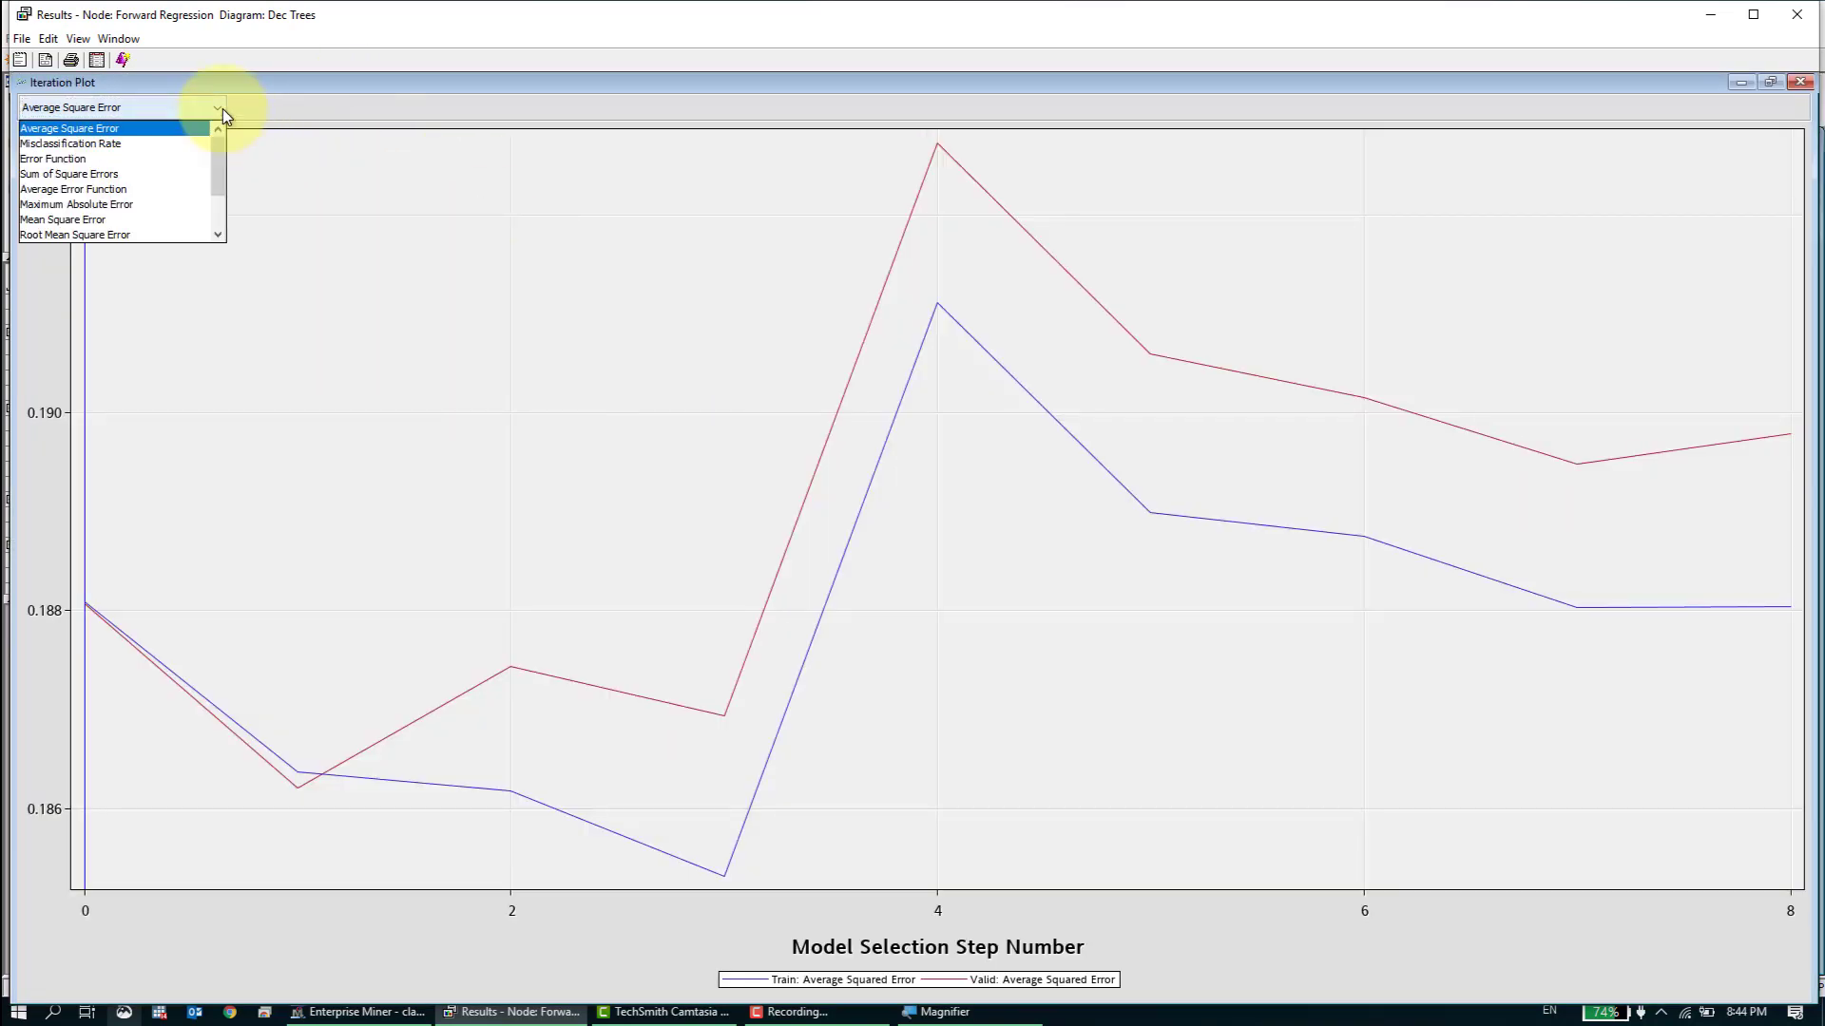
{"action": "mouse_move", "coordinate": [220, 167]}
{"action": "left_mouse_down"}
{"action": "mouse_move", "coordinate": [221, 202]}
{"action": "mouse_move", "coordinate": [233, 166]}
{"action": "left_mouse_up"}
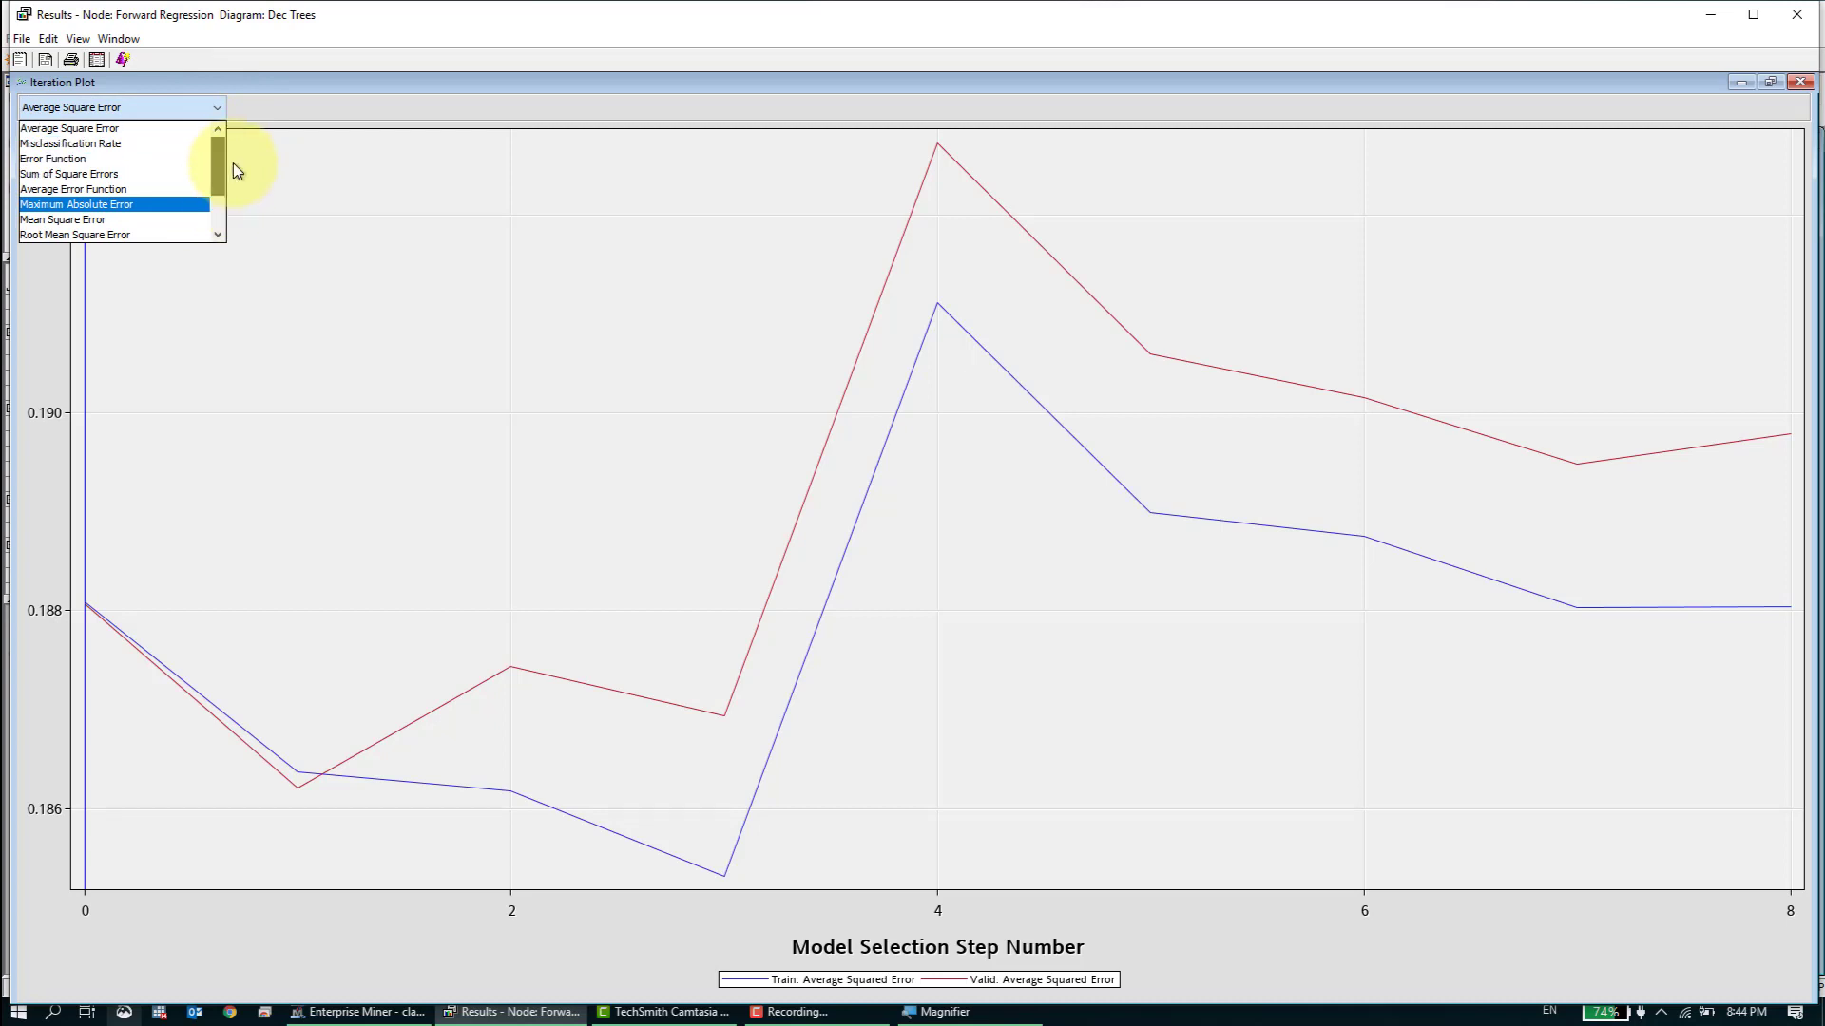
{"action": "left_click", "coordinate": [185, 145]}
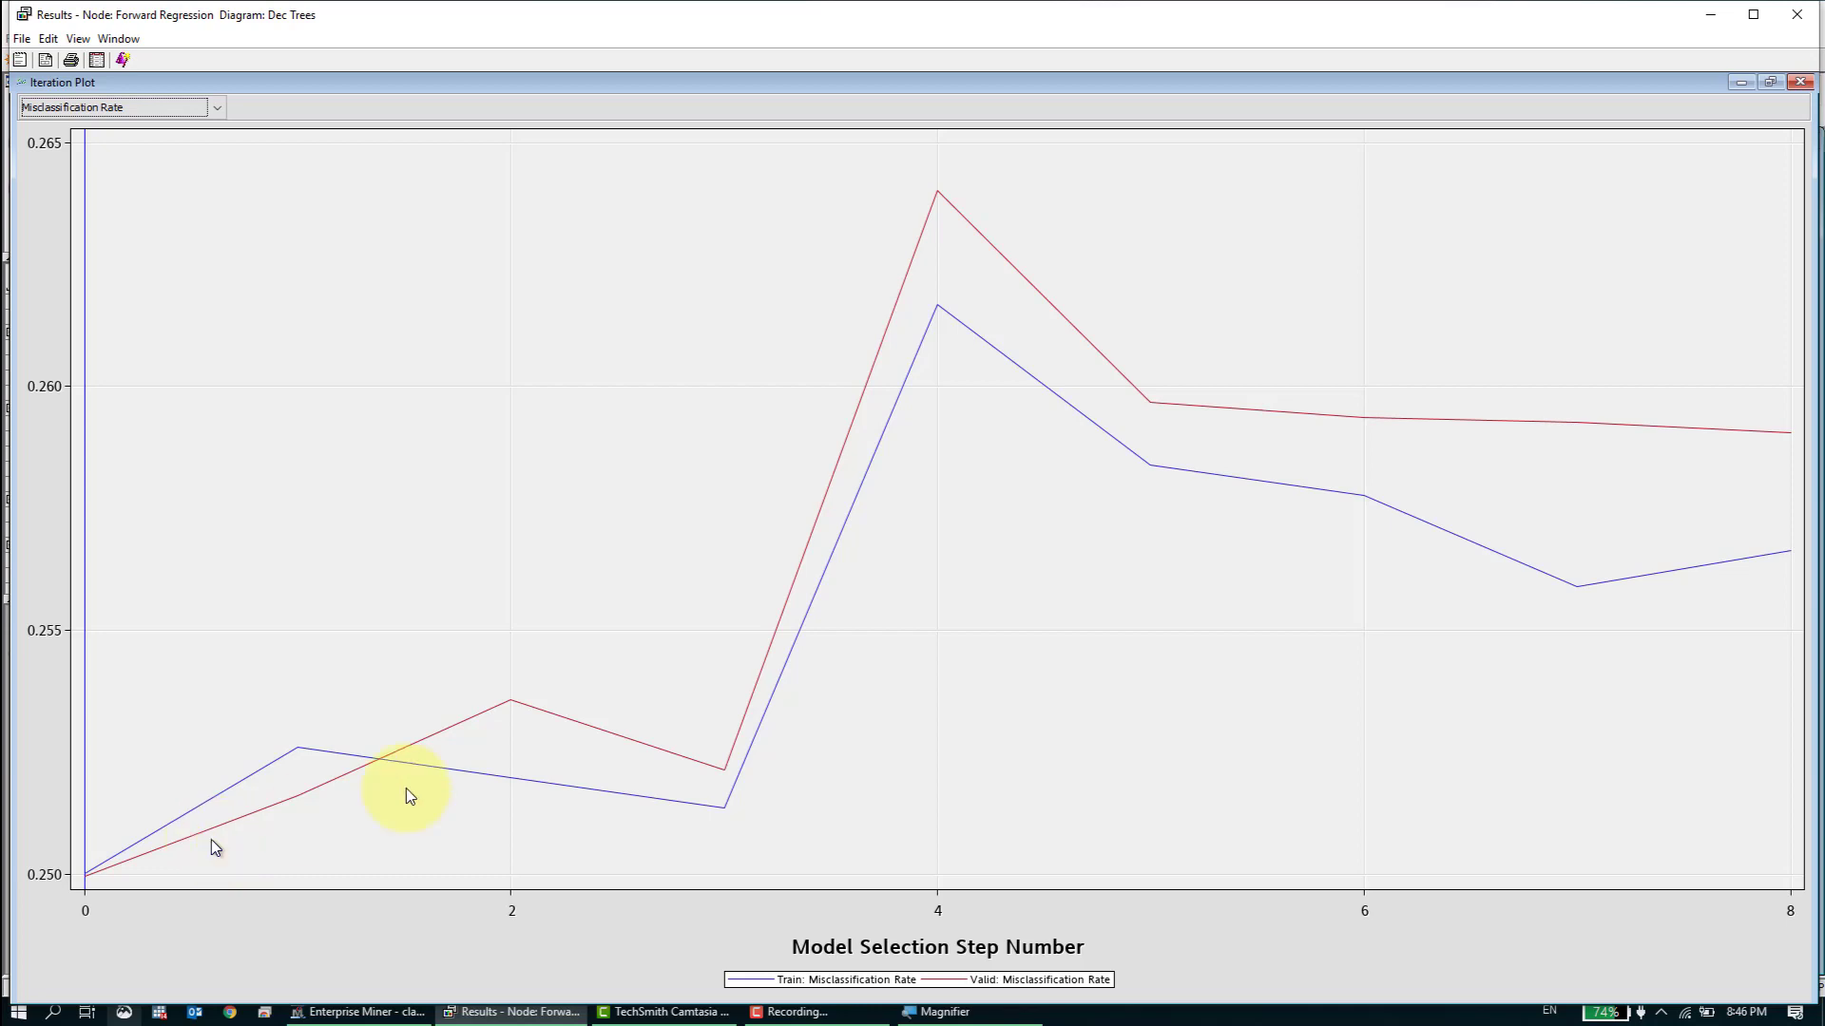
{"action": "left_click", "coordinate": [1806, 19]}
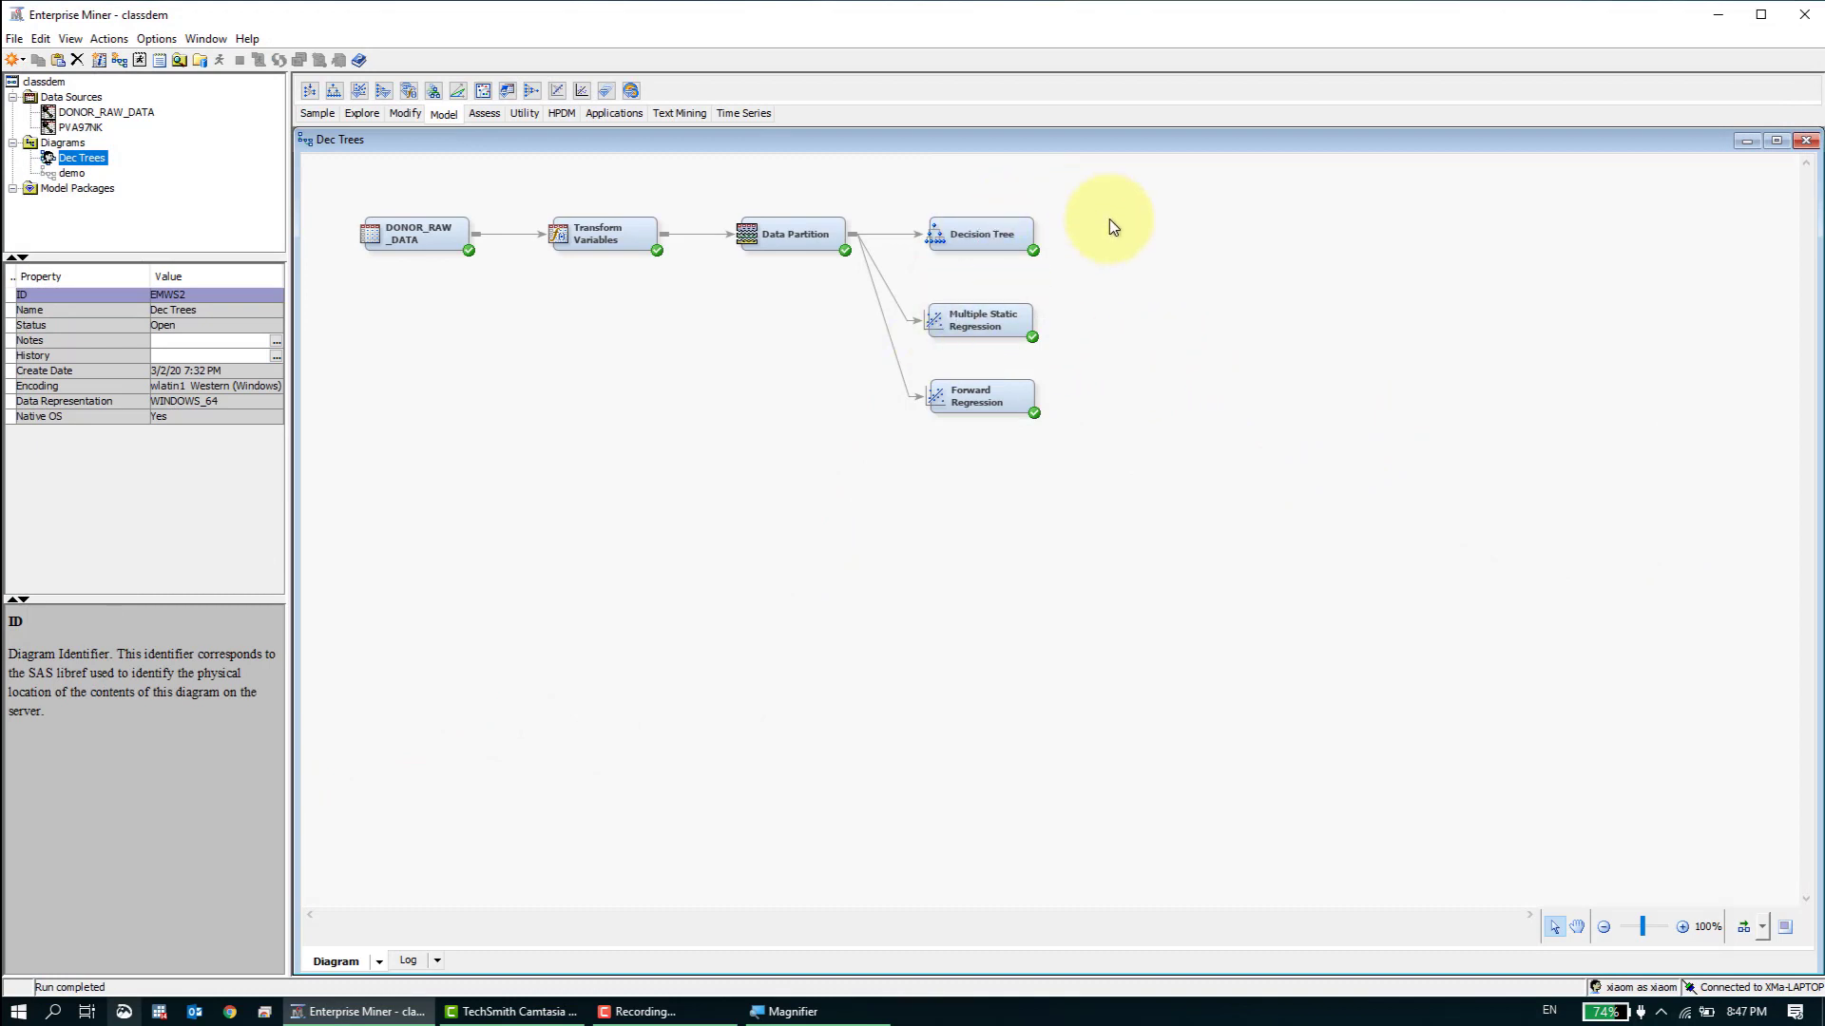
- Set the Decision Tree node's subtree Assessment Measure to Misclassification
{"action": "left_click", "coordinate": [985, 243]}
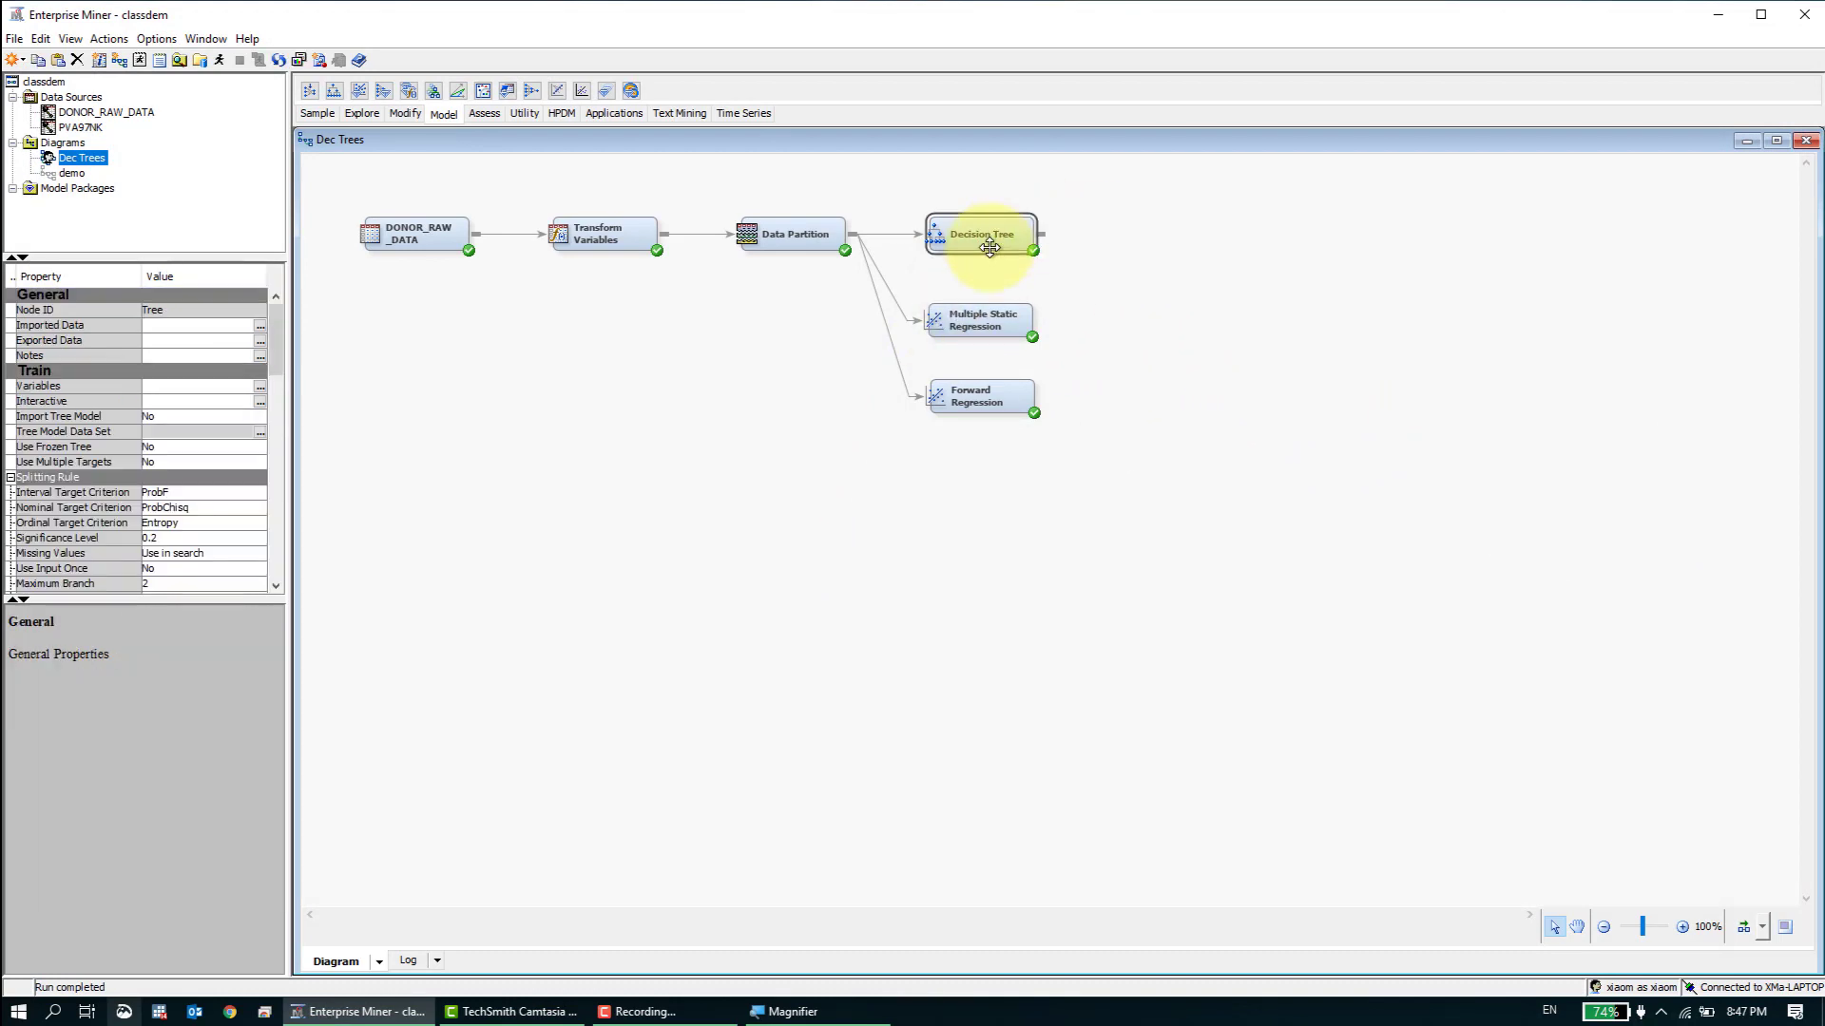
{"action": "left_click_drag", "start_coordinate": [275, 350], "coordinate": [273, 435]}
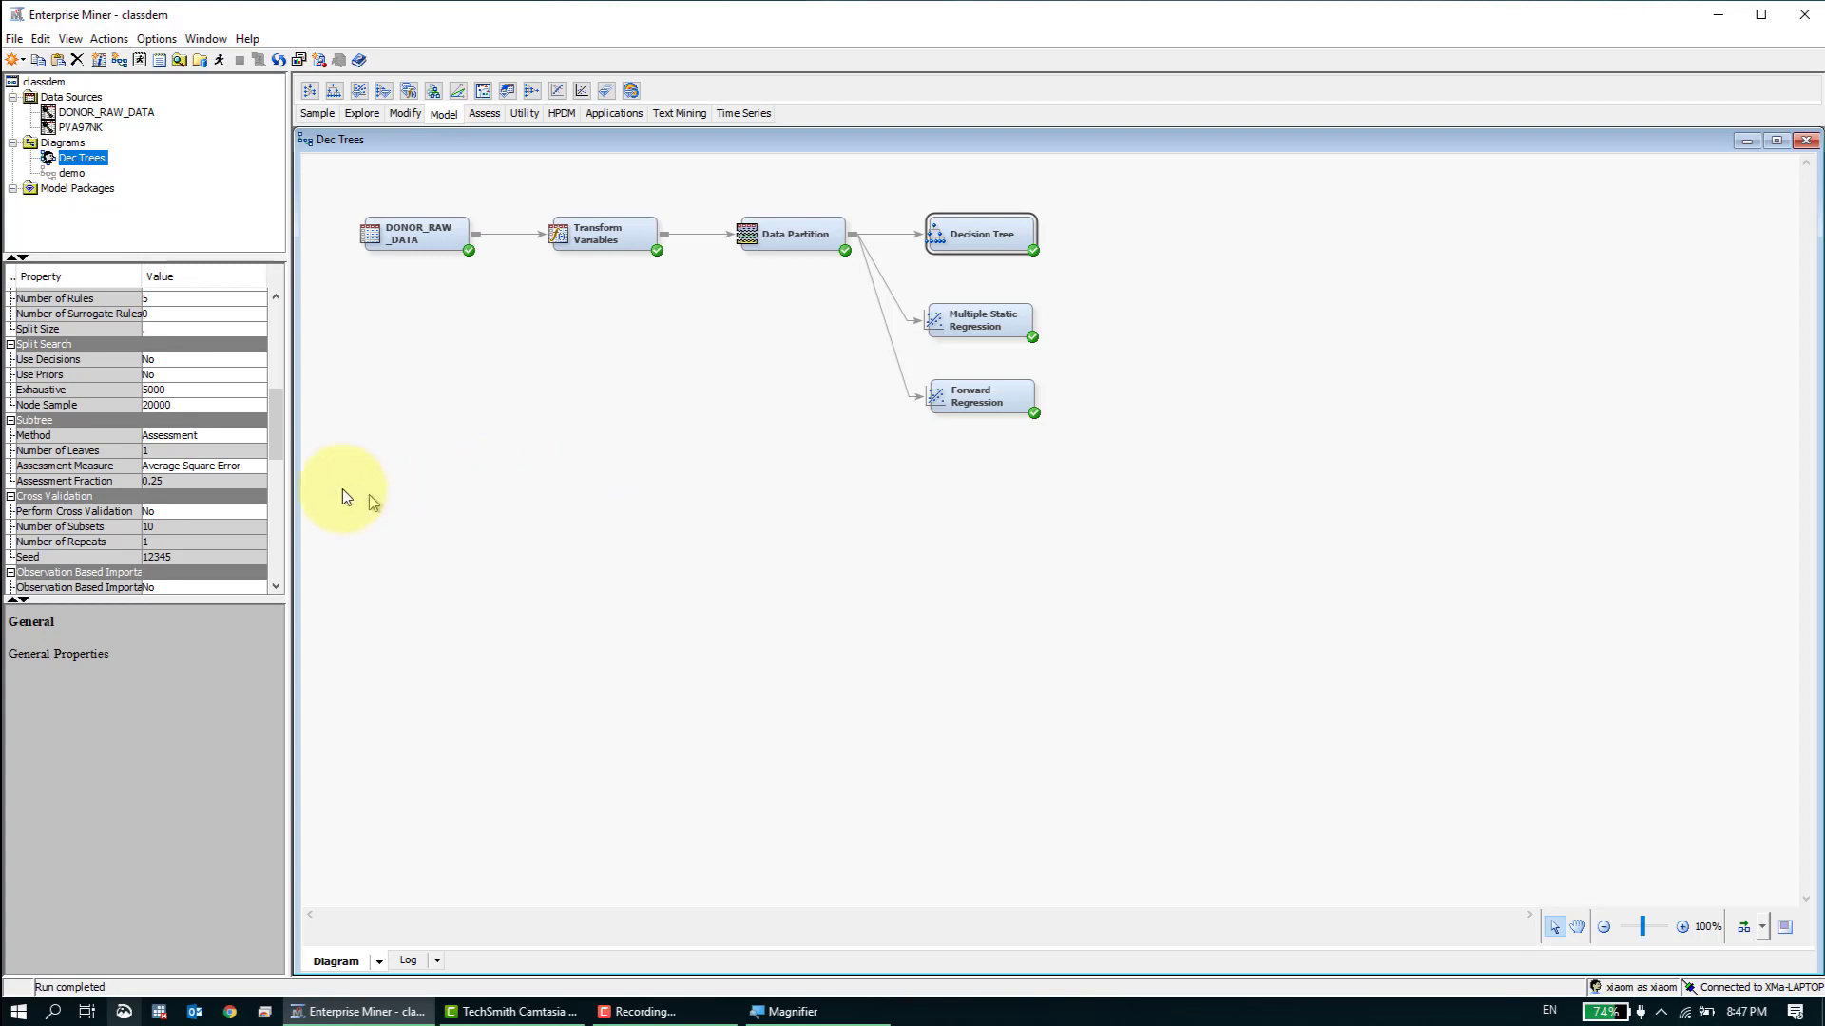
{"action": "left_click", "coordinate": [246, 469]}
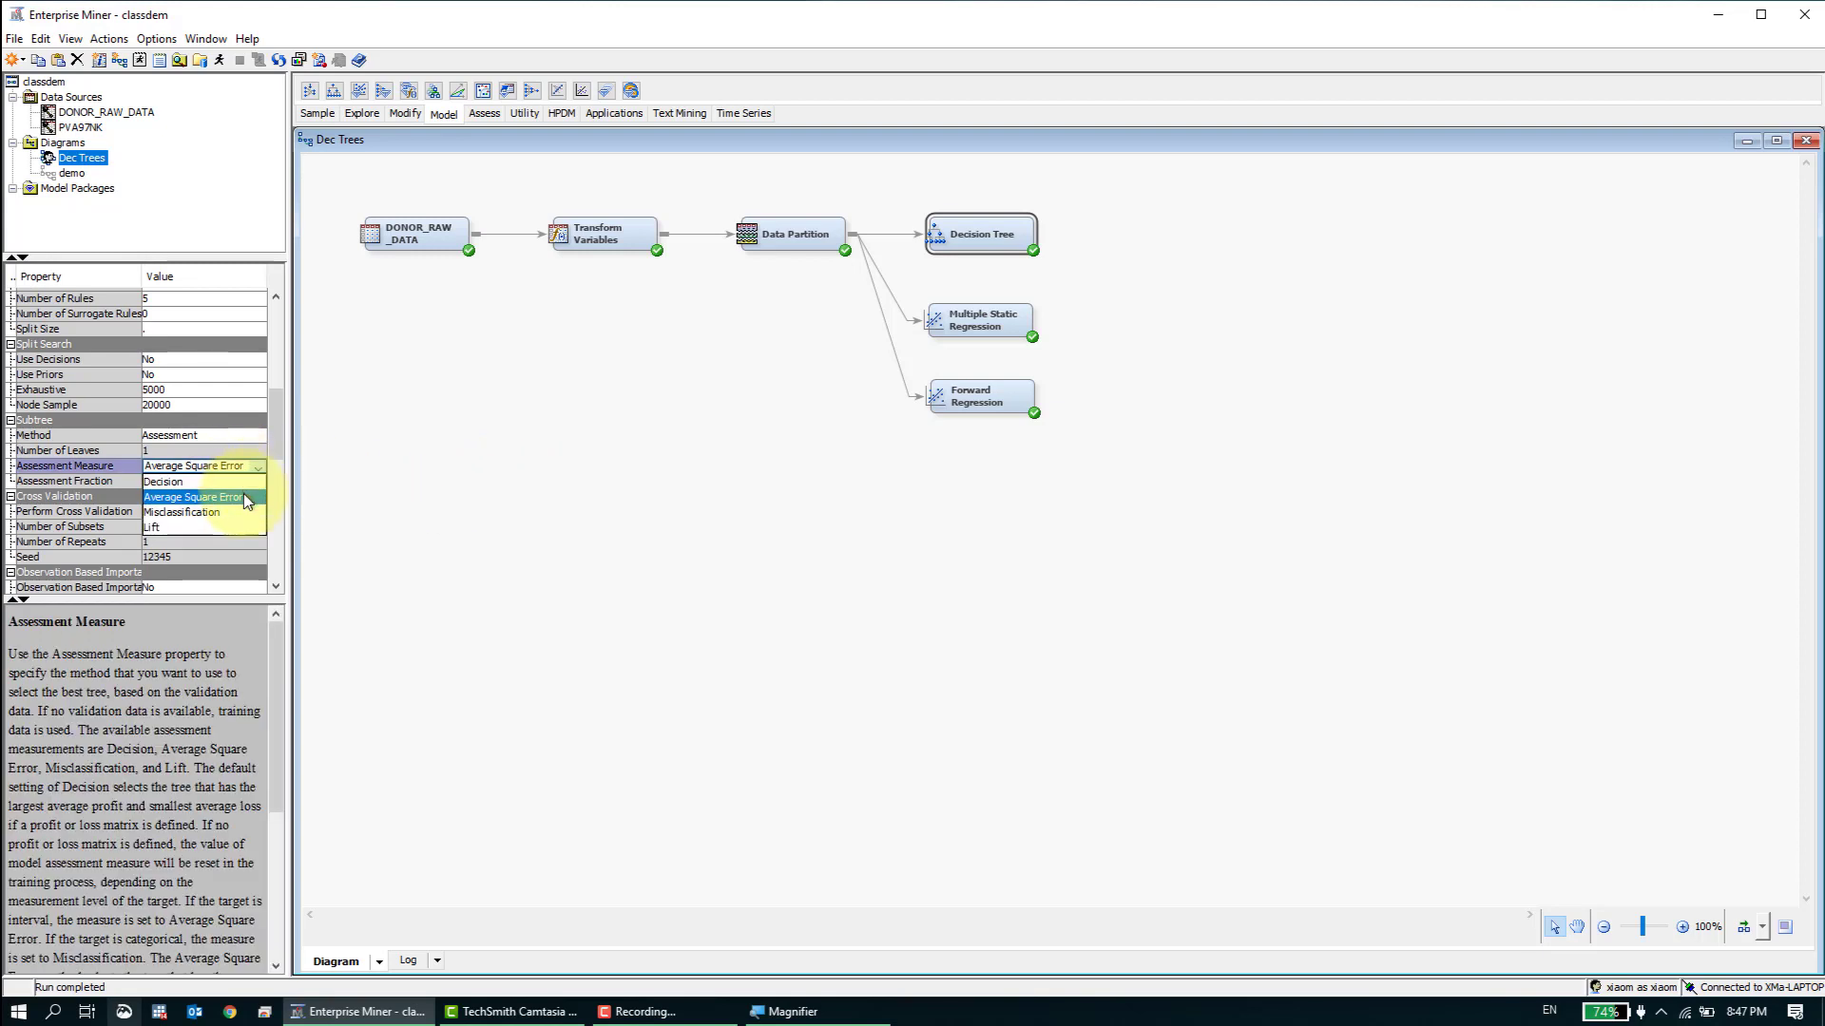
{"action": "left_click", "coordinate": [243, 511]}
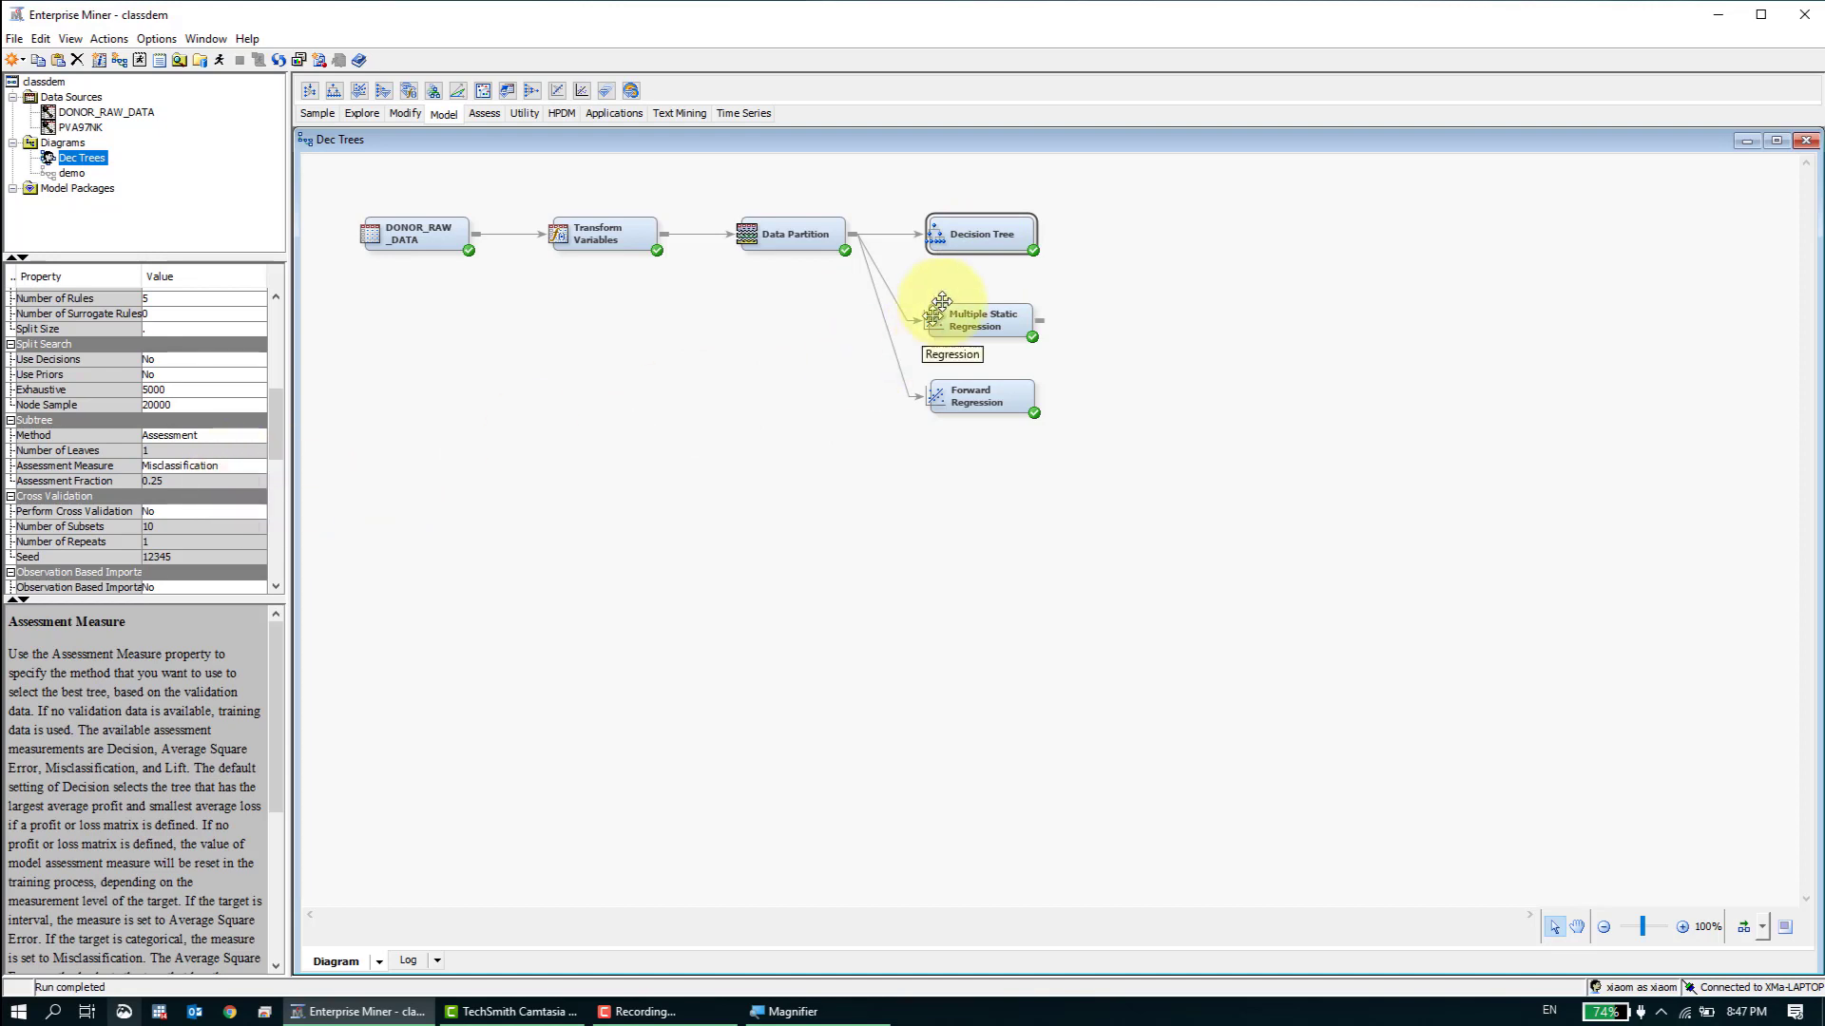
- Look over the three model nodes and check the Decision Tree node's subtree Assessment Measure
{"action": "left_click_drag", "start_coordinate": [1079, 454], "coordinate": [872, 209]}
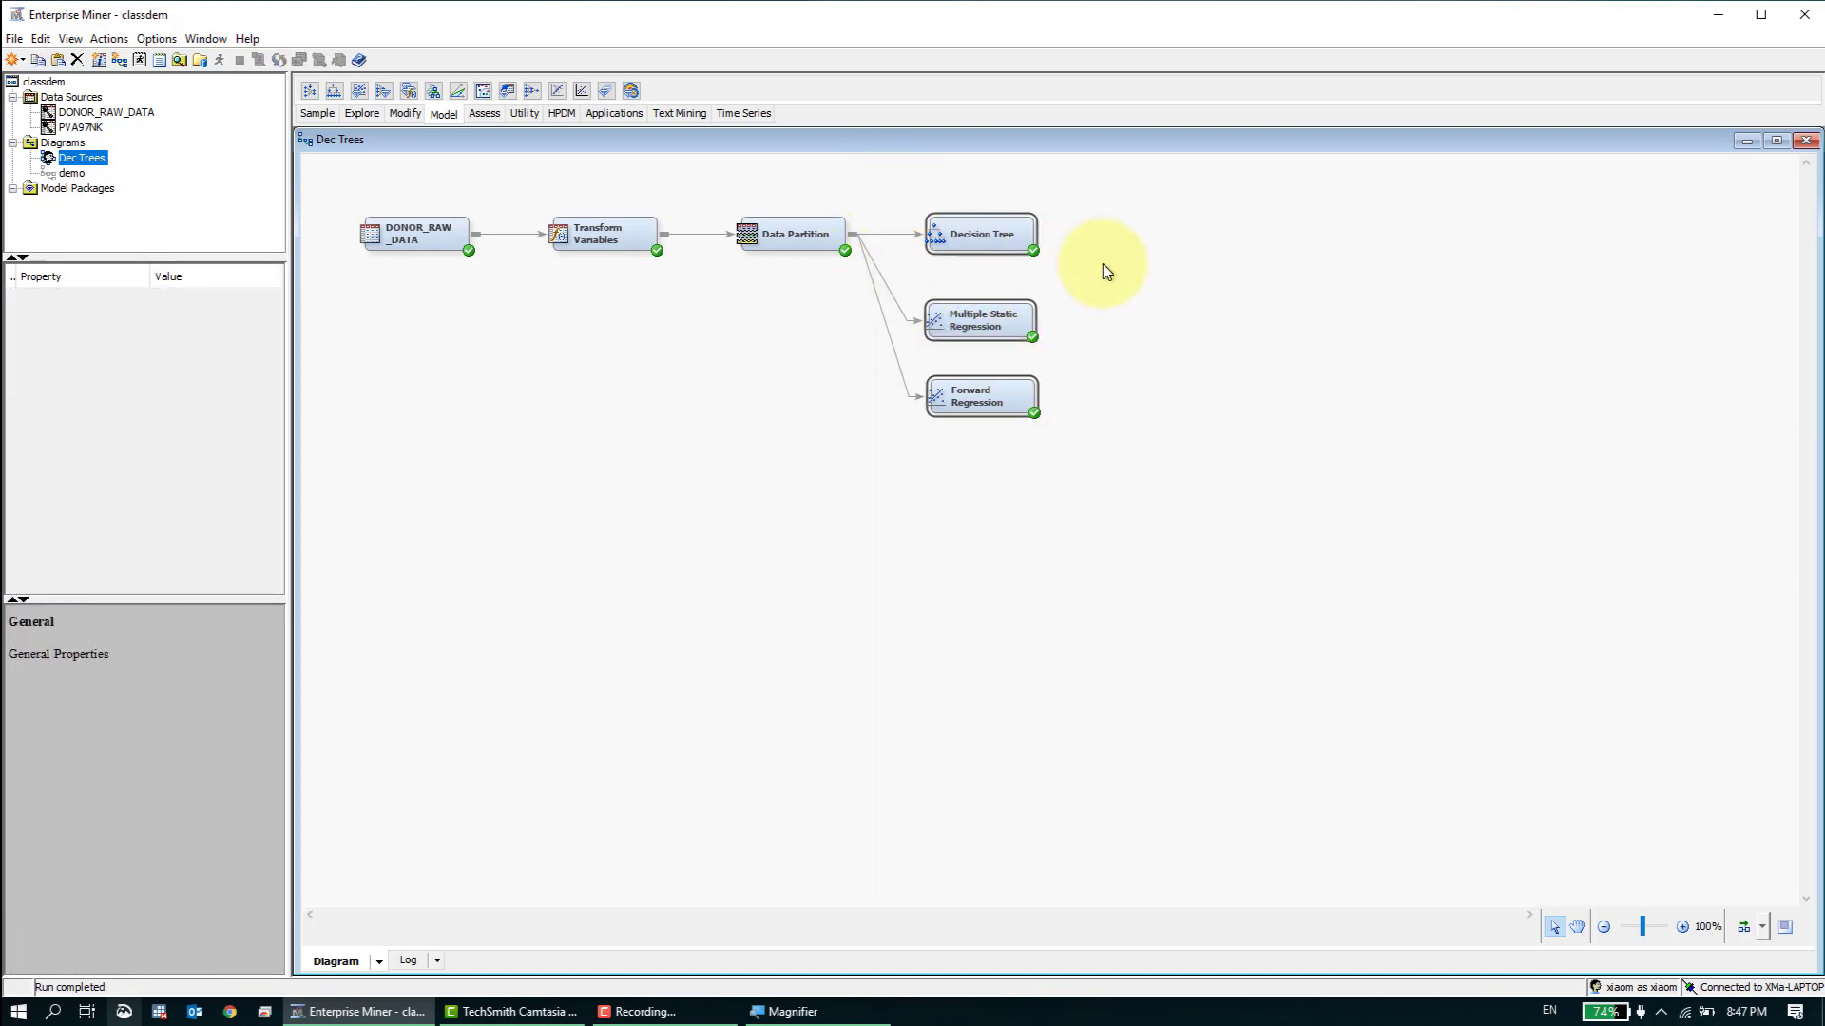
{"action": "left_click", "coordinate": [1103, 266]}
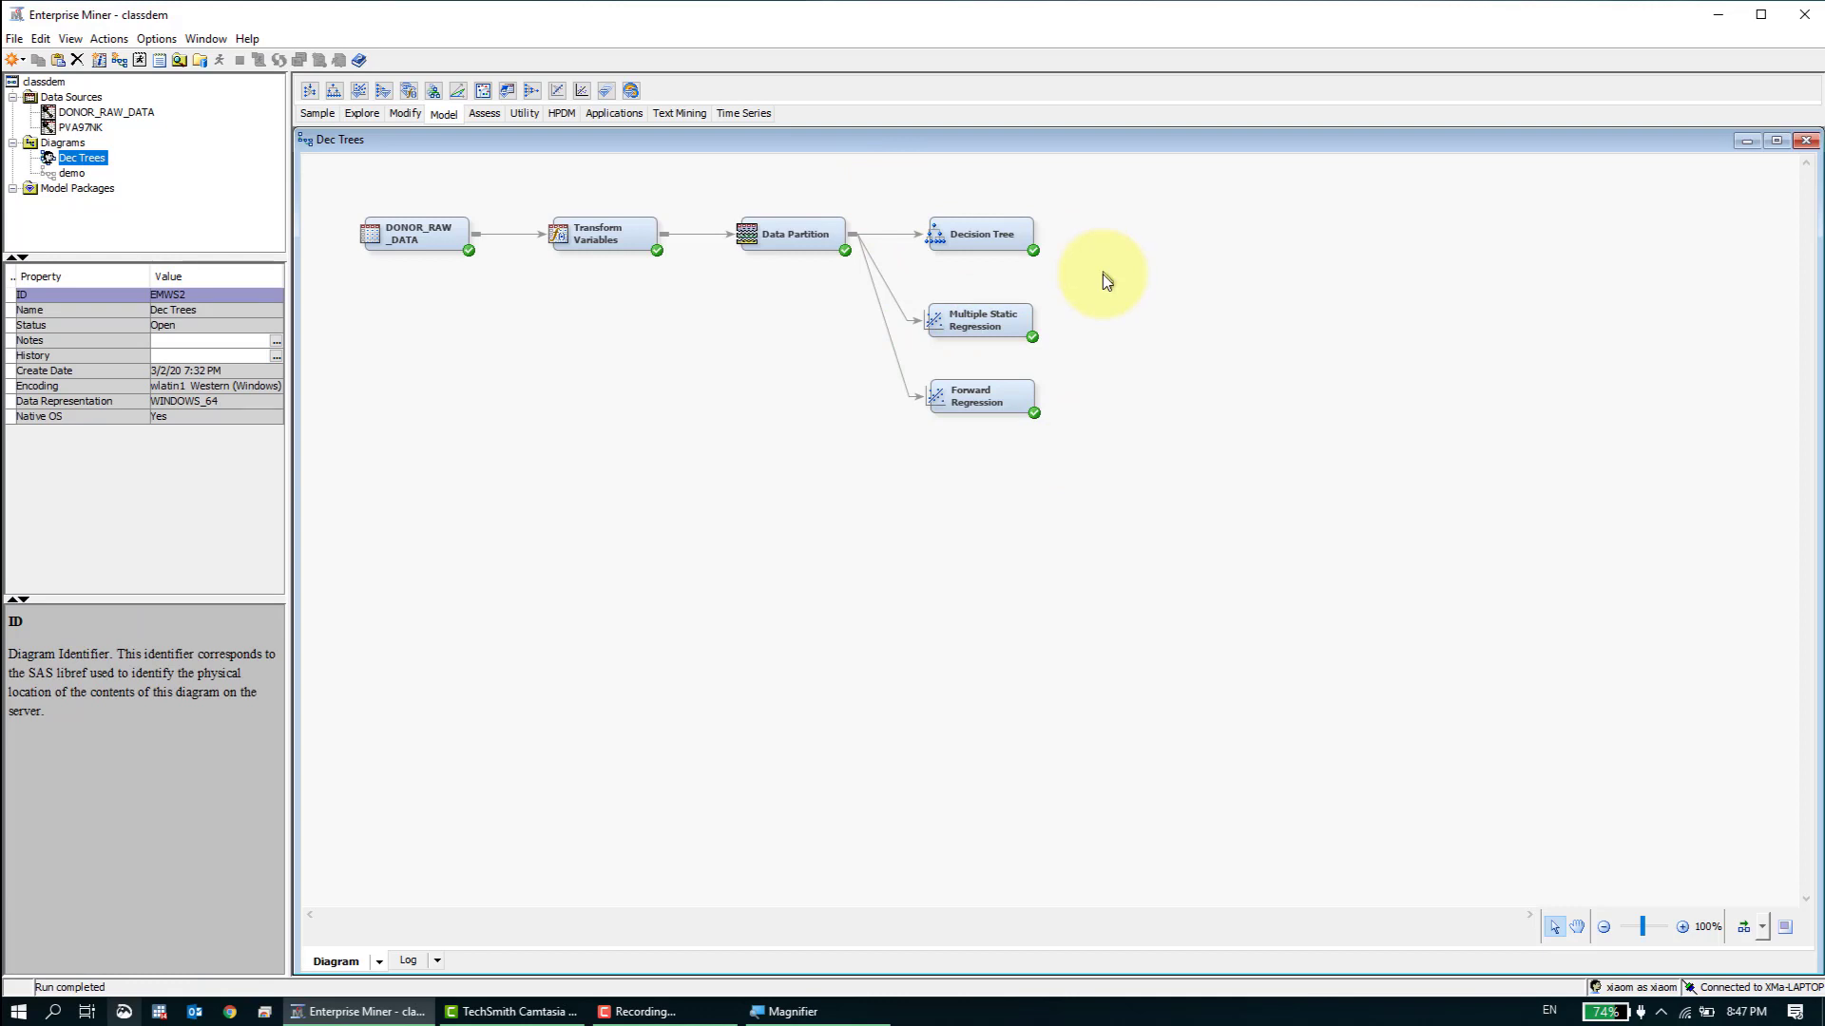
{"action": "left_click", "coordinate": [958, 224]}
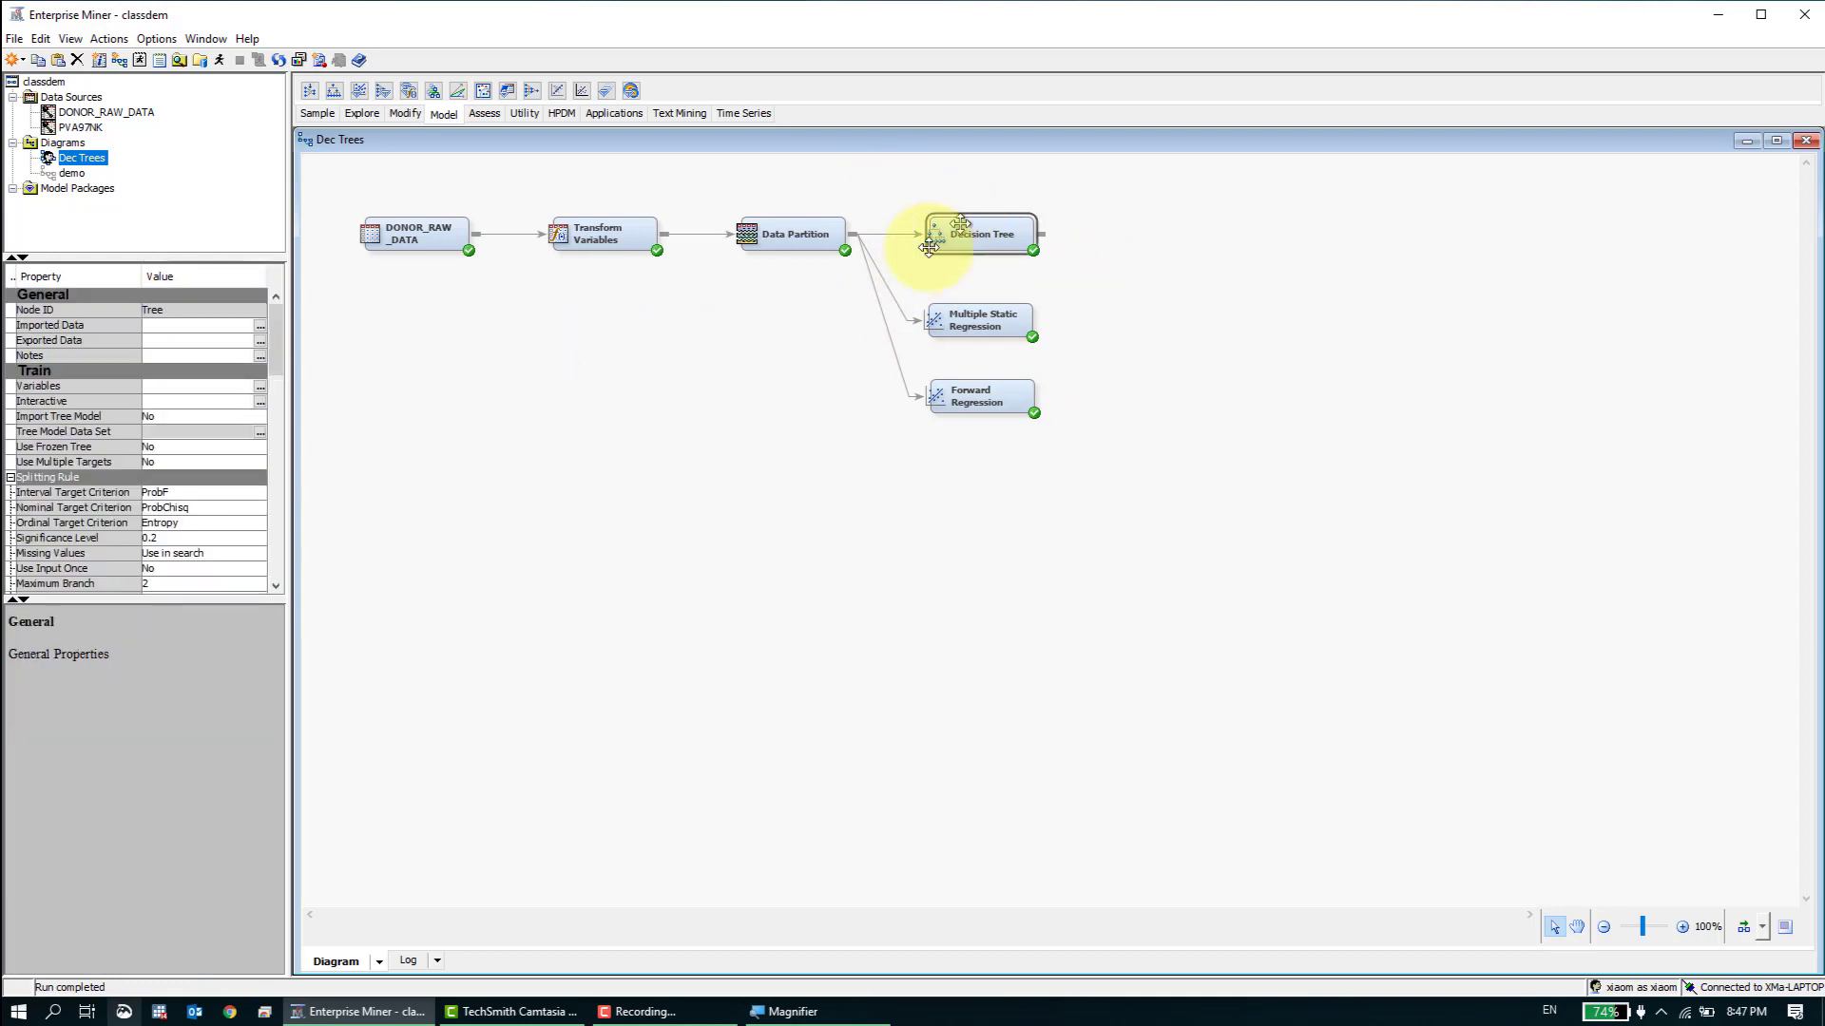
{"action": "scroll", "coordinate": [274, 411], "scroll_direction": "down", "scroll_amount": 5}
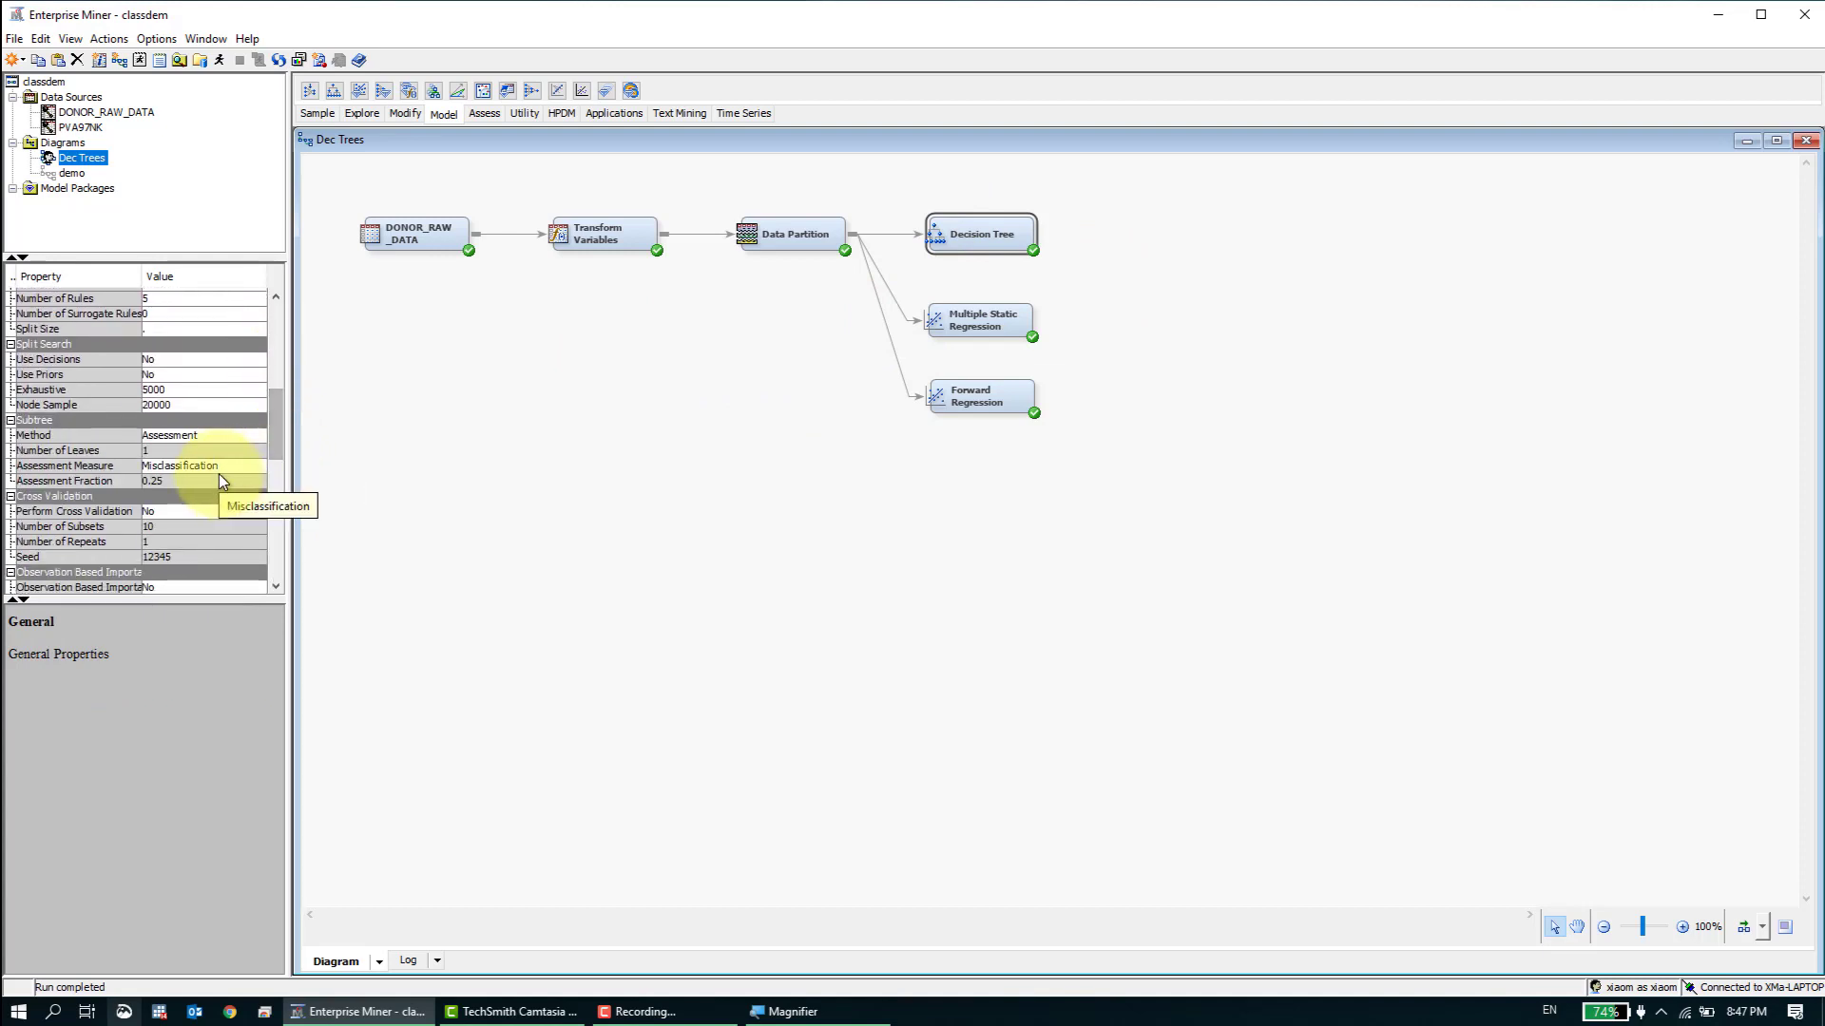
{"action": "left_click", "coordinate": [561, 447]}
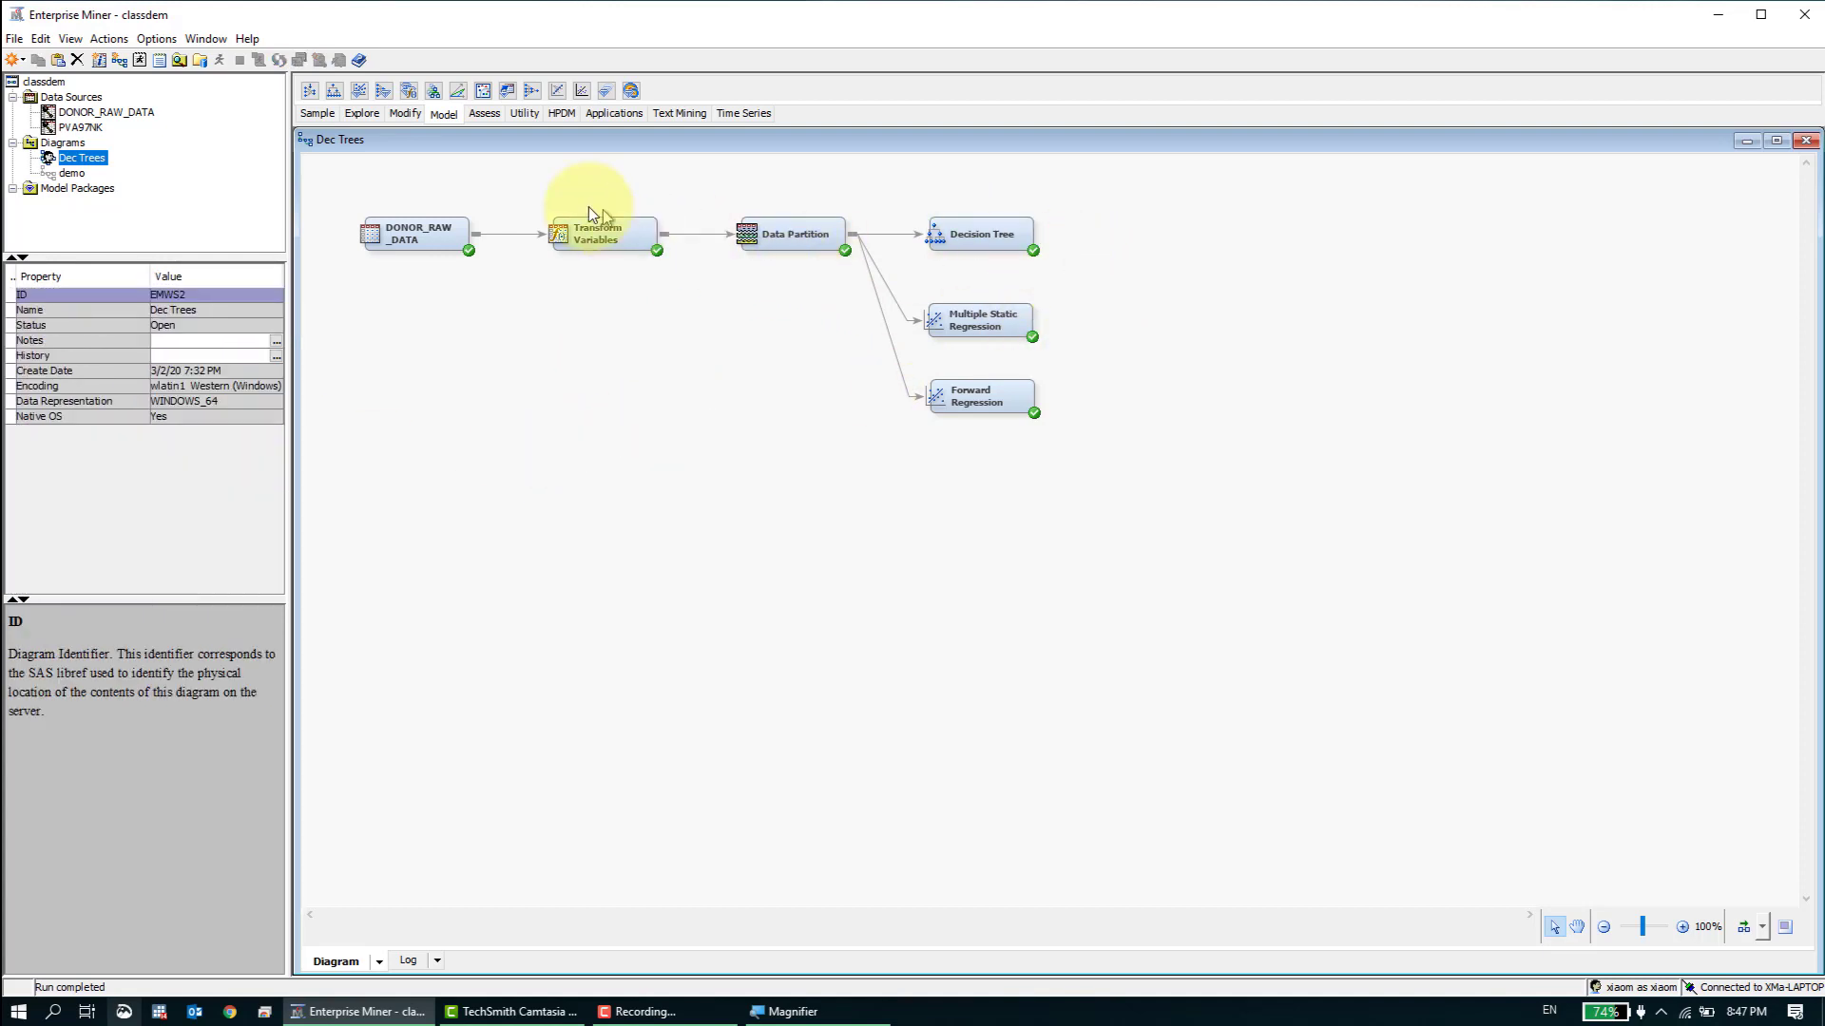
- Add a Model Comparison node and connect Decision Tree, Multiple Static Regression, Forward Regression and DONOR_RAW_DATA to it
{"action": "left_click", "coordinate": [522, 115]}
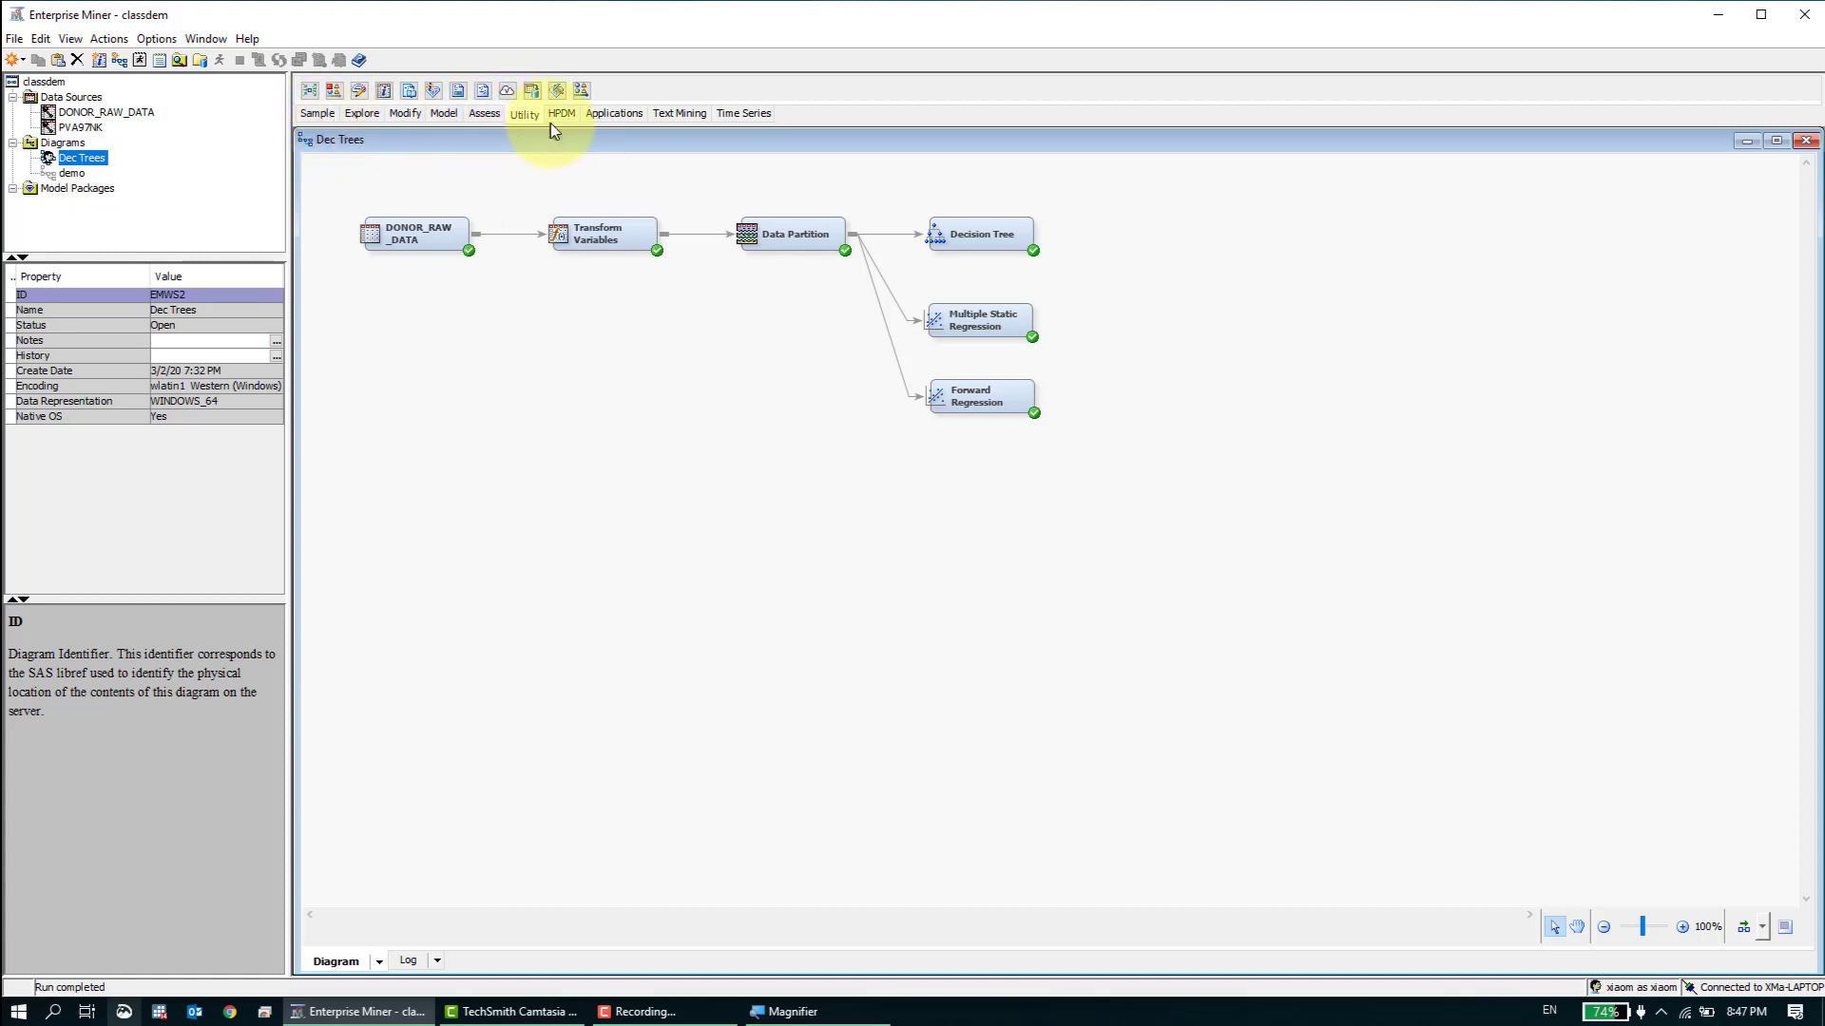
{"action": "left_click", "coordinate": [484, 115]}
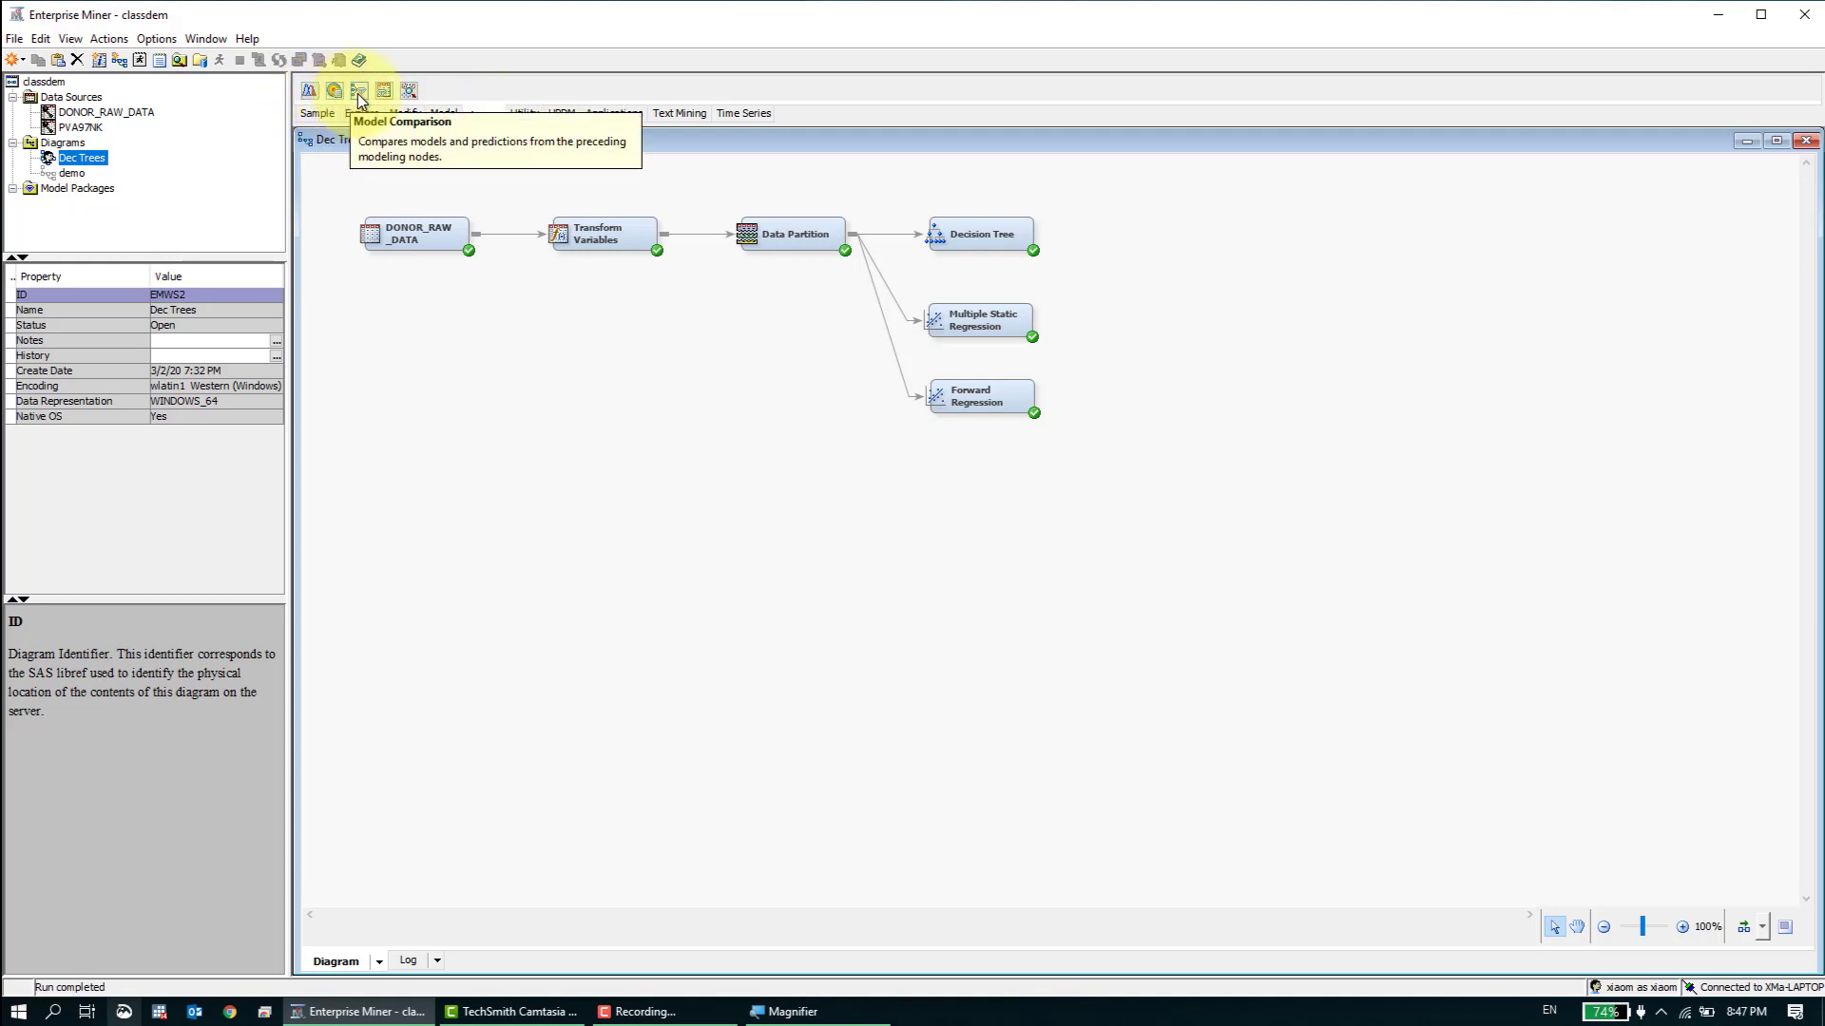
{"action": "mouse_move", "coordinate": [359, 91]}
{"action": "left_mouse_down"}
{"action": "mouse_move", "coordinate": [1190, 228]}
{"action": "mouse_move", "coordinate": [1154, 268]}
{"action": "left_mouse_up"}
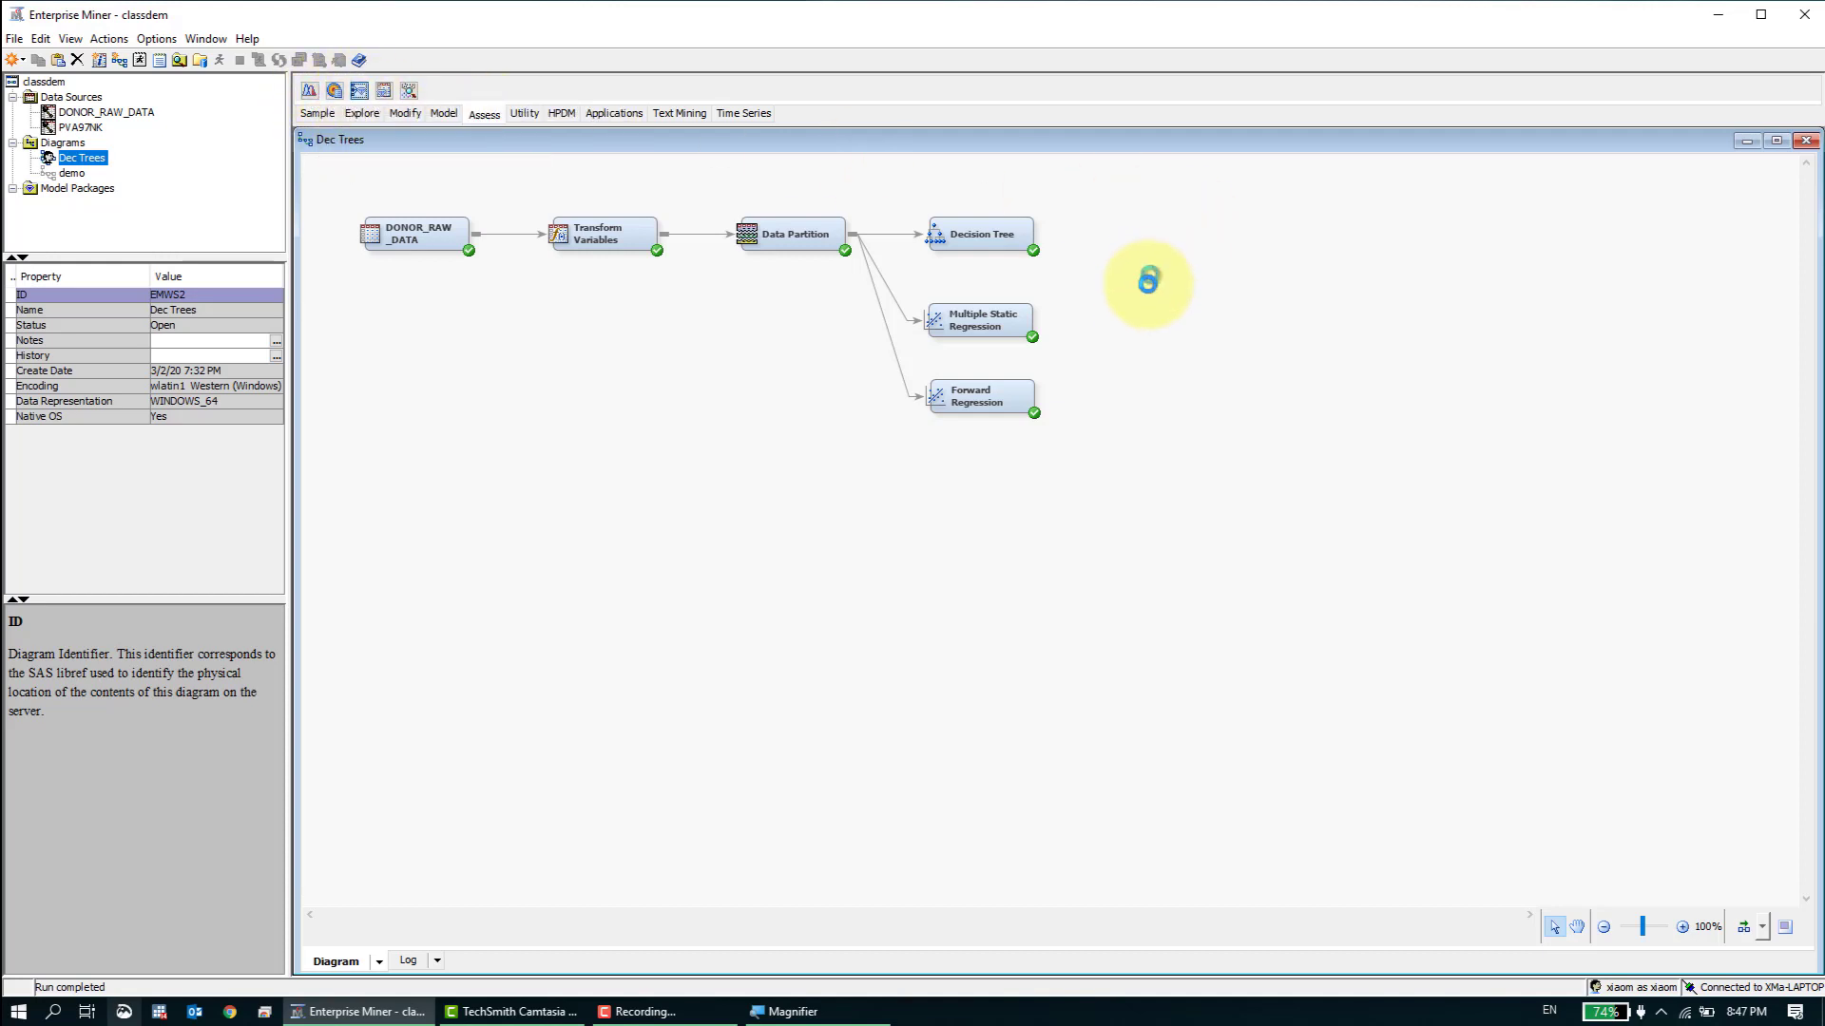
{"action": "left_click_drag", "start_coordinate": [1041, 234], "coordinate": [1159, 285]}
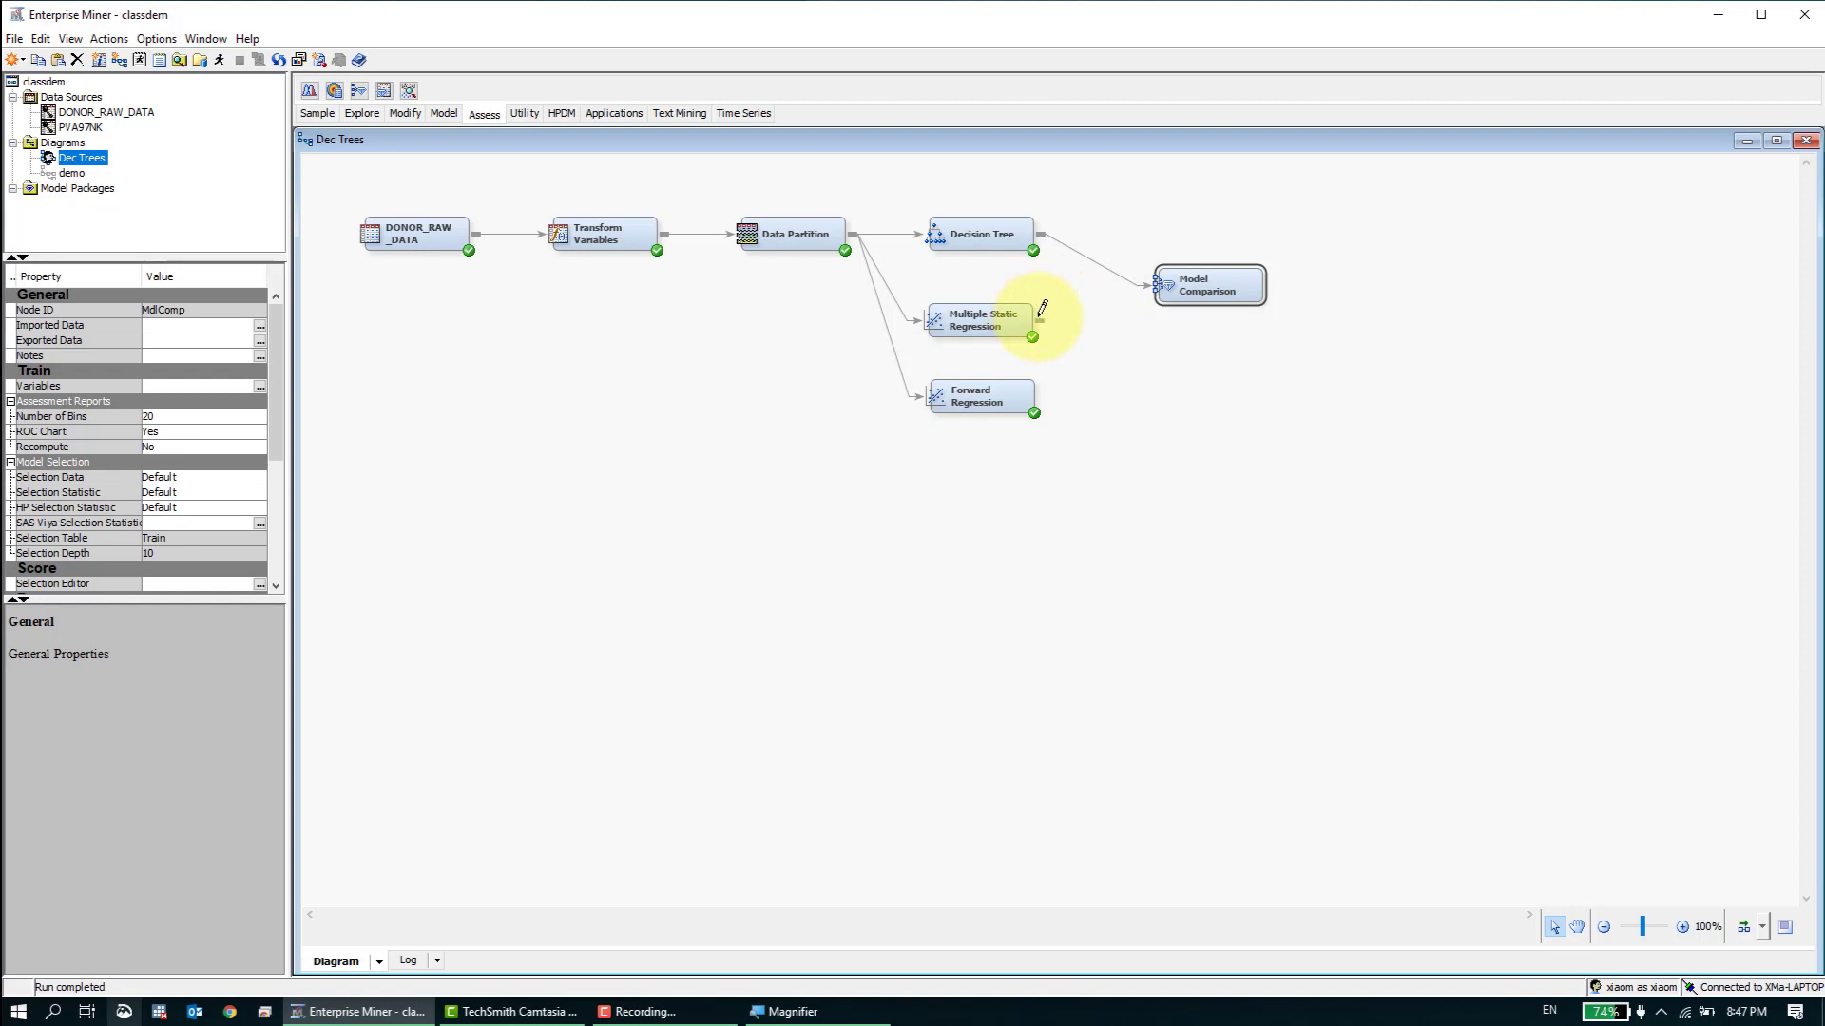
{"action": "left_click_drag", "start_coordinate": [1039, 321], "coordinate": [1178, 283]}
{"action": "left_click_drag", "start_coordinate": [1052, 385], "coordinate": [1178, 285]}
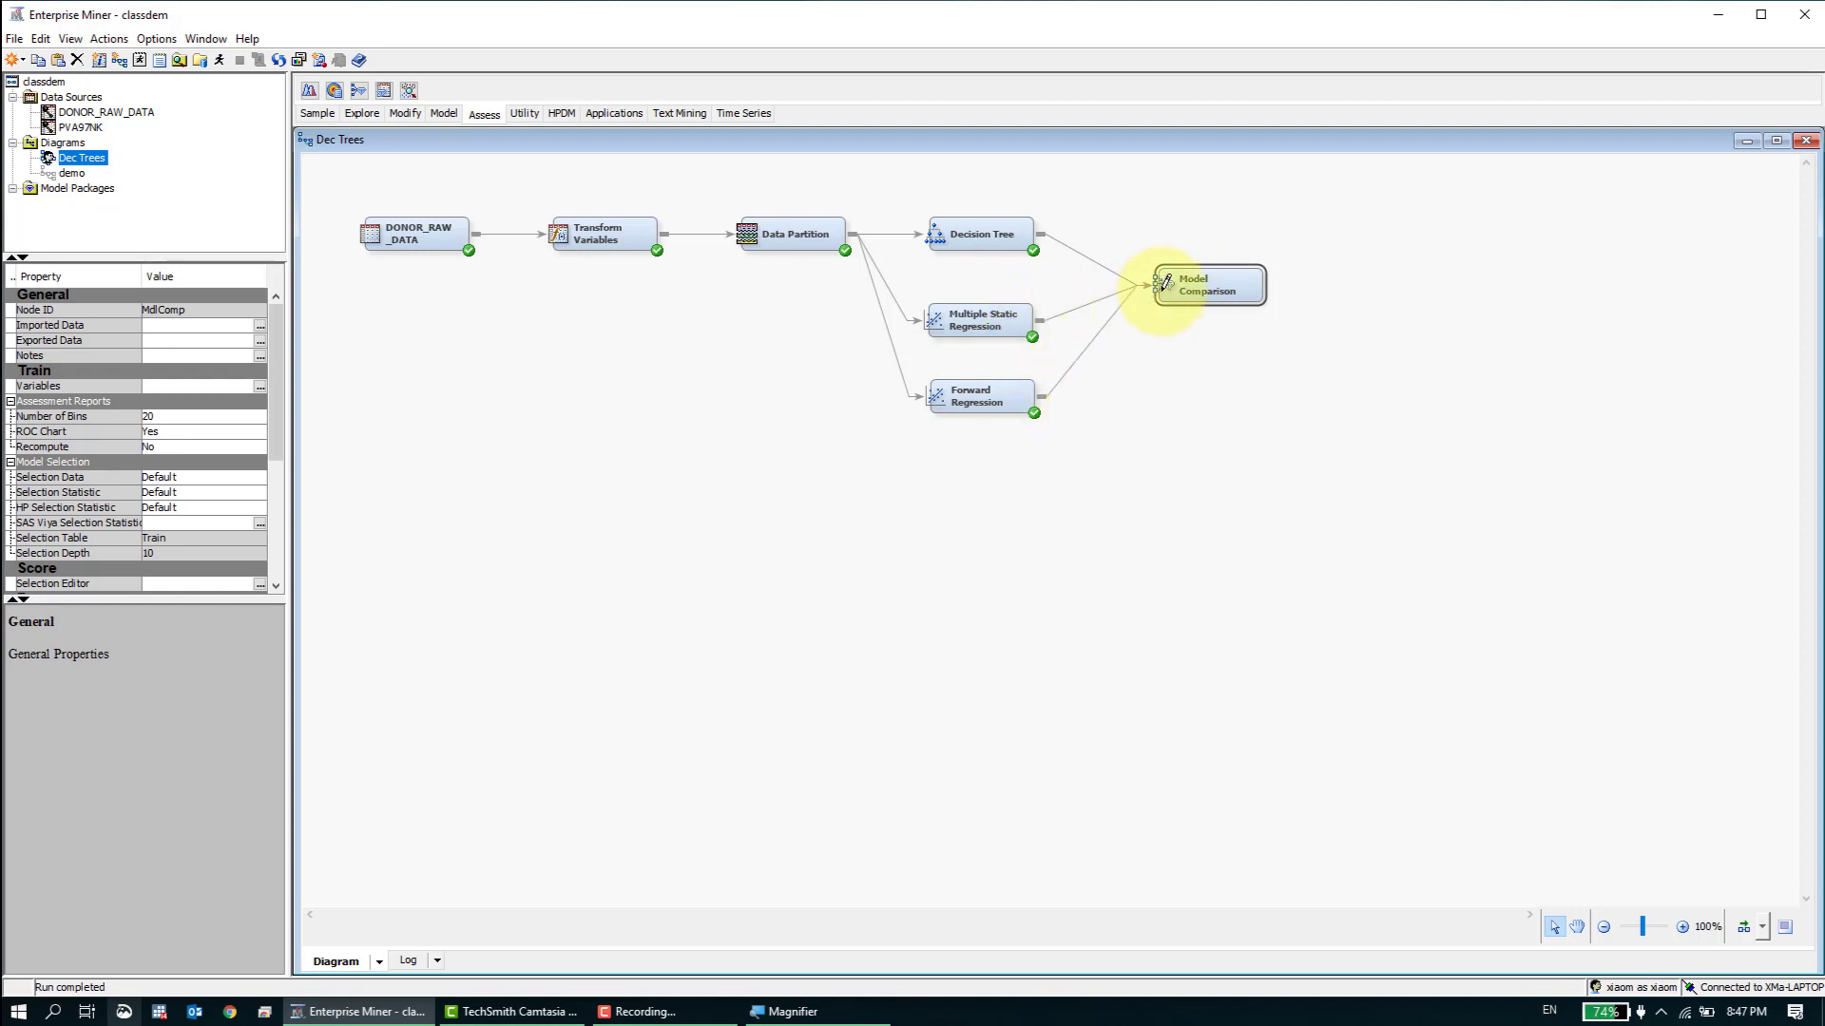
{"action": "left_click_drag", "start_coordinate": [482, 232], "coordinate": [1190, 287]}
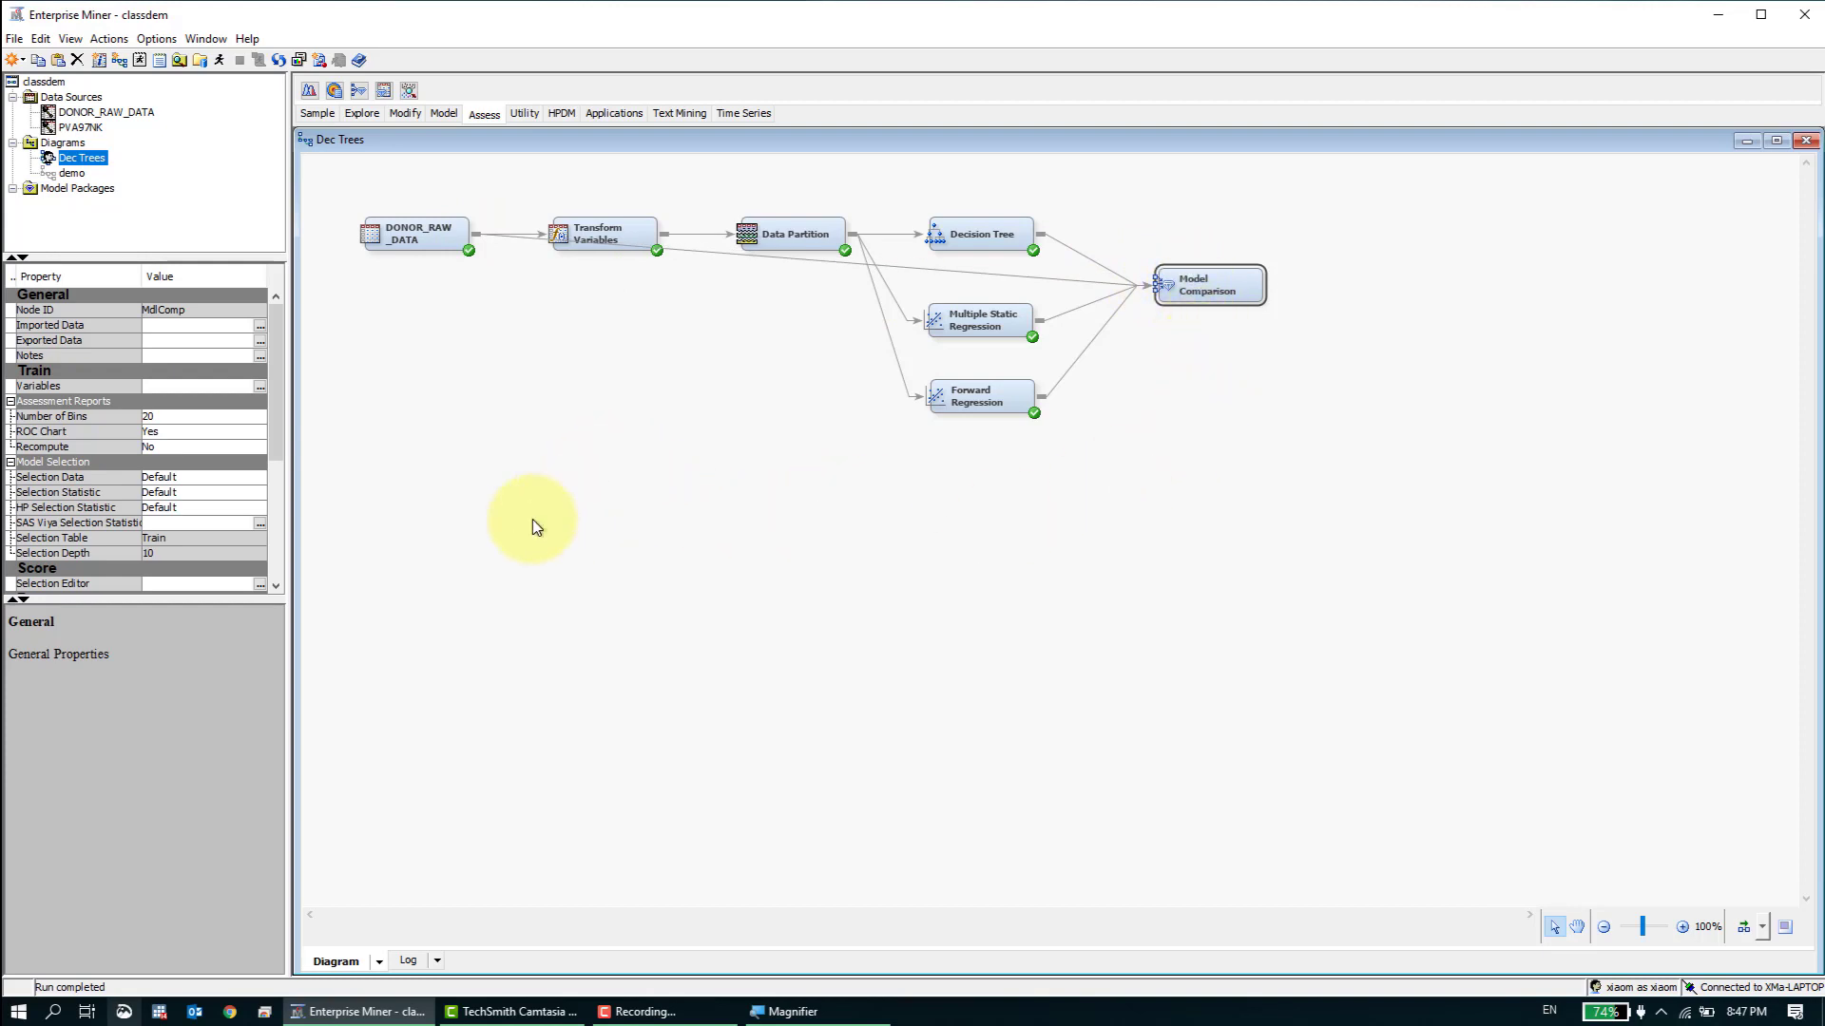
- Set the Model Comparison node's Selection Statistic to Misclassification Rate
{"action": "left_click_drag", "start_coordinate": [271, 441], "coordinate": [278, 485]}
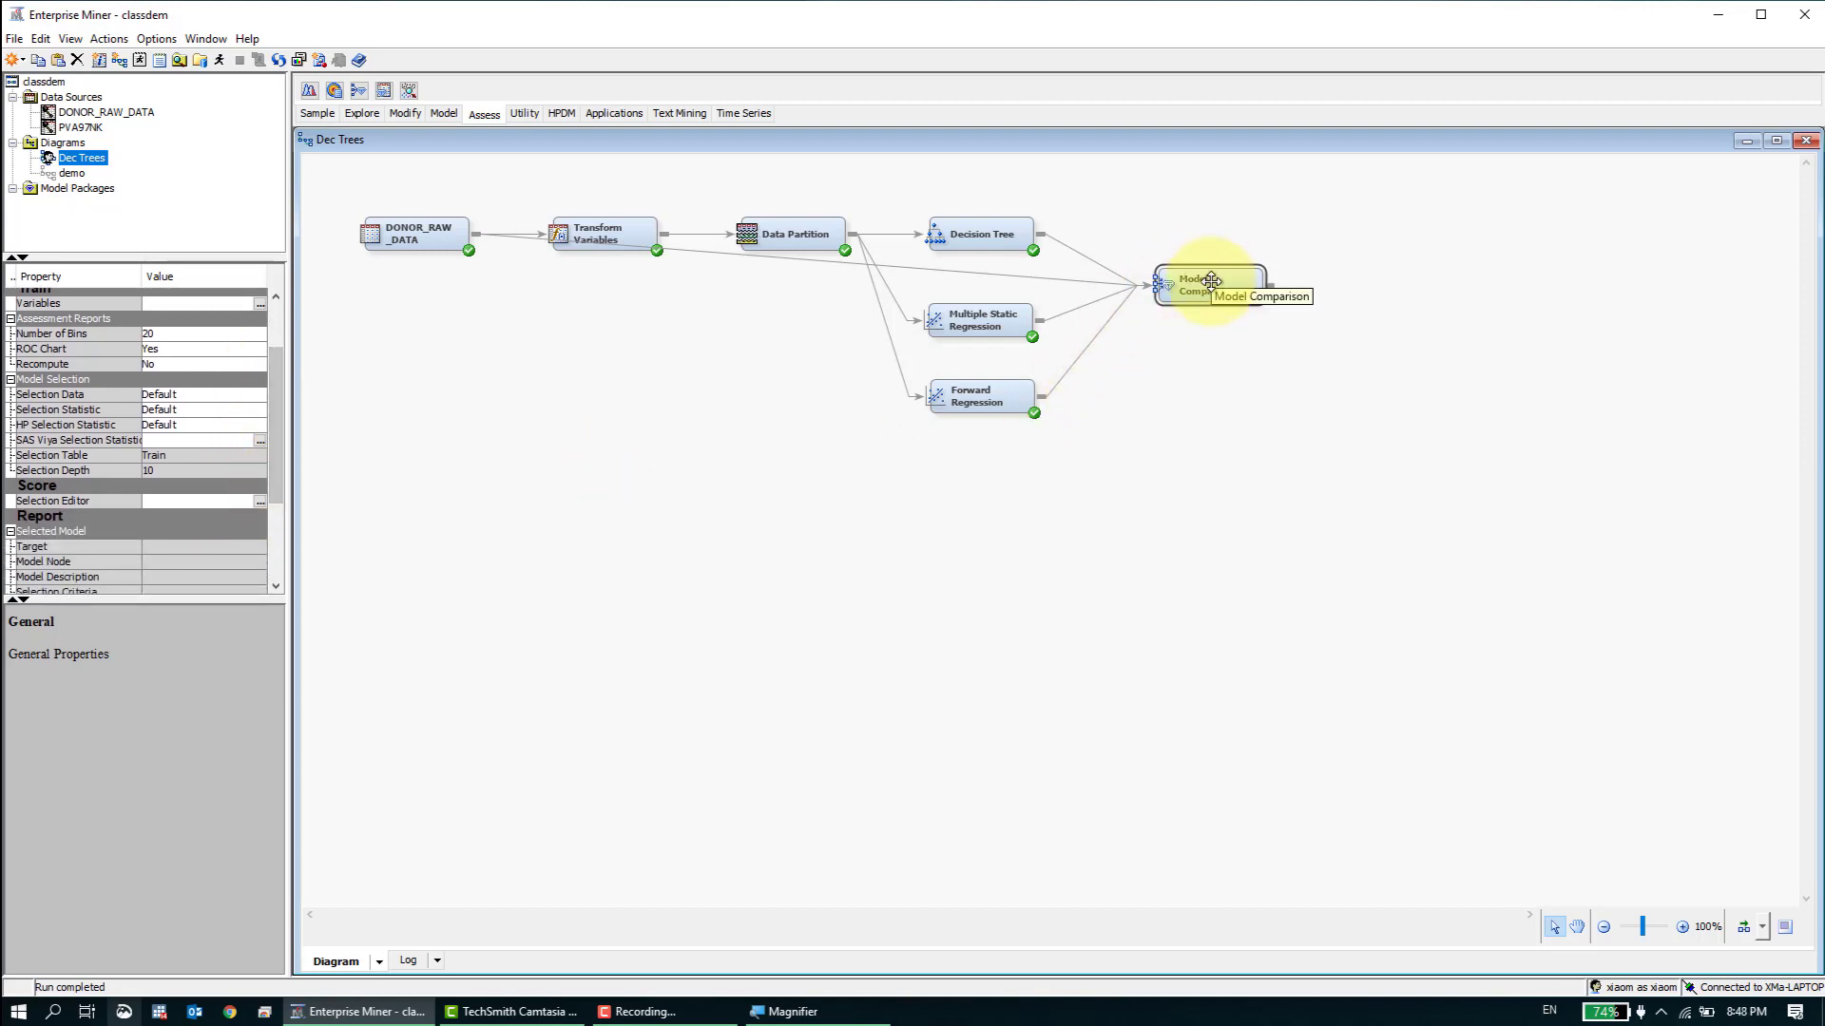
{"action": "left_click", "coordinate": [256, 394]}
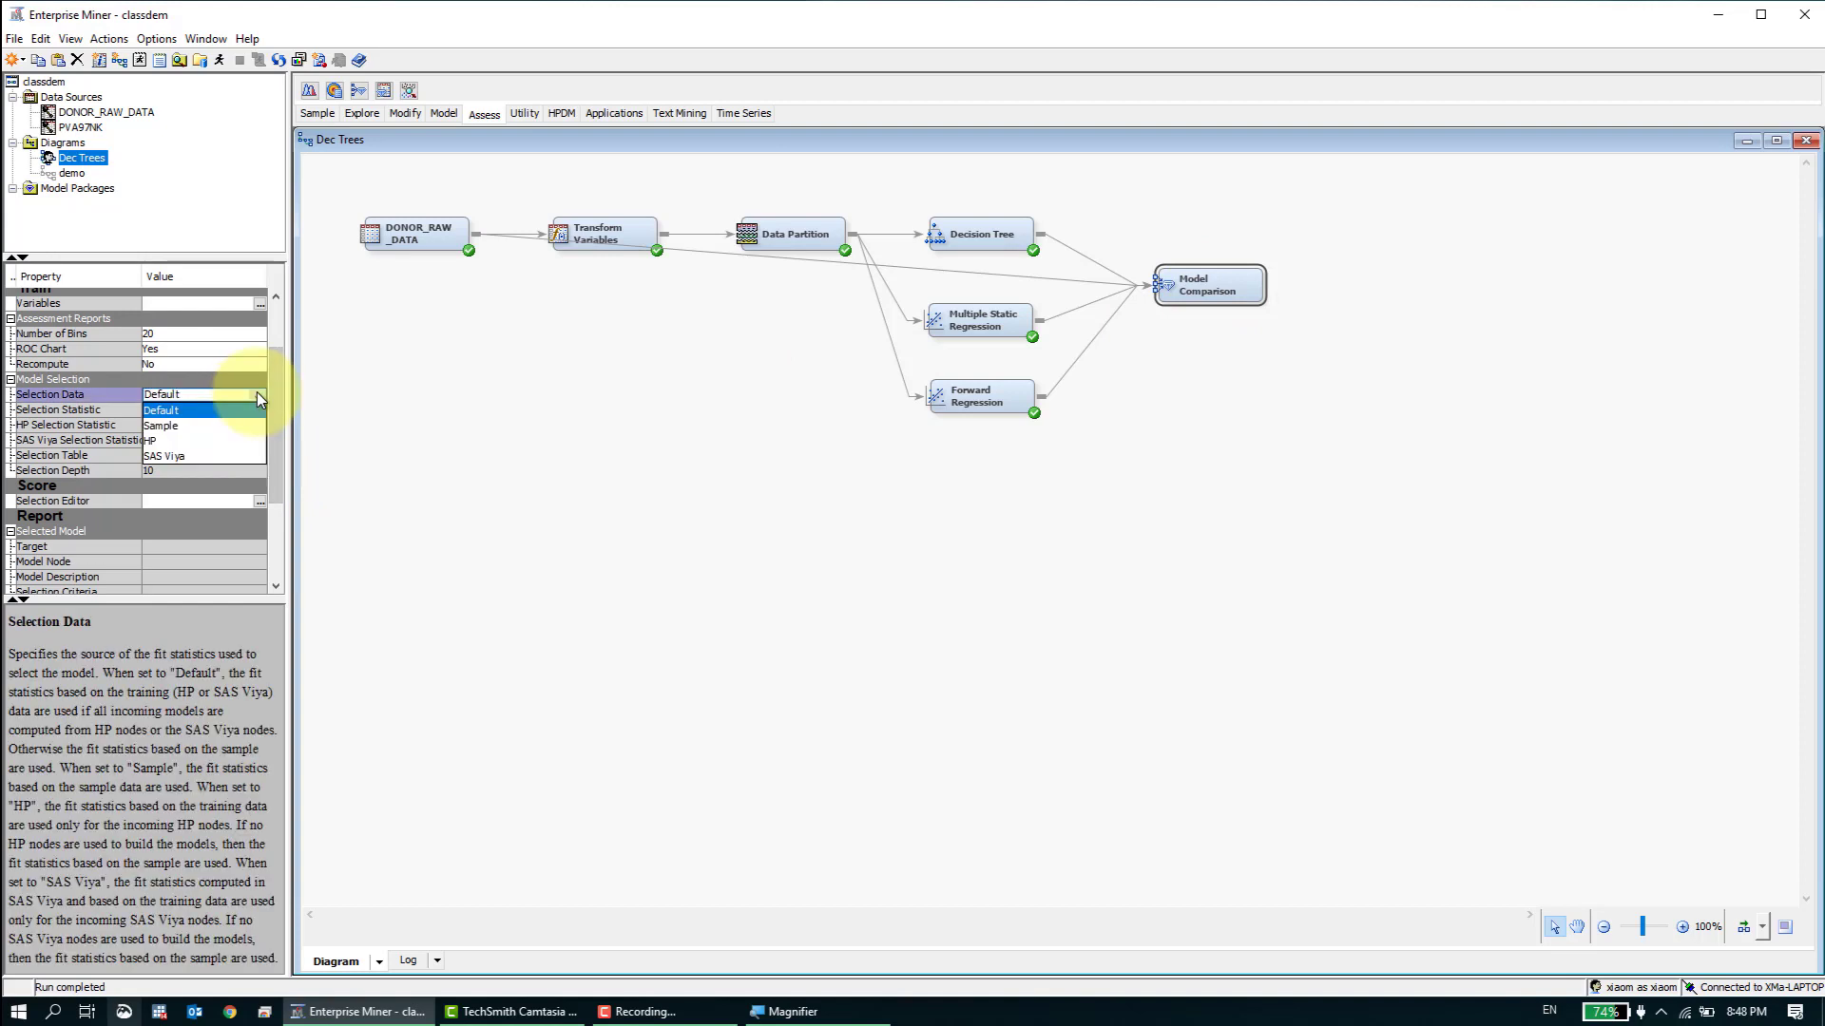
{"action": "left_click", "coordinate": [261, 399]}
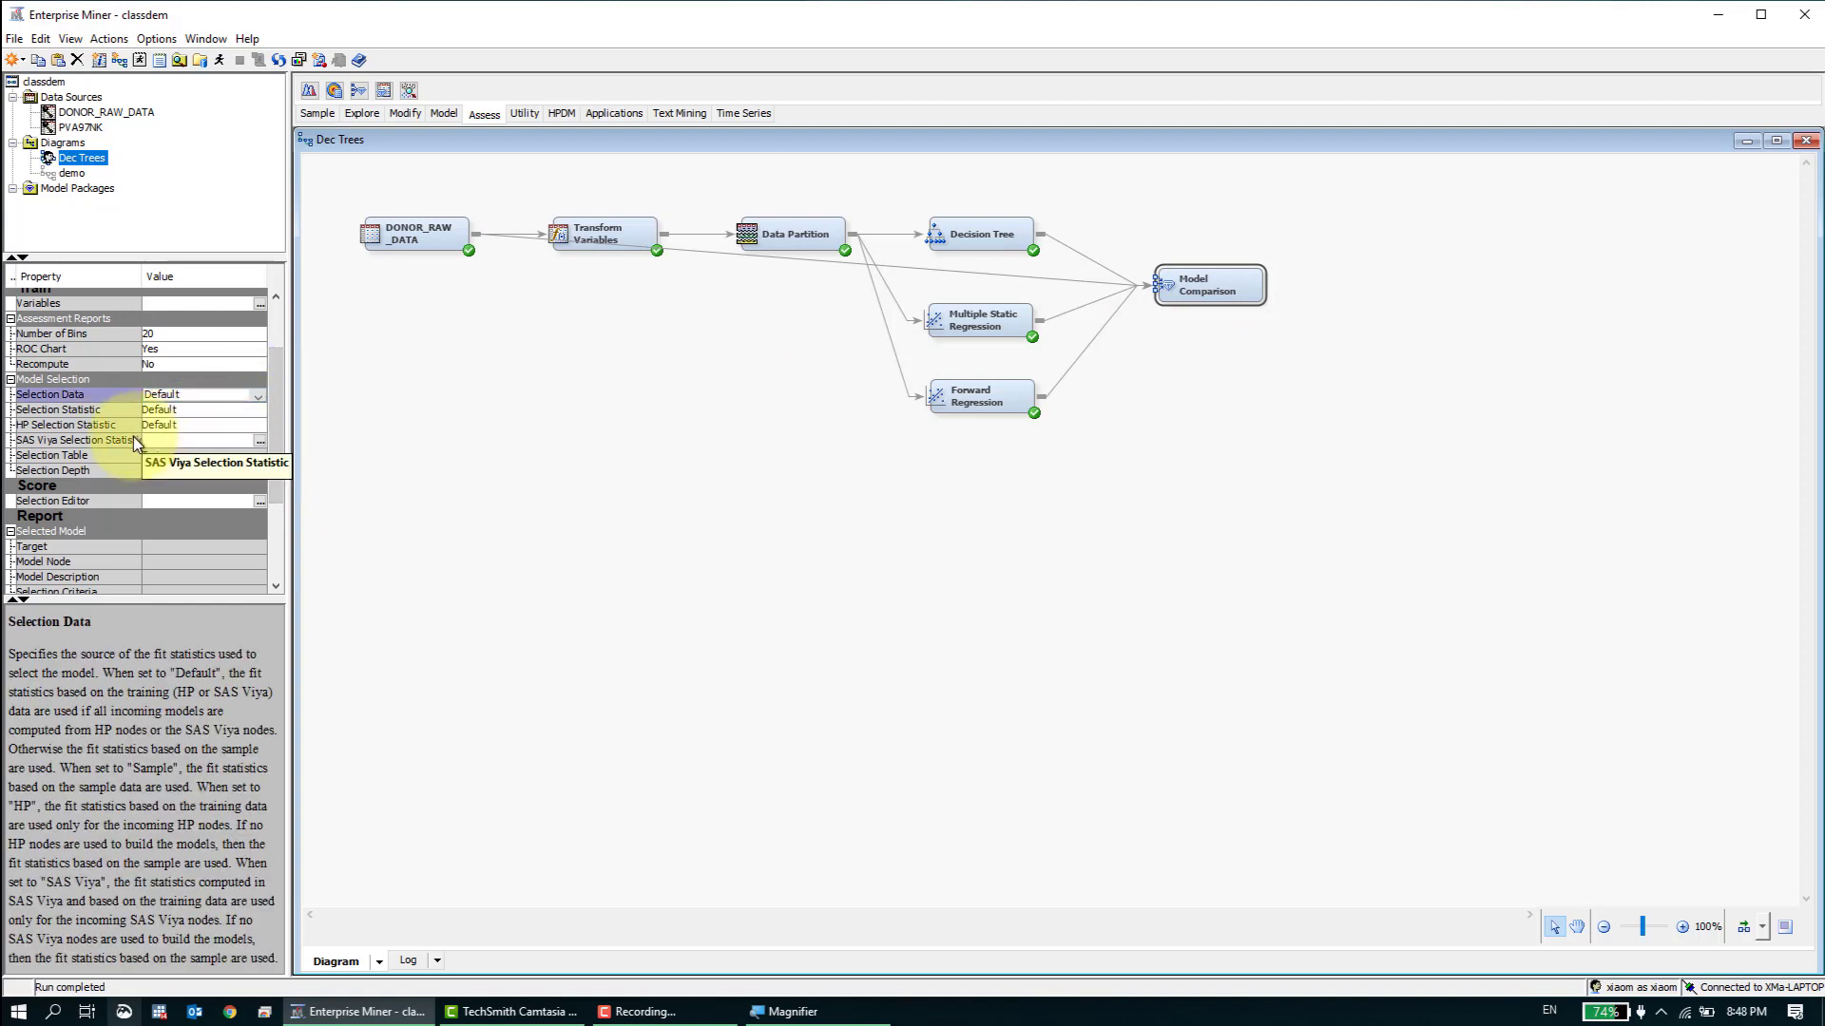
{"action": "left_click", "coordinate": [190, 412]}
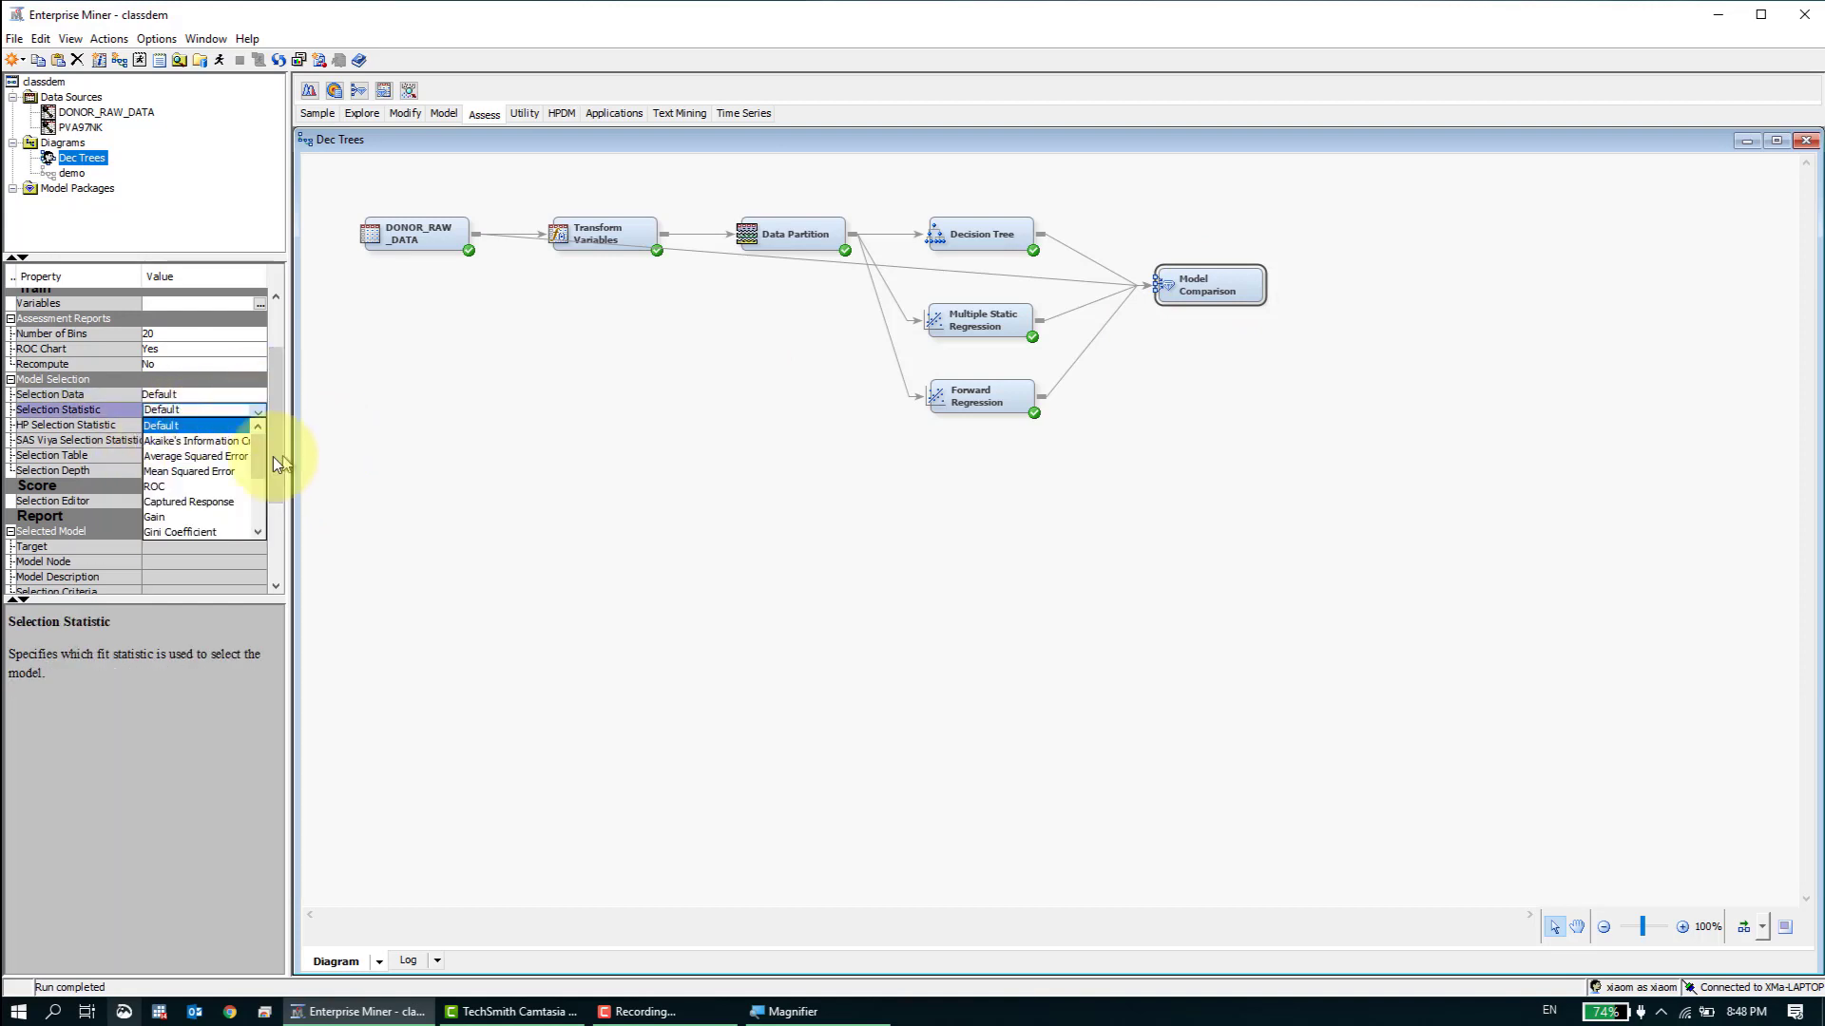
{"action": "left_click_drag", "start_coordinate": [264, 462], "coordinate": [261, 503]}
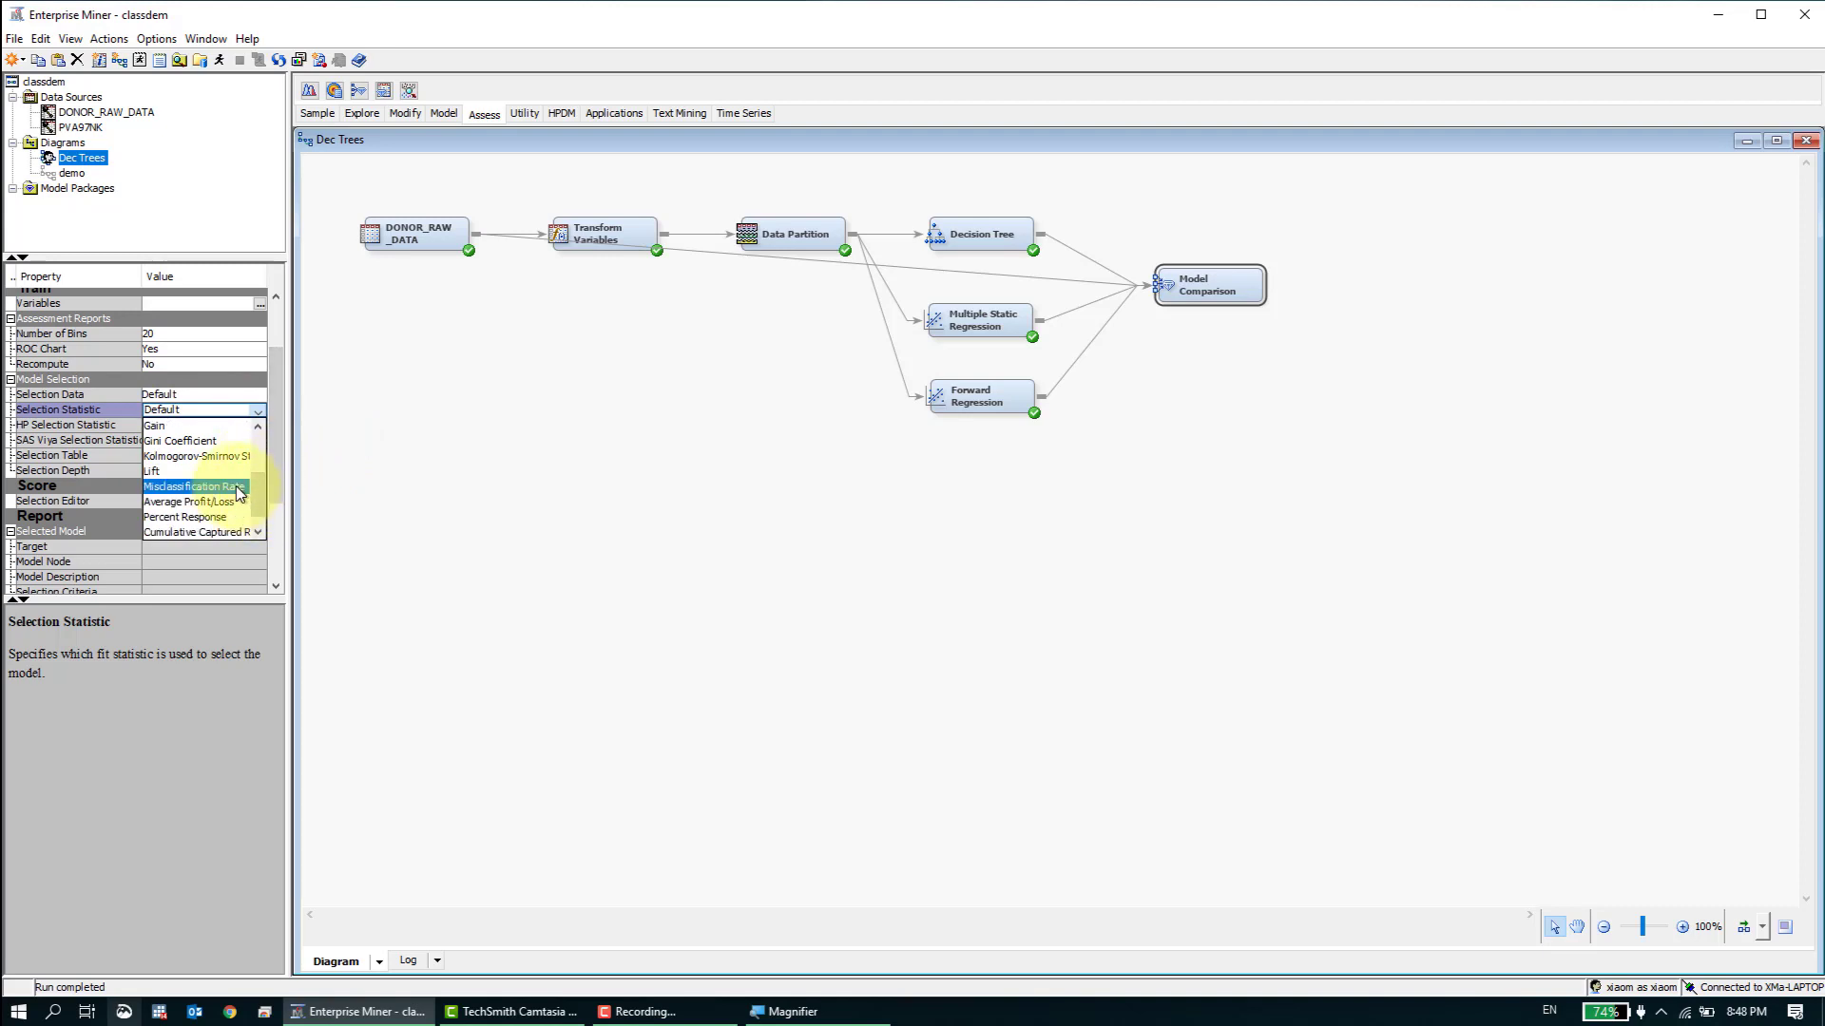
{"action": "left_click", "coordinate": [194, 486]}
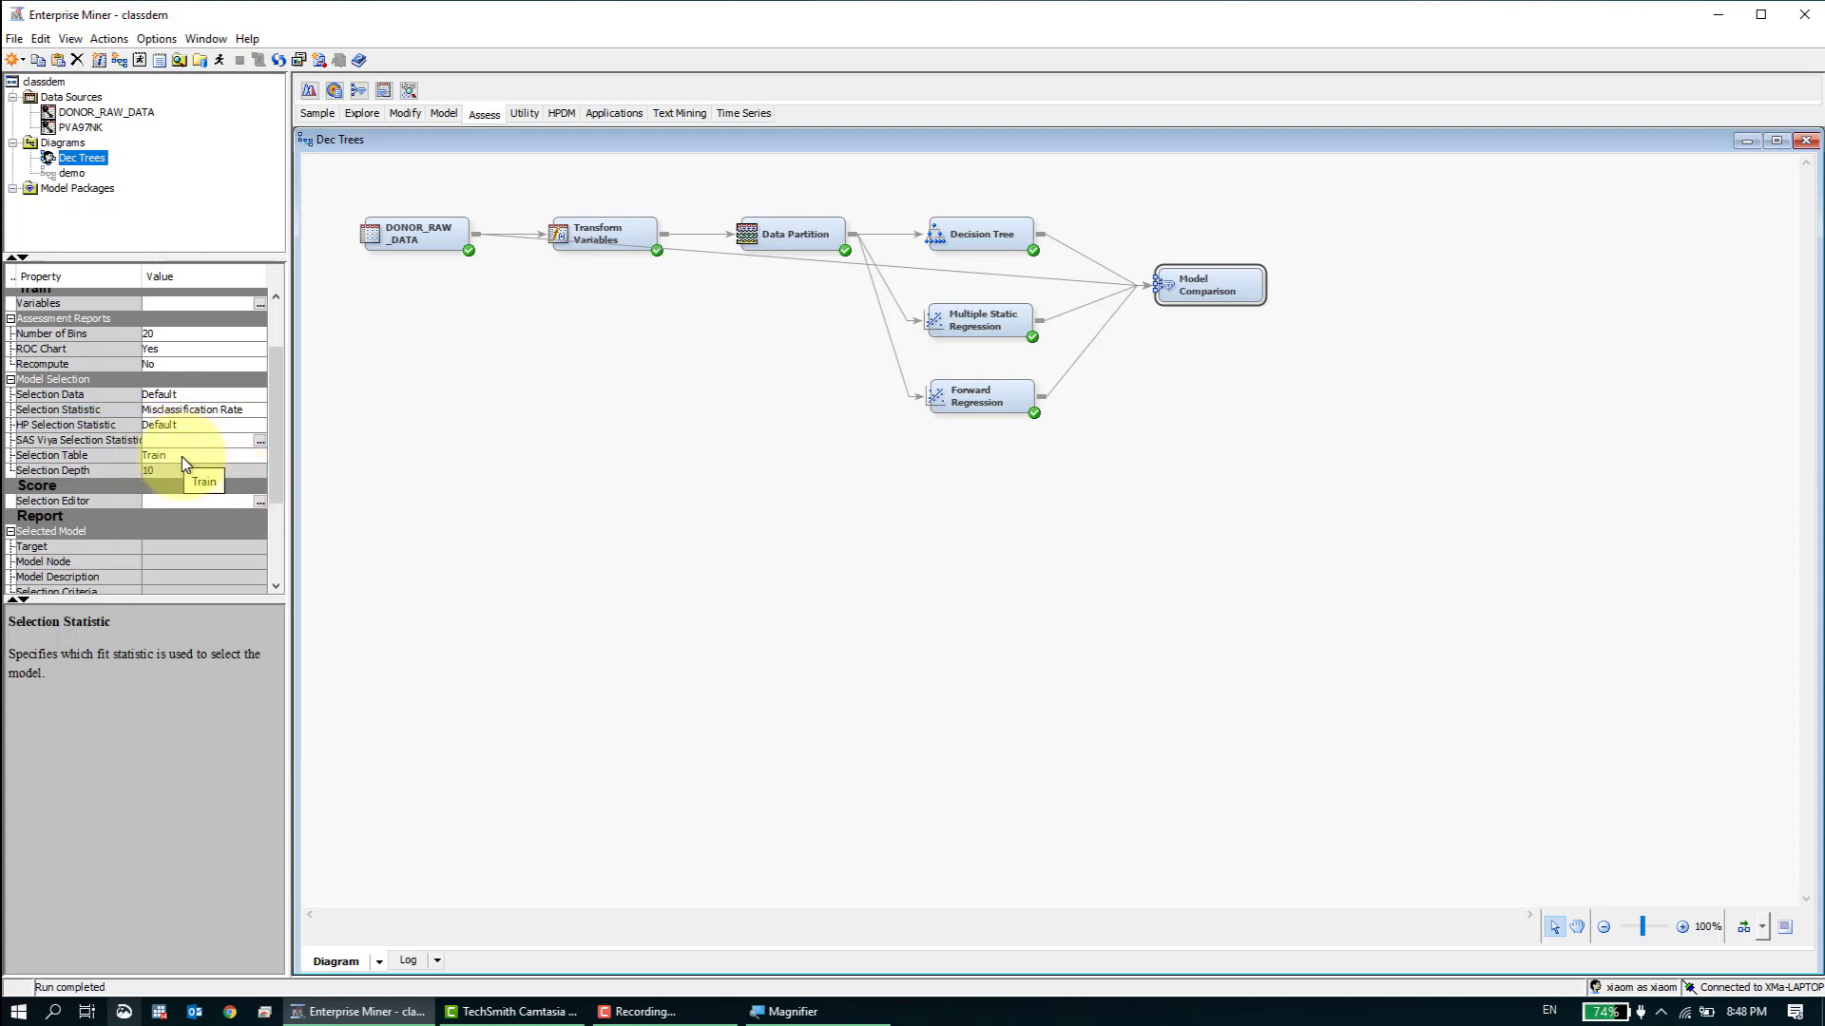
- Set the Model Comparison node's Selection Table to Validation
{"action": "left_click", "coordinate": [244, 455]}
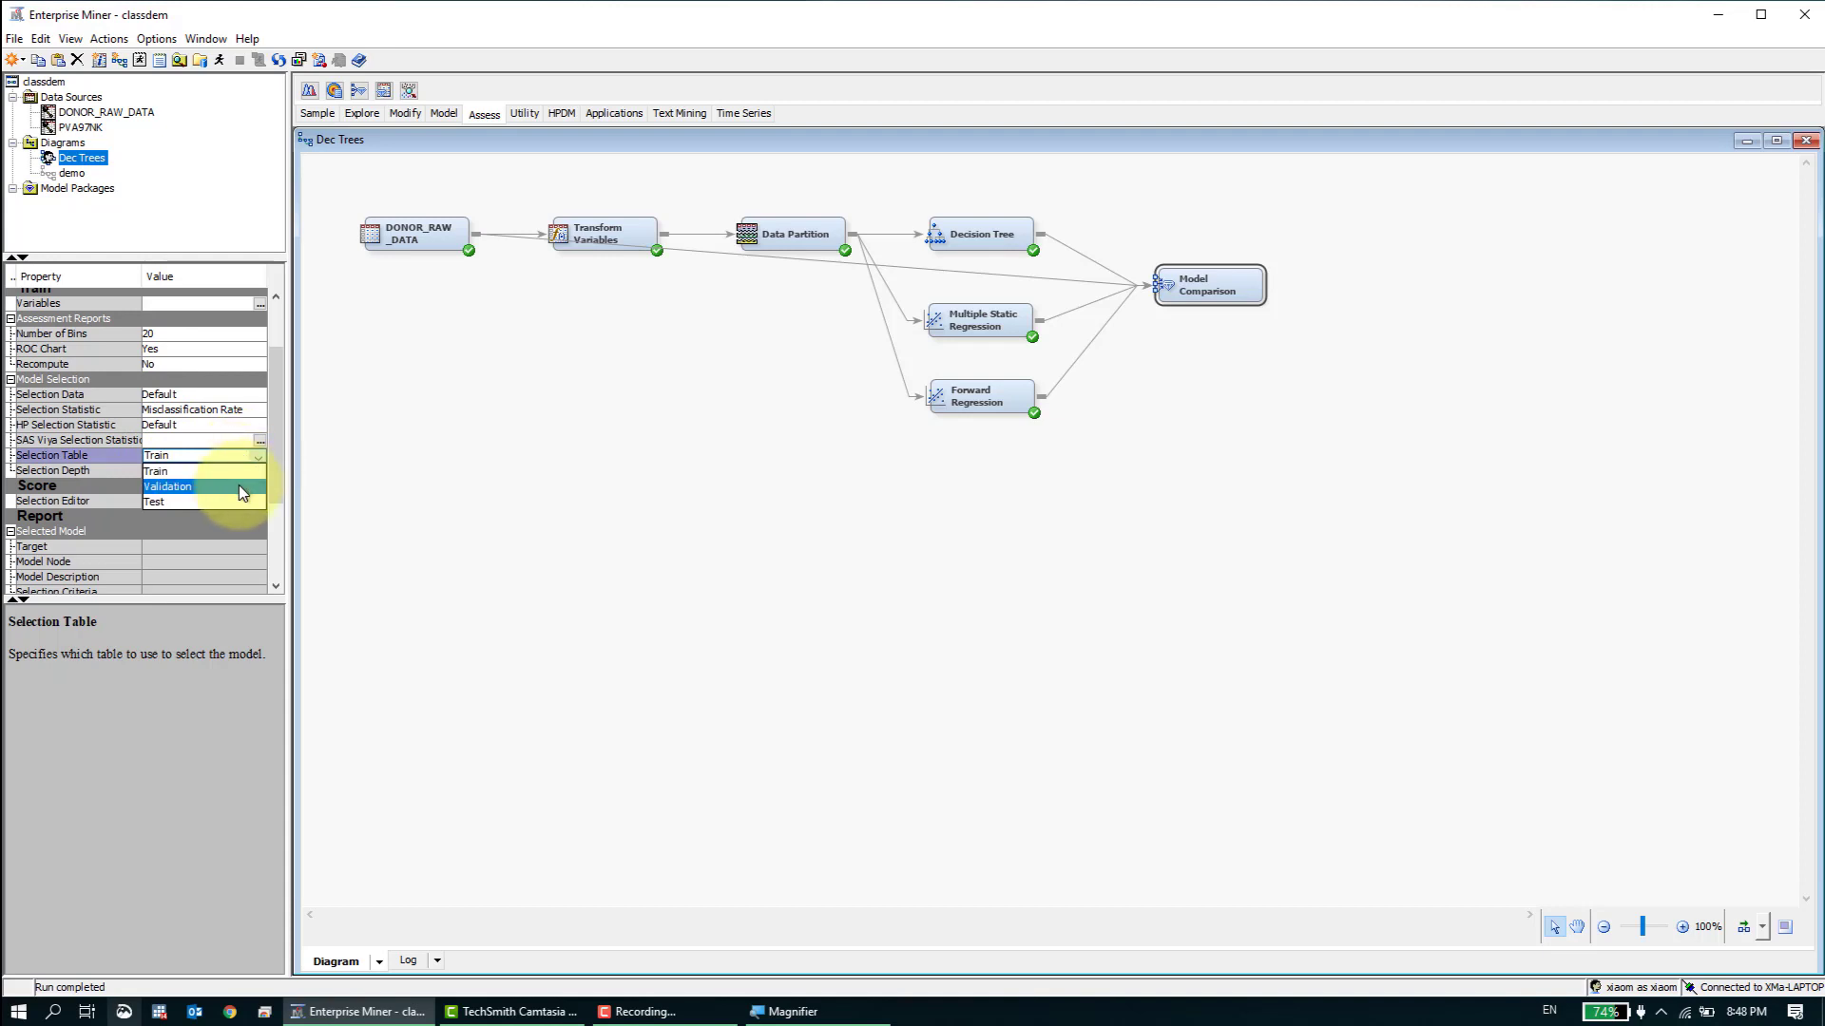
{"action": "left_click", "coordinate": [237, 485]}
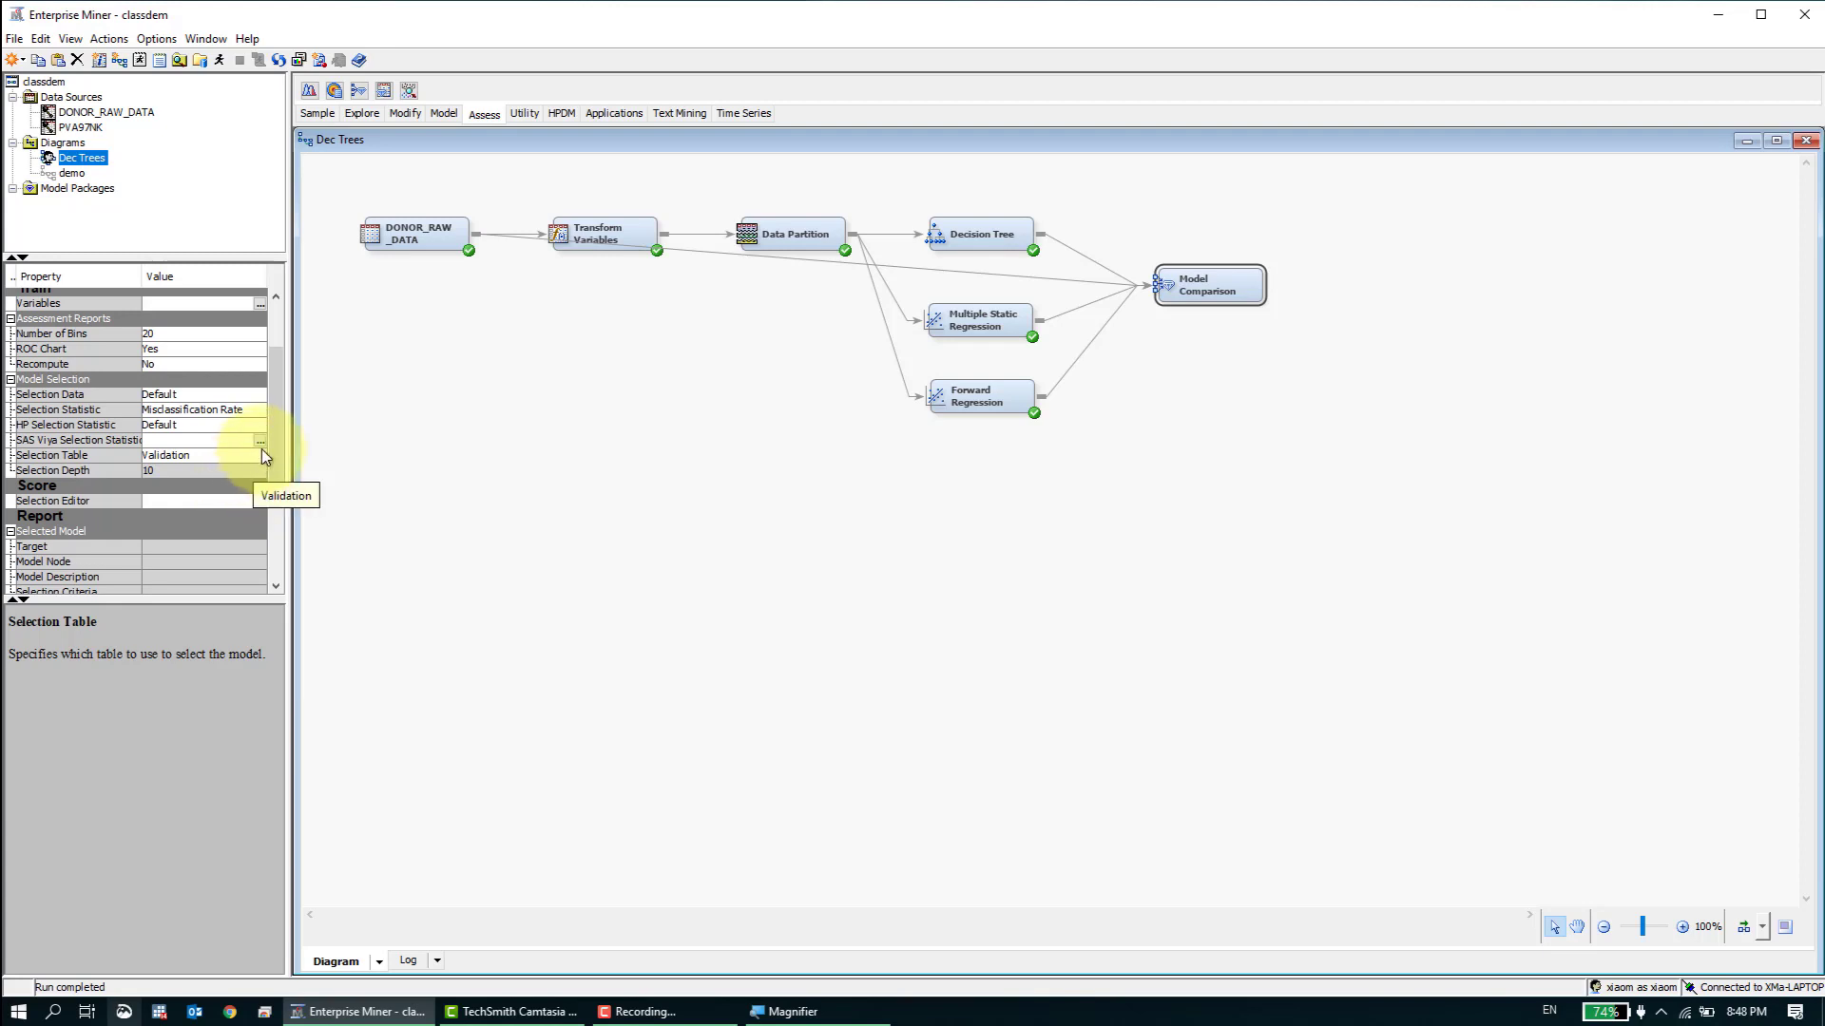
{"action": "left_click", "coordinate": [261, 456]}
{"action": "left_click", "coordinate": [261, 454]}
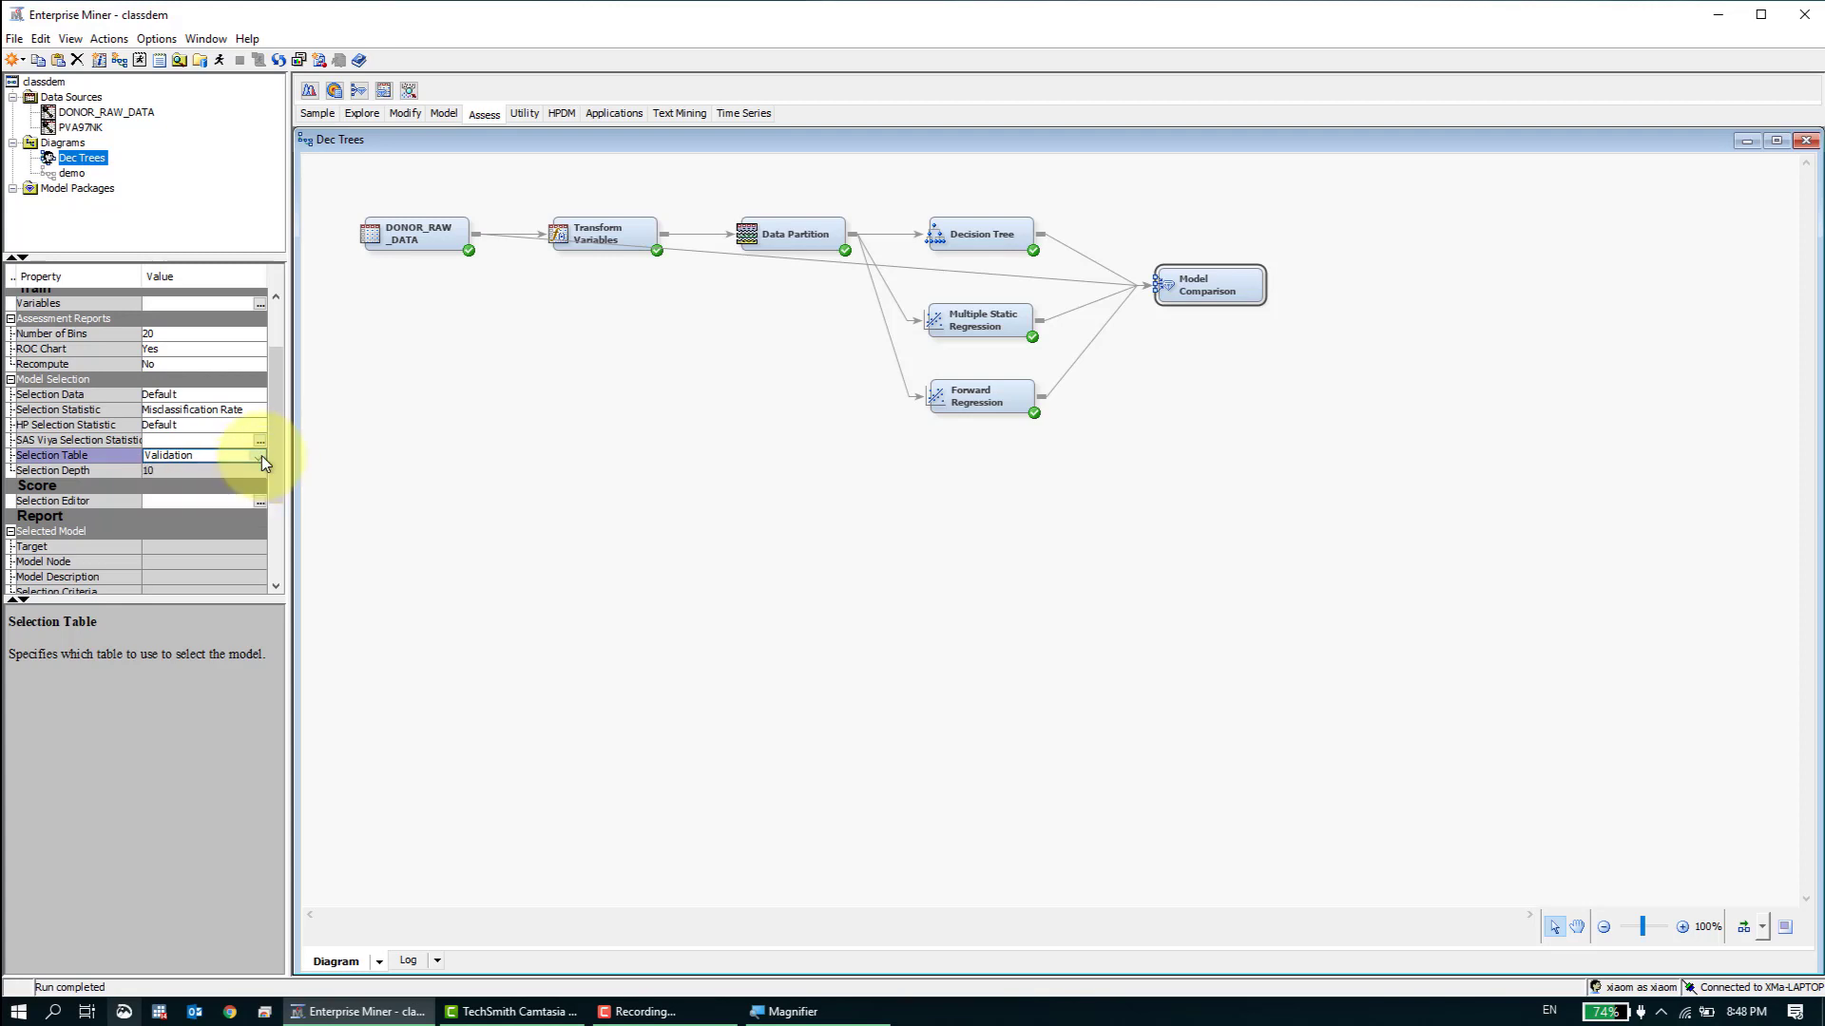
{"action": "left_click", "coordinate": [579, 458]}
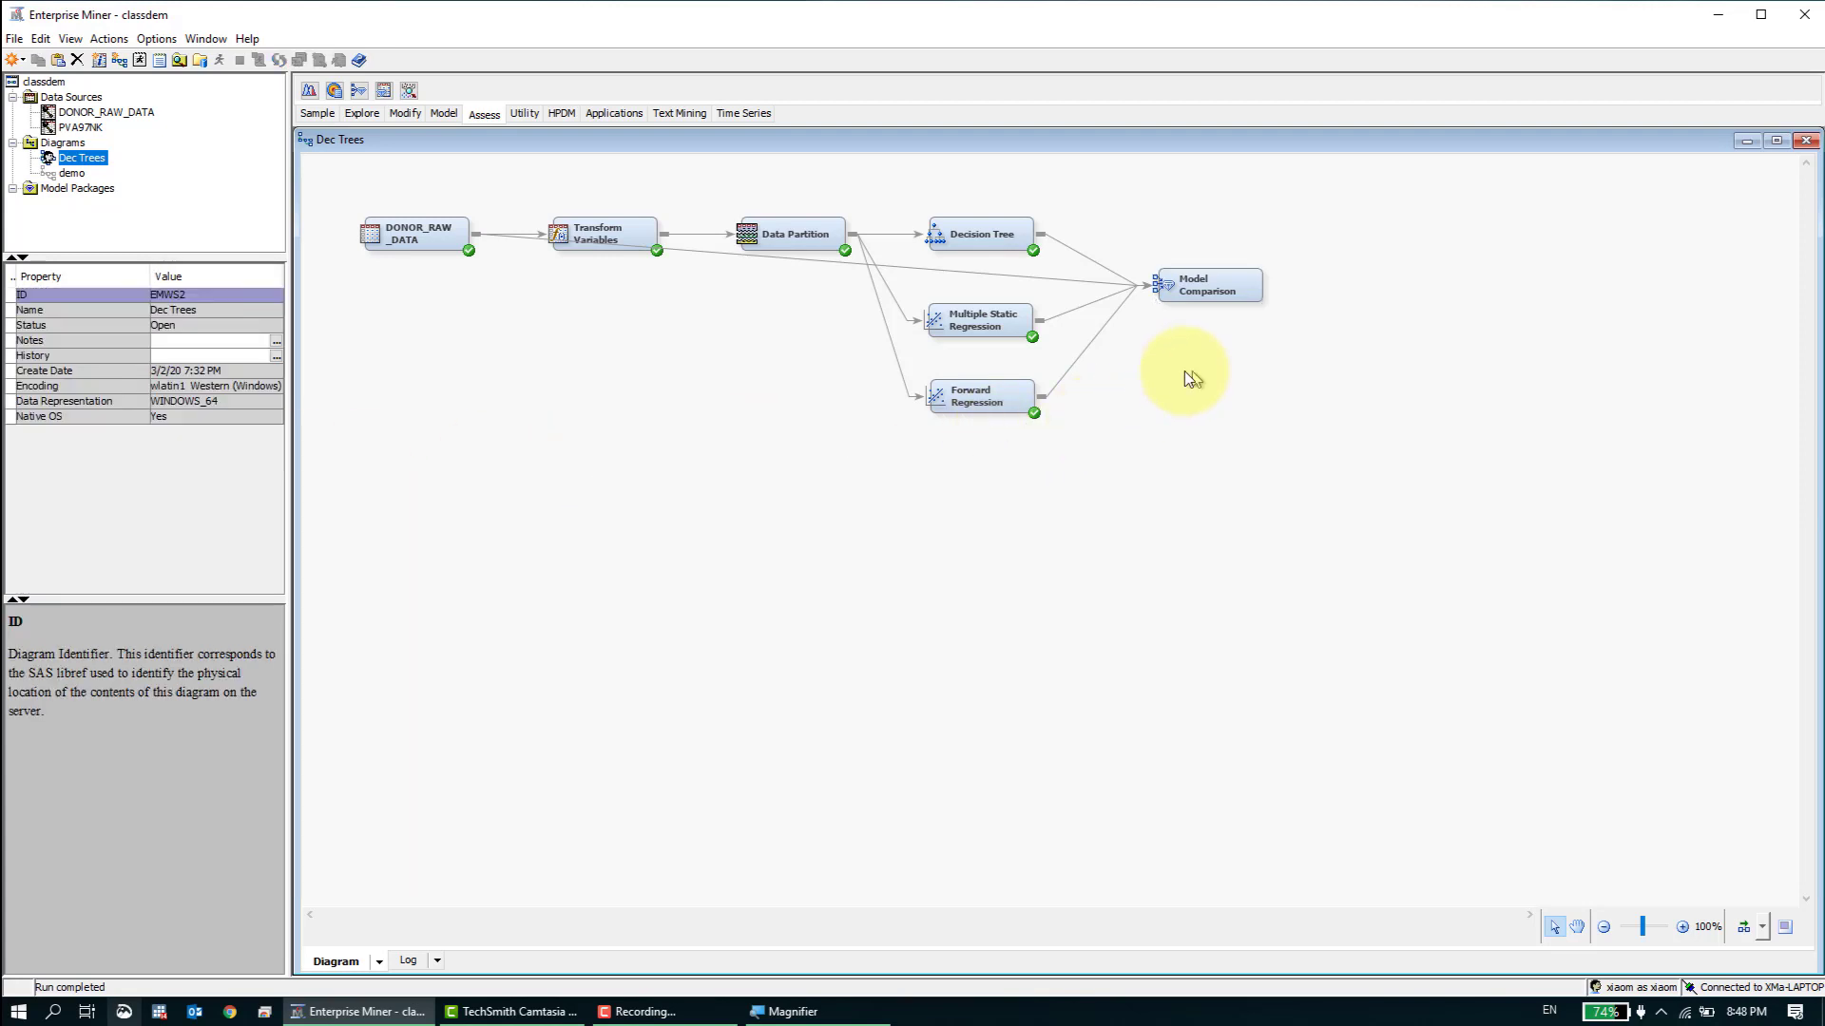
- Run the Model Comparison node and open its results
{"action": "left_click", "coordinate": [1203, 286]}
{"action": "right_click", "coordinate": [1203, 286]}
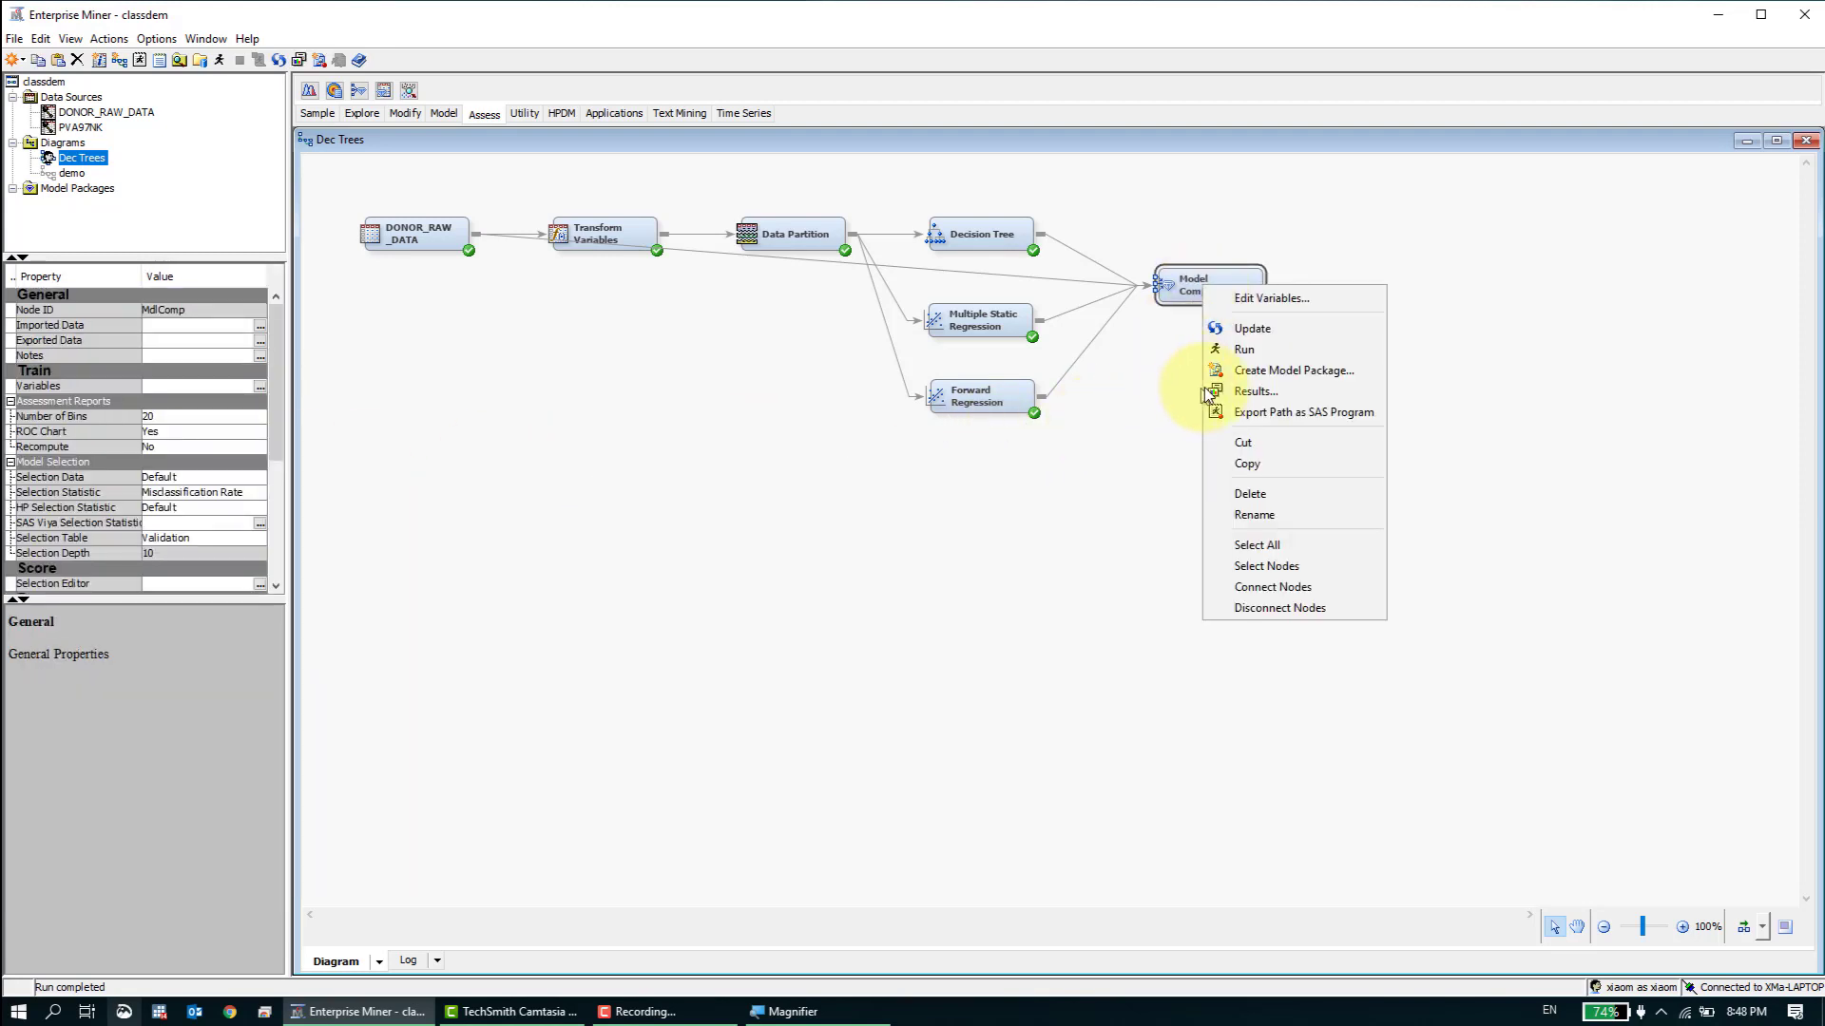
{"action": "left_click", "coordinate": [1243, 348]}
{"action": "left_click", "coordinate": [1021, 596]}
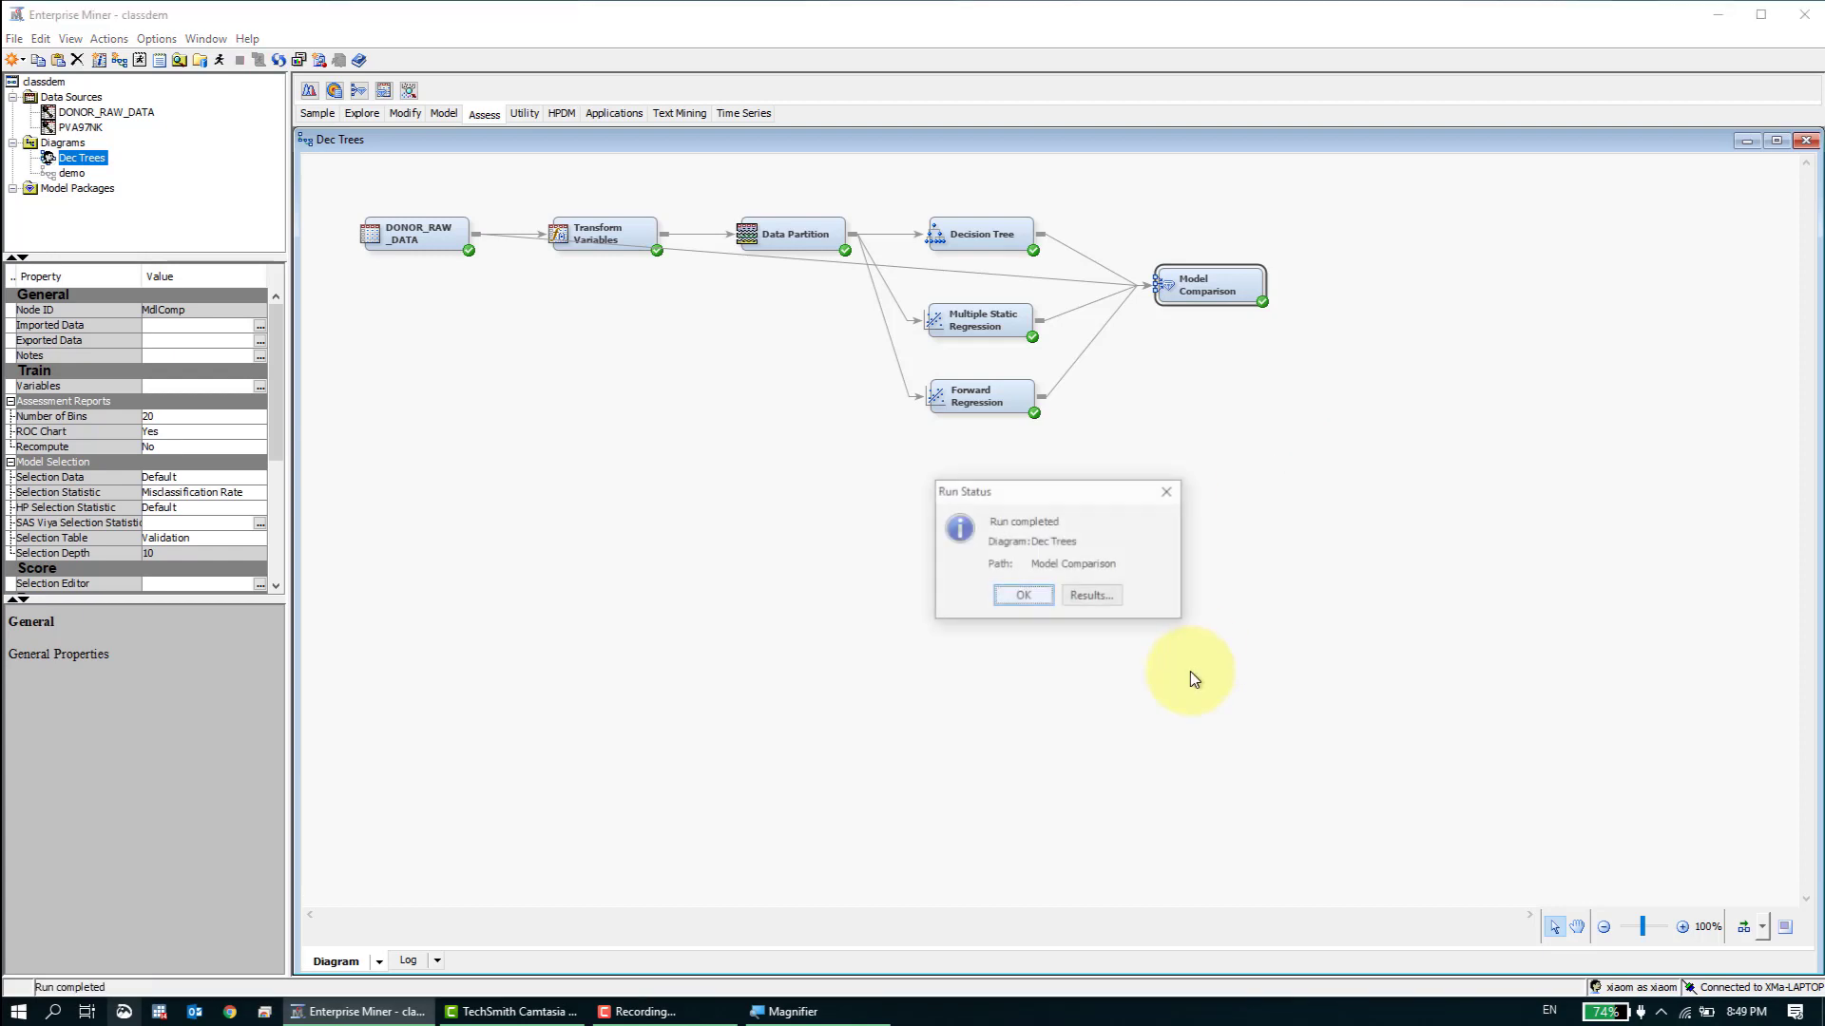
{"action": "left_click", "coordinate": [1107, 599]}
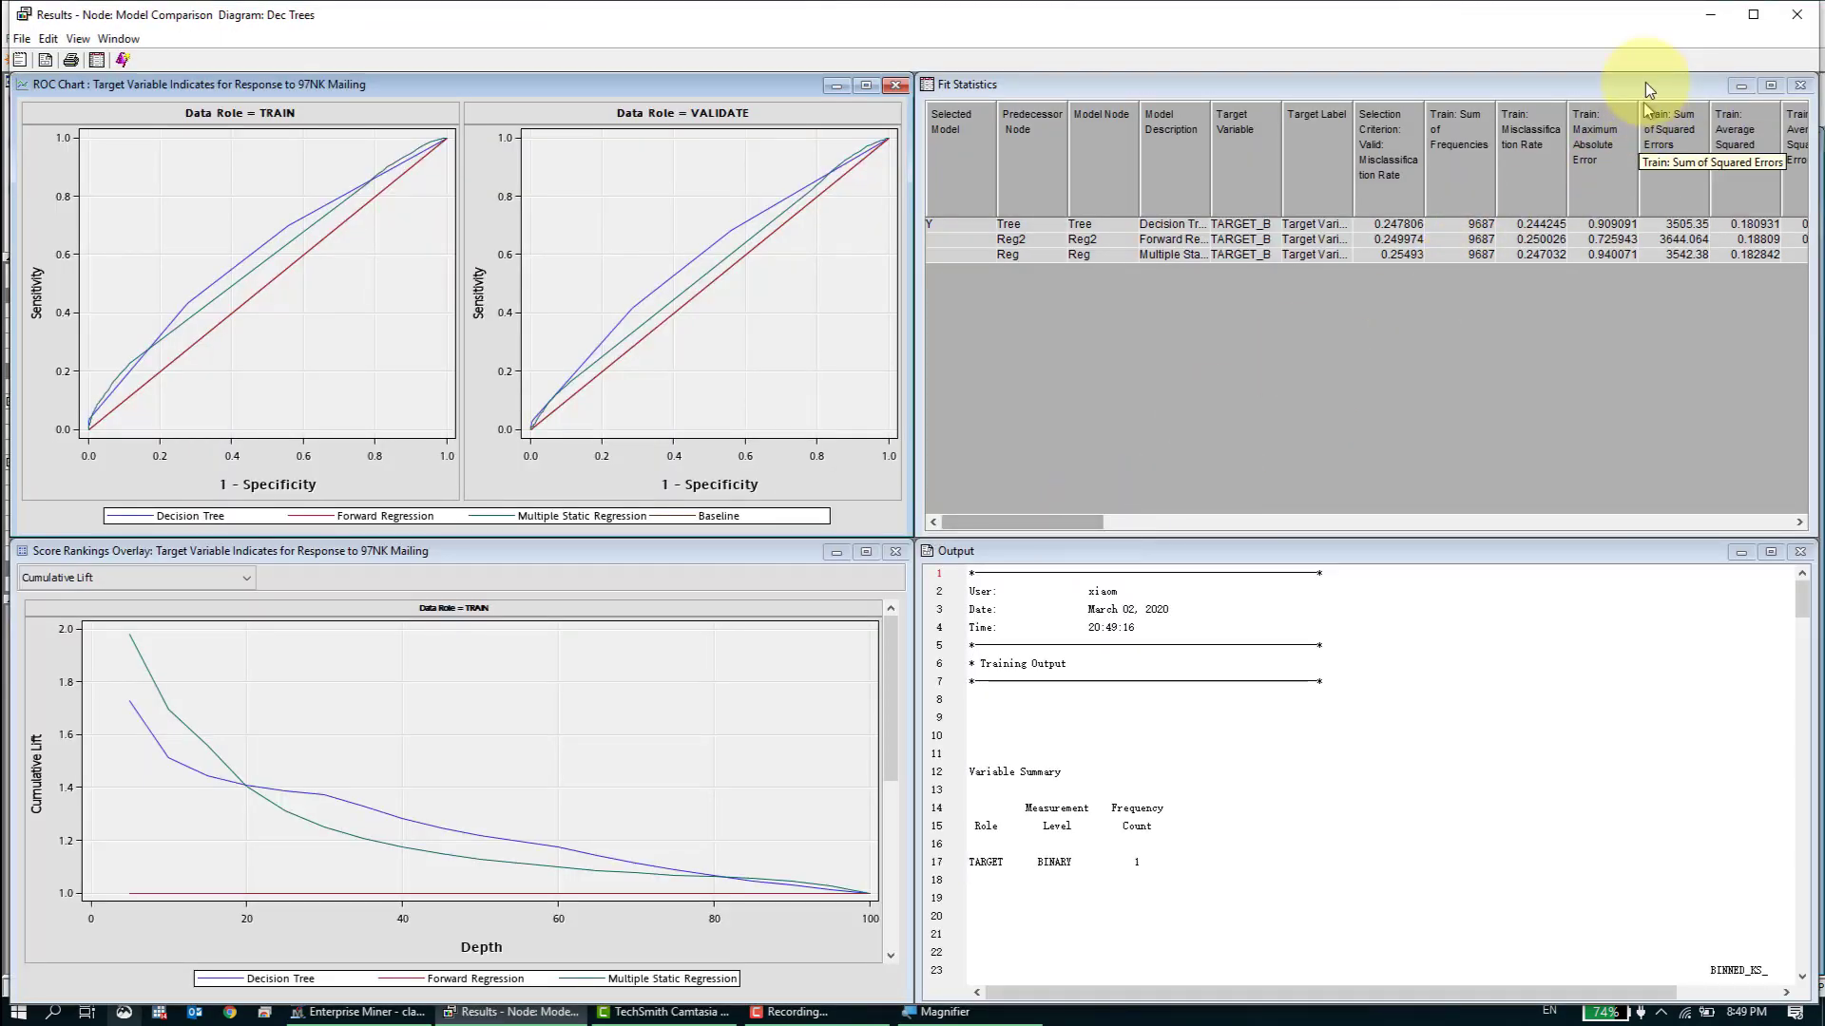
- Check the link from DONOR_RAW_DATA to Model Comparison in the diagram, then return to the comparison results
{"action": "left_click", "coordinate": [1710, 15]}
{"action": "left_click", "coordinate": [1068, 279]}
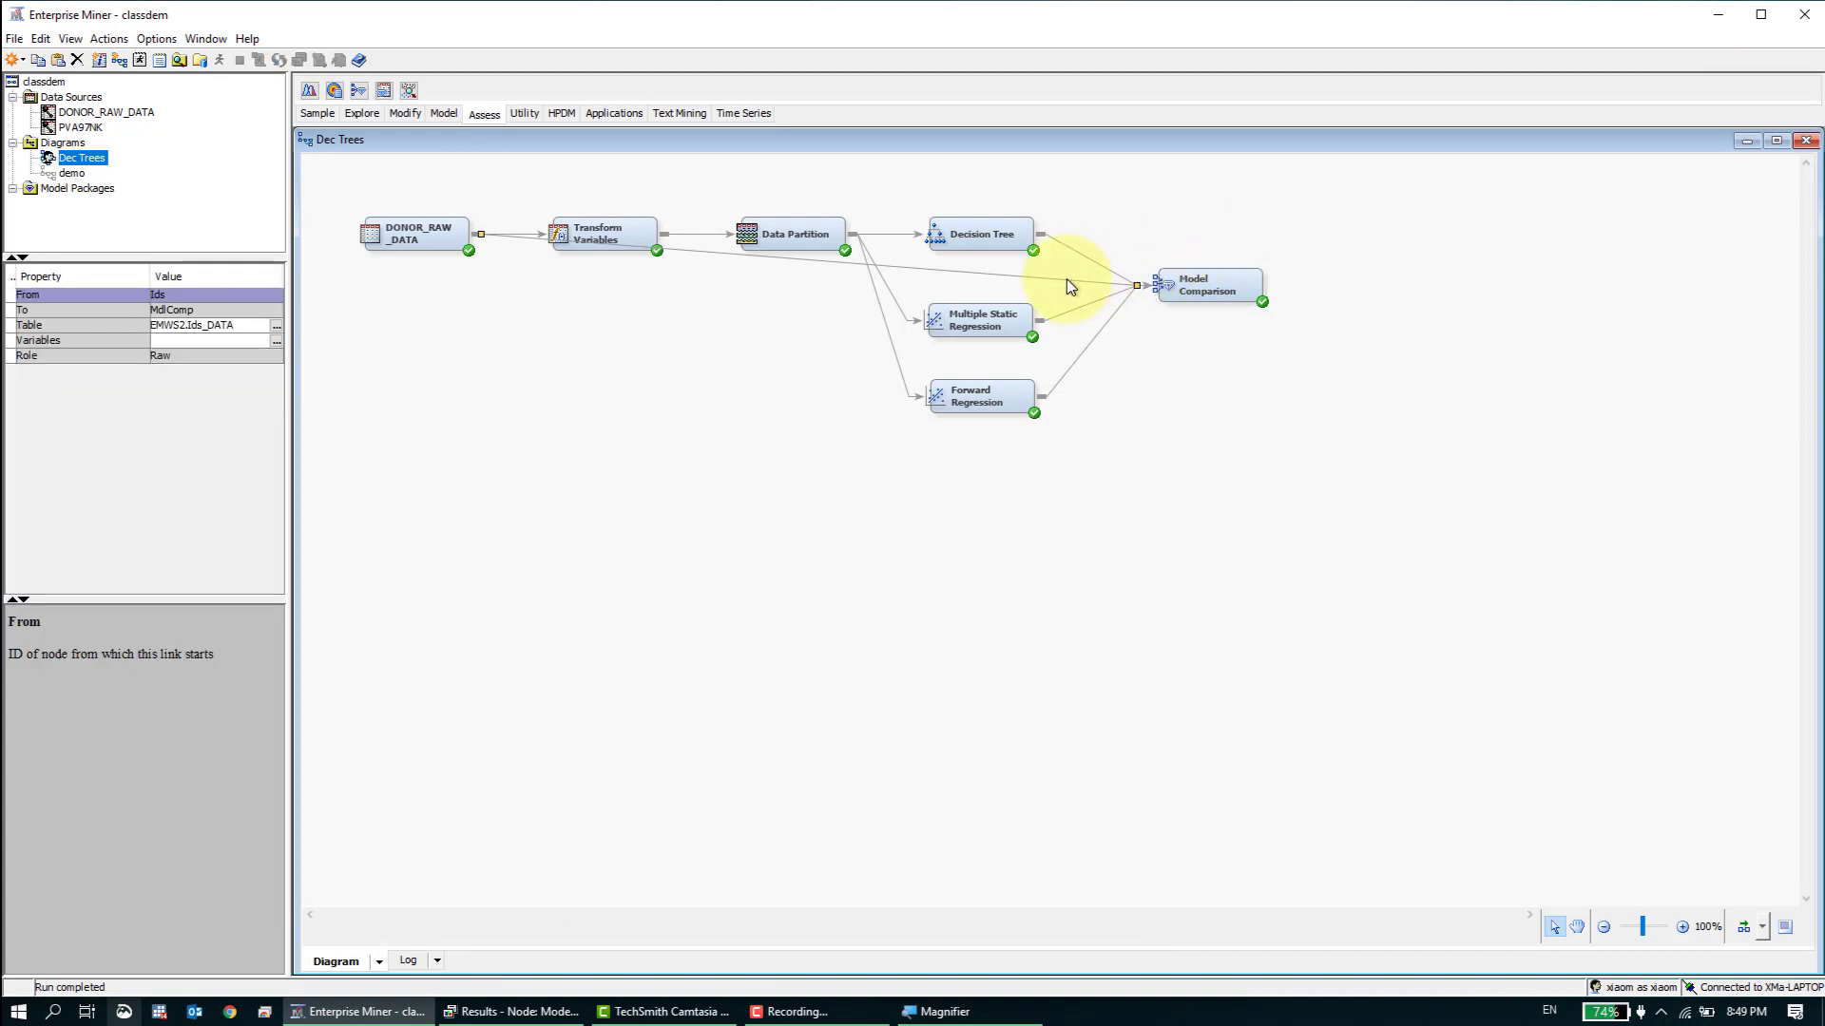
{"action": "left_click", "coordinate": [523, 1015]}
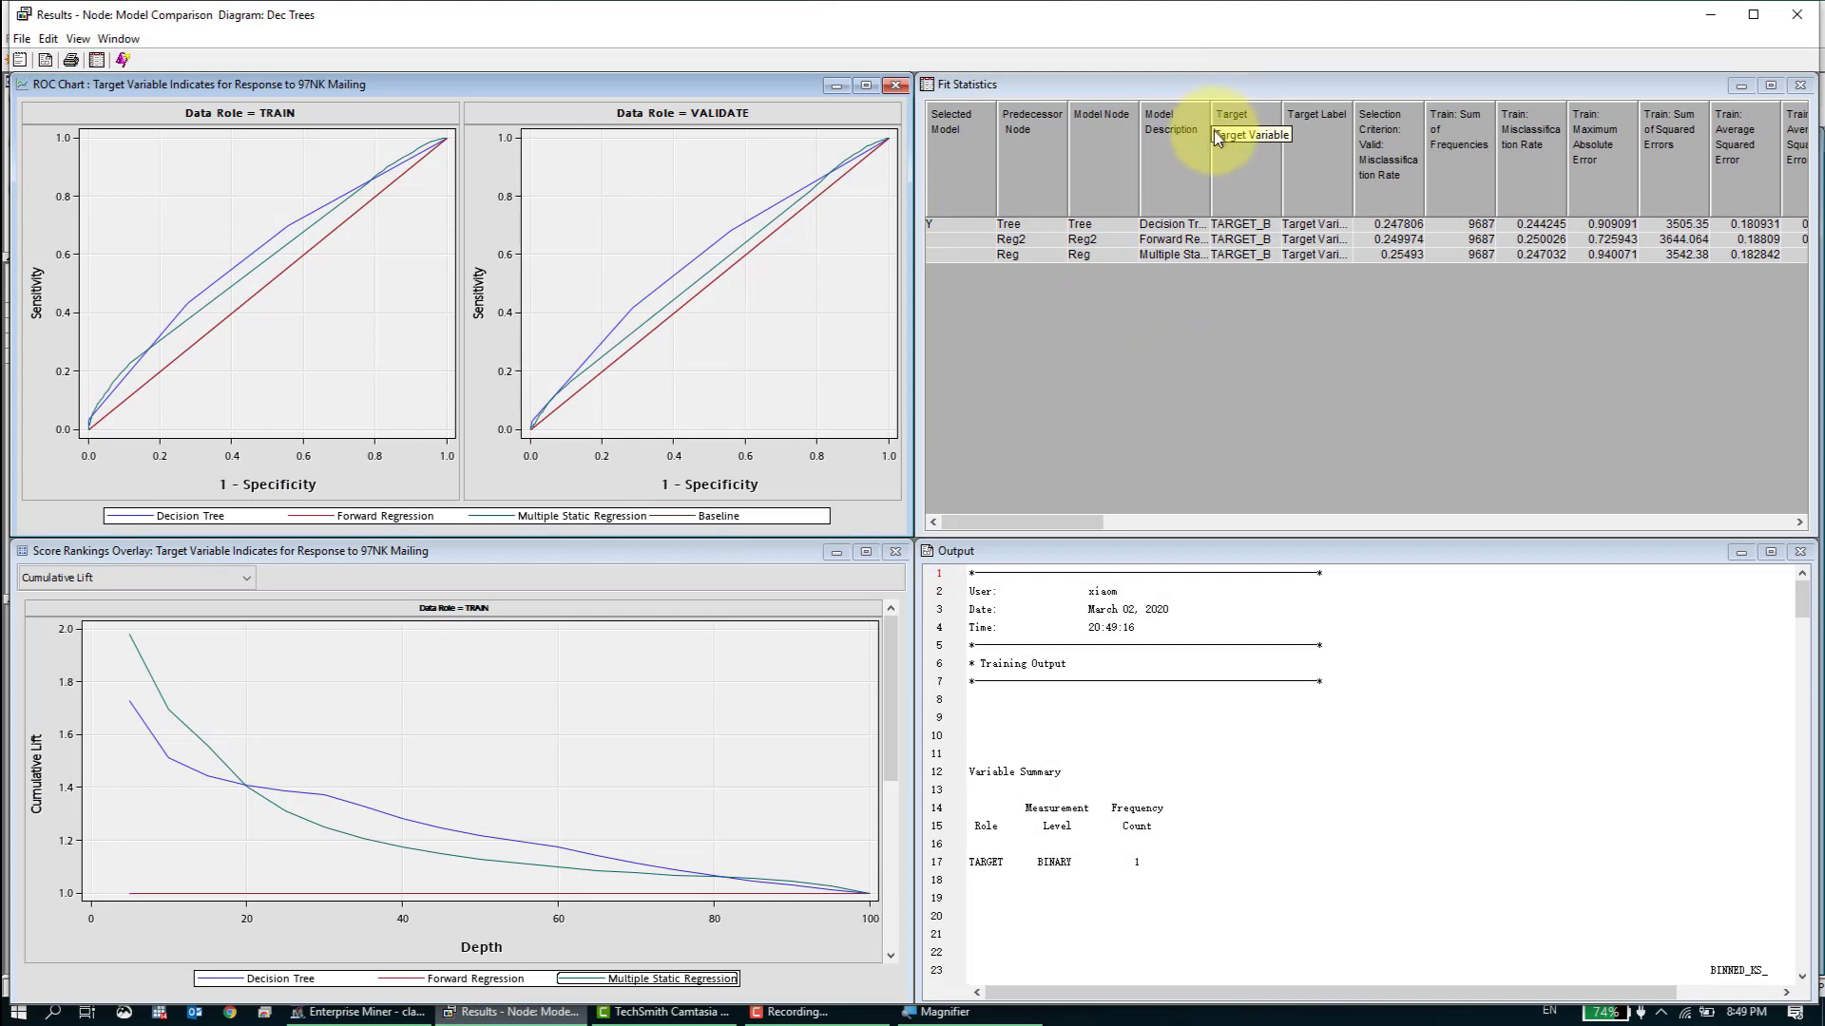
- Widen the Model Description column in Fit Statistics and compare the three models' misclassification rates and other fit measures
{"action": "left_click_drag", "start_coordinate": [1210, 134], "coordinate": [1290, 133]}
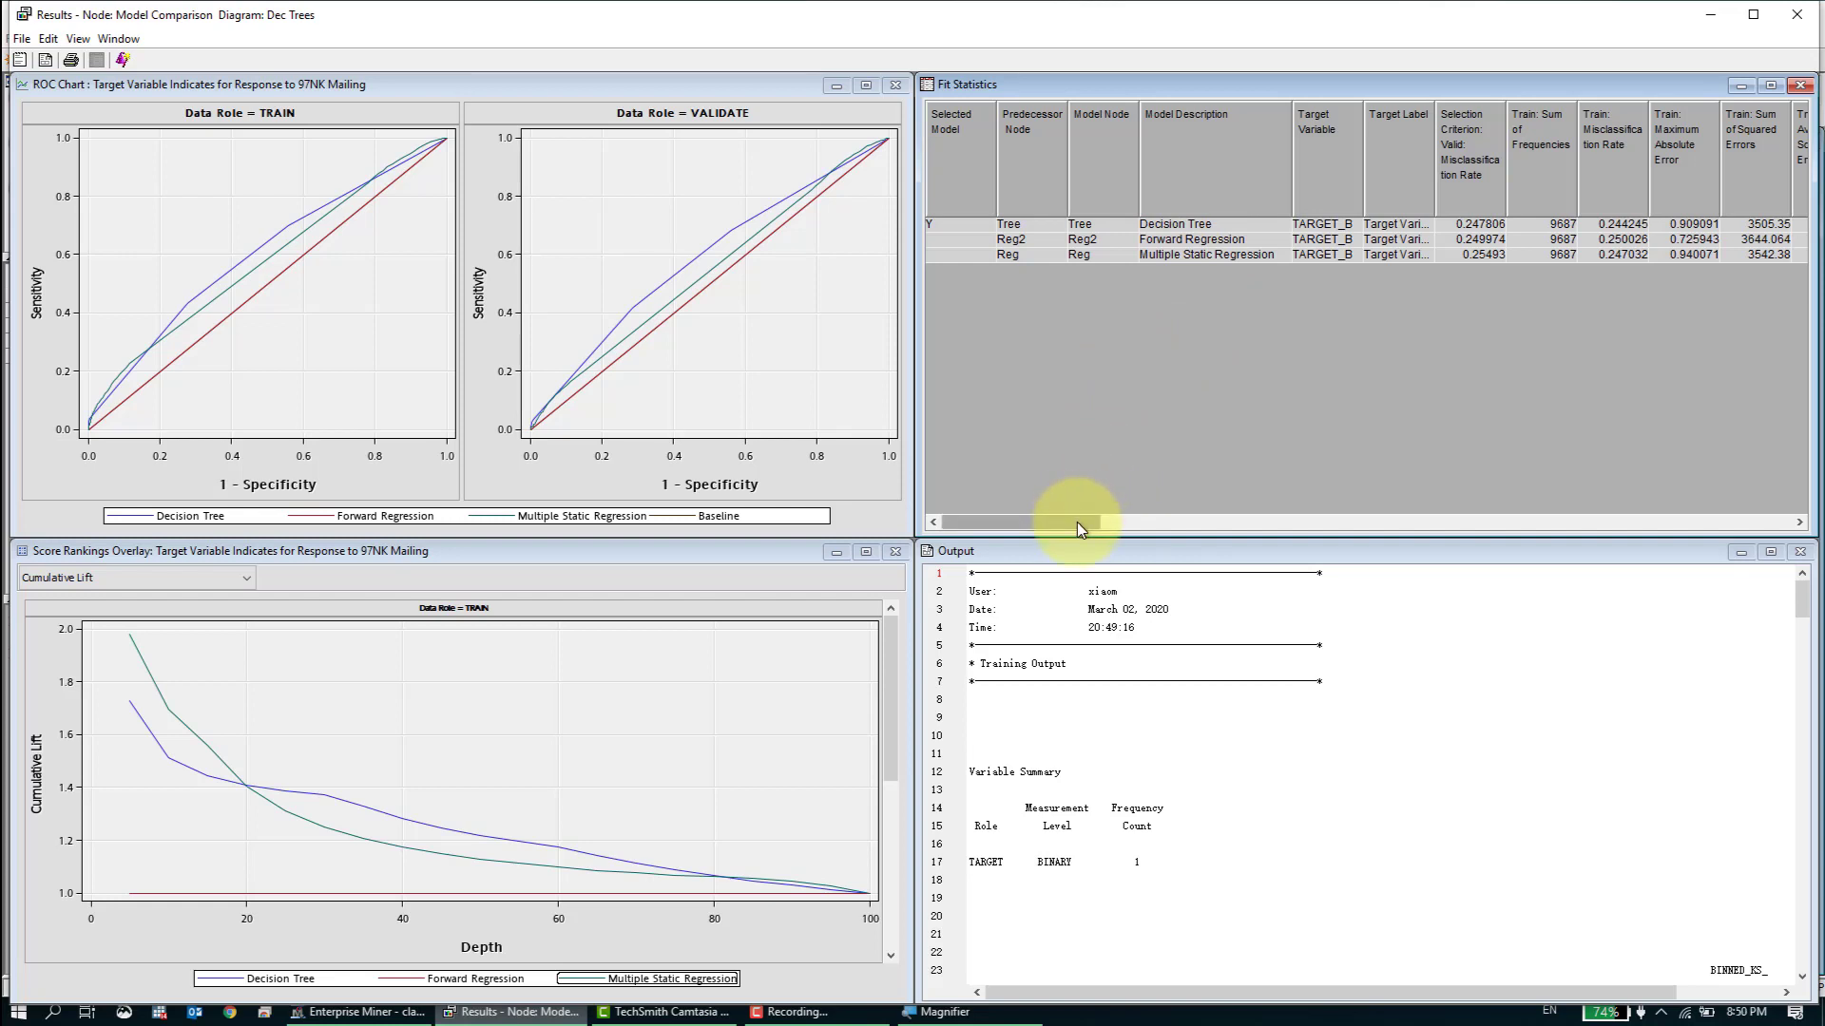
{"action": "left_click_drag", "start_coordinate": [1076, 522], "coordinate": [1131, 500]}
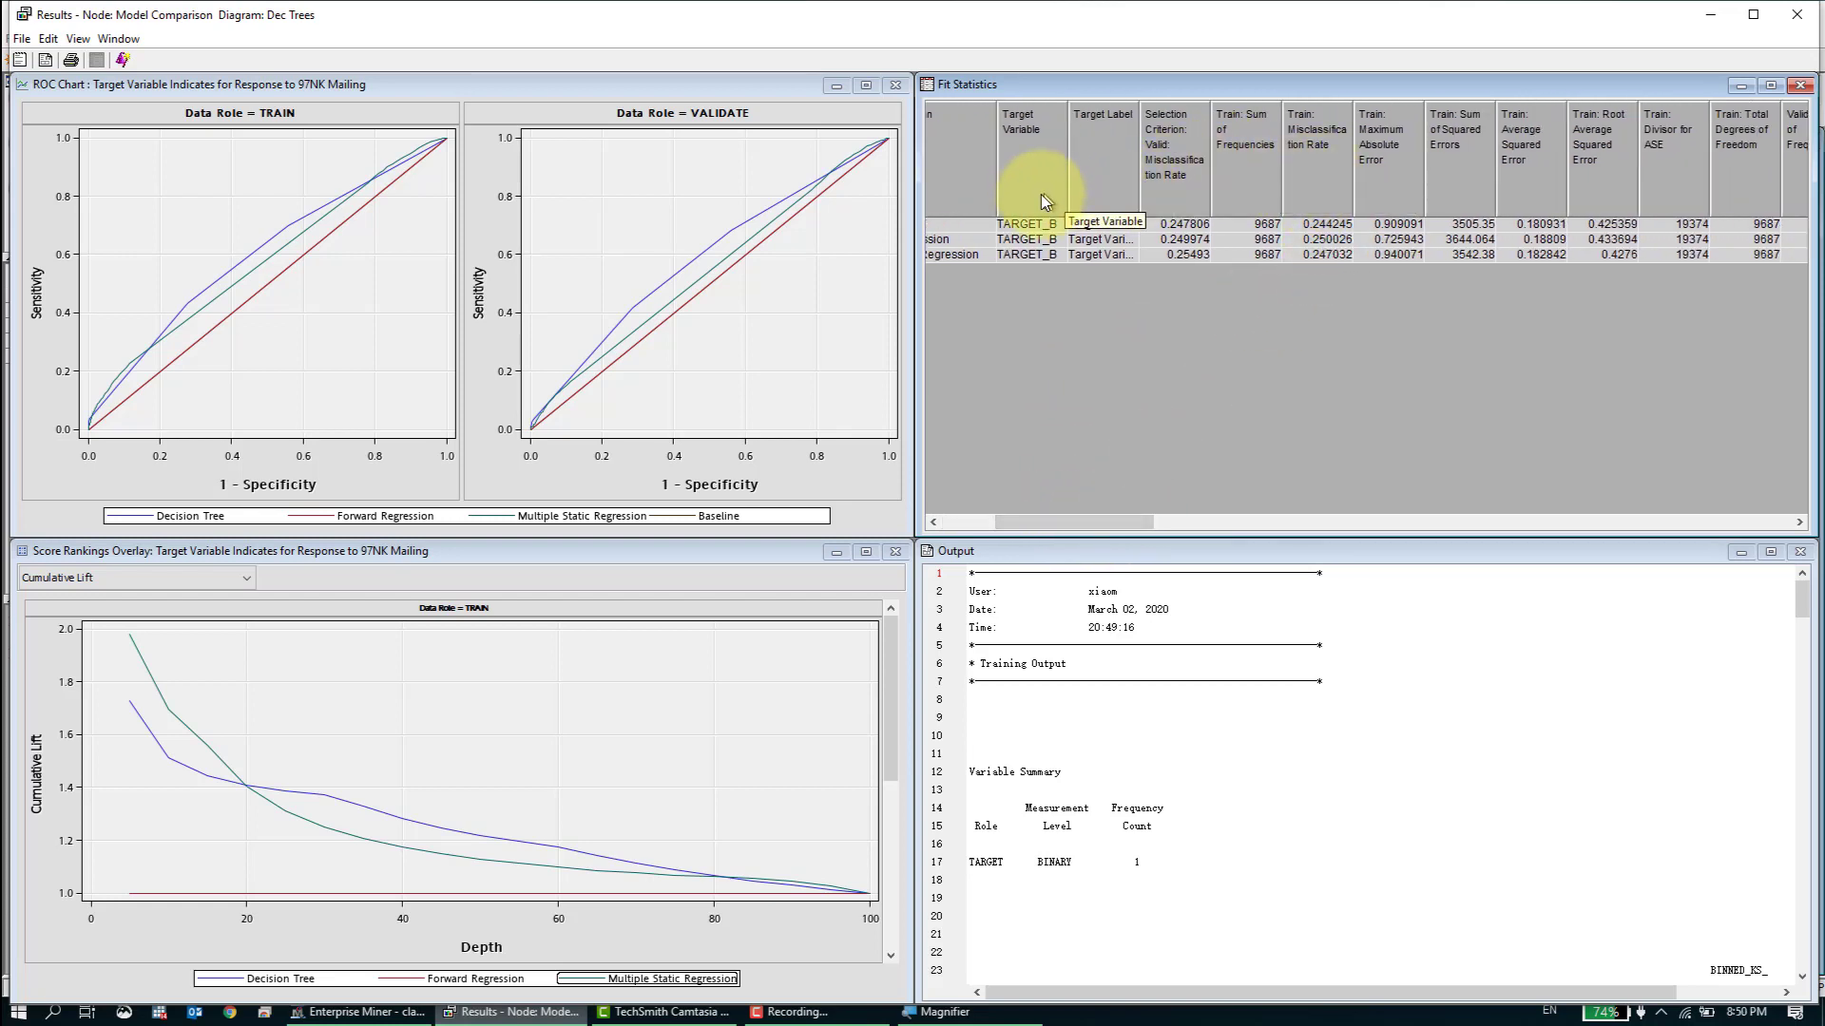
{"action": "left_click_drag", "start_coordinate": [1091, 516], "coordinate": [1053, 517]}
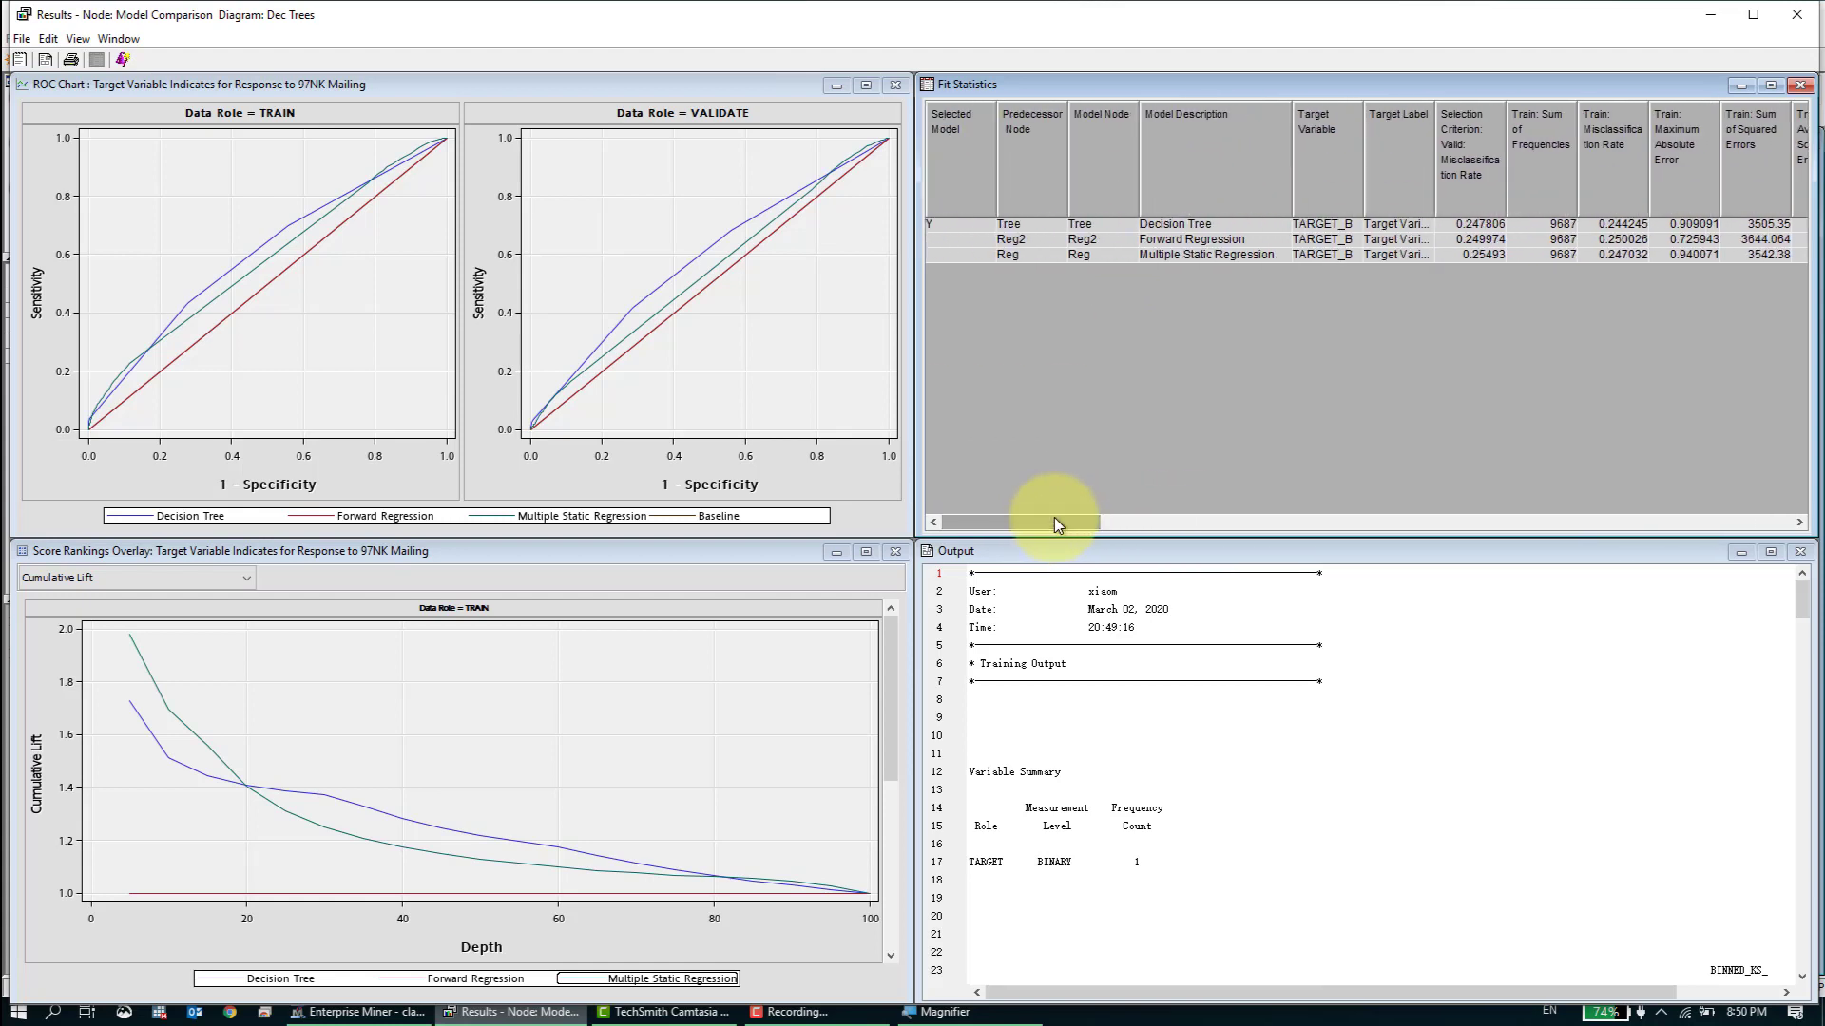